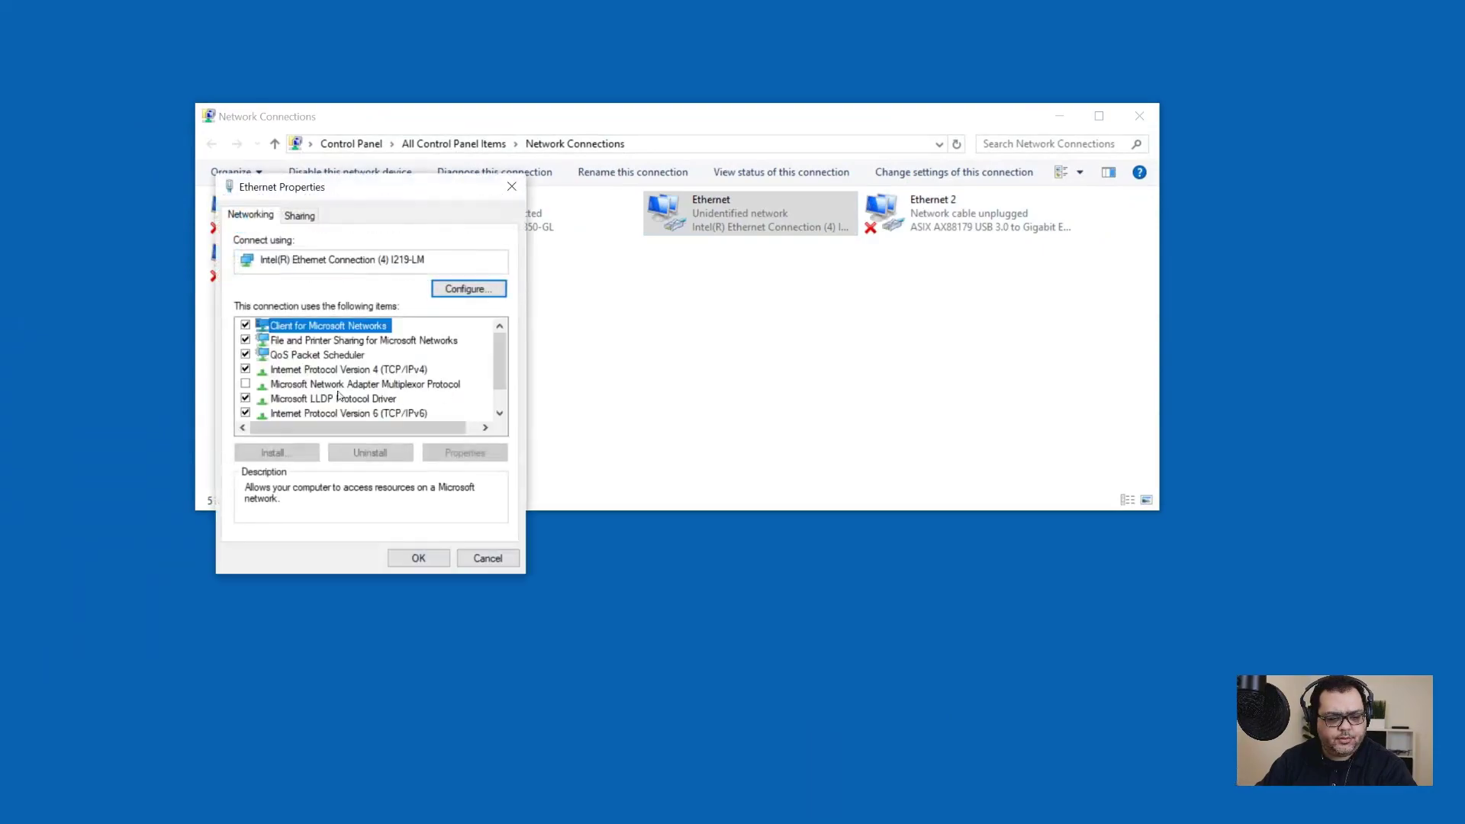
Step: Set the Ethernet adapter's IPv4 preferred DNS to 10.0.31.11 and leave the alternate DNS empty
{"action": "left_click", "coordinate": [379, 370]}
{"action": "left_click", "coordinate": [452, 455]}
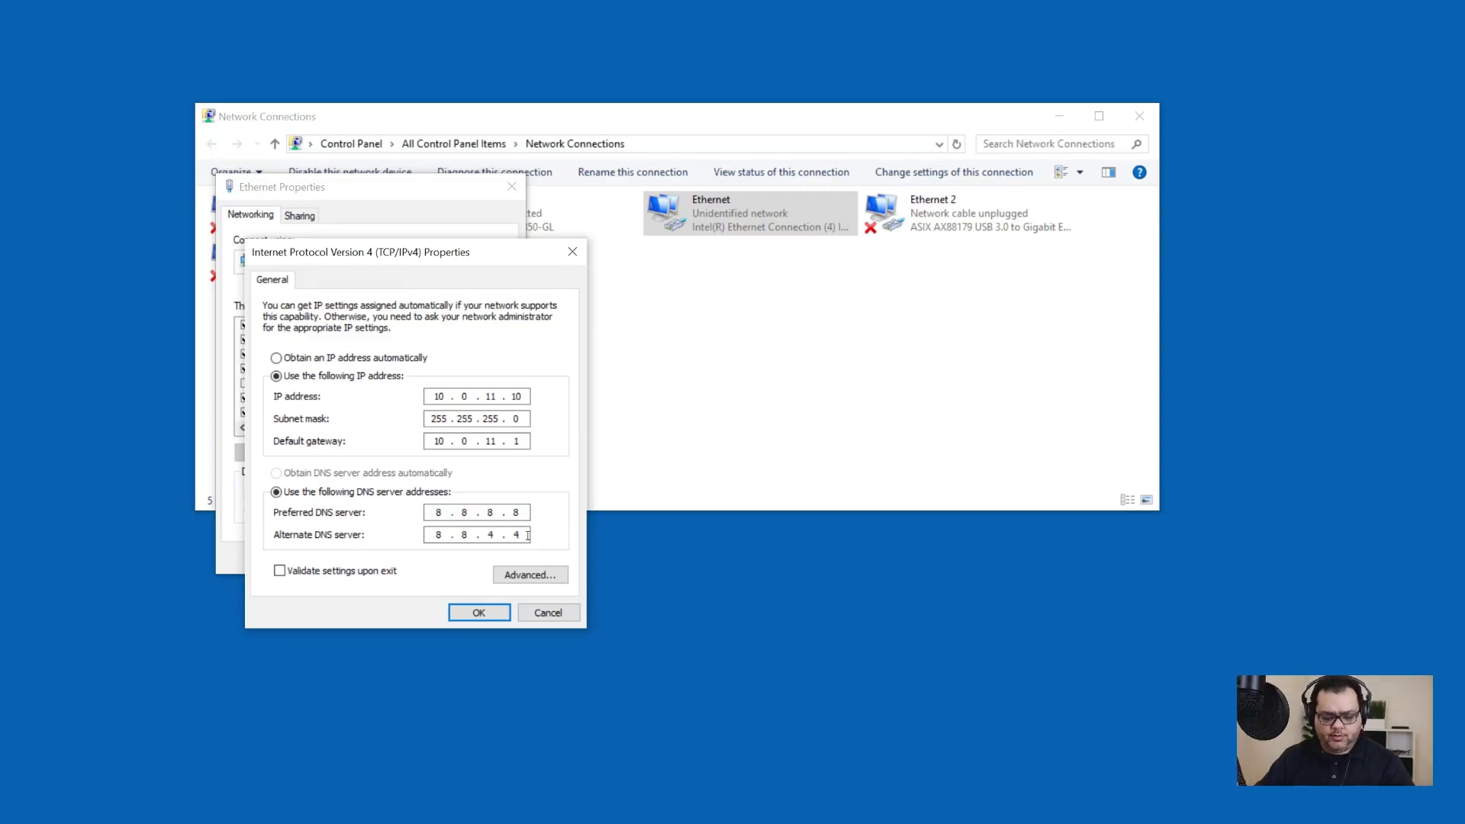
{"action": "key", "text": "shift+Tab"}
{"action": "key", "text": "End"}
{"action": "key", "text": "BackSpace"}
{"action": "type", "text": "10.0."}
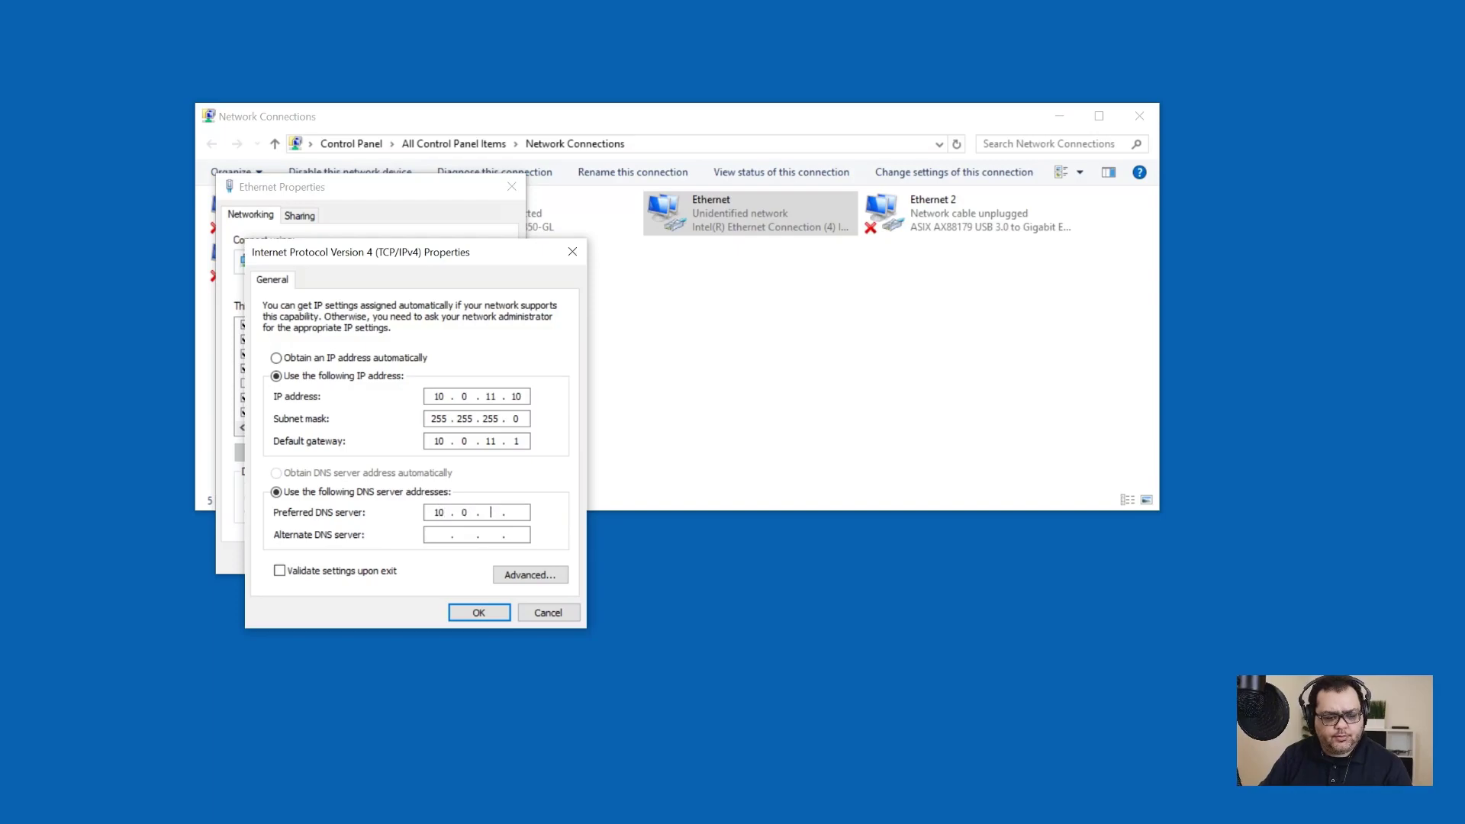
{"action": "type", "text": "31.11"}
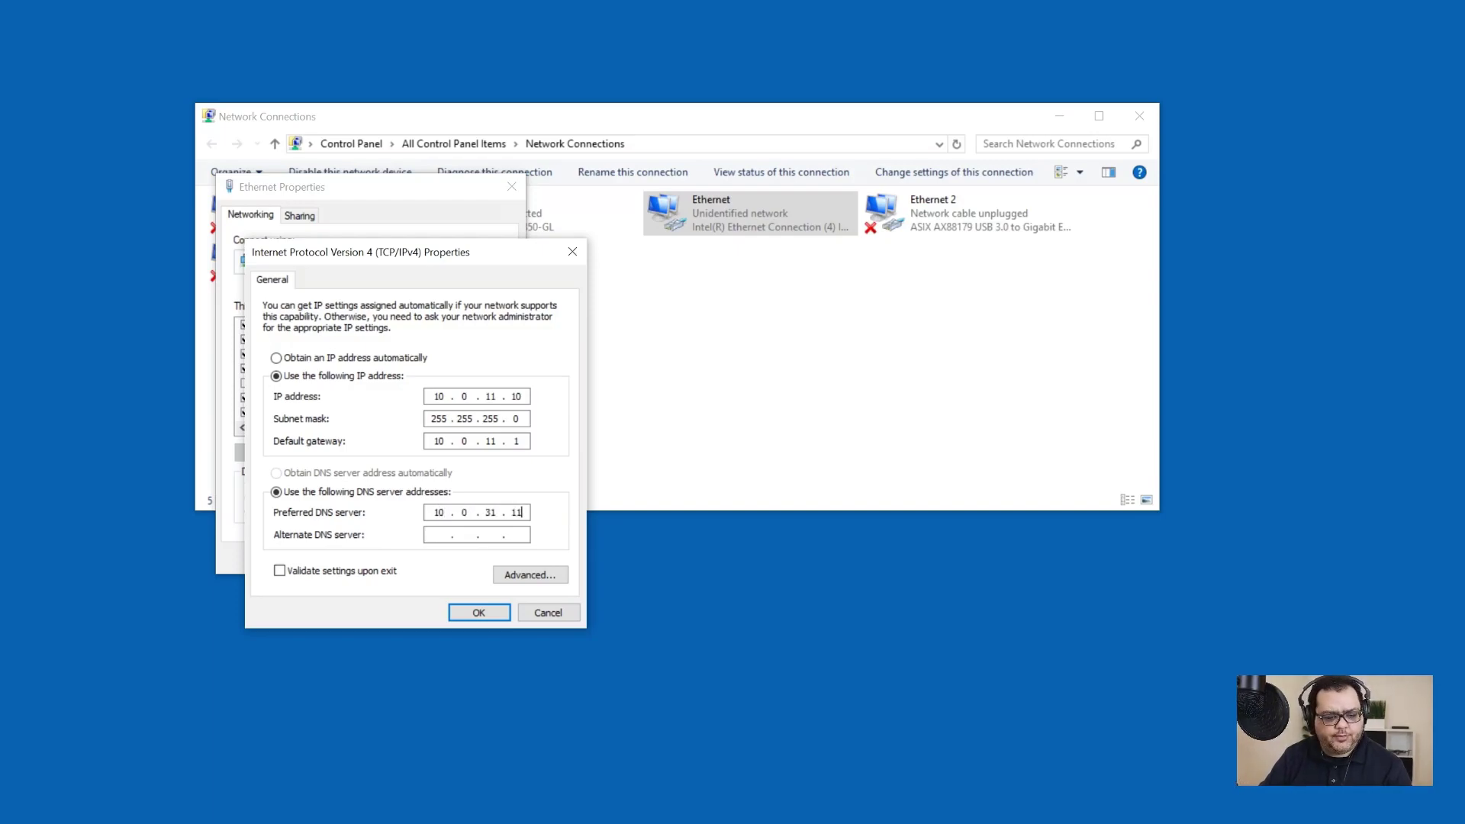
{"action": "left_click", "coordinate": [477, 611]}
{"action": "left_click", "coordinate": [425, 558]}
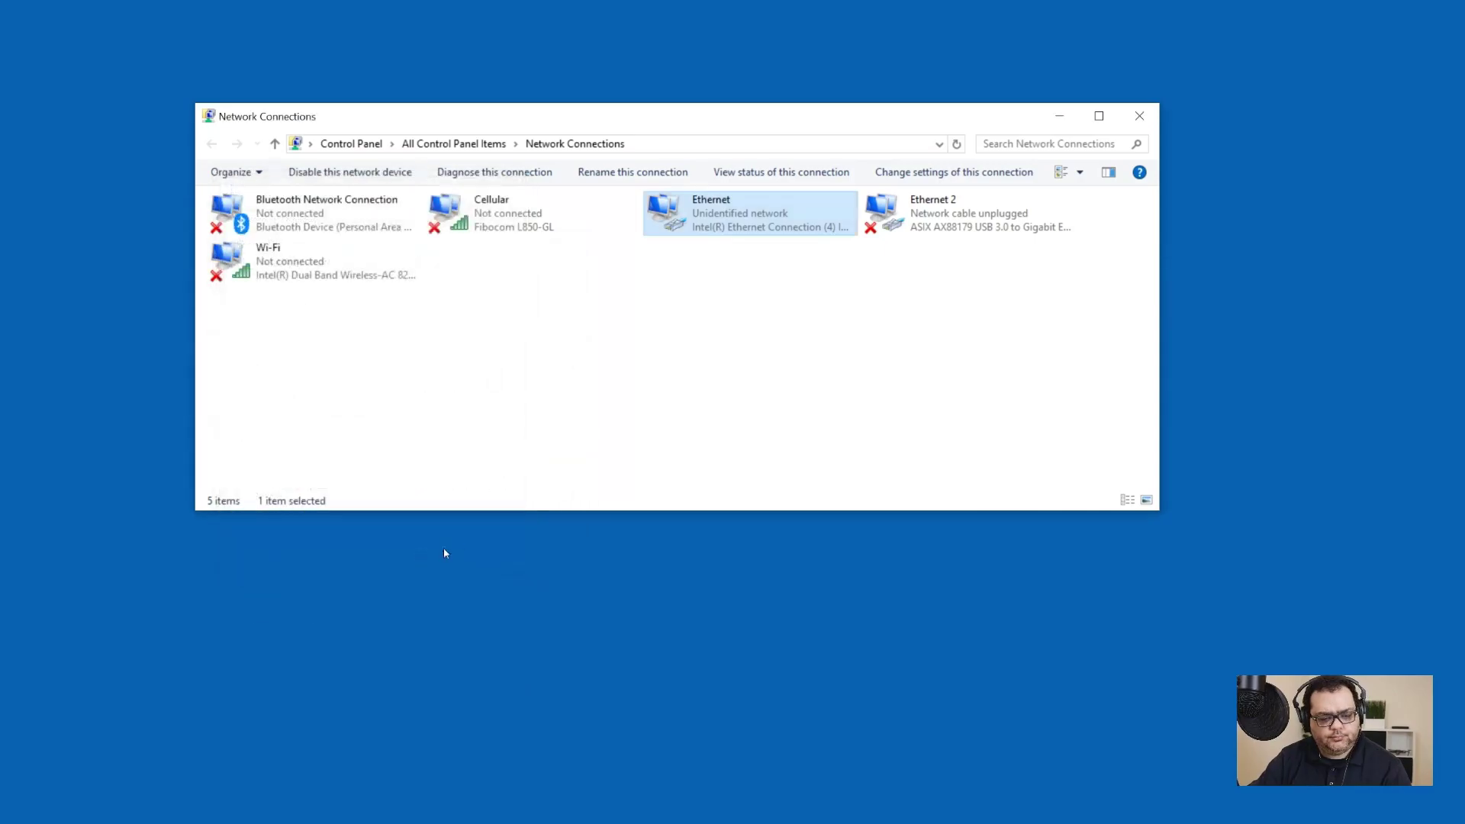
Step: Clear the command prompt and run nslookup to read the default DNS server
{"action": "key", "text": "alt+Tab"}
{"action": "key", "text": "ctrl+c"}
{"action": "type", "text": "clear"}
{"action": "key", "text": "Return"}
{"action": "type", "text": "c"}
{"action": "type", "text": "ls"}
{"action": "key", "text": "alt+F4"}
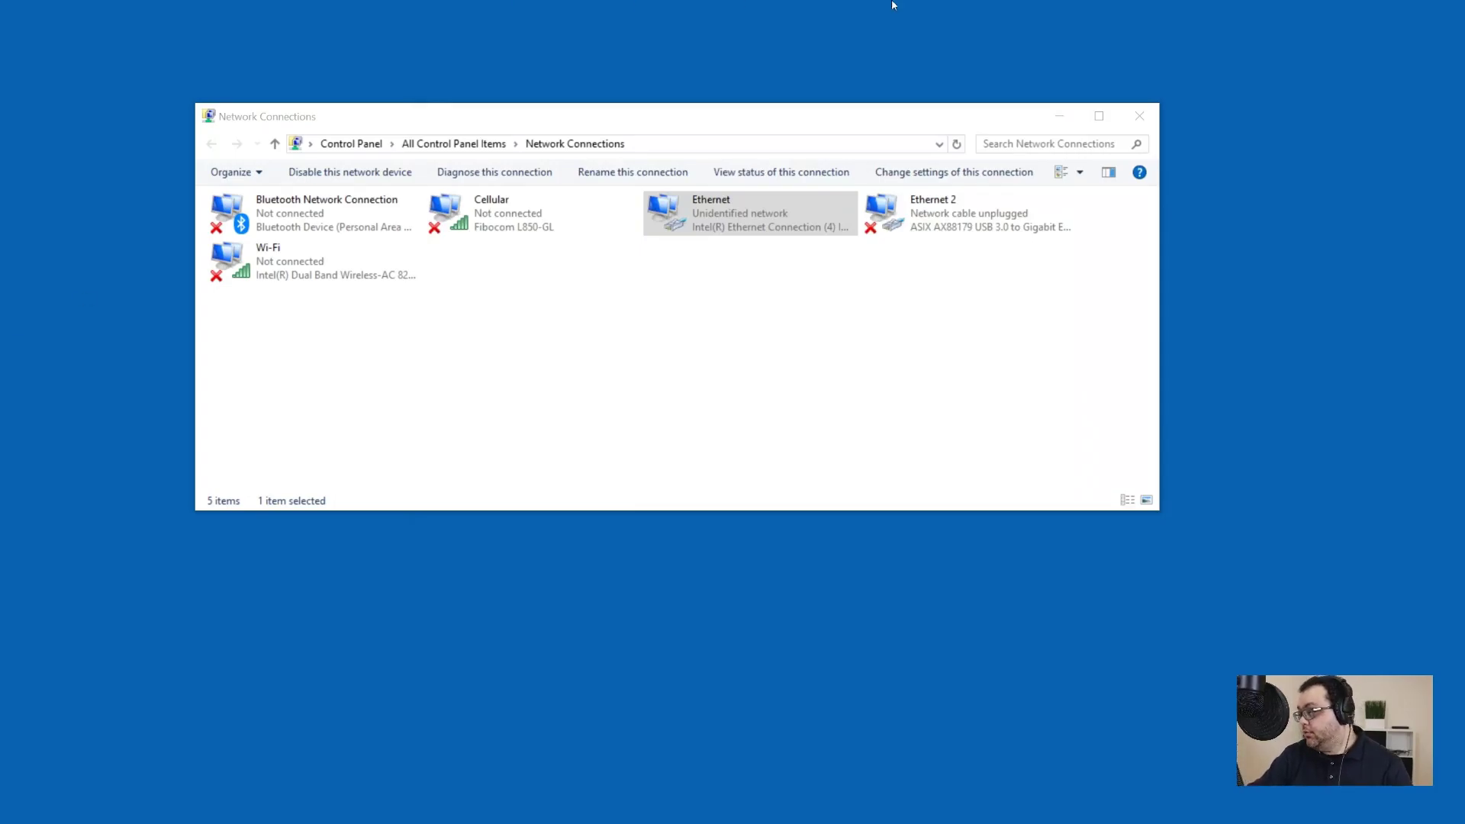
{"action": "left_click_drag", "start_coordinate": [0, 145], "coordinate": [973, 311]}
{"action": "type", "text": "ping"}
{"action": "key", "text": "ctrl+c"}
{"action": "type", "text": "nslookup"}
{"action": "key", "text": "Return"}
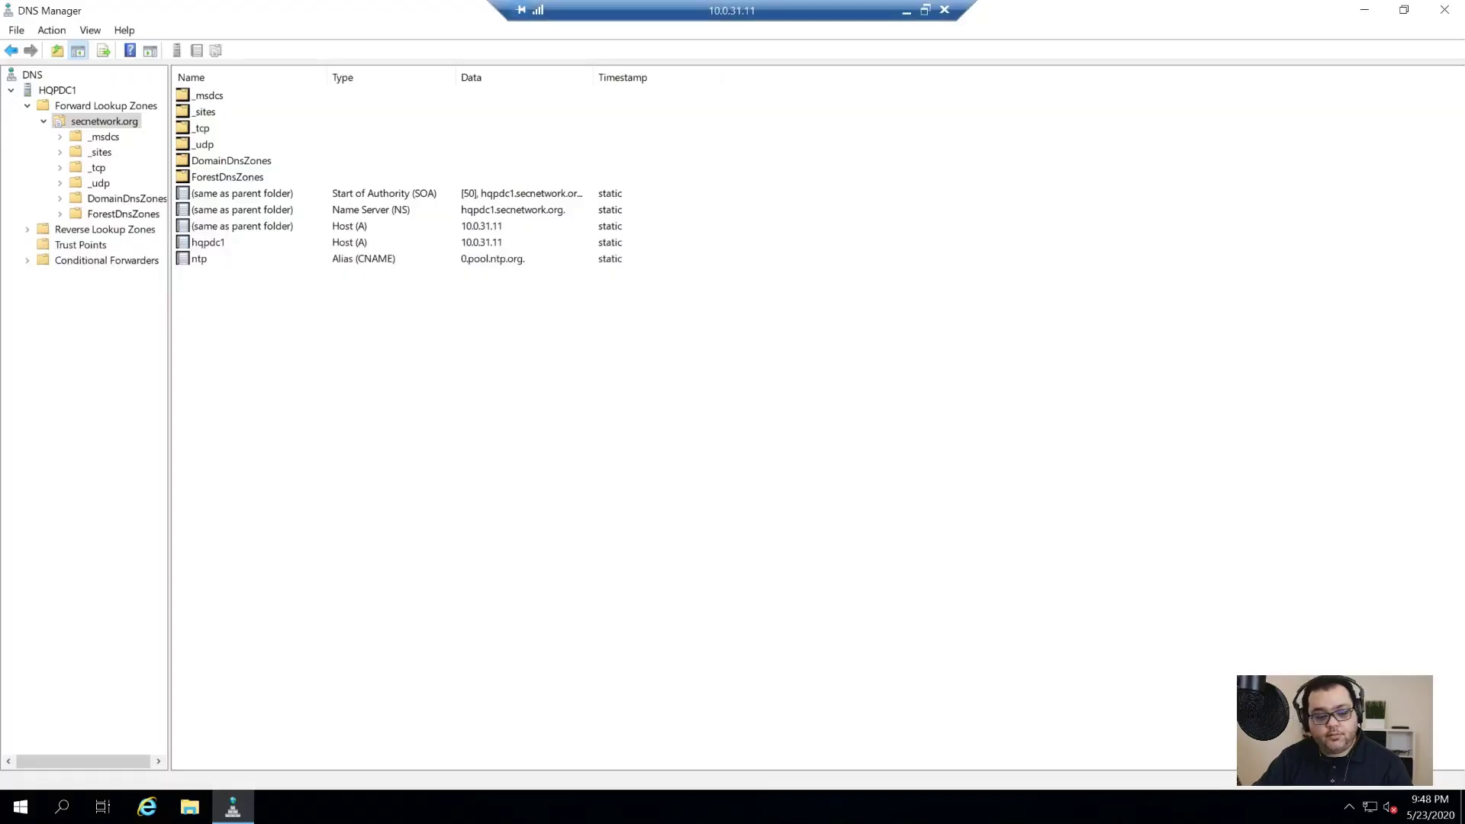
Step: Add host record hqvh1 at 10.0.51.211 to the secnetwork.org zone
{"action": "right_click", "coordinate": [402, 490]}
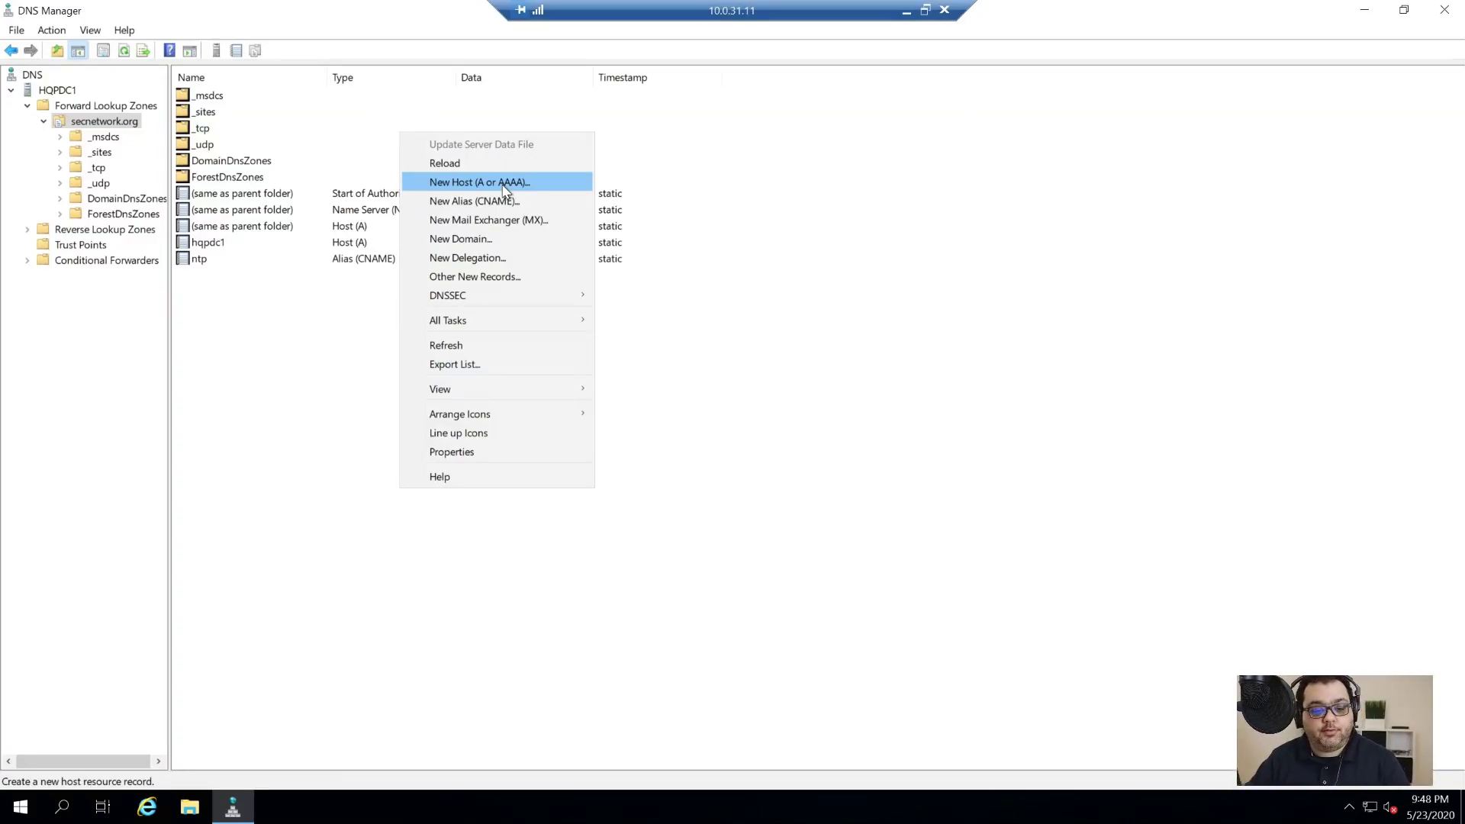
{"action": "left_click", "coordinate": [525, 669]}
{"action": "right_click", "coordinate": [459, 478]}
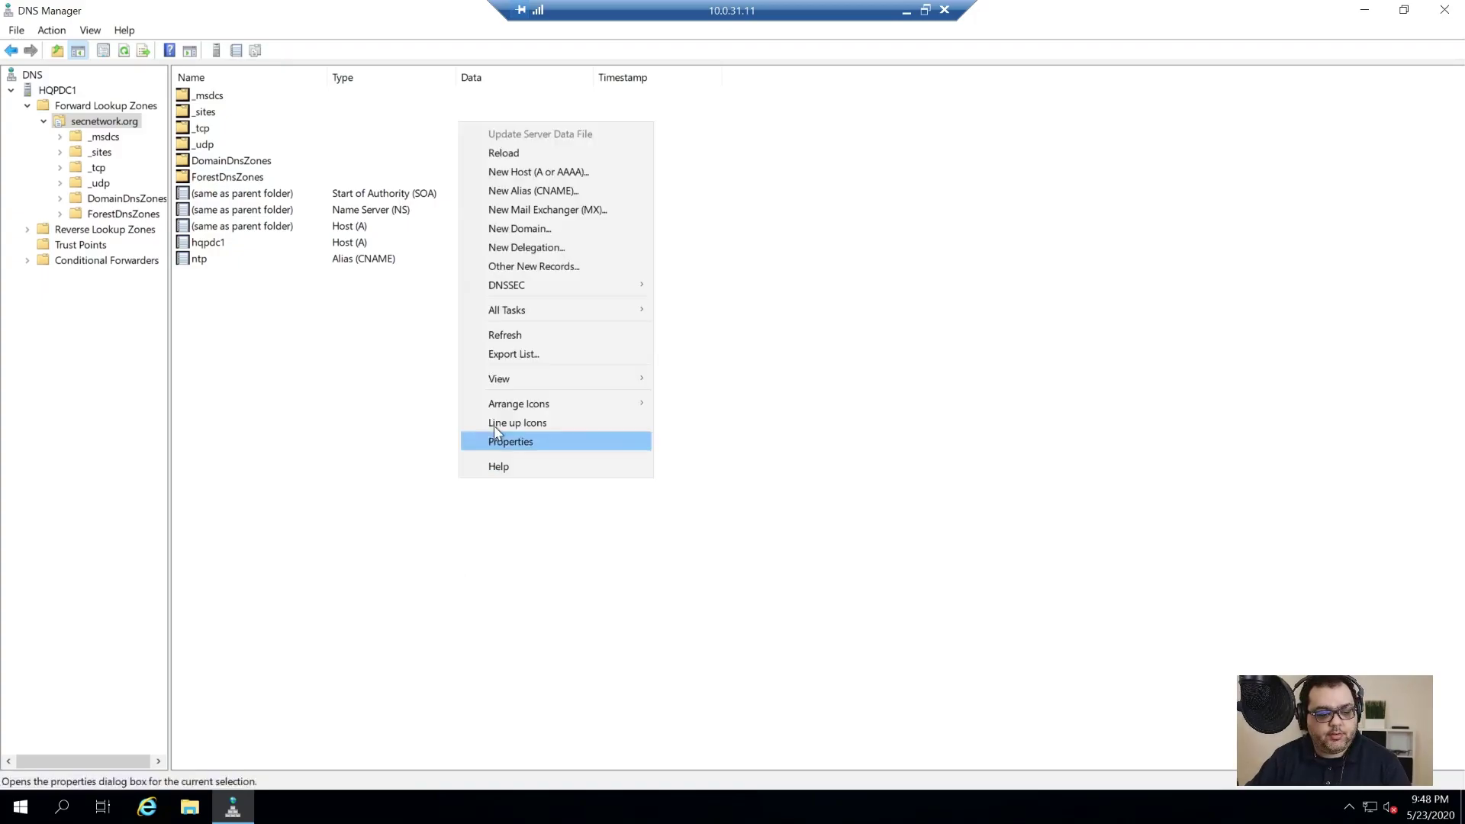
{"action": "left_click", "coordinate": [588, 177]}
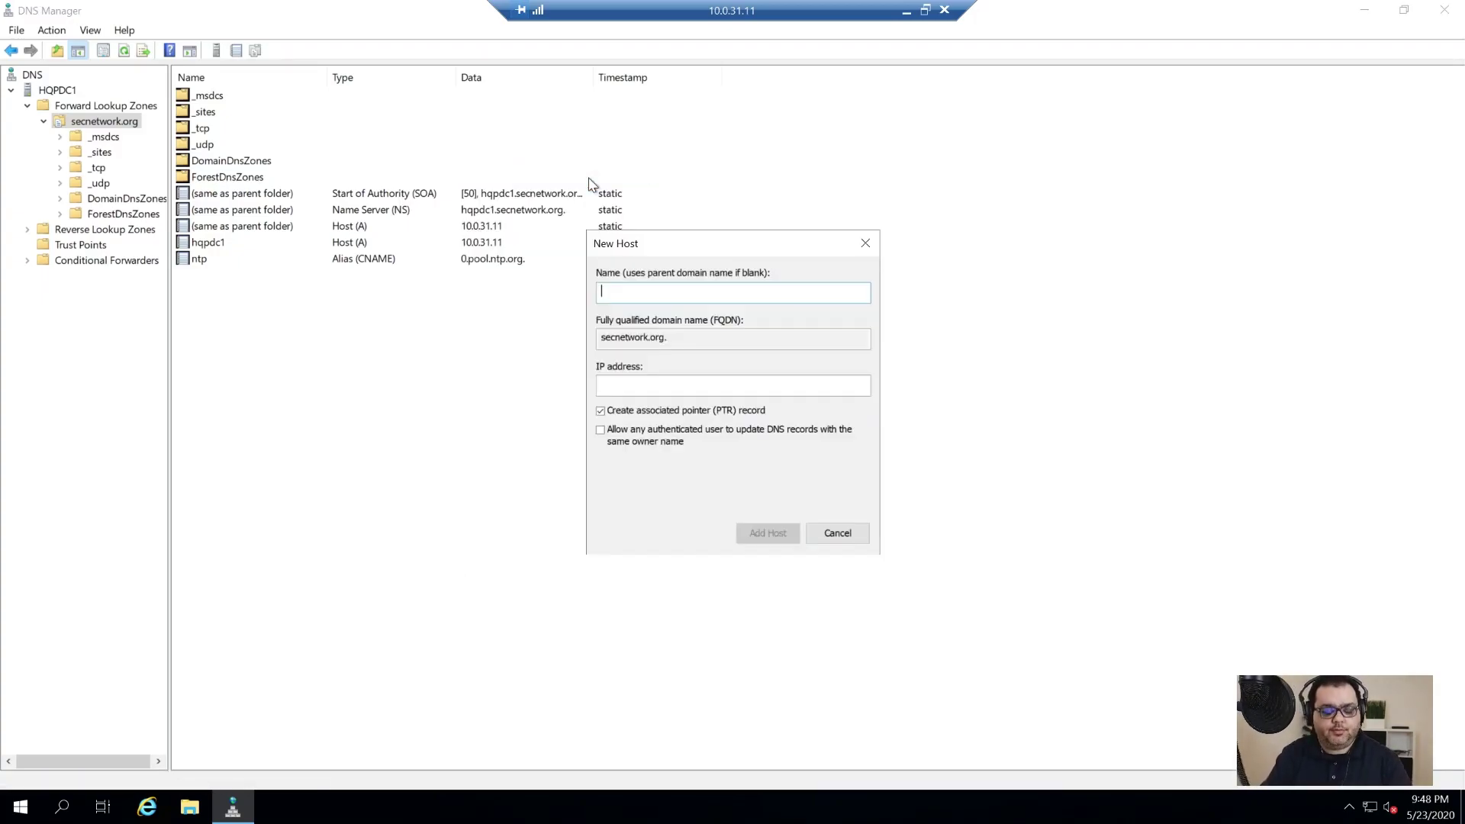
{"action": "type", "text": "hqv"}
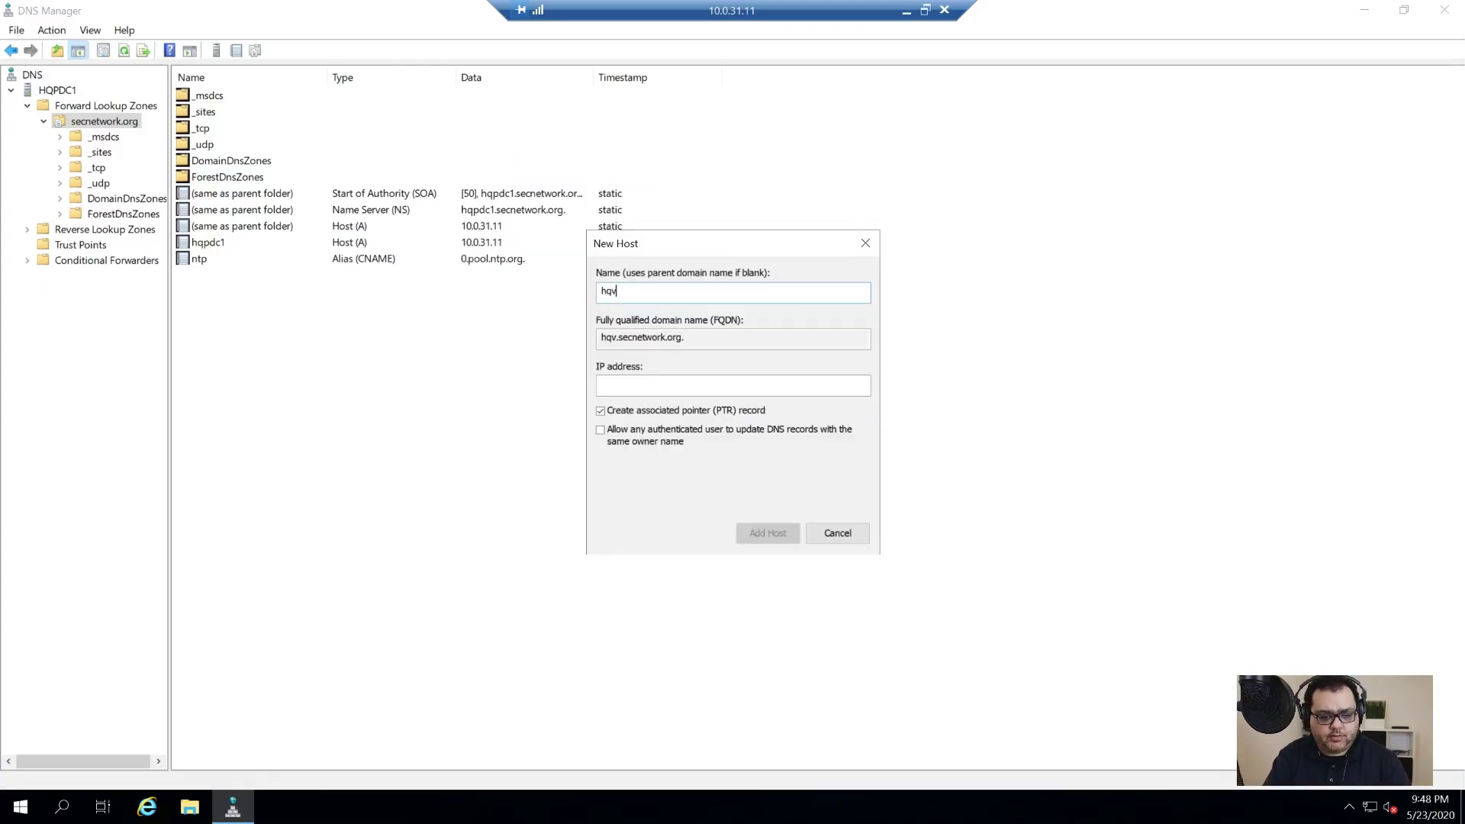
{"action": "type", "text": "h11"}
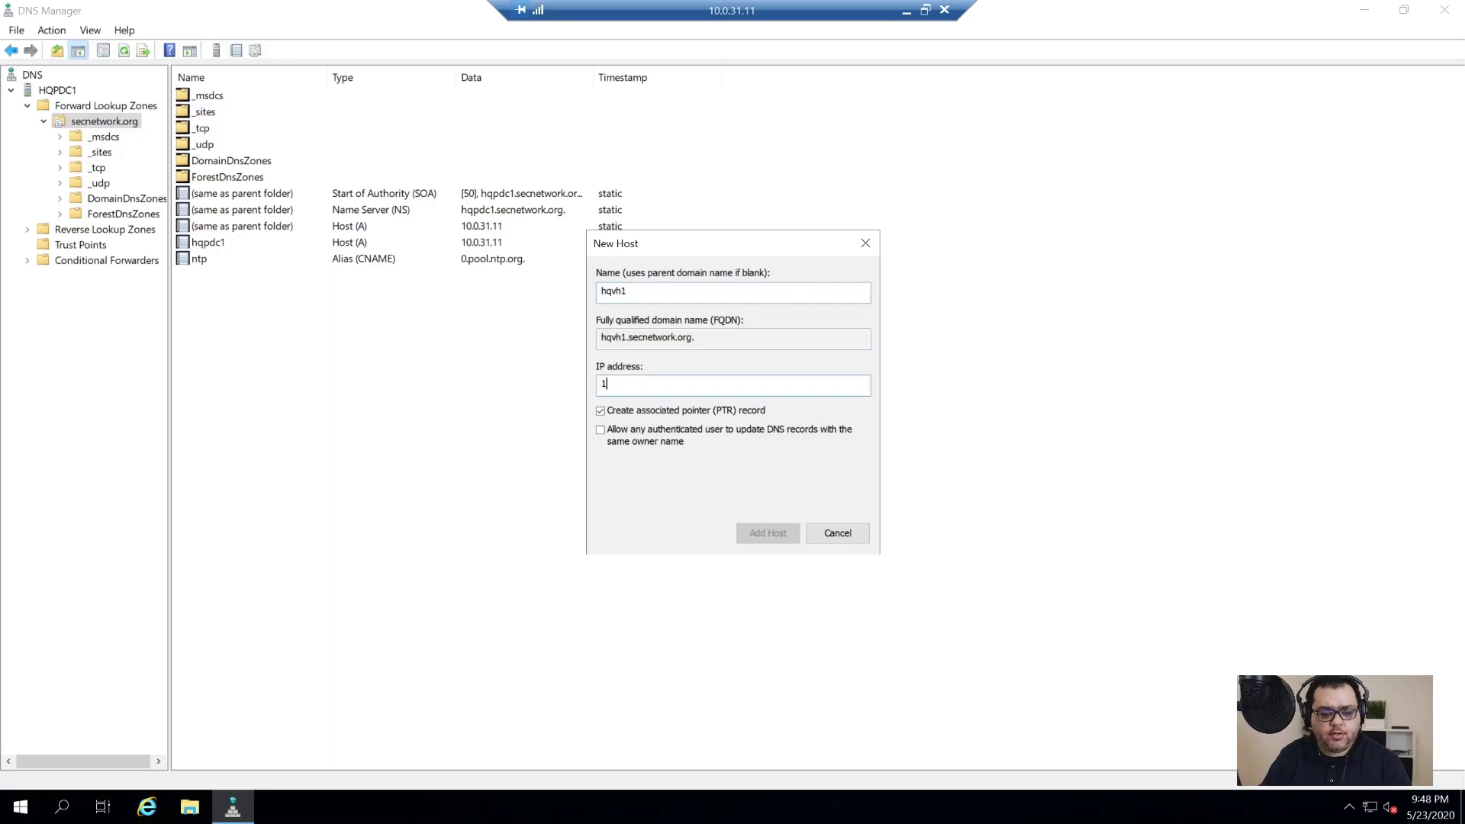
{"action": "type", "text": "0.0.51.211"}
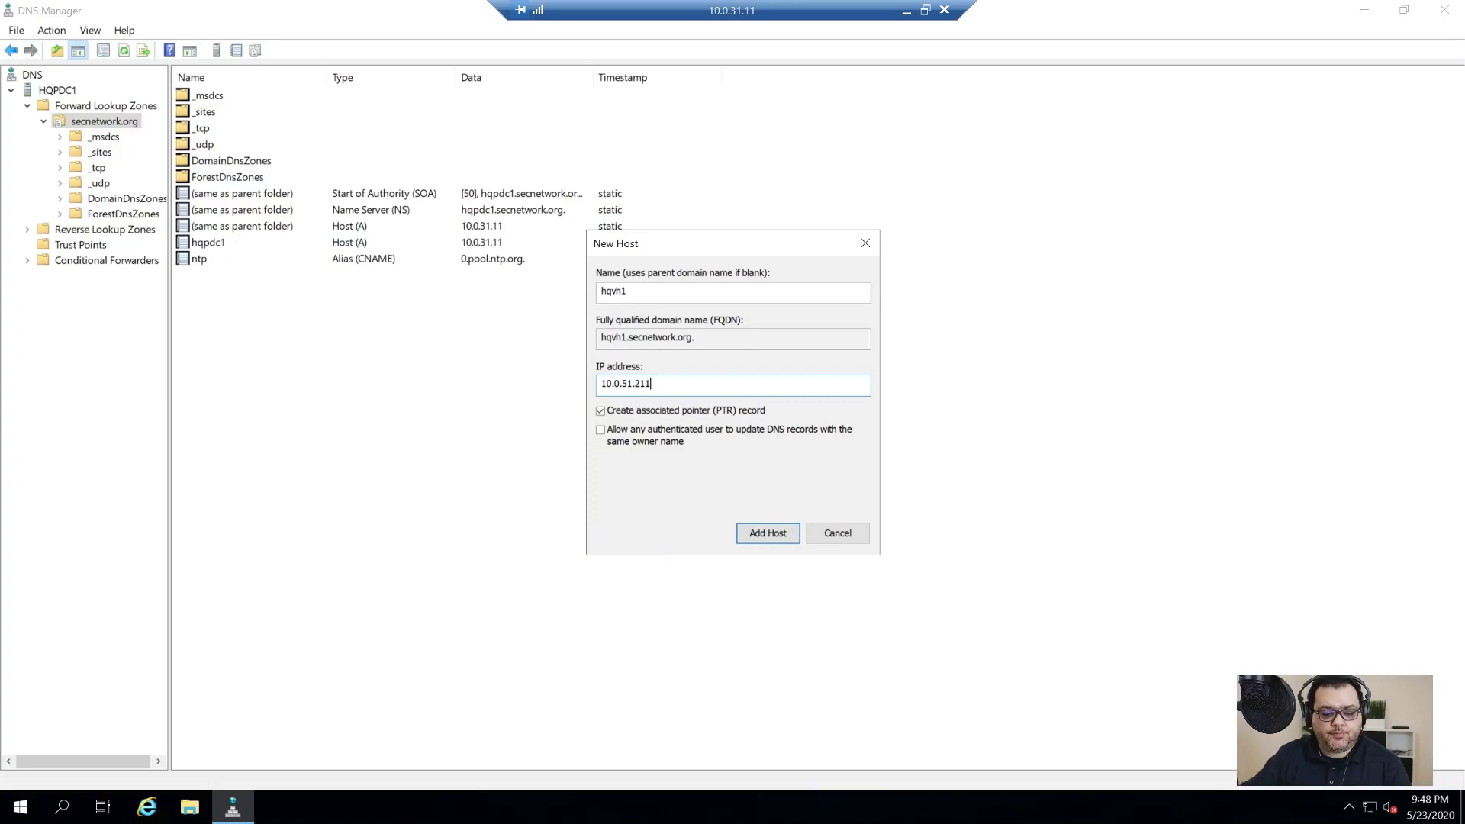
{"action": "left_click", "coordinate": [780, 533]}
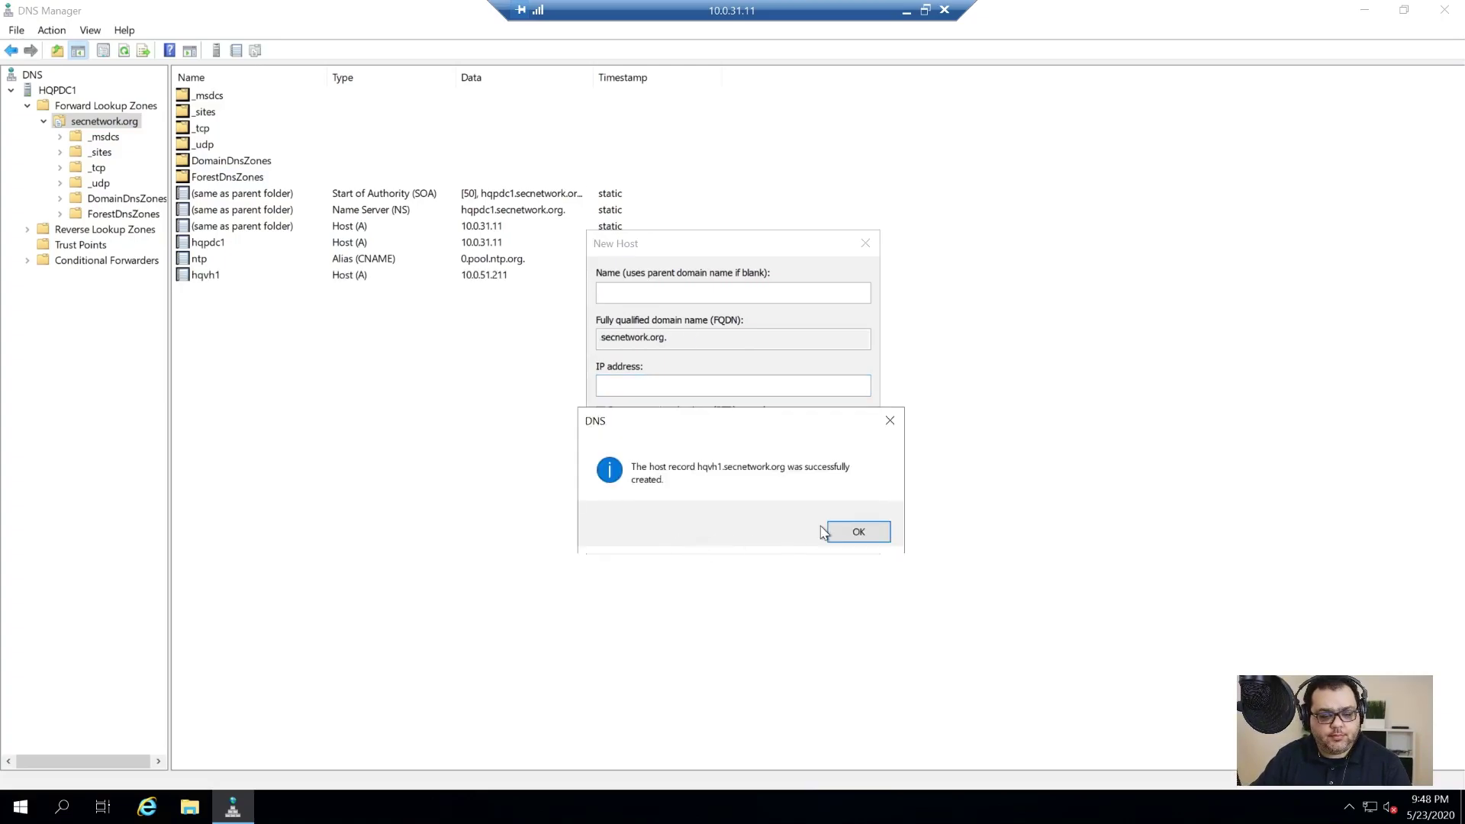
{"action": "left_click", "coordinate": [855, 532]}
Step: Add host record hqvca at 10.0.51.221 and finish adding hosts
{"action": "type", "text": "hqvca"}
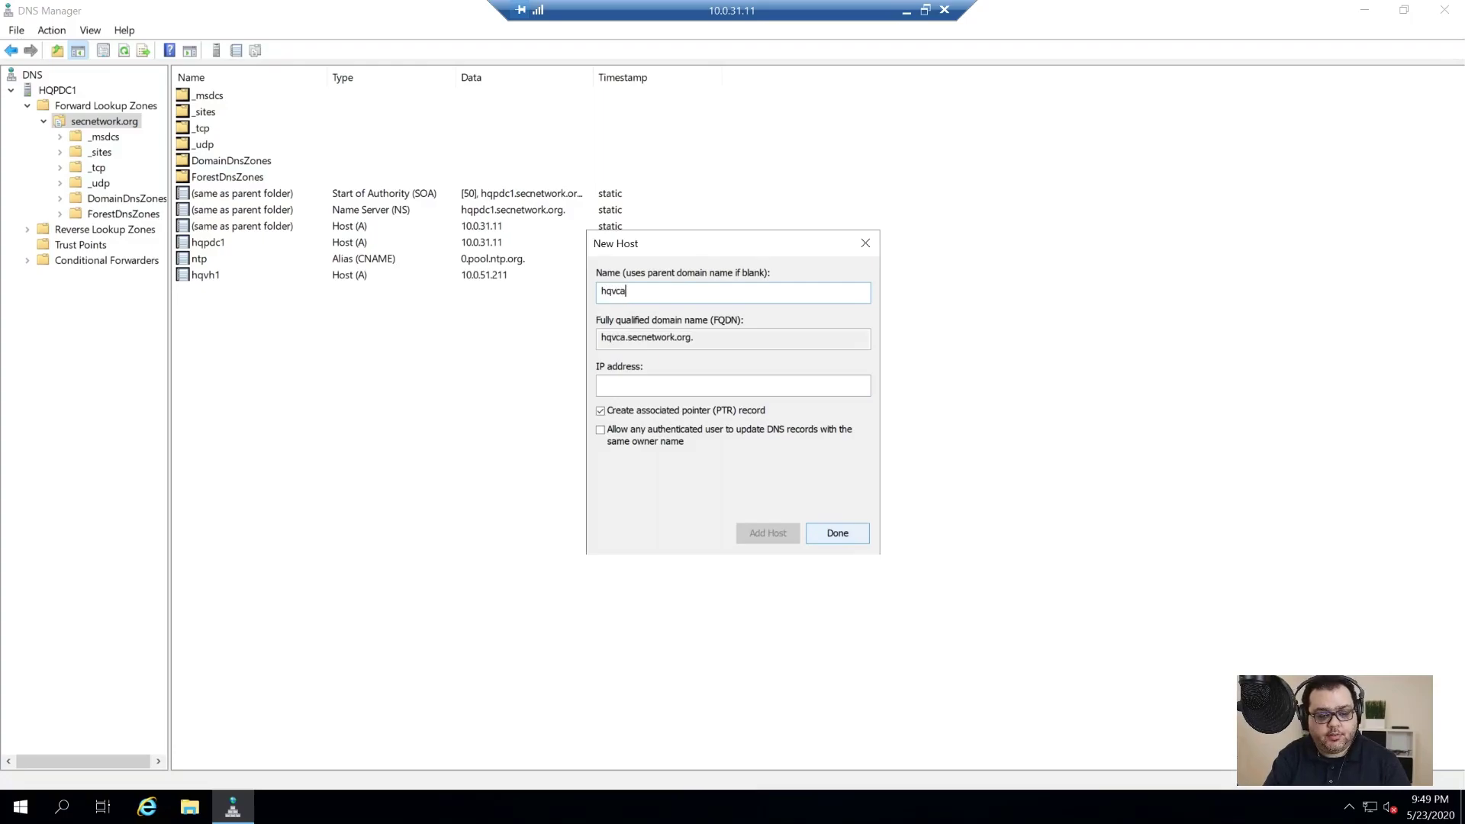
{"action": "key", "text": "Tab"}
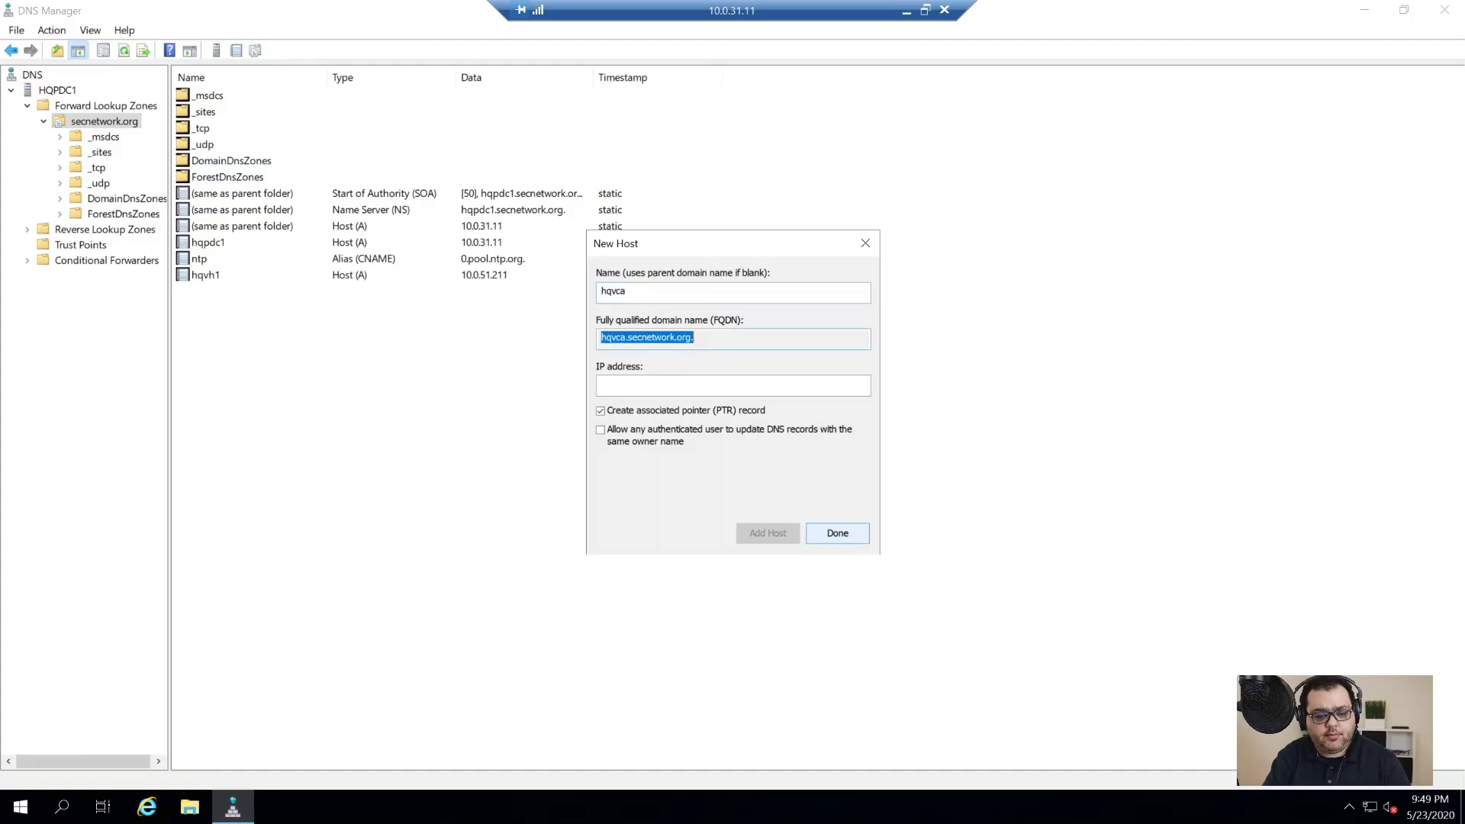
{"action": "key", "text": "Tab"}
{"action": "type", "text": "10.0."}
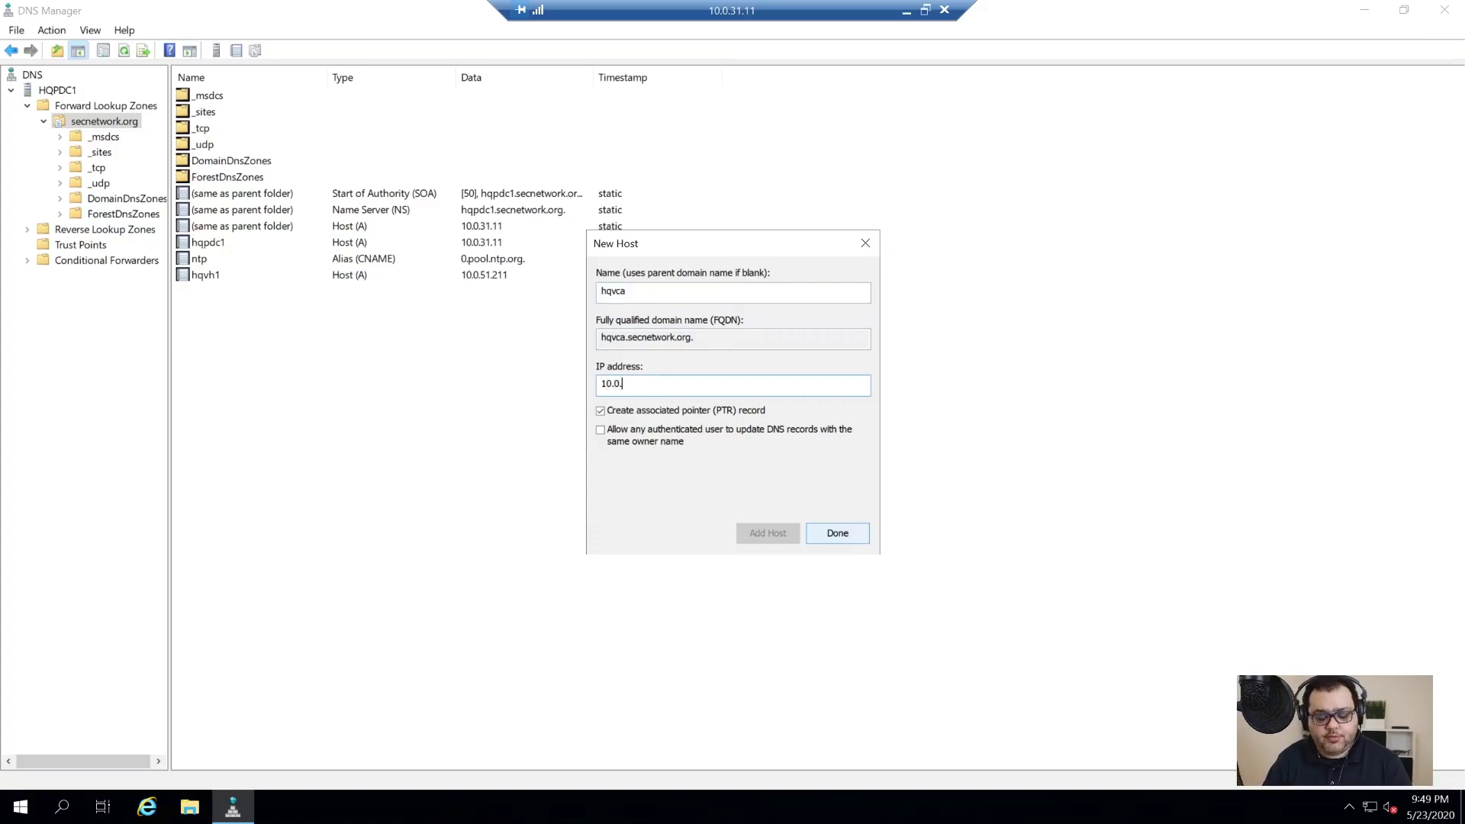
{"action": "type", "text": "51."}
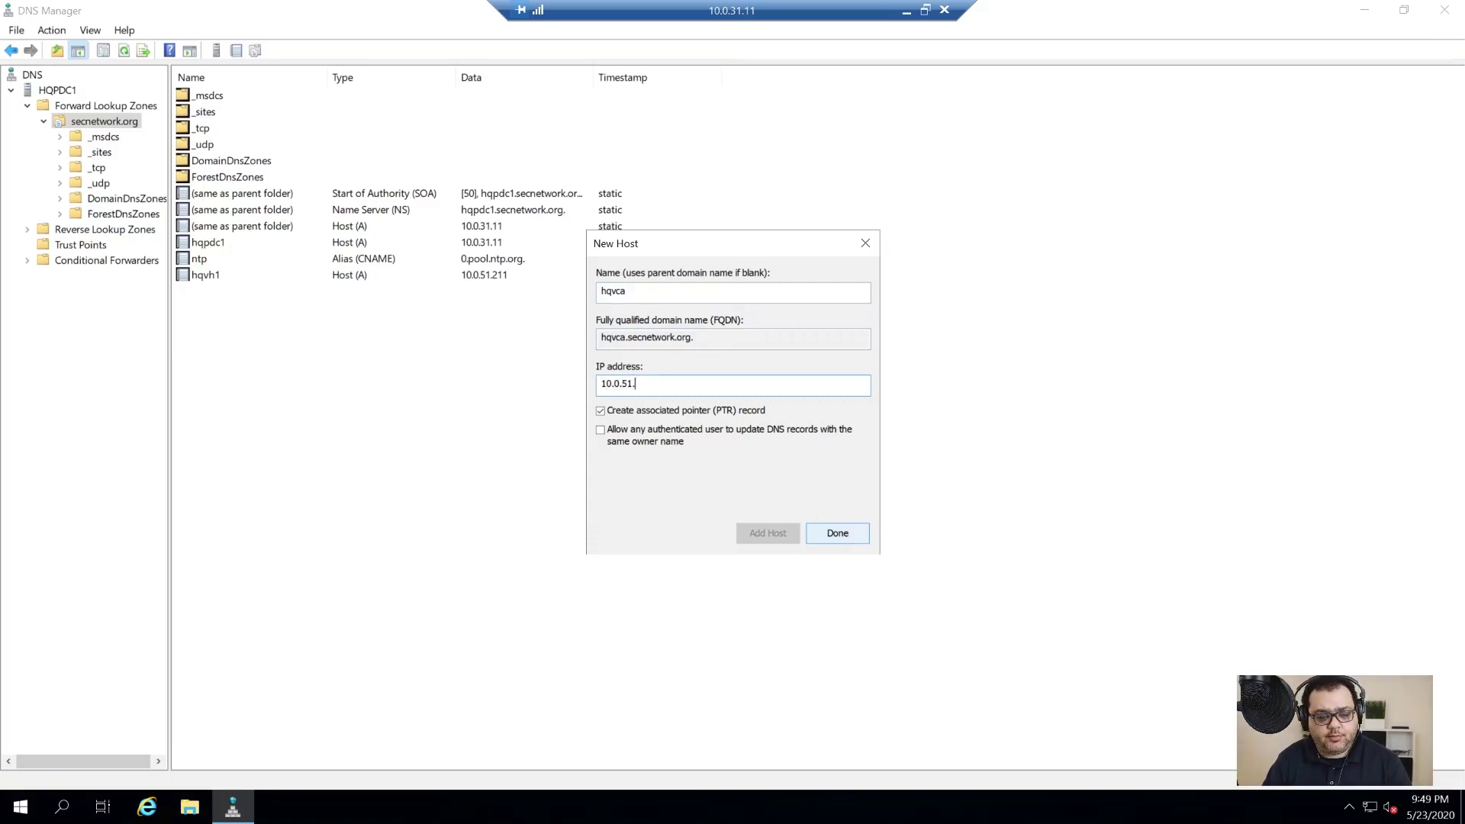
{"action": "type", "text": "221"}
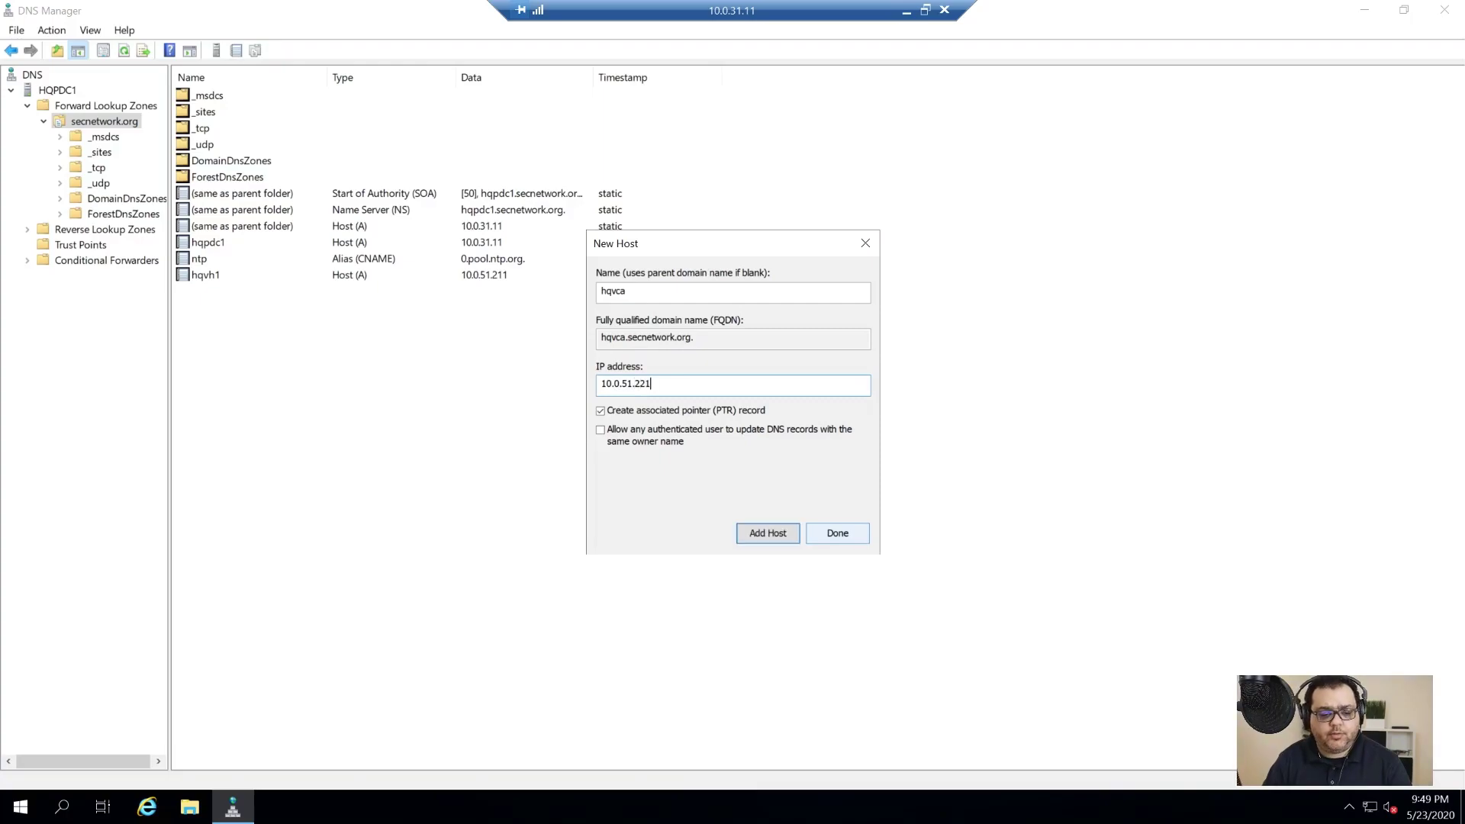
{"action": "left_click", "coordinate": [761, 534]}
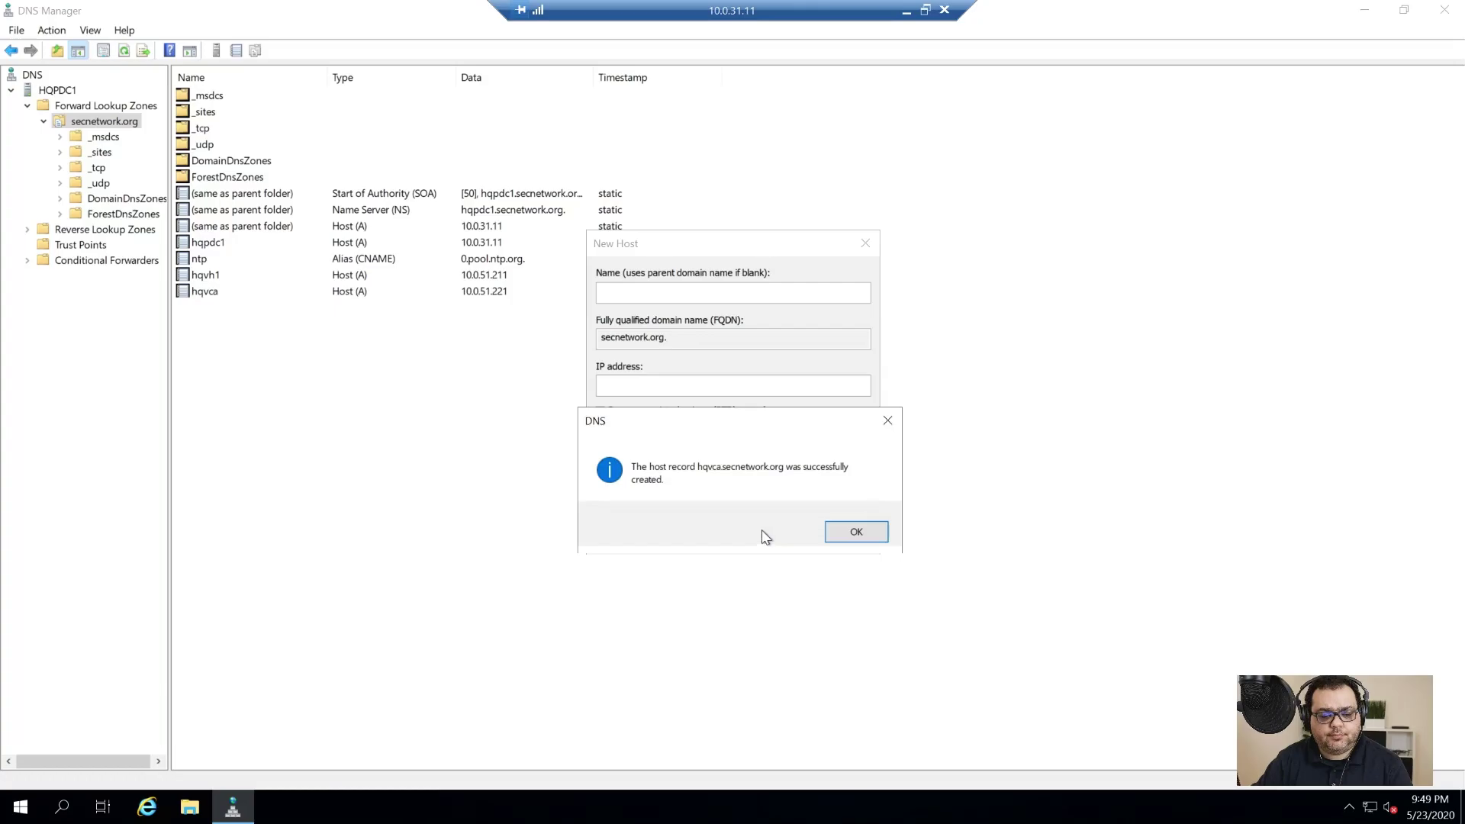
{"action": "left_click", "coordinate": [856, 532]}
{"action": "left_click", "coordinate": [843, 533]}
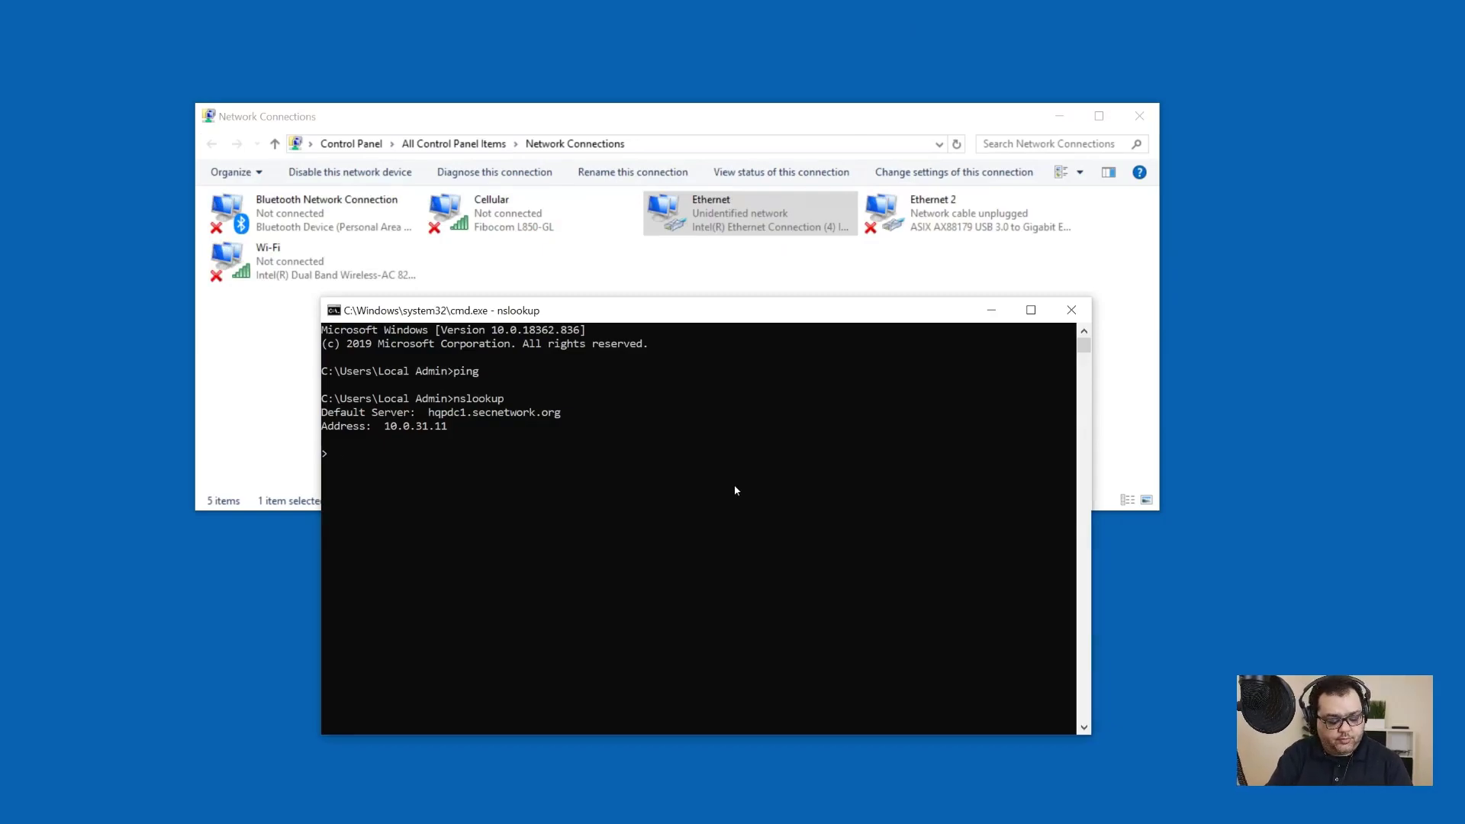
Step: Look up hqvh1.secnetwork.org in nslookup, then ping it
{"action": "type", "text": "hq"}
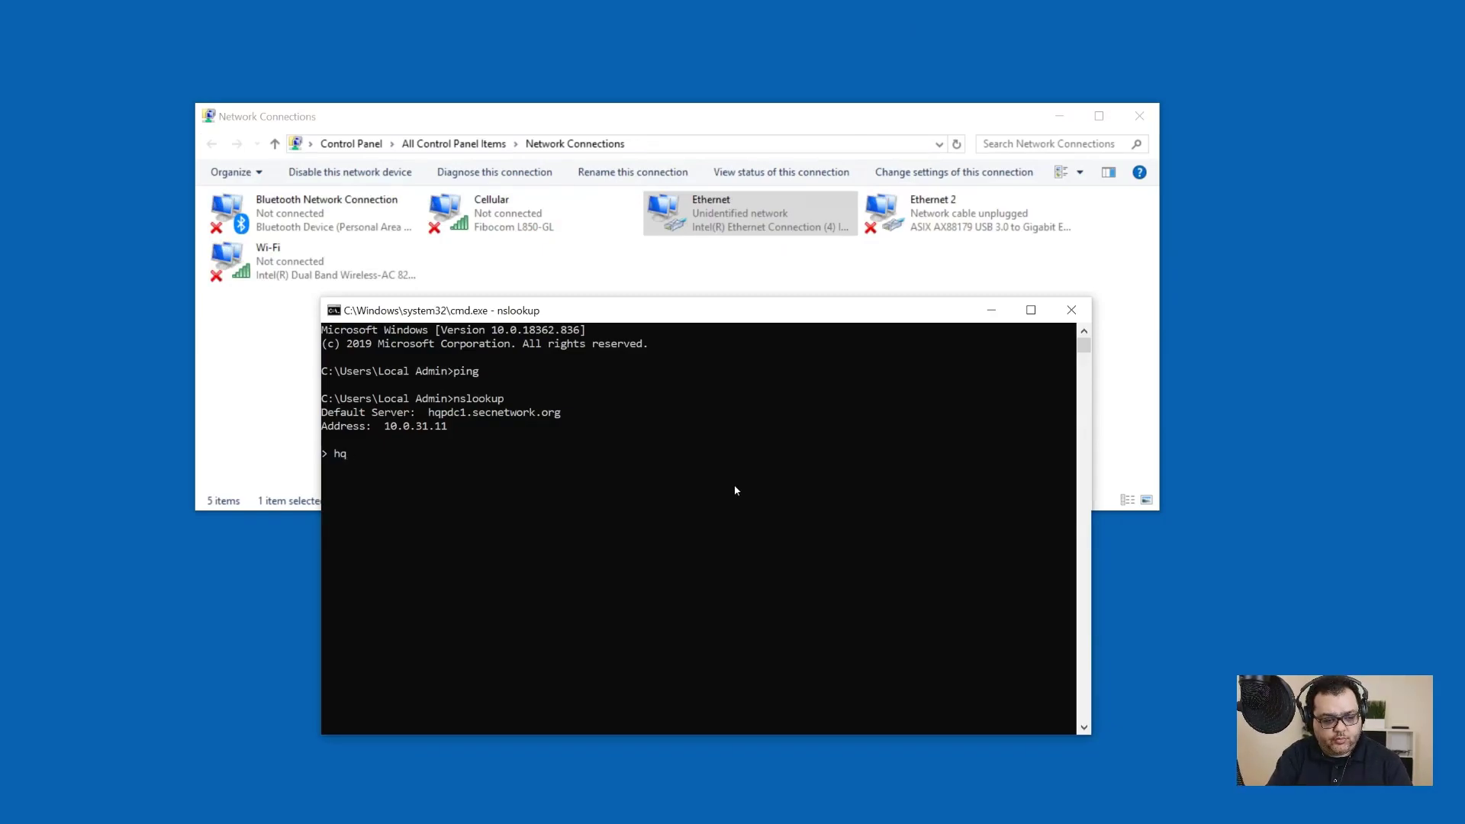
{"action": "type", "text": "vh1"}
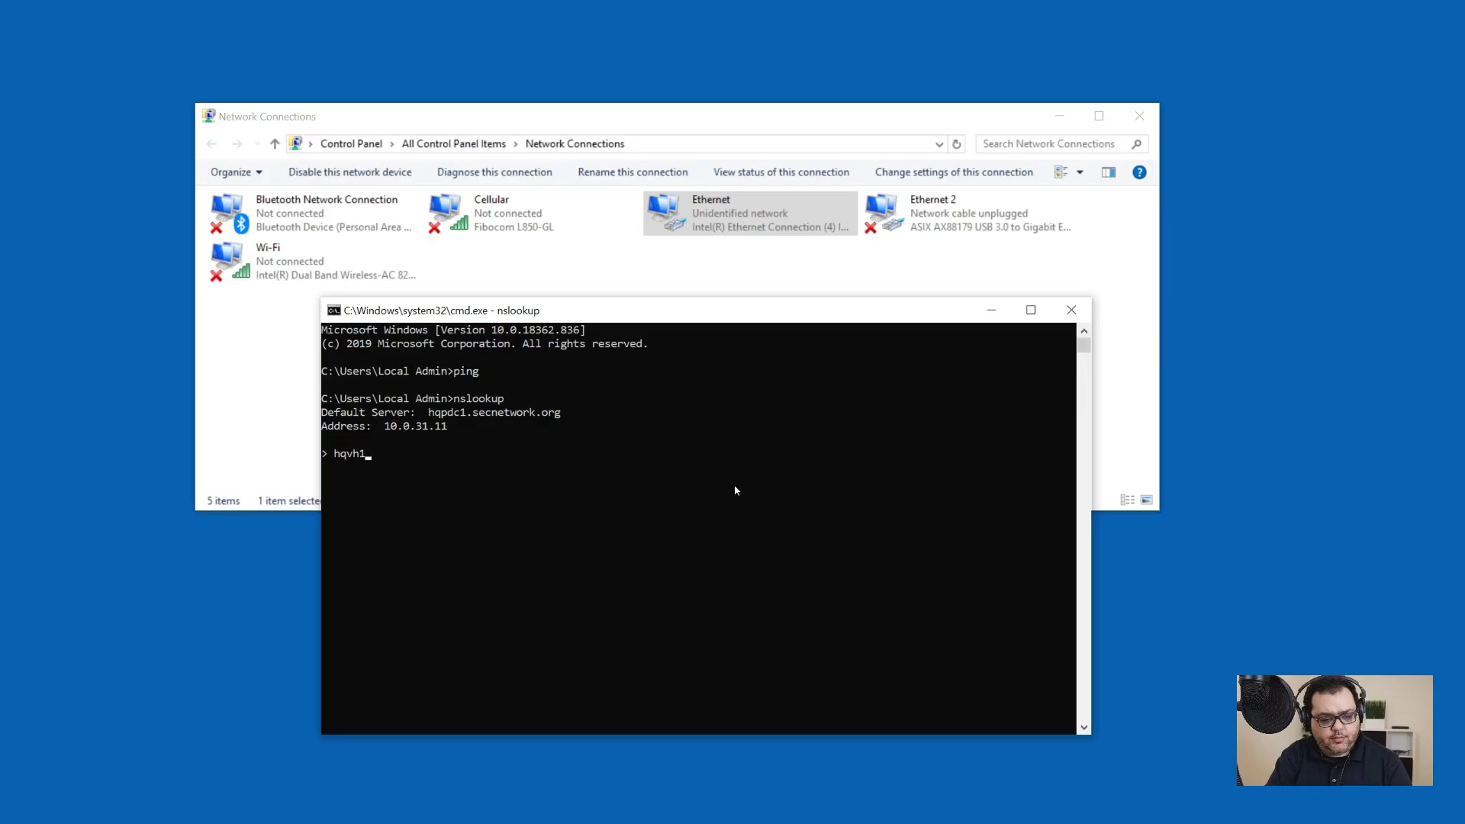
{"action": "type", "text": ".secnetwork.org"}
{"action": "key", "text": "Return"}
{"action": "key", "text": "ctrl+c"}
{"action": "type", "text": "ping hqvh"}
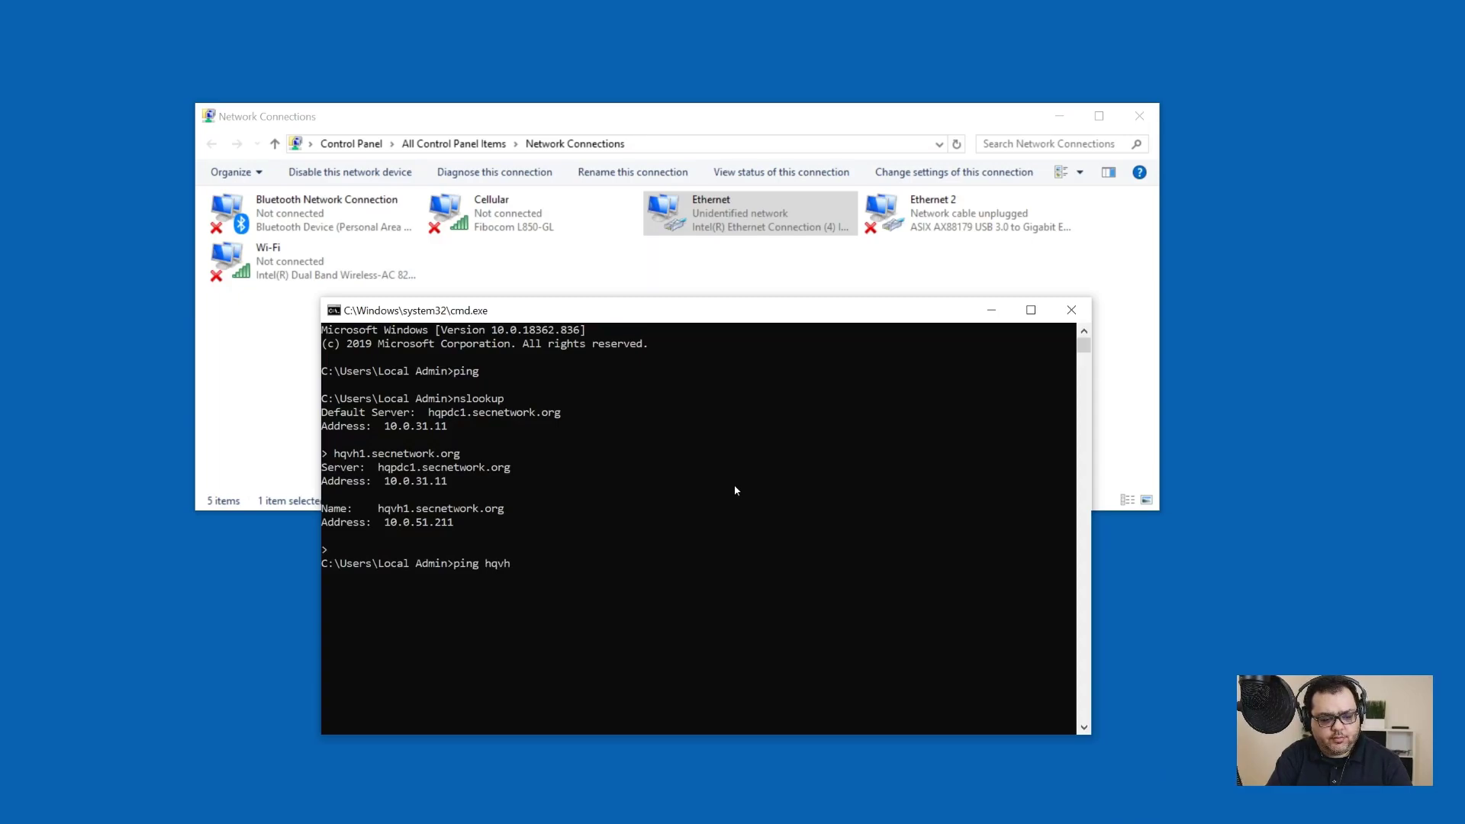
{"action": "key", "text": "BackSpace"}
{"action": "type", "text": "vh1.secnetwork.org"}
{"action": "key", "text": "Return"}
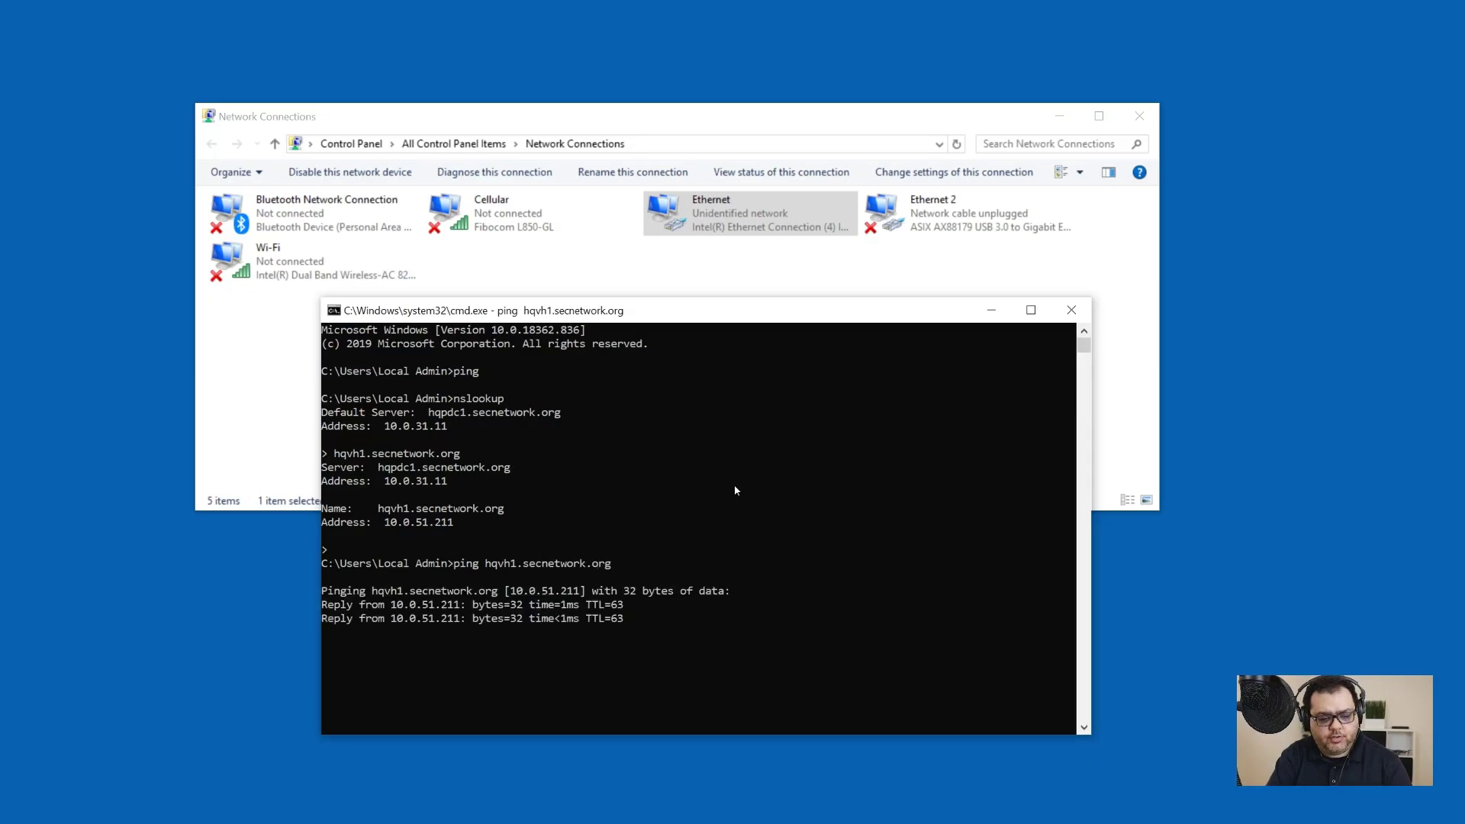
Step: Clear the console, run nslookup hqvca.secnetwork.org, and exit the command prompt
{"action": "type", "text": "cls"}
{"action": "key", "text": "Return"}
{"action": "type", "text": "nsl"}
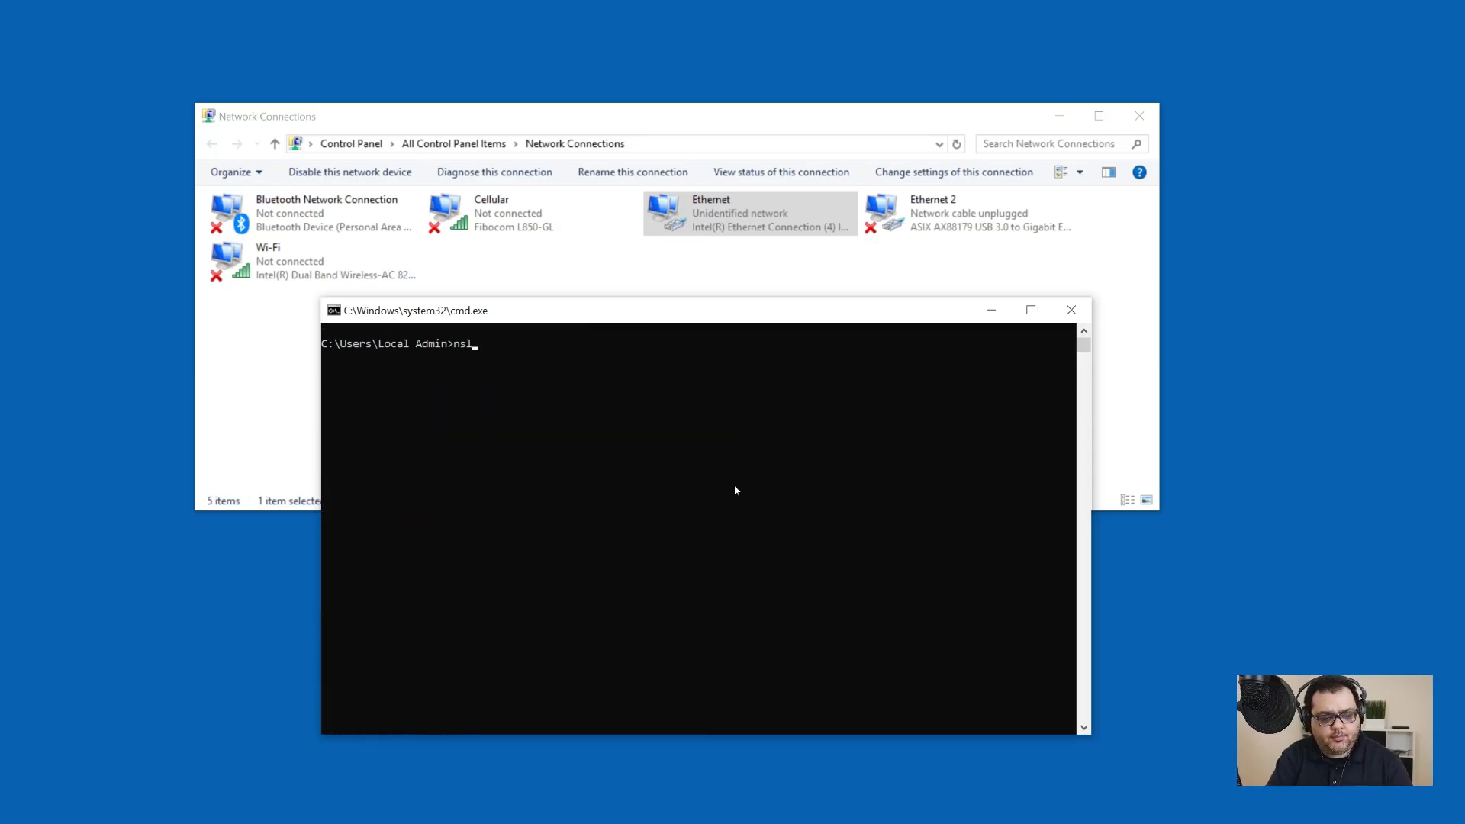
{"action": "type", "text": "ookup hqvca.secnet"}
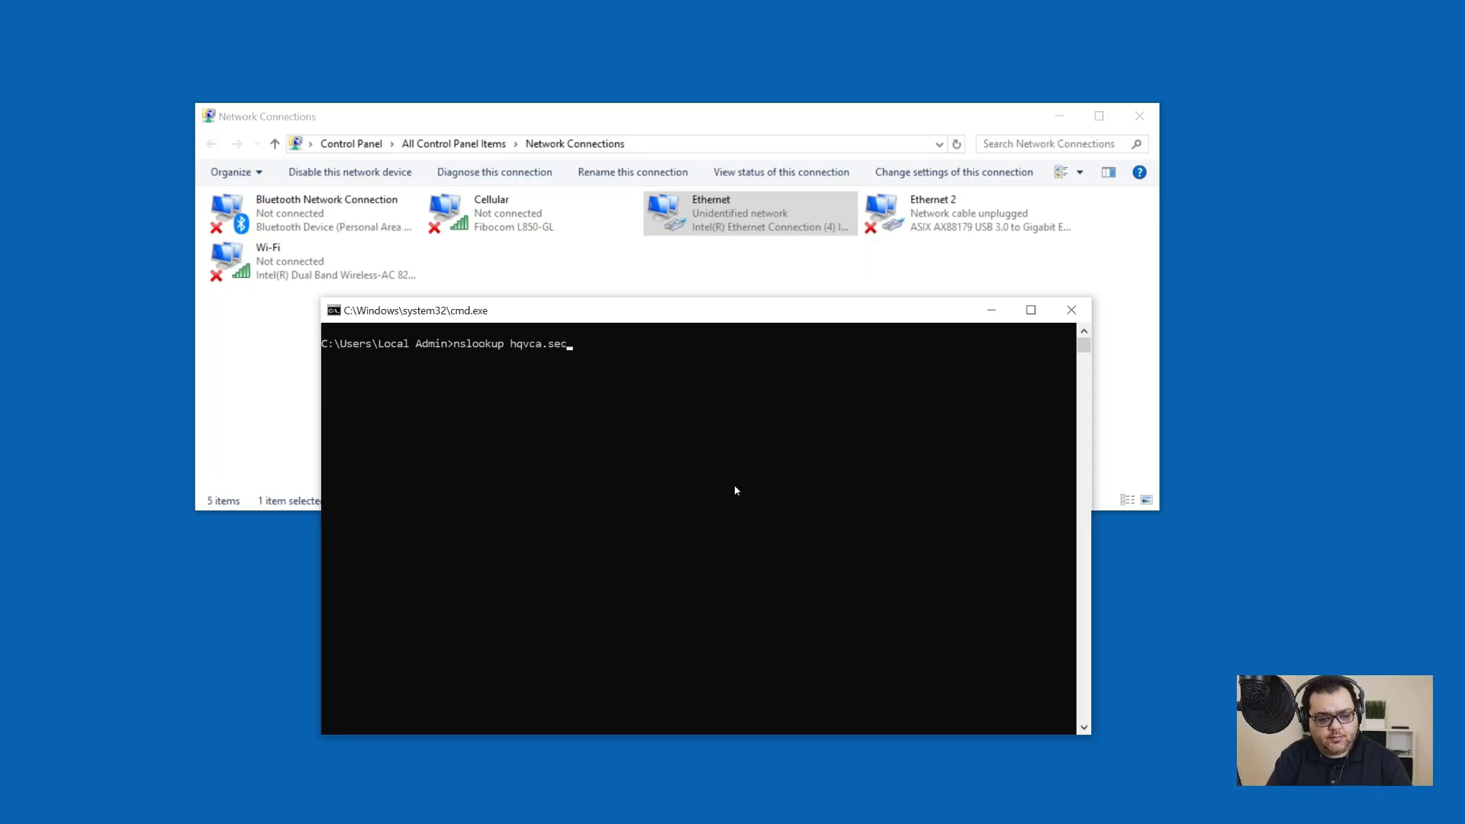
{"action": "type", "text": "work.org"}
{"action": "key", "text": "Return"}
{"action": "key", "text": "Return"}
{"action": "type", "text": "exit"}
{"action": "key", "text": "Return"}
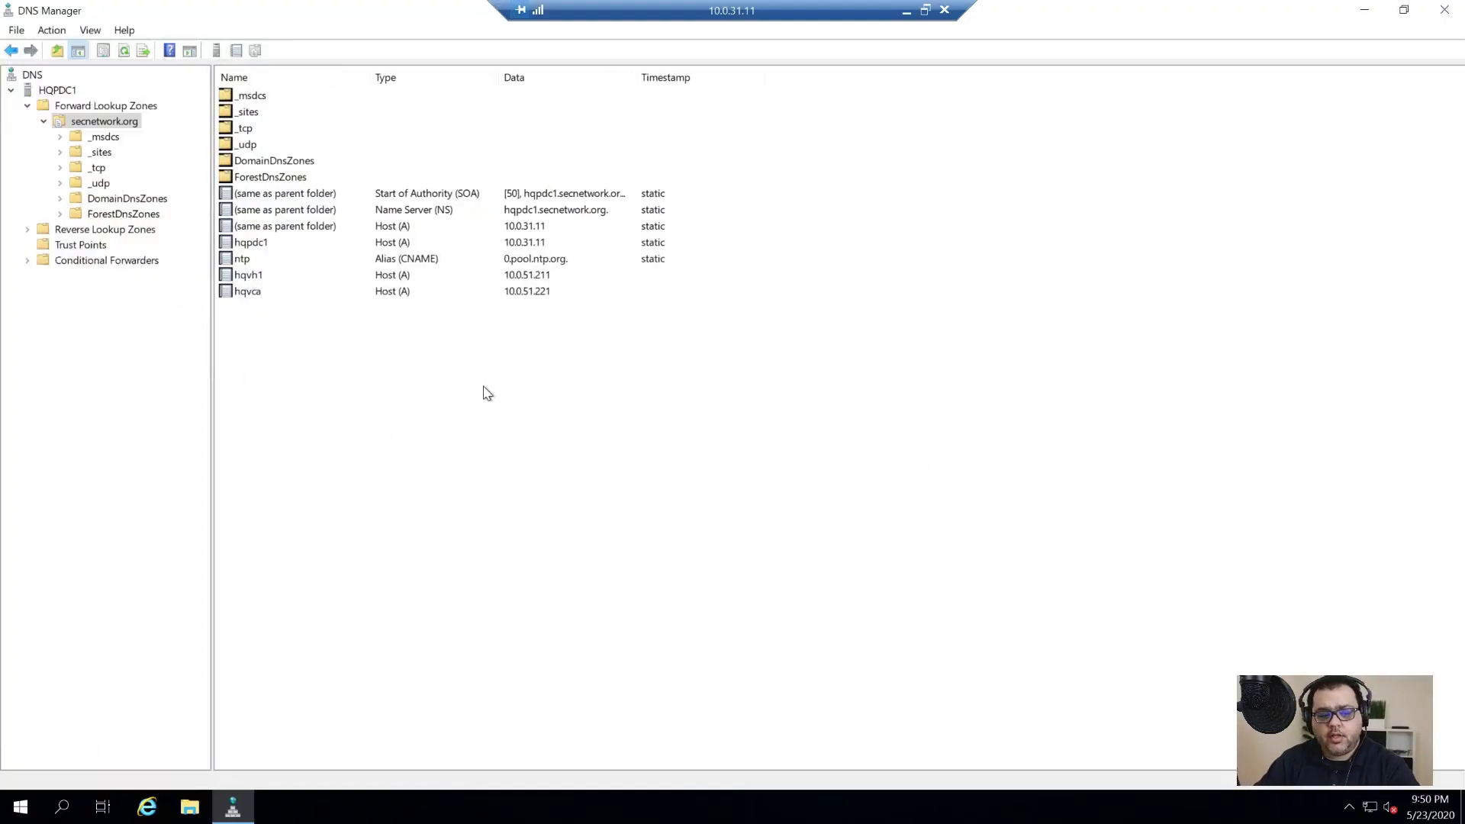
Step: Add host records hqfw1 (10.0.11.21) and hqsw1 (10.0.11.11) to the secnetwork.org zone
{"action": "right_click", "coordinate": [340, 378]}
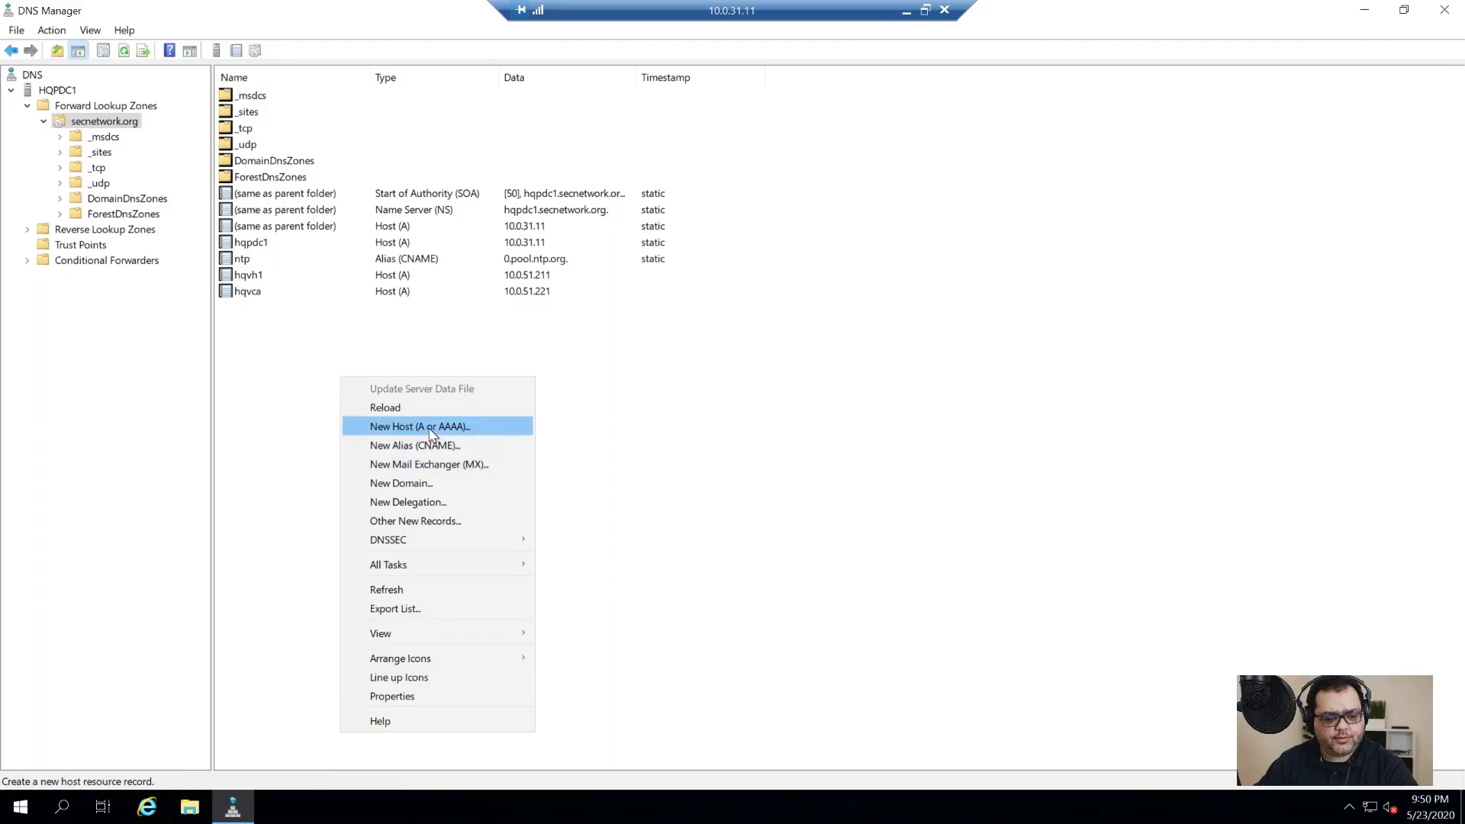
{"action": "left_click", "coordinate": [427, 427]}
{"action": "type", "text": "hqfw1"}
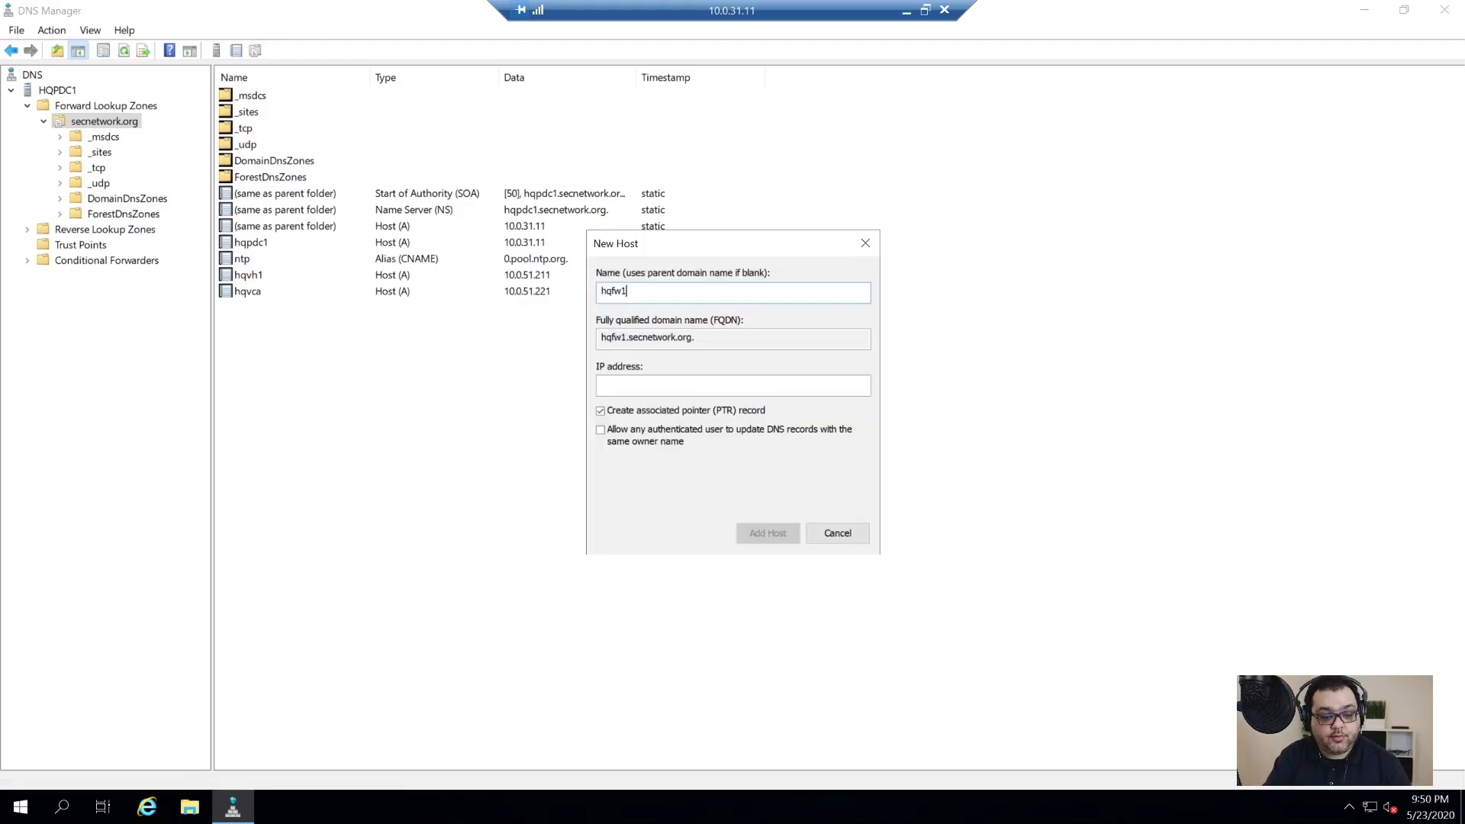
{"action": "key", "text": "Tab"}
{"action": "left_click", "coordinate": [733, 384]}
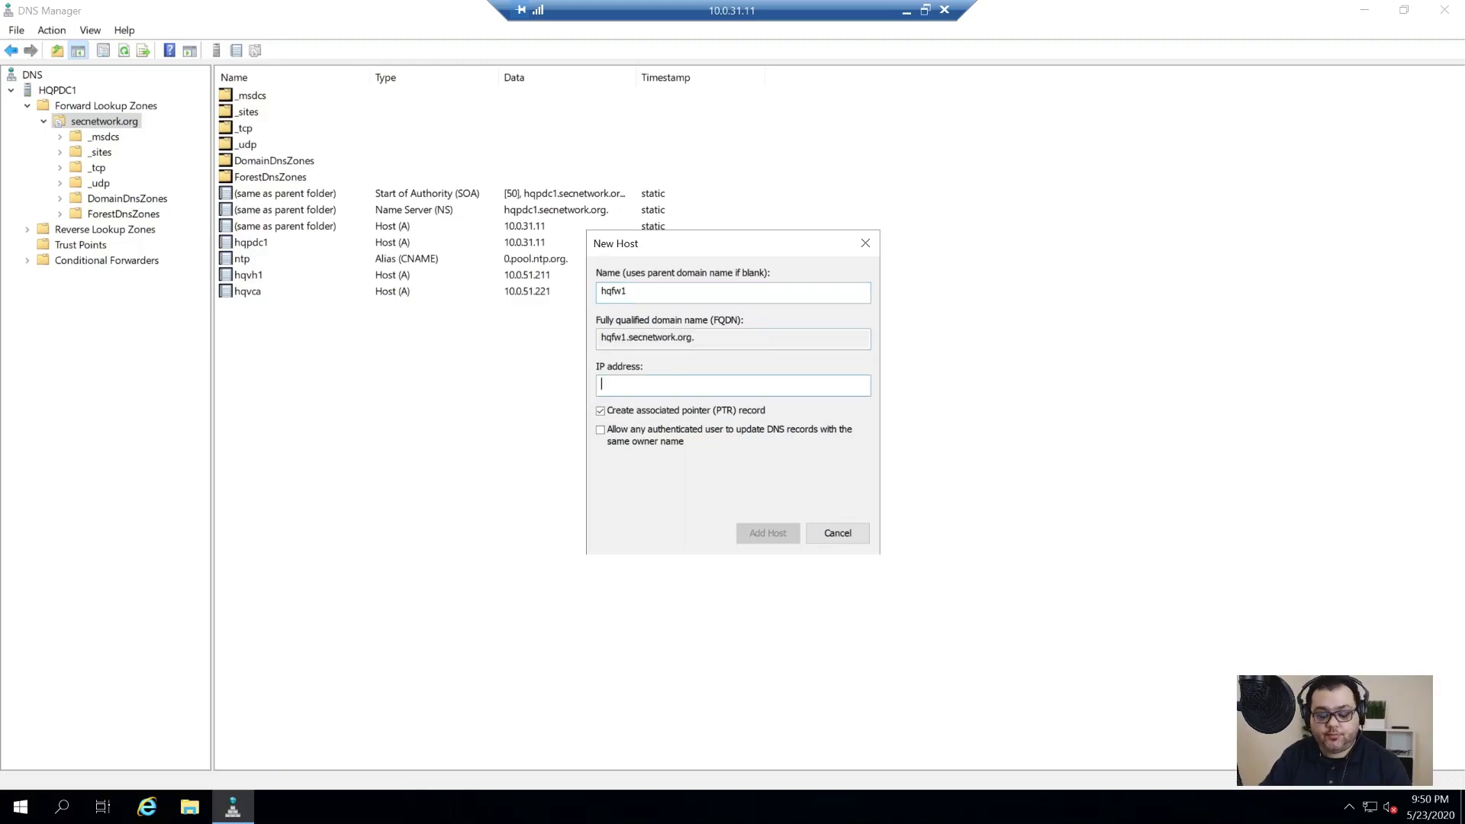
{"action": "type", "text": "10.0.11.21"}
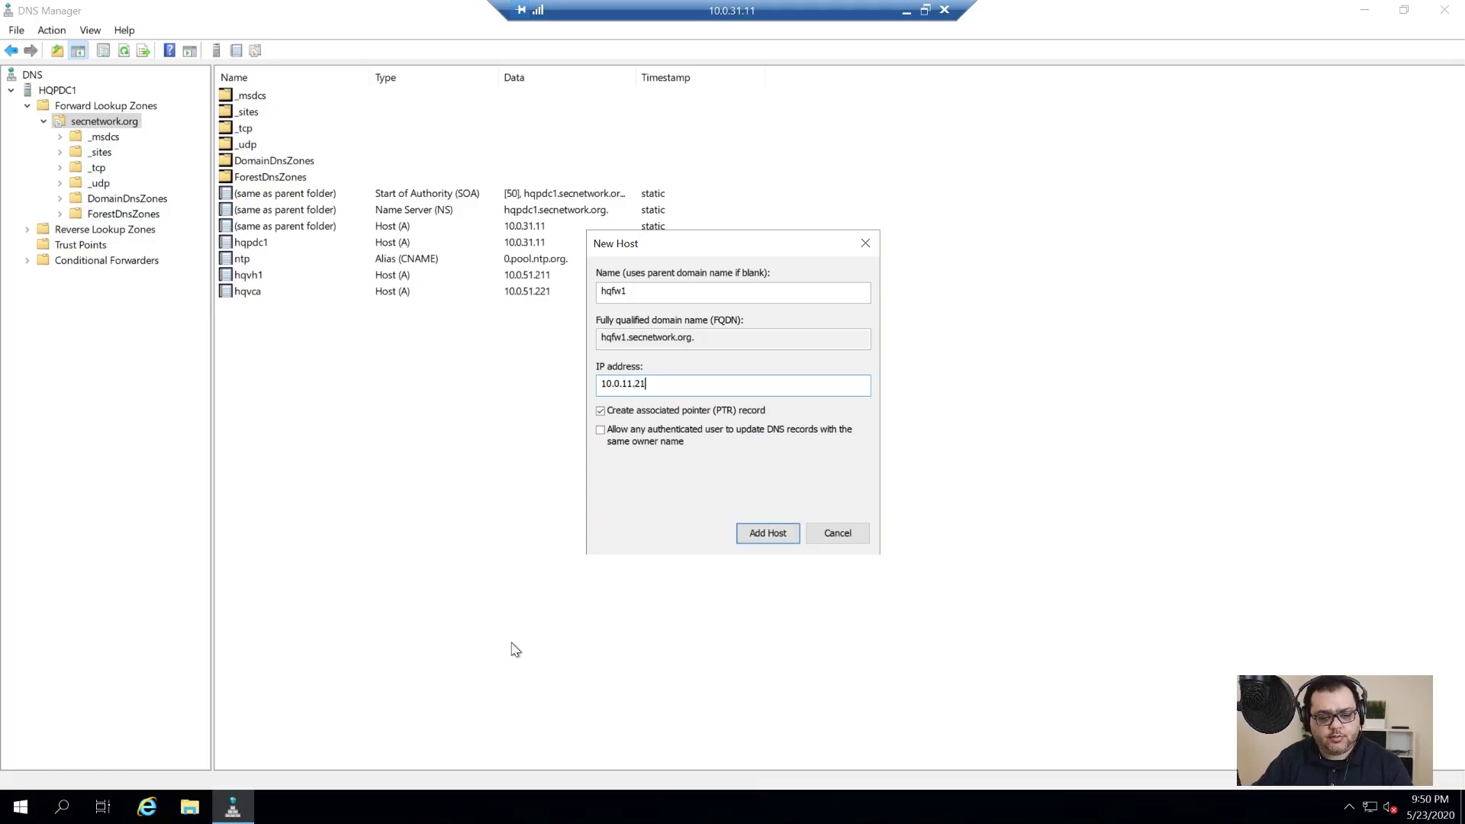
{"action": "left_click", "coordinate": [758, 533]}
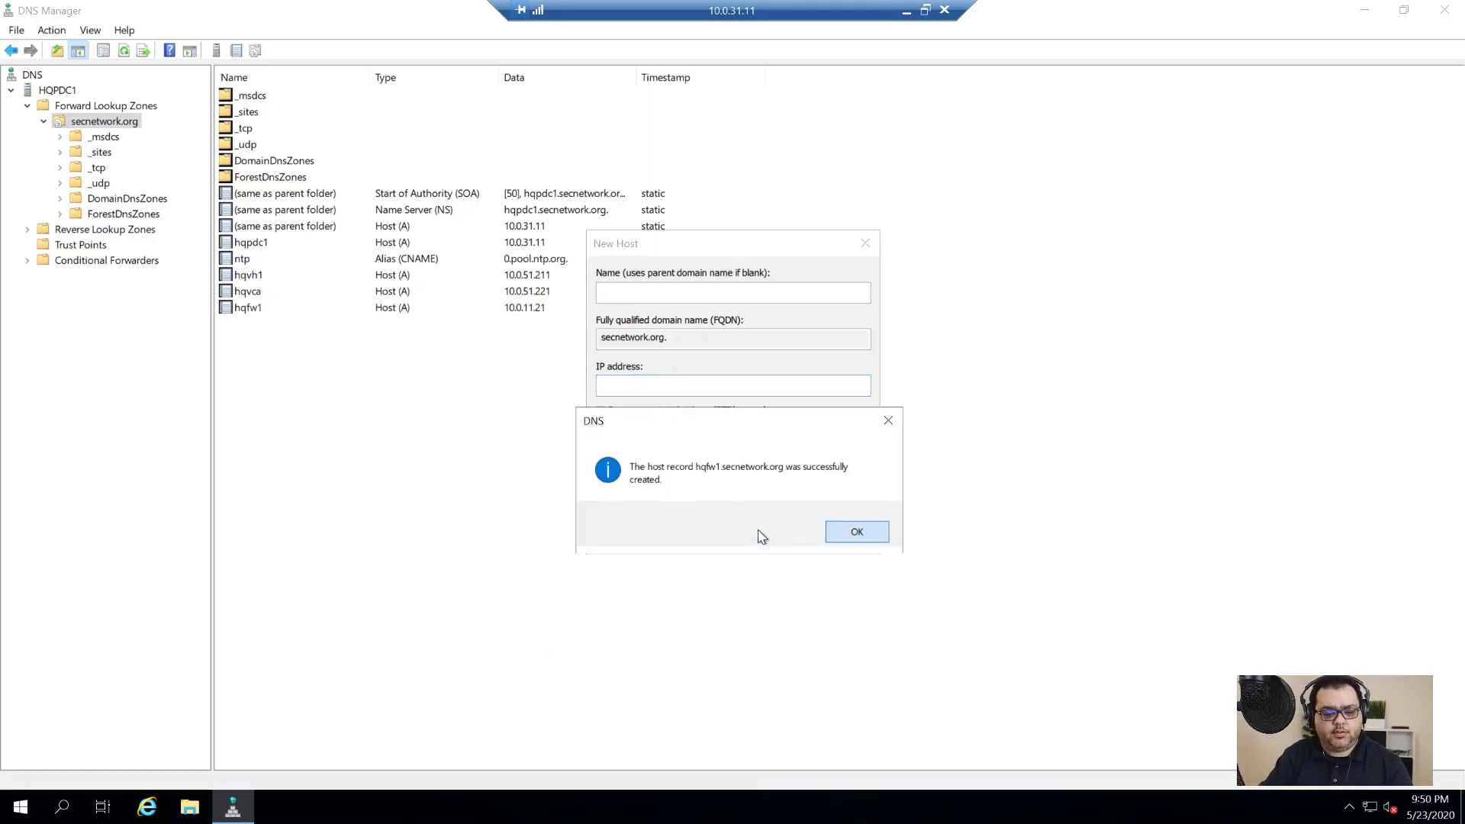
{"action": "key", "text": "Return"}
{"action": "type", "text": "hqsw1"}
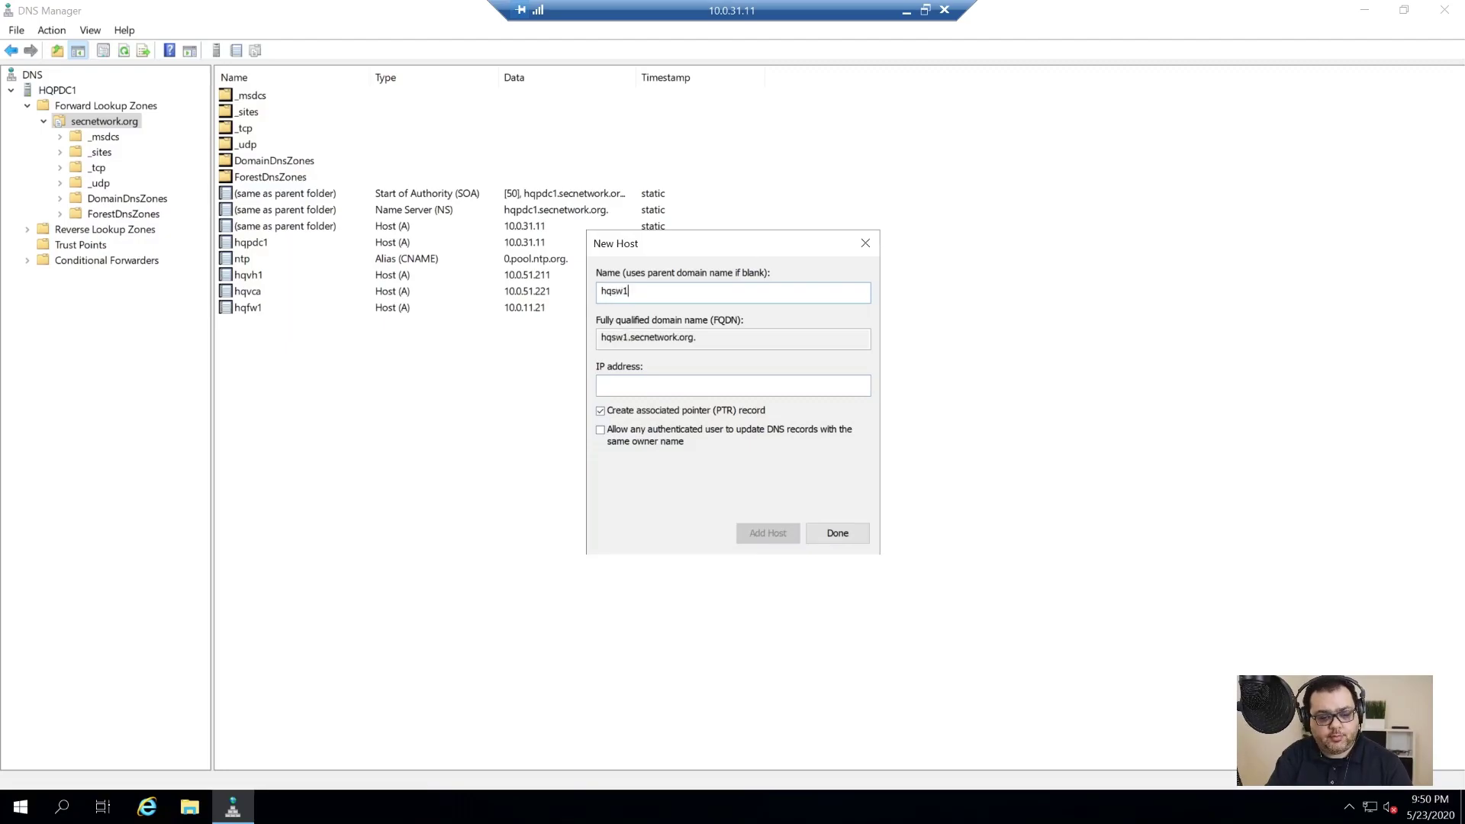
{"action": "type", "text": "10.0."}
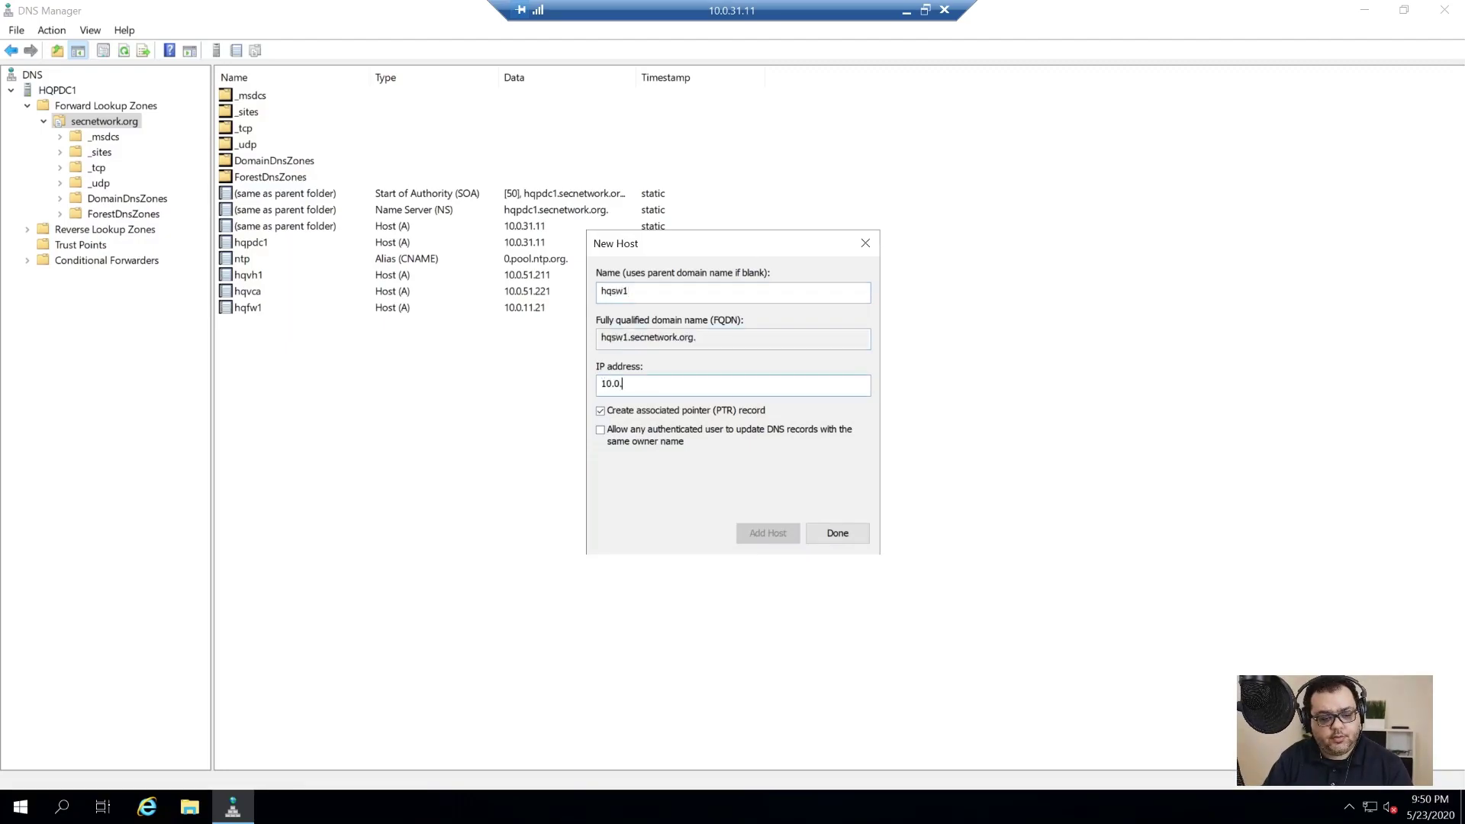
{"action": "type", "text": "11.11"}
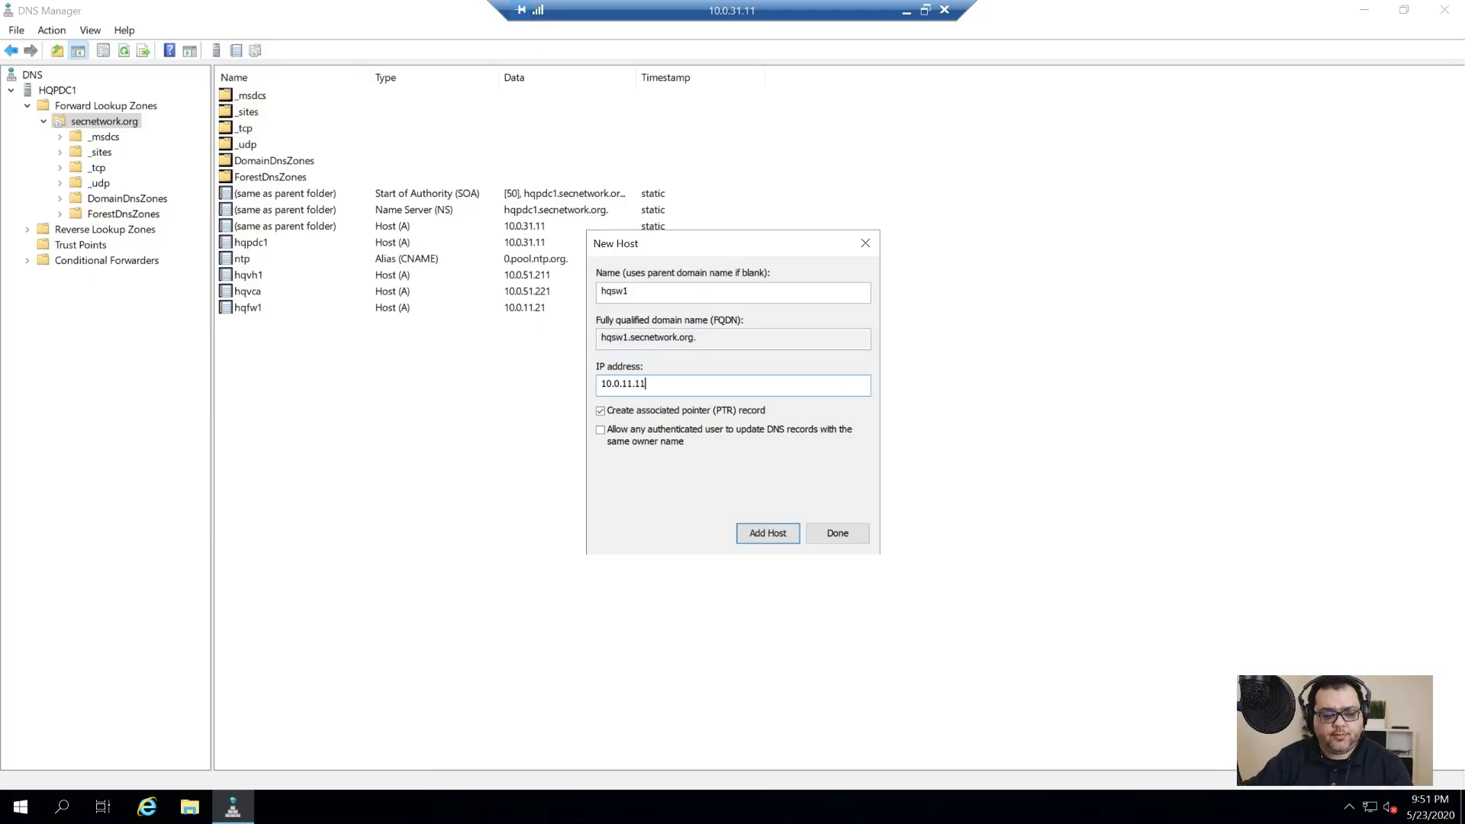
{"action": "left_click", "coordinate": [770, 534]}
{"action": "left_click", "coordinate": [834, 533]}
{"action": "left_click", "coordinate": [832, 532]}
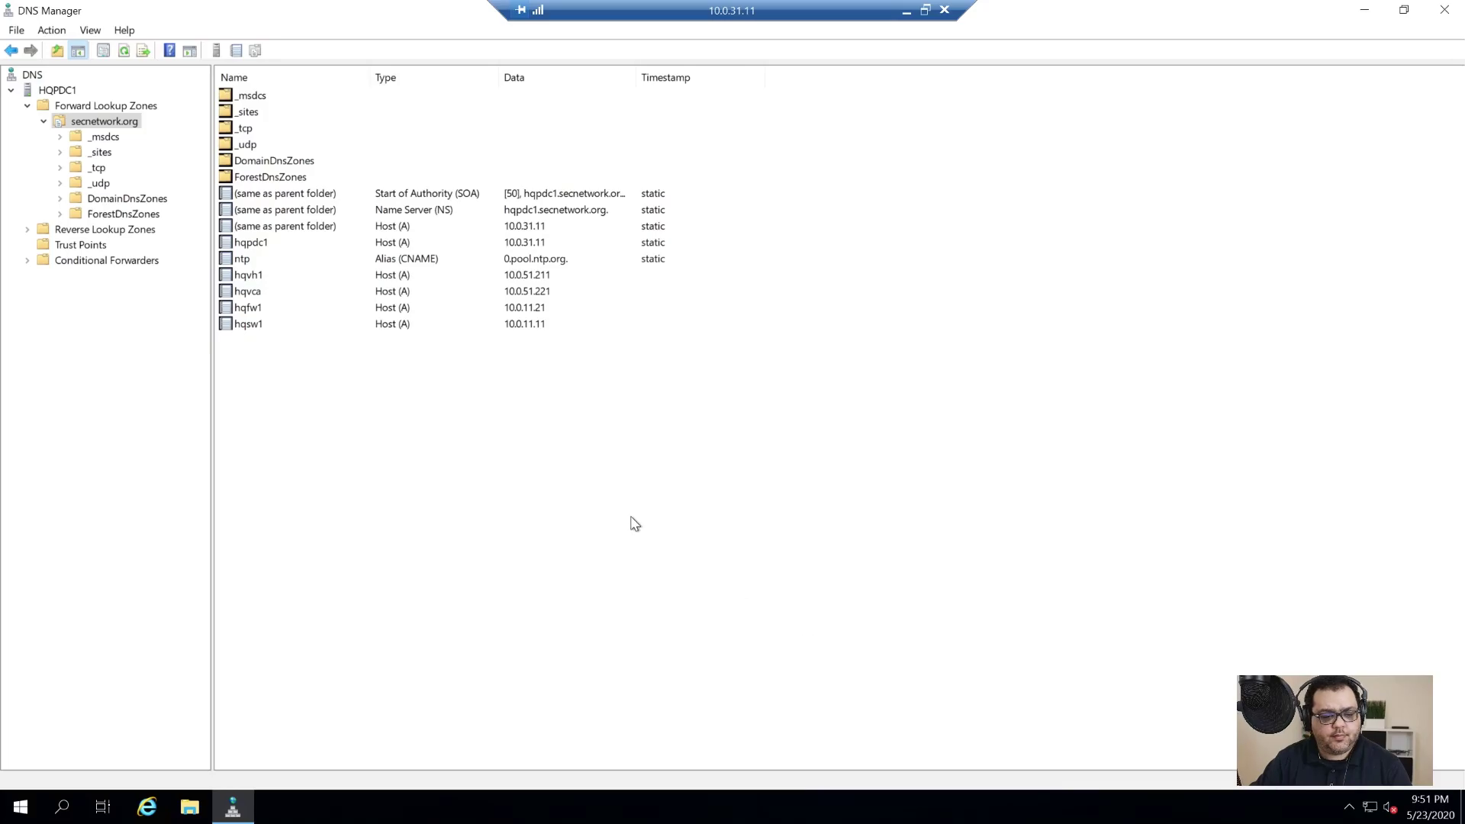
Step: Close DNS Manager and sign out of the server
{"action": "left_click", "coordinate": [1444, 10]}
{"action": "left_click", "coordinate": [21, 806]}
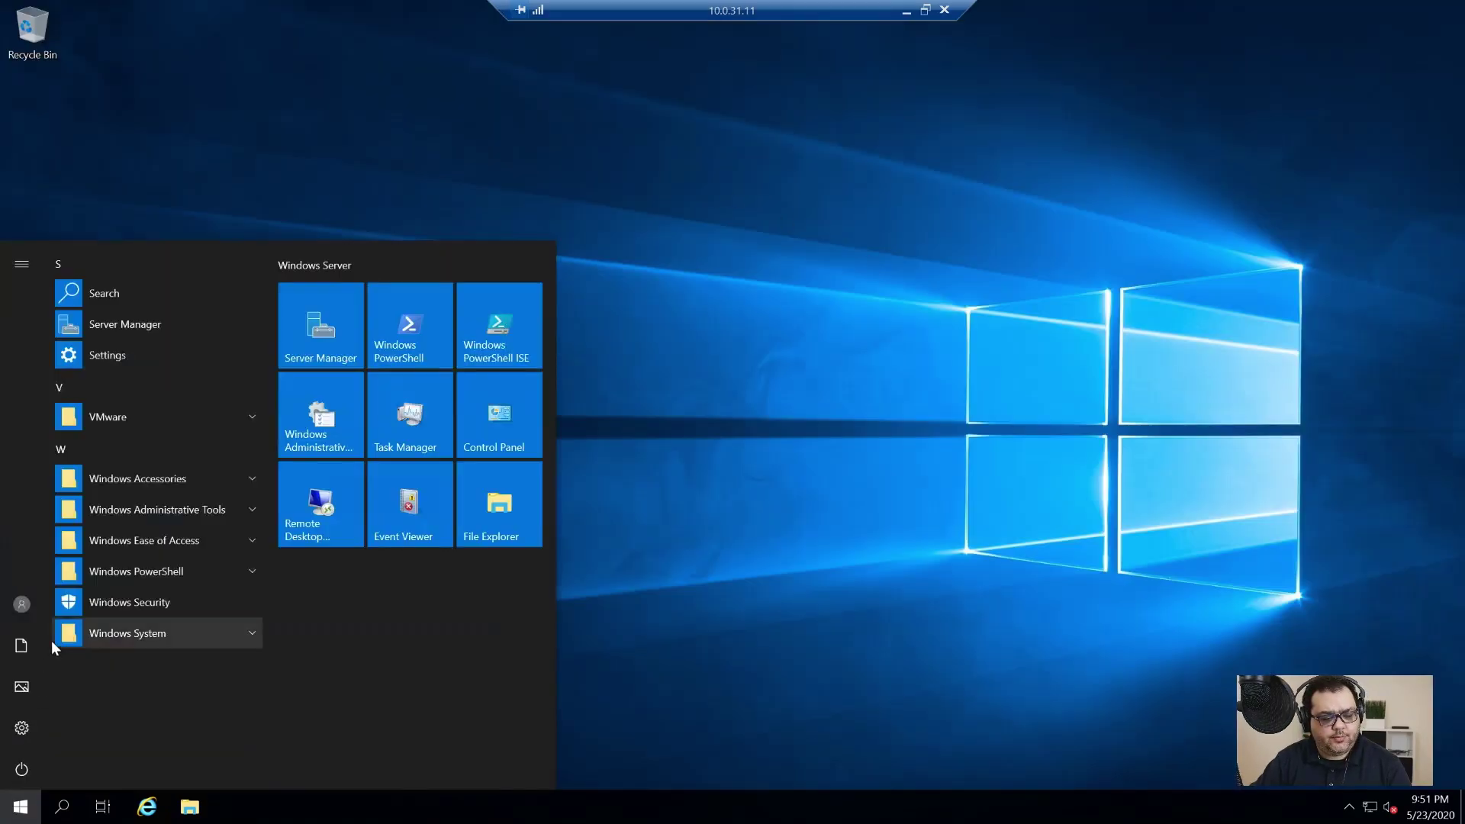
{"action": "left_click", "coordinate": [21, 604]}
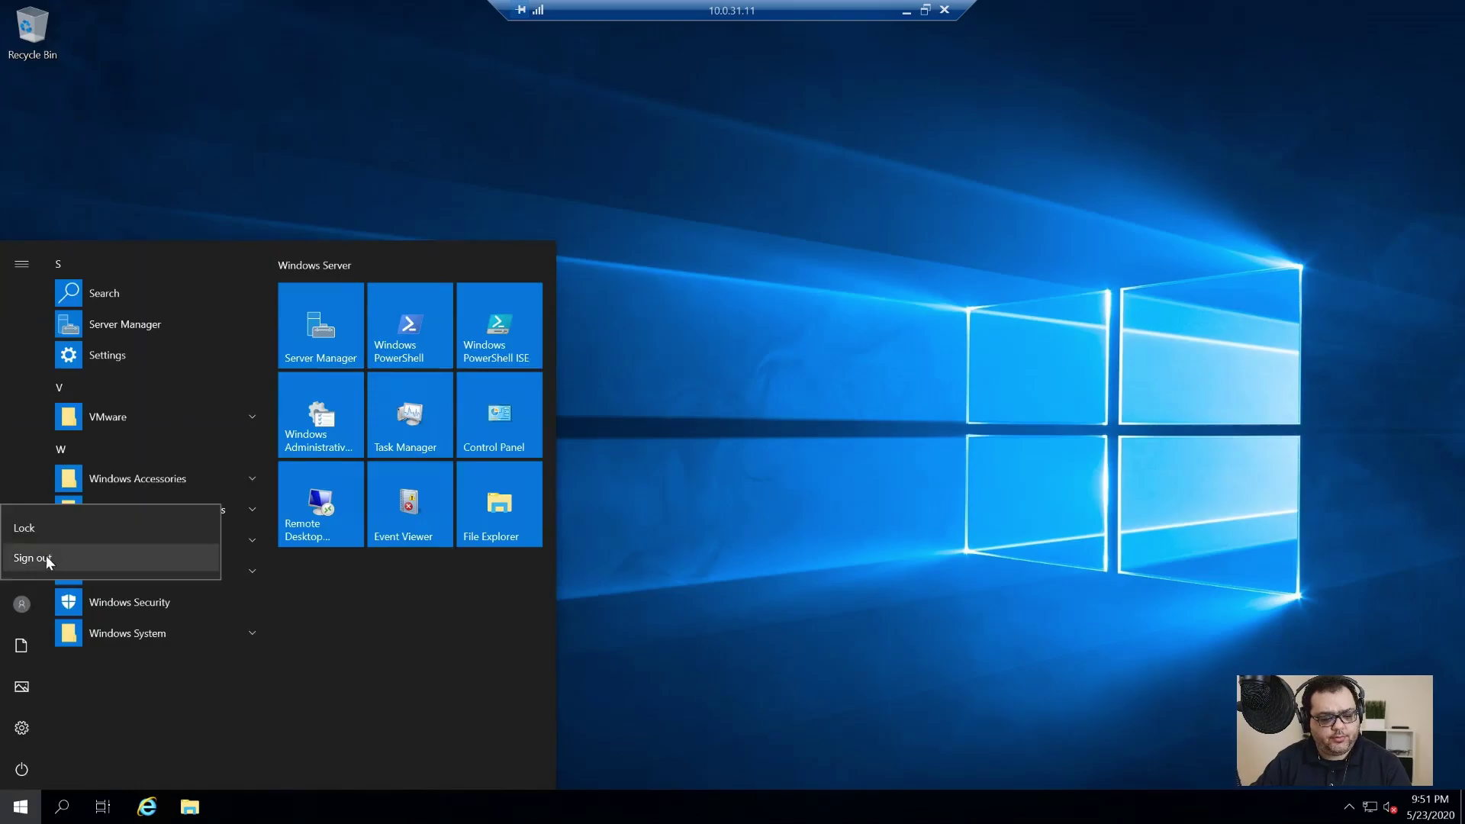
{"action": "left_click", "coordinate": [34, 561]}
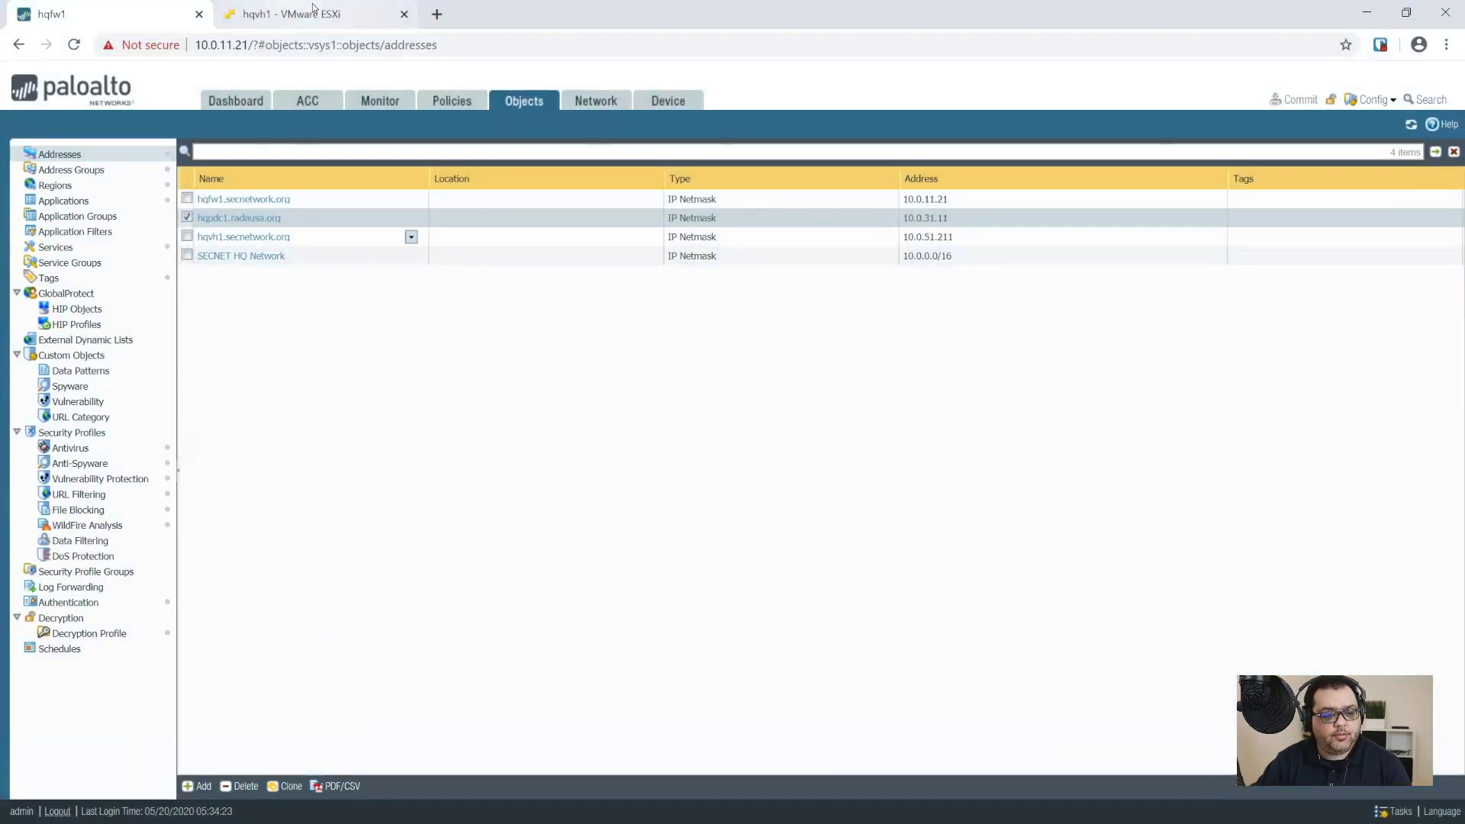
Step: In the ESXi host client, open hqvh1's management settings and inspect the Management Network port group
{"action": "left_click", "coordinate": [317, 14]}
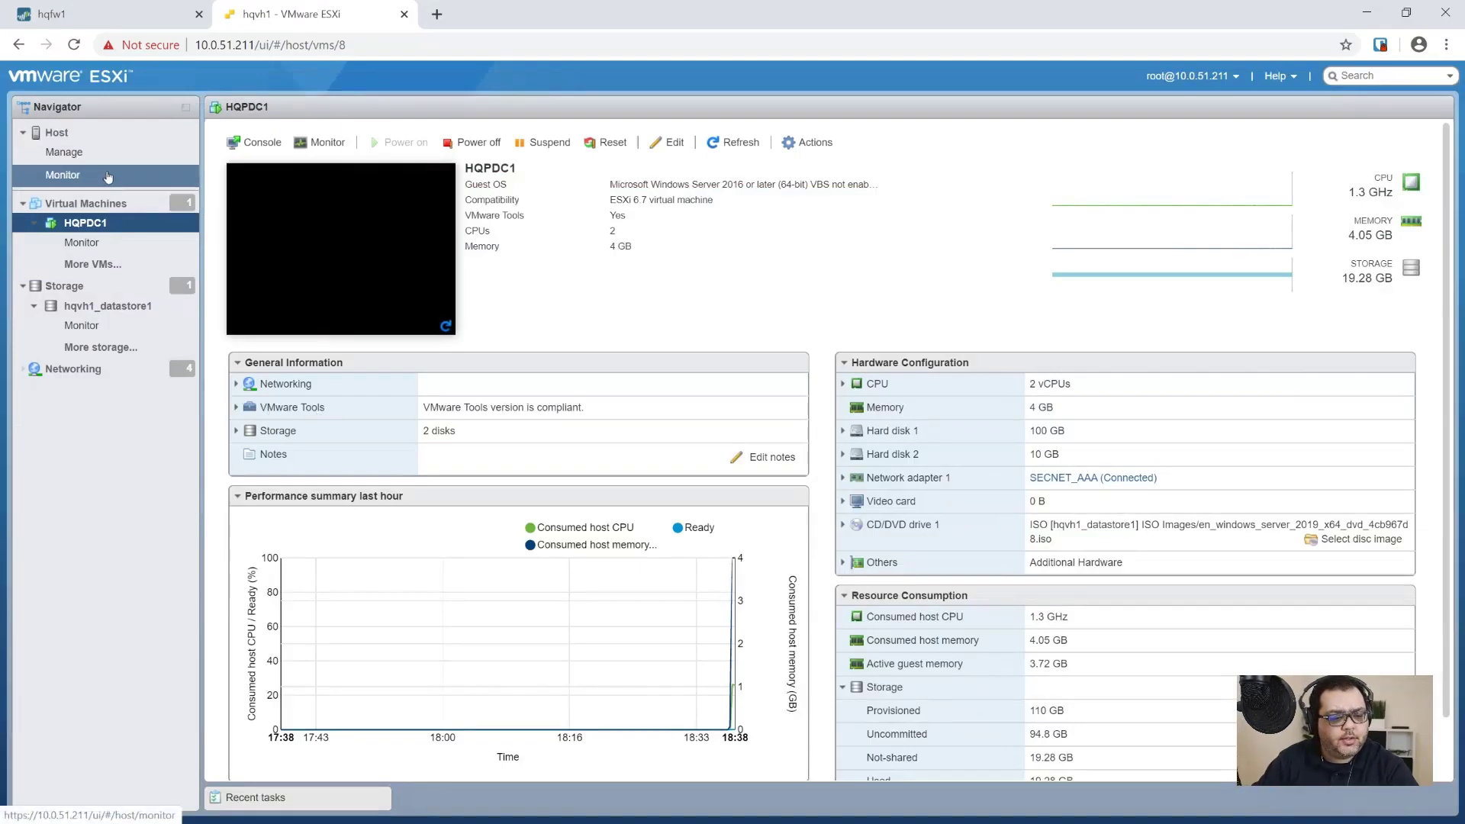
{"action": "left_click", "coordinate": [108, 140]}
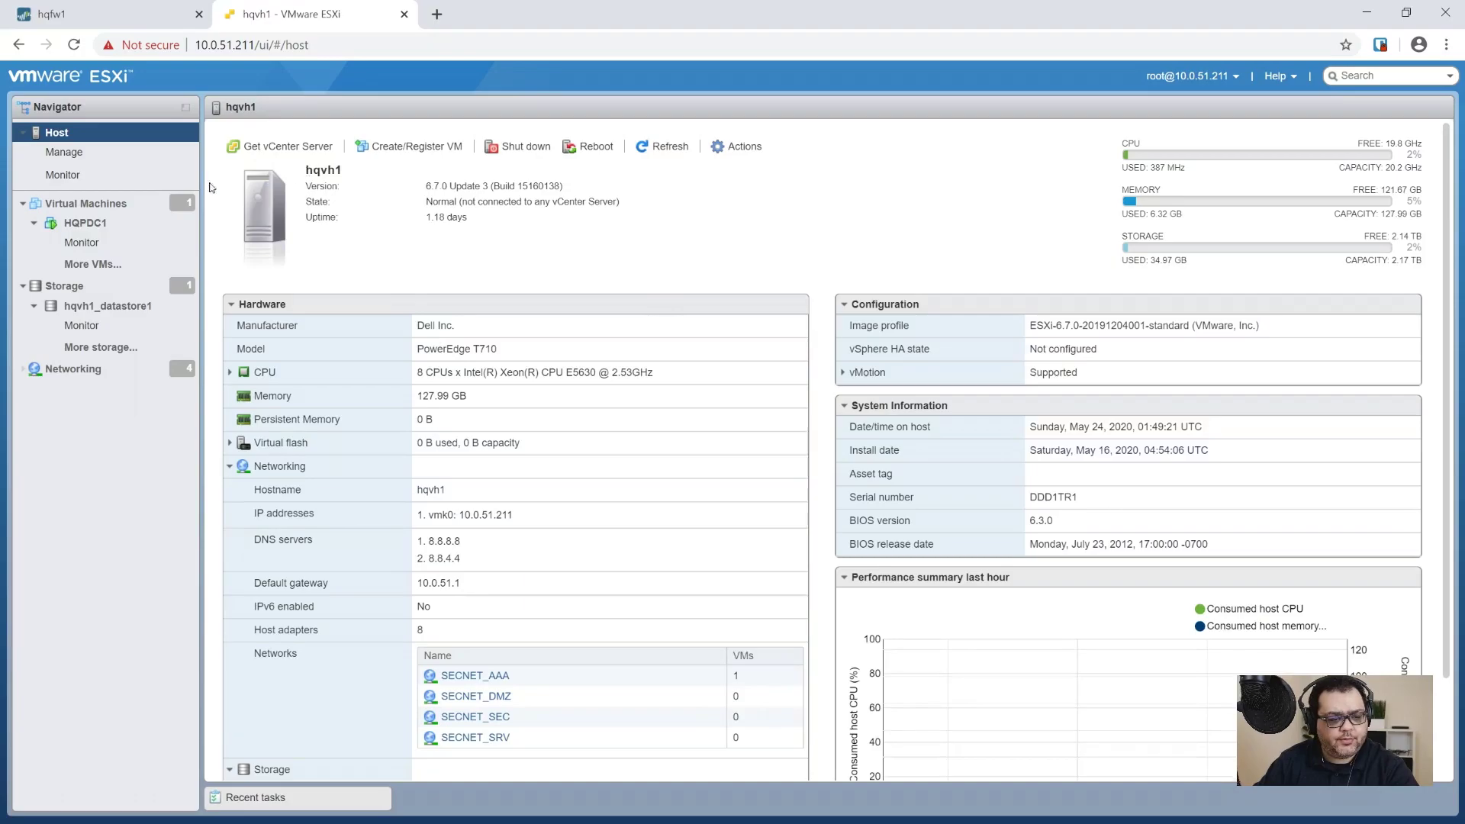
{"action": "left_click", "coordinate": [67, 151]}
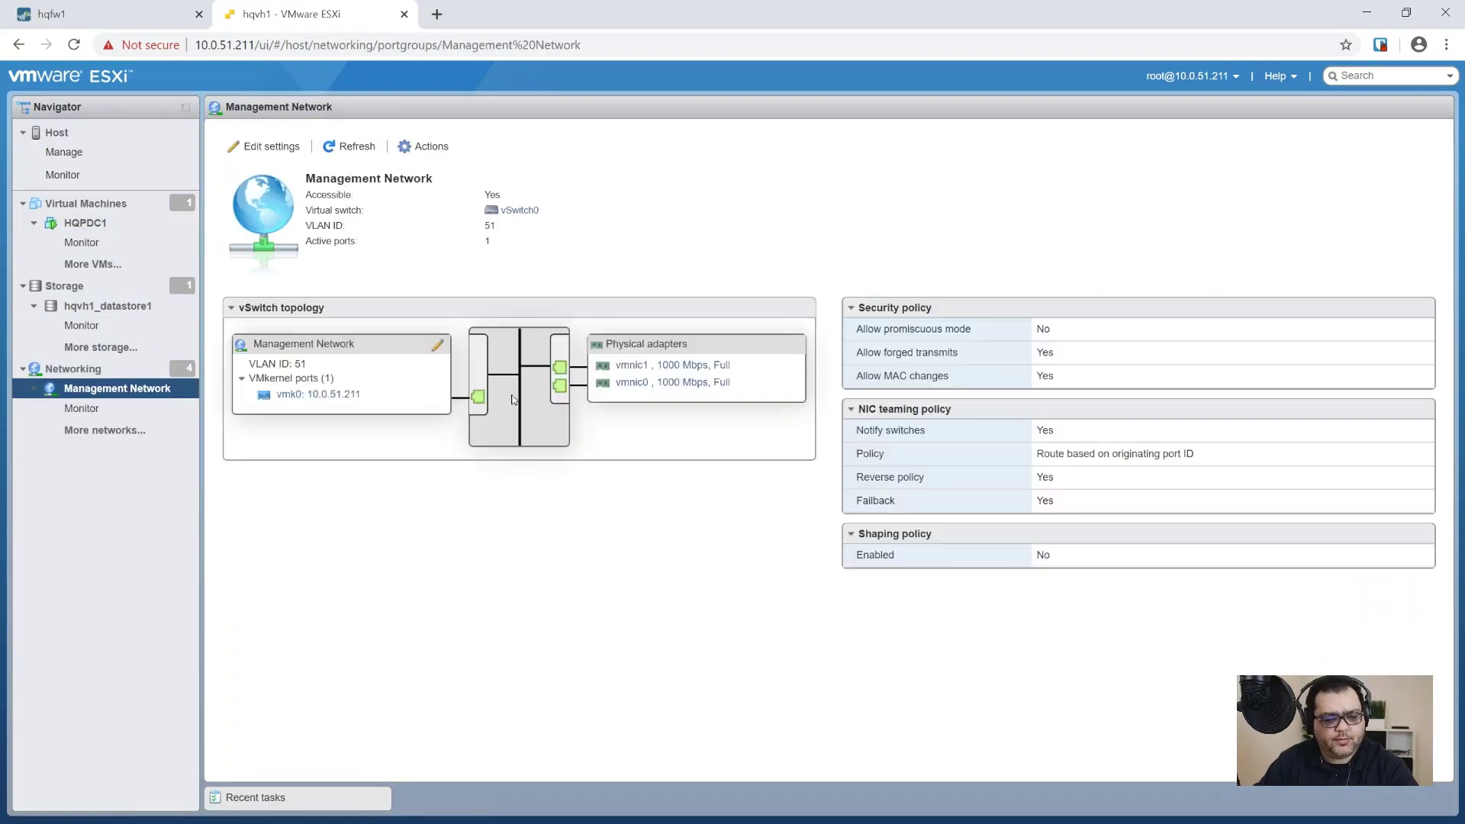
{"action": "left_click", "coordinate": [272, 146]}
{"action": "left_click", "coordinate": [448, 515]}
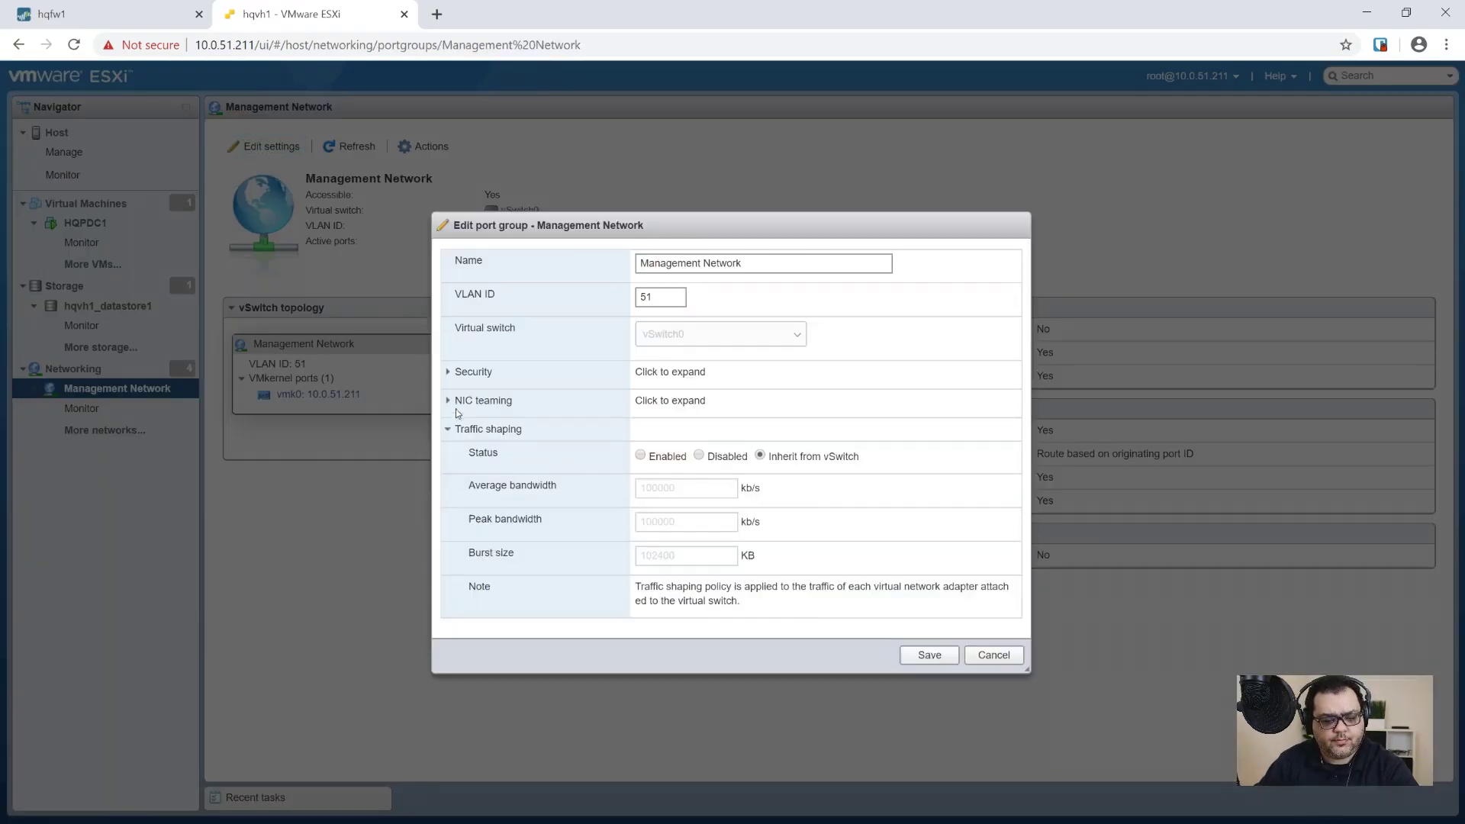
{"action": "key", "text": "Escape"}
Step: Open the vmk0 adapter under Networking > VMkernel NICs to see its 10.0.51.211 address
{"action": "left_click", "coordinate": [72, 368]}
{"action": "left_click", "coordinate": [558, 136]}
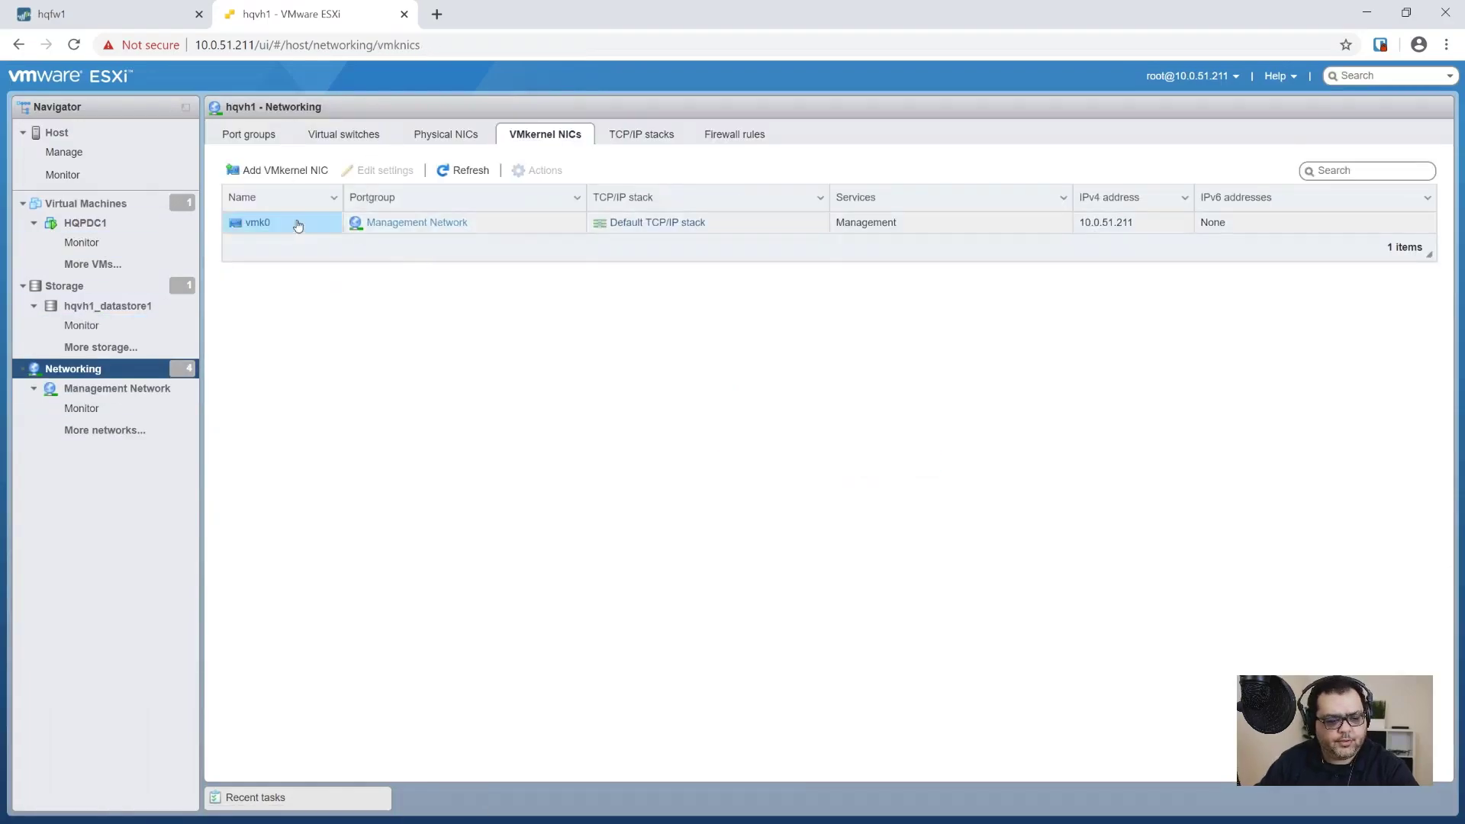
{"action": "left_click", "coordinate": [294, 222]}
{"action": "left_click", "coordinate": [377, 170]}
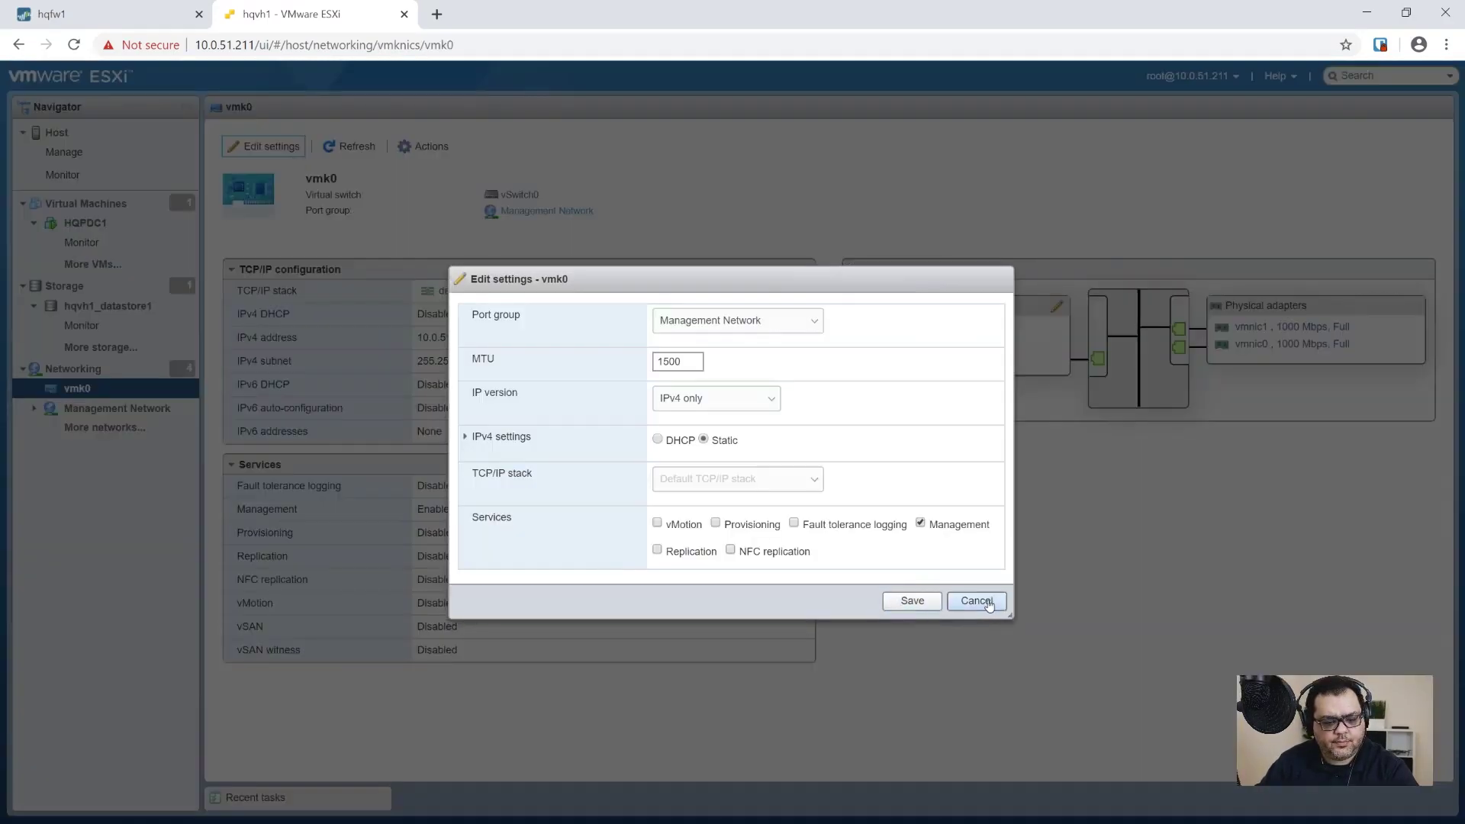
{"action": "left_click", "coordinate": [988, 602]}
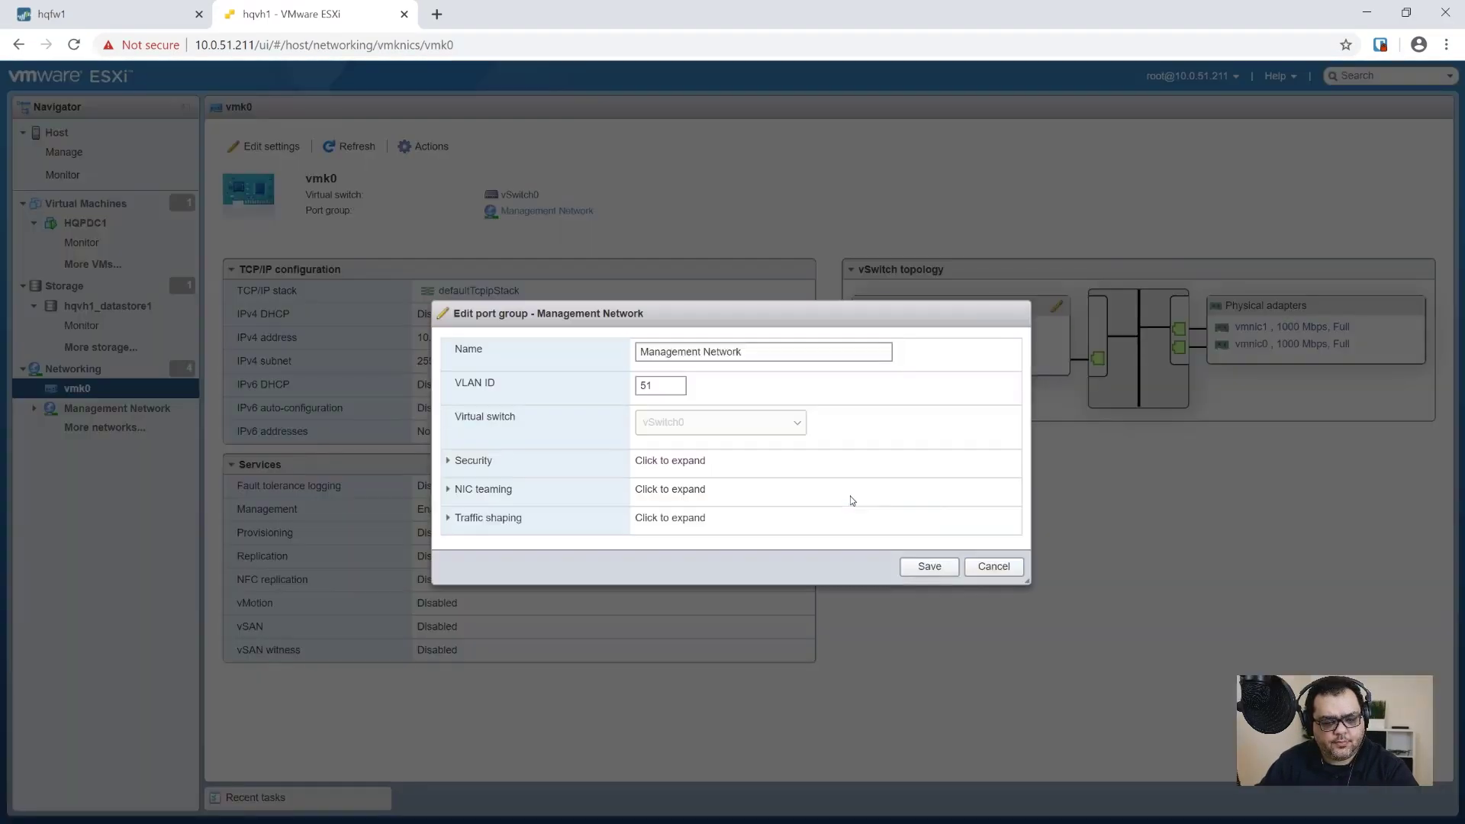
{"action": "left_click", "coordinate": [992, 567]}
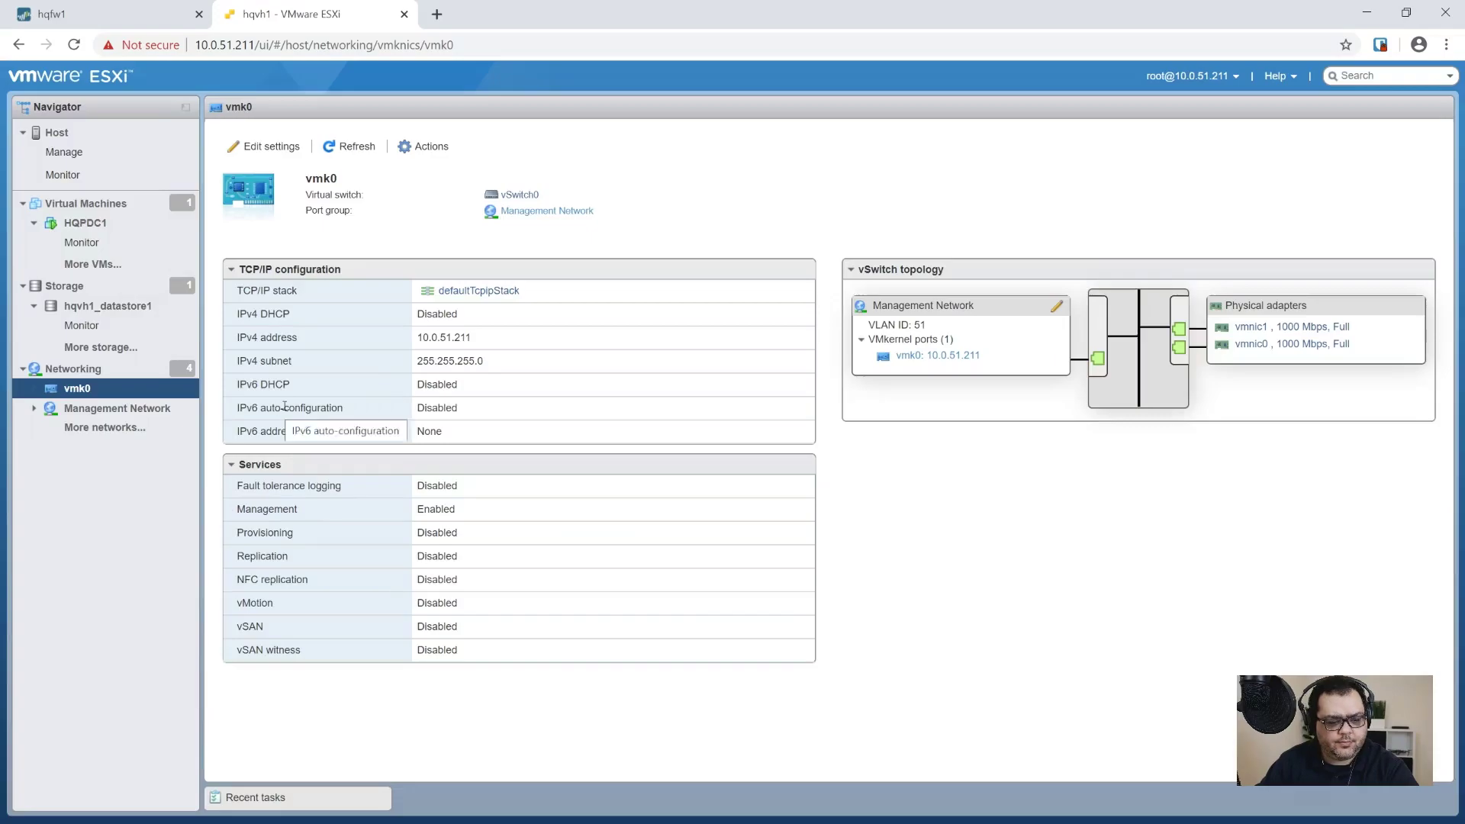
{"action": "left_click", "coordinate": [439, 155]}
{"action": "left_click", "coordinate": [460, 186]}
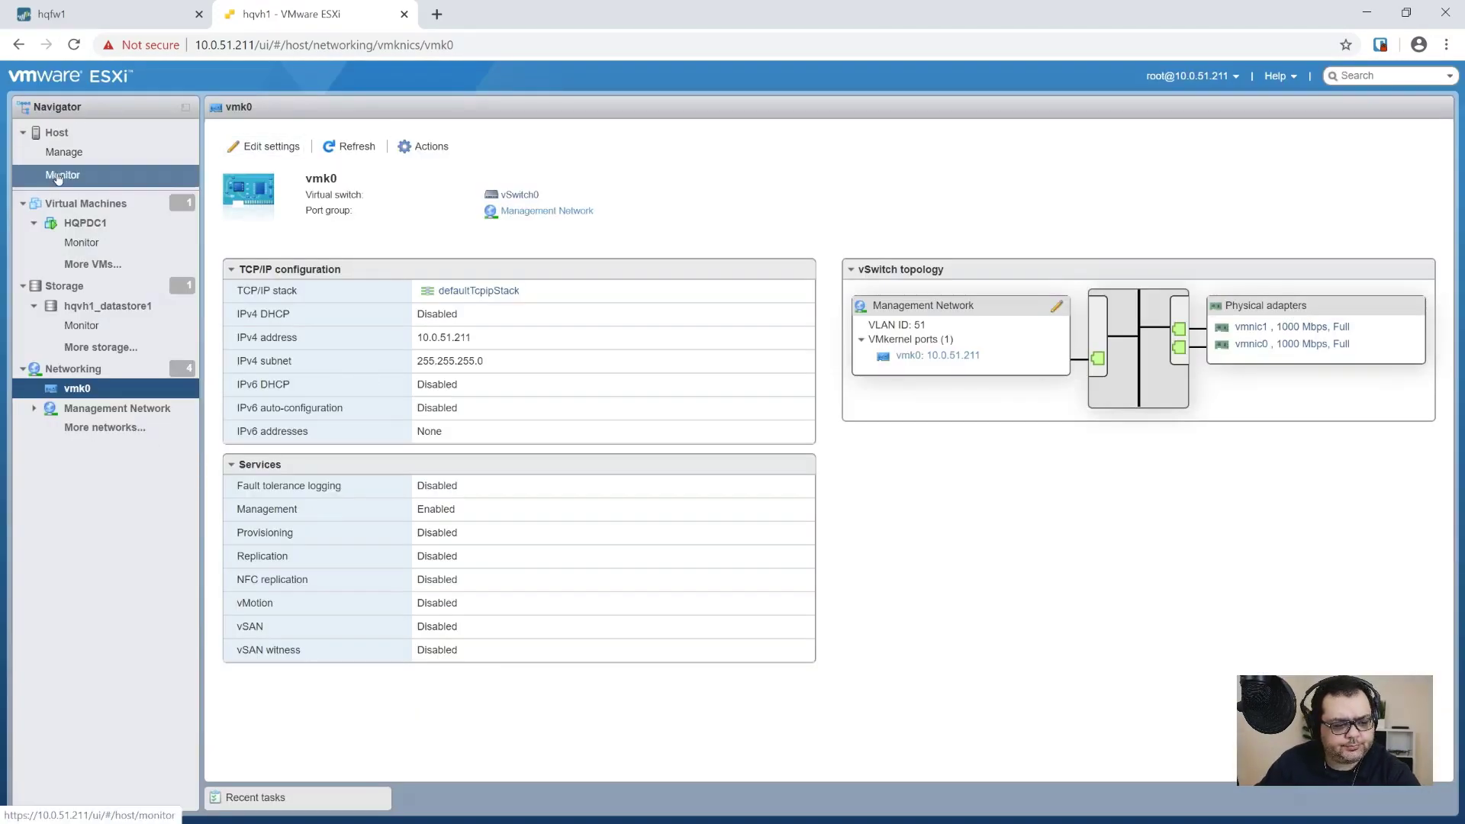
Step: Open the Default TCP/IP stack's settings for editing under Networking > TCP/IP stacks
{"action": "left_click", "coordinate": [104, 427]}
{"action": "left_click", "coordinate": [630, 135]}
{"action": "left_click", "coordinate": [293, 263]}
{"action": "left_click", "coordinate": [263, 170]}
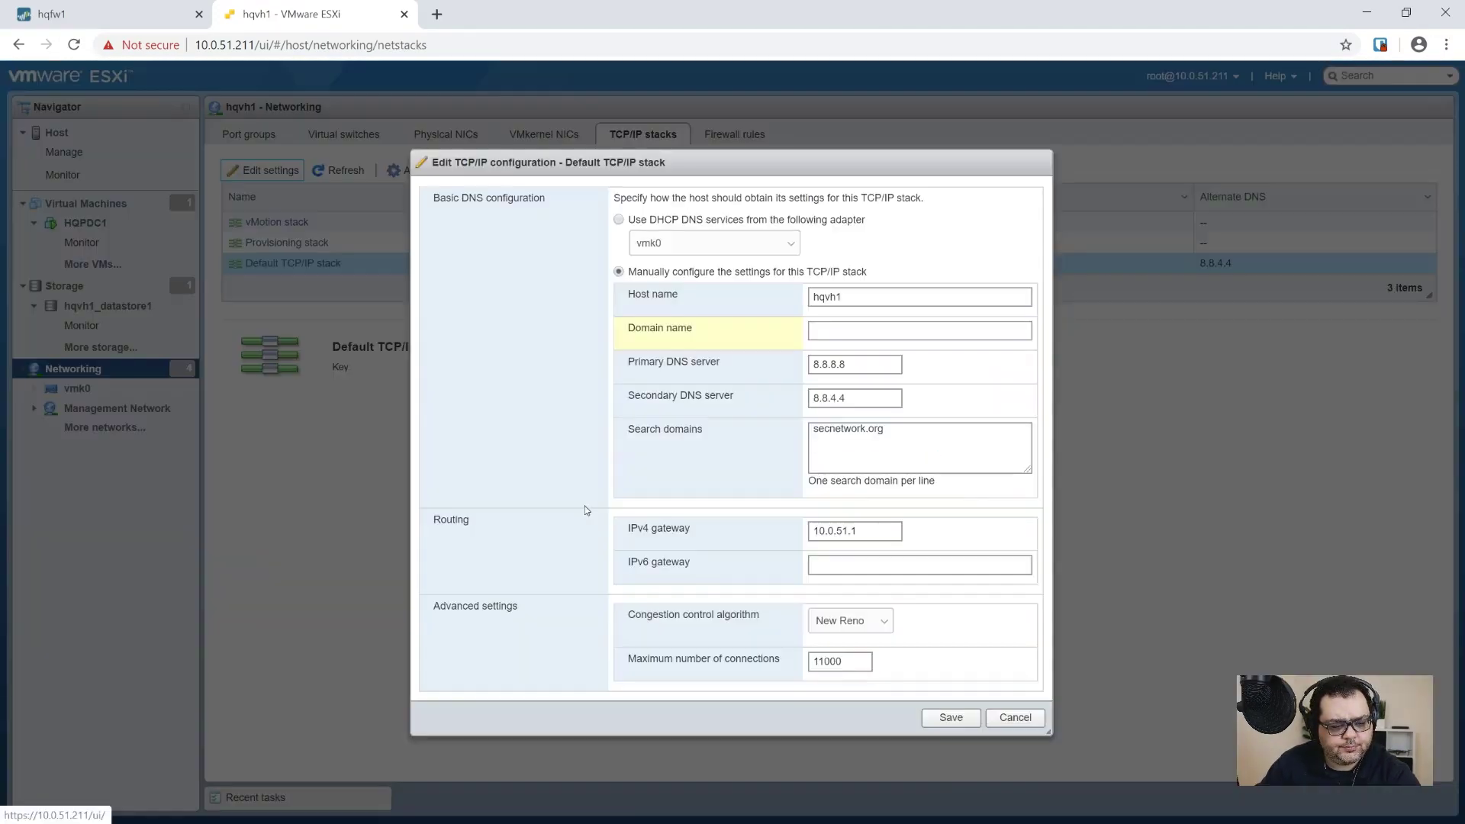
Step: Set domain secnetwork.org and primary DNS 10.0.31.11, clear secondary DNS 8.8.4.4, and save
{"action": "left_click", "coordinate": [896, 329]}
{"action": "type", "text": "secnetwork.org"}
{"action": "key", "text": "Tab"}
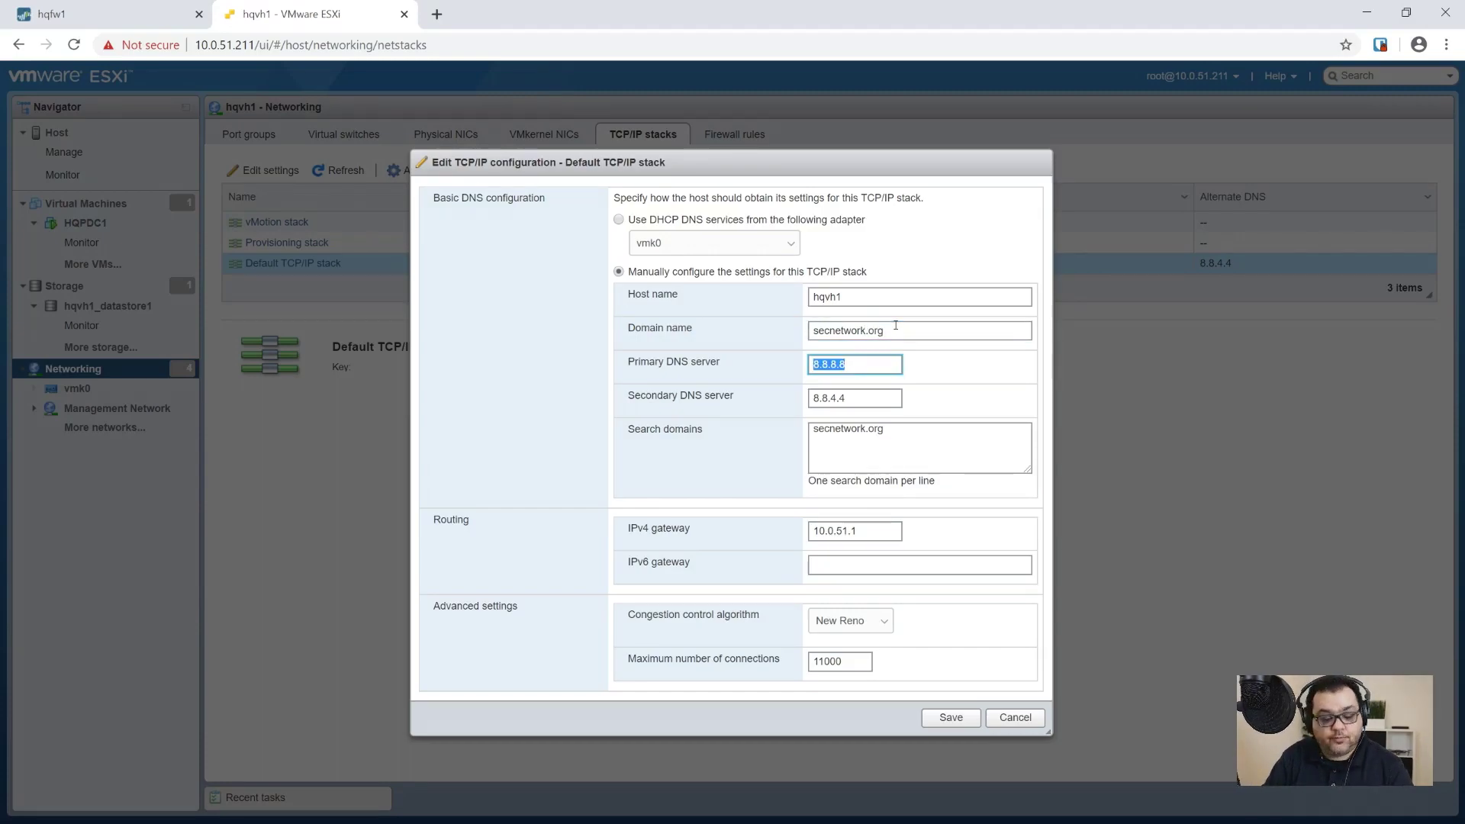
{"action": "type", "text": "10.0."}
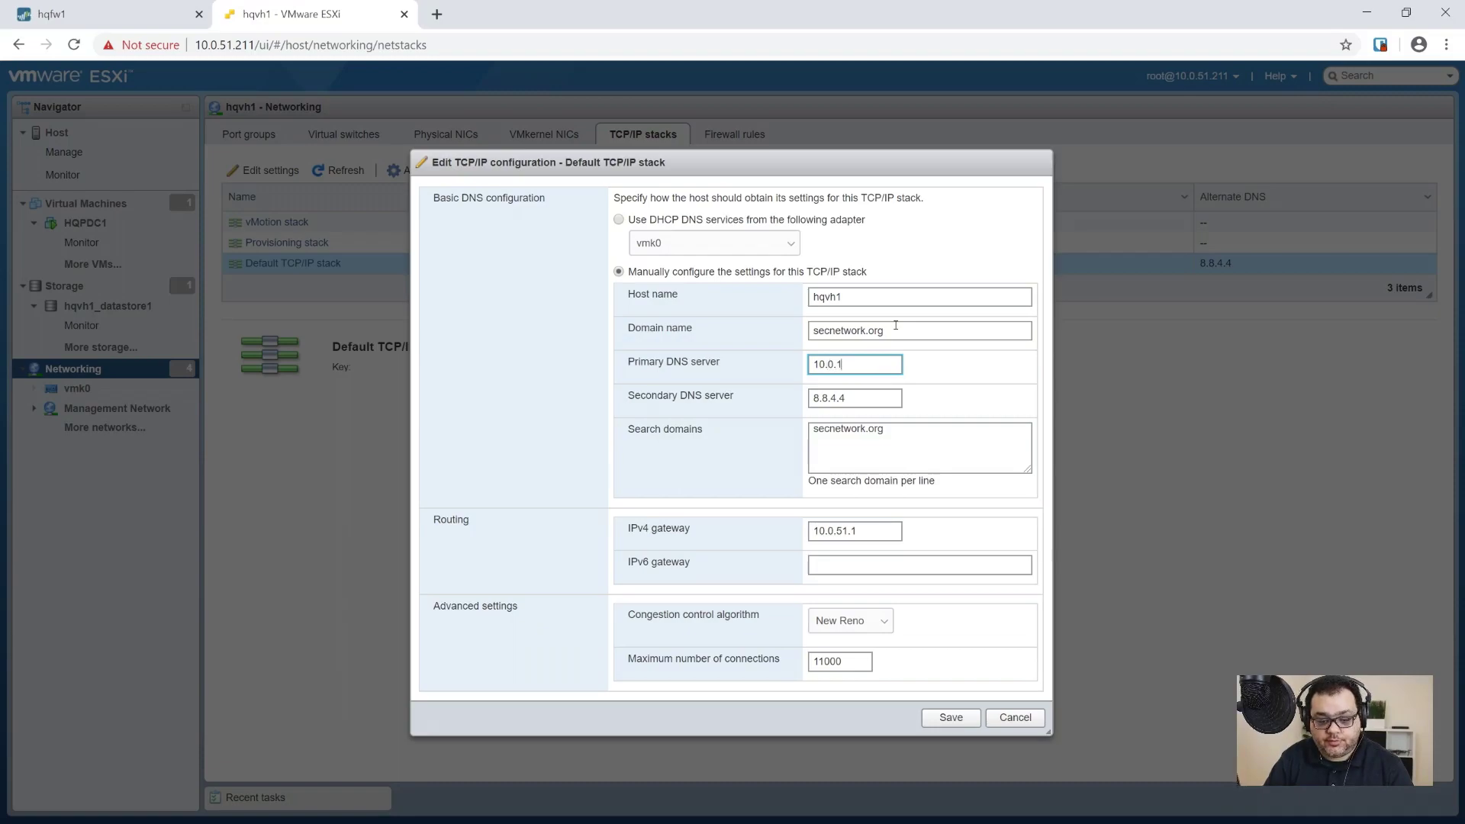
{"action": "type", "text": "31.11"}
{"action": "key", "text": "Tab"}
{"action": "key", "text": "BackSpace"}
{"action": "key", "text": "Tab"}
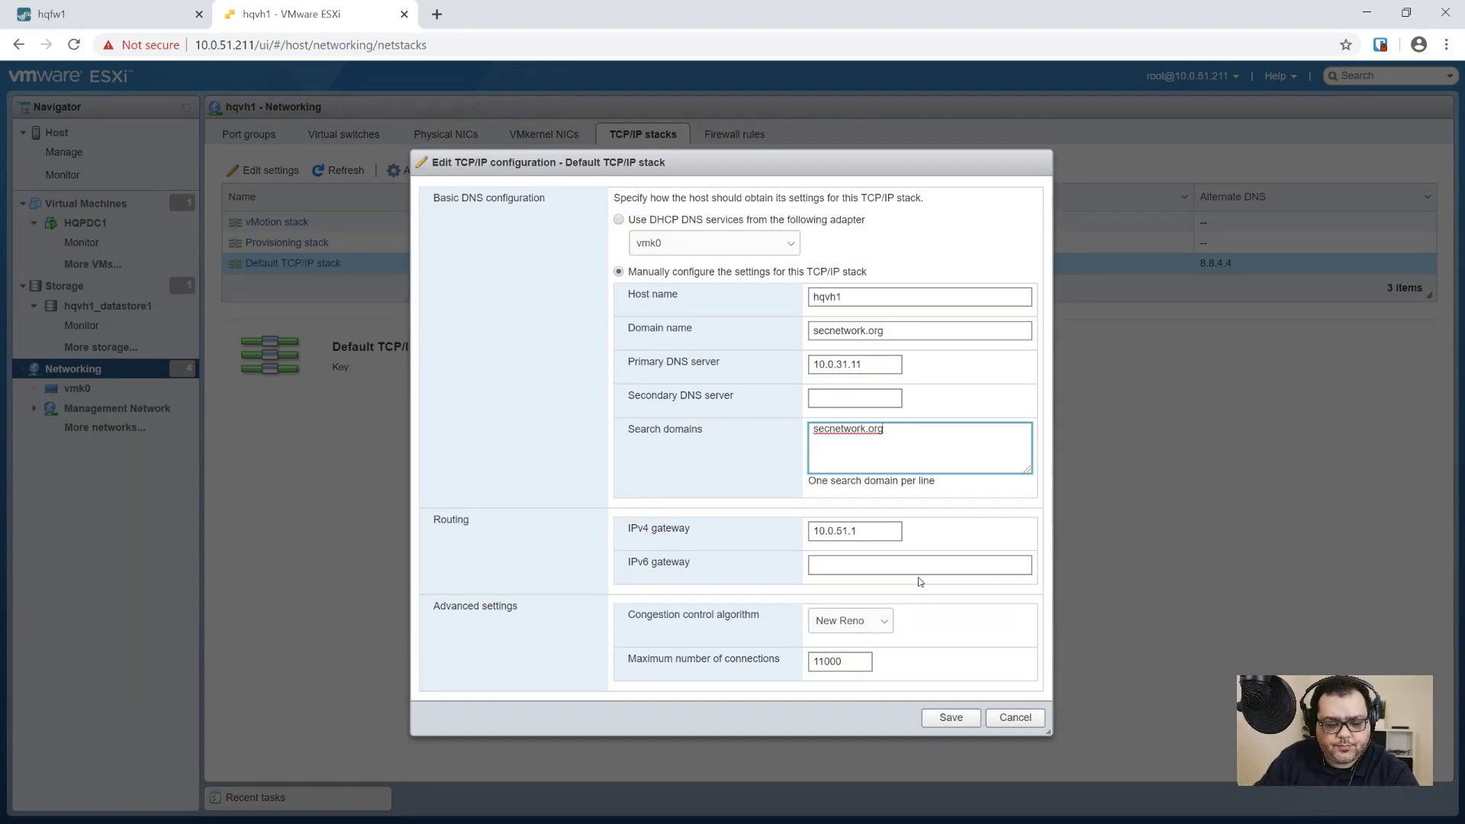
{"action": "left_click", "coordinate": [888, 621]}
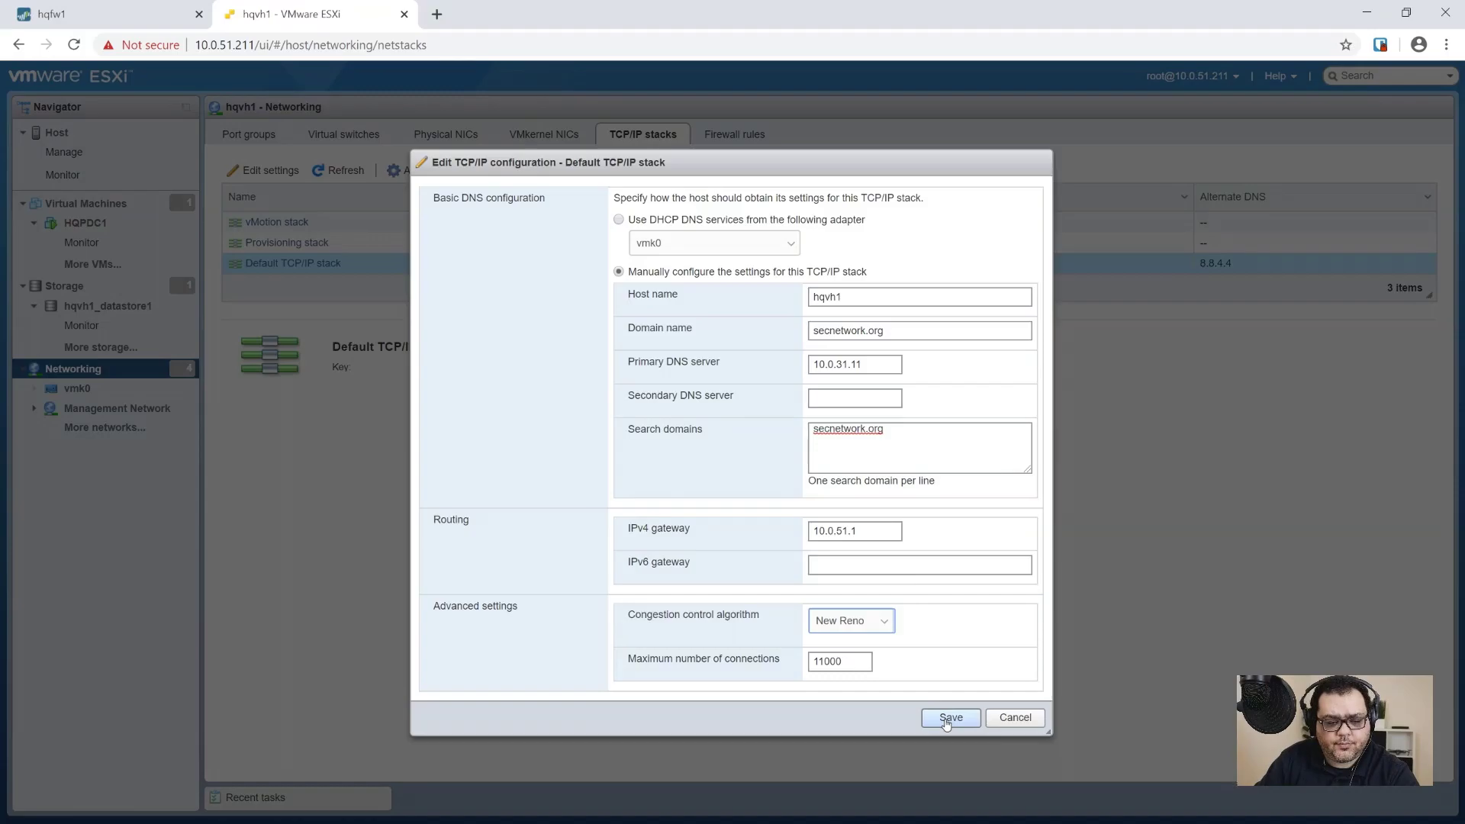
{"action": "left_click", "coordinate": [947, 721]}
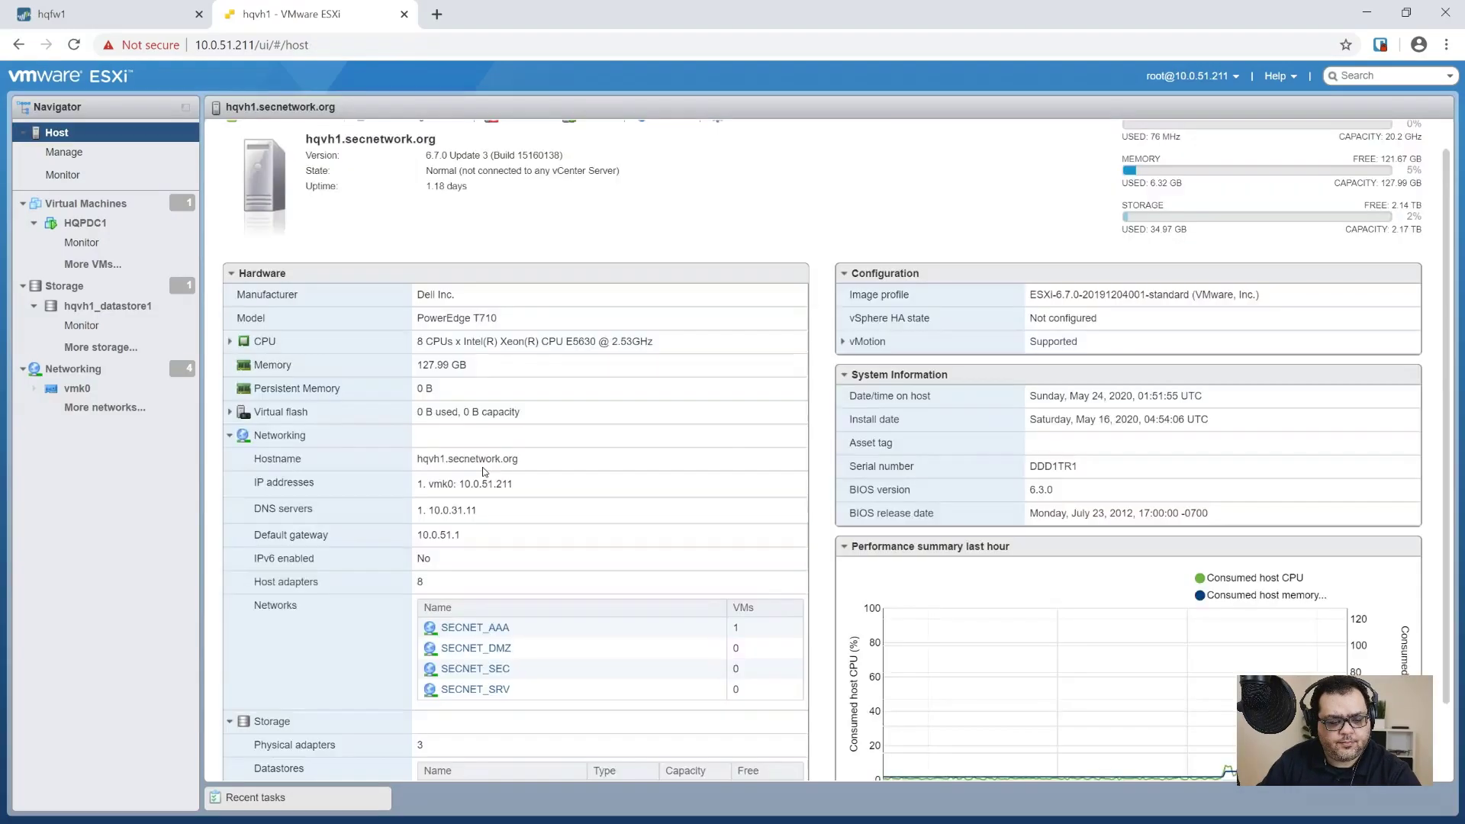
{"action": "scroll", "coordinate": [484, 472], "scroll_direction": "down", "scroll_amount": 1}
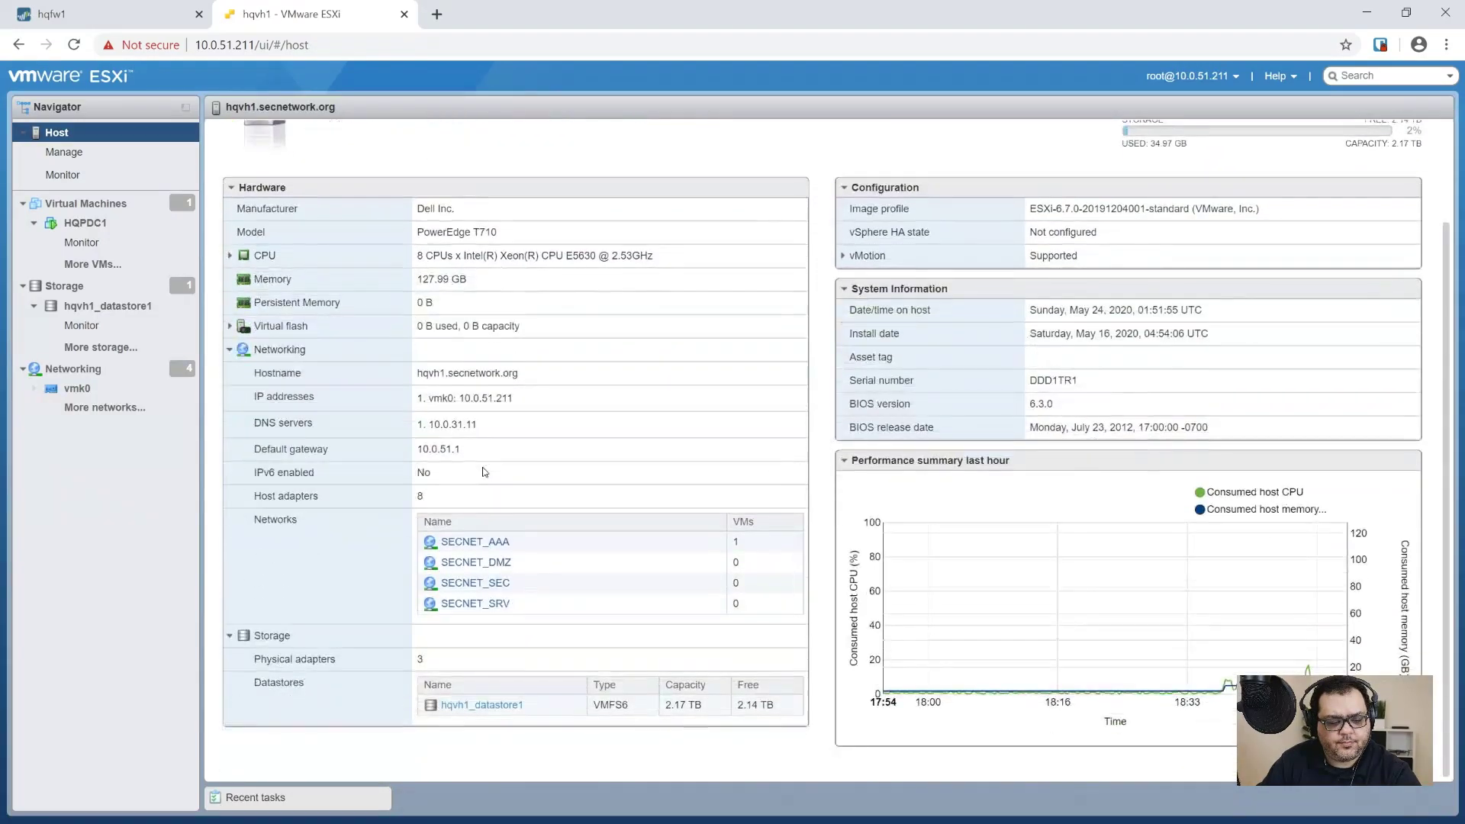
{"action": "scroll", "coordinate": [484, 472], "scroll_direction": "up", "scroll_amount": 1}
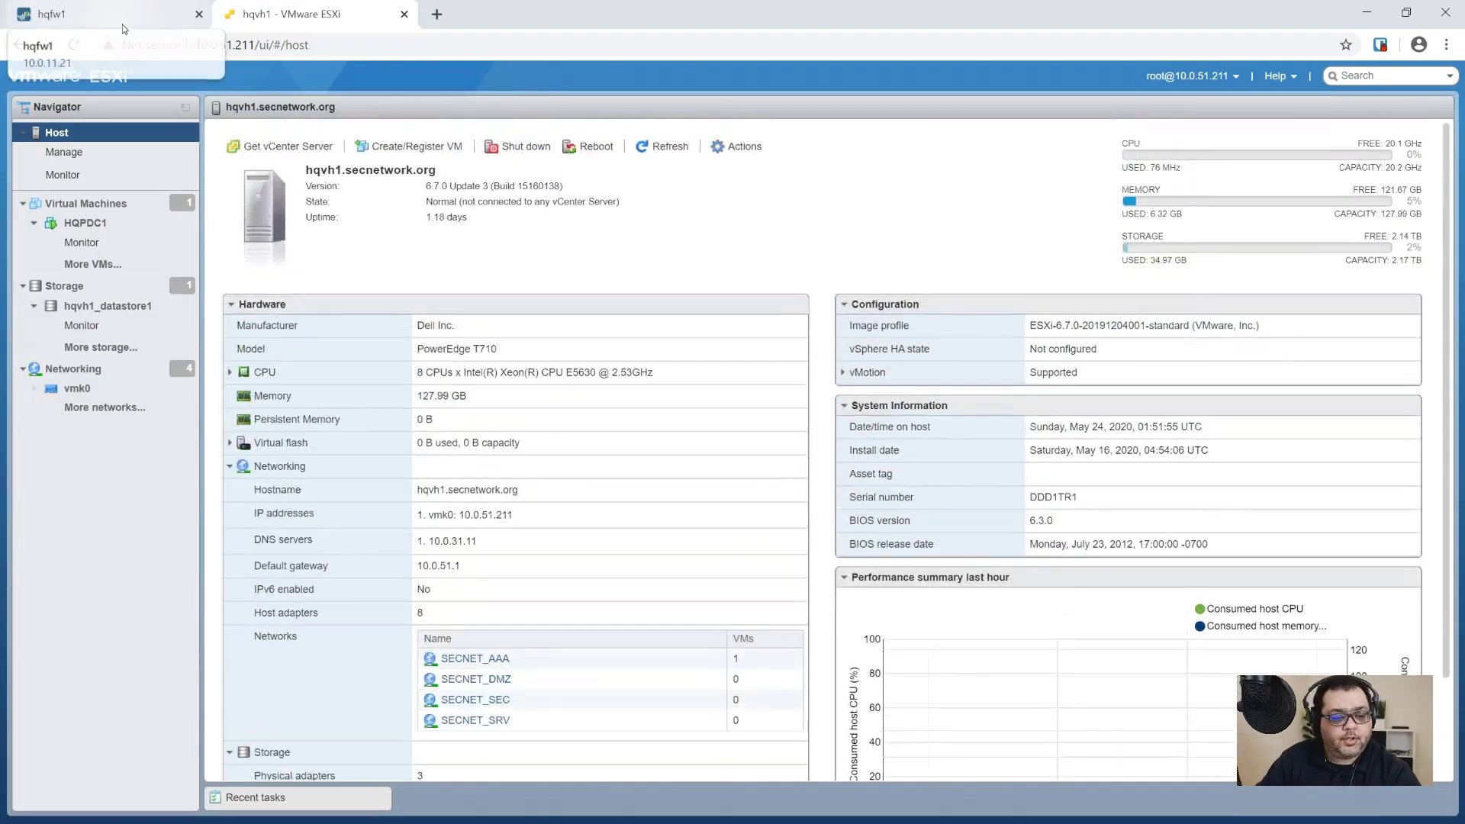
Step: On the hqfw1 firewall, review the management interface and service route settings without changes
{"action": "left_click", "coordinate": [65, 14]}
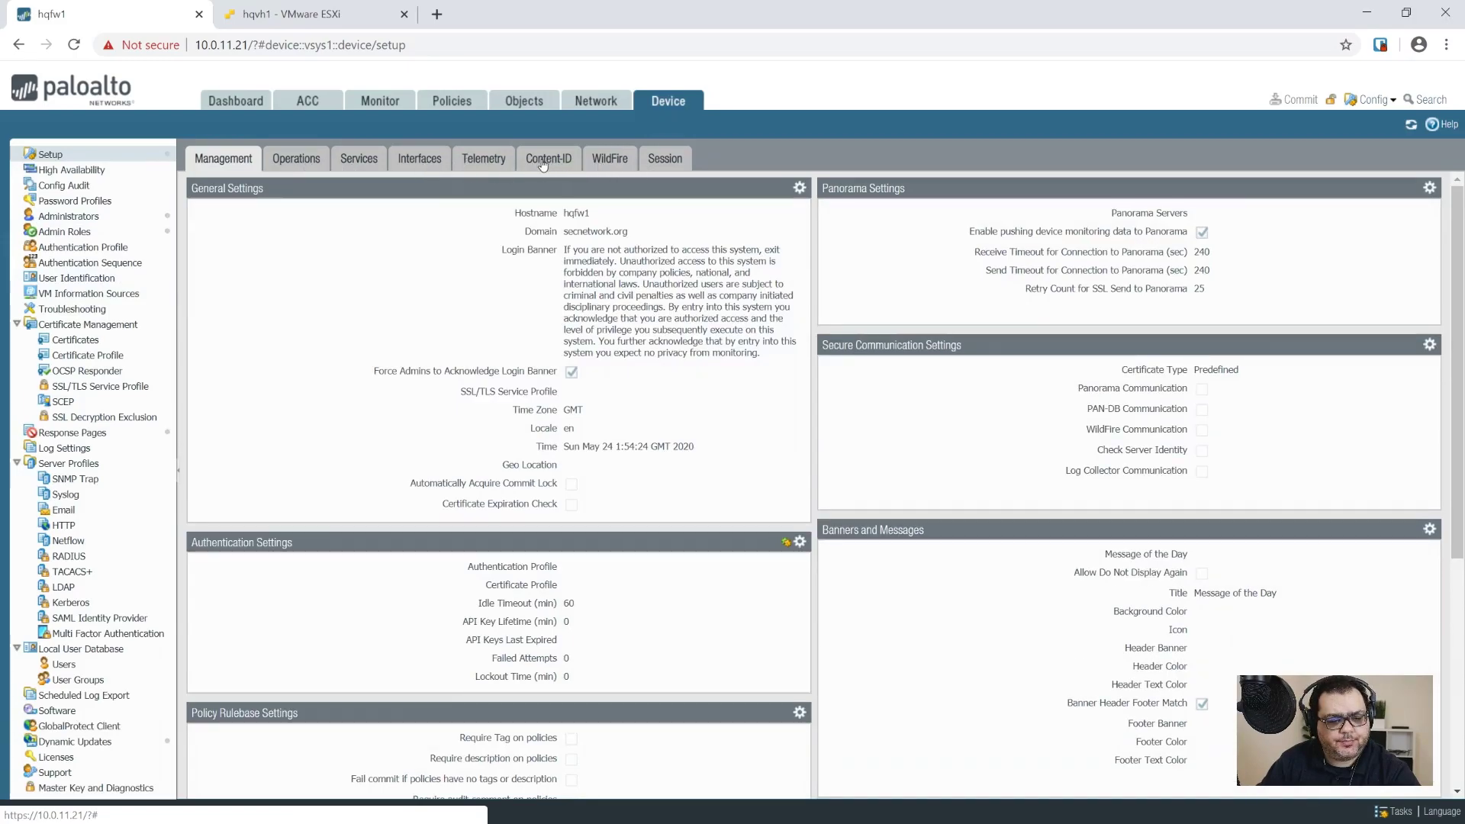
{"action": "left_click", "coordinate": [403, 160]}
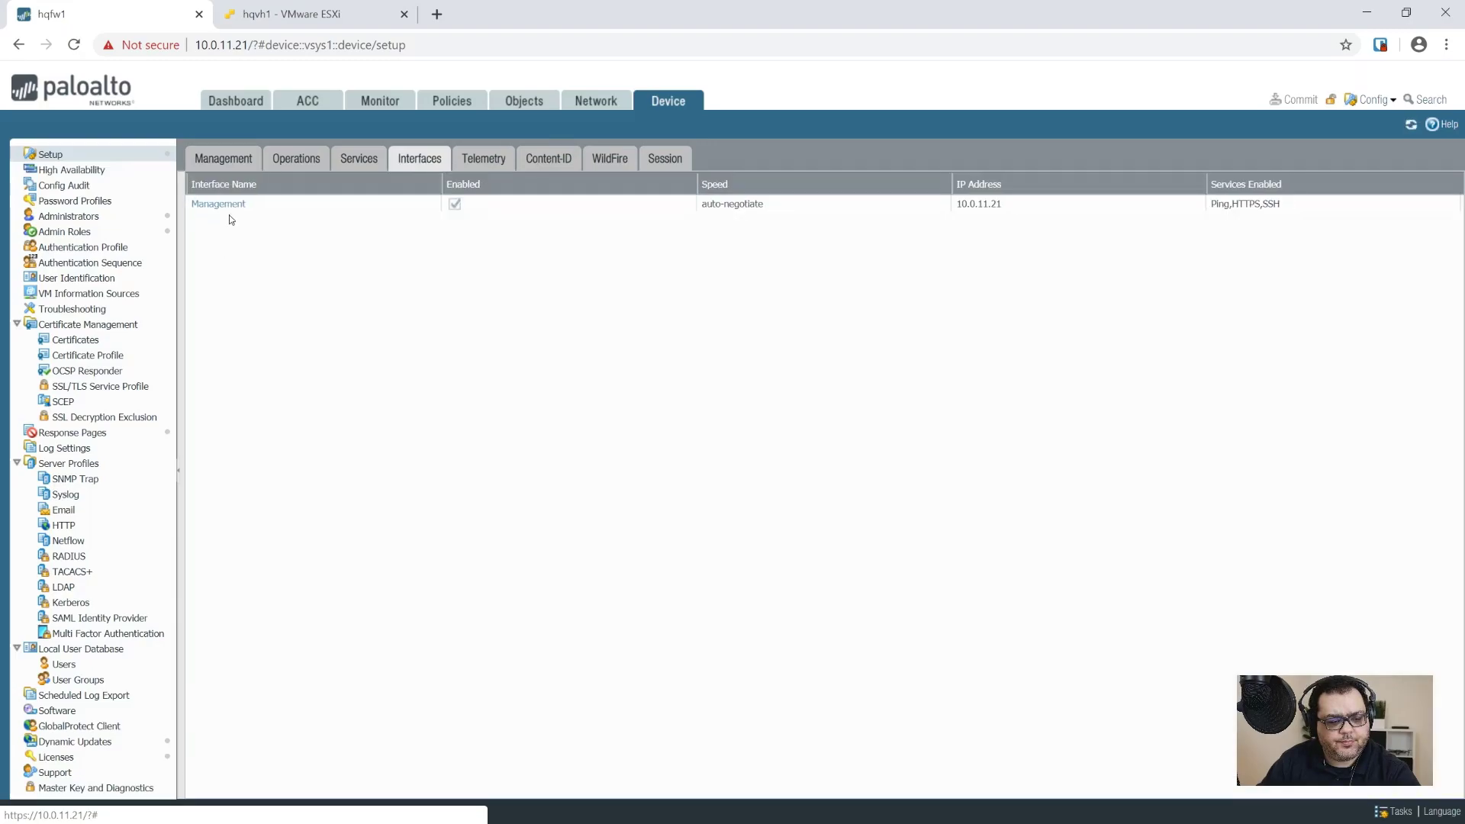
{"action": "left_click", "coordinate": [231, 206]}
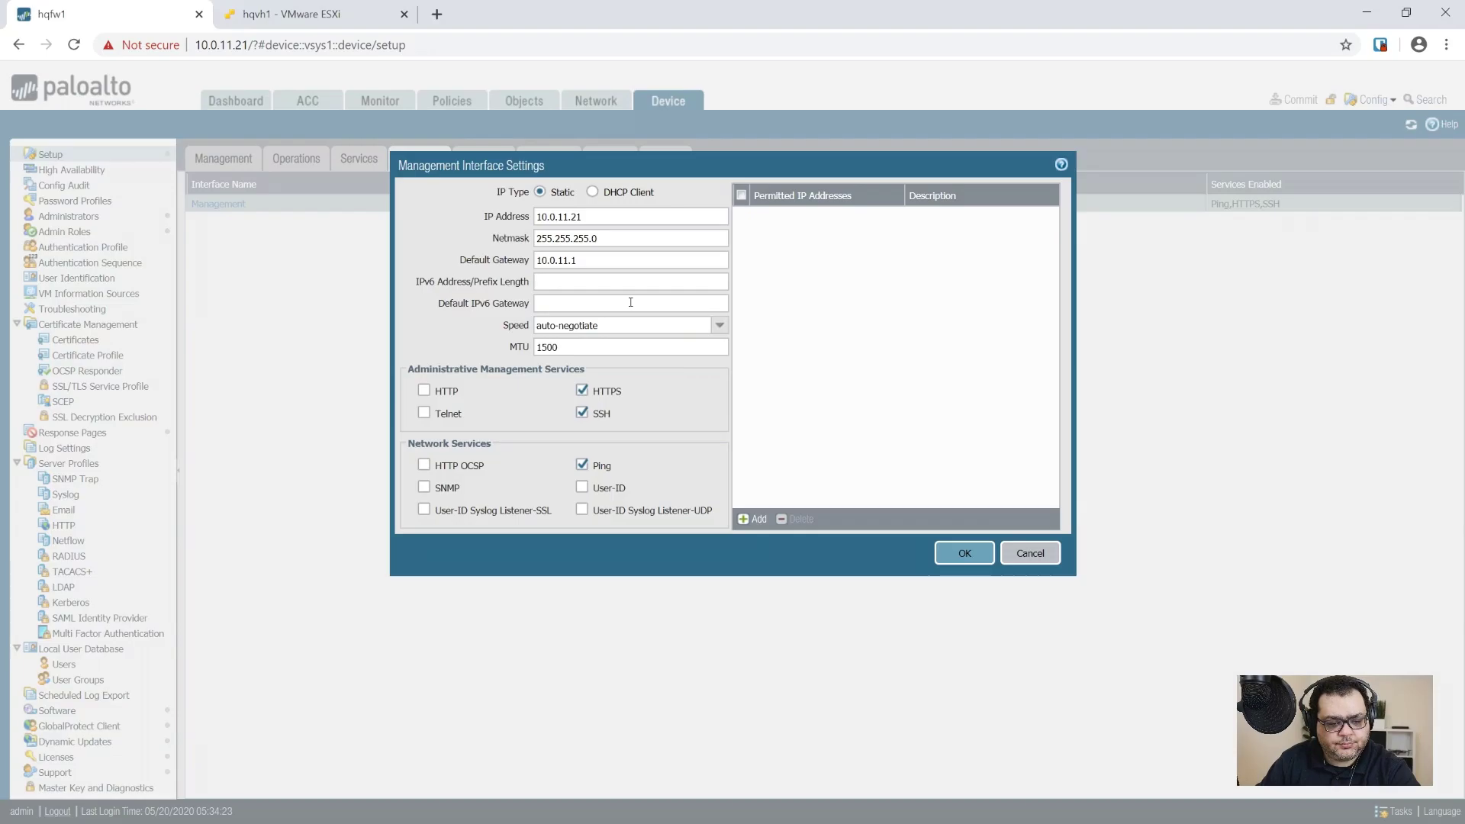
{"action": "left_click", "coordinate": [1043, 551]}
{"action": "left_click", "coordinate": [359, 159]}
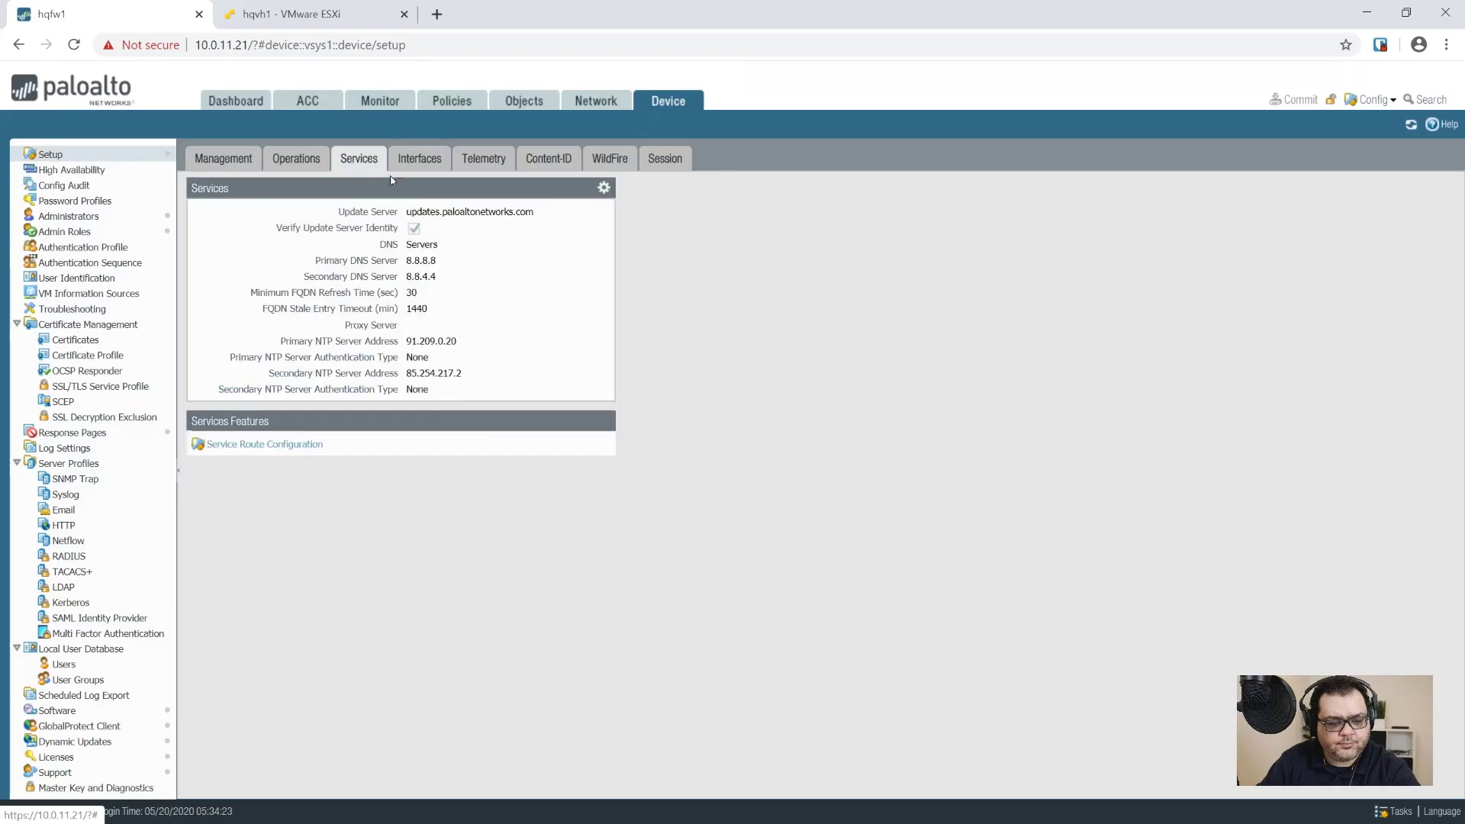
{"action": "left_click", "coordinate": [235, 445]}
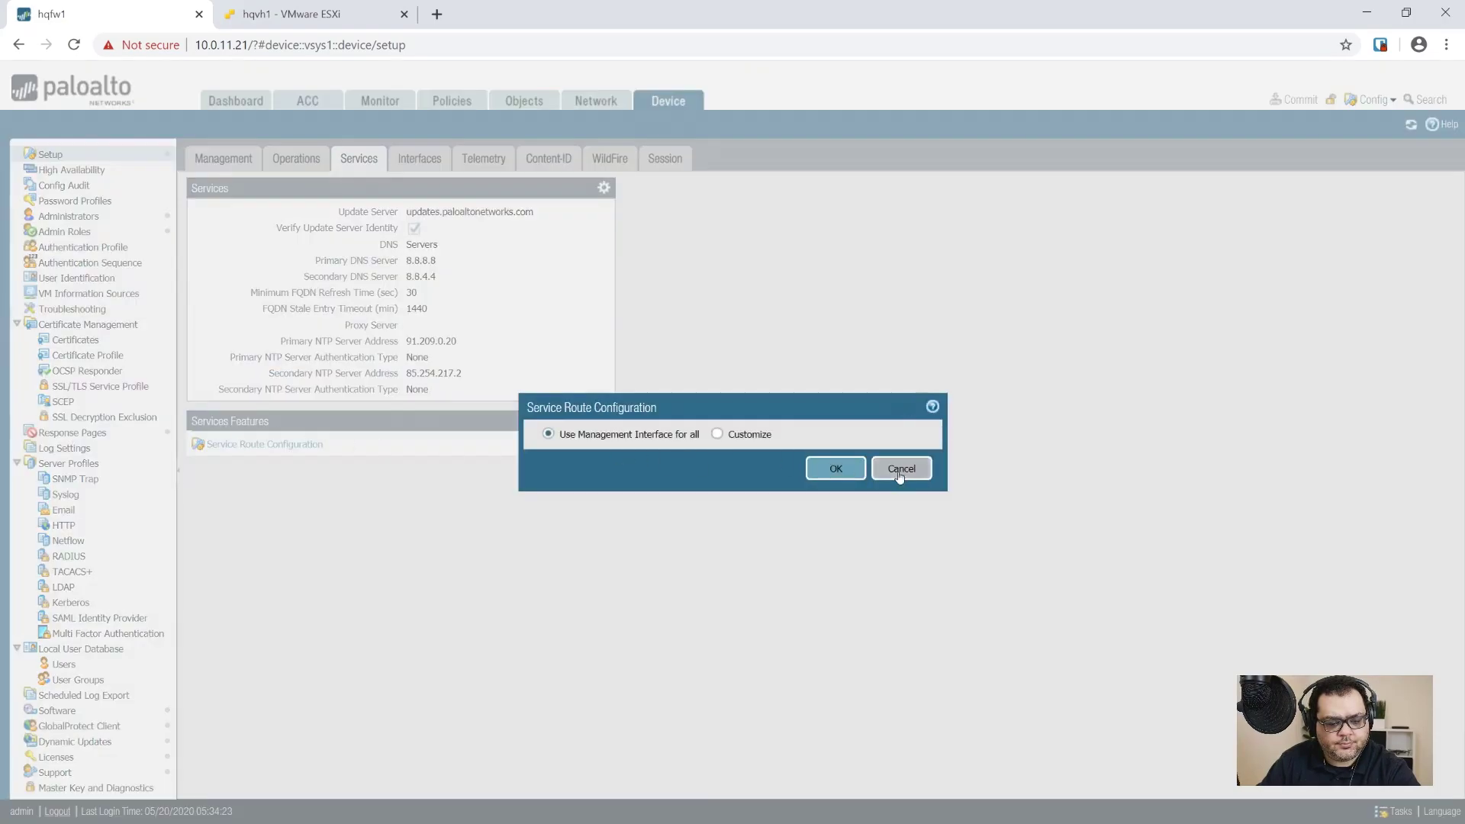
{"action": "left_click", "coordinate": [901, 468]}
Step: Replace primary DNS 8.8.8.8 with 10.0.31.11, clear secondary DNS, and save the services settings
{"action": "left_click", "coordinate": [604, 188]}
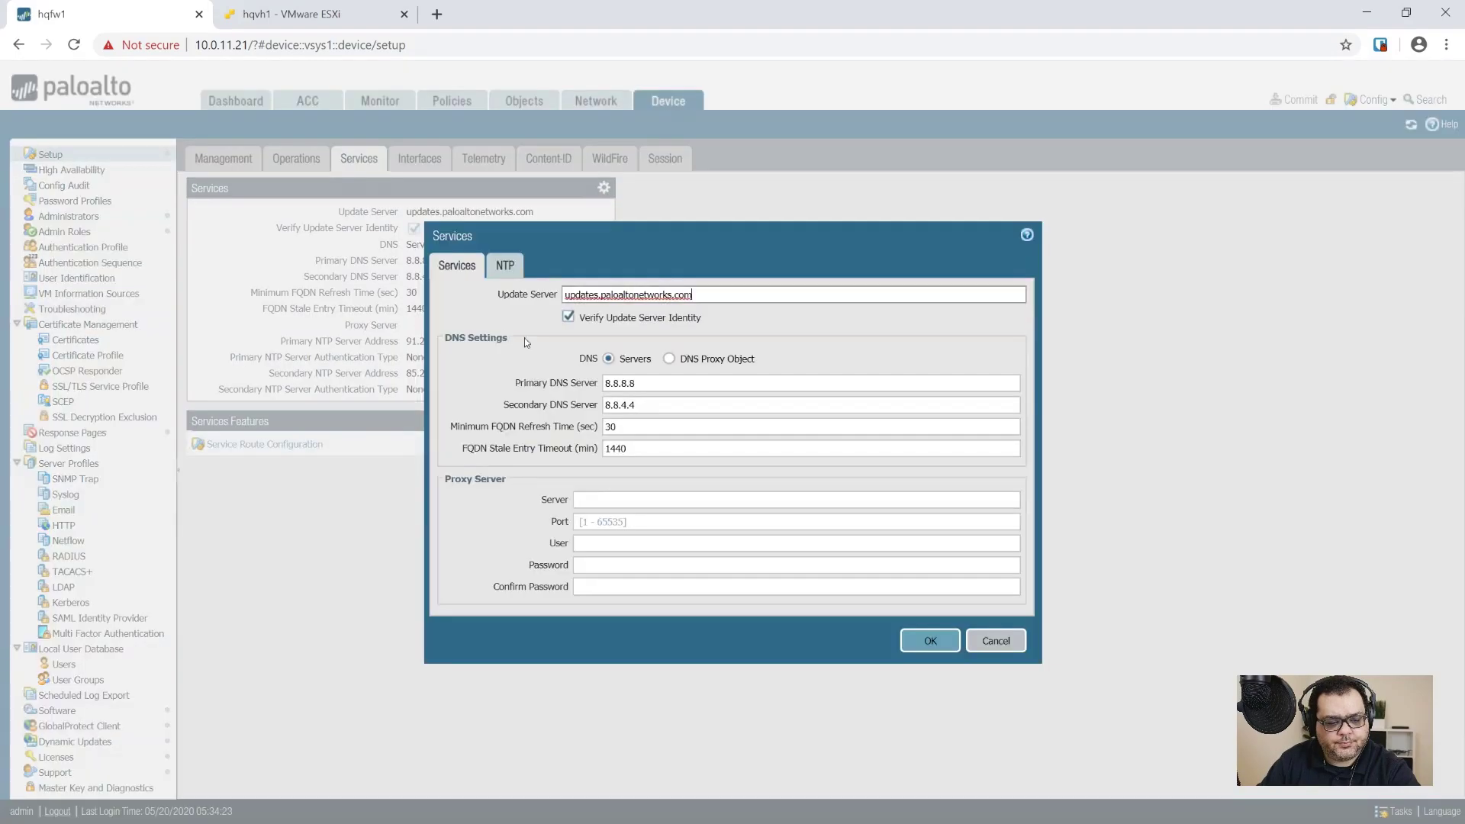
{"action": "left_click_drag", "start_coordinate": [650, 393], "coordinate": [483, 386]}
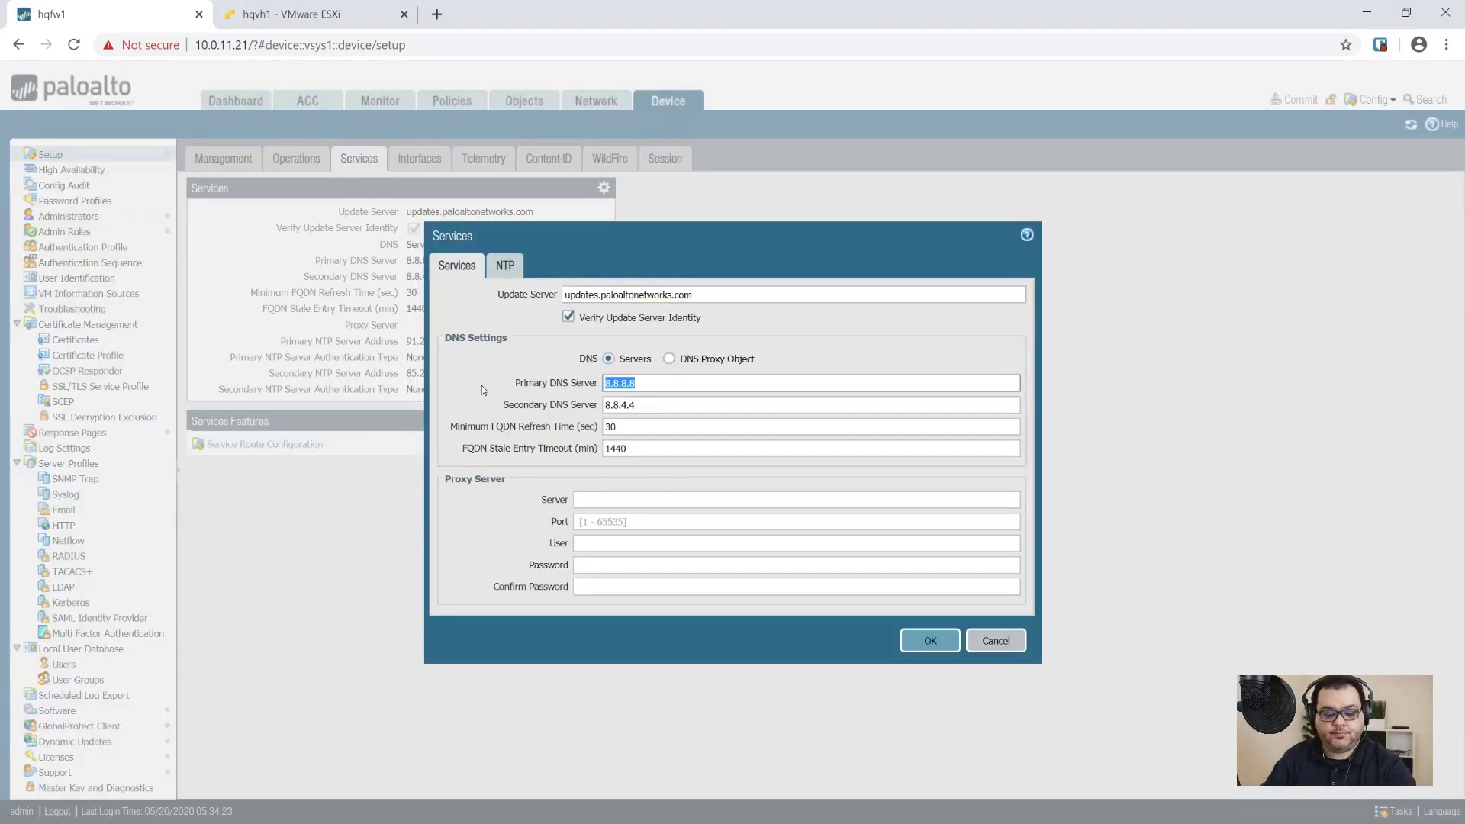
{"action": "type", "text": "10.0.31"}
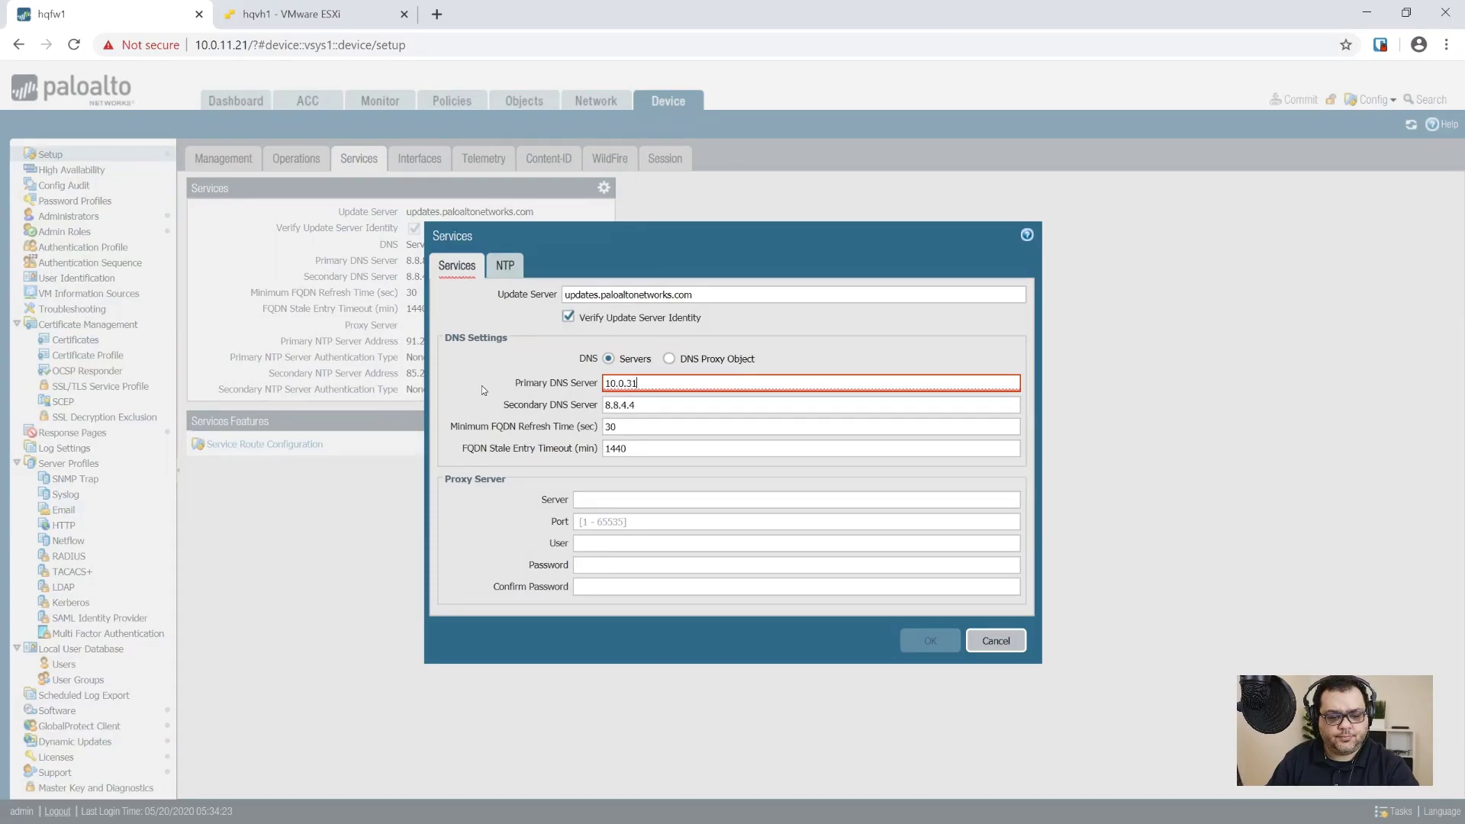
{"action": "type", "text": ".11"}
{"action": "key", "text": "Tab"}
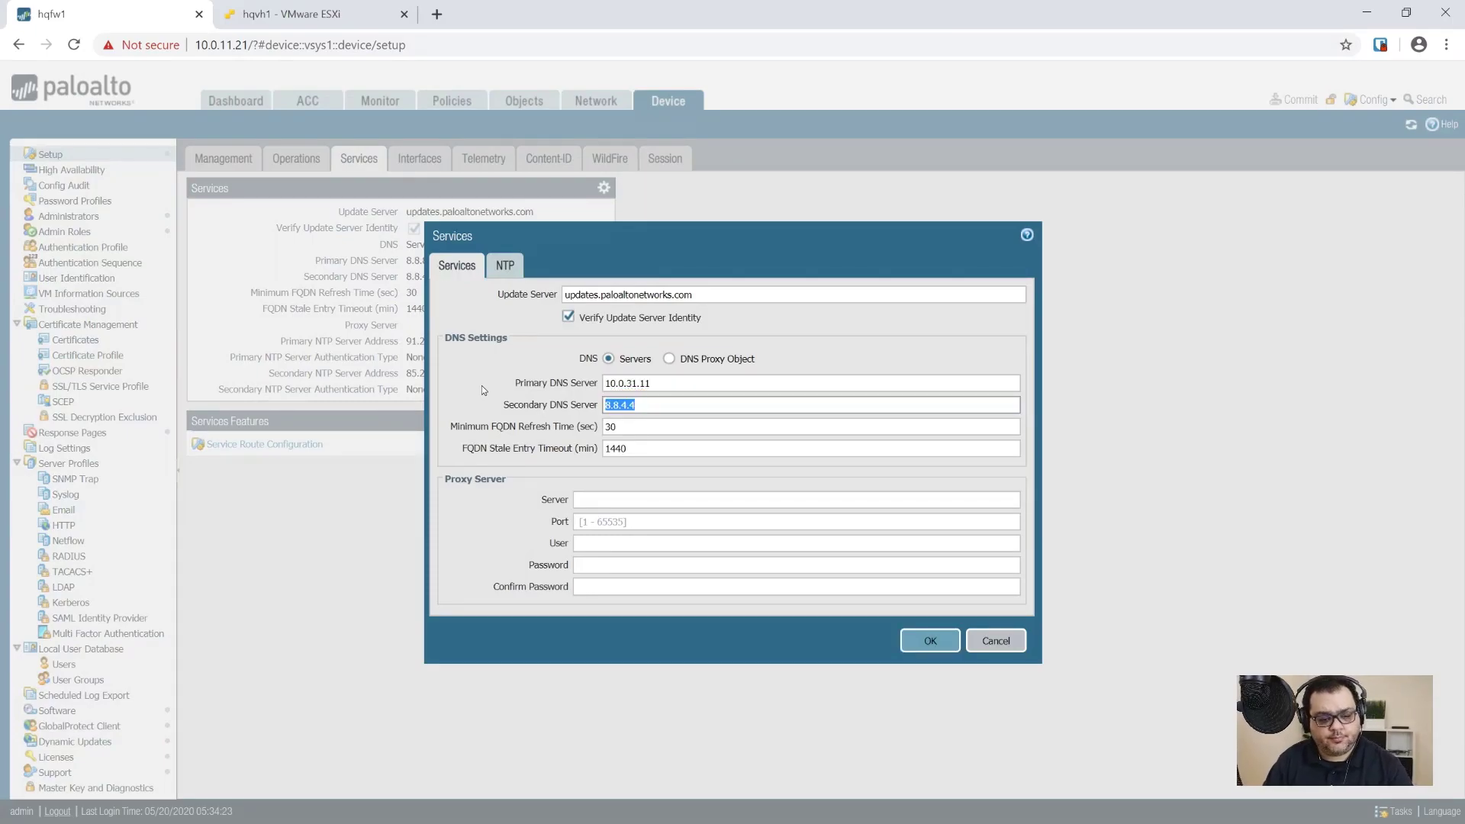
{"action": "key", "text": "BackSpace"}
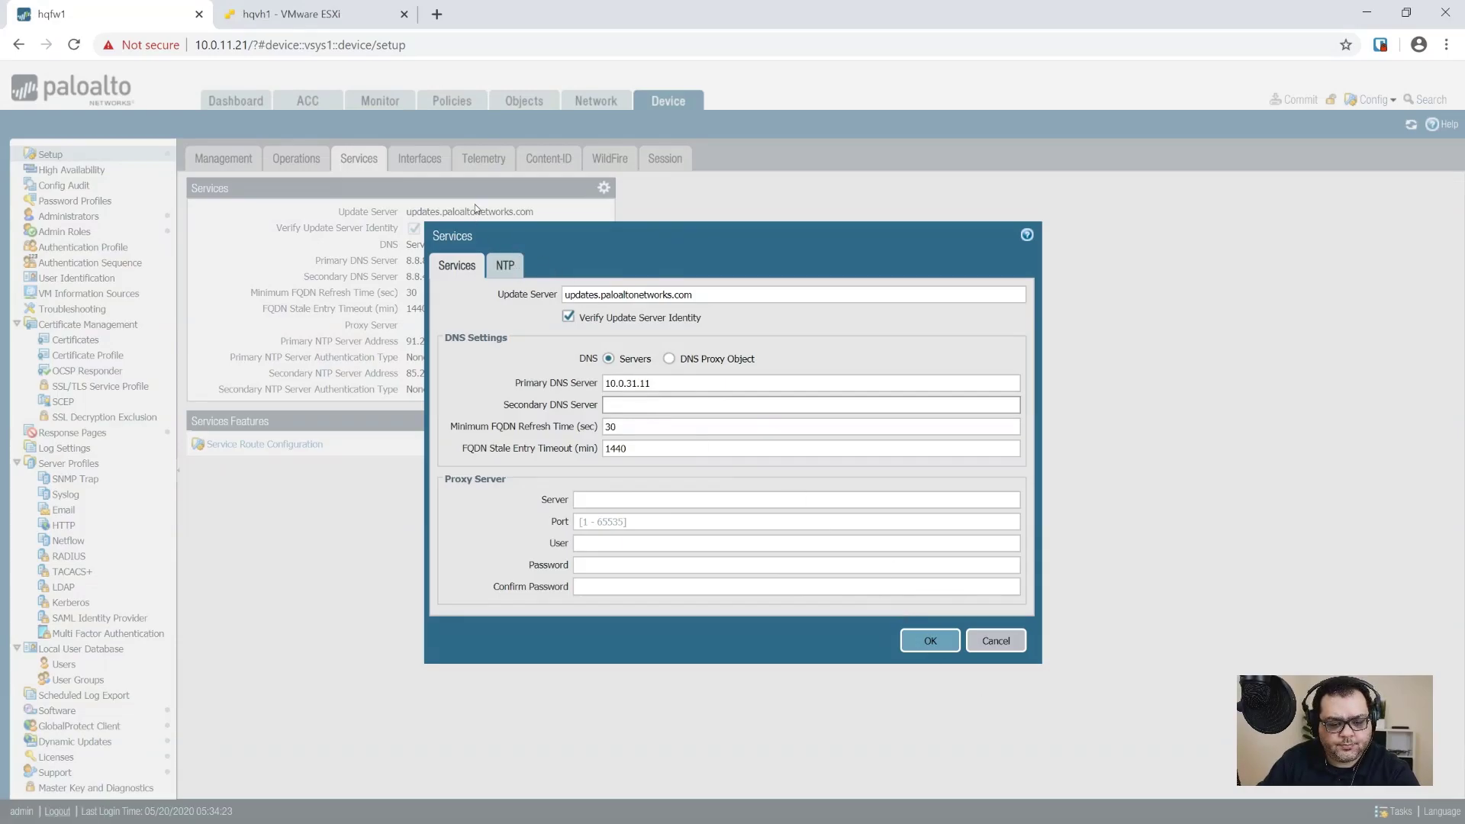
{"action": "left_click", "coordinate": [519, 274]}
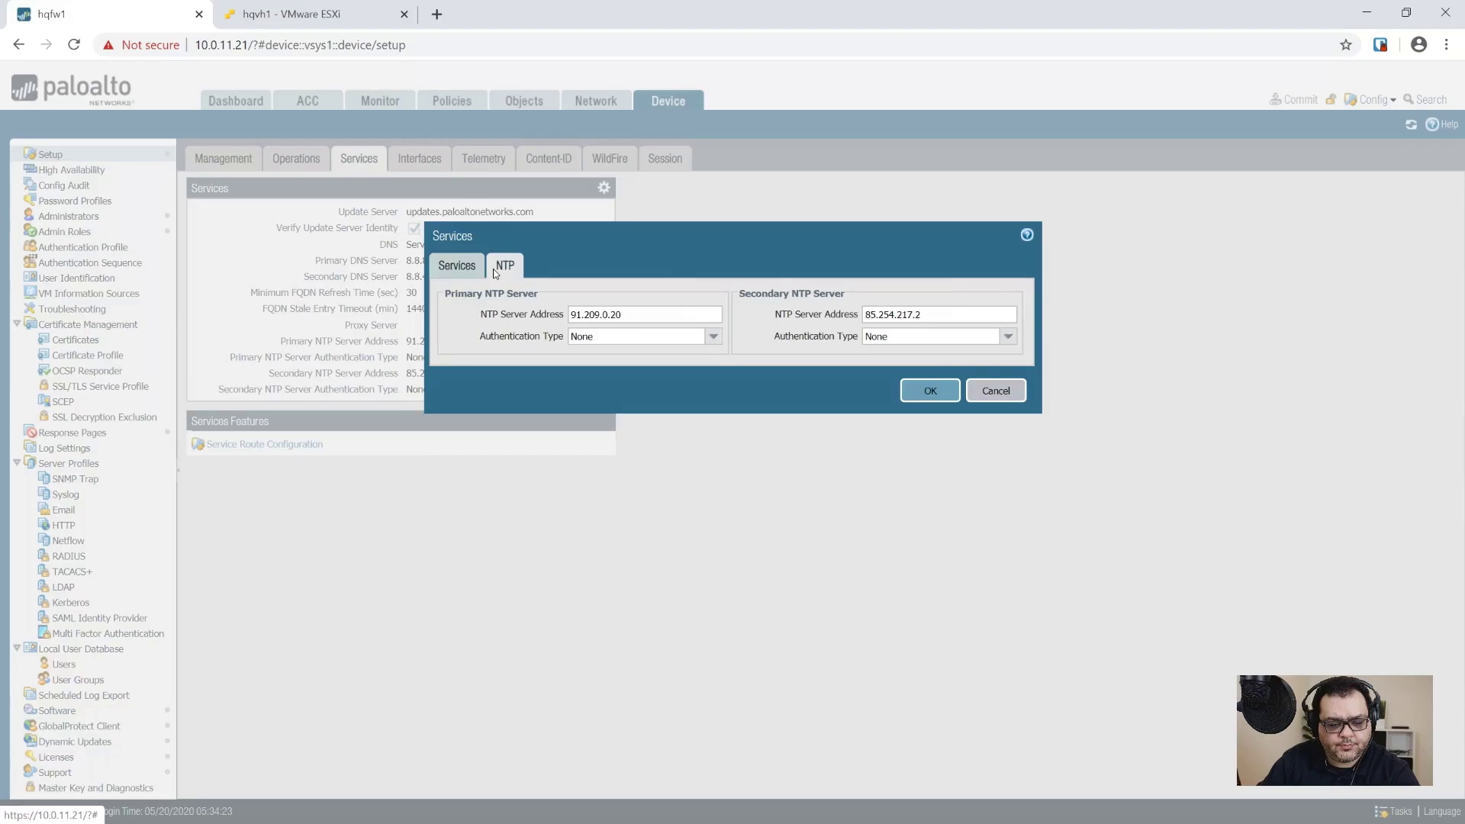
{"action": "left_click", "coordinate": [463, 267]}
{"action": "left_click", "coordinate": [925, 645]}
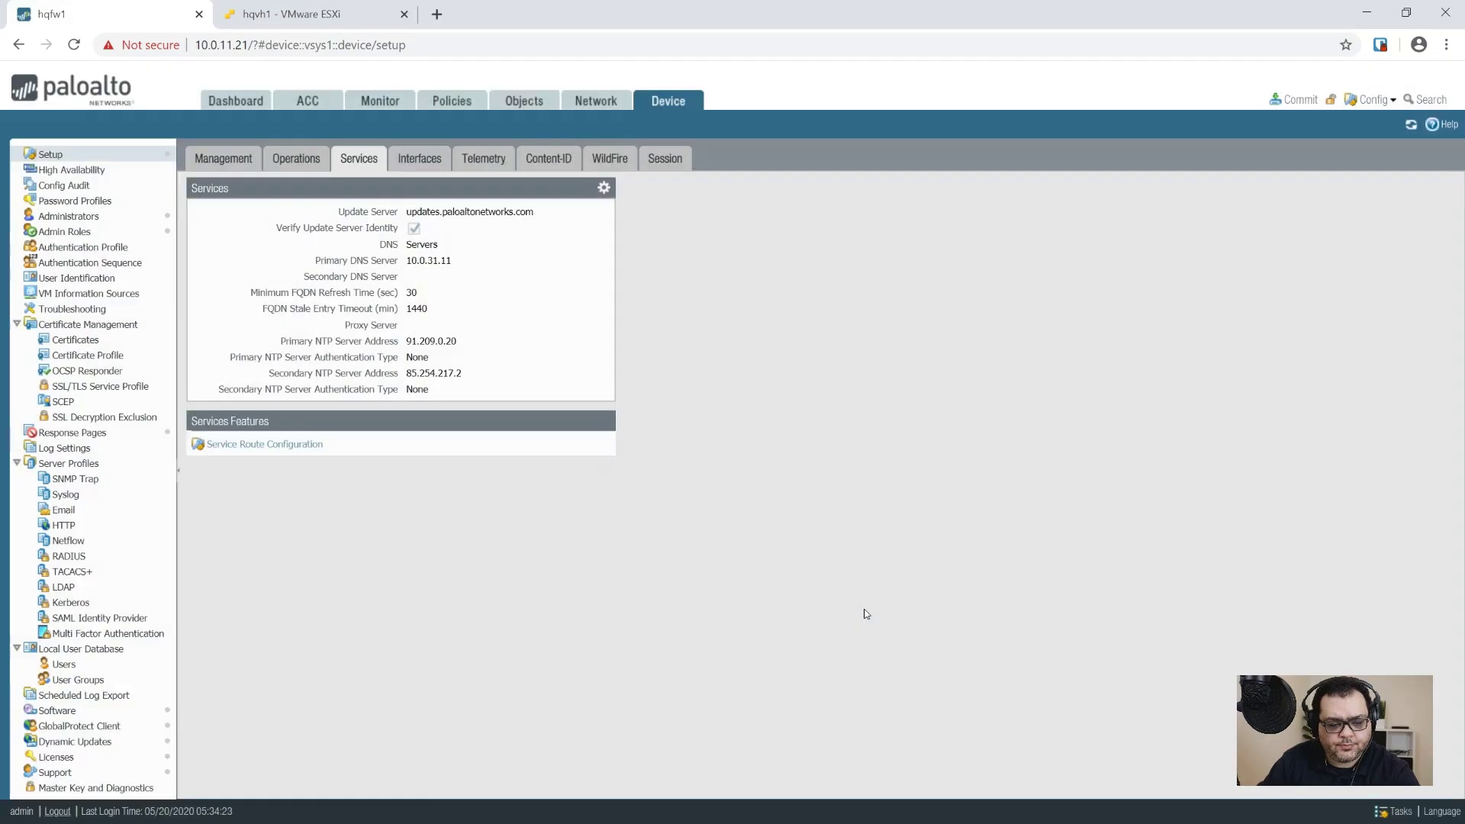
Step: Commit the firewall configuration and close the hqfw1 browser tab
{"action": "left_click", "coordinate": [1300, 99]}
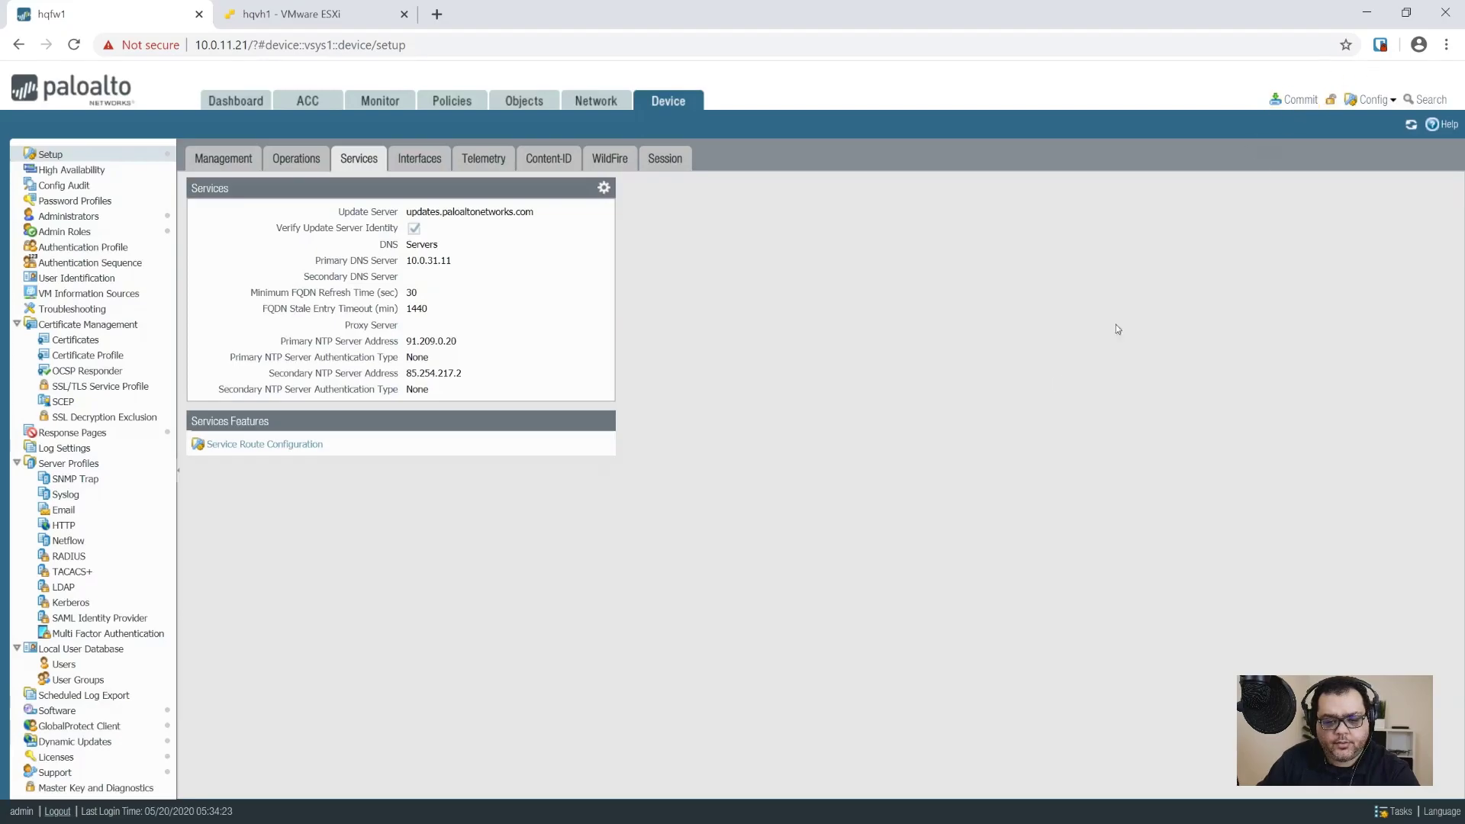
{"action": "left_click", "coordinate": [277, 9]}
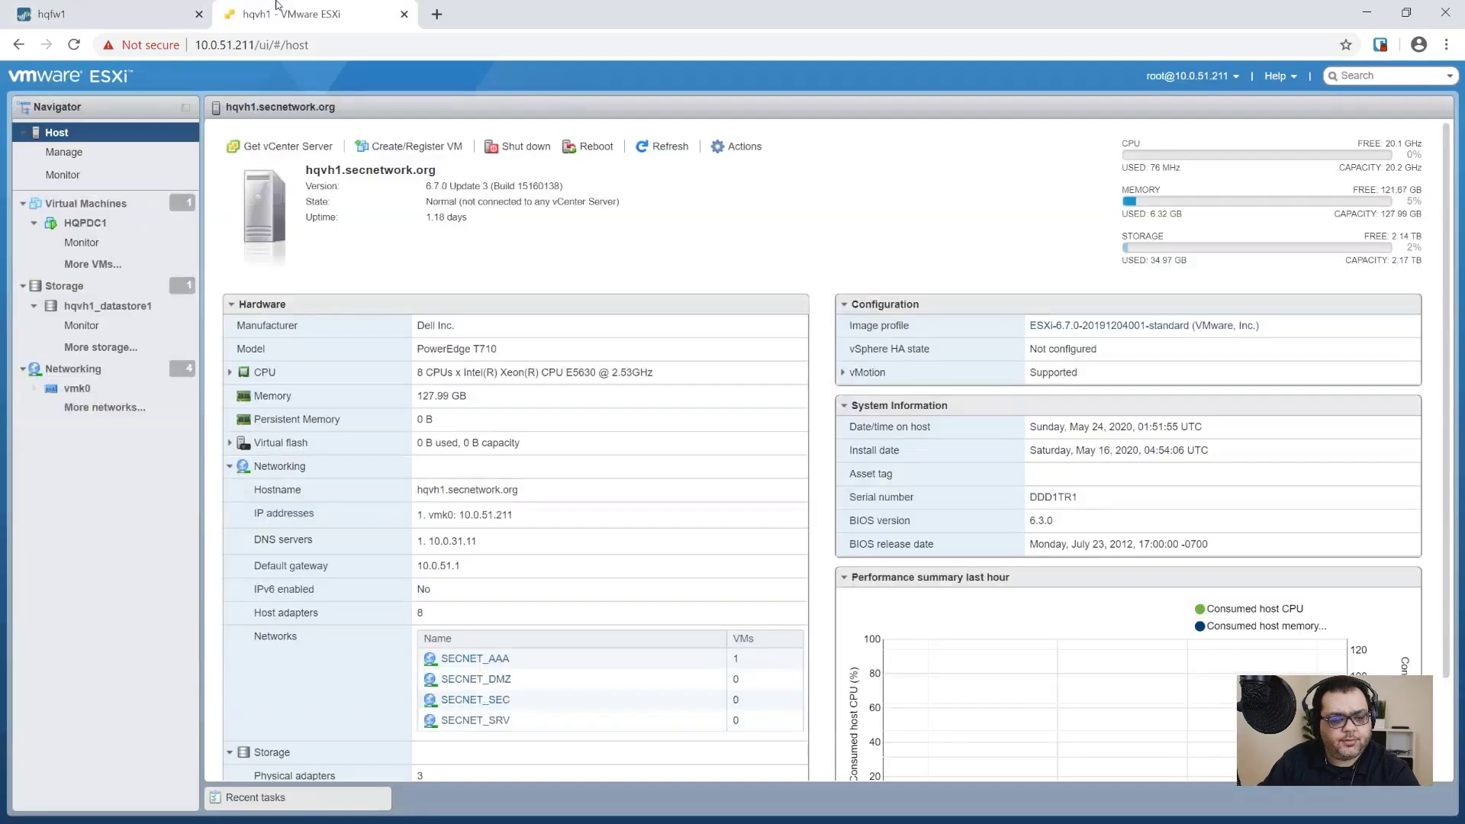
{"action": "left_click", "coordinate": [156, 10]}
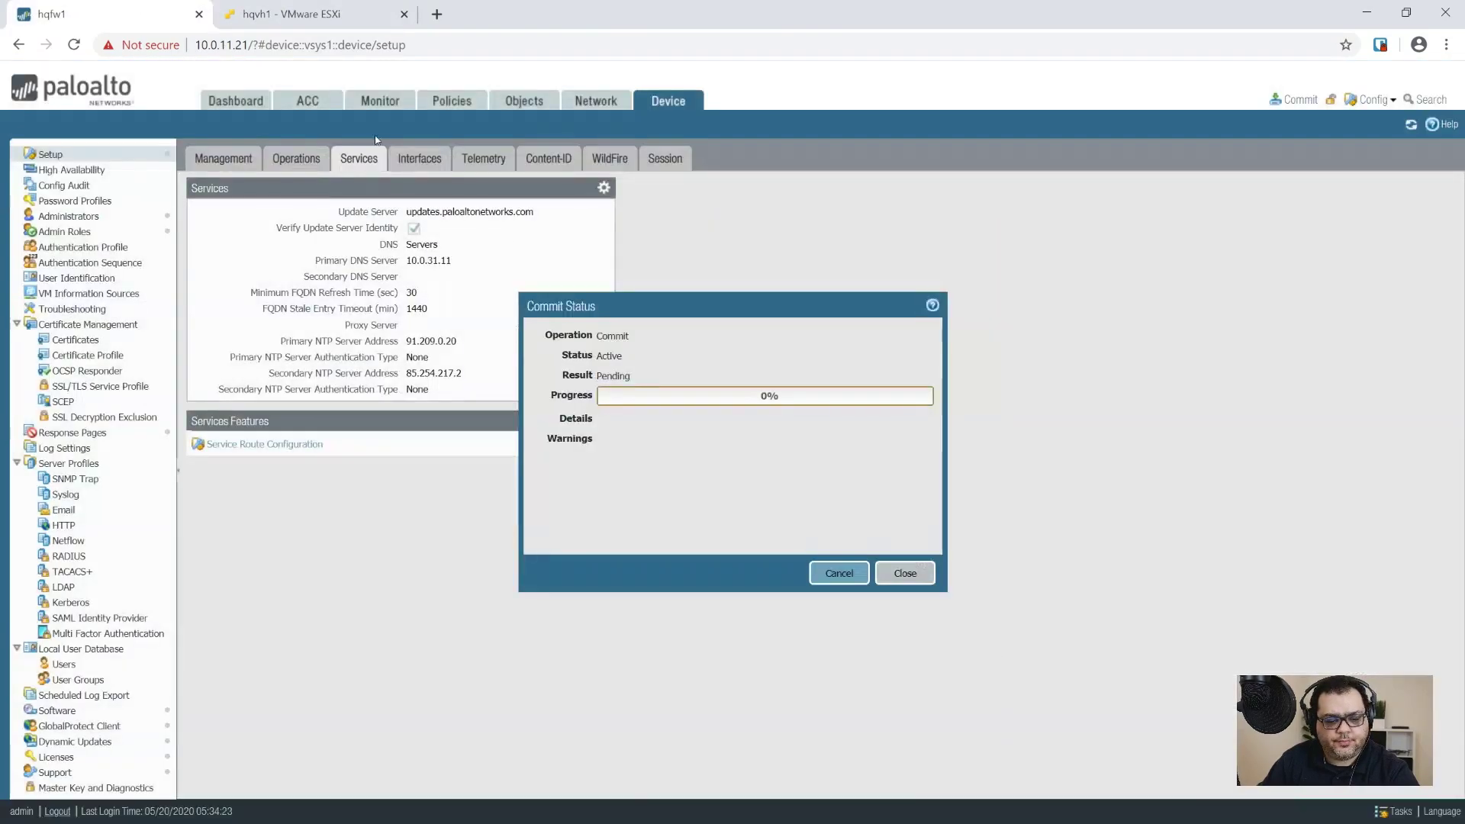
{"action": "left_click", "coordinate": [903, 576]}
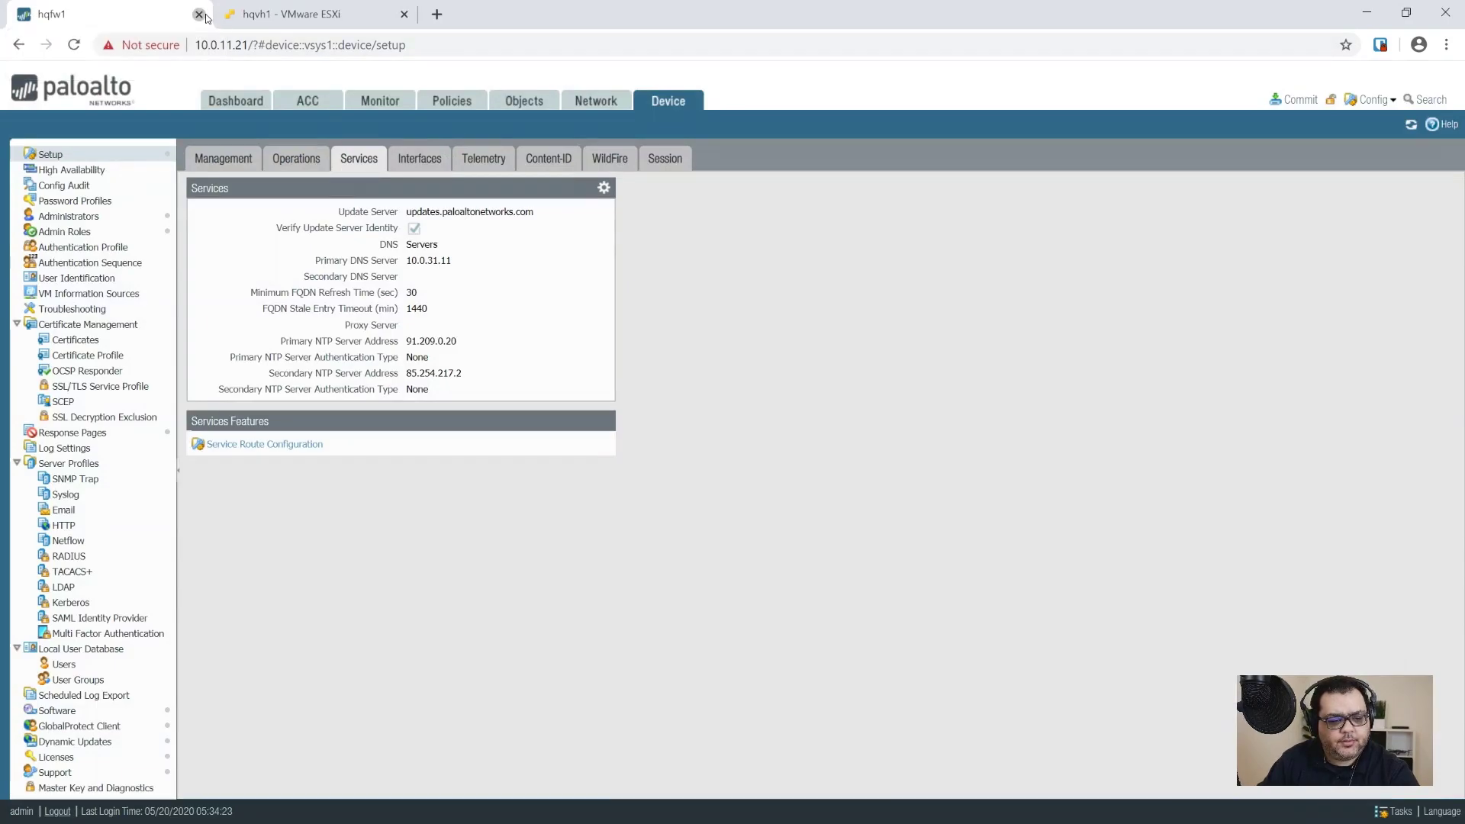
{"action": "left_click", "coordinate": [199, 14]}
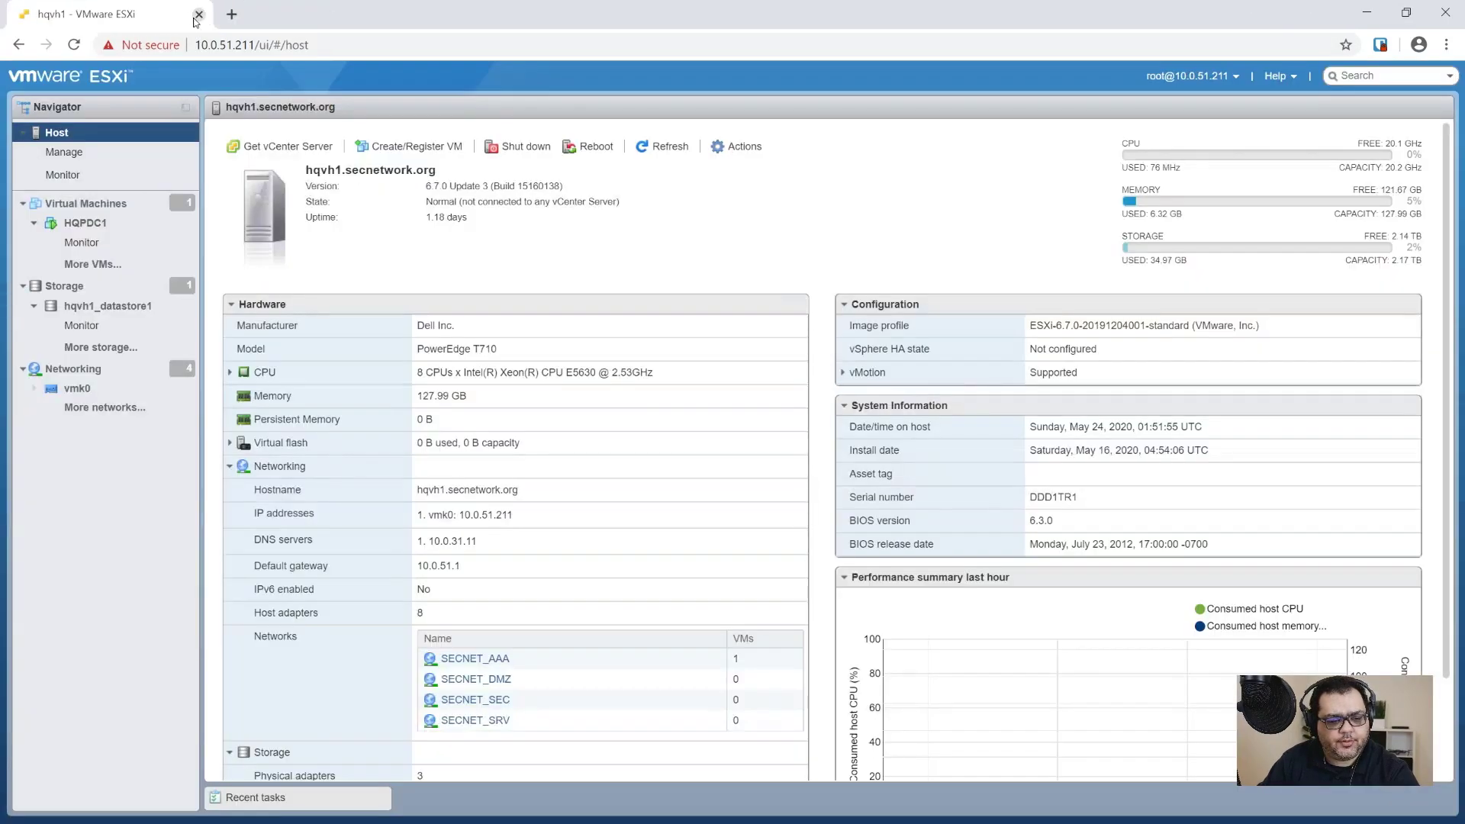
Step: Close the remaining ESXi host tab to shut the browser
{"action": "left_click", "coordinate": [200, 14]}
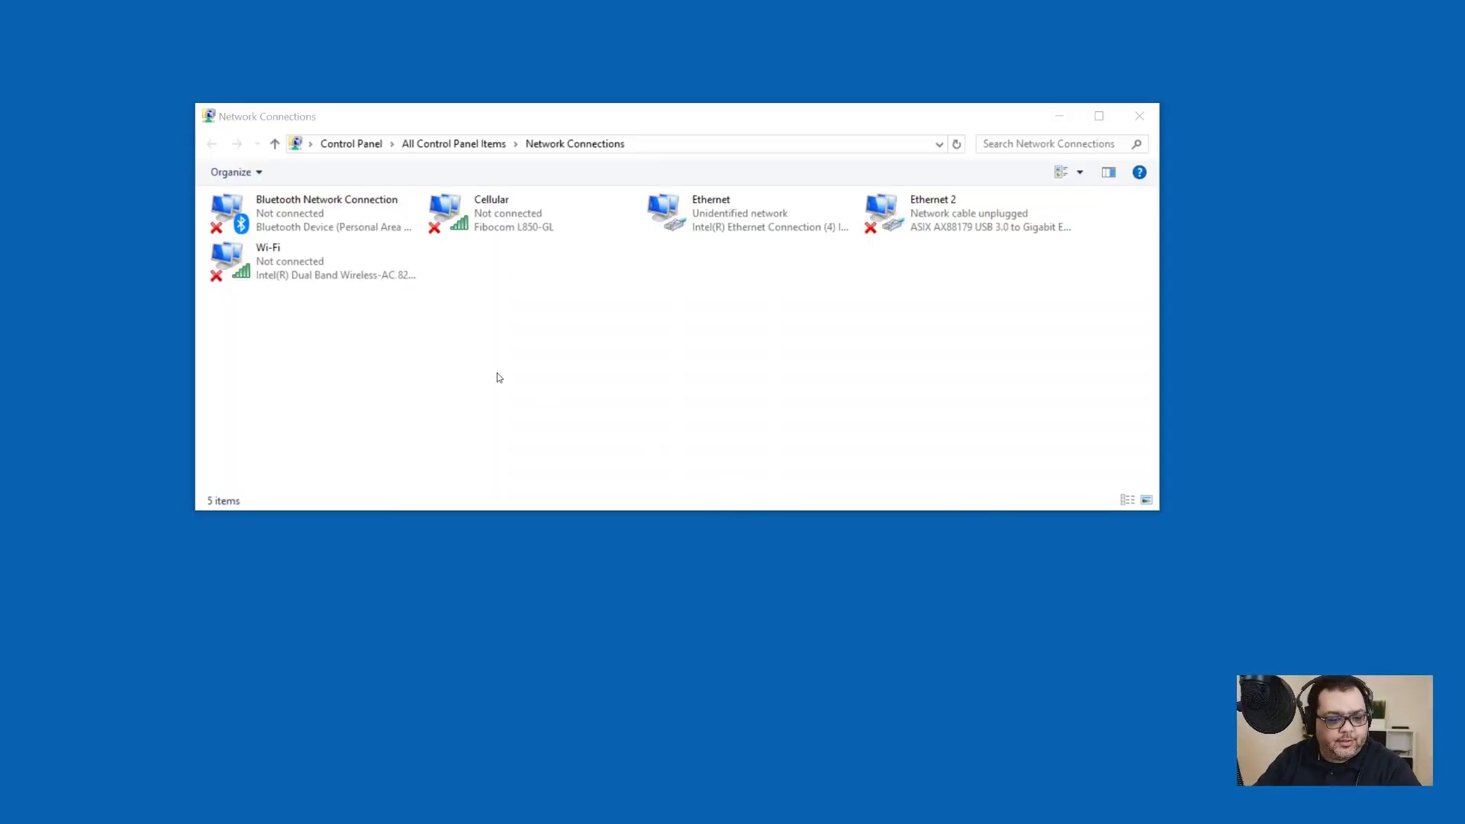
Step: Open the IPv4 settings in the Ethernet adapter's properties
{"action": "right_click", "coordinate": [711, 218]}
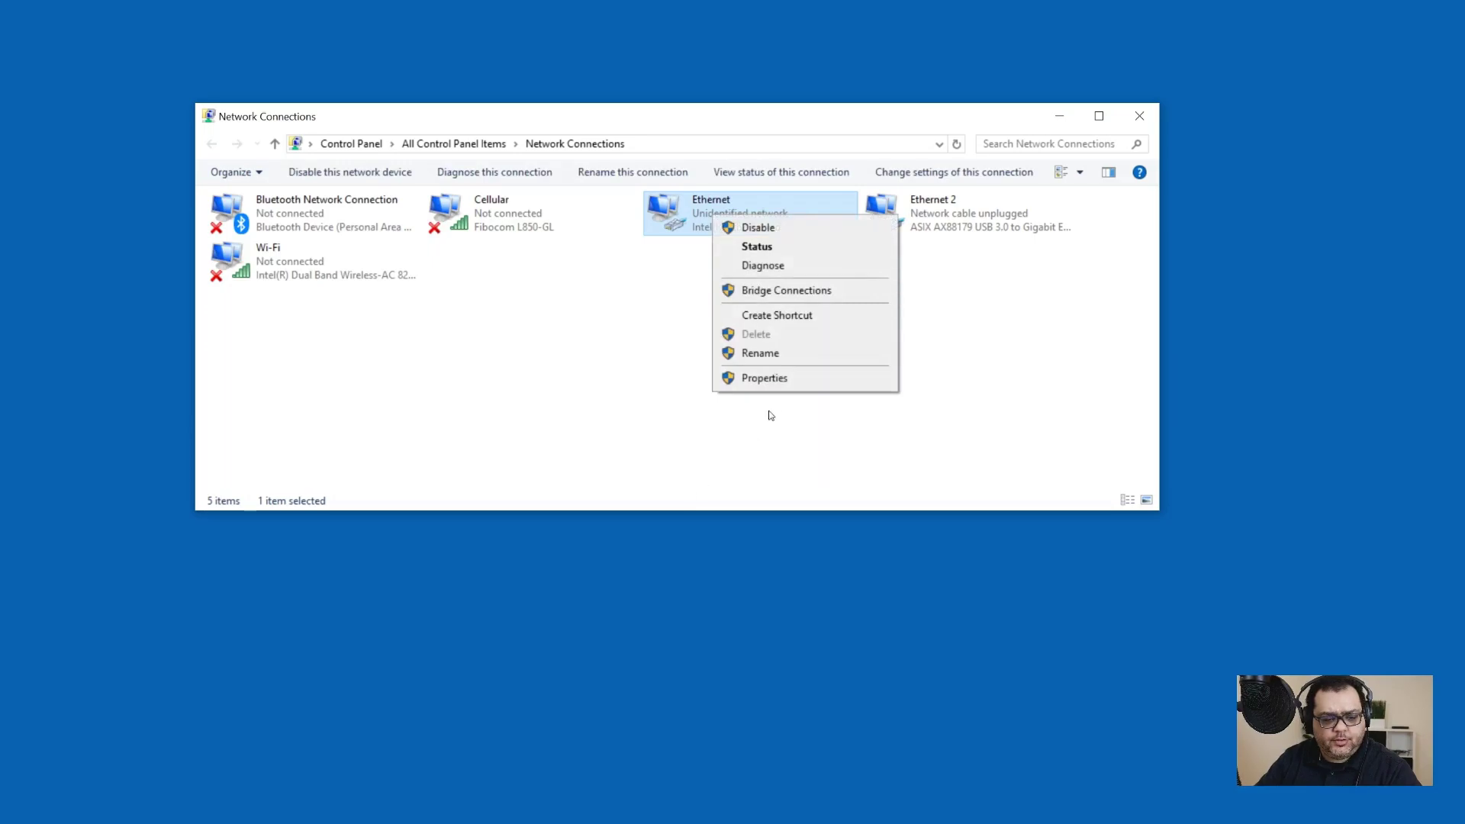
{"action": "left_click", "coordinate": [777, 399]}
{"action": "left_click", "coordinate": [775, 399]}
{"action": "right_click", "coordinate": [723, 223]}
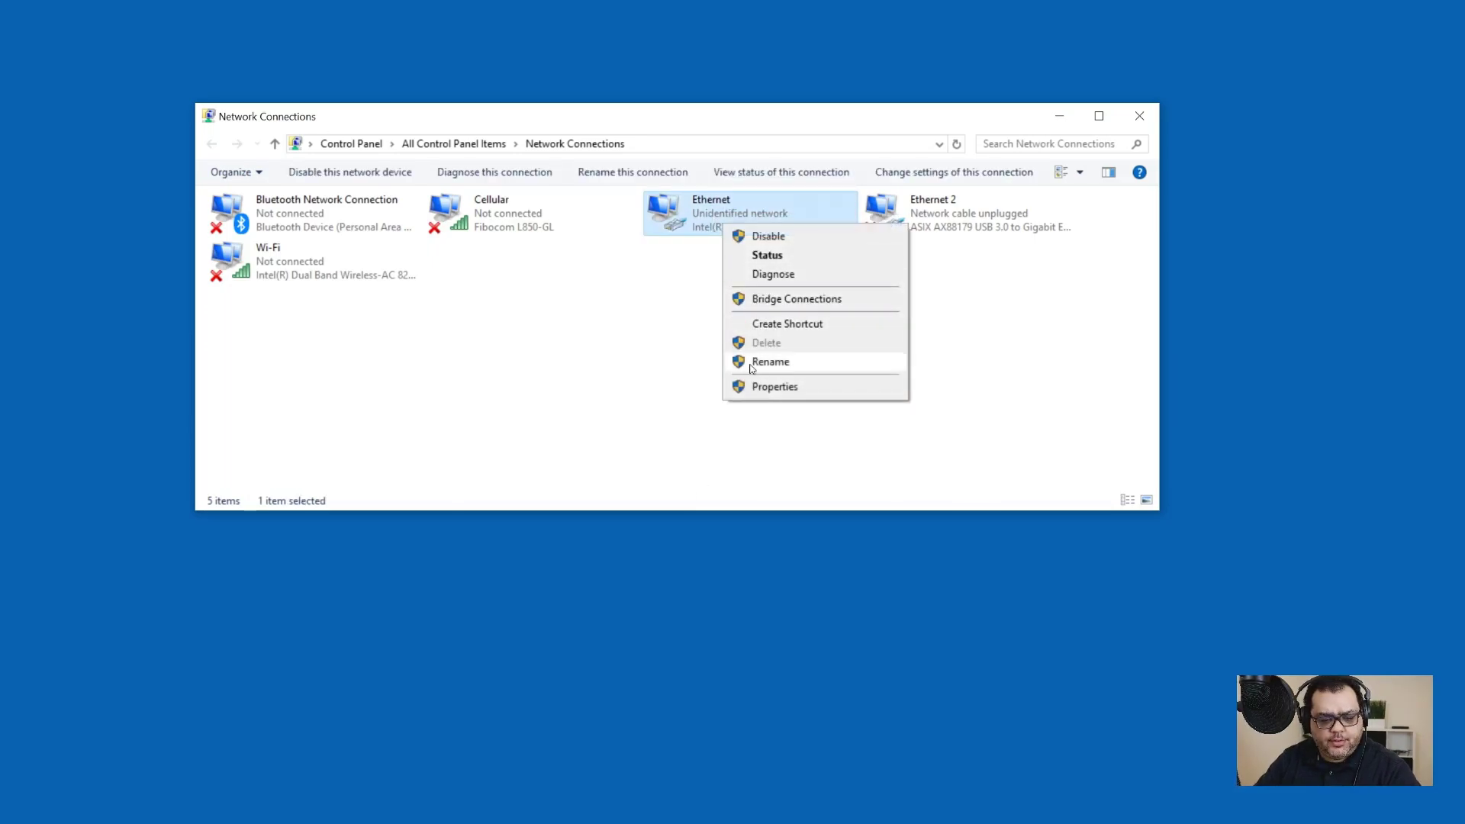
{"action": "left_click", "coordinate": [772, 387]}
{"action": "double_click", "coordinate": [396, 369]}
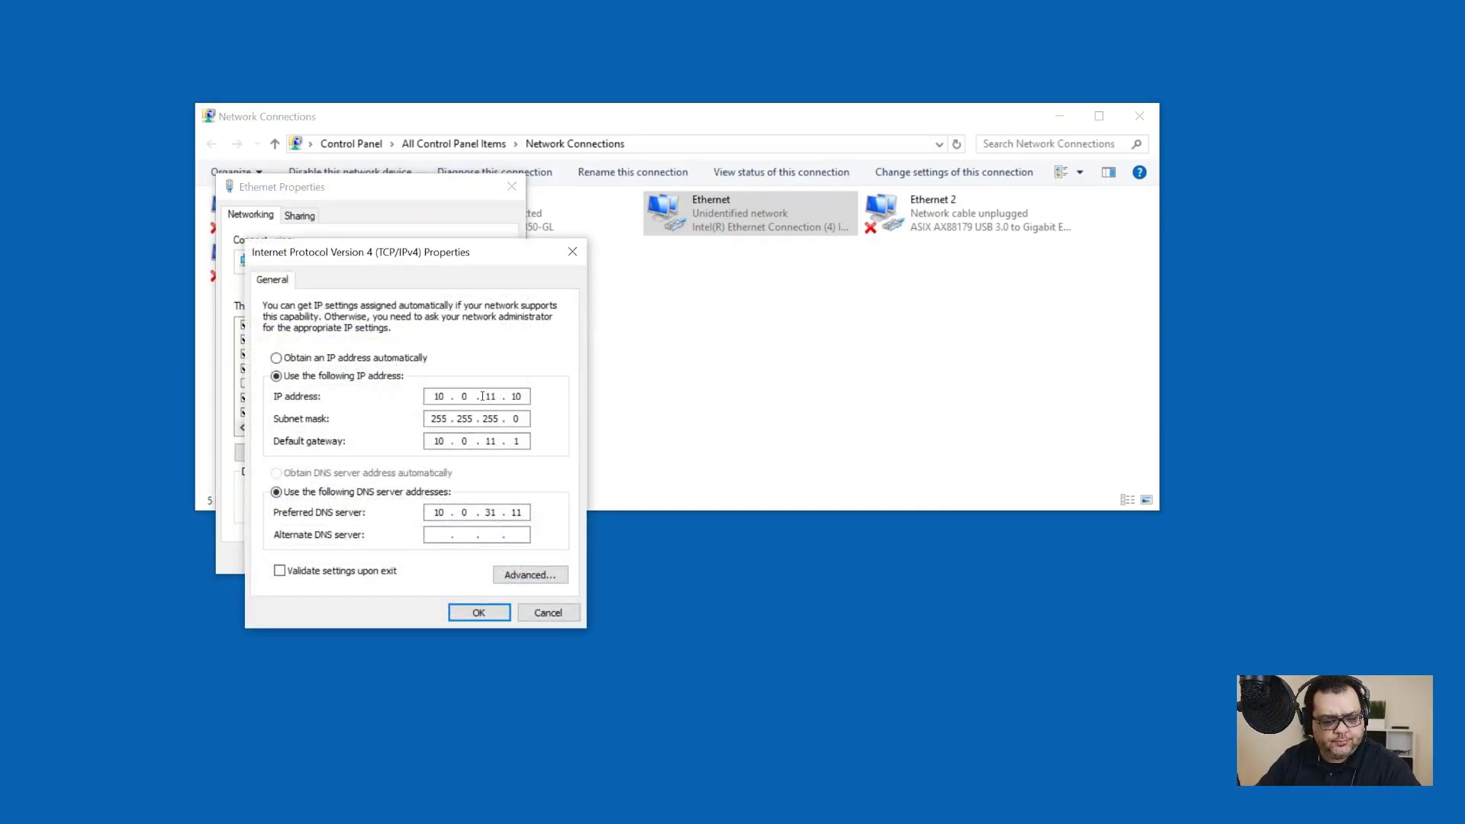
Step: Change the IP address to 10.0.51.10 and the gateway to 10.0.51.1, then save
{"action": "key", "text": "BackSpace"}
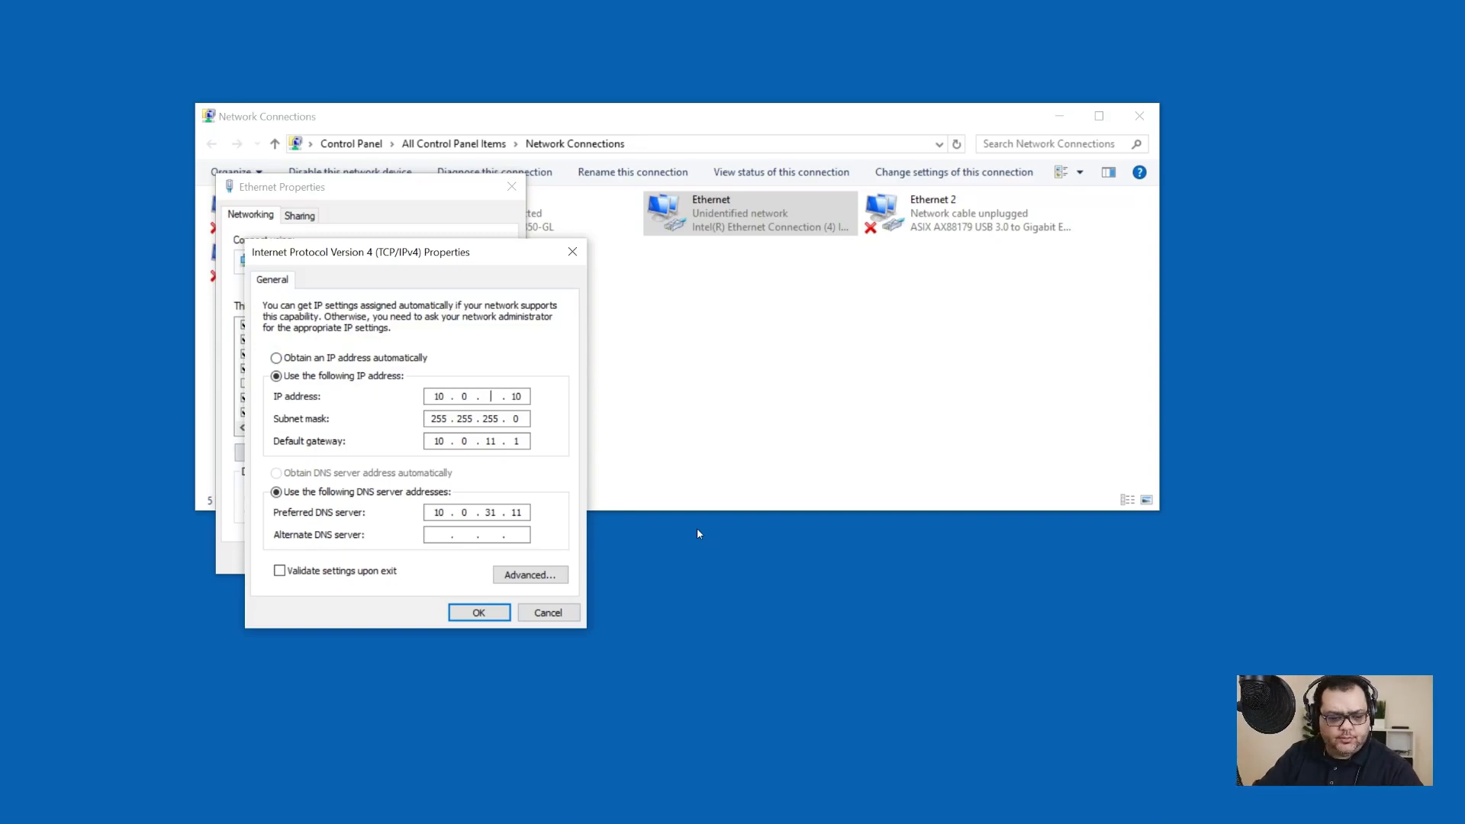
{"action": "type", "text": "51"}
{"action": "key", "text": "Tab"}
{"action": "key", "text": "Tab"}
{"action": "key", "text": "Tab"}
{"action": "key", "text": "shift+Tab"}
{"action": "type", "text": "10 . 0 . 51"}
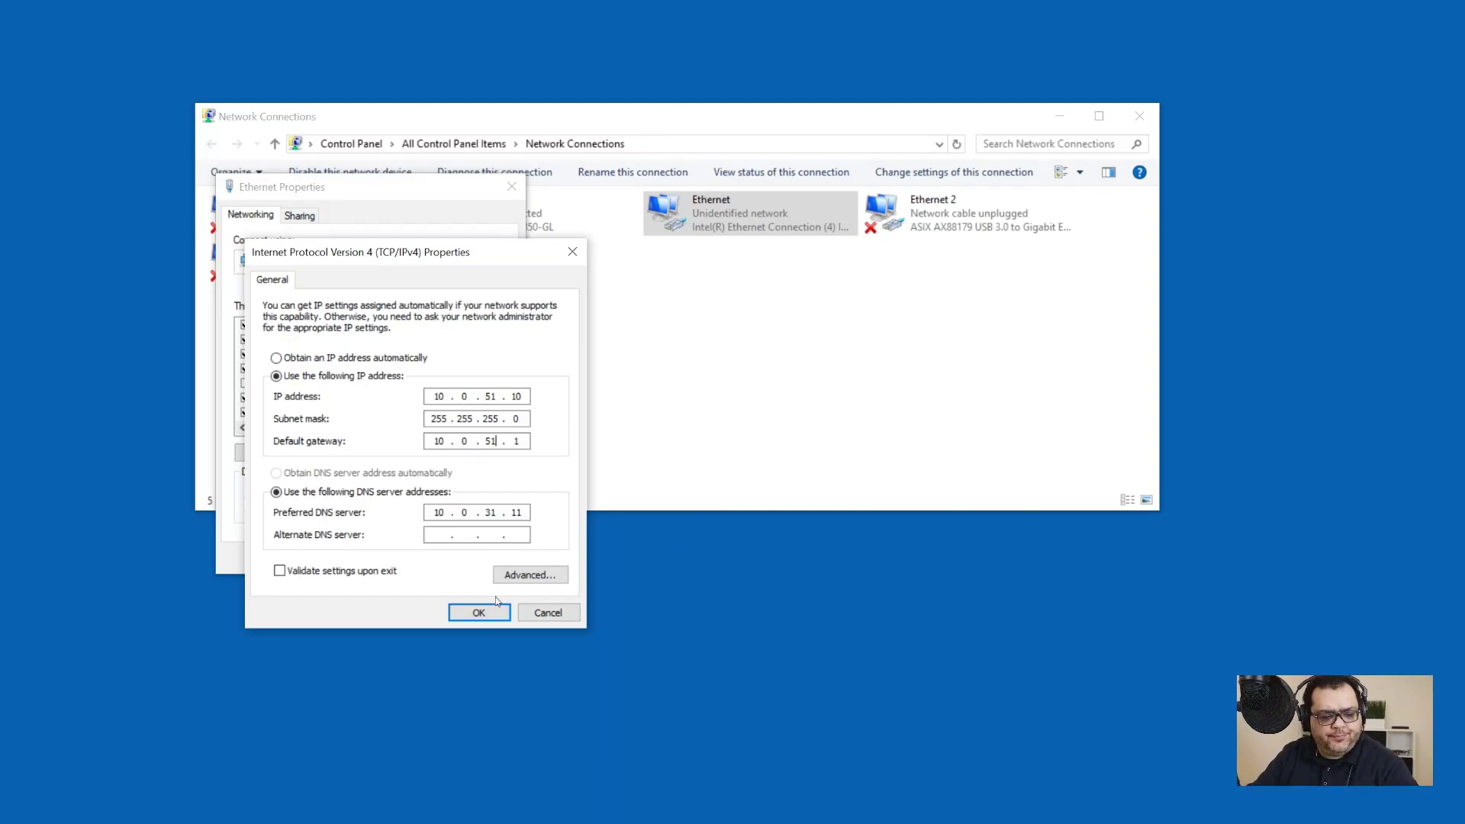
{"action": "left_click", "coordinate": [478, 612]}
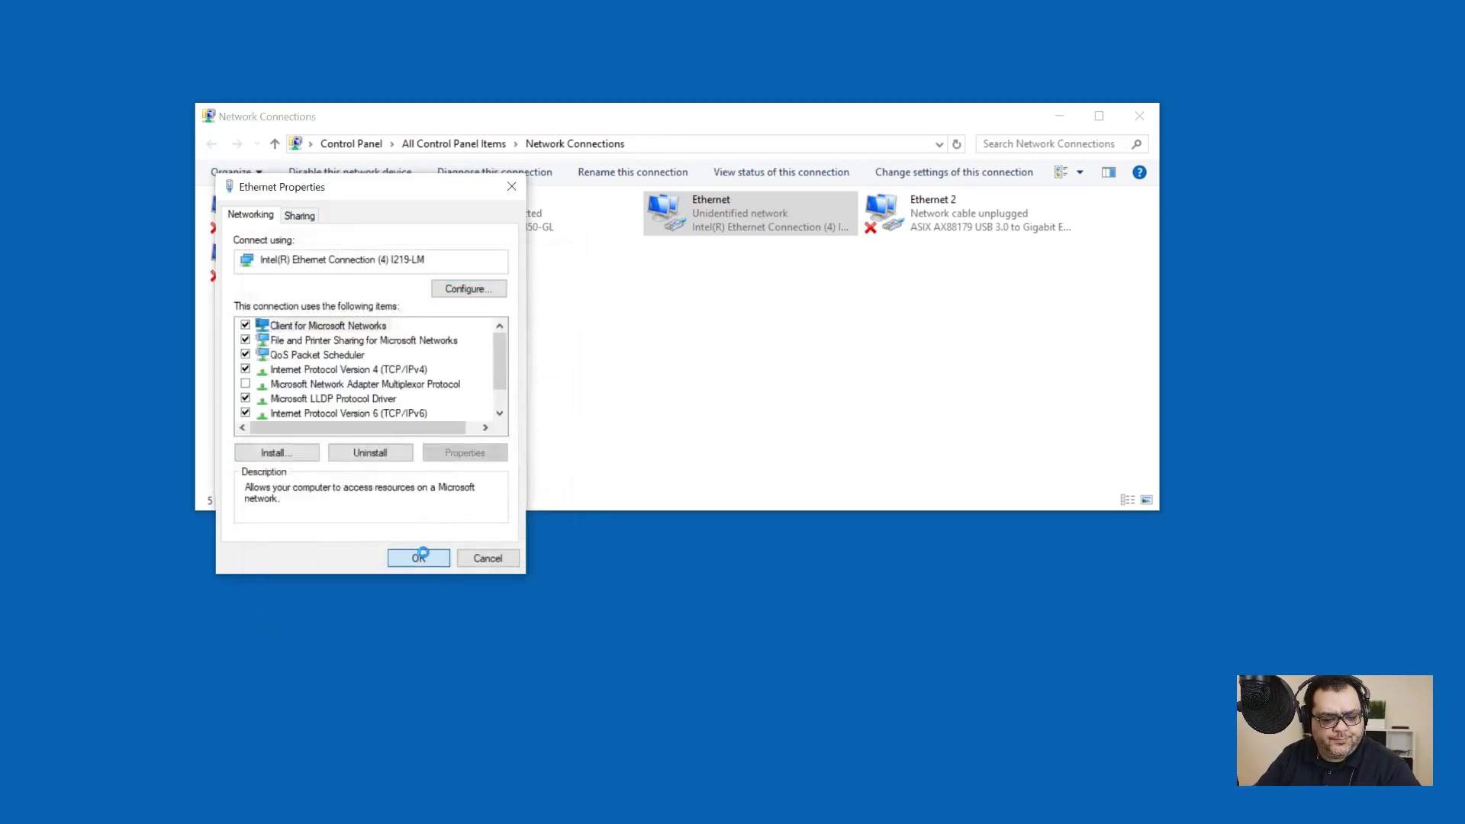
{"action": "left_click", "coordinate": [420, 557]}
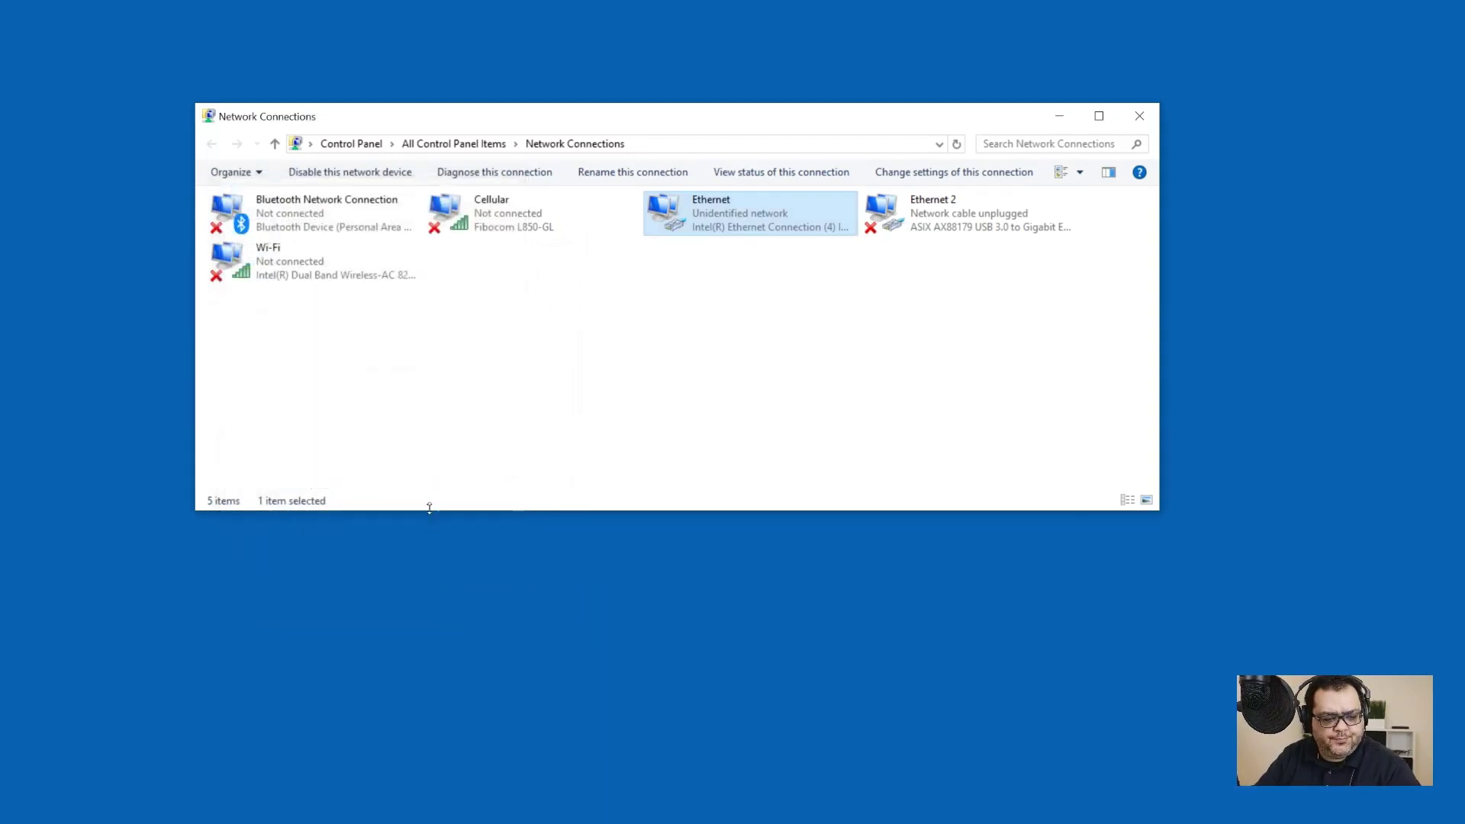
{"action": "left_click", "coordinate": [1154, 83]}
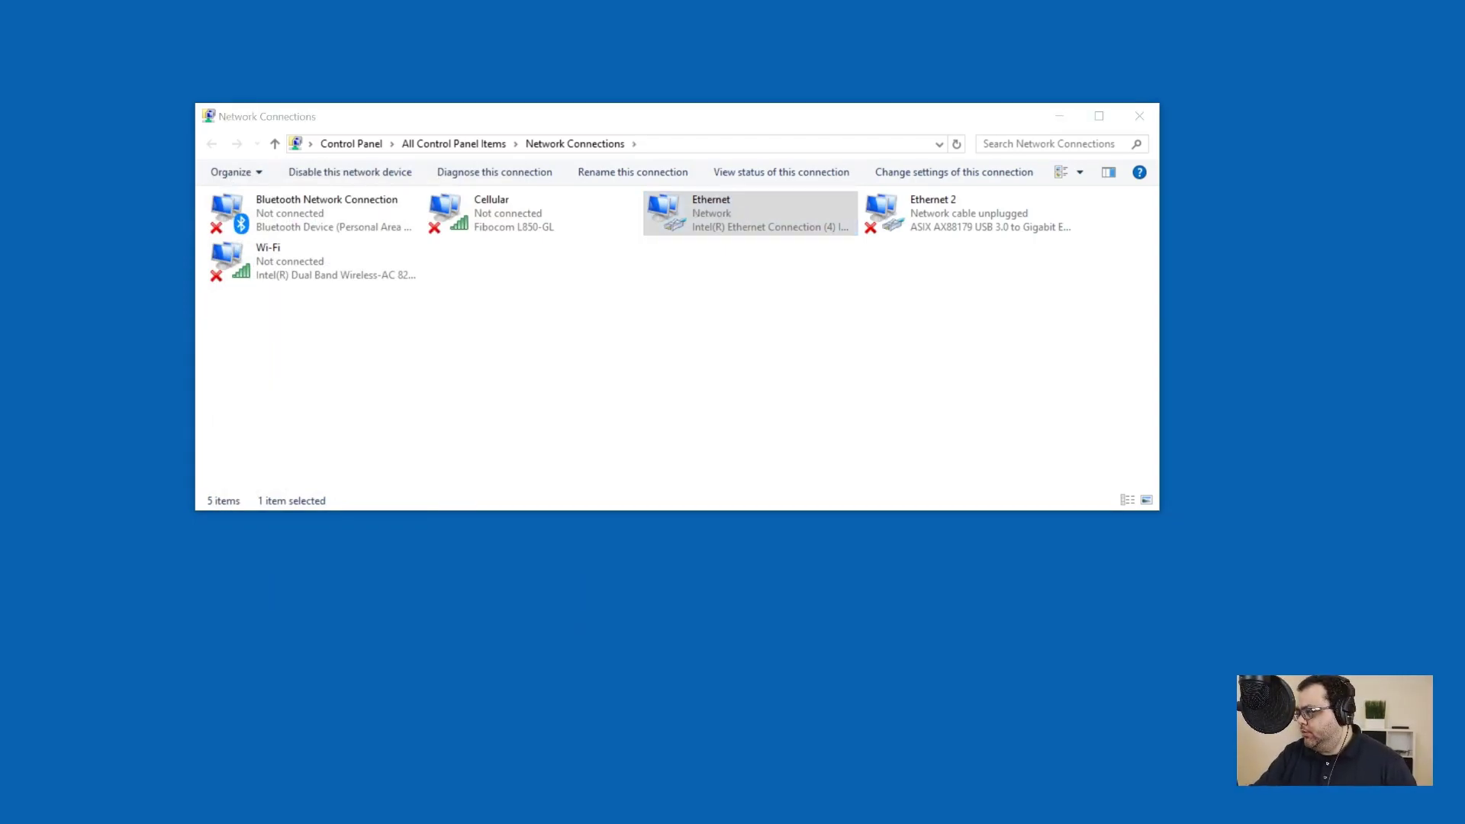
Step: Use nslookup to confirm hqvh1.secnetwork.org resolves to 10.0.51.211
{"action": "left_click_drag", "start_coordinate": [446, 395], "coordinate": [750, 341]}
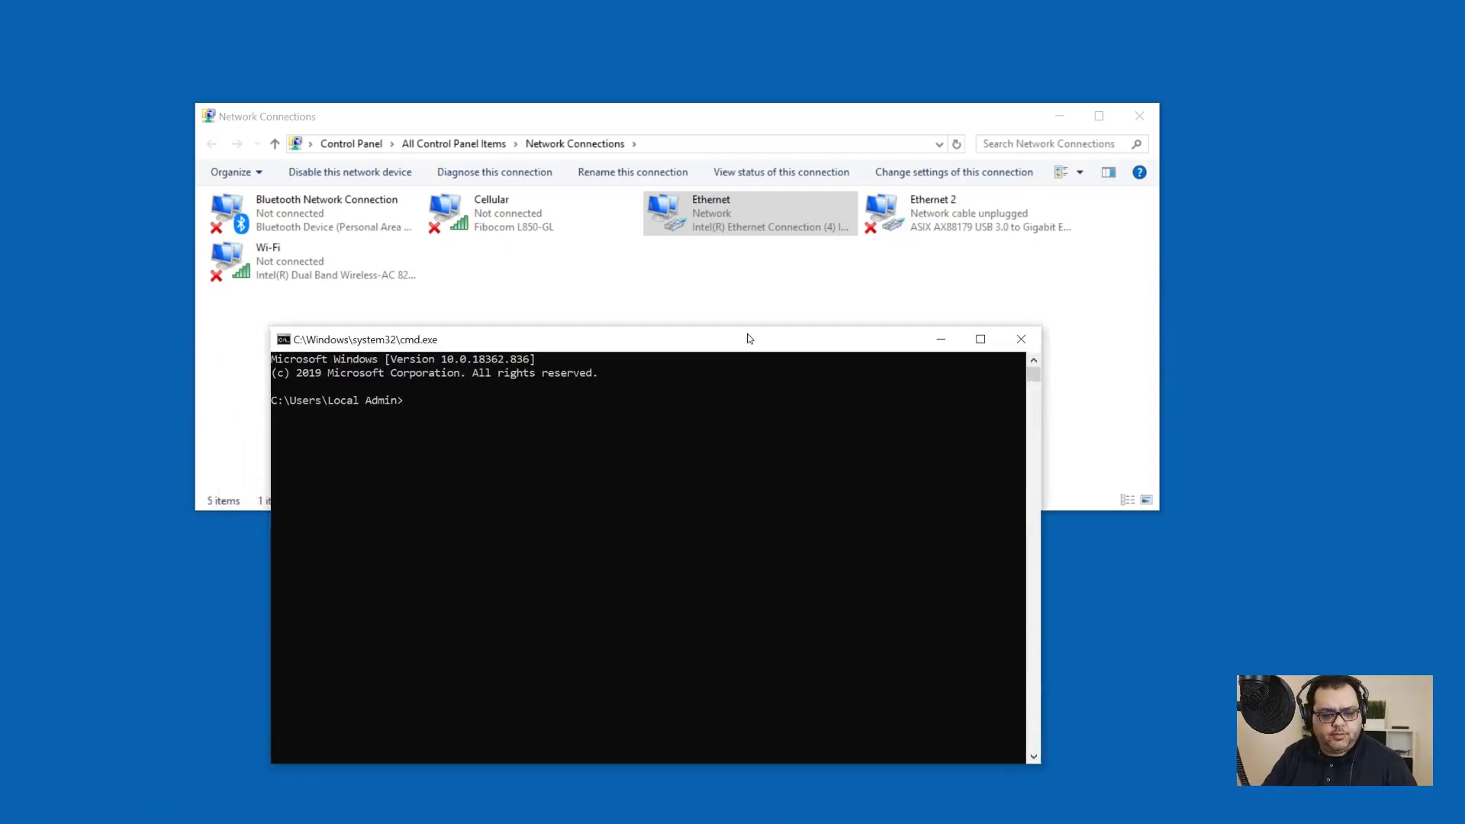
{"action": "type", "text": "nslookup"}
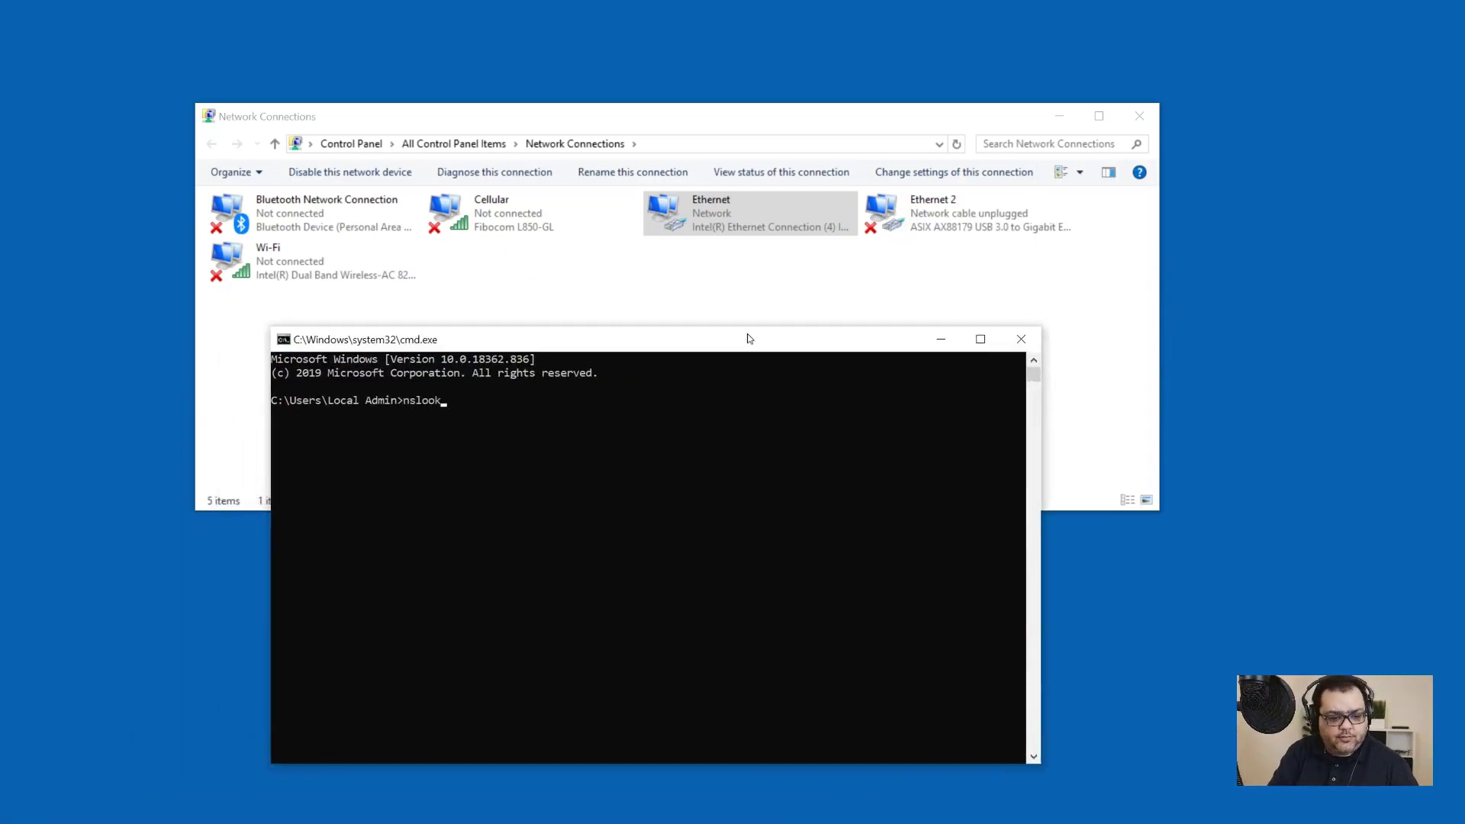
{"action": "key", "text": "Return"}
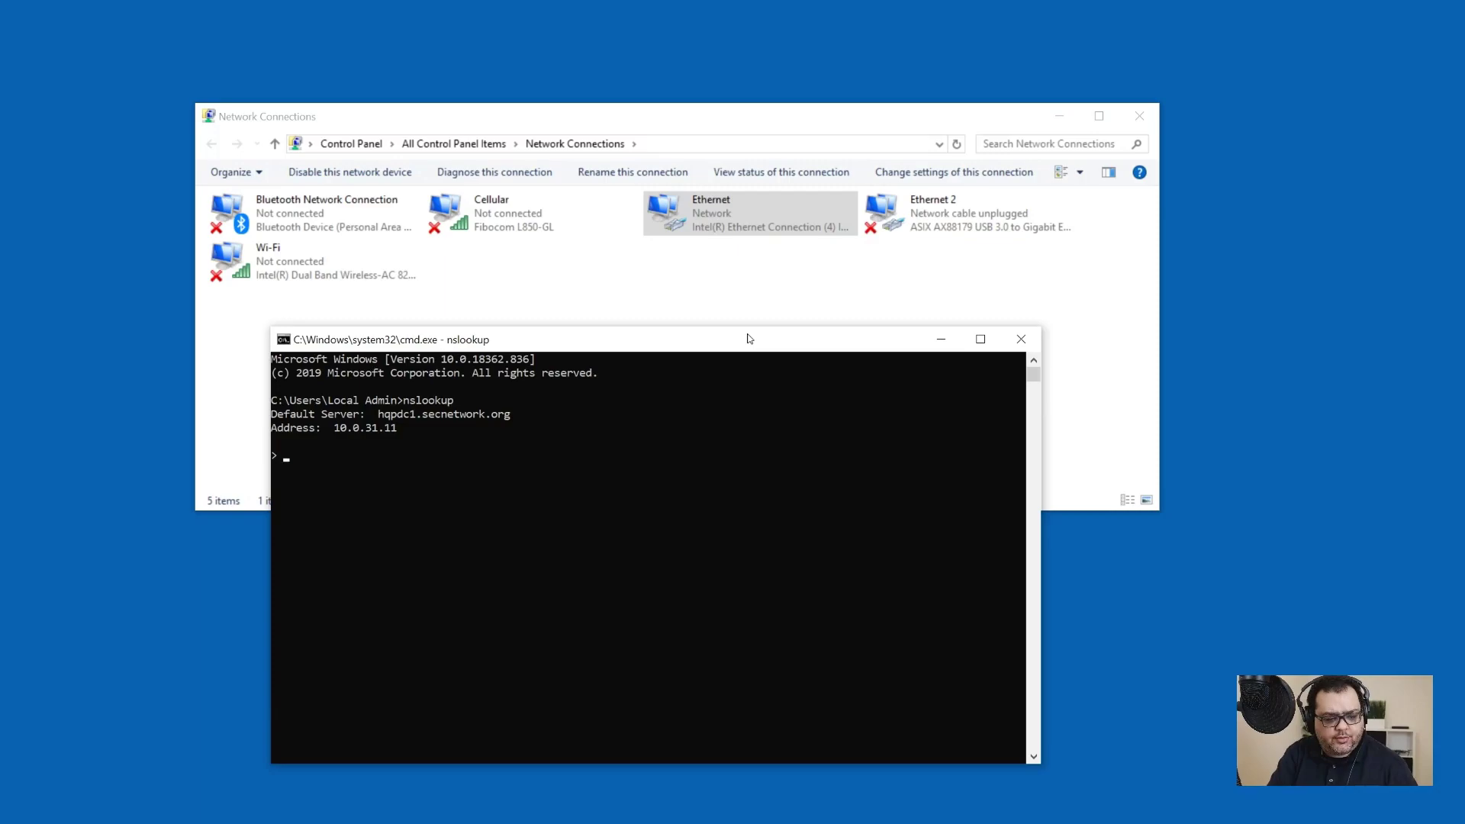
{"action": "type", "text": "vh"}
{"action": "key", "text": "BackSpace"}
{"action": "key", "text": "BackSpace"}
{"action": "type", "text": "hqvh1.secnetwork.or"}
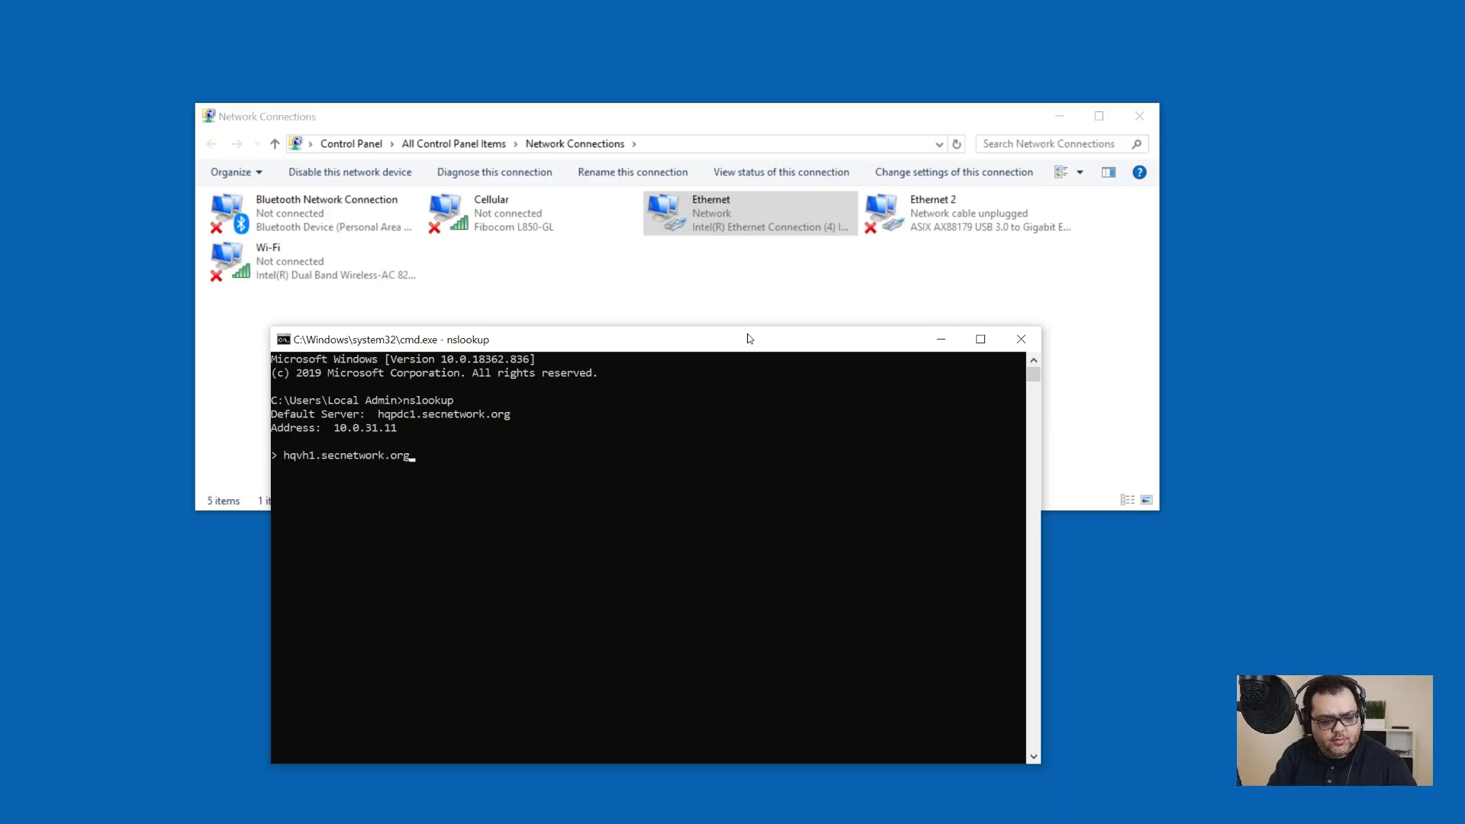
{"action": "type", "text": "g"}
{"action": "key", "text": "Return"}
Step: Exit nslookup and the command prompt, and close Network Connections
{"action": "type", "text": "exit"}
{"action": "key", "text": "Return"}
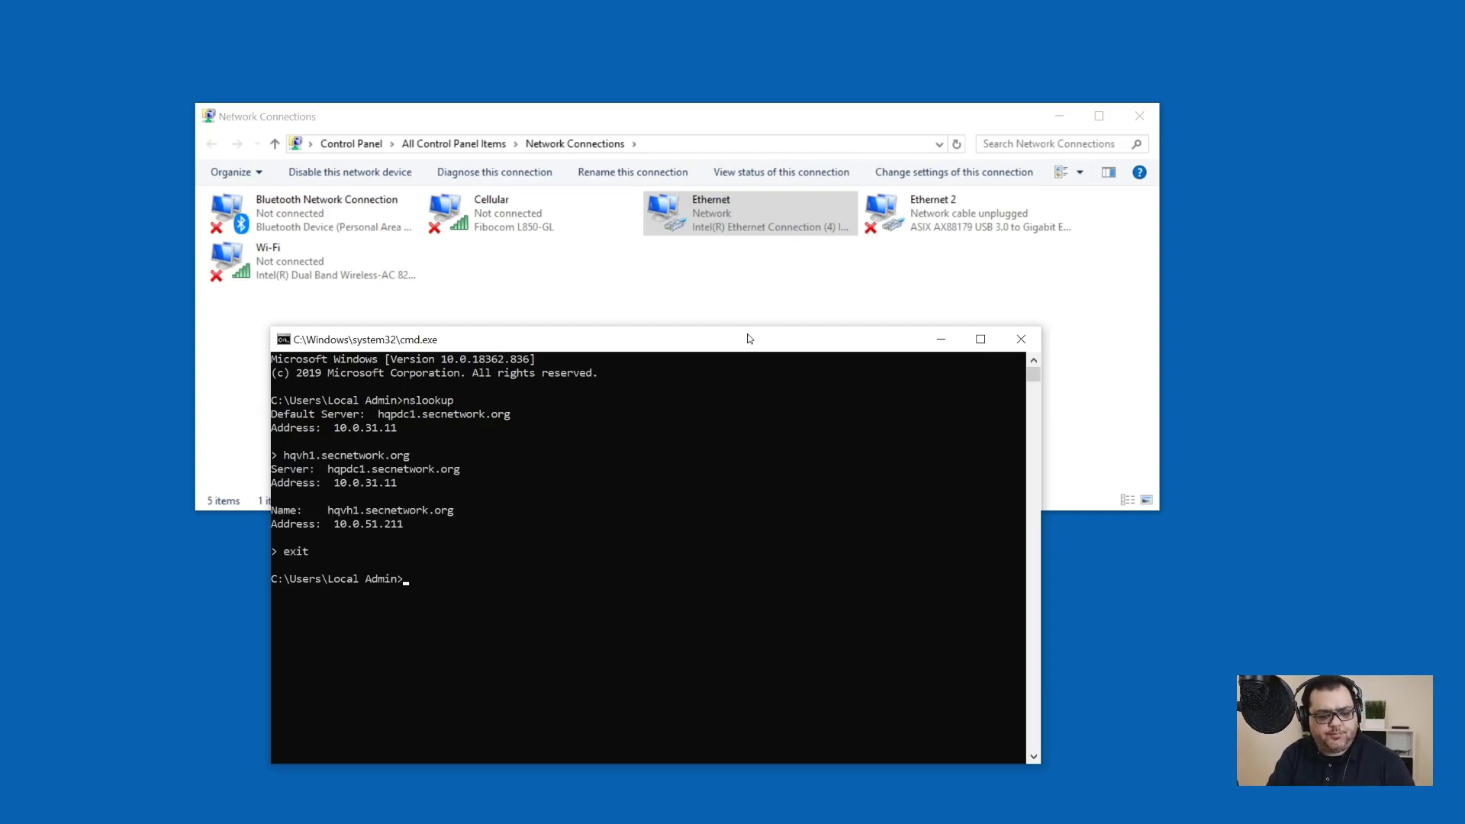
{"action": "type", "text": "exit"}
{"action": "key", "text": "Return"}
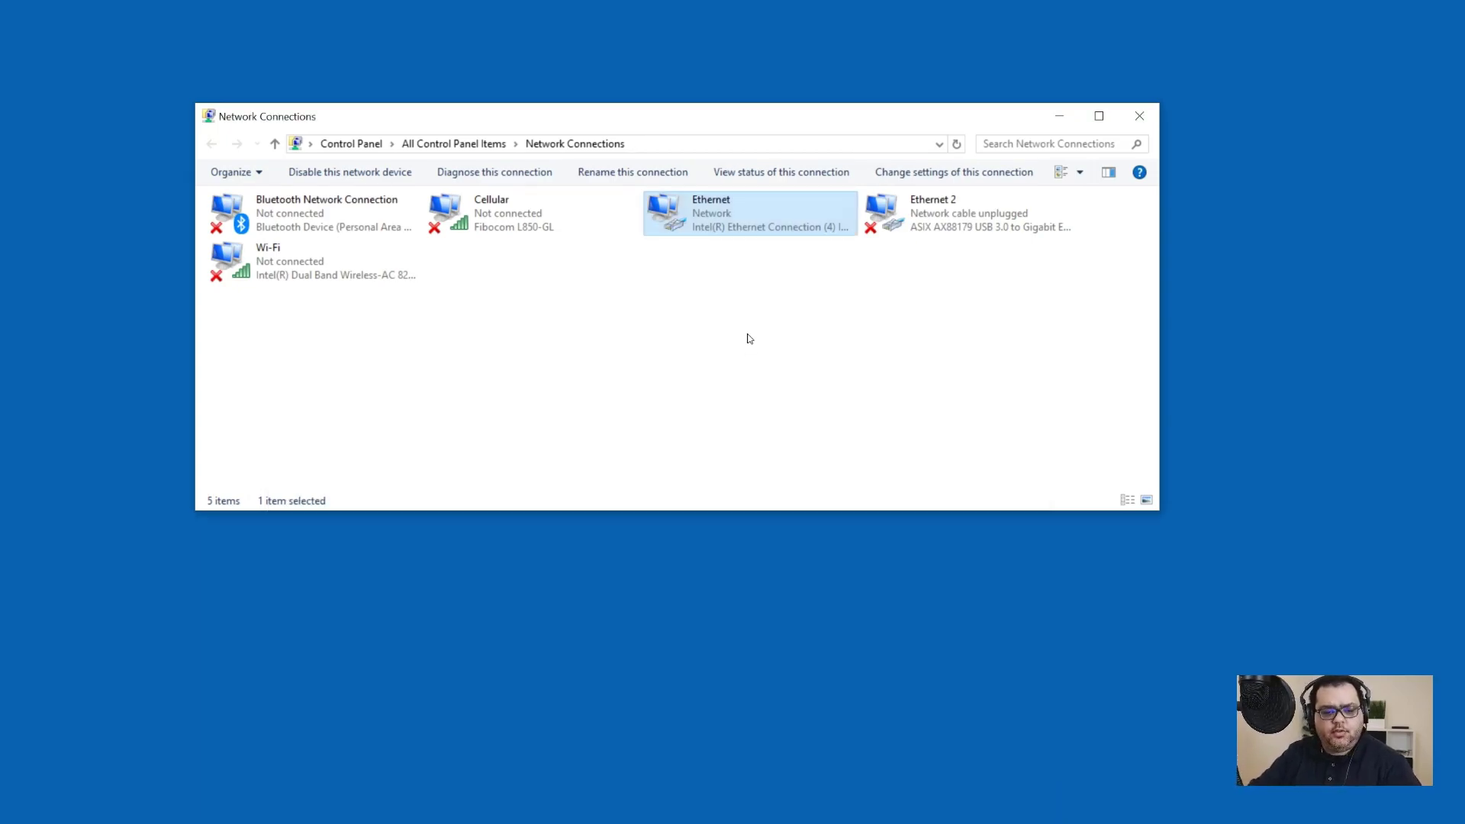
{"action": "left_click", "coordinate": [1137, 116]}
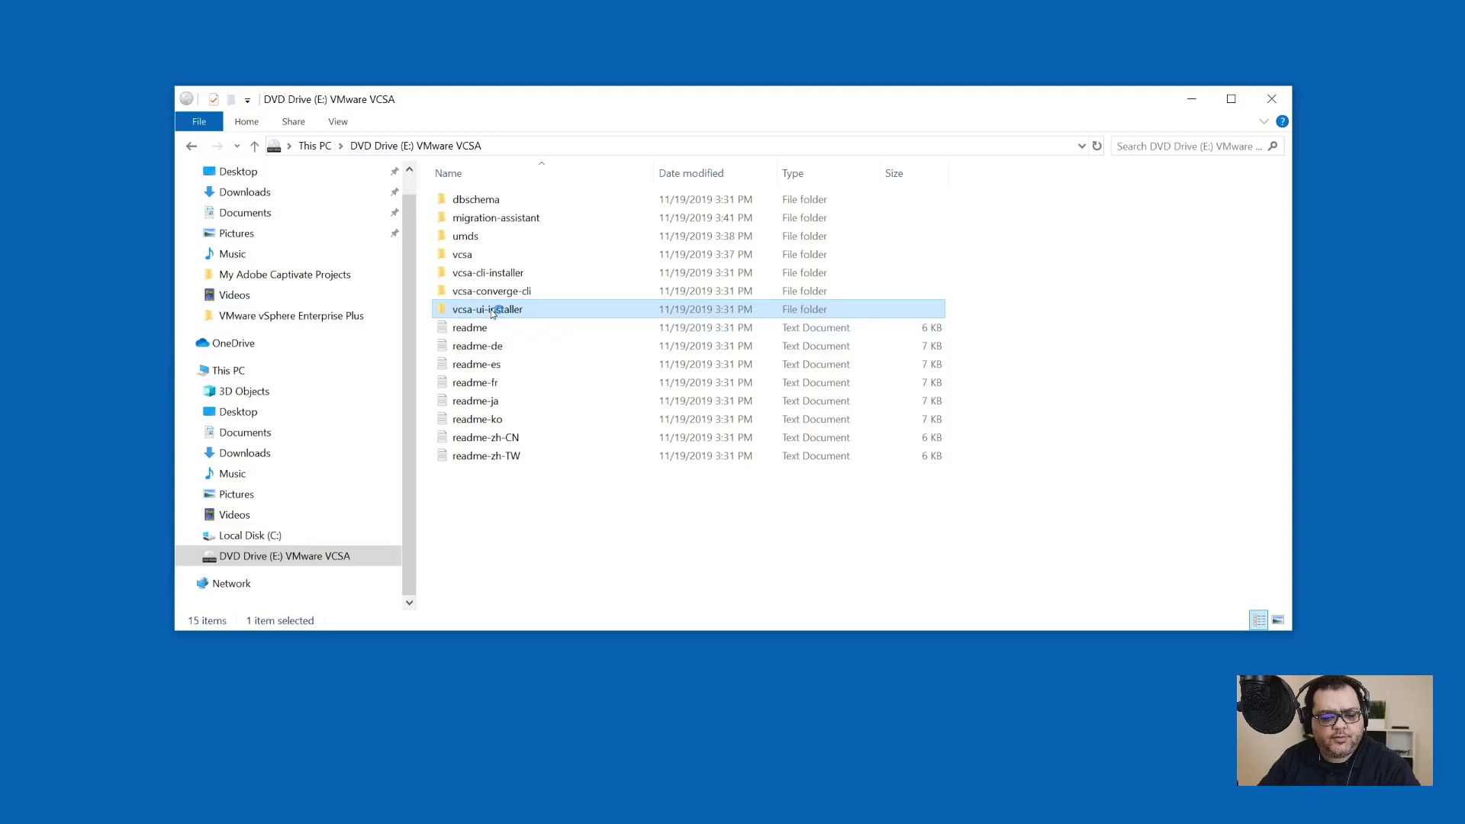
Step: Run the installer from the vcsa-ui-installer\win32 folder on the VCSA drive
{"action": "double_click", "coordinate": [493, 310]}
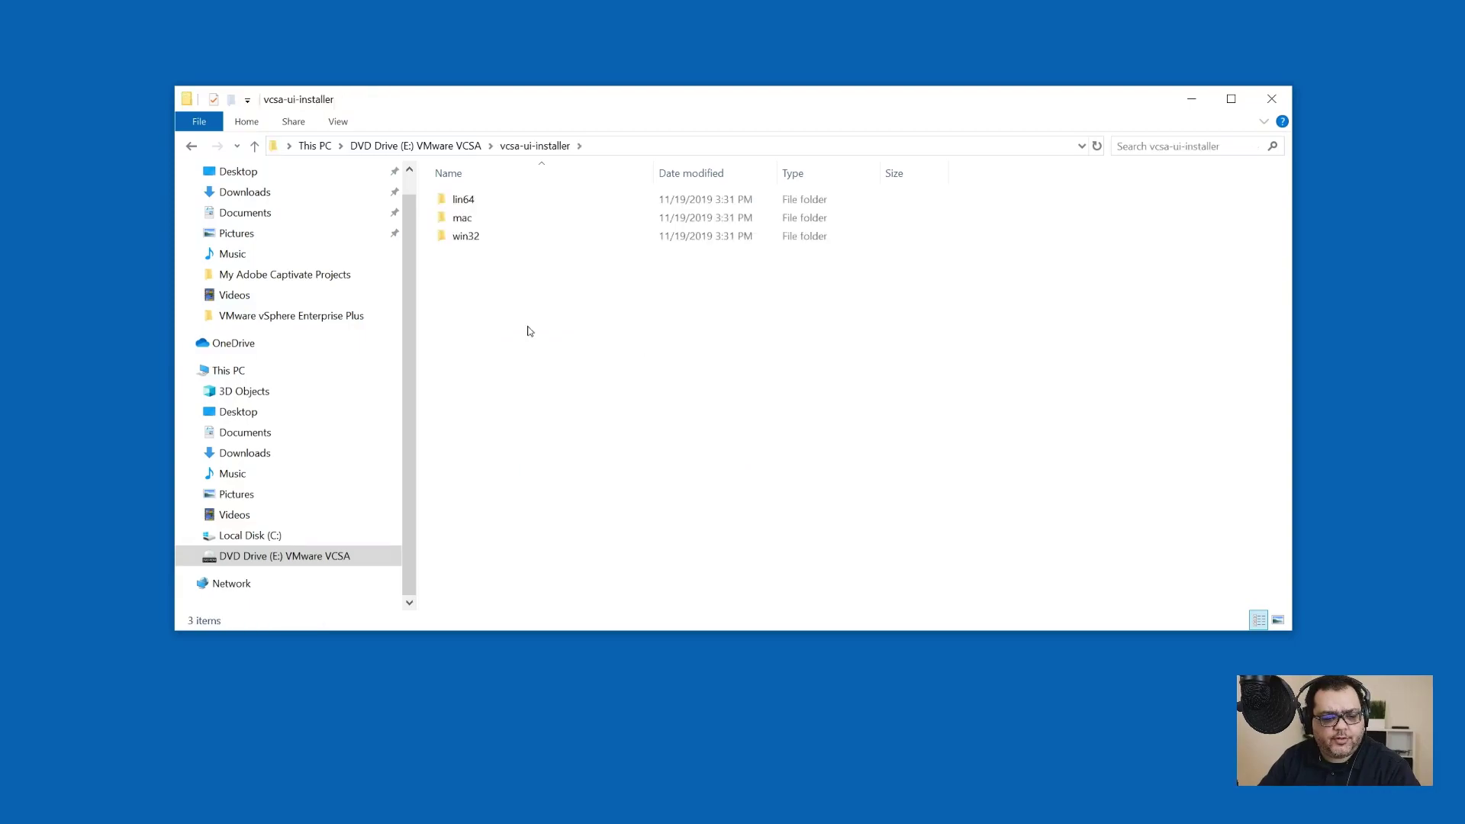
{"action": "double_click", "coordinate": [507, 239]}
{"action": "scroll", "coordinate": [521, 372], "scroll_direction": "down", "scroll_amount": 7}
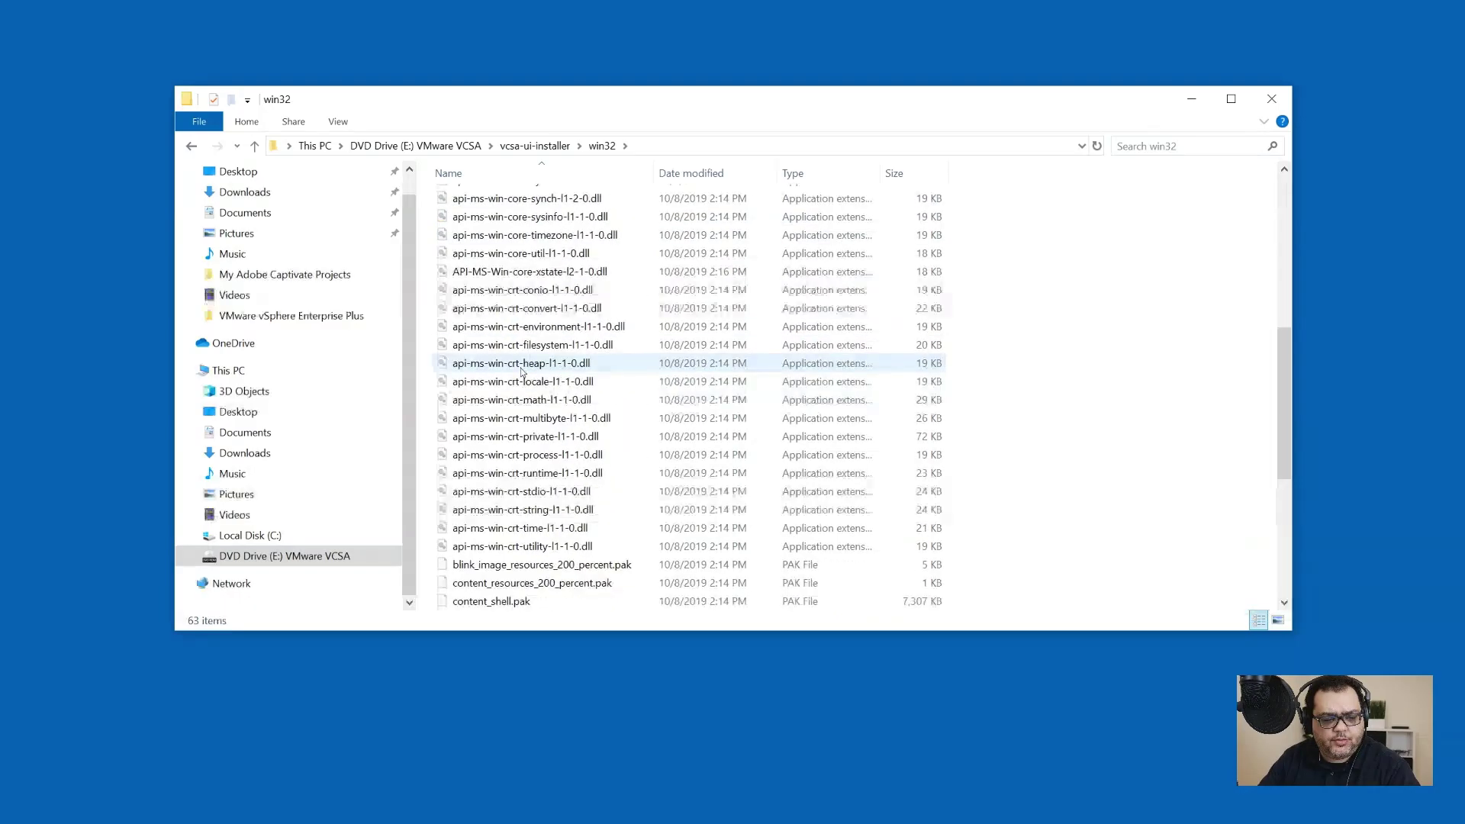
{"action": "scroll", "coordinate": [522, 372], "scroll_direction": "down", "scroll_amount": 5}
{"action": "left_click", "coordinate": [456, 401]}
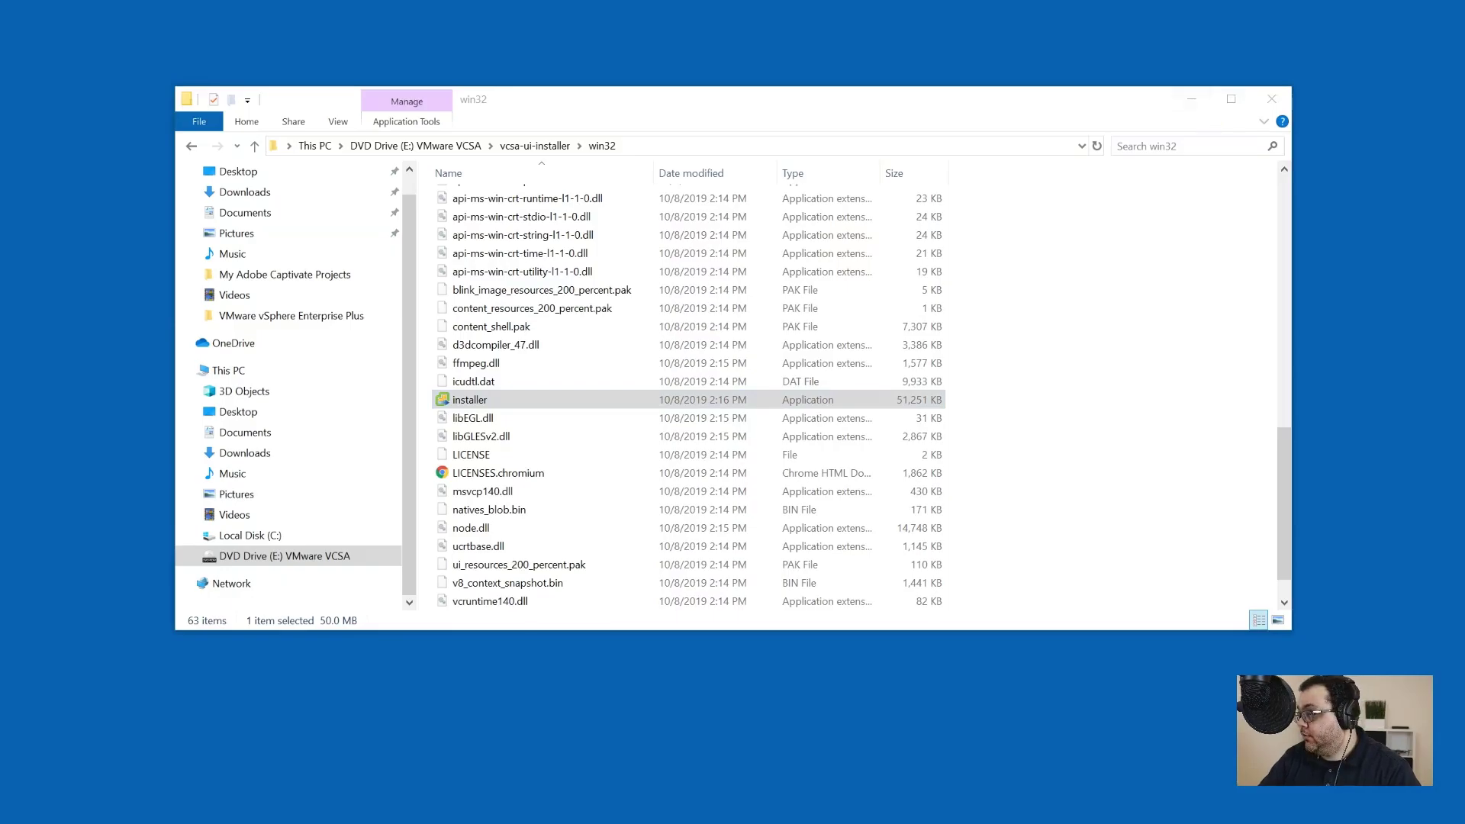
Step: Maximize the vCenter installer and begin a new Install at Stage 1
{"action": "left_click_drag", "start_coordinate": [285, 141], "coordinate": [1008, 5]}
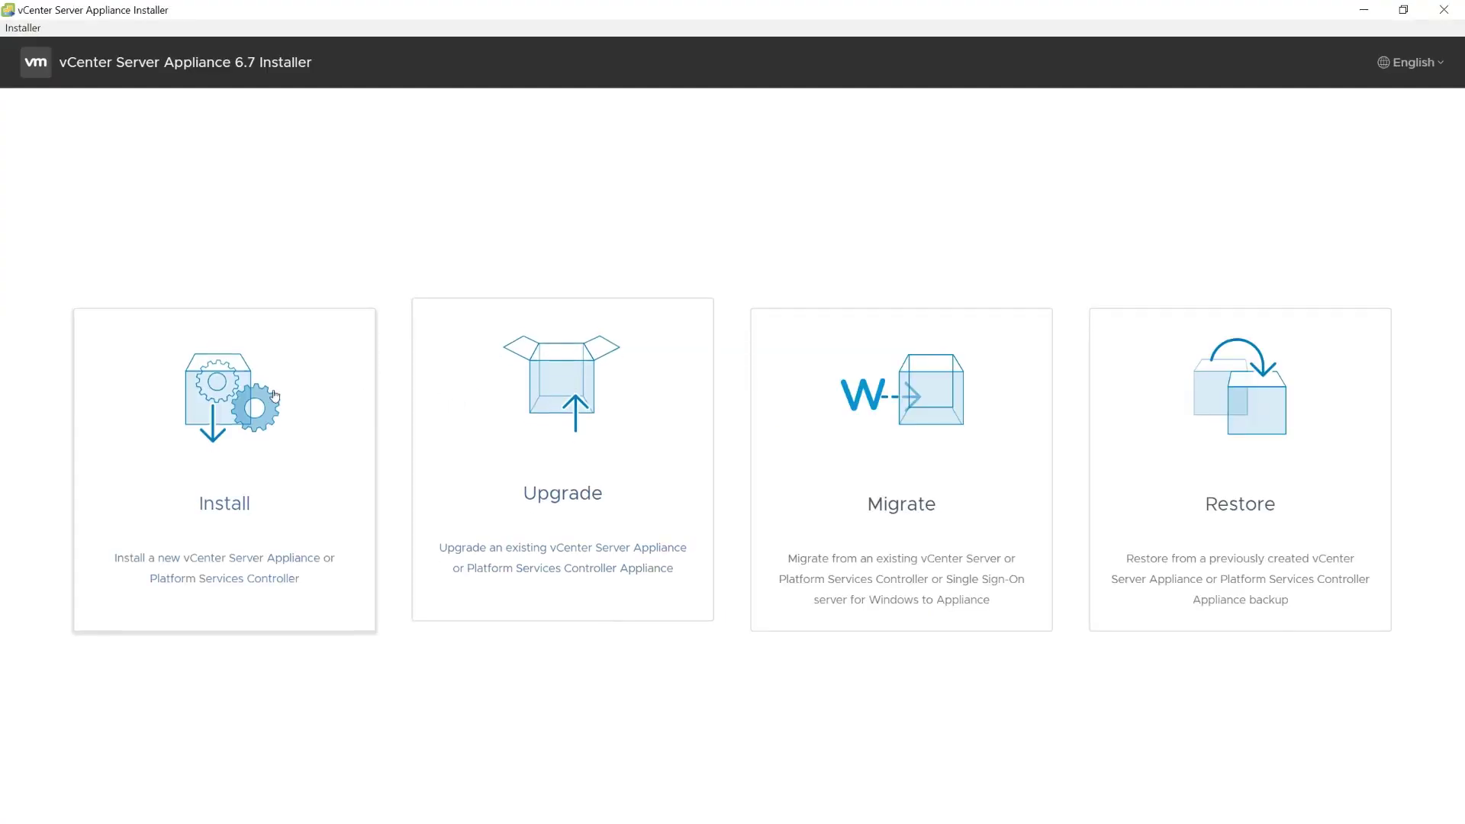
{"action": "left_click", "coordinate": [240, 396]}
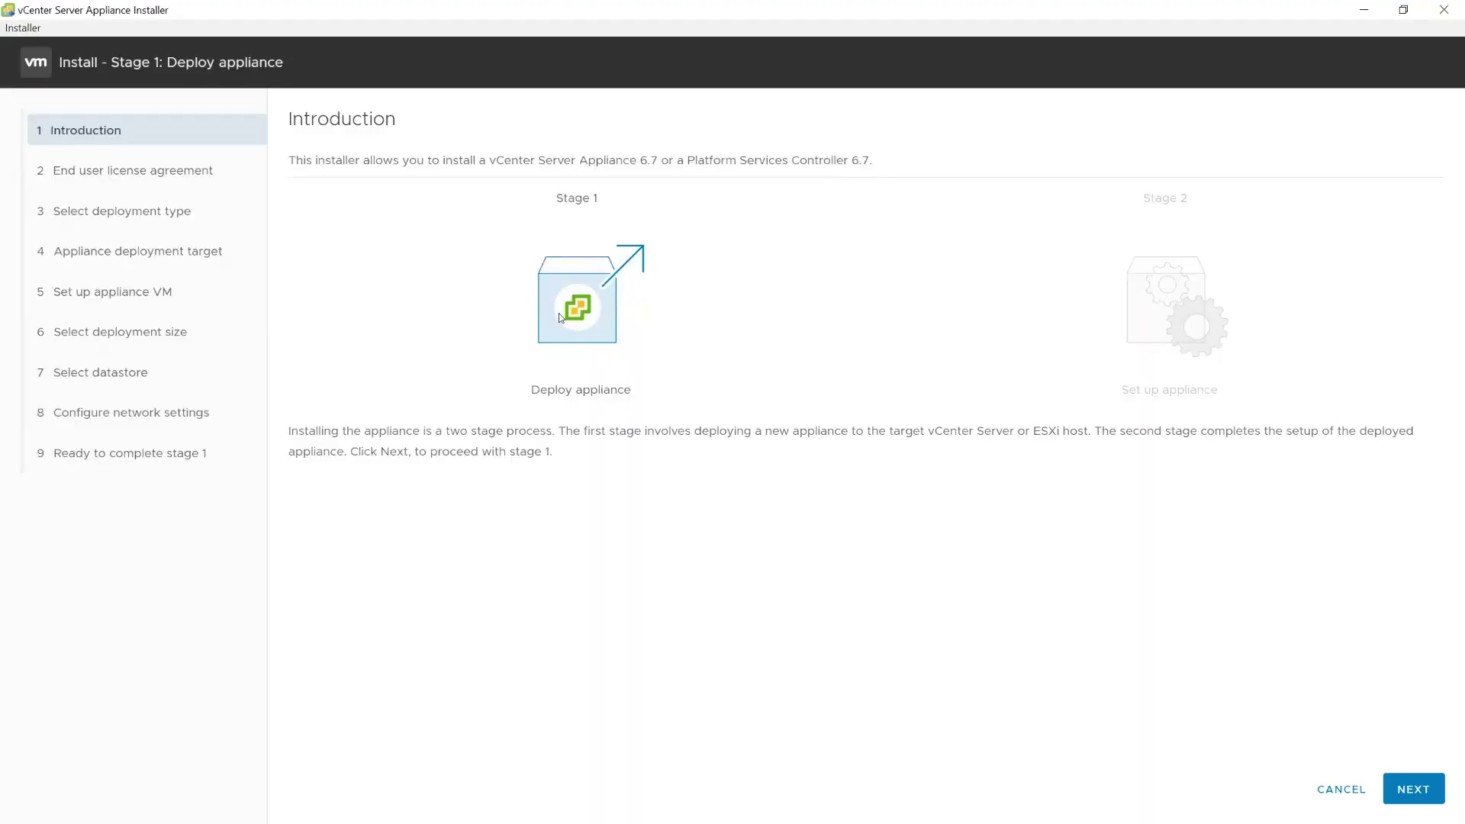
{"action": "left_click", "coordinate": [1412, 788]}
Step: Accept the license agreement and keep the embedded deployment type
{"action": "left_click", "coordinate": [294, 463]}
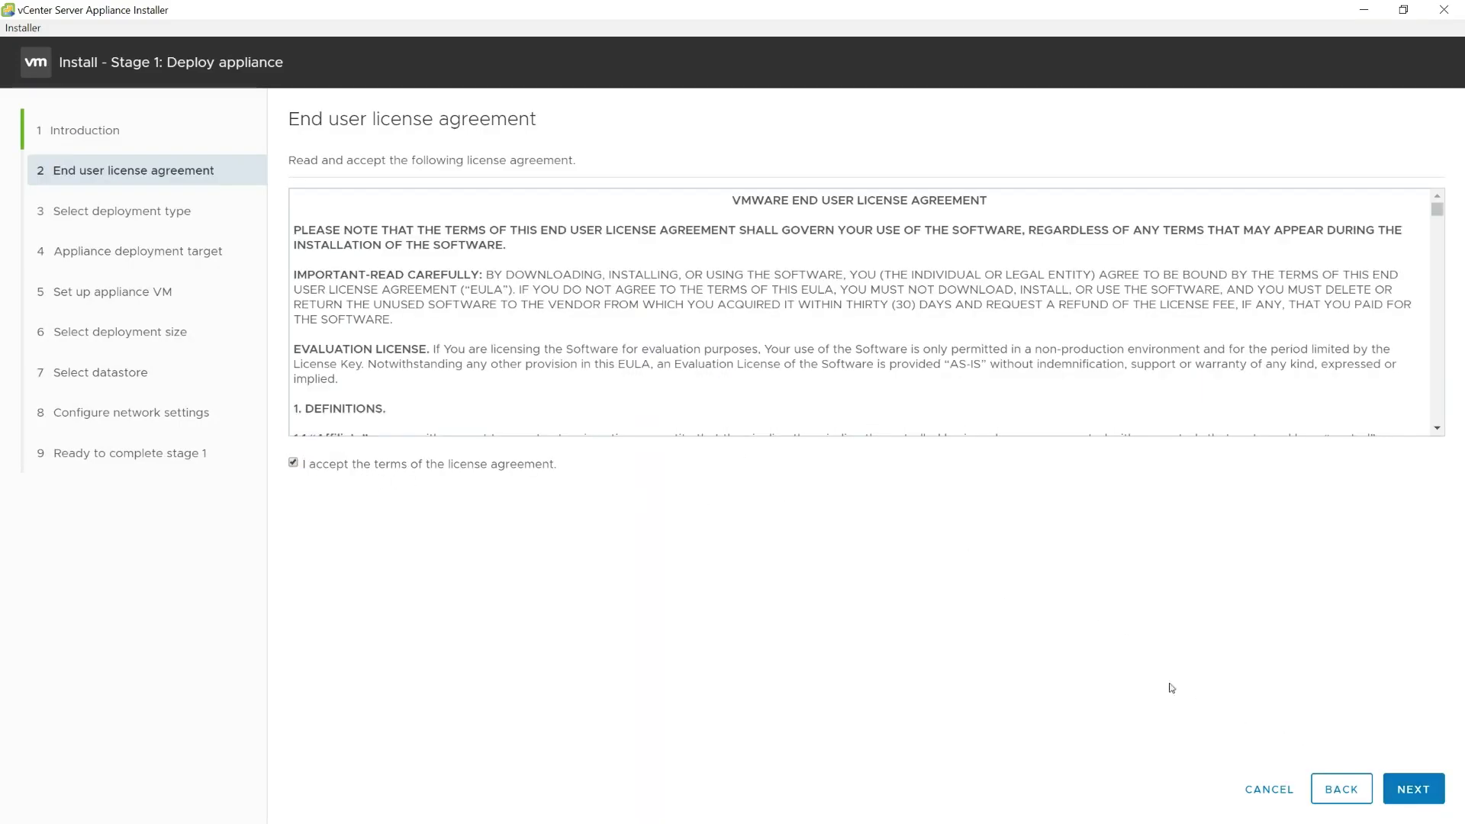
{"action": "left_click", "coordinate": [1417, 786]}
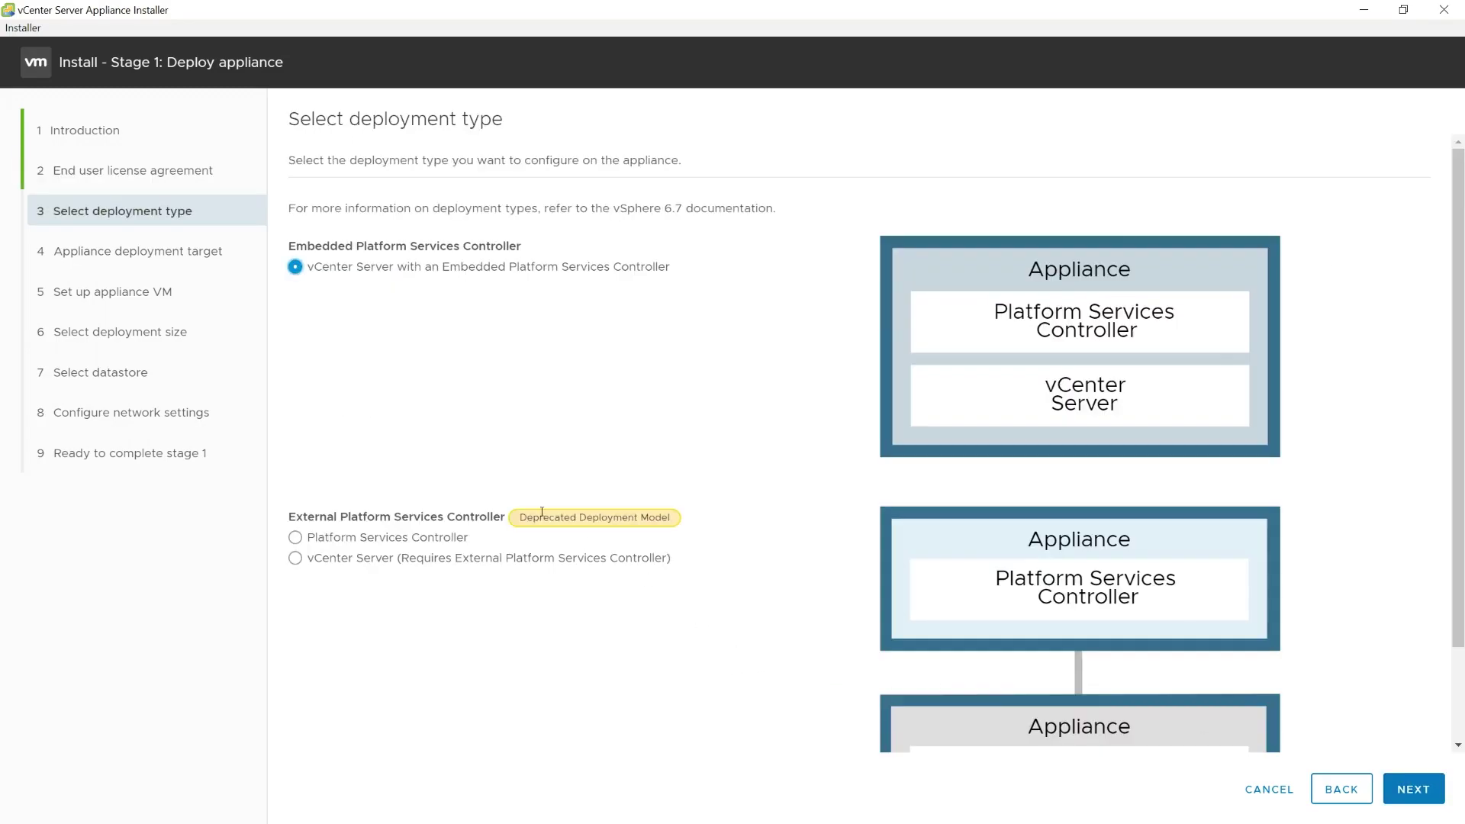
{"action": "left_click", "coordinate": [1412, 794]}
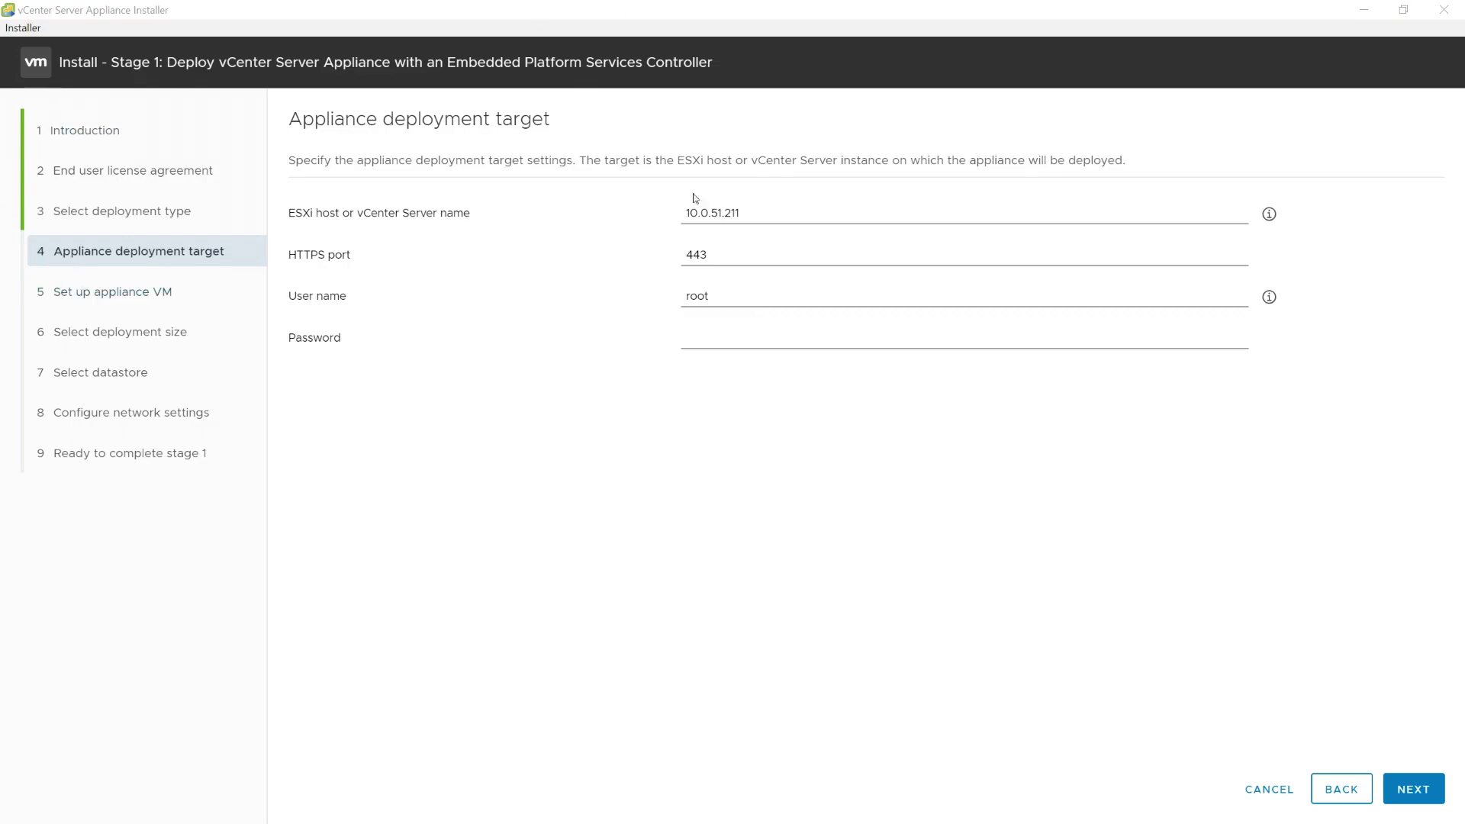
Step: Target ESXi host 10.0.51.211 with the root password and accept its certificate
{"action": "left_click", "coordinate": [856, 339]}
{"action": "key", "text": "ctrl+v"}
{"action": "left_click", "coordinate": [1408, 795]}
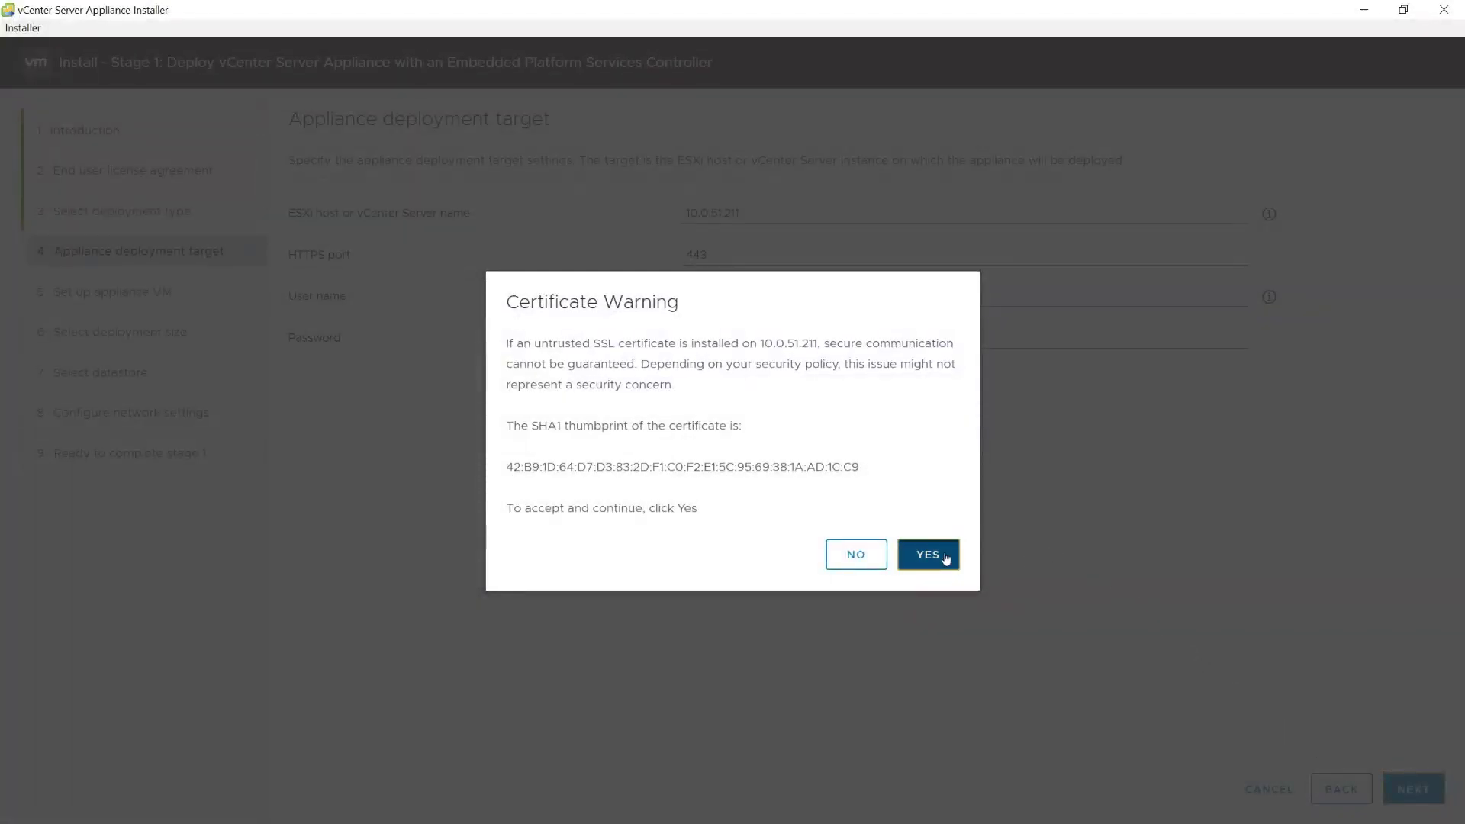
{"action": "left_click", "coordinate": [945, 555]}
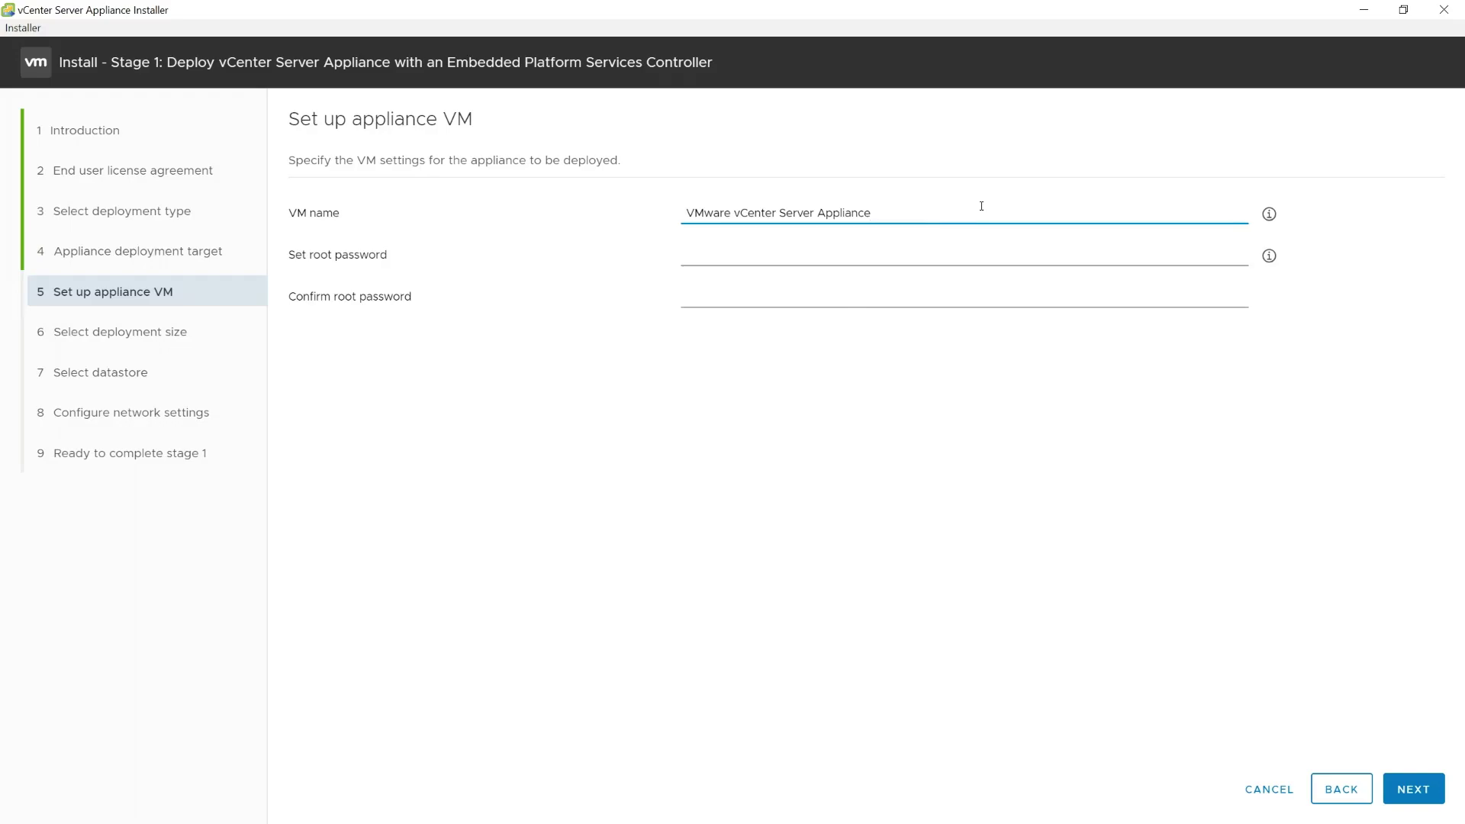
Step: Rename the appliance VM from the default to HQVCA
{"action": "key", "text": "ctrl+a"}
{"action": "key", "text": "BackSpace"}
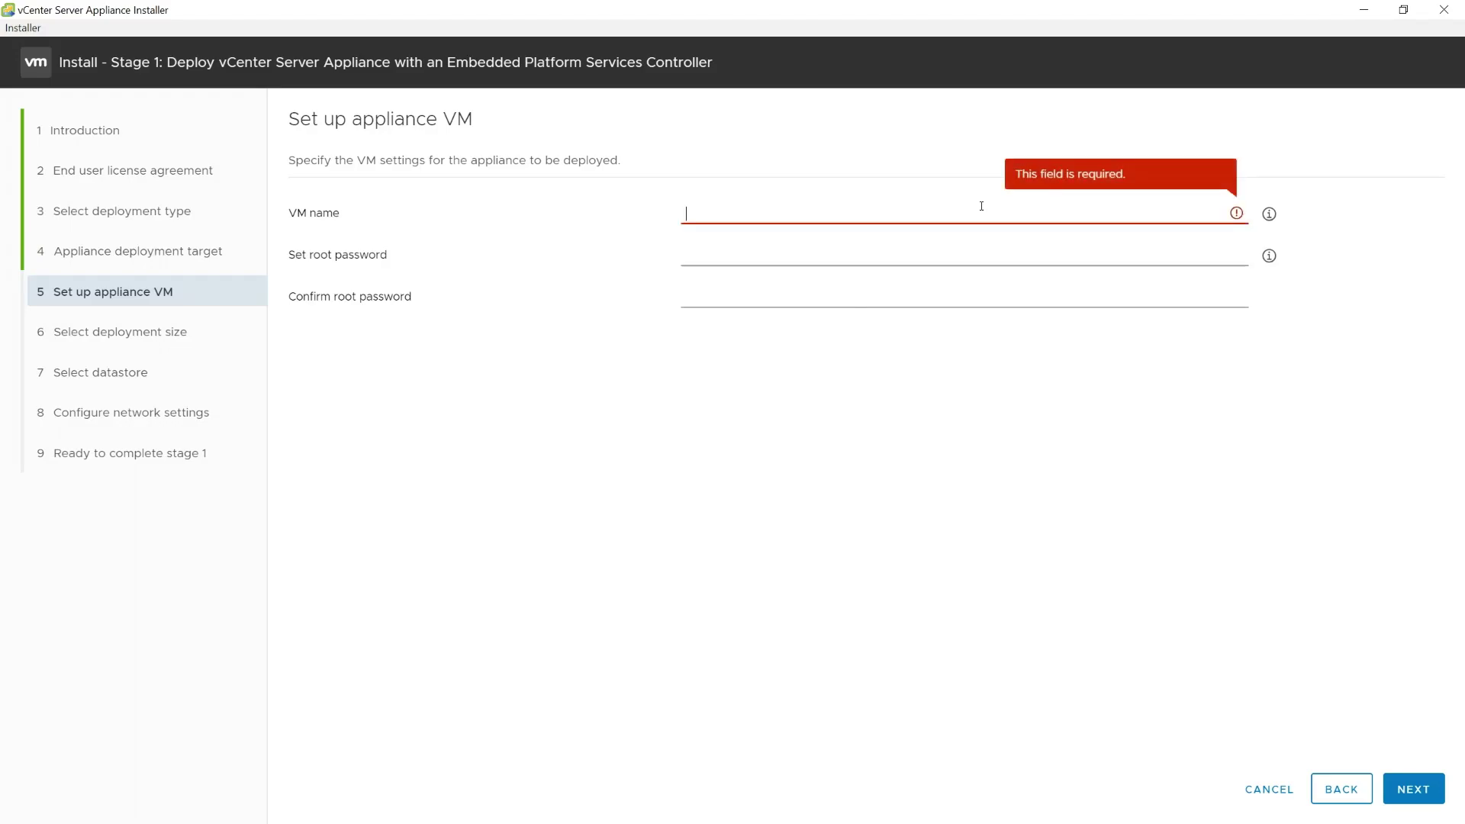
{"action": "type", "text": "HQVCA"}
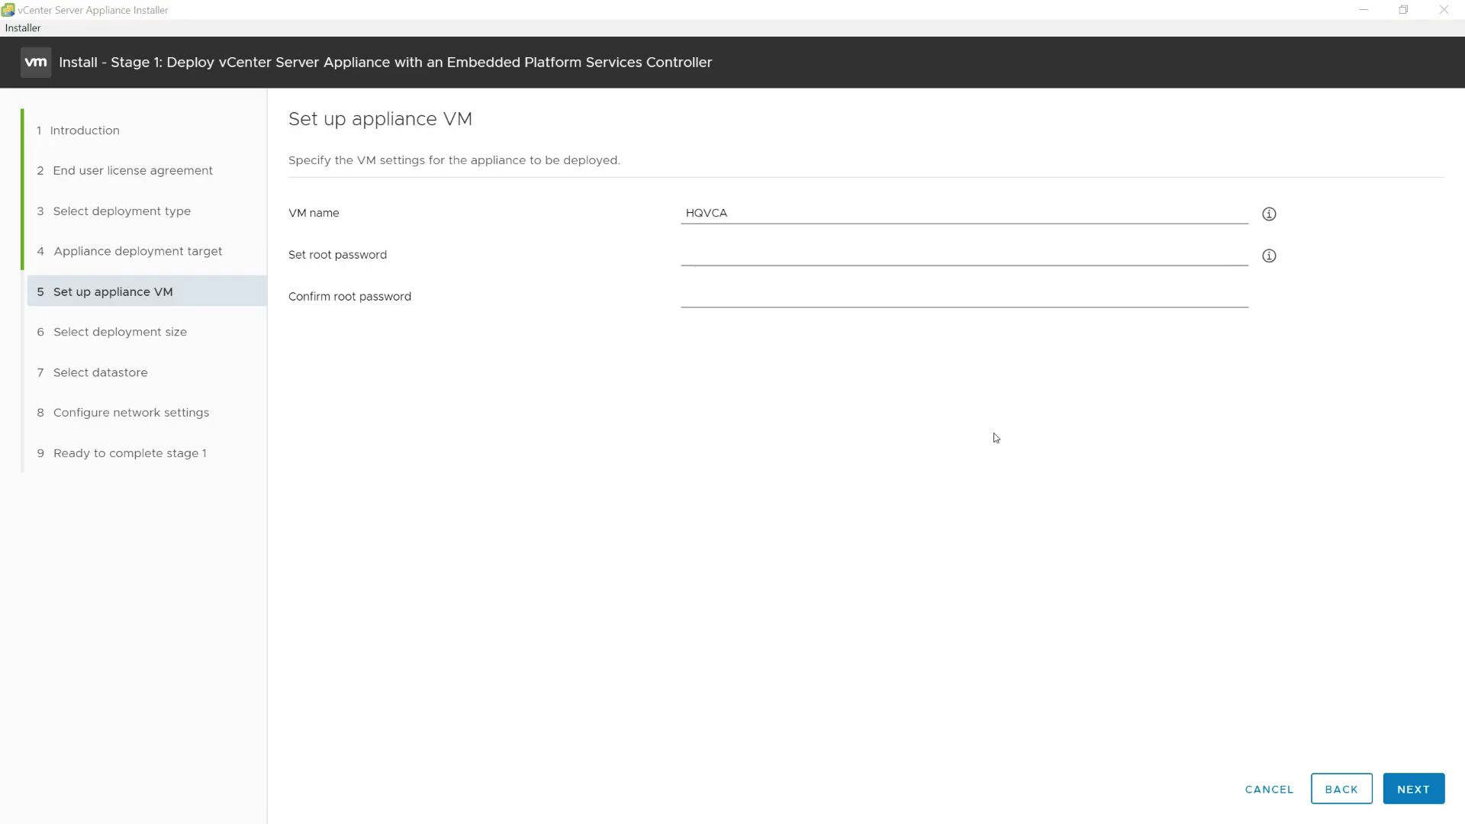
Step: Enter and confirm the appliance root password, then continue to deployment size
{"action": "left_click", "coordinate": [797, 250]}
{"action": "key", "text": "ctrl+v"}
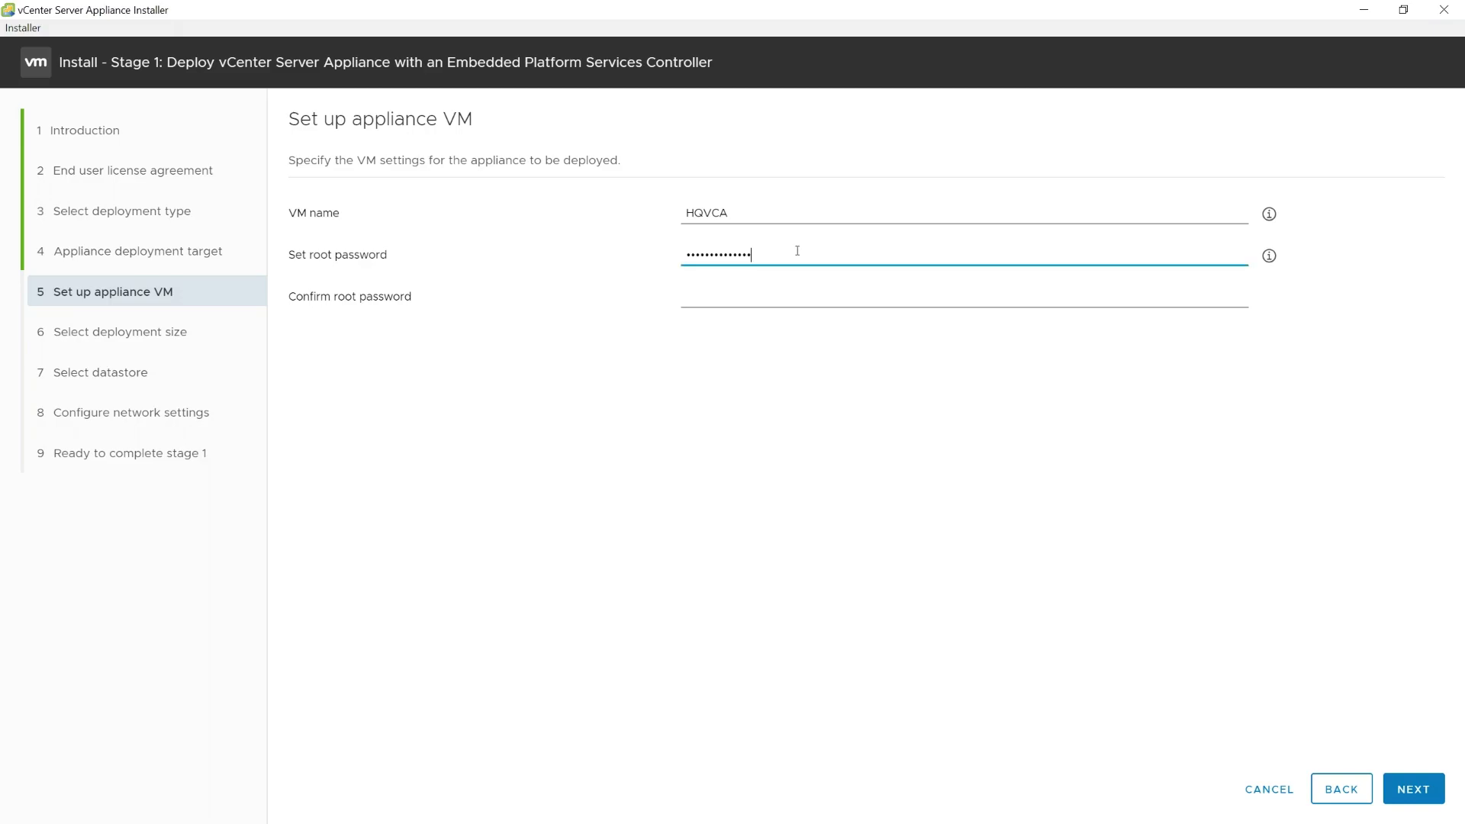
{"action": "left_click", "coordinate": [796, 298]}
{"action": "key", "text": "ctrl+v"}
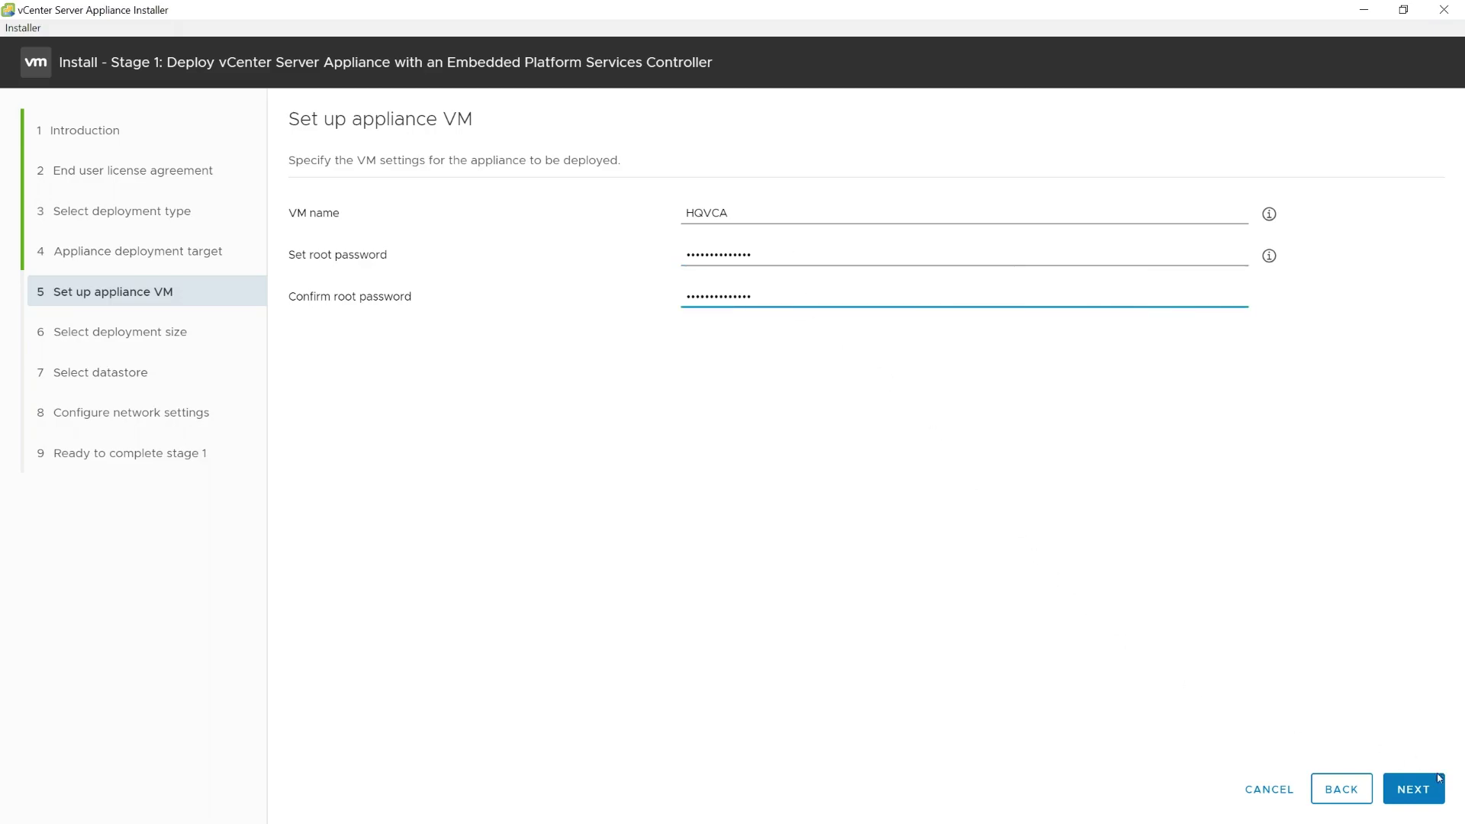
{"action": "left_click", "coordinate": [1432, 786]}
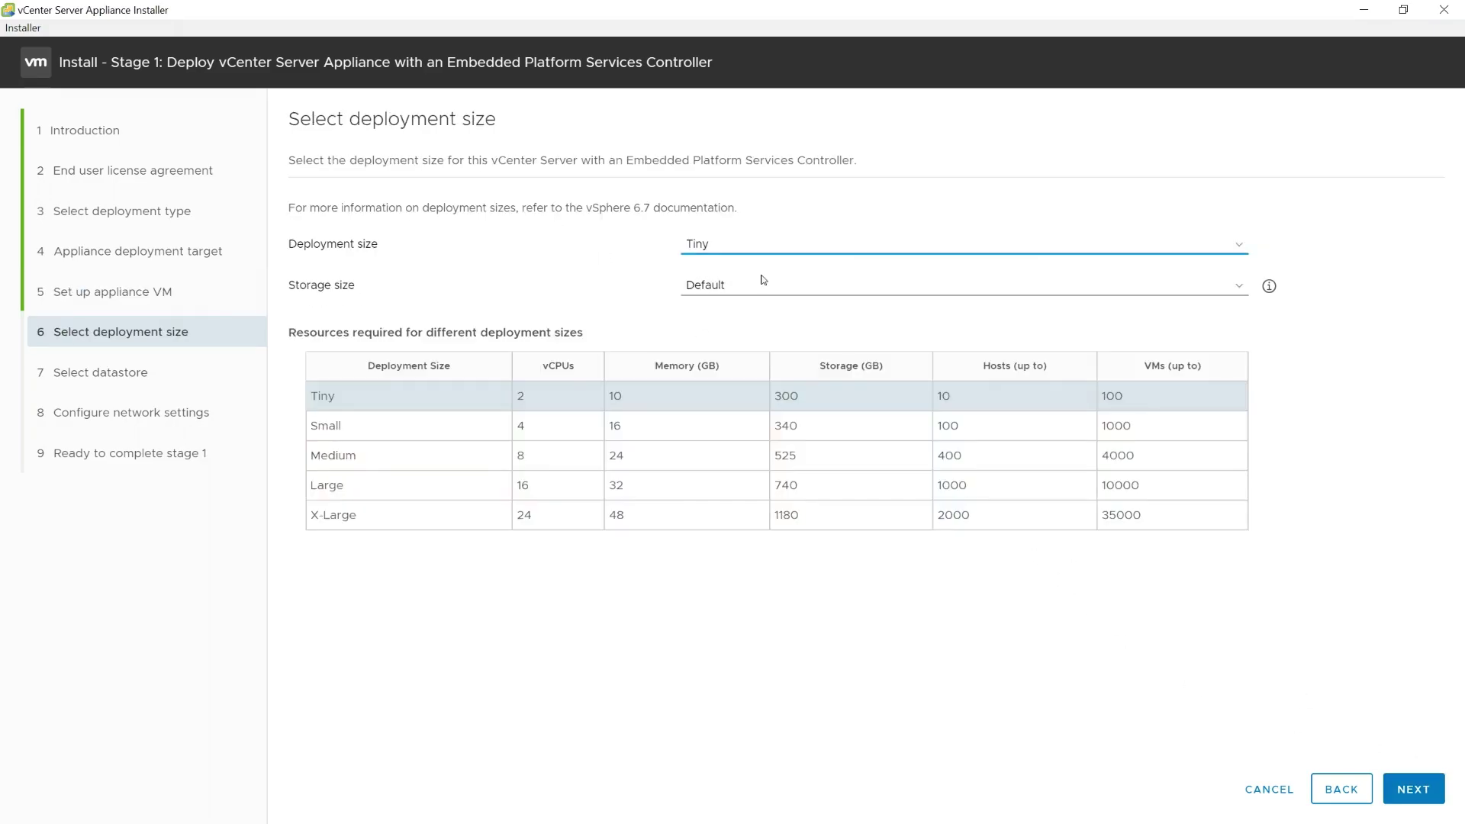
Step: Keep Tiny size and hqvh1_datastore1, choose network SECNET_SRV, and reach the summary
{"action": "left_click", "coordinate": [1410, 790]}
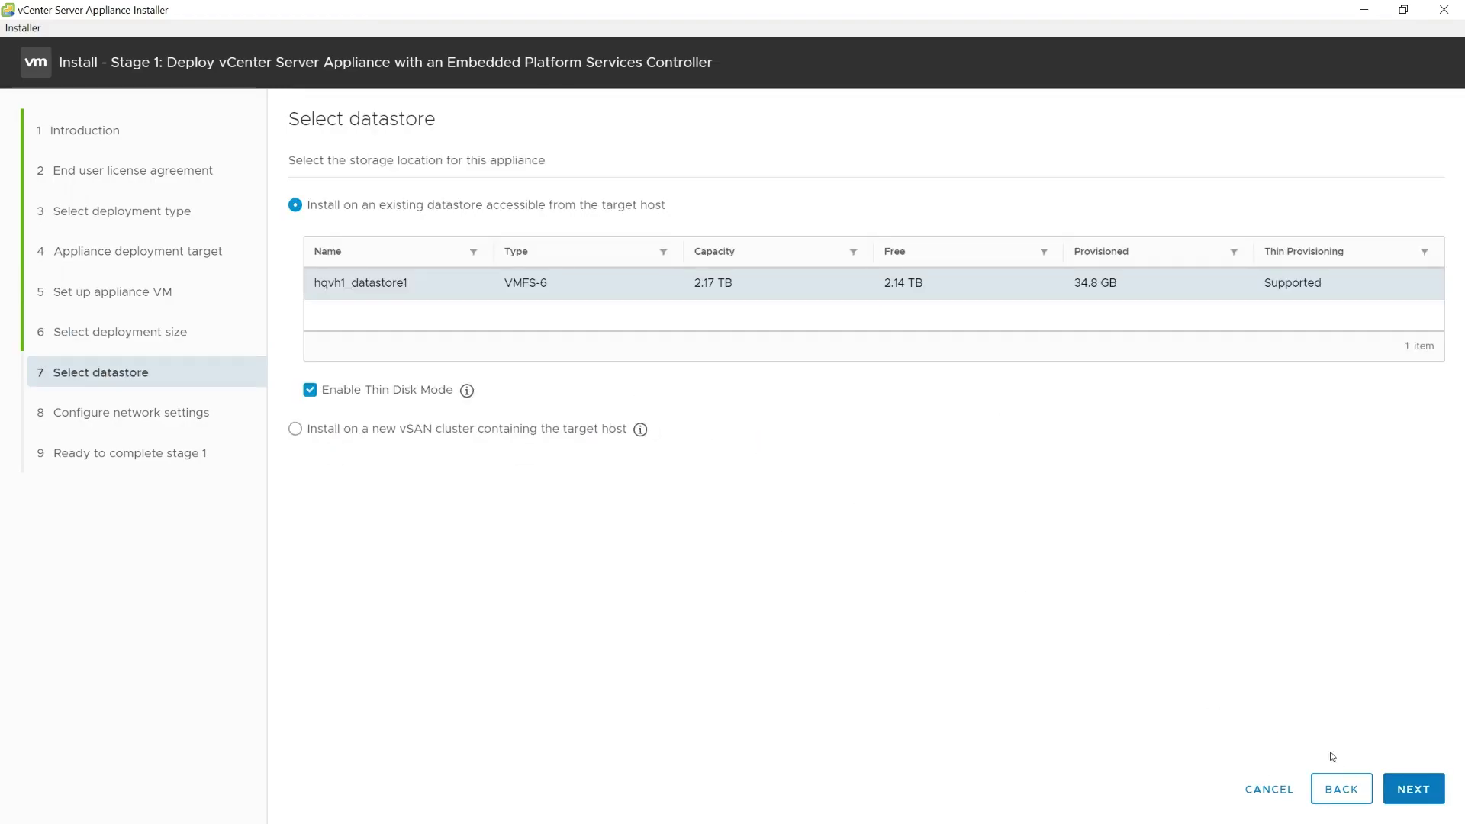
{"action": "left_click", "coordinate": [1427, 799]}
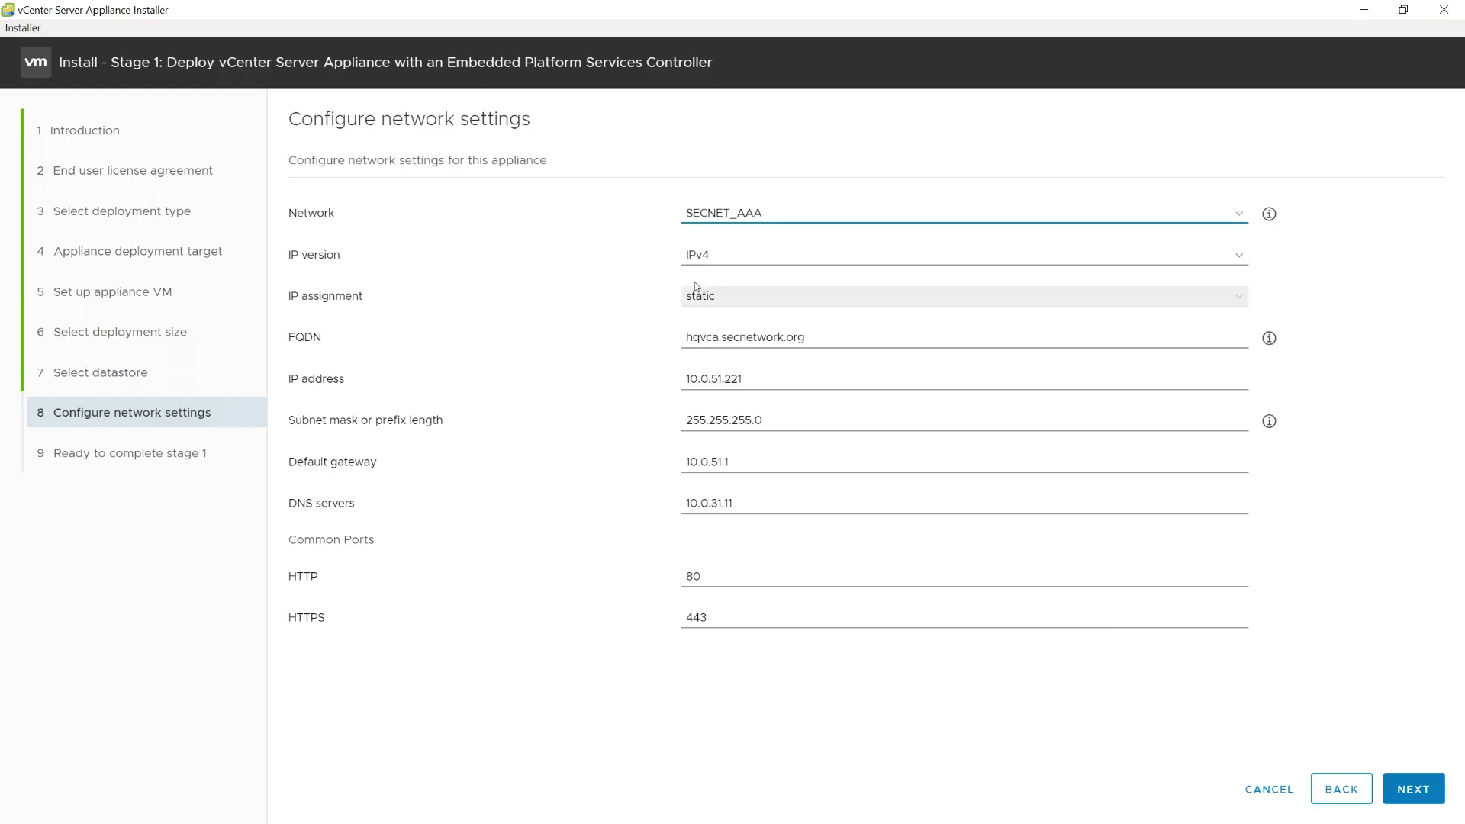
{"action": "left_click", "coordinate": [760, 212]}
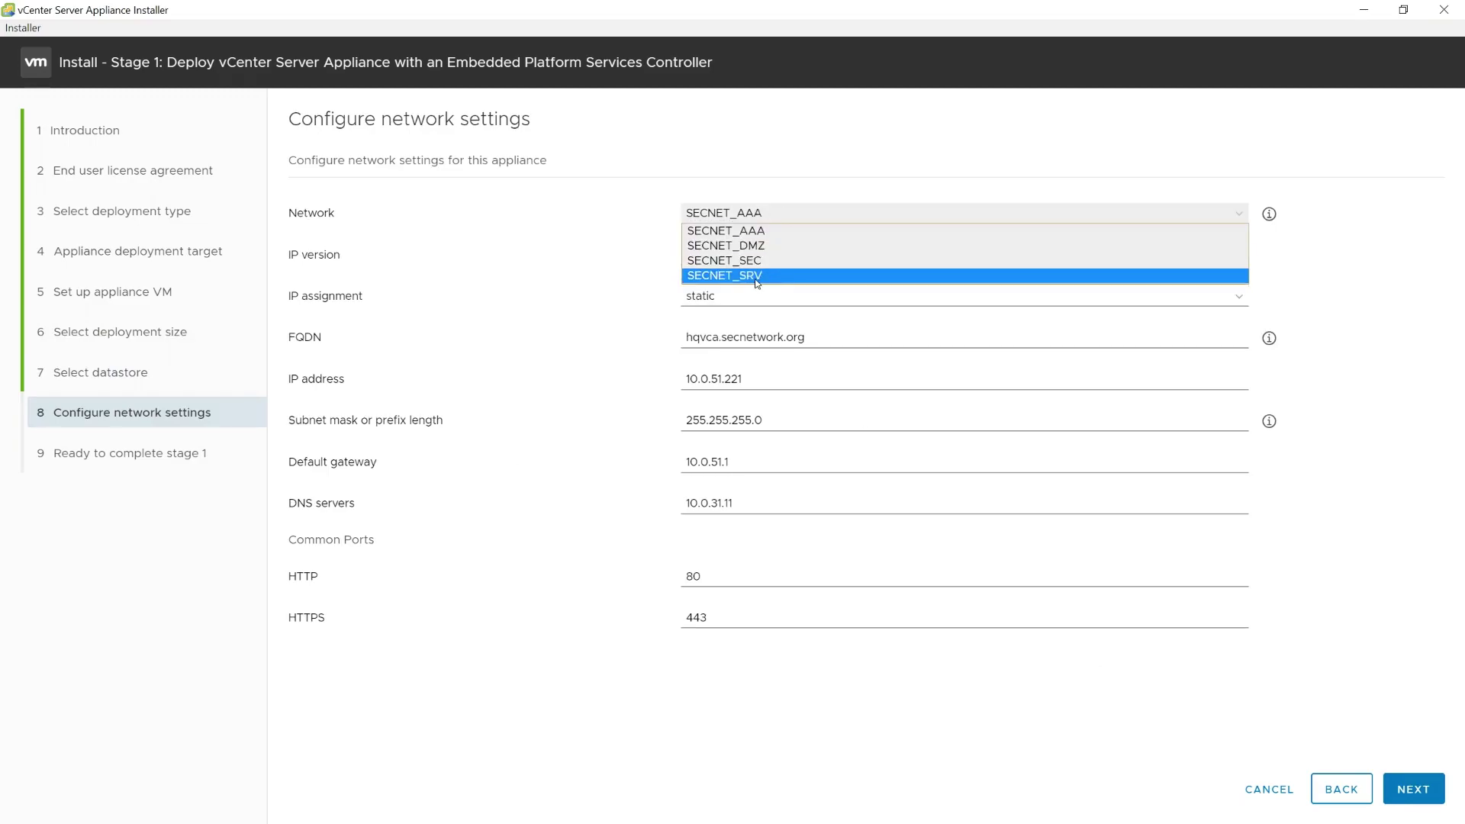
{"action": "left_click", "coordinate": [750, 278]}
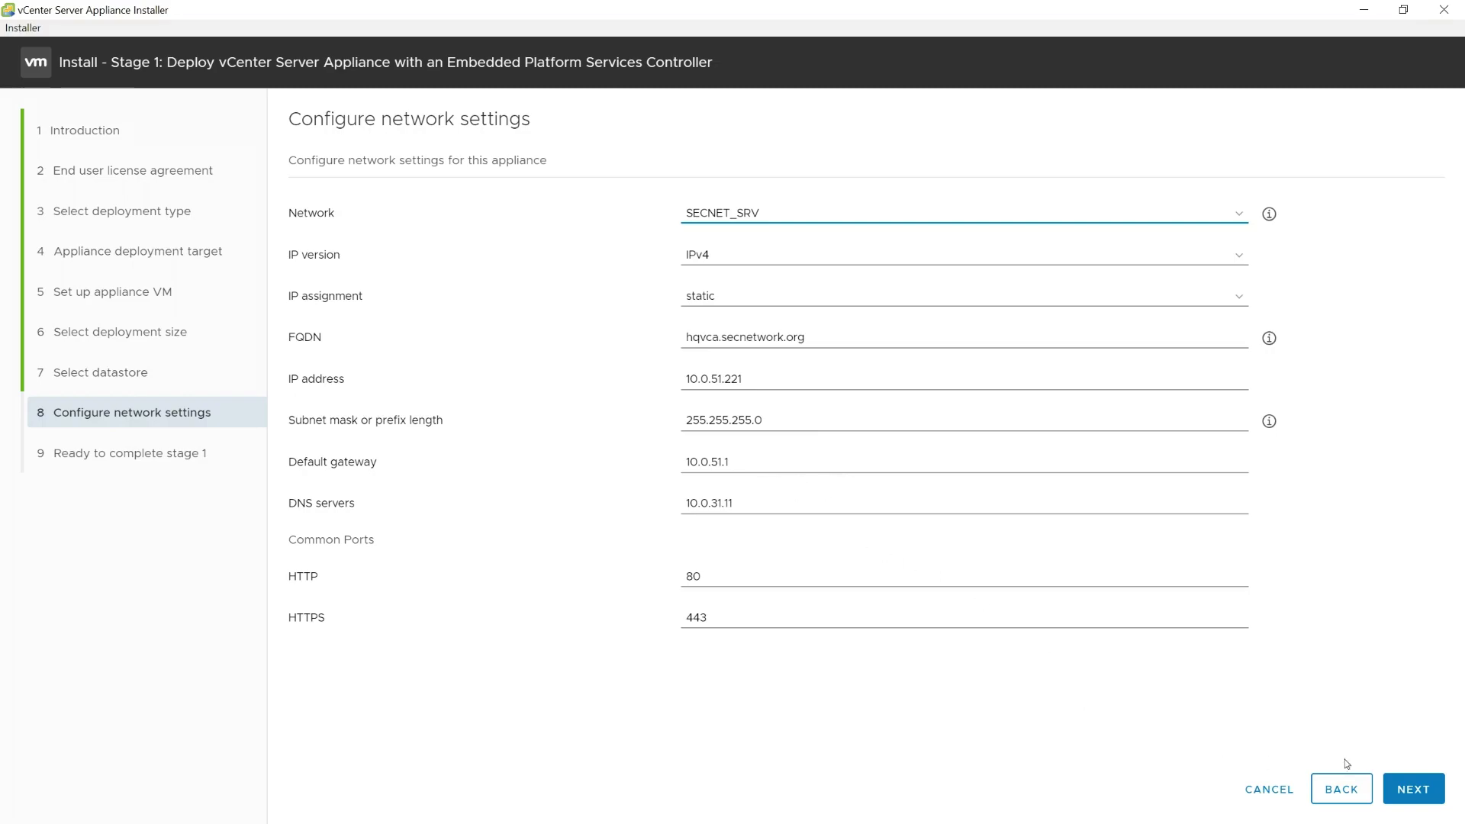
{"action": "left_click", "coordinate": [1414, 788]}
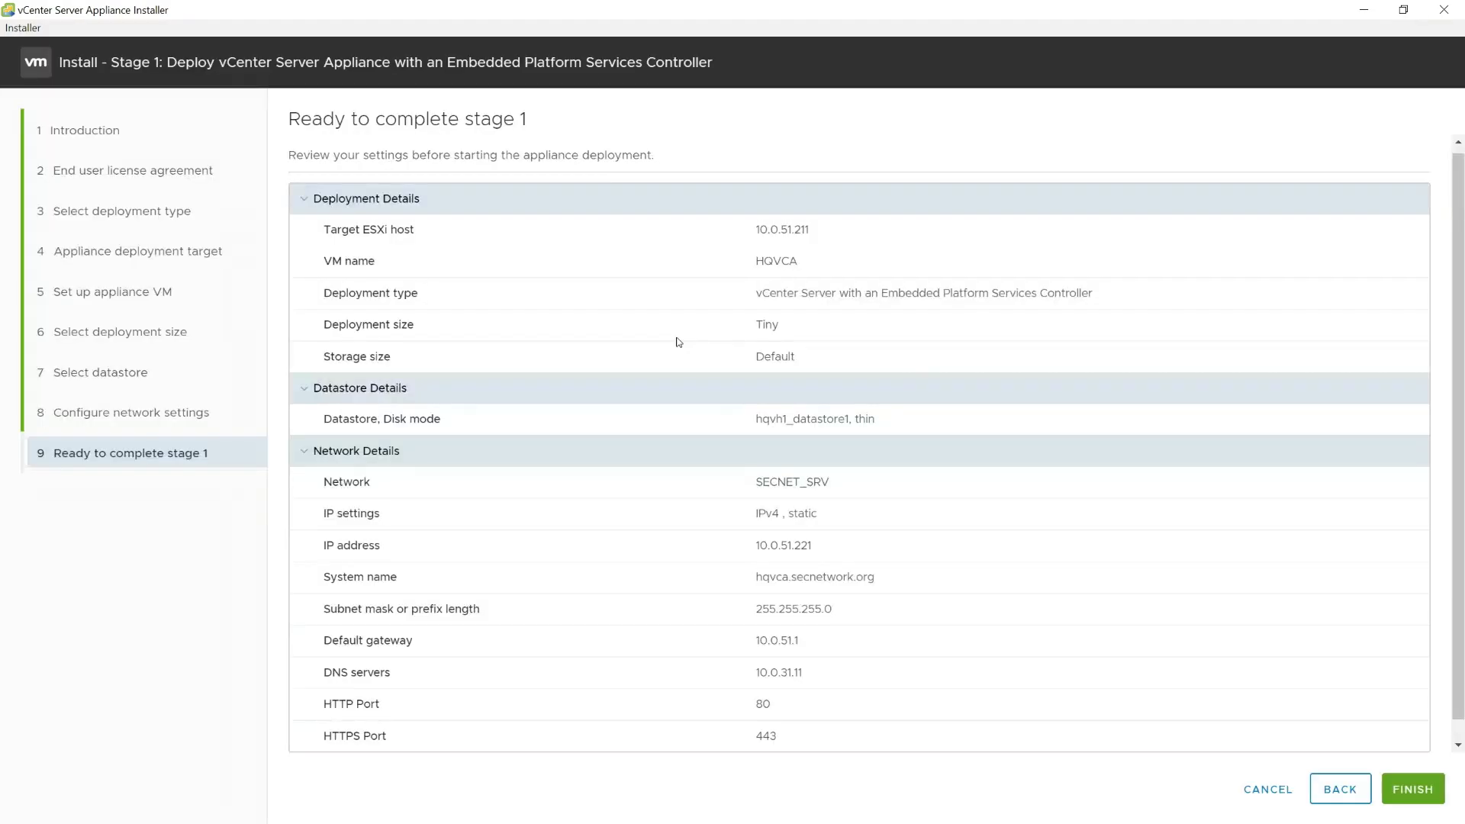
Step: Finish the Stage 1 deployment and continue to Stage 2 once it succeeds
{"action": "left_click", "coordinate": [1414, 793]}
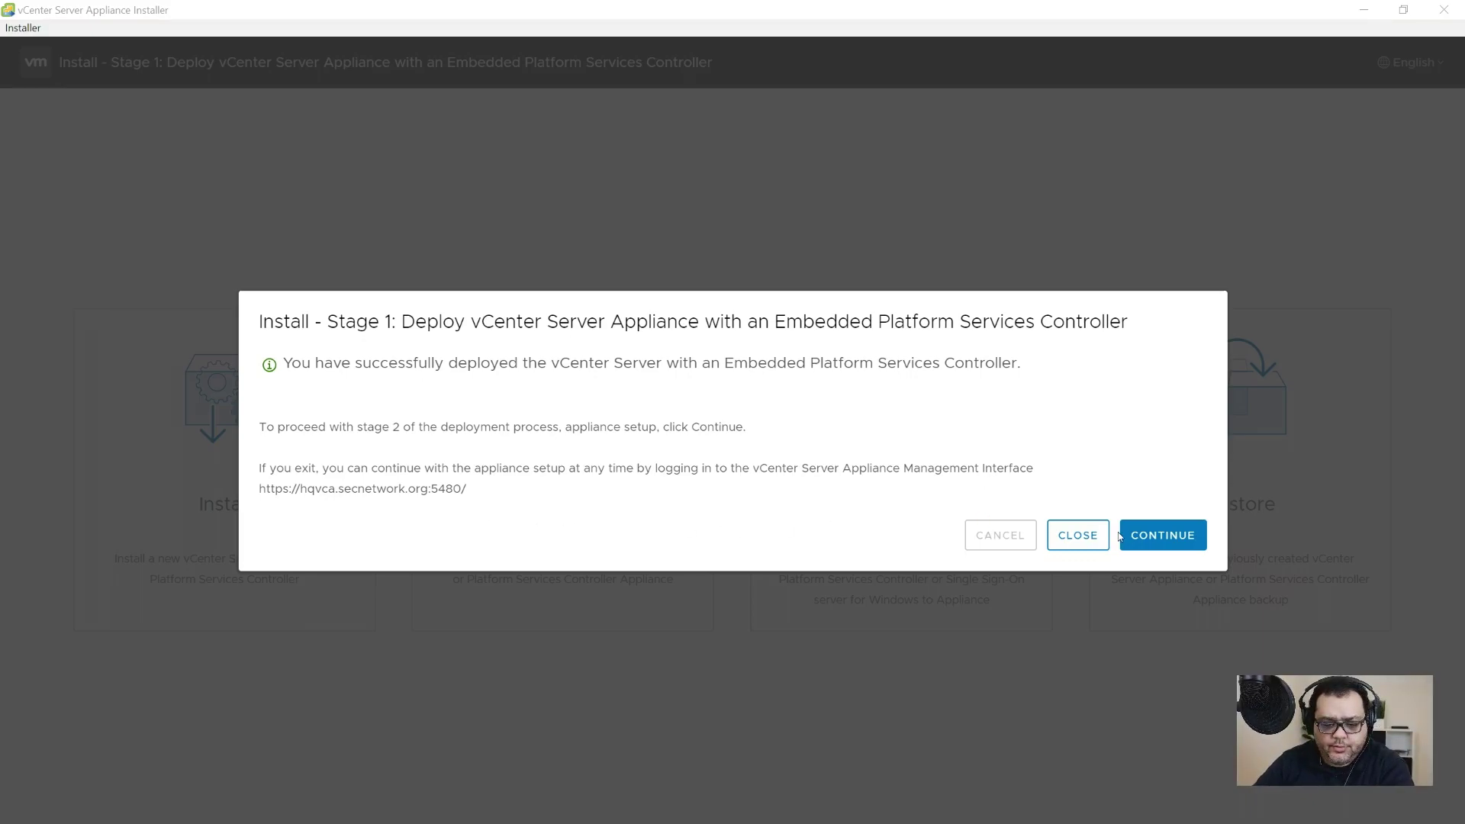
{"action": "left_click", "coordinate": [1175, 539]}
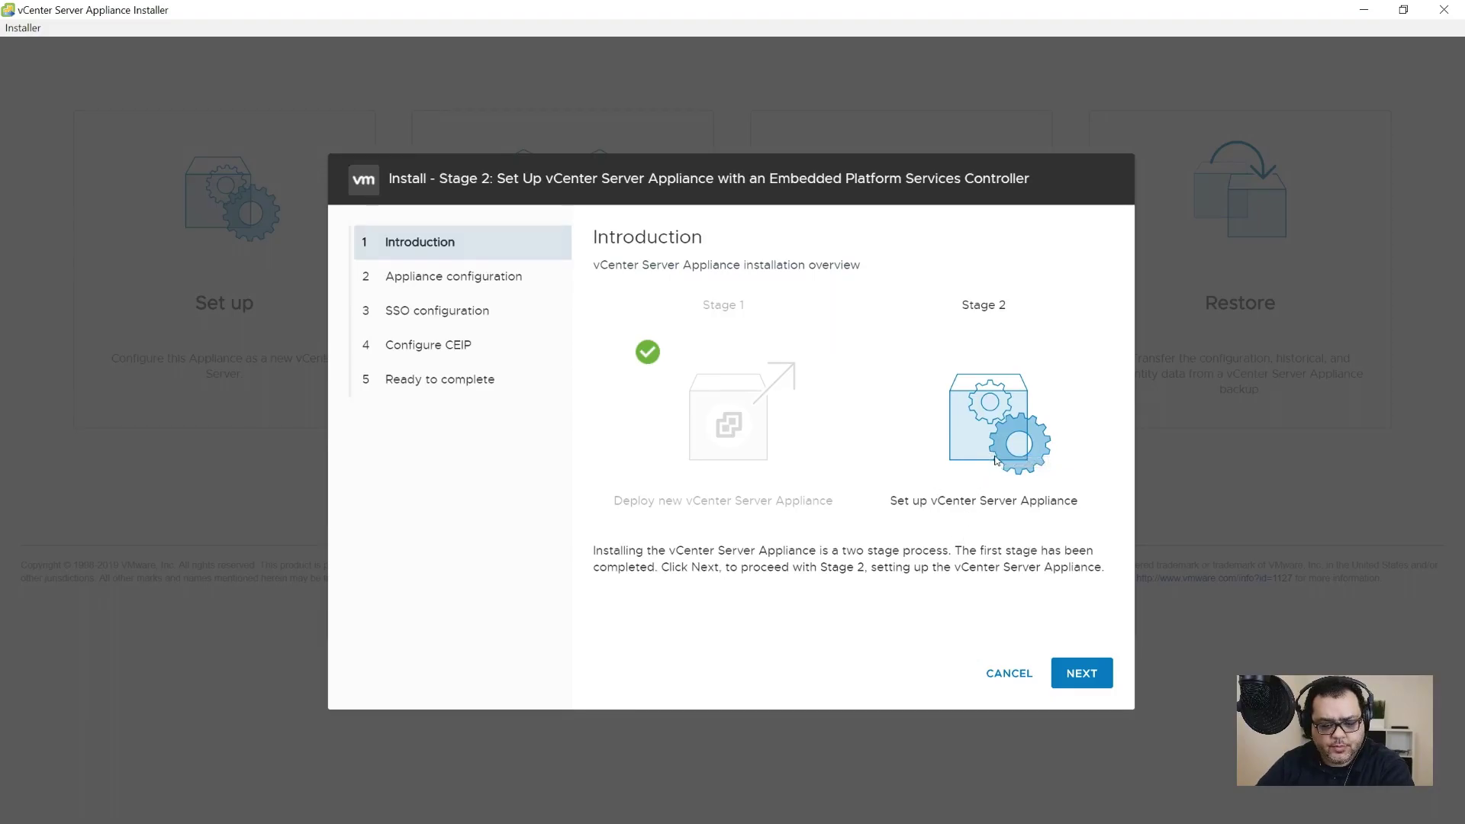
Step: Keep the default appliance settings and enter secnet.local as the new SSO domain name
{"action": "left_click", "coordinate": [1087, 681]}
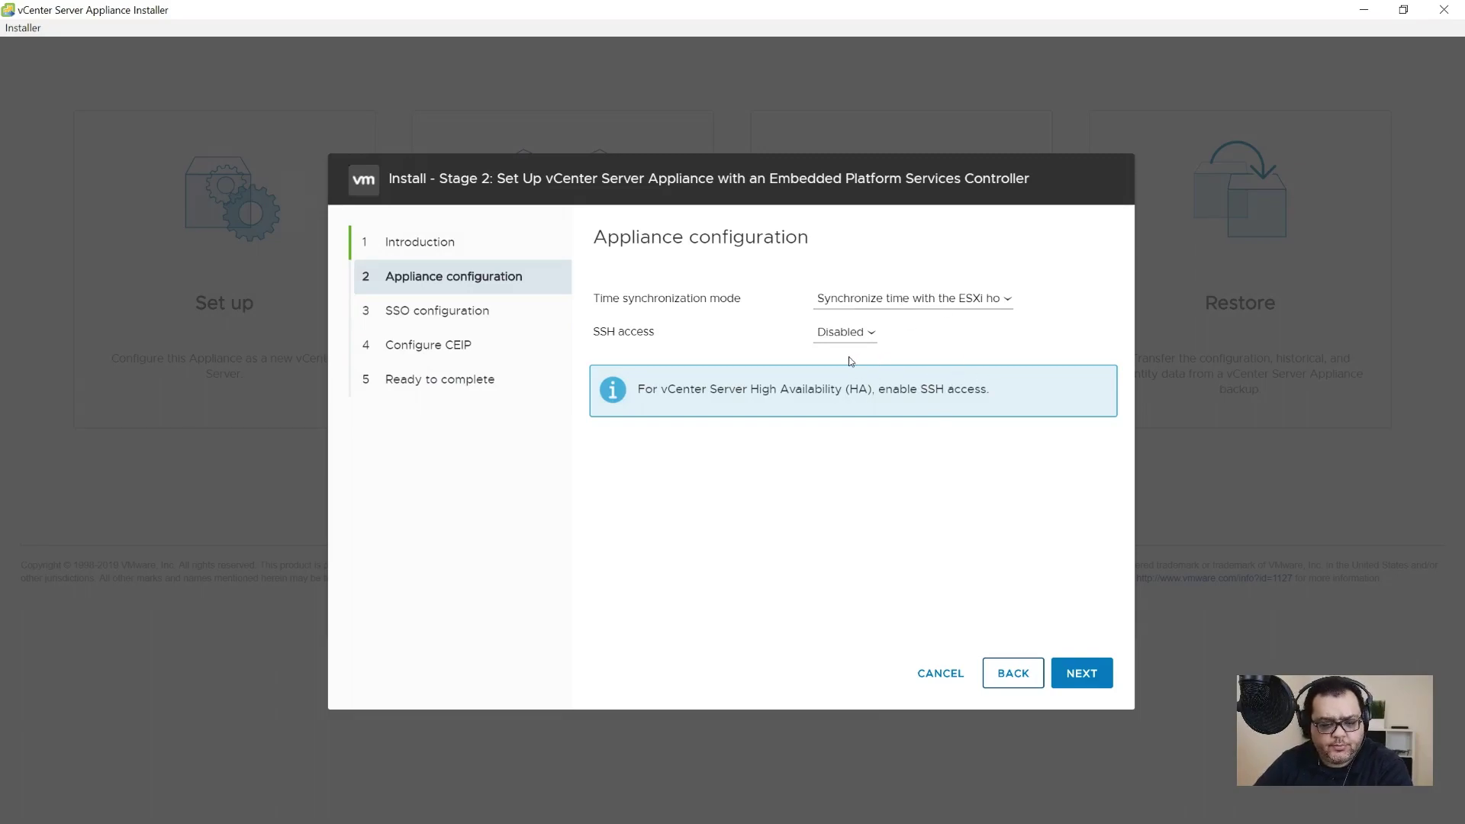
{"action": "left_click", "coordinate": [1082, 672]}
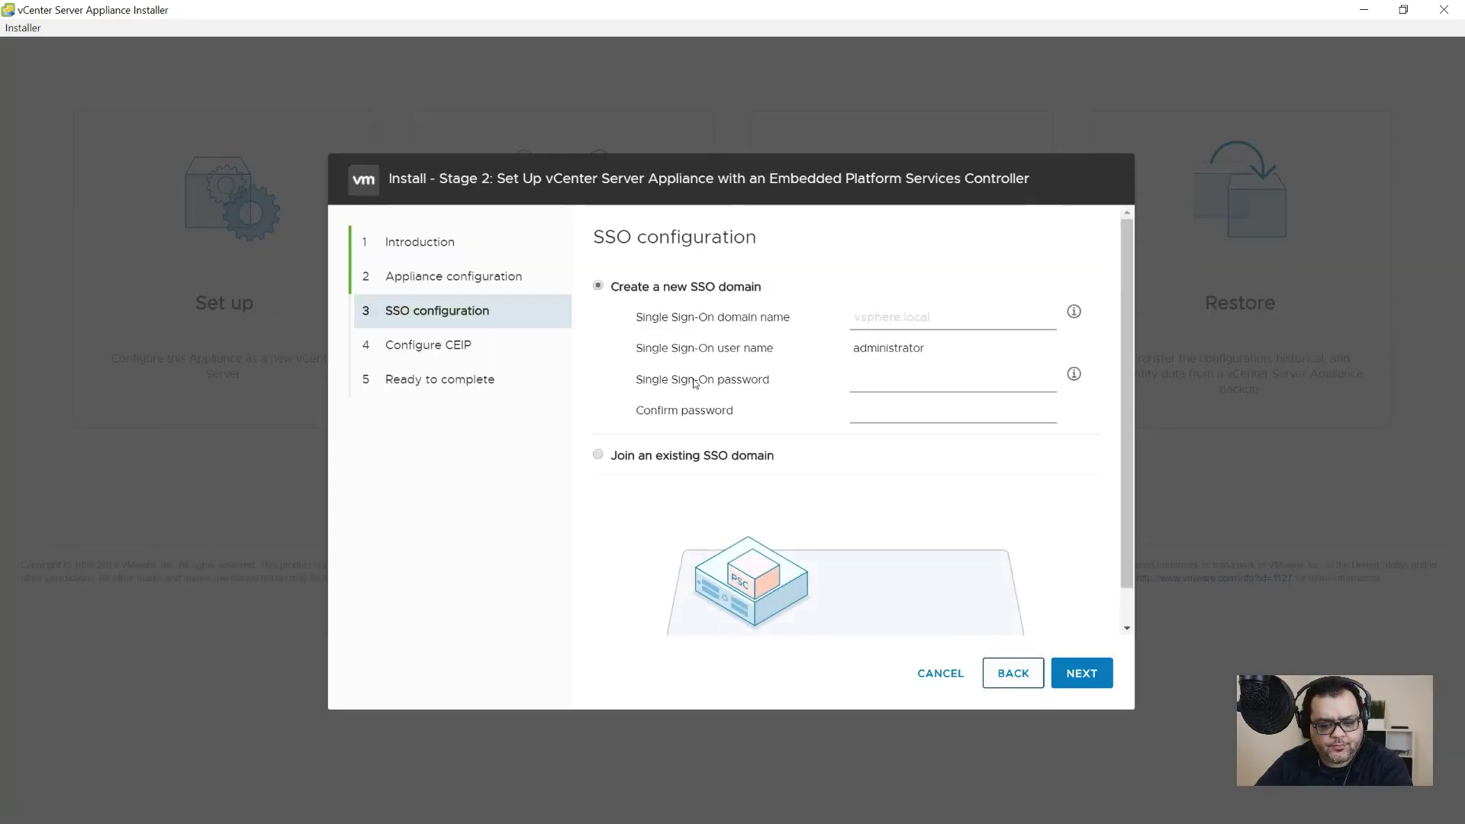
{"action": "type", "text": "secnet.local"}
{"action": "key", "text": "Tab"}
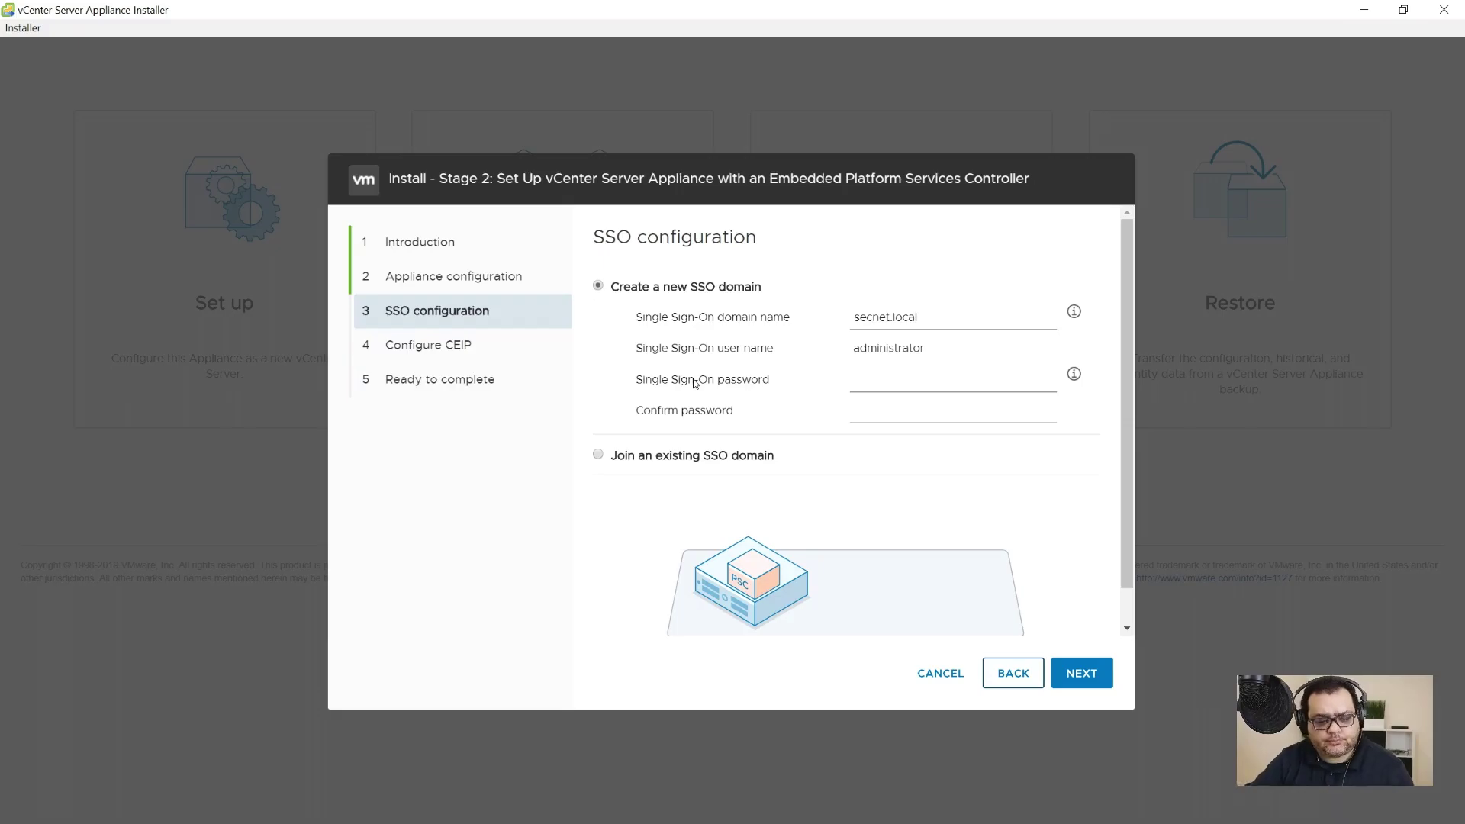
{"action": "key", "text": "alt+Tab"}
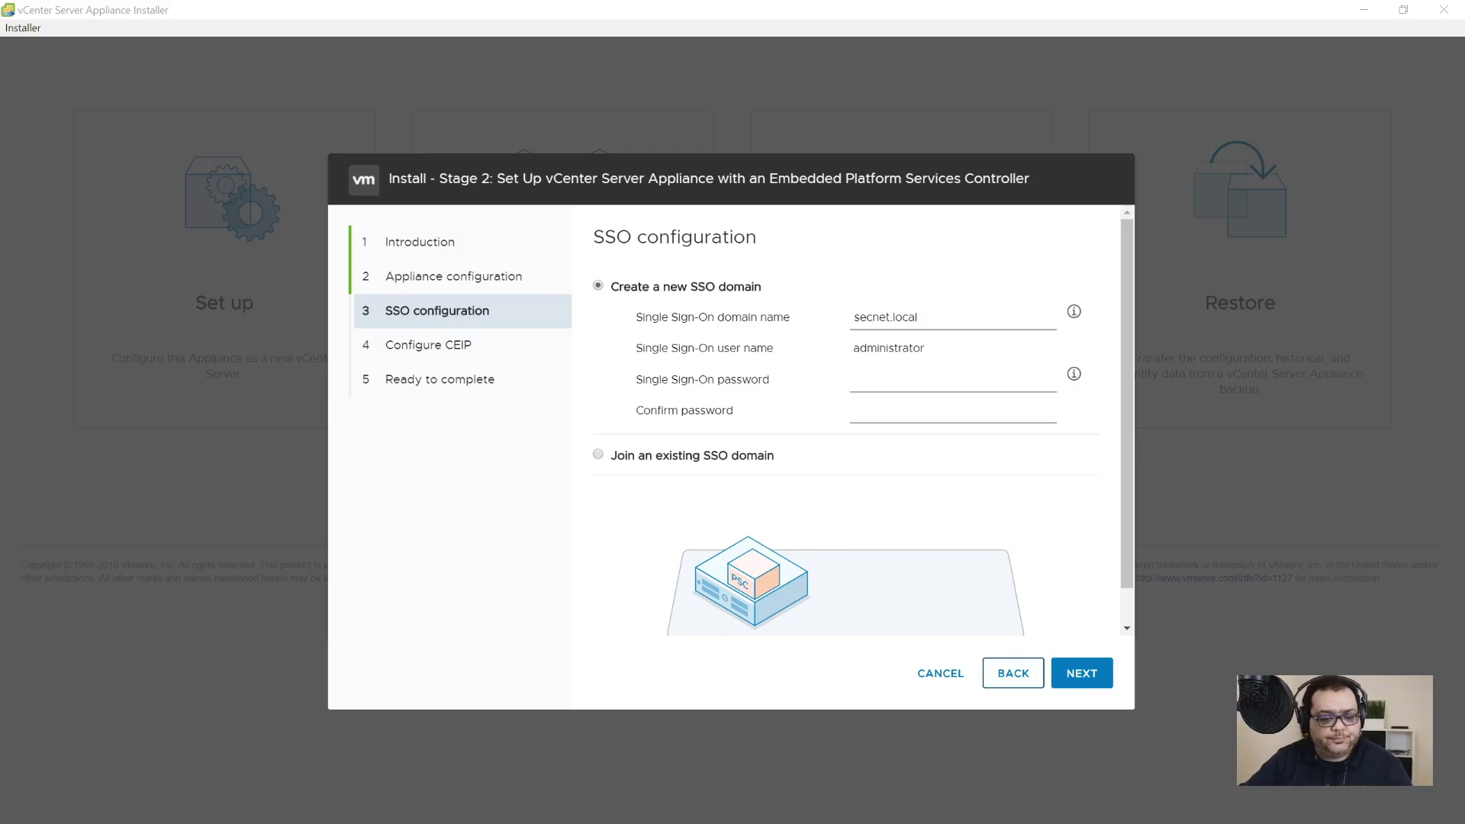
Step: Enter and confirm the SSO administrator password, then continue to CEIP
{"action": "left_click", "coordinate": [946, 381]}
{"action": "key", "text": "ctrl+v"}
{"action": "key", "text": "Tab"}
{"action": "key", "text": "ctrl+v"}
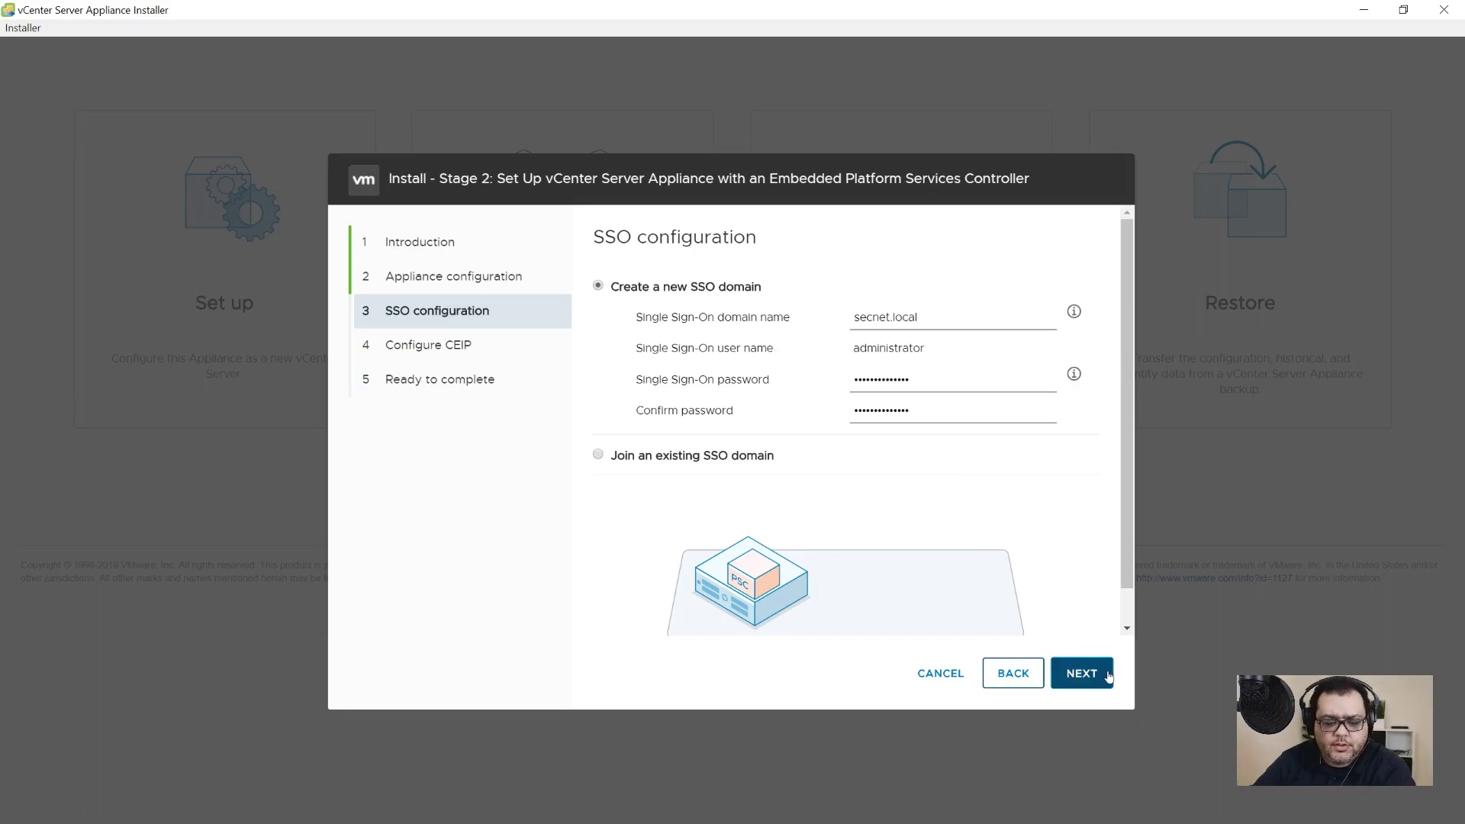
{"action": "left_click", "coordinate": [1106, 675]}
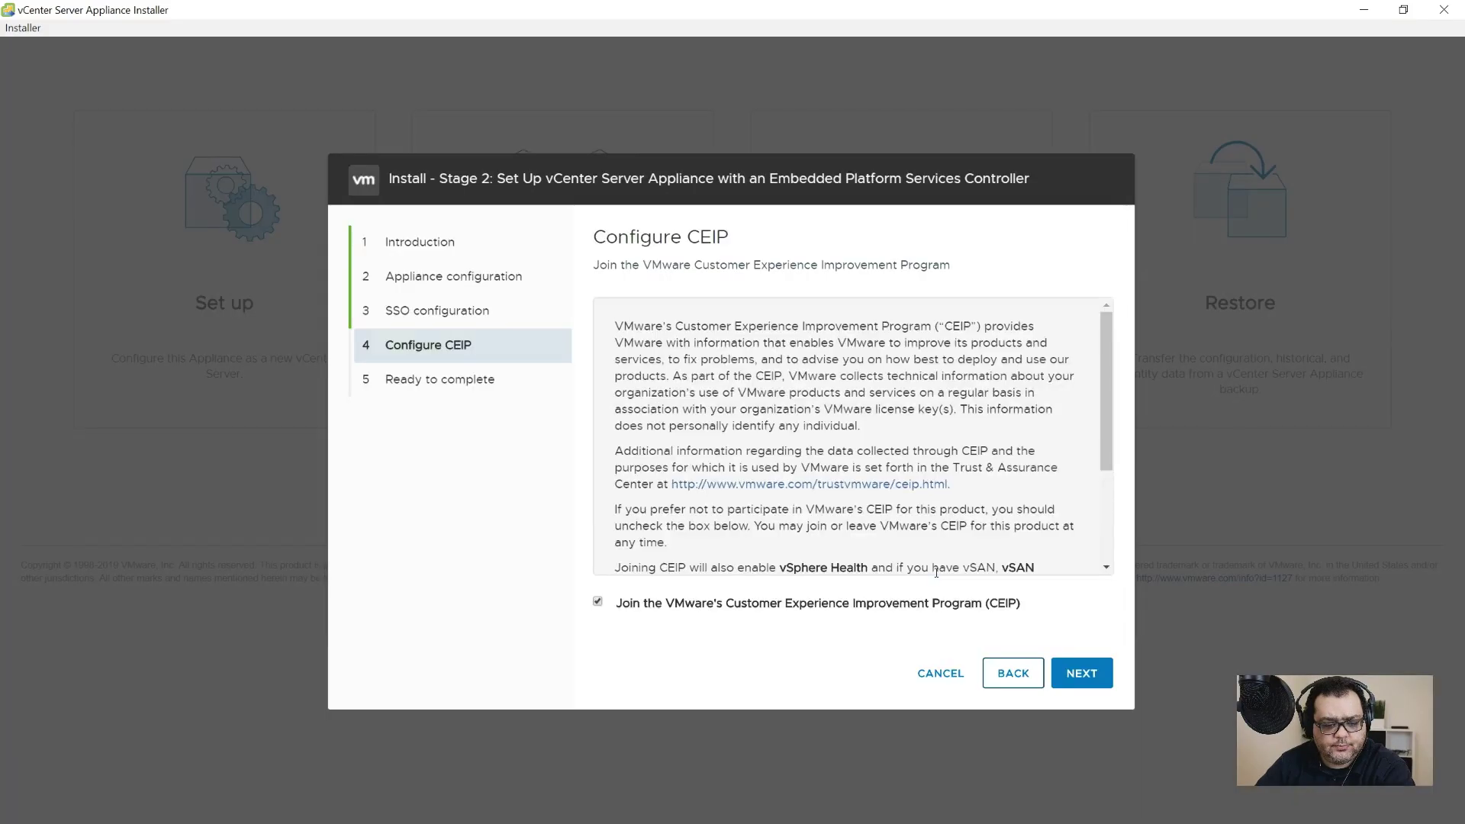
Step: Opt out of CEIP, finish Stage 2, then open the getting-started page past the certificate warning
{"action": "left_click", "coordinate": [597, 603]}
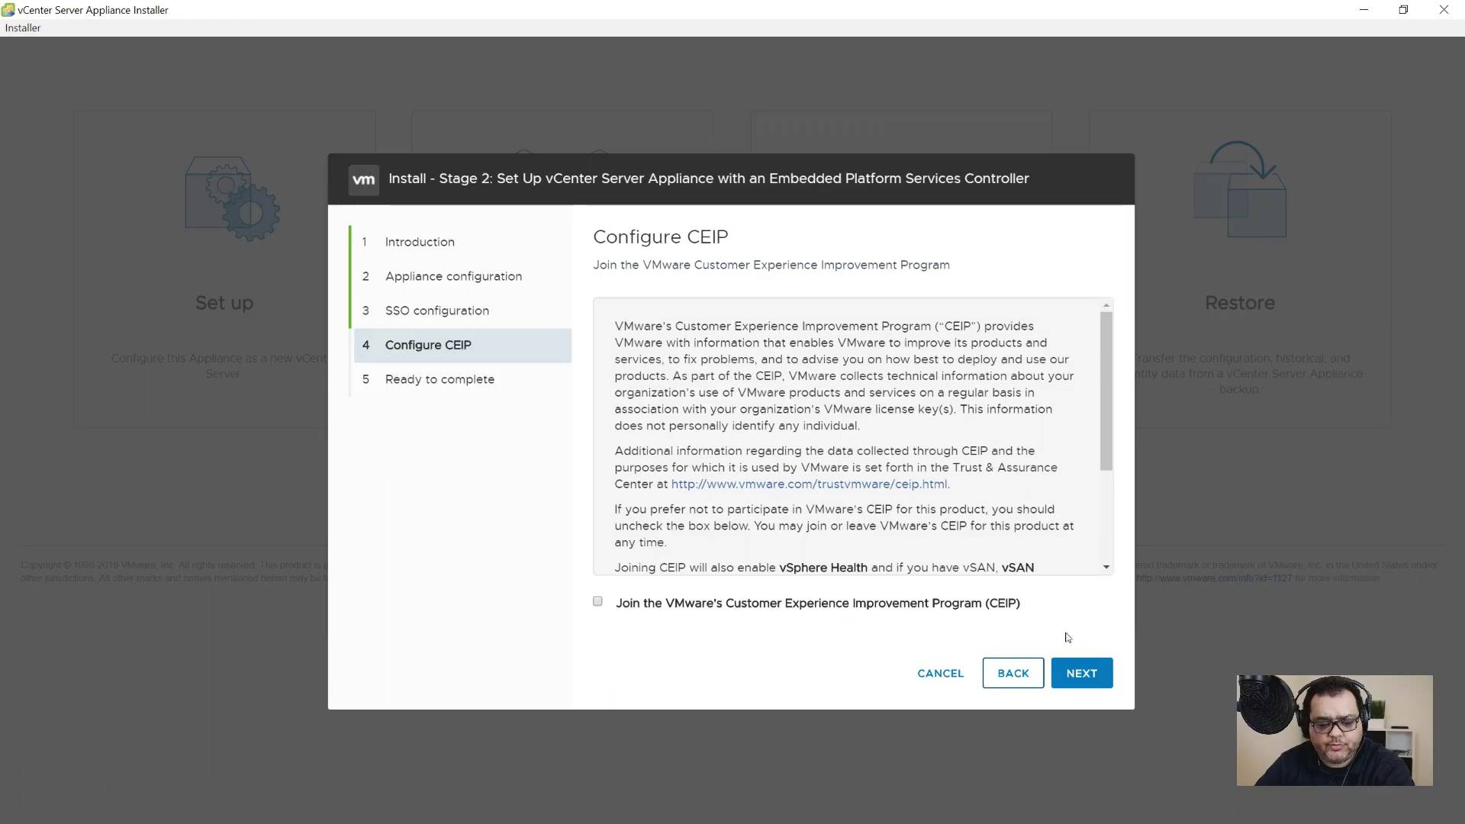
{"action": "left_click", "coordinate": [1090, 688]}
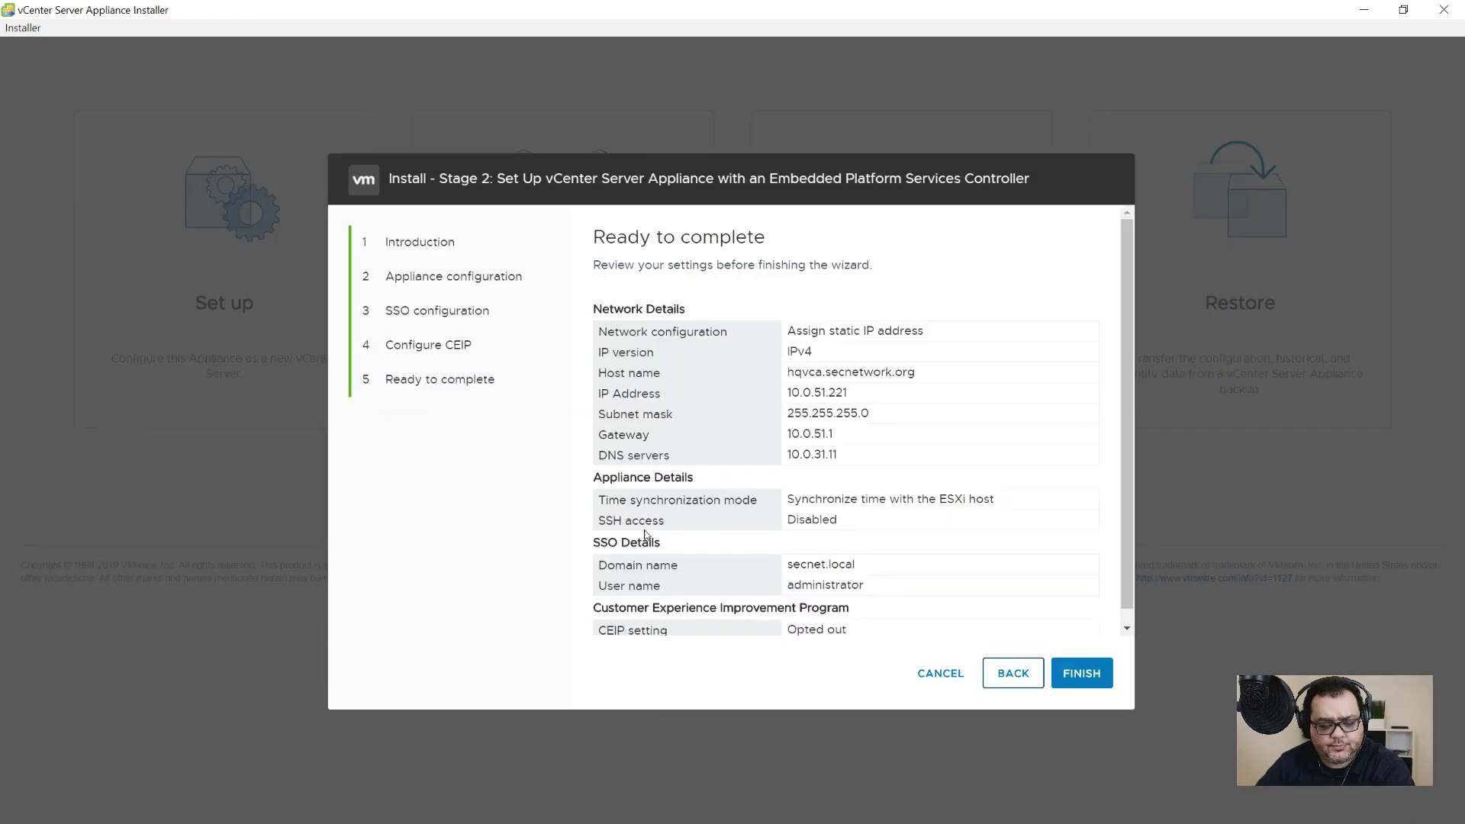
{"action": "scroll", "coordinate": [1039, 557], "scroll_direction": "down", "scroll_amount": 1}
{"action": "left_click", "coordinate": [1075, 673]}
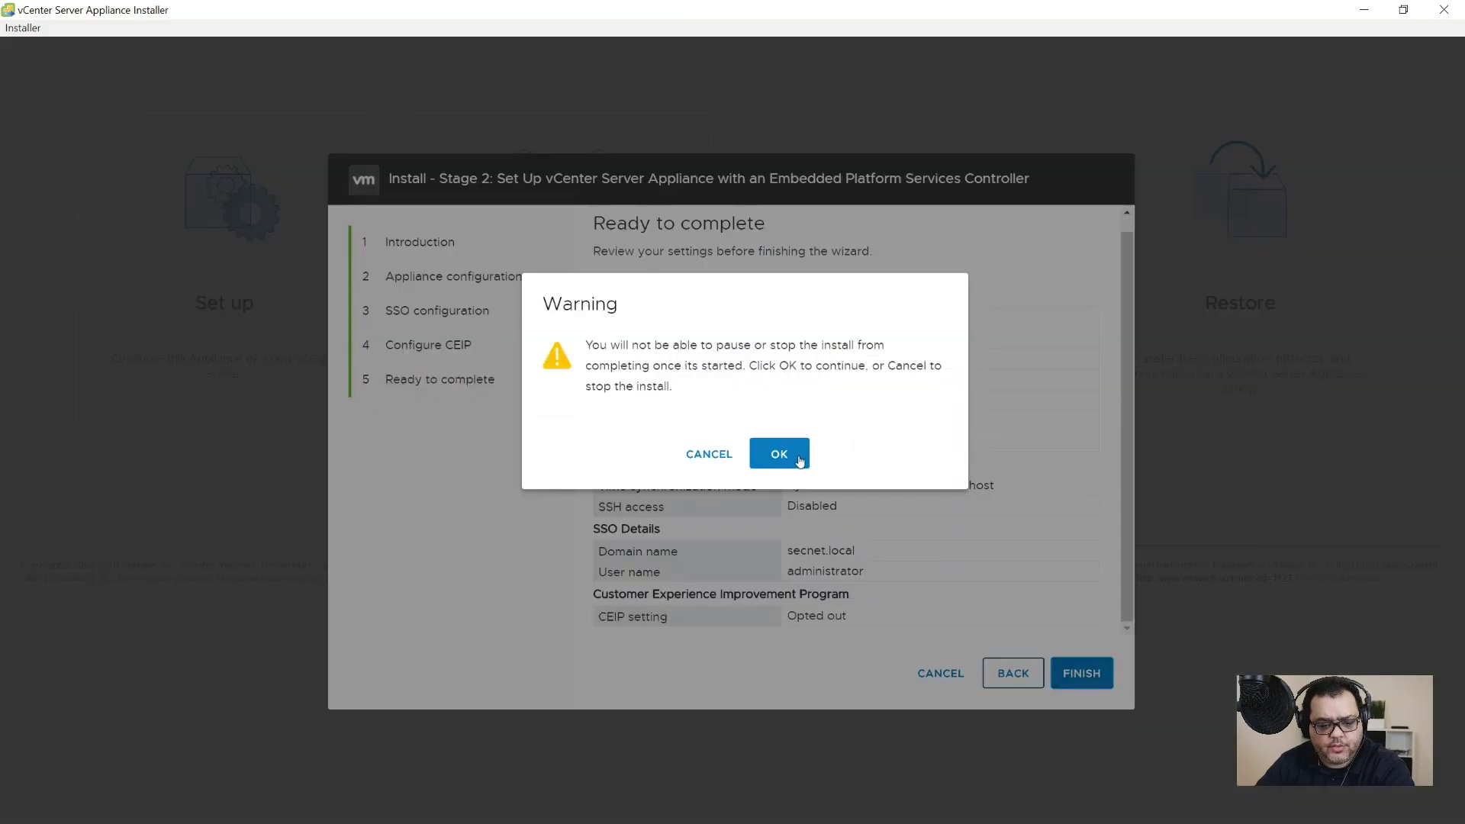
{"action": "left_click", "coordinate": [791, 455]}
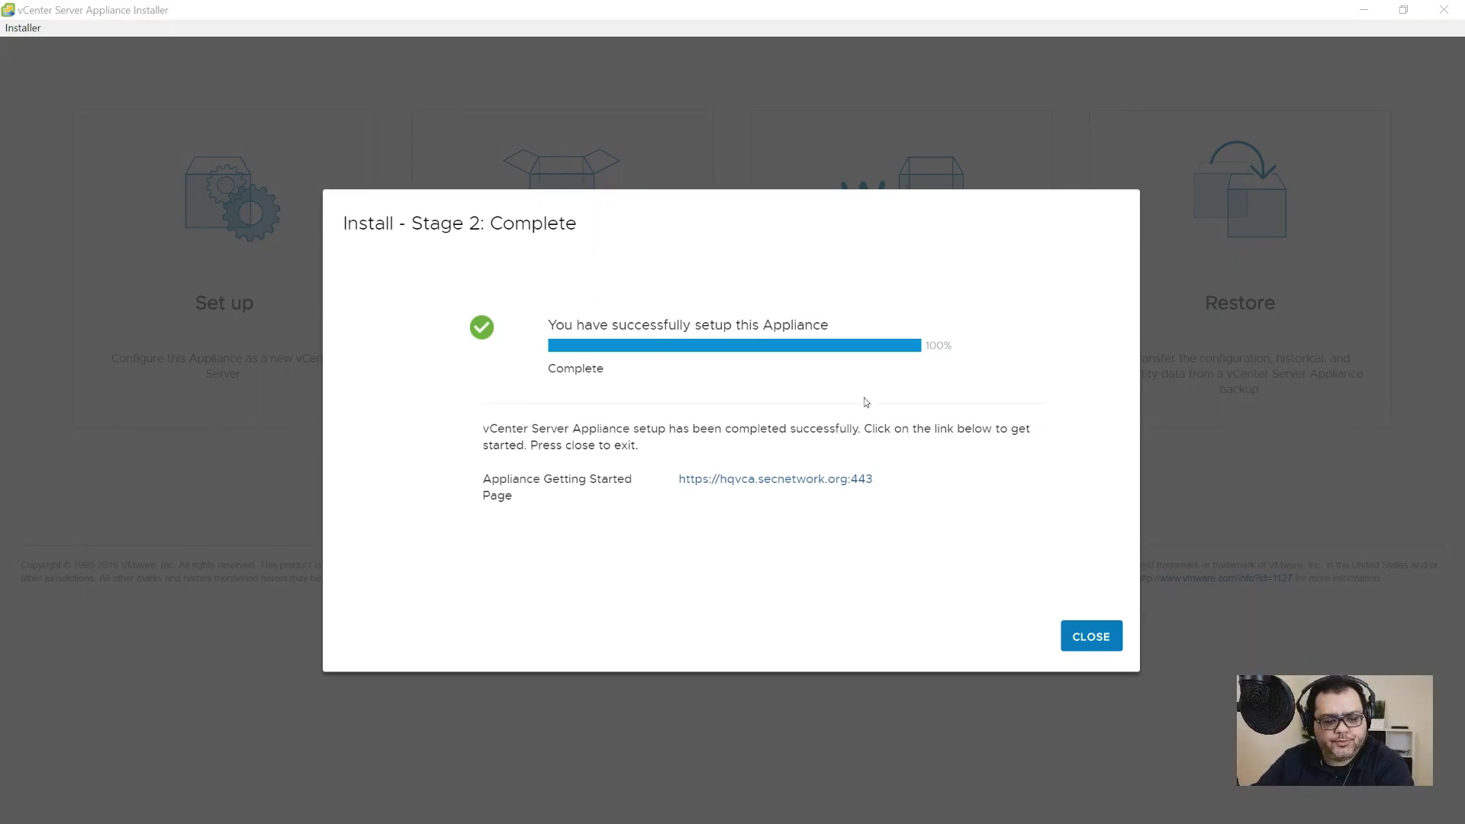
{"action": "left_click", "coordinate": [814, 481]}
{"action": "left_click", "coordinate": [529, 513]}
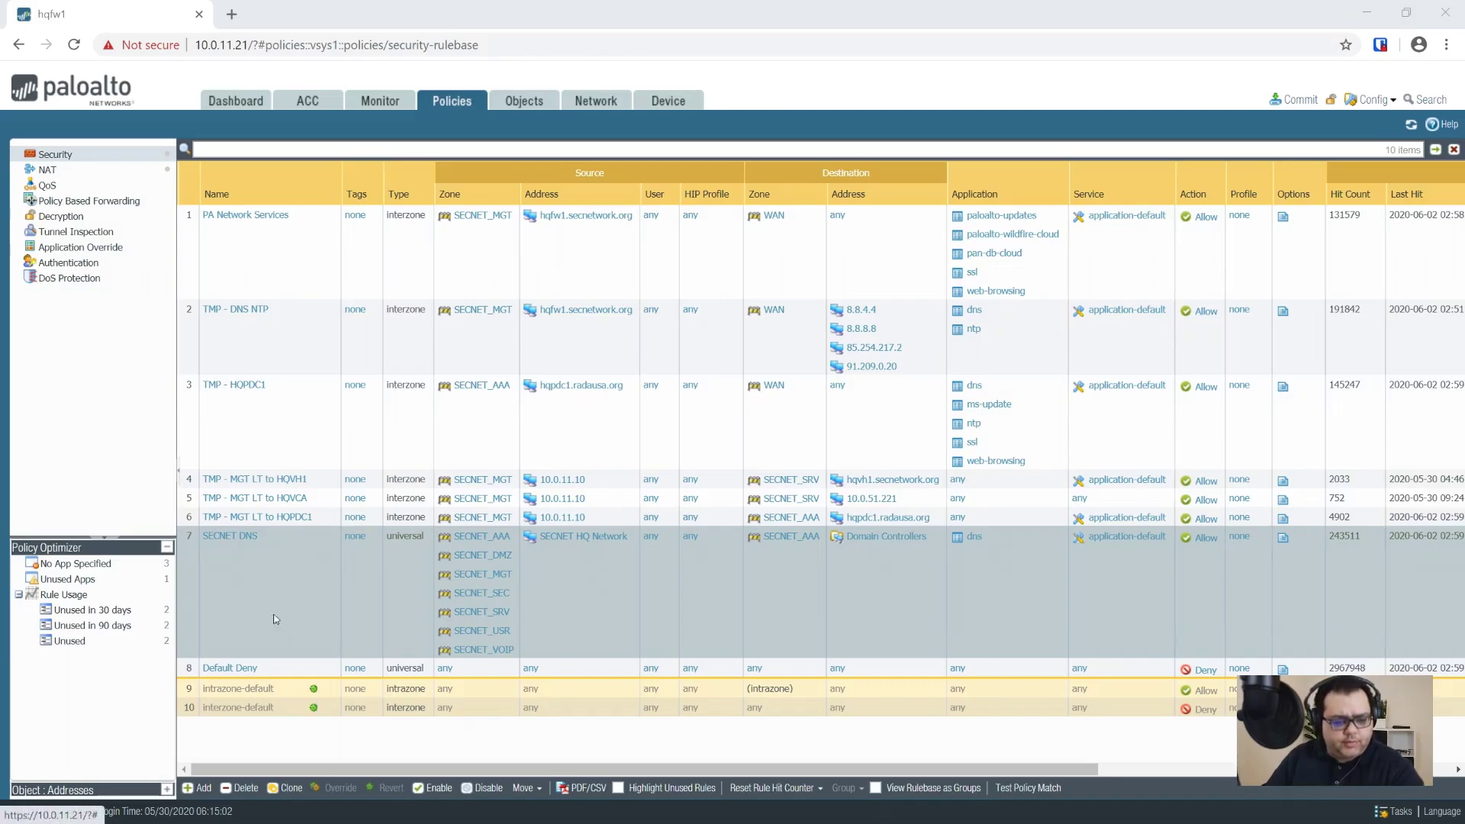
Step: Clone SECNET DNS into SECNET DNS-1 placed right after it, and select the new rule
{"action": "left_click", "coordinate": [202, 790]}
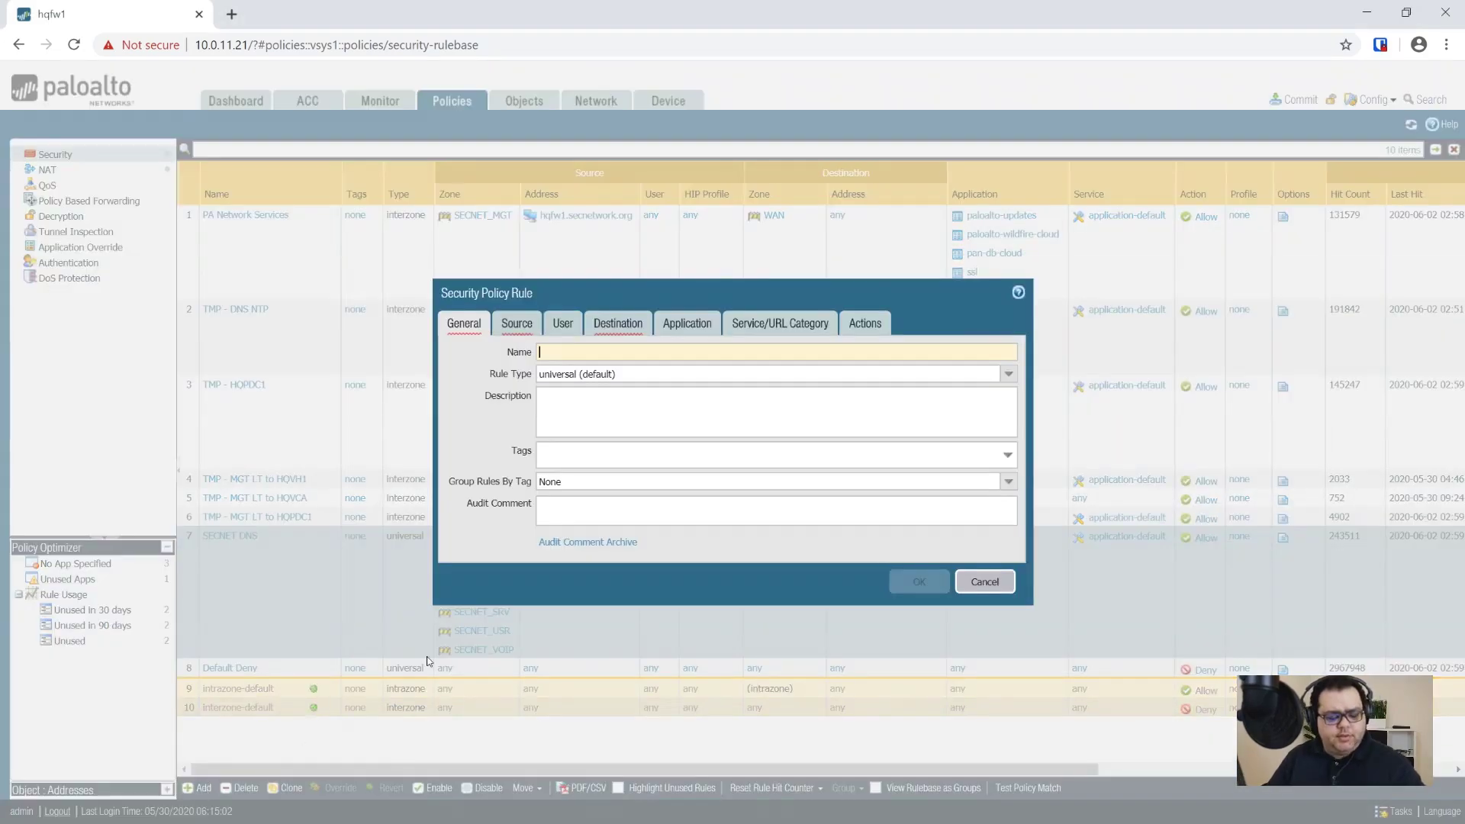
{"action": "key", "text": "Escape"}
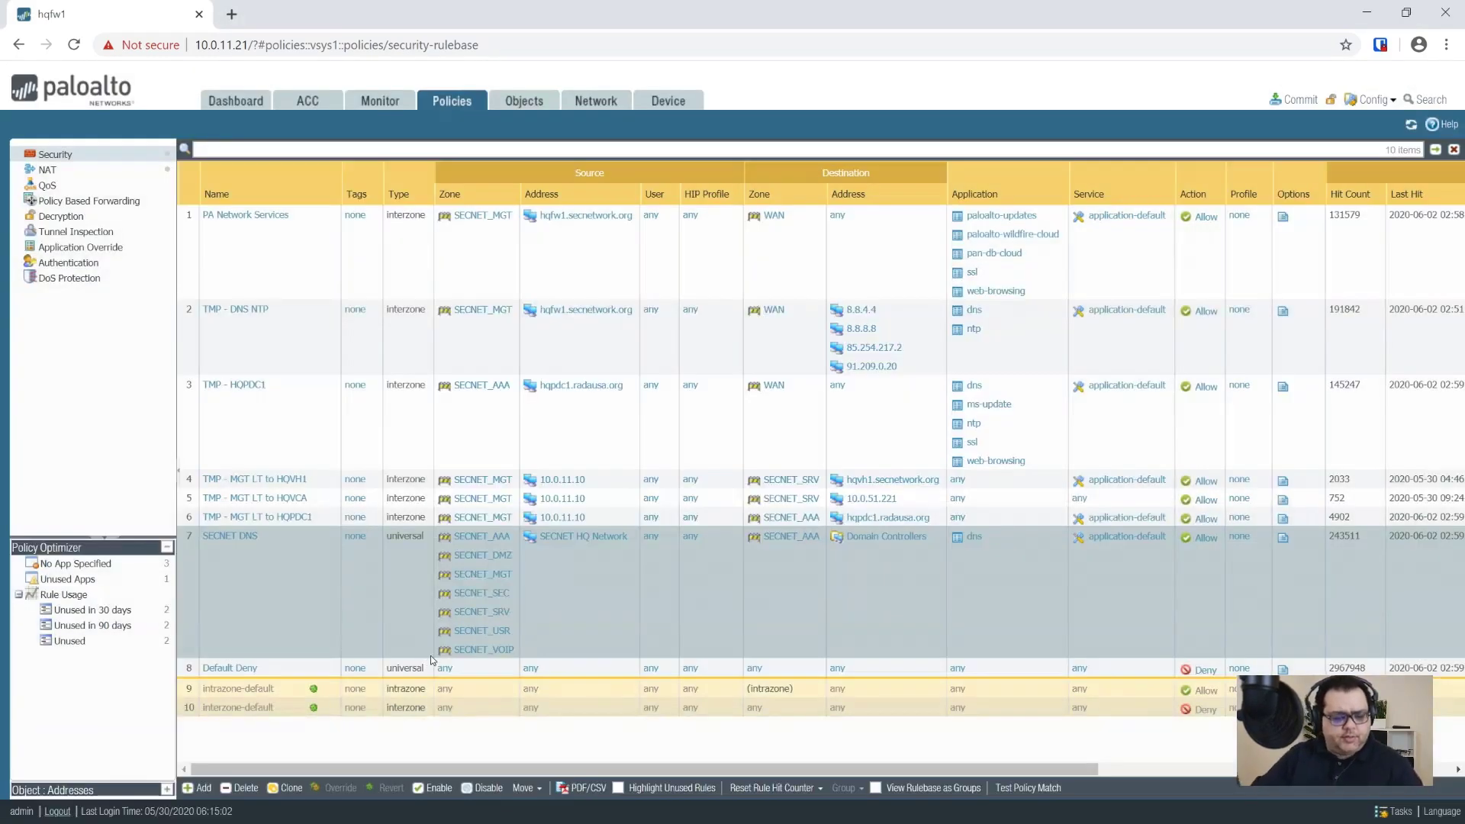
{"action": "left_click", "coordinate": [289, 788]}
{"action": "left_click", "coordinate": [821, 551]}
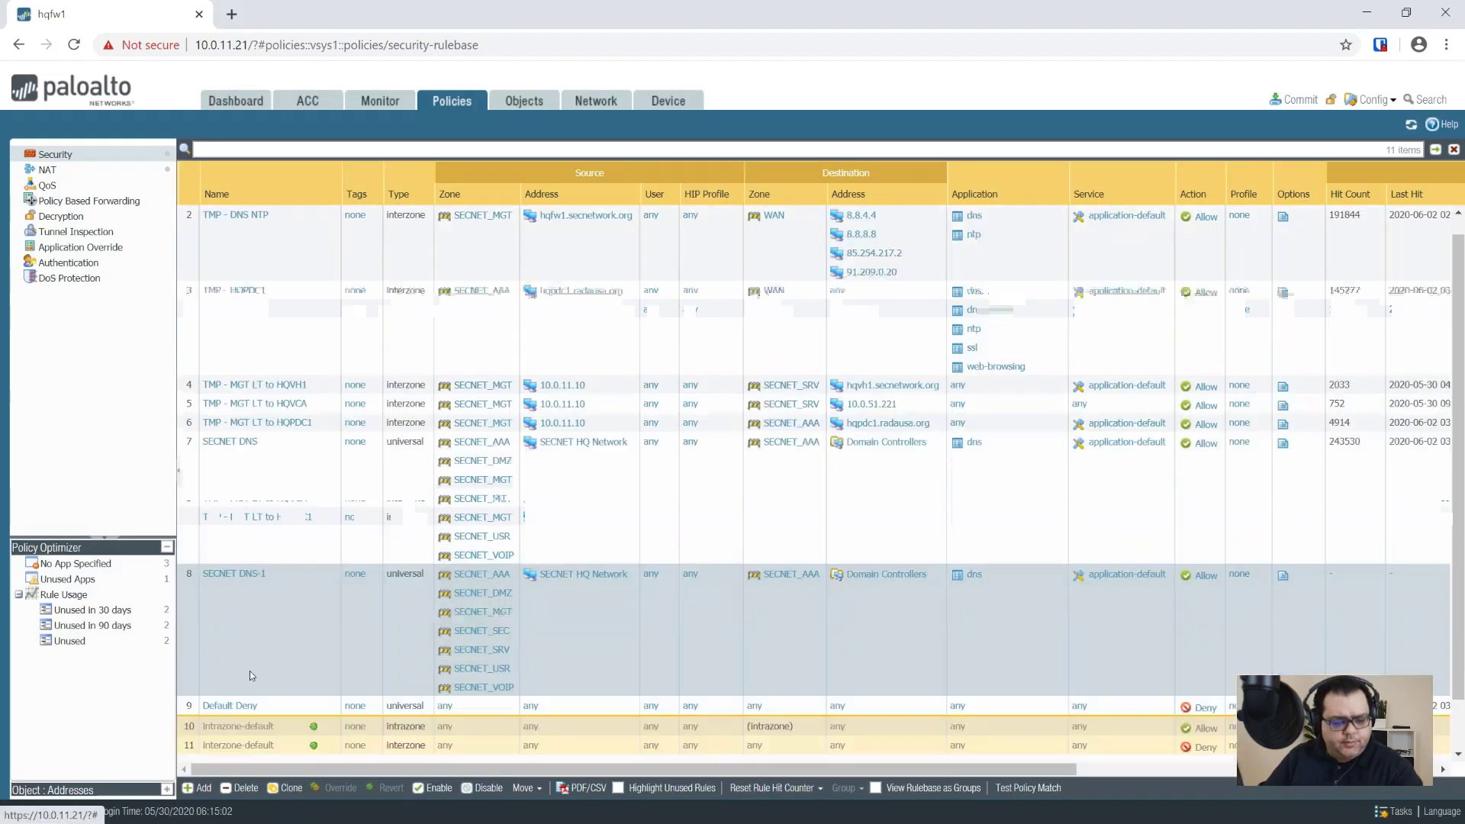
{"action": "left_click", "coordinate": [249, 672]}
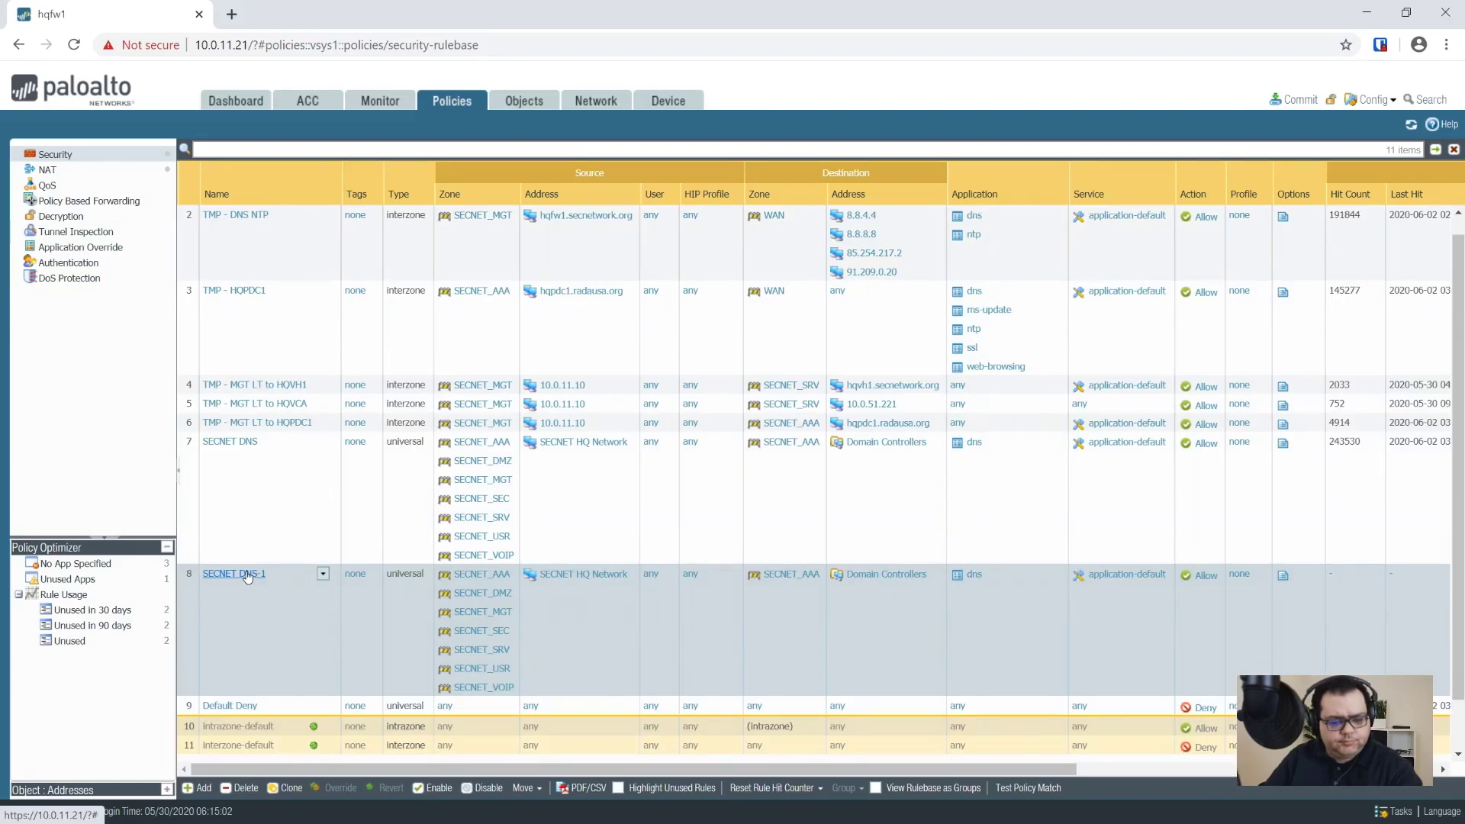
Step: Rename the SECNET DNS-1 rule to 'SECNET Active Directory' and review its source, user and destination settings
{"action": "left_click", "coordinate": [248, 575]}
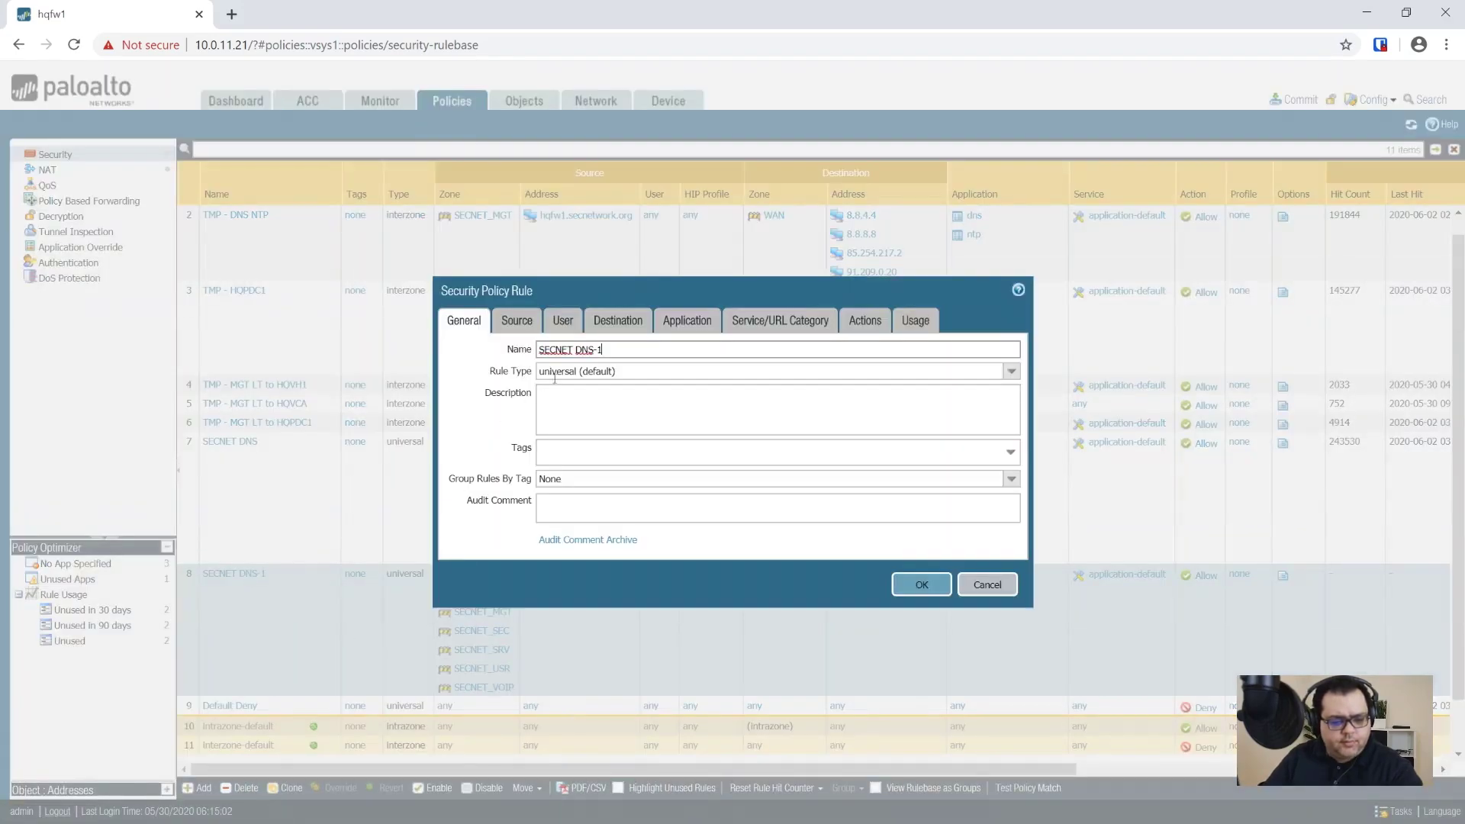
{"action": "left_click_drag", "start_coordinate": [582, 350], "coordinate": [625, 351]}
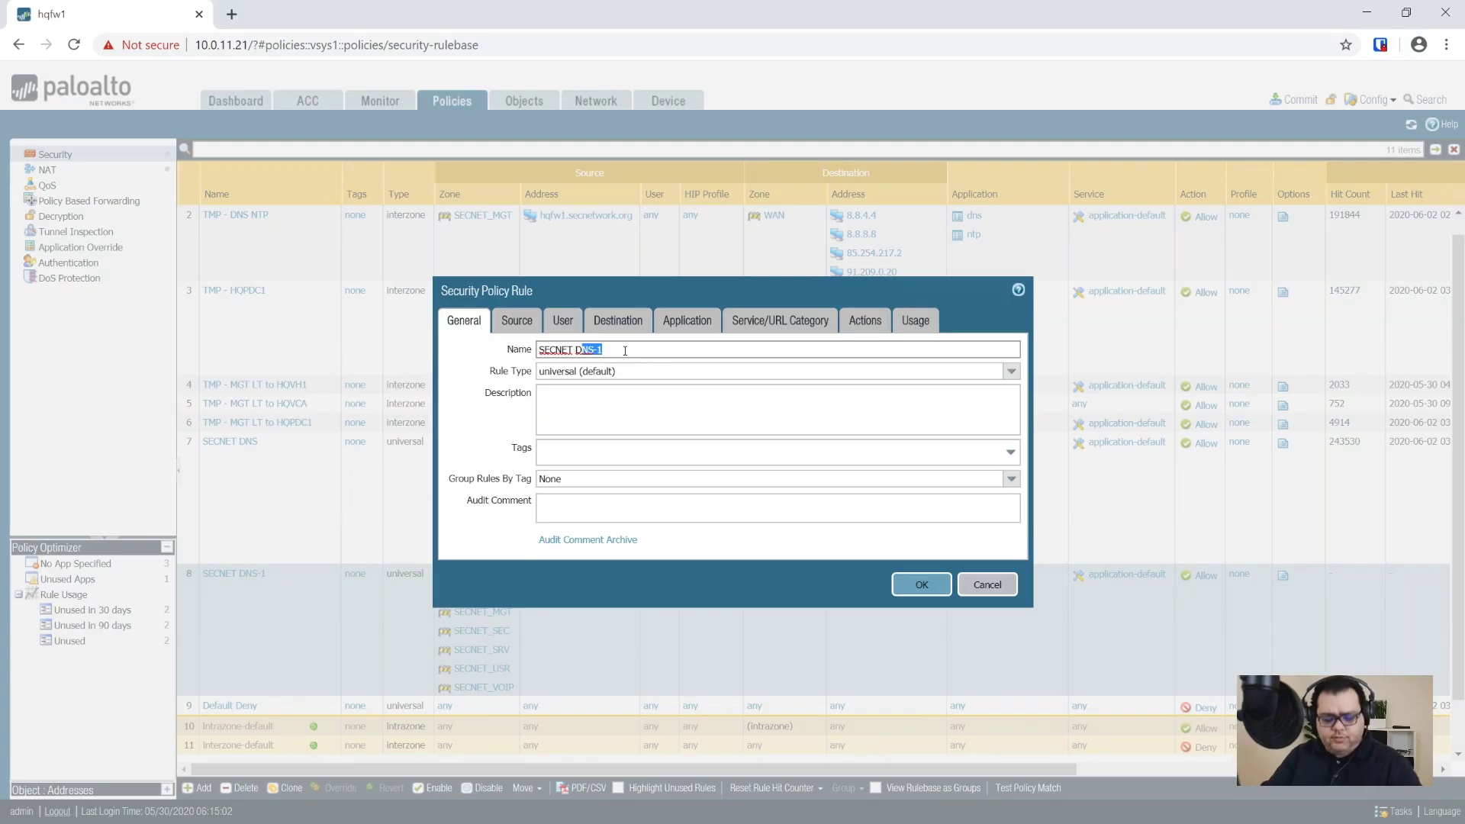
{"action": "key", "text": "BackSpace"}
{"action": "key", "text": "BackSpace"}
{"action": "type", "text": "Active Directory"}
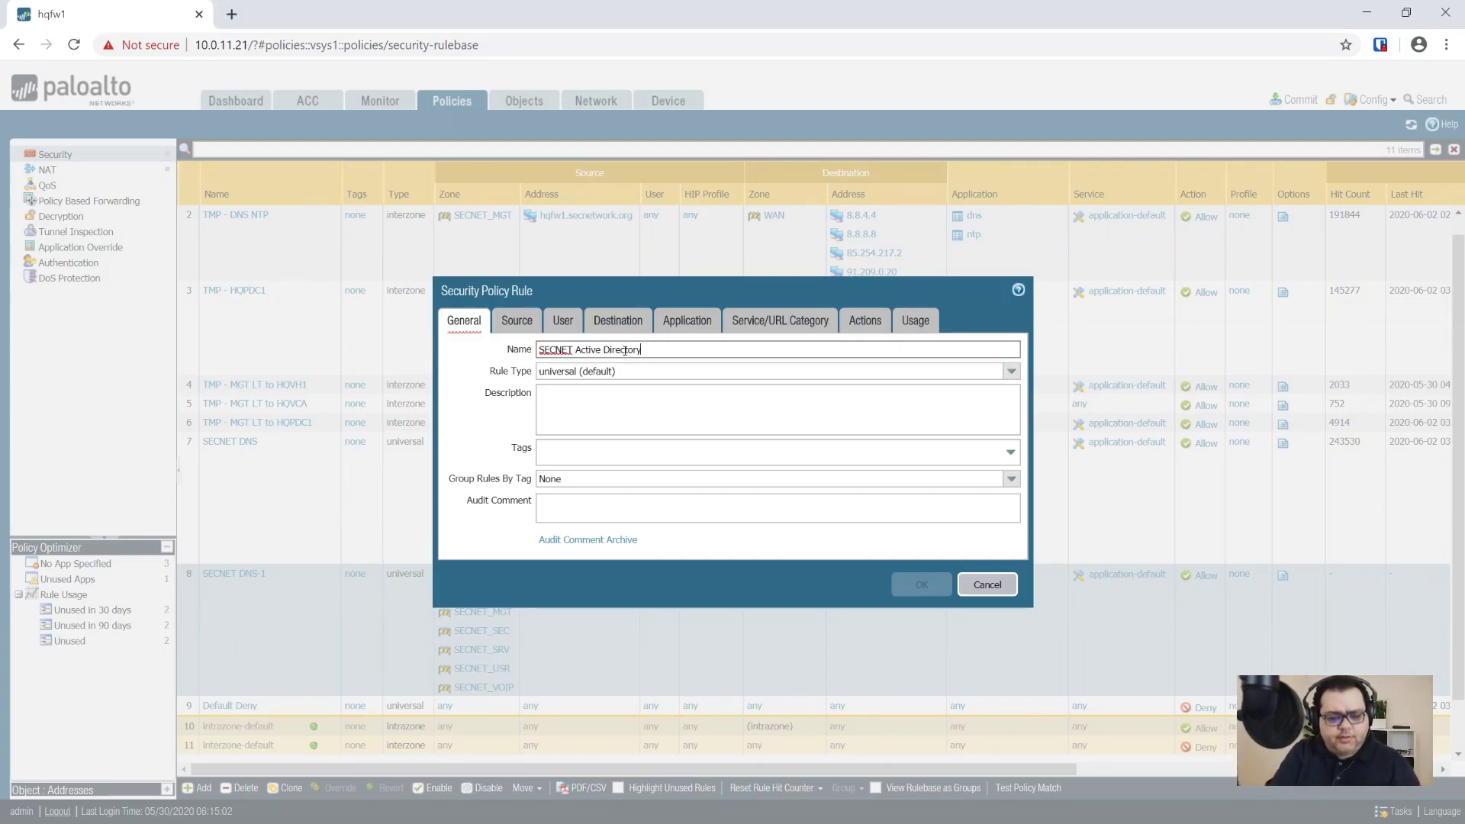
{"action": "key", "text": "Tab"}
{"action": "left_click", "coordinate": [519, 328]}
{"action": "scroll", "coordinate": [599, 484], "scroll_direction": "down", "scroll_amount": 1}
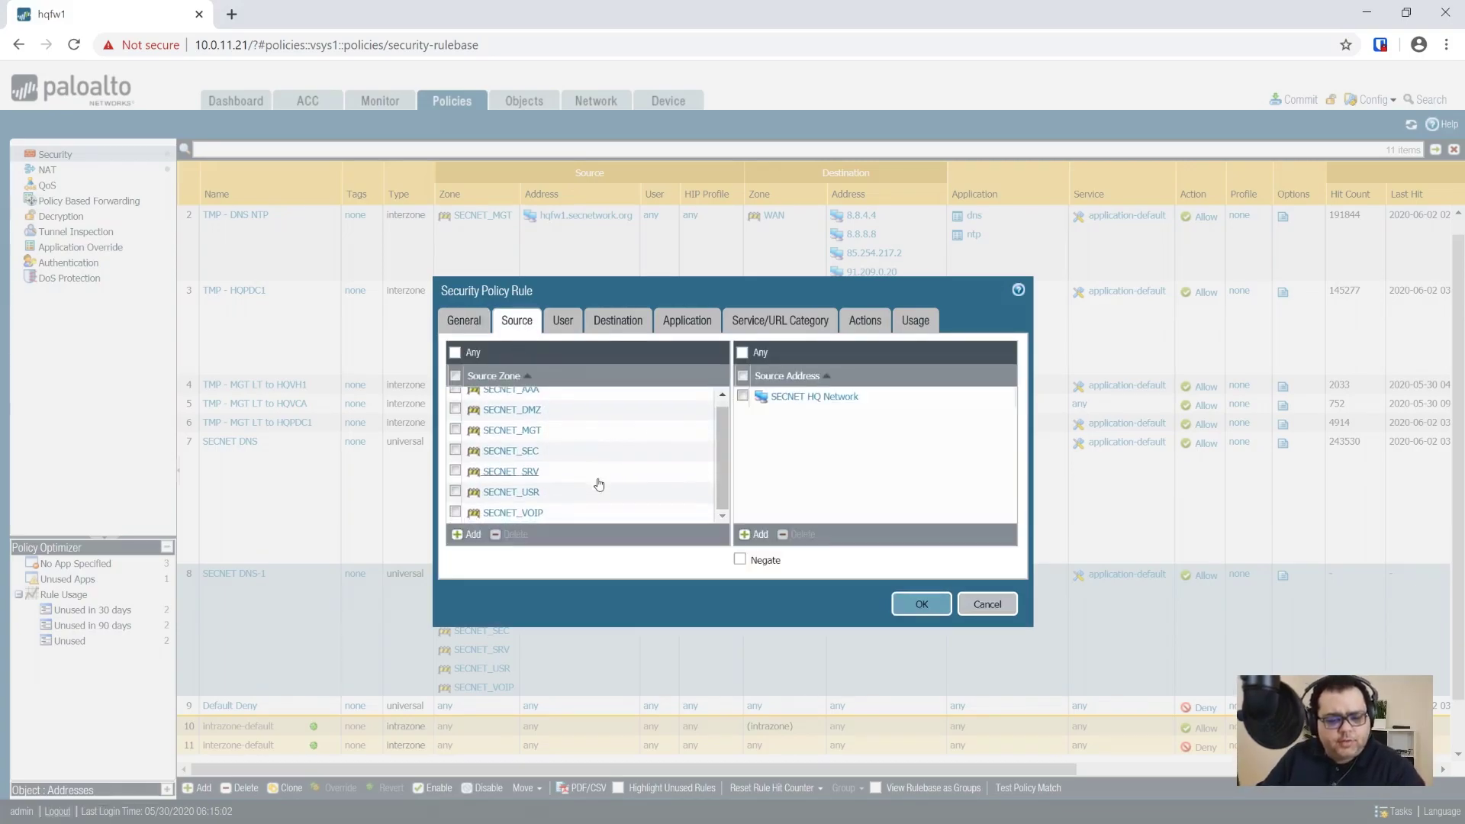
{"action": "scroll", "coordinate": [599, 484], "scroll_direction": "up", "scroll_amount": 1}
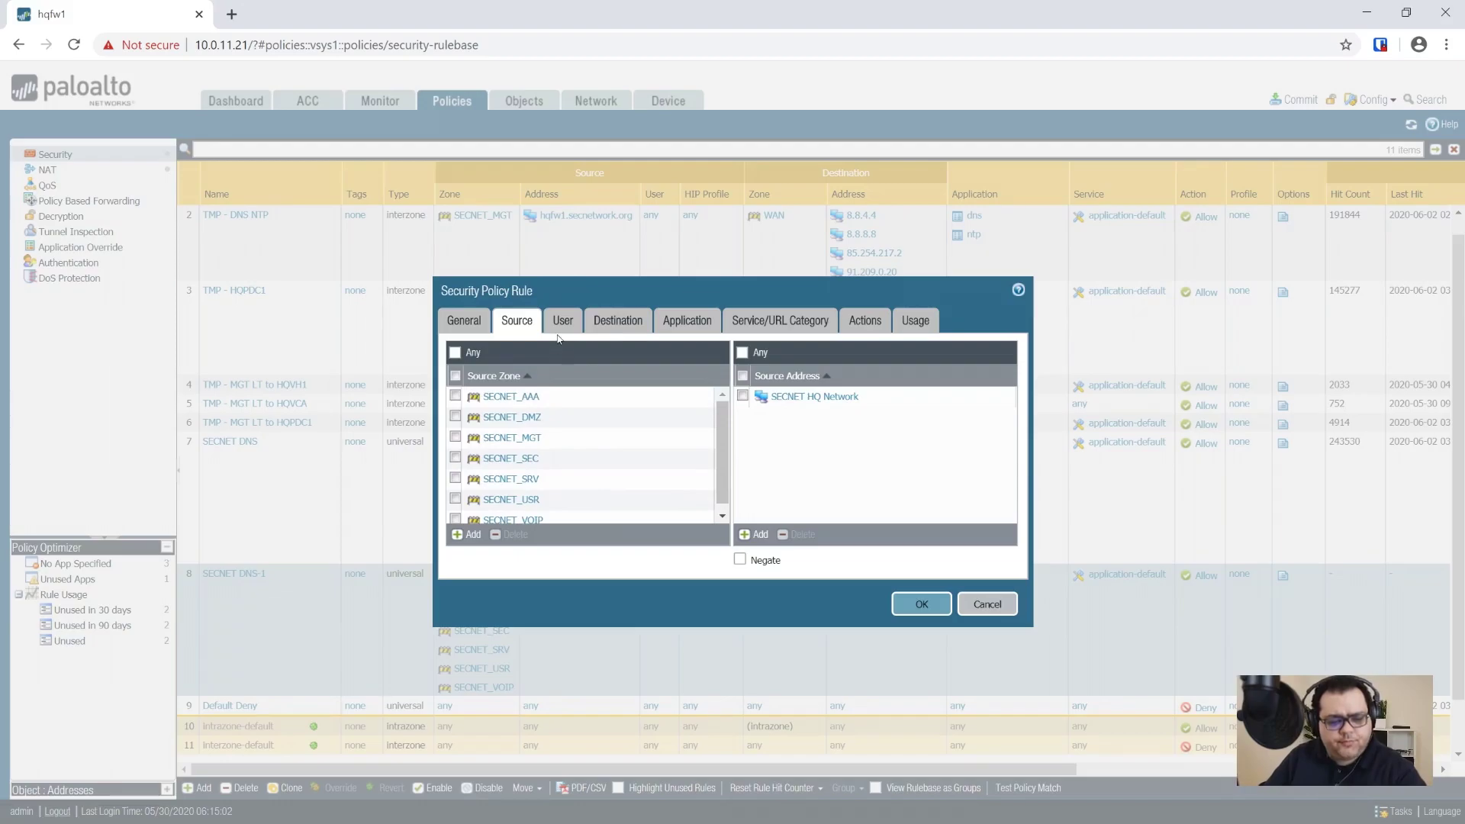
{"action": "left_click", "coordinate": [565, 319]}
{"action": "left_click", "coordinate": [620, 319]}
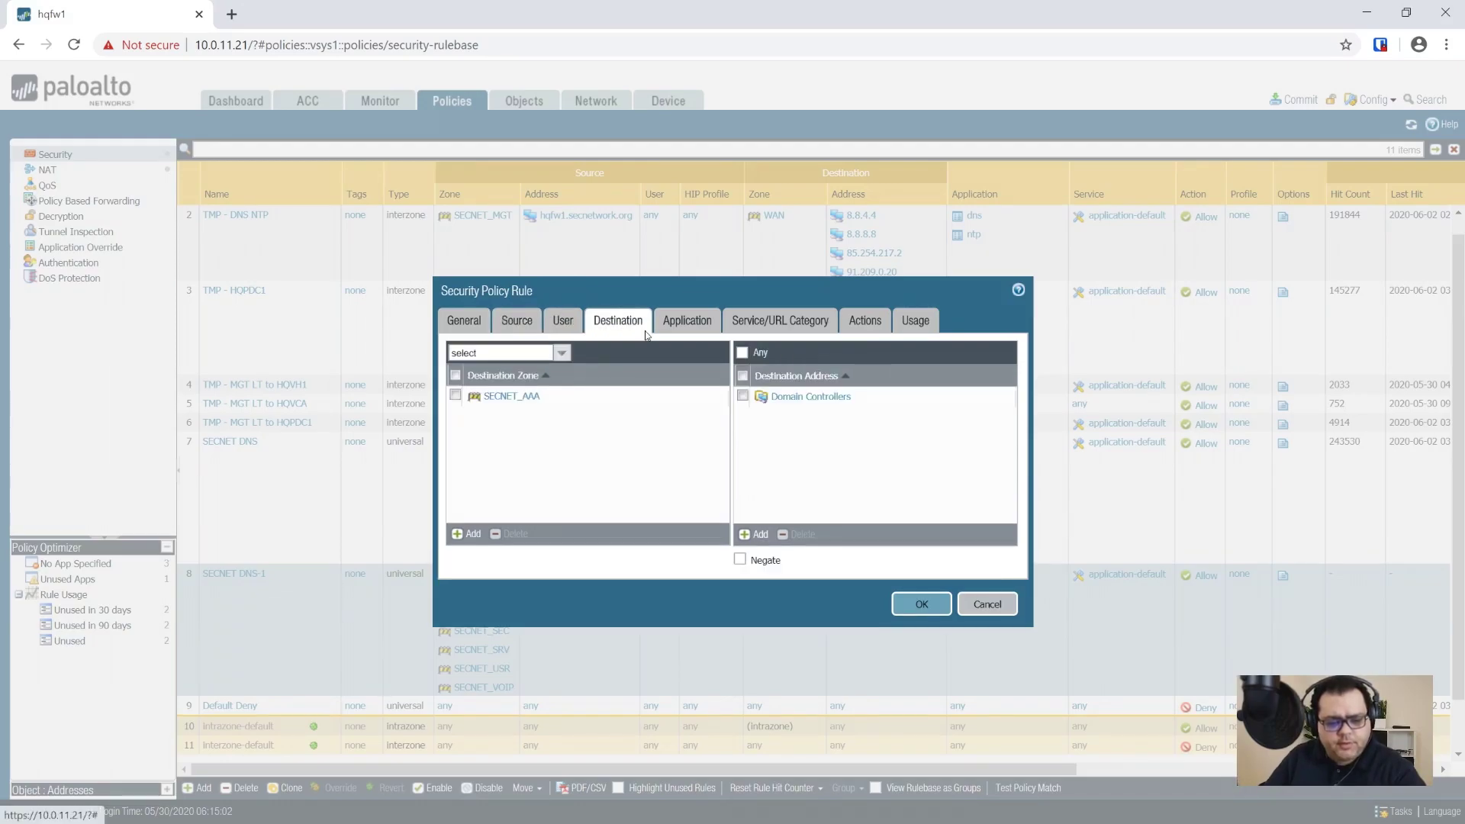
Step: Allow active-directory, kerberos, ldap, ms-ds-smb and ms-netlogon in the rule's applications
{"action": "left_click", "coordinate": [689, 324]}
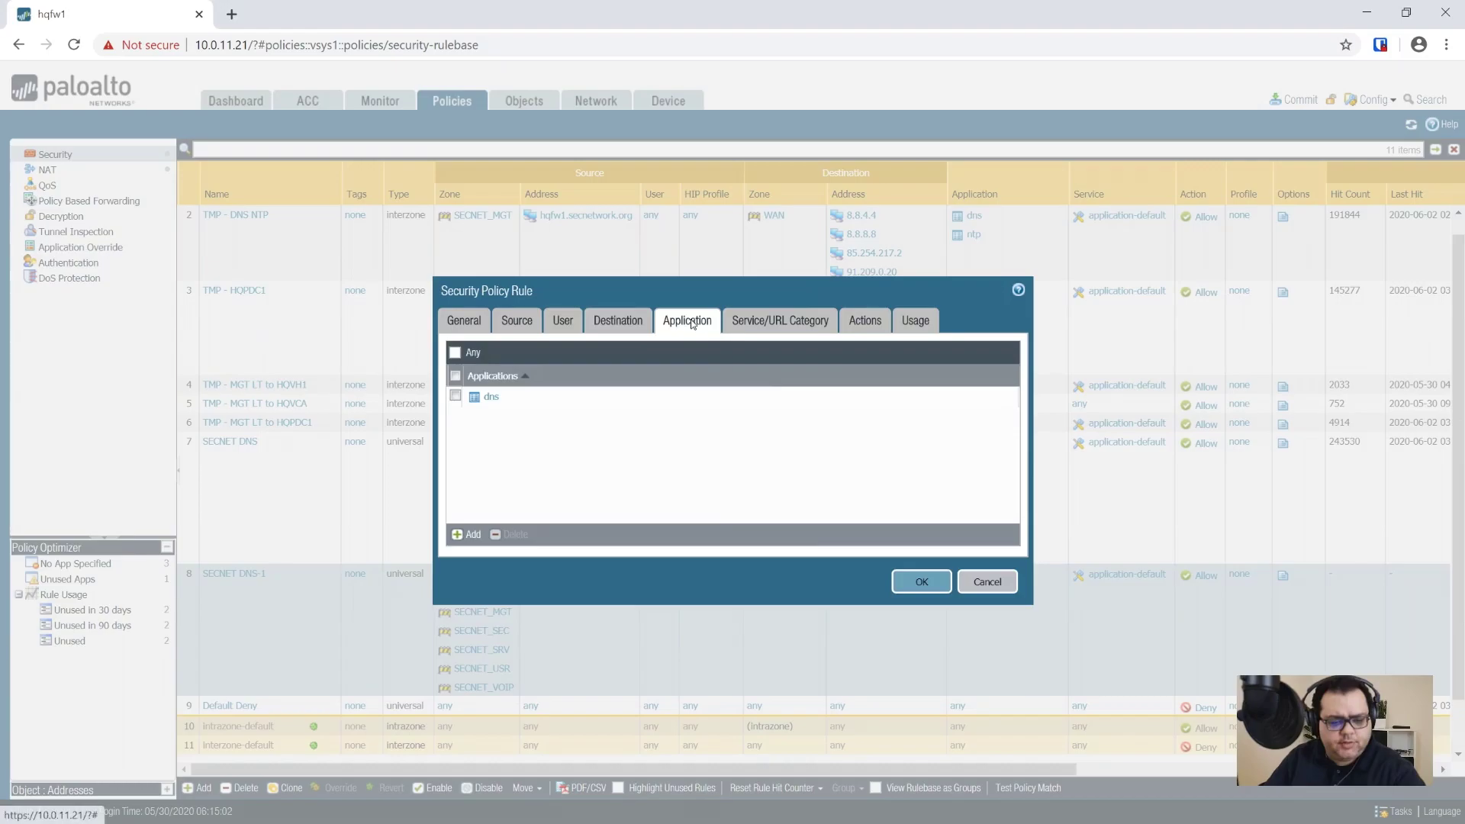
{"action": "left_click", "coordinate": [468, 535]}
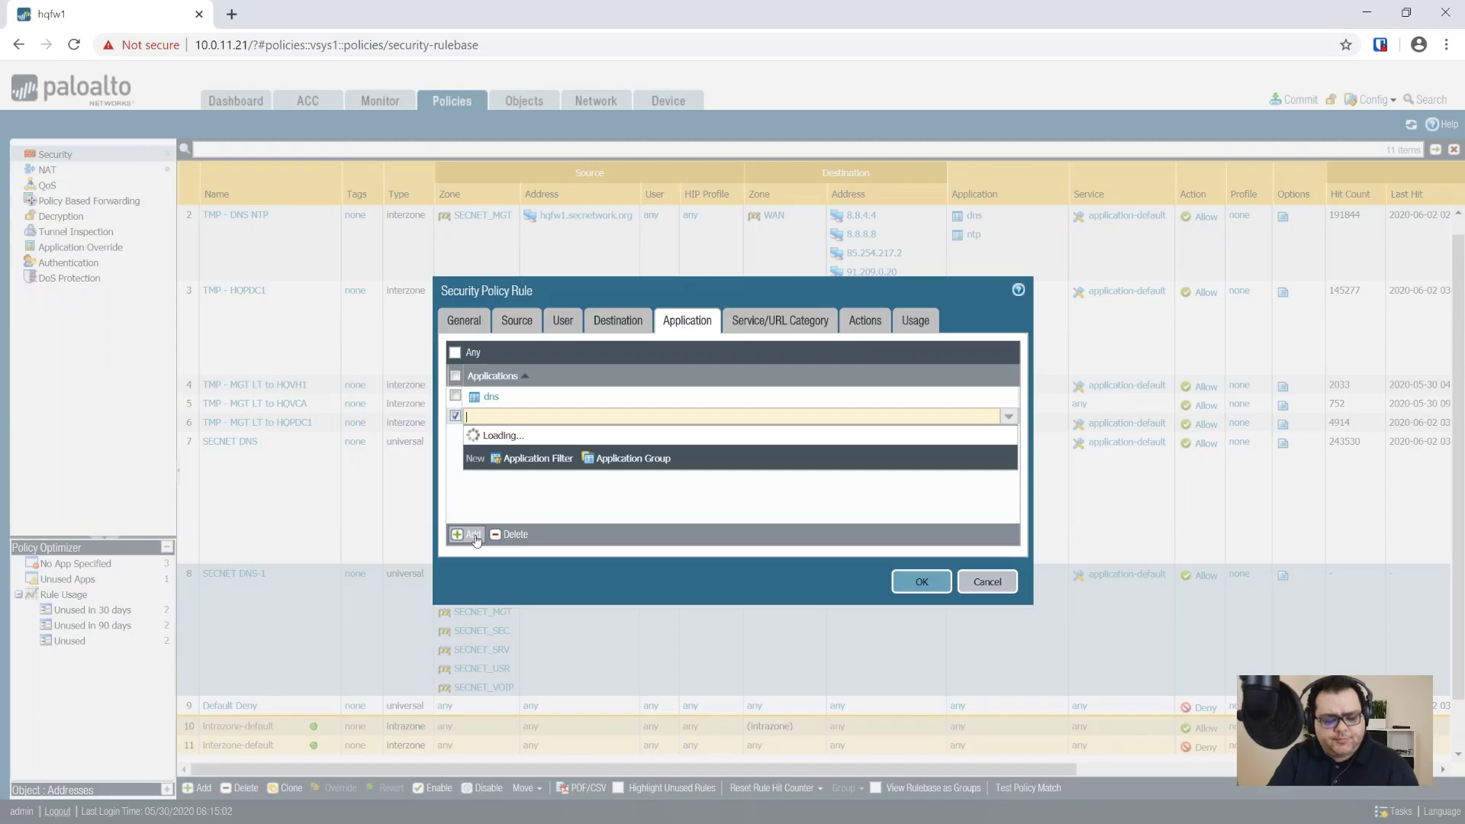
{"action": "type", "text": "active-"}
{"action": "key", "text": "BackSpace"}
{"action": "key", "text": "BackSpace"}
{"action": "key", "text": "BackSpace"}
{"action": "key", "text": "BackSpace"}
{"action": "key", "text": "BackSpace"}
{"action": "key", "text": "BackSpace"}
{"action": "type", "text": "cti"}
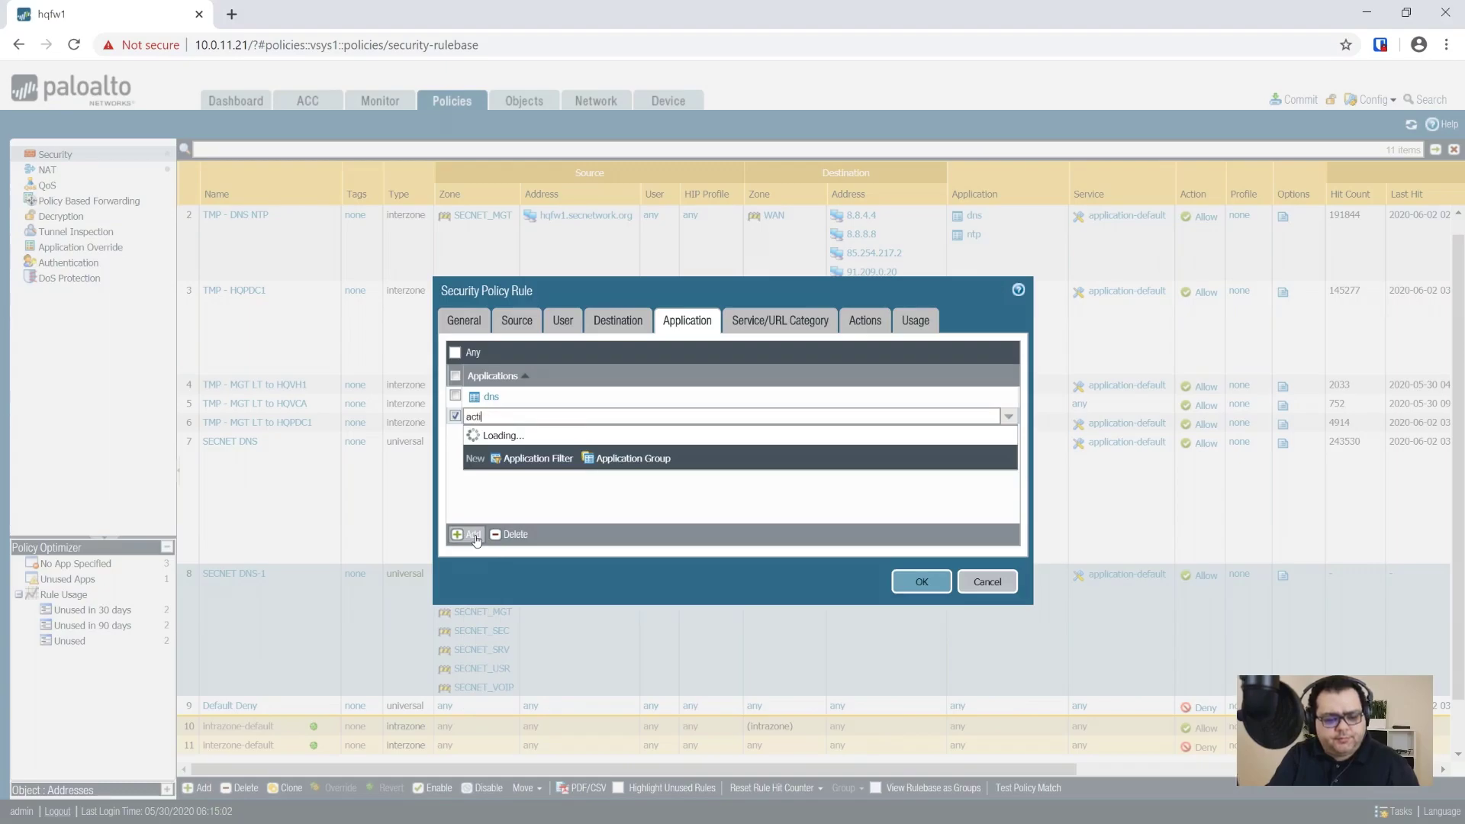
{"action": "type", "text": "ve-directory"}
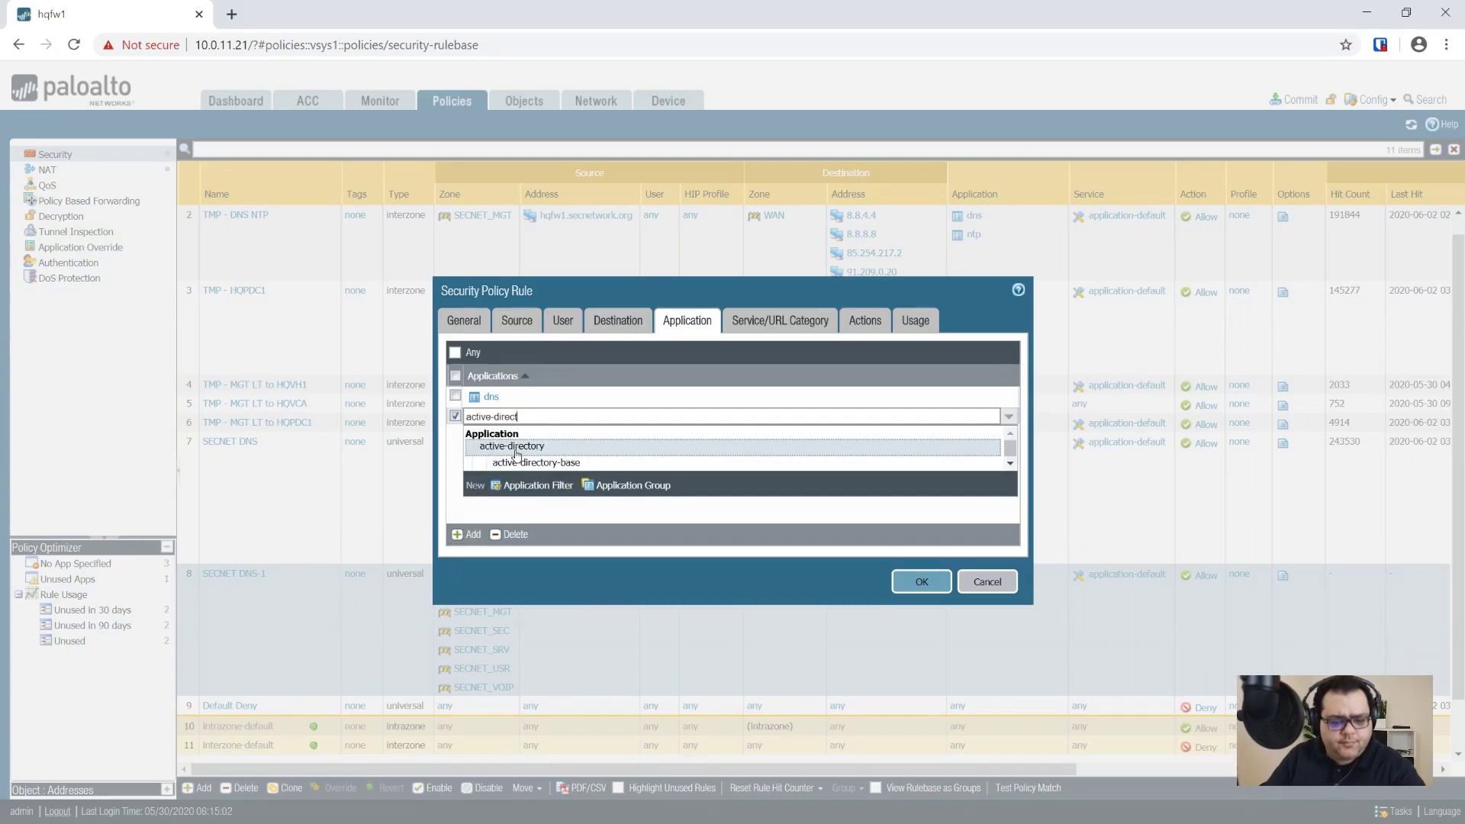
{"action": "left_click", "coordinate": [515, 447]}
{"action": "left_click", "coordinate": [475, 540]}
{"action": "type", "text": "kerb"}
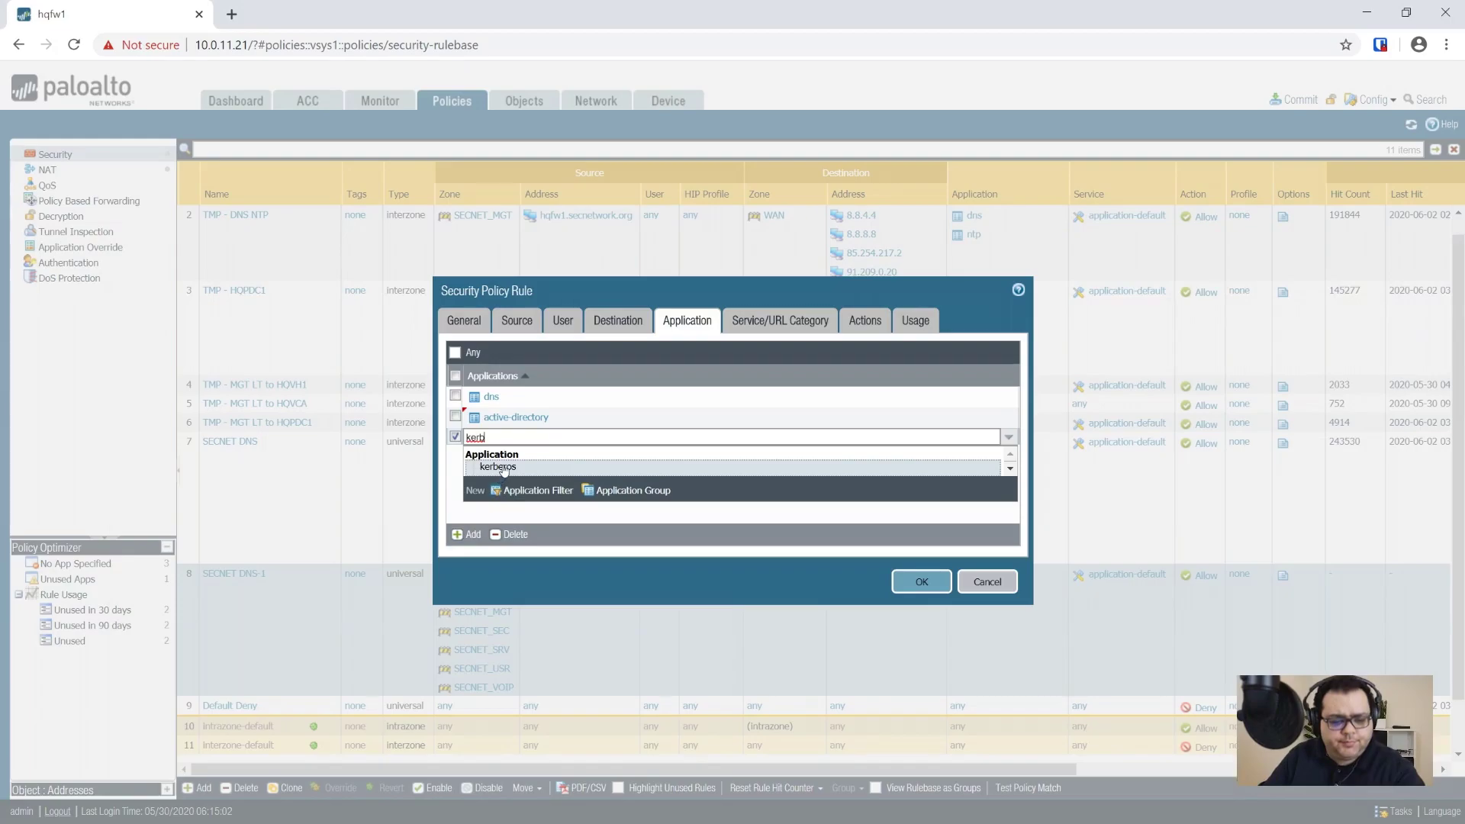
{"action": "left_click", "coordinate": [503, 467]}
{"action": "left_click", "coordinate": [471, 535]}
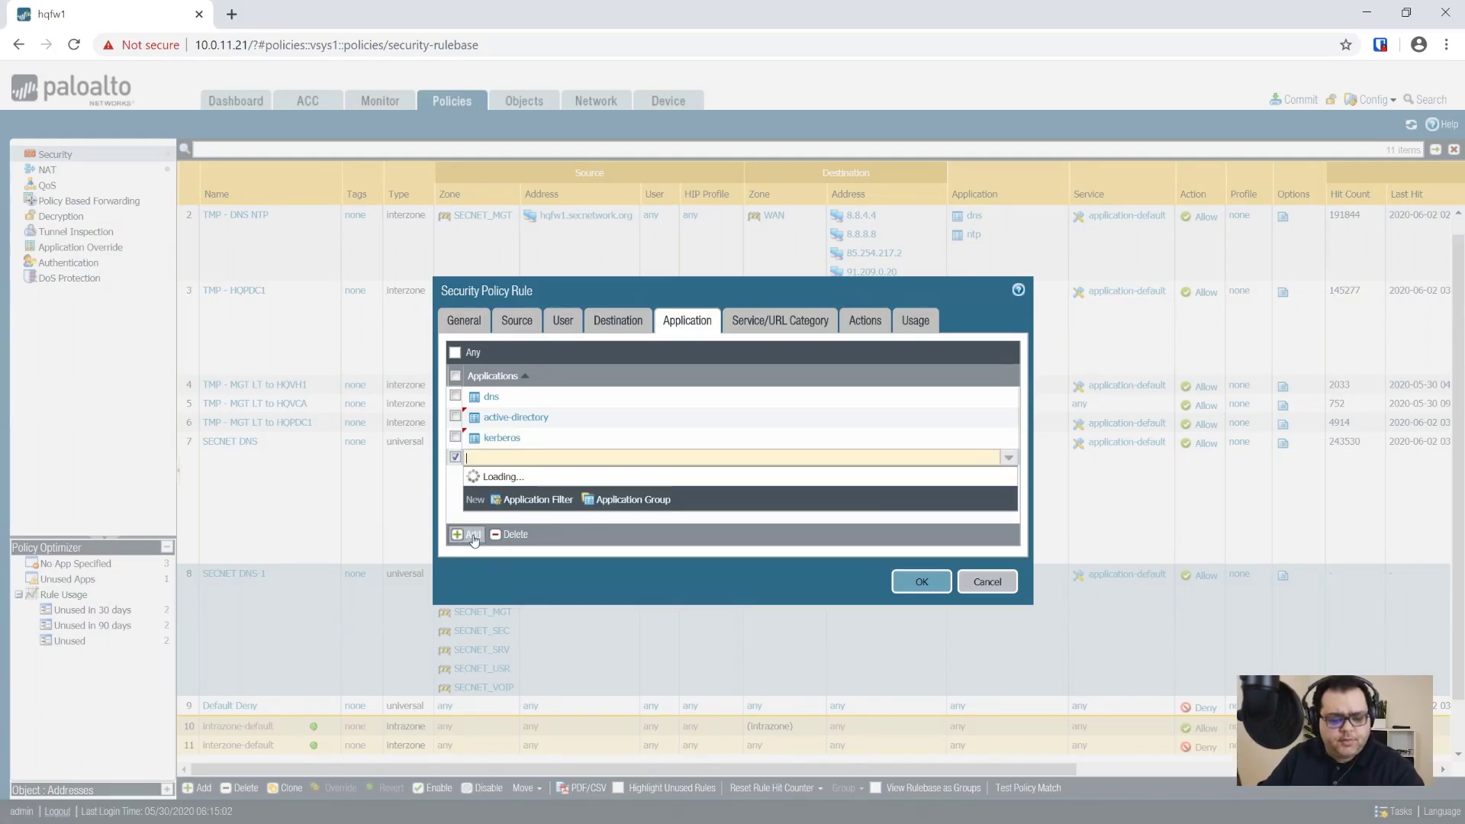
{"action": "type", "text": "ldap"}
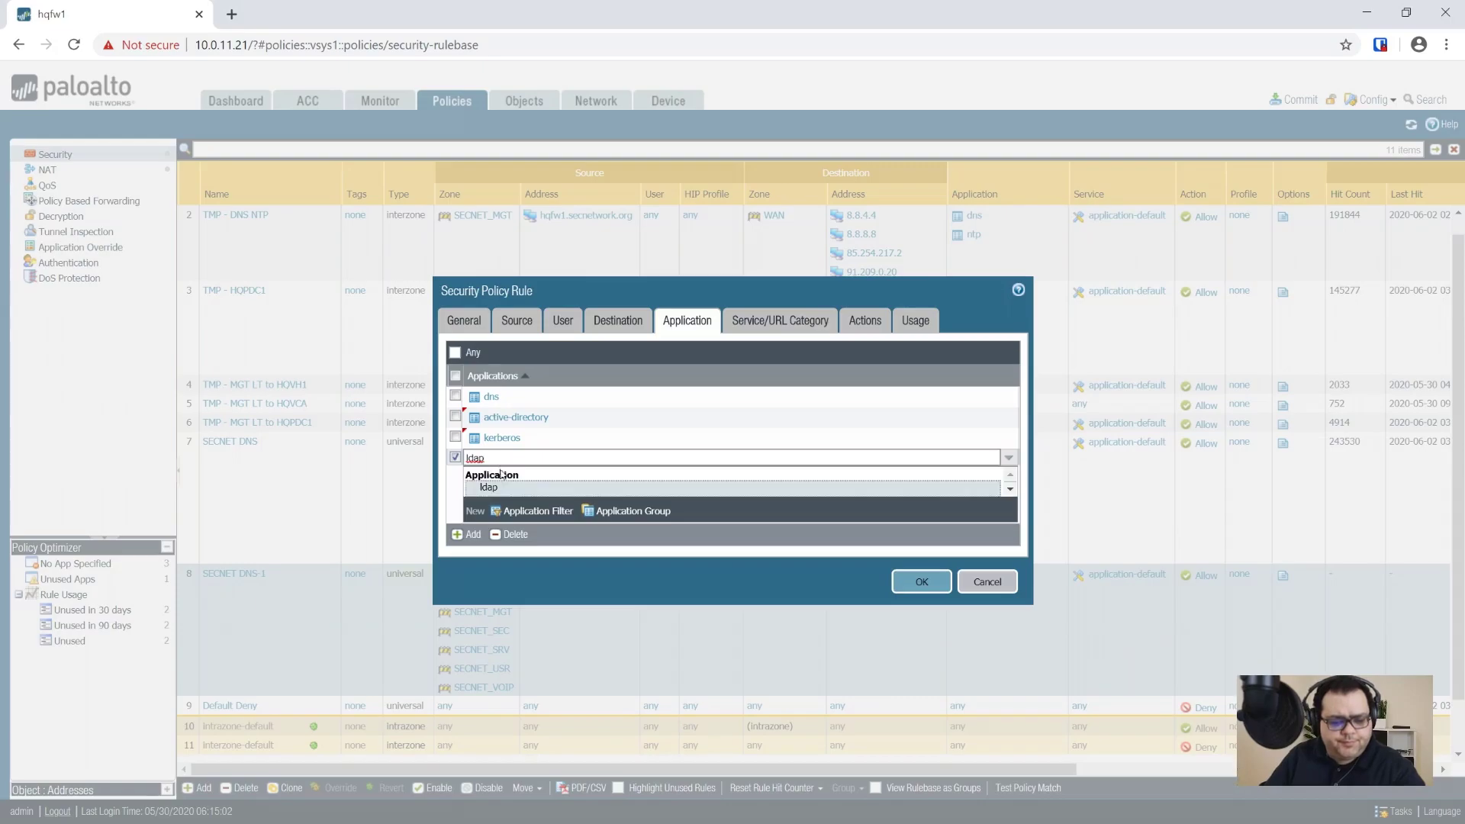
{"action": "left_click", "coordinate": [504, 489]}
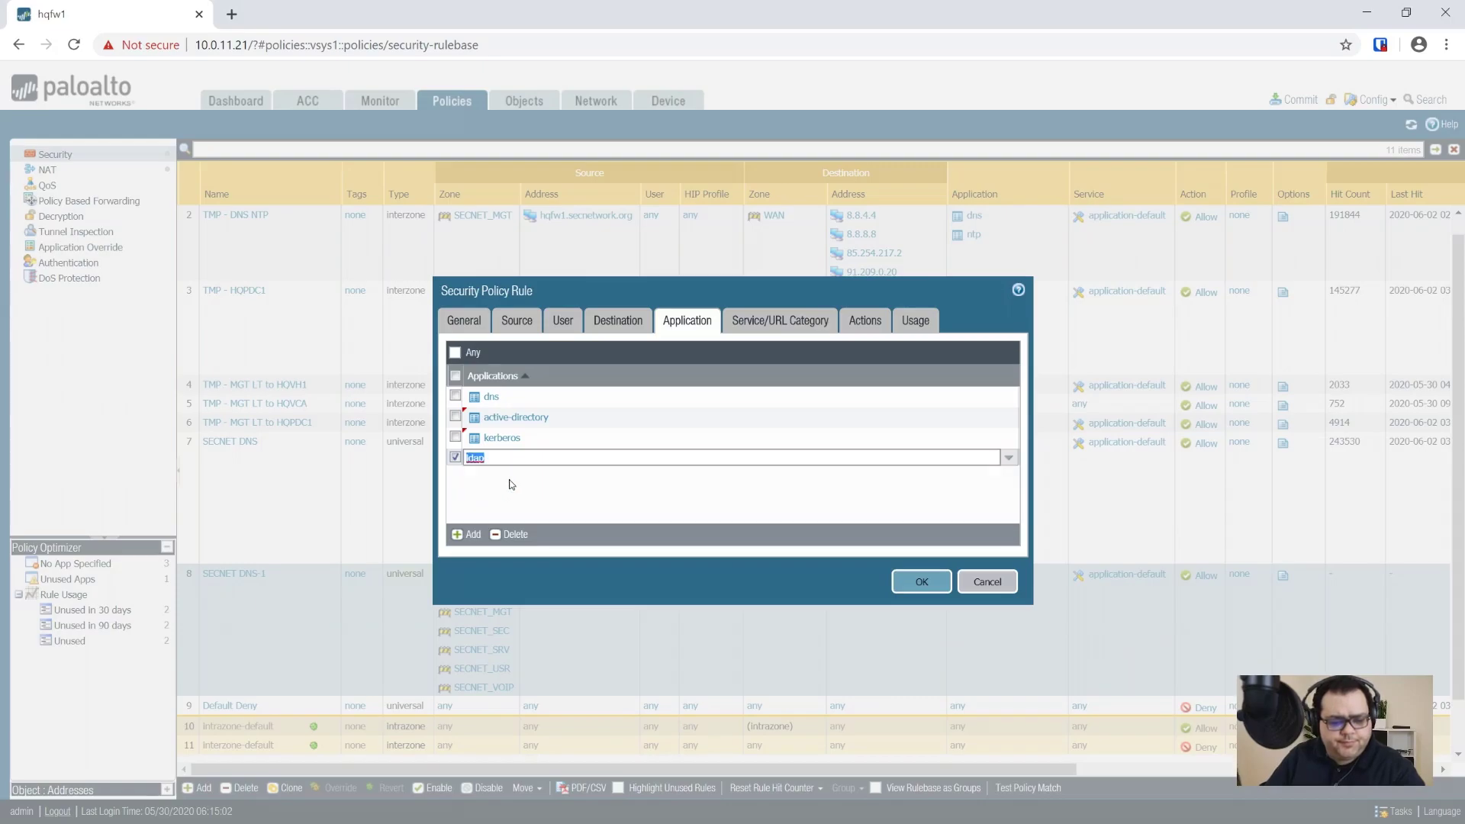
{"action": "left_click", "coordinate": [460, 535]}
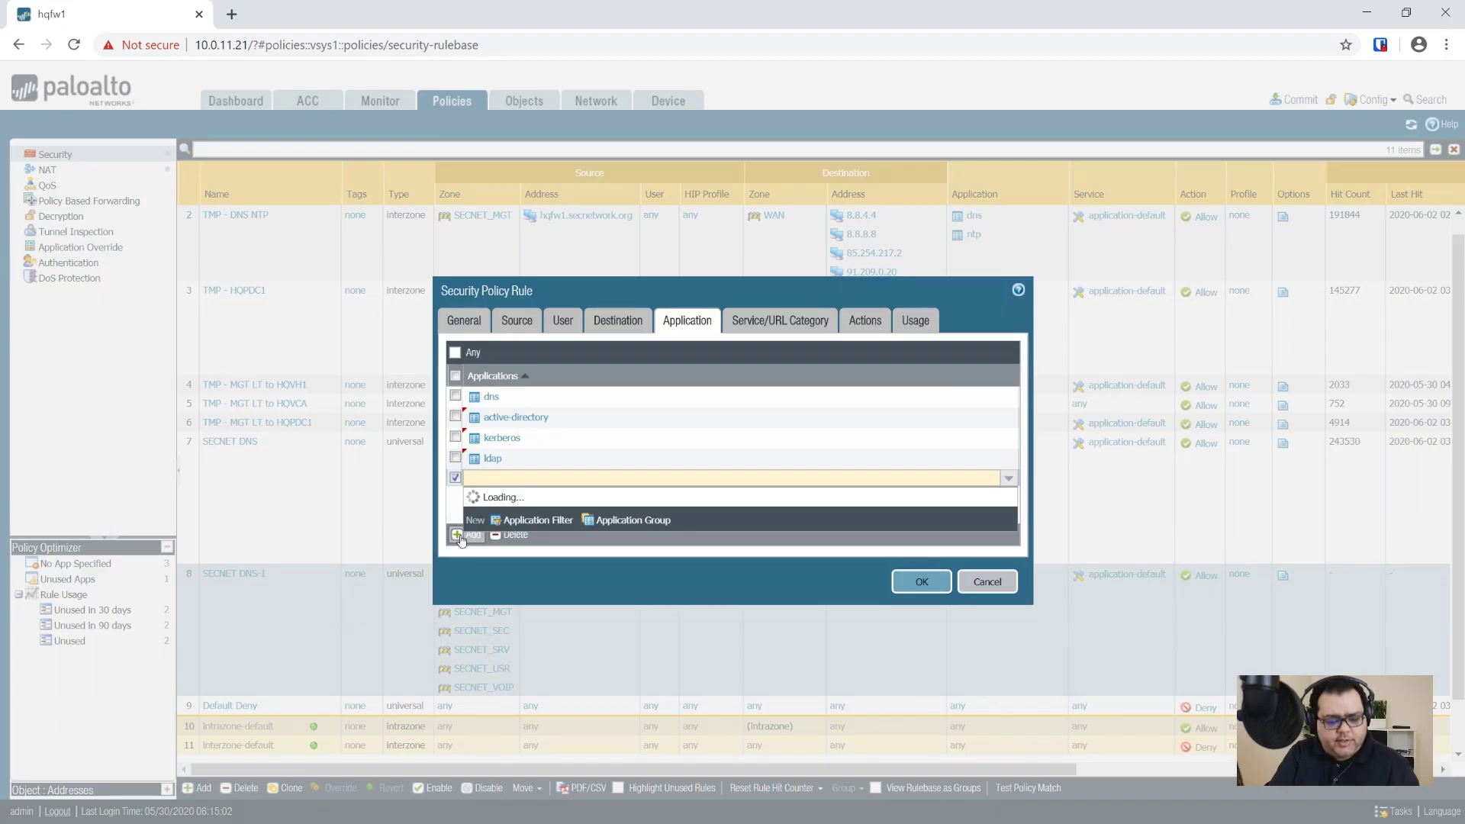
{"action": "type", "text": "s-"}
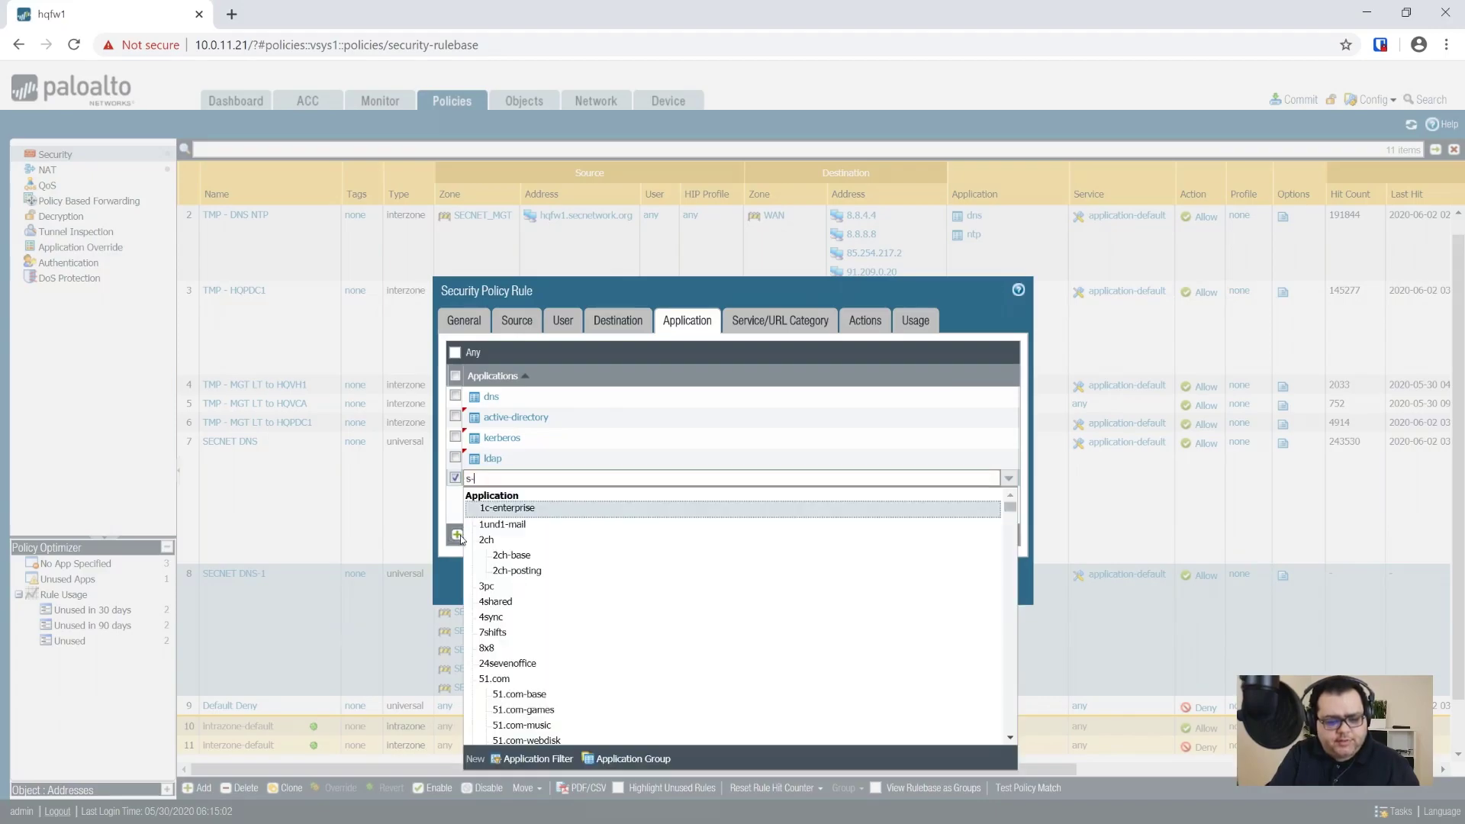
{"action": "type", "text": "ms-ds"}
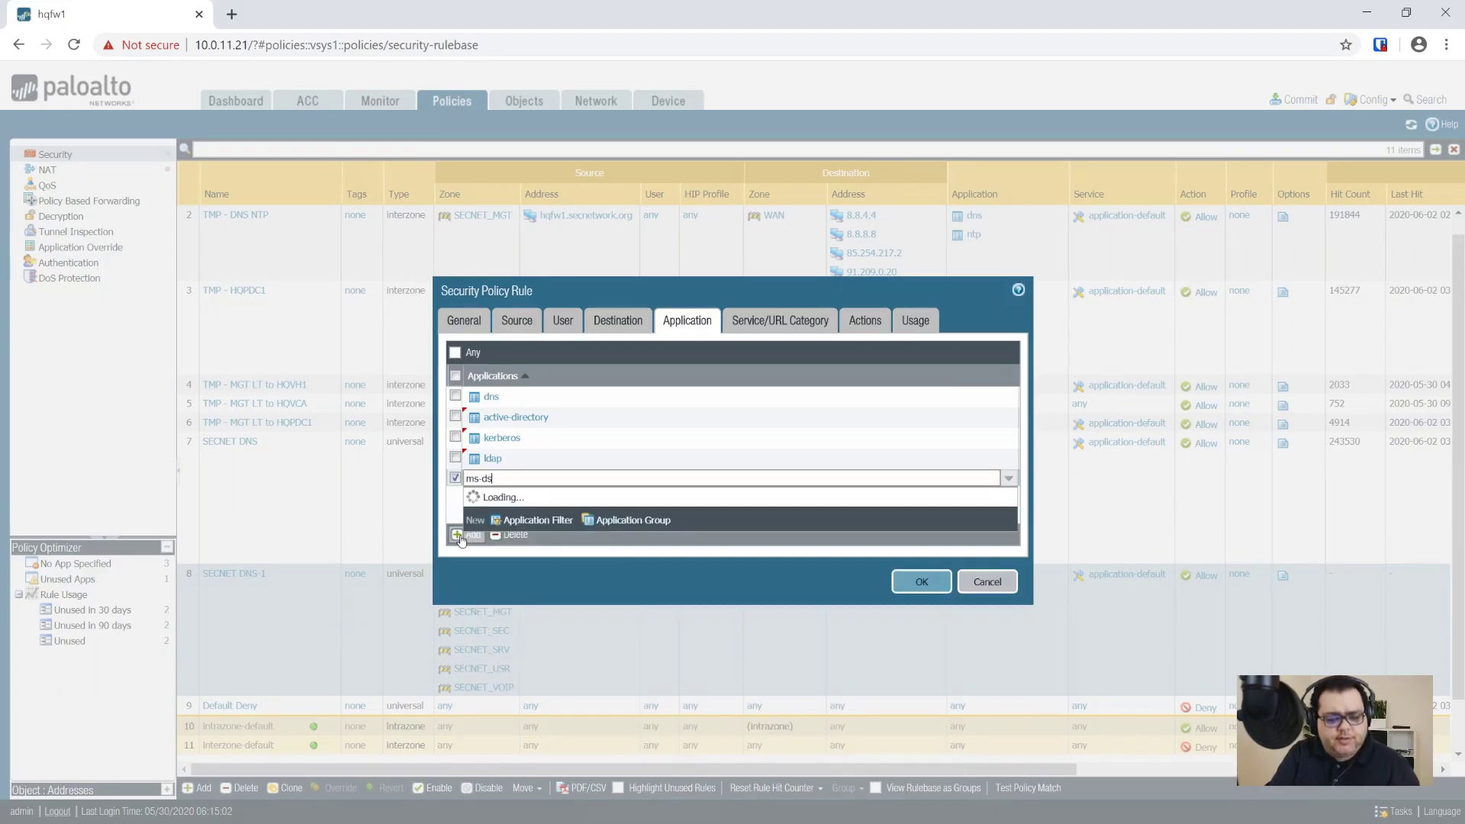
{"action": "type", "text": "-smb"}
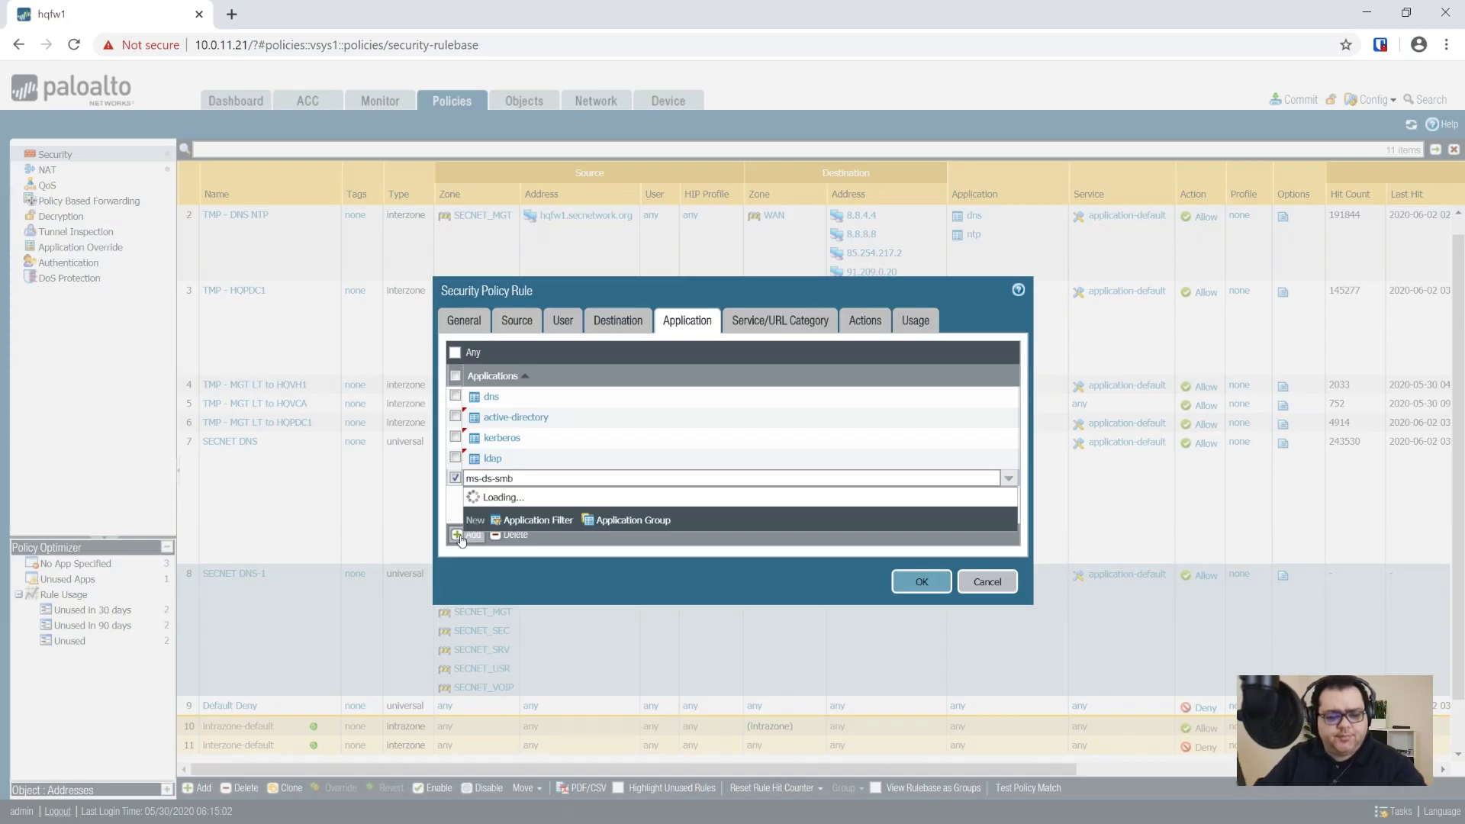
{"action": "left_click", "coordinate": [497, 508]}
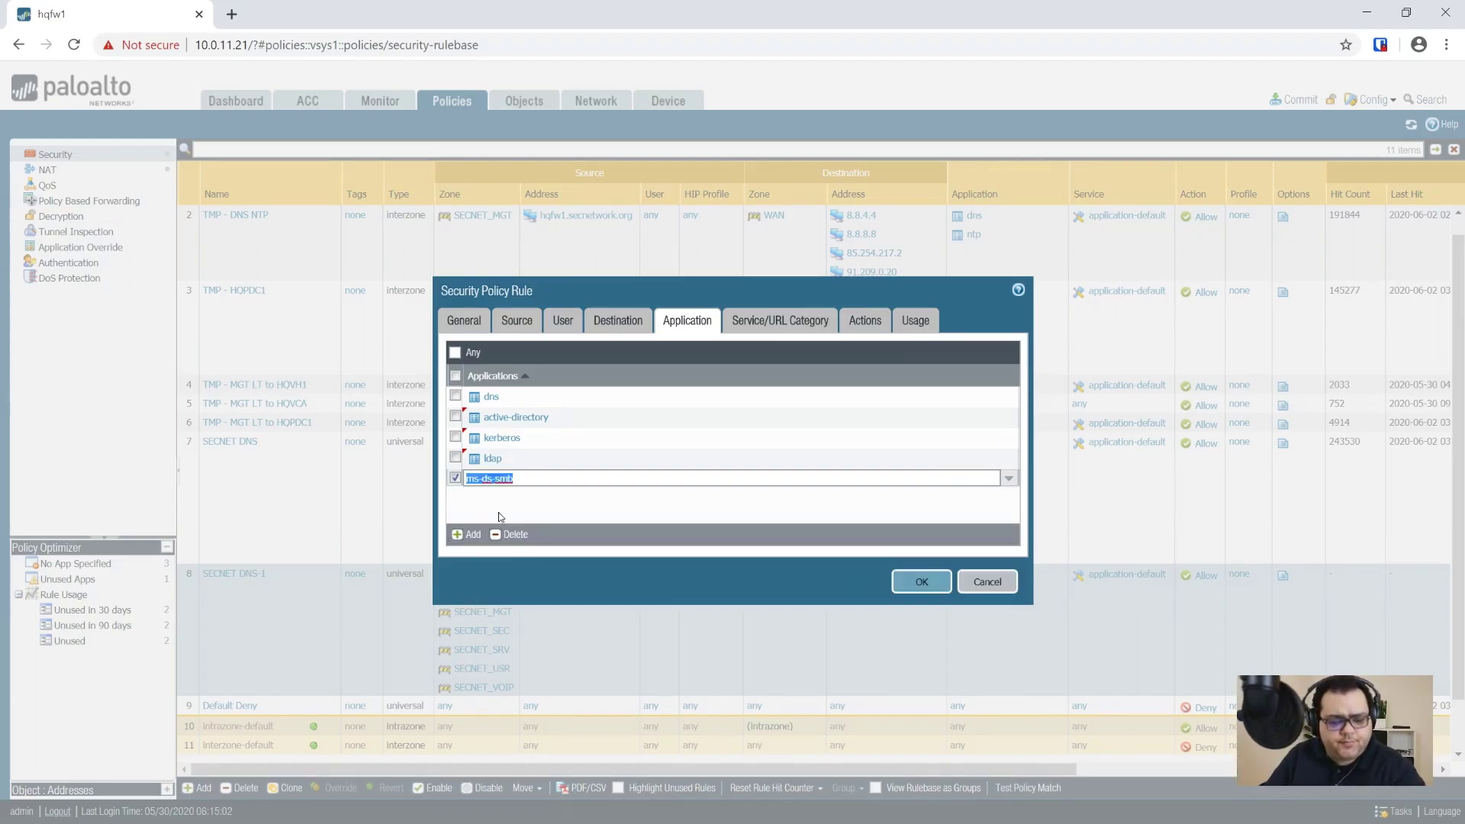
{"action": "left_click", "coordinate": [467, 535]}
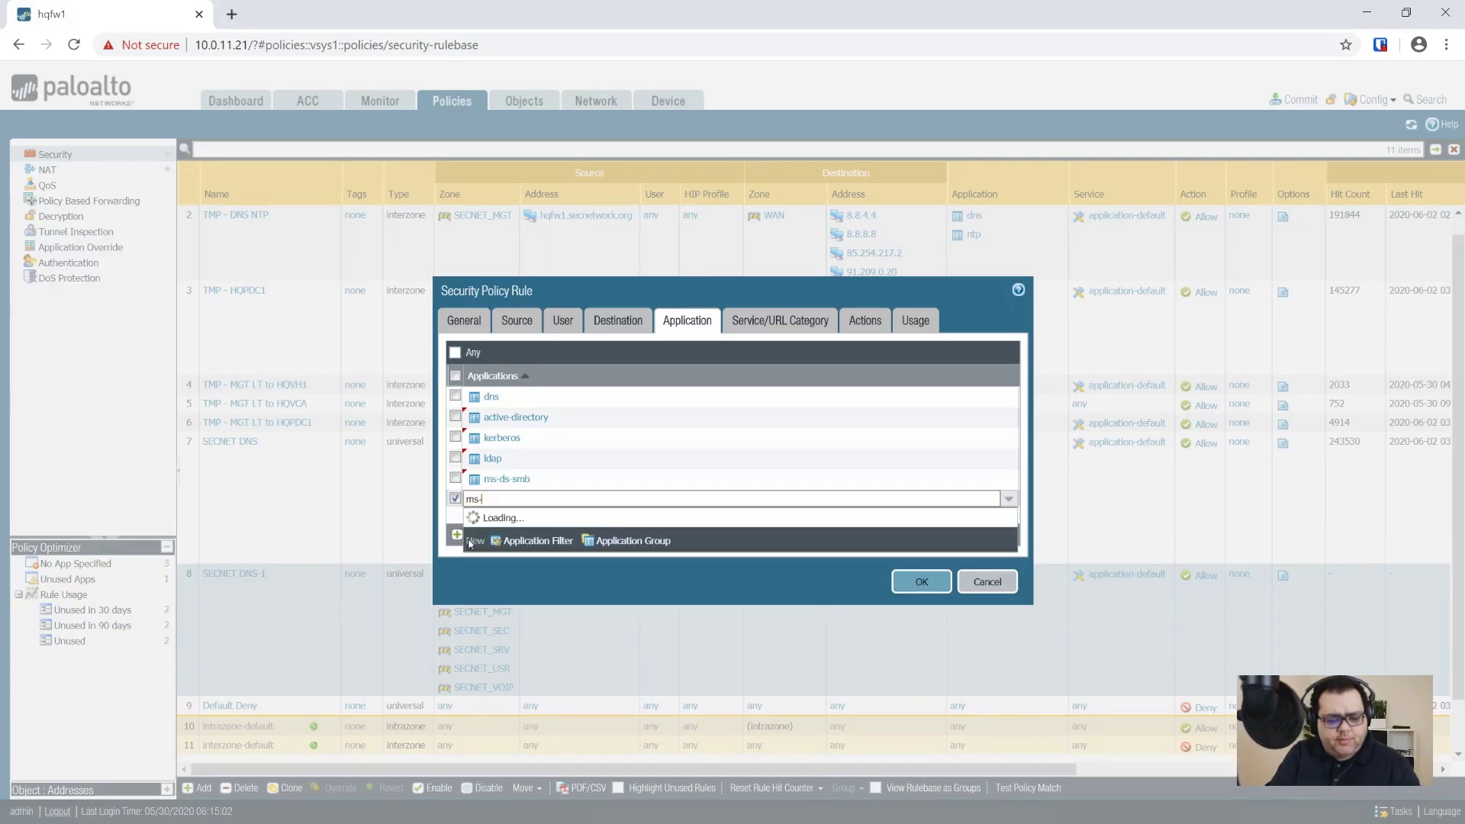
{"action": "type", "text": "ms-netlogon"}
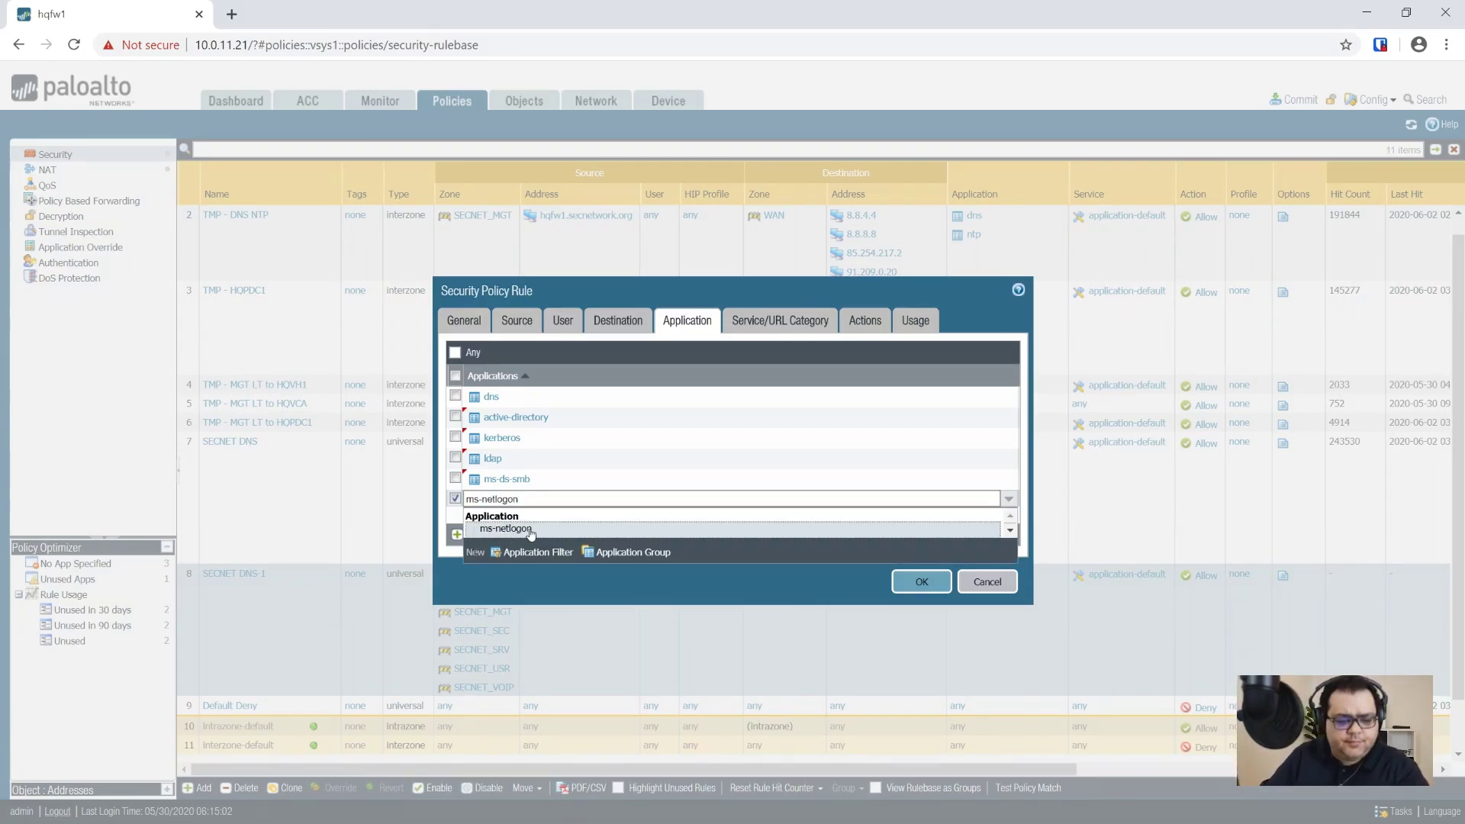
{"action": "left_click", "coordinate": [531, 530]}
Step: Add ms-wmi, ntp, msrpc, netbios-ss, netbios-dg and netbios-ns to the applications and save the rule
{"action": "left_click", "coordinate": [468, 543]}
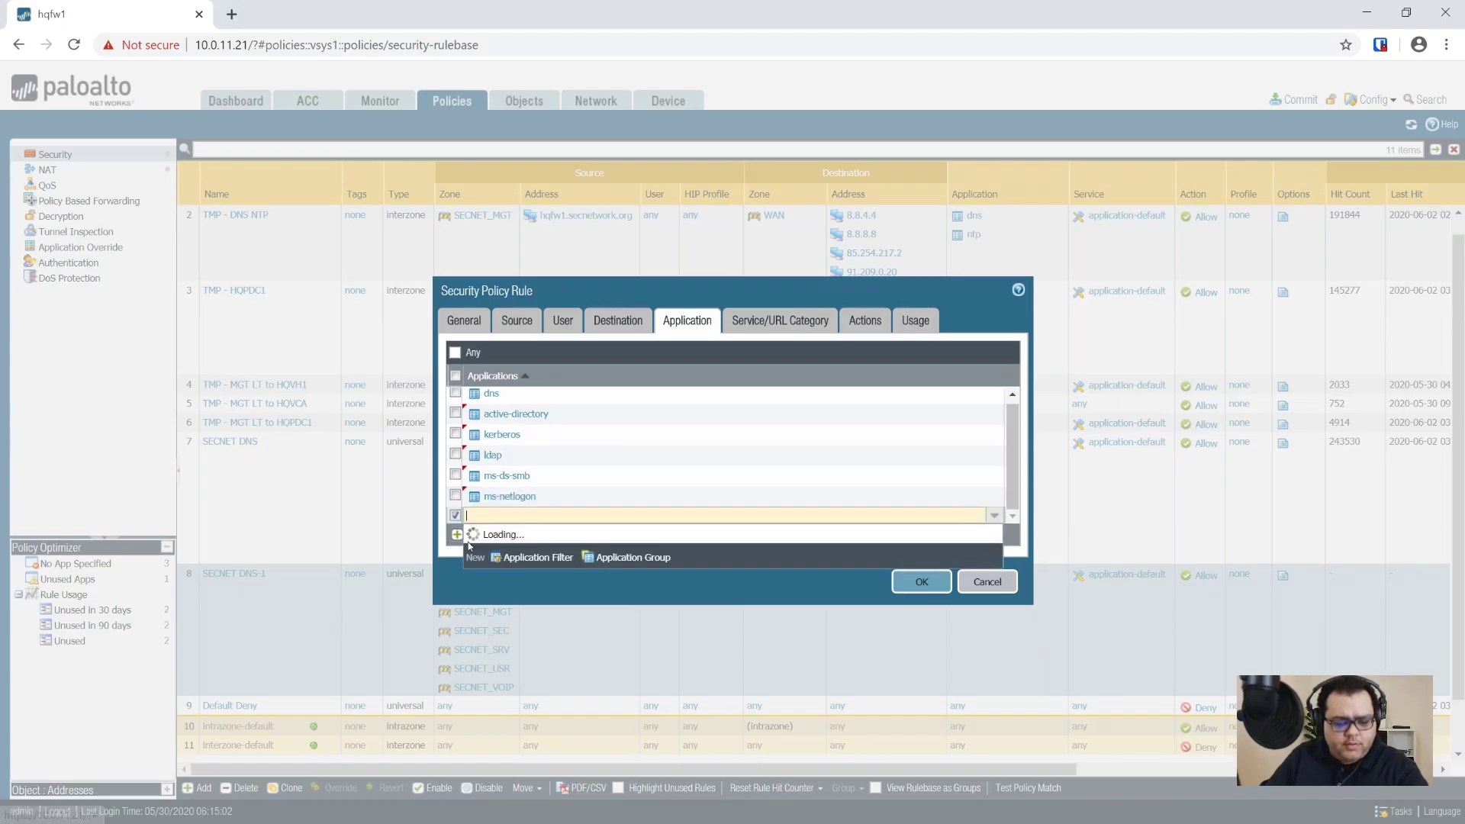
{"action": "type", "text": "ms-wmi"}
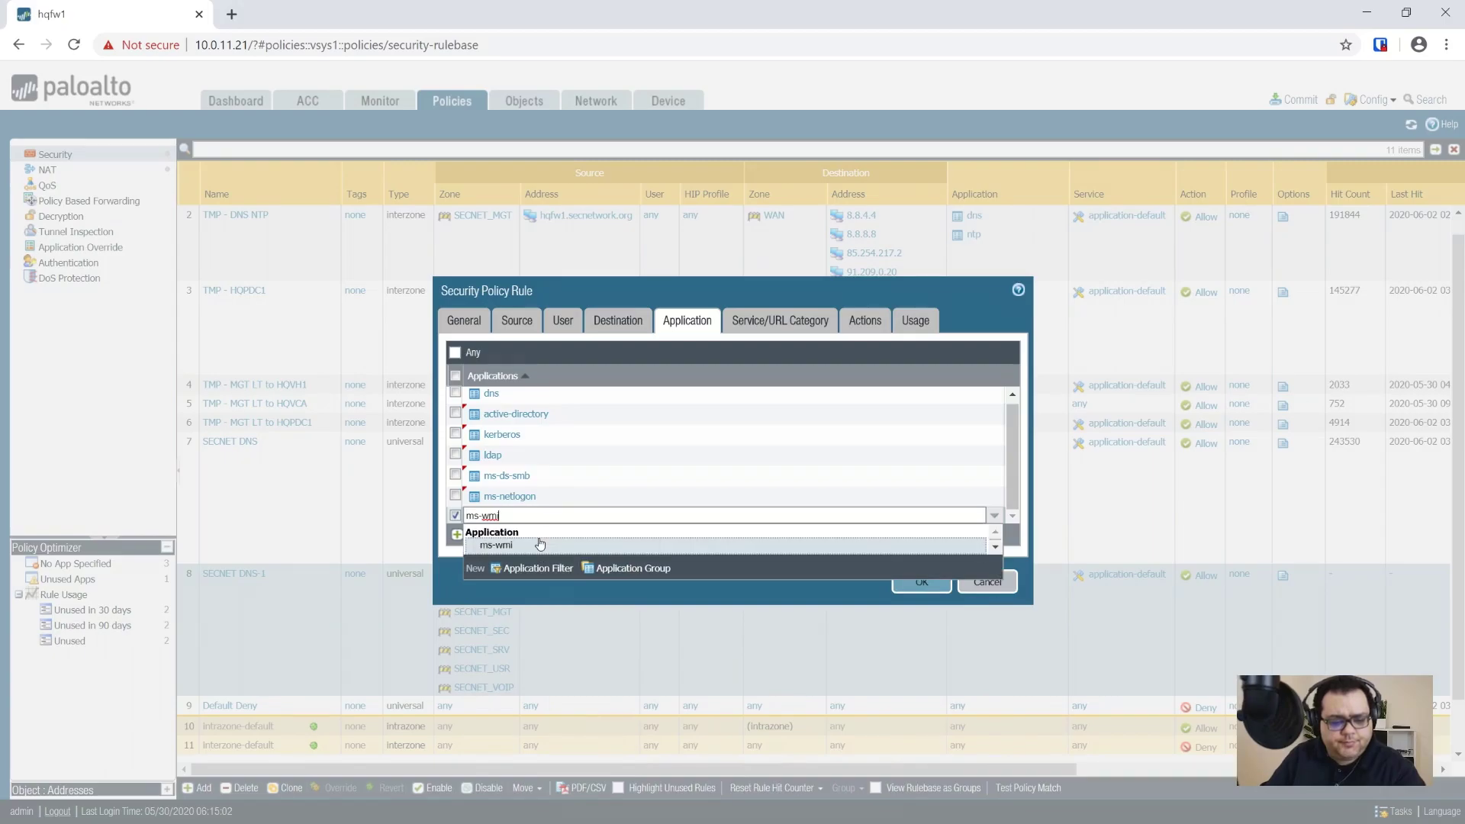
{"action": "left_click", "coordinate": [539, 544]}
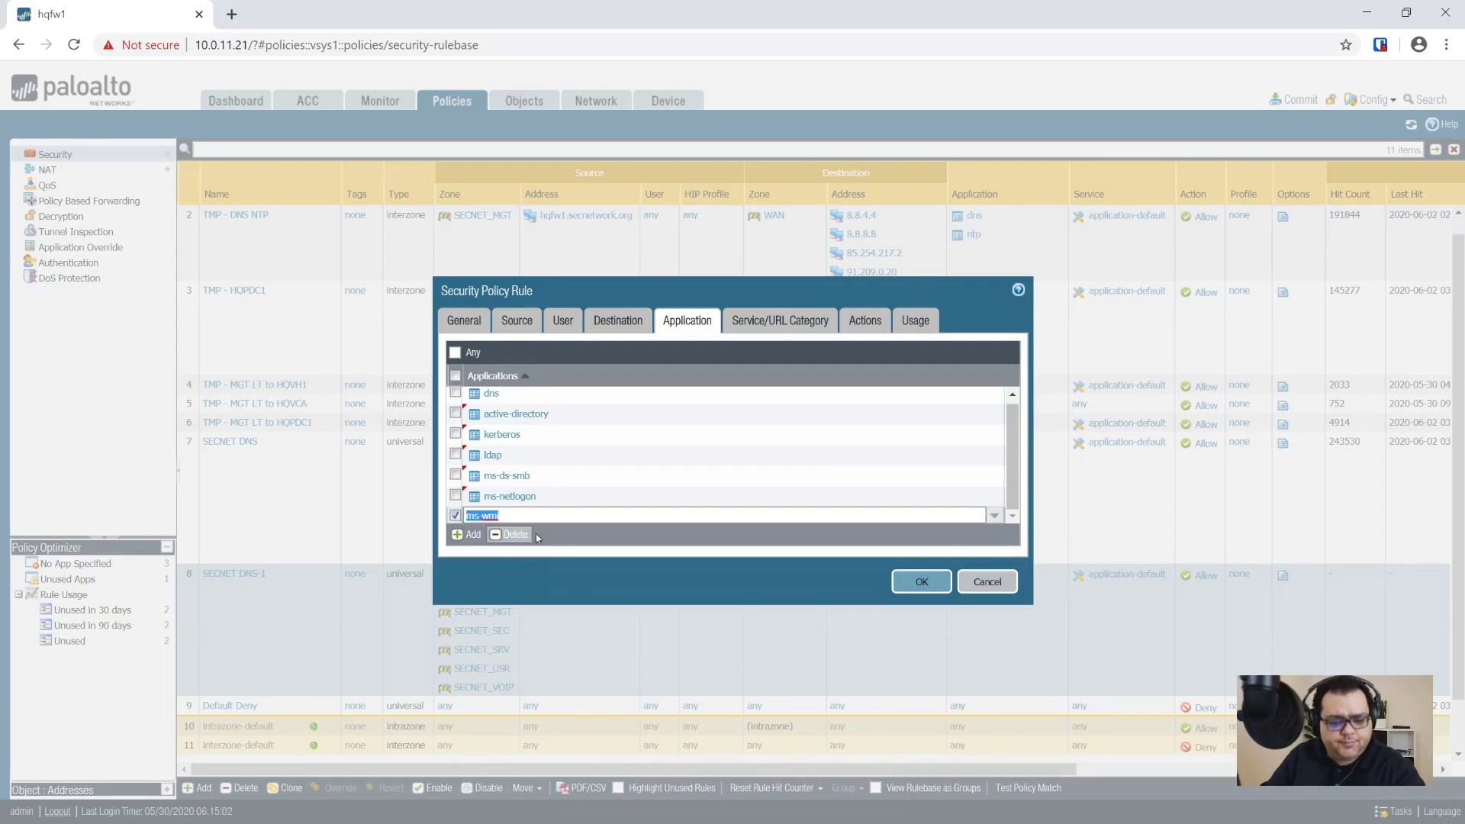
{"action": "left_click", "coordinate": [467, 535]}
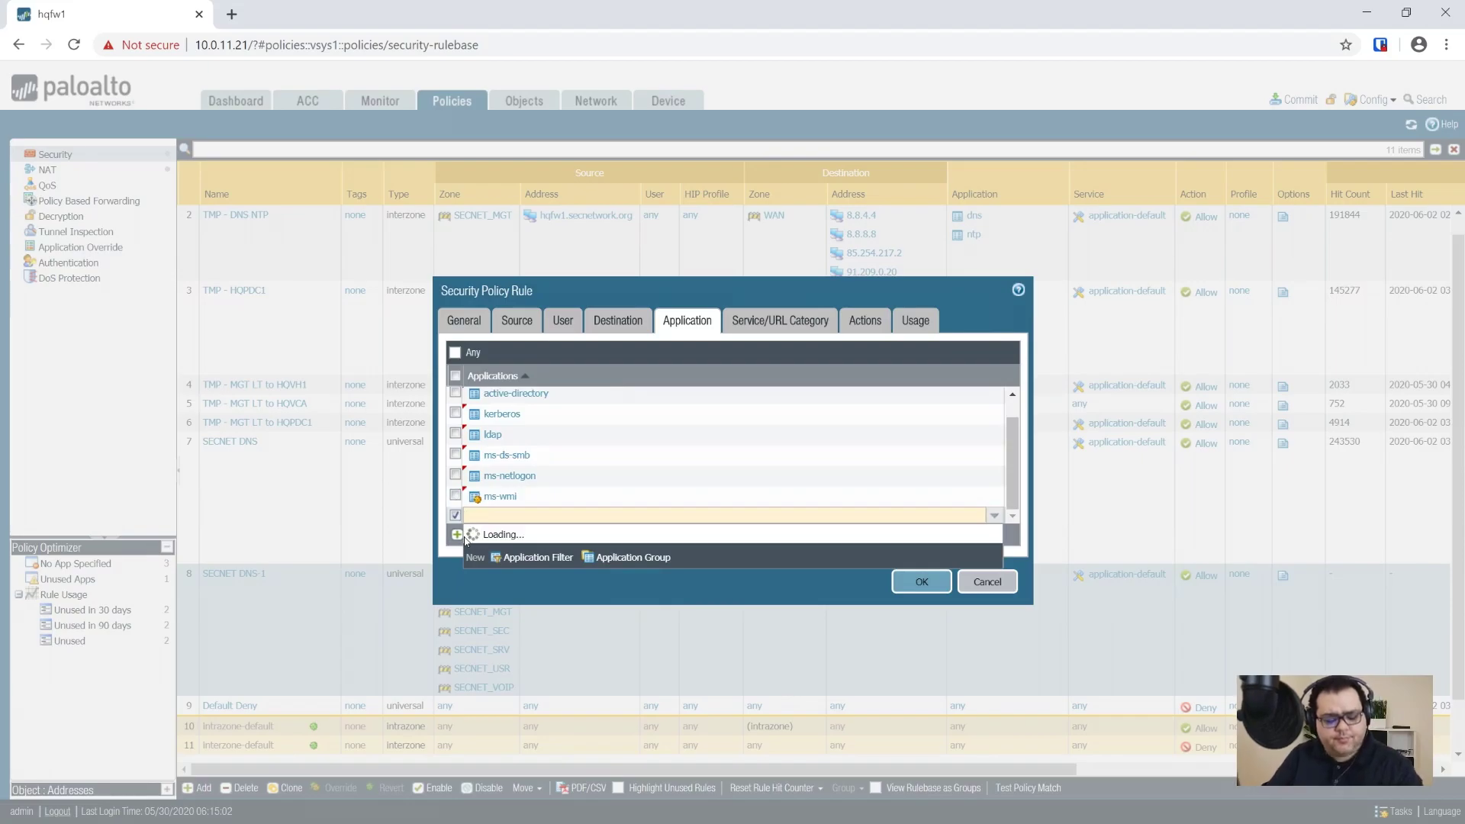
{"action": "type", "text": "ntp"}
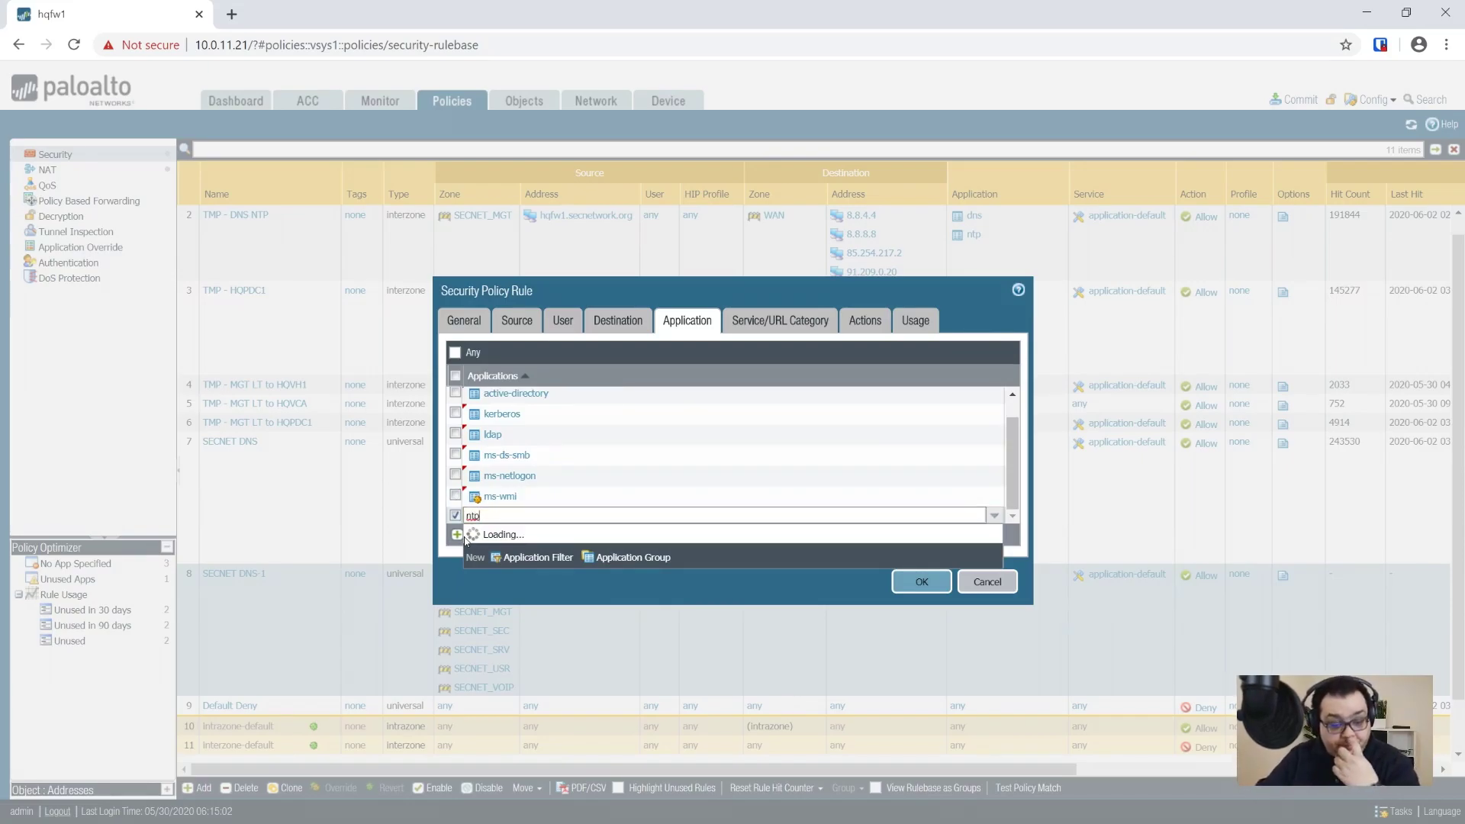
{"action": "left_click", "coordinate": [510, 561]}
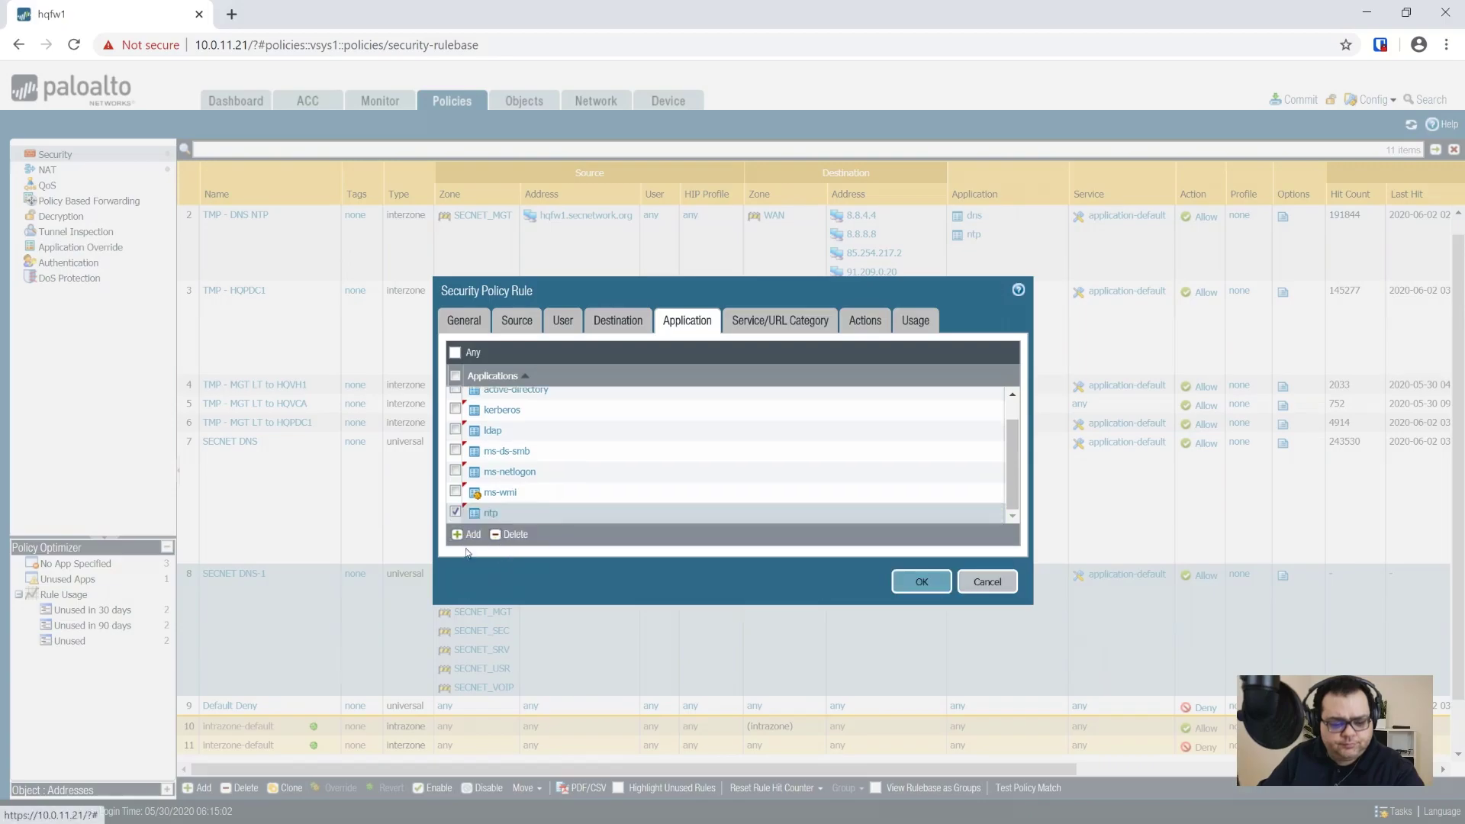
{"action": "left_click", "coordinate": [467, 534]}
{"action": "type", "text": "rpc"}
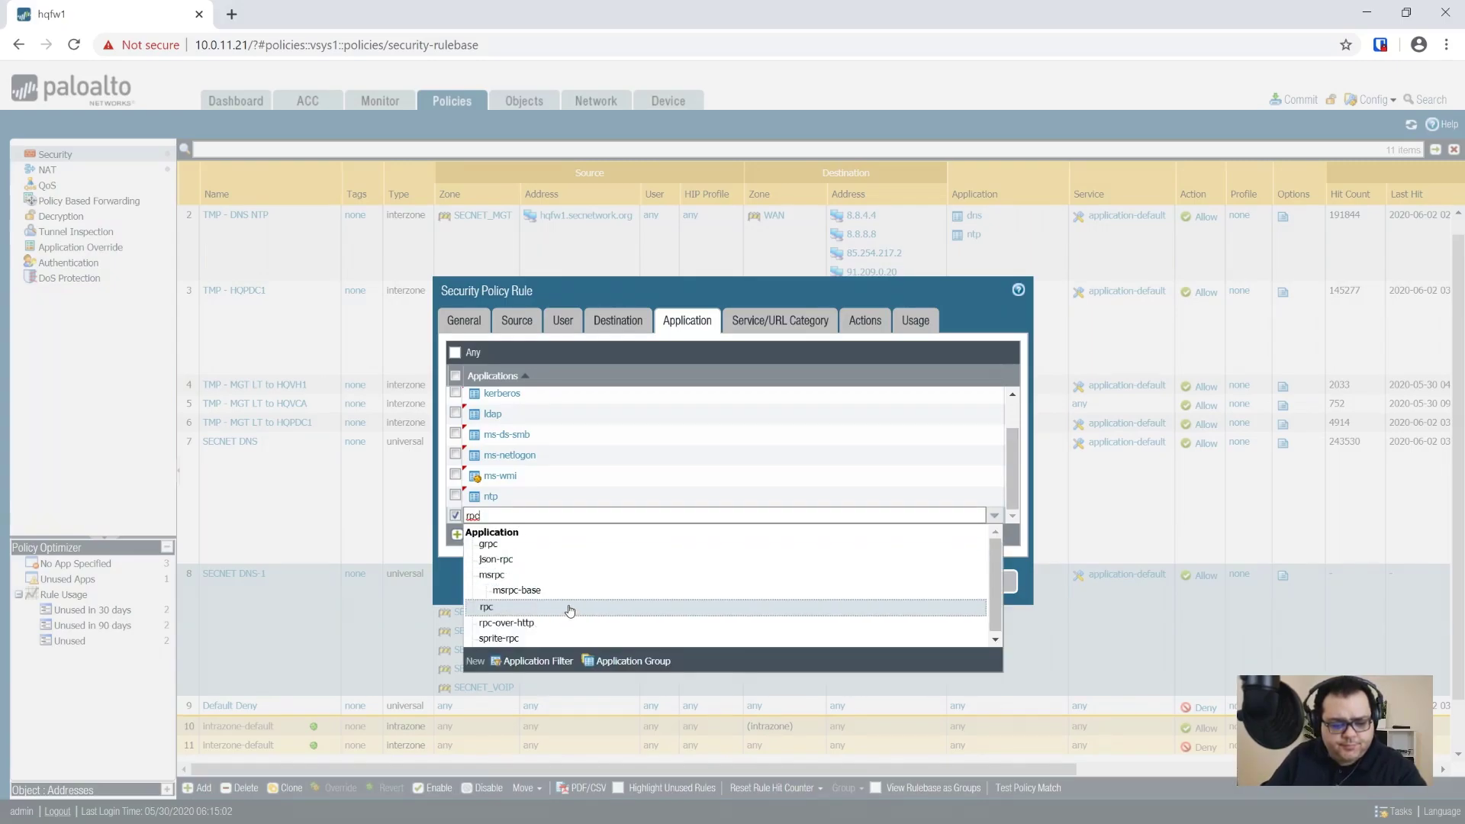
{"action": "left_click", "coordinate": [488, 575]}
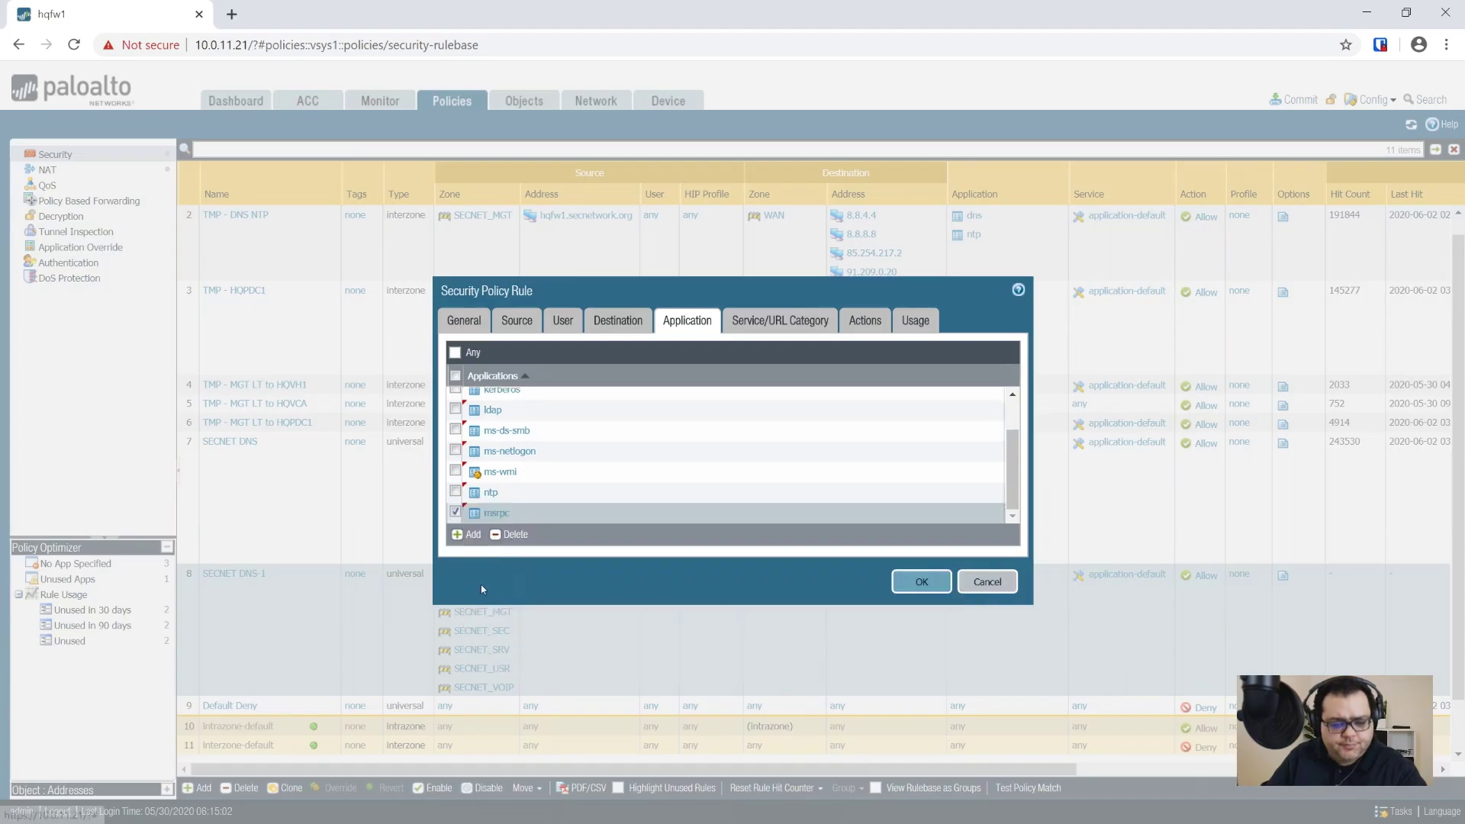
{"action": "left_click", "coordinate": [463, 537]}
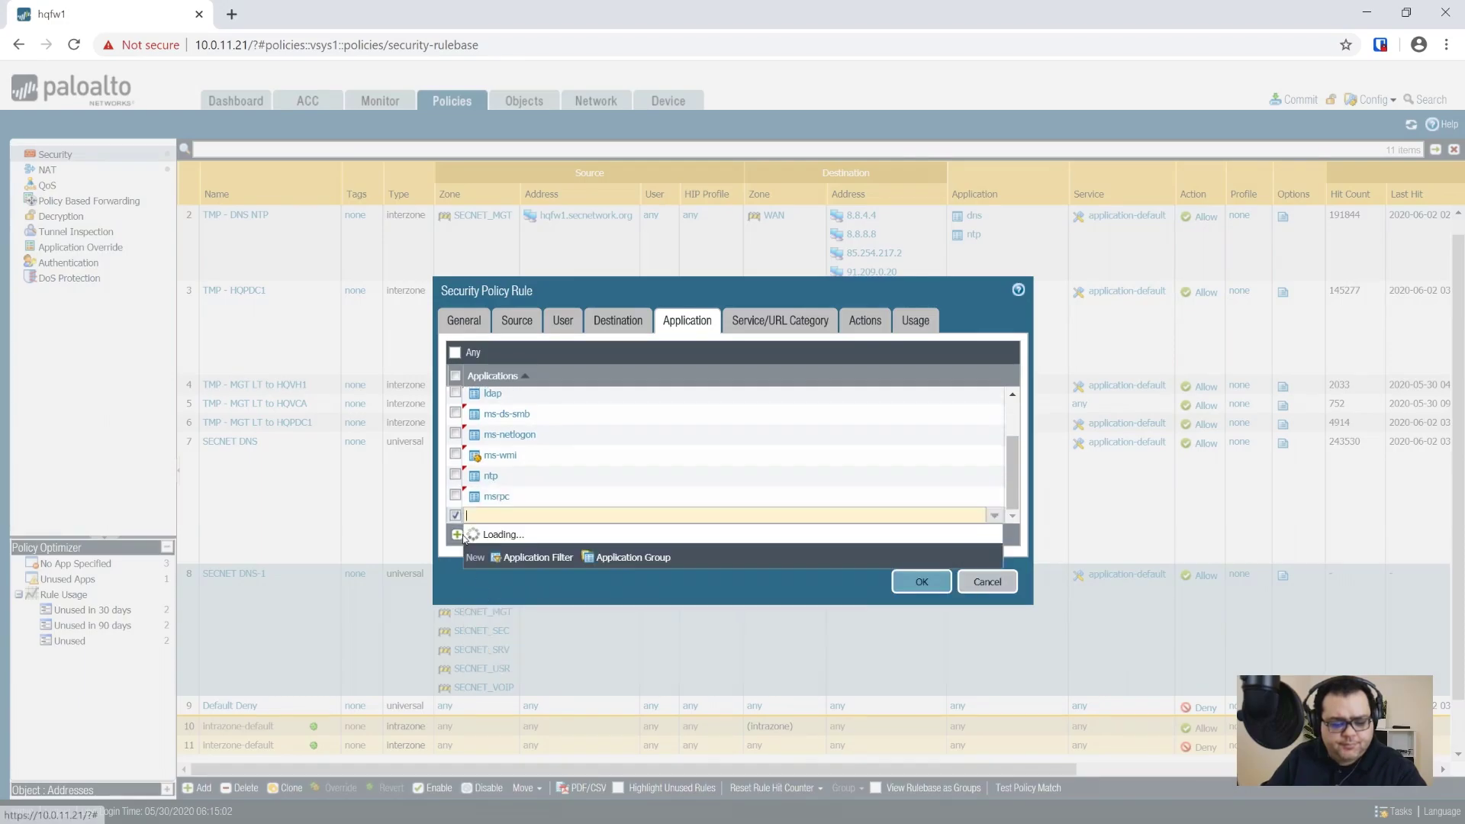
{"action": "type", "text": "netbios"}
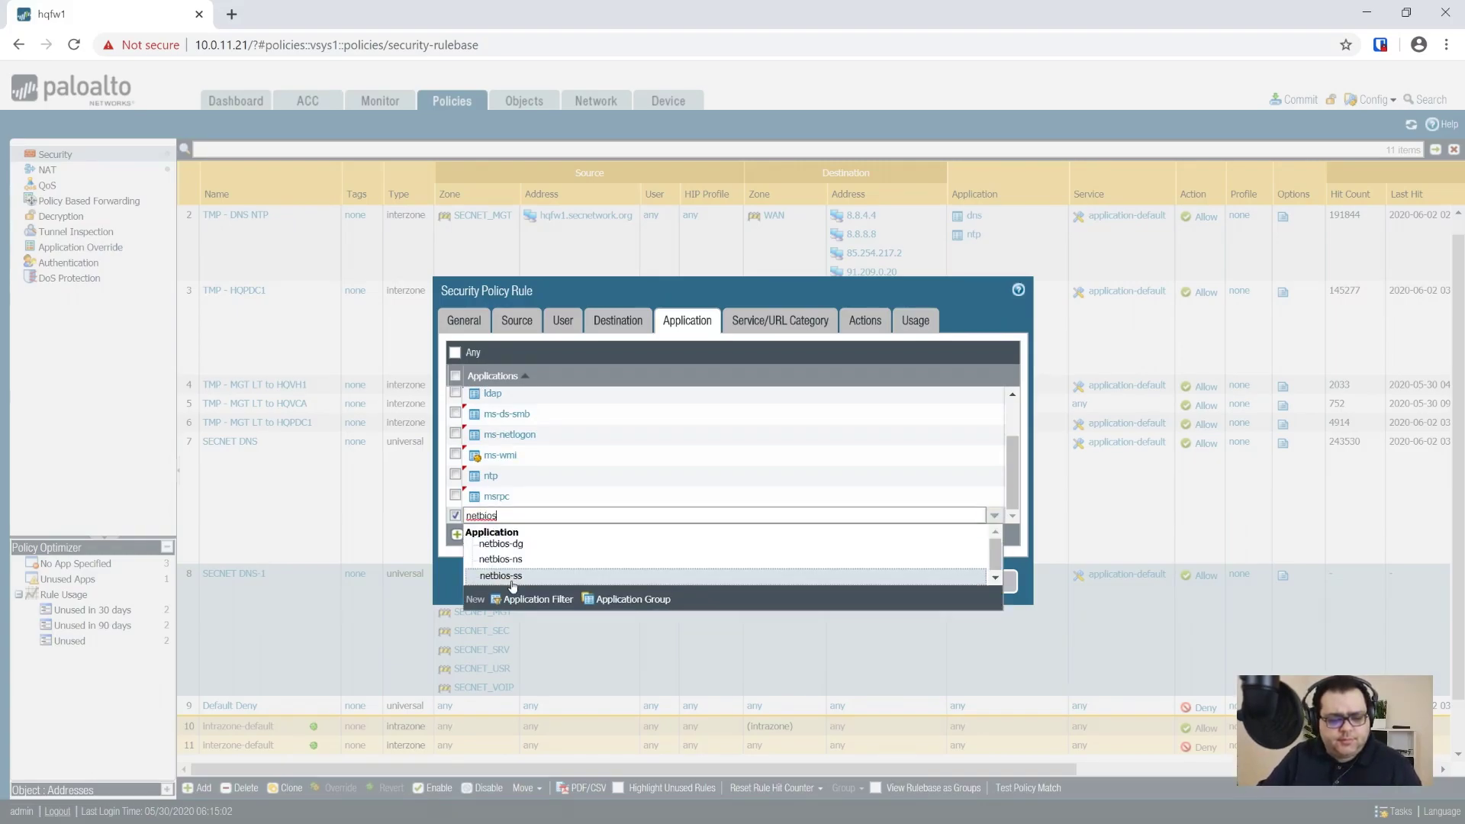
{"action": "left_click", "coordinate": [490, 576]}
{"action": "left_click", "coordinate": [465, 535]}
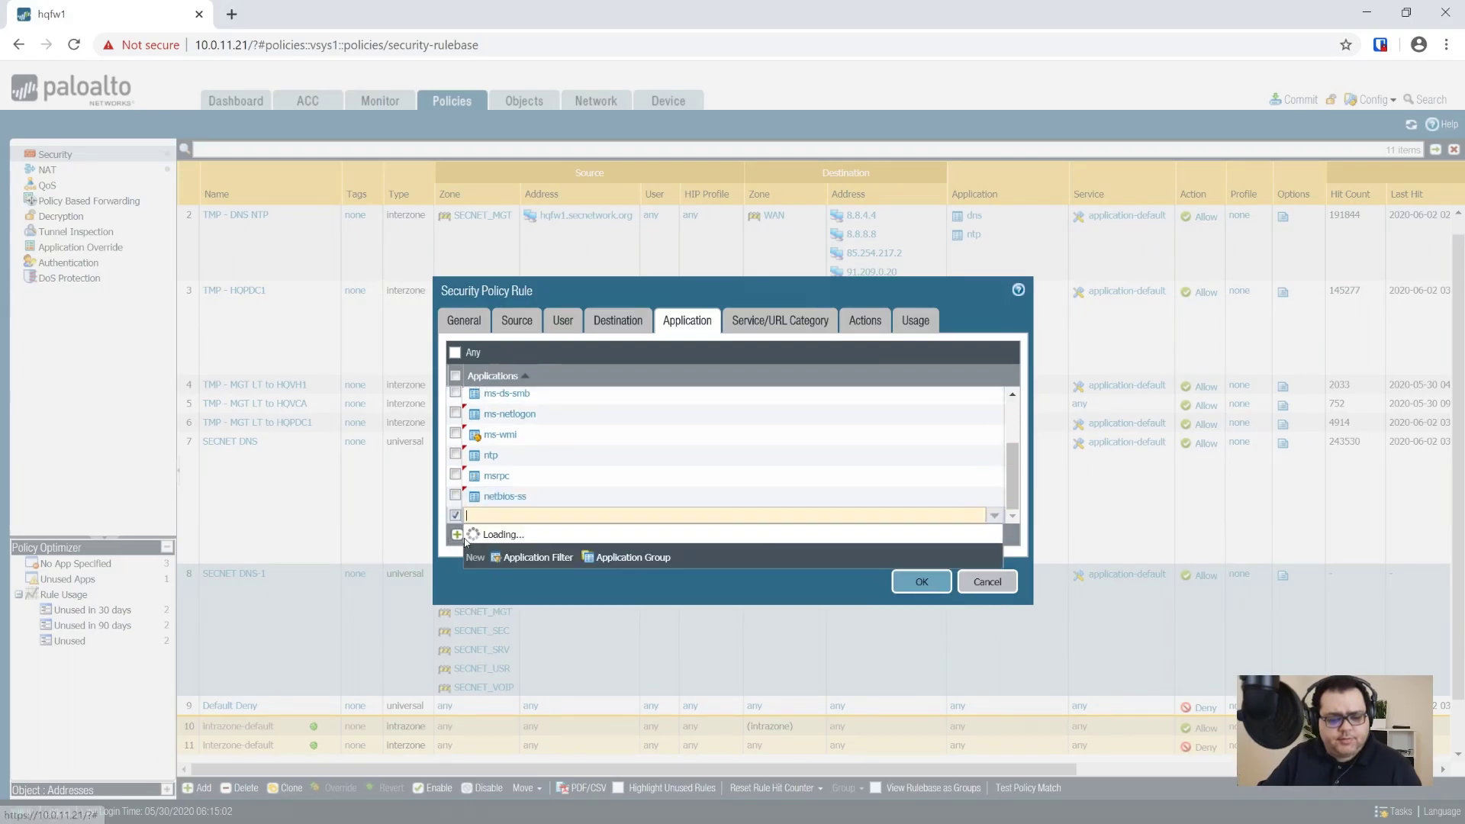
{"action": "type", "text": "netbios"}
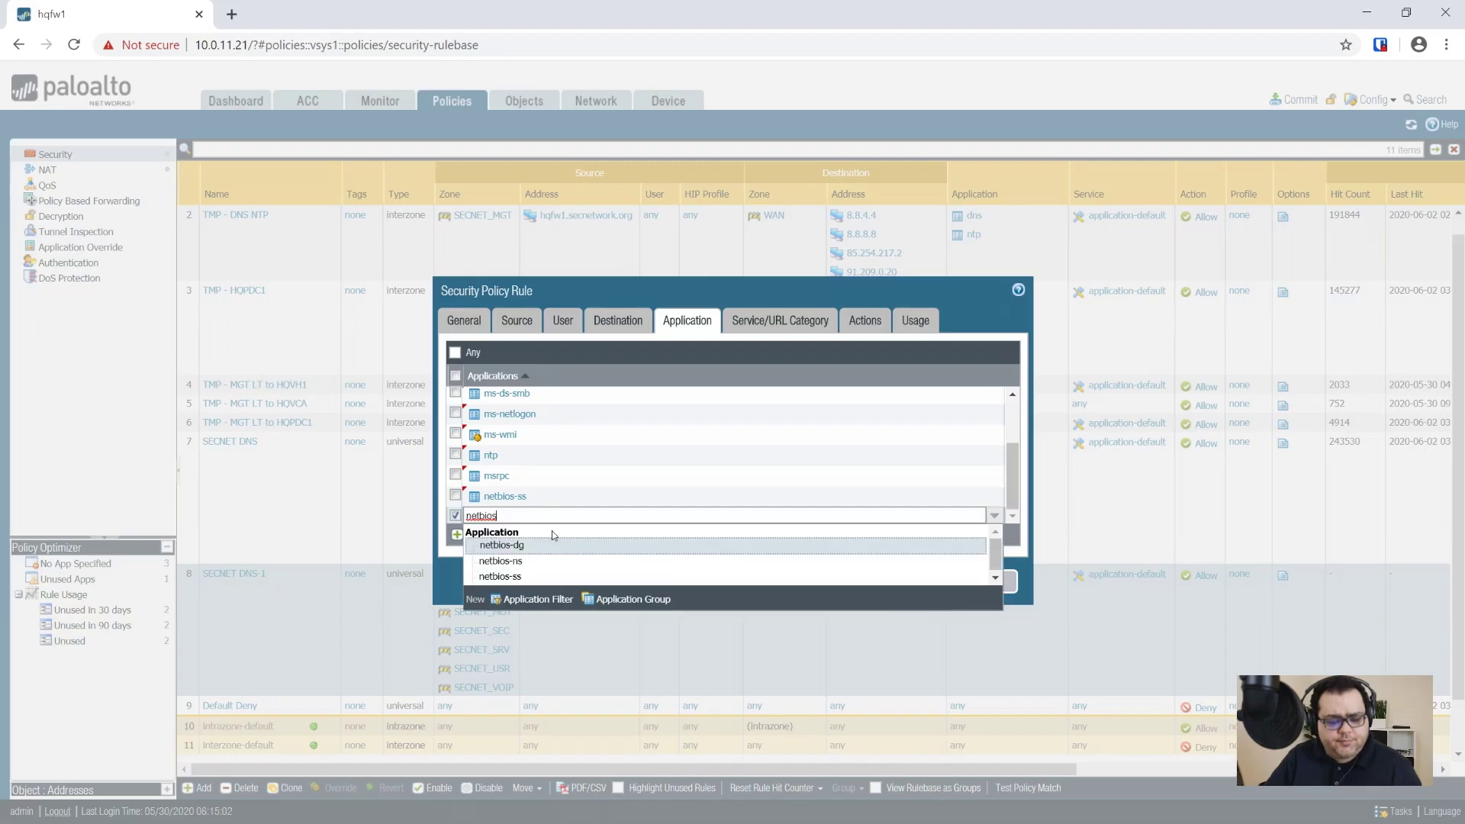
{"action": "left_click", "coordinate": [532, 549]}
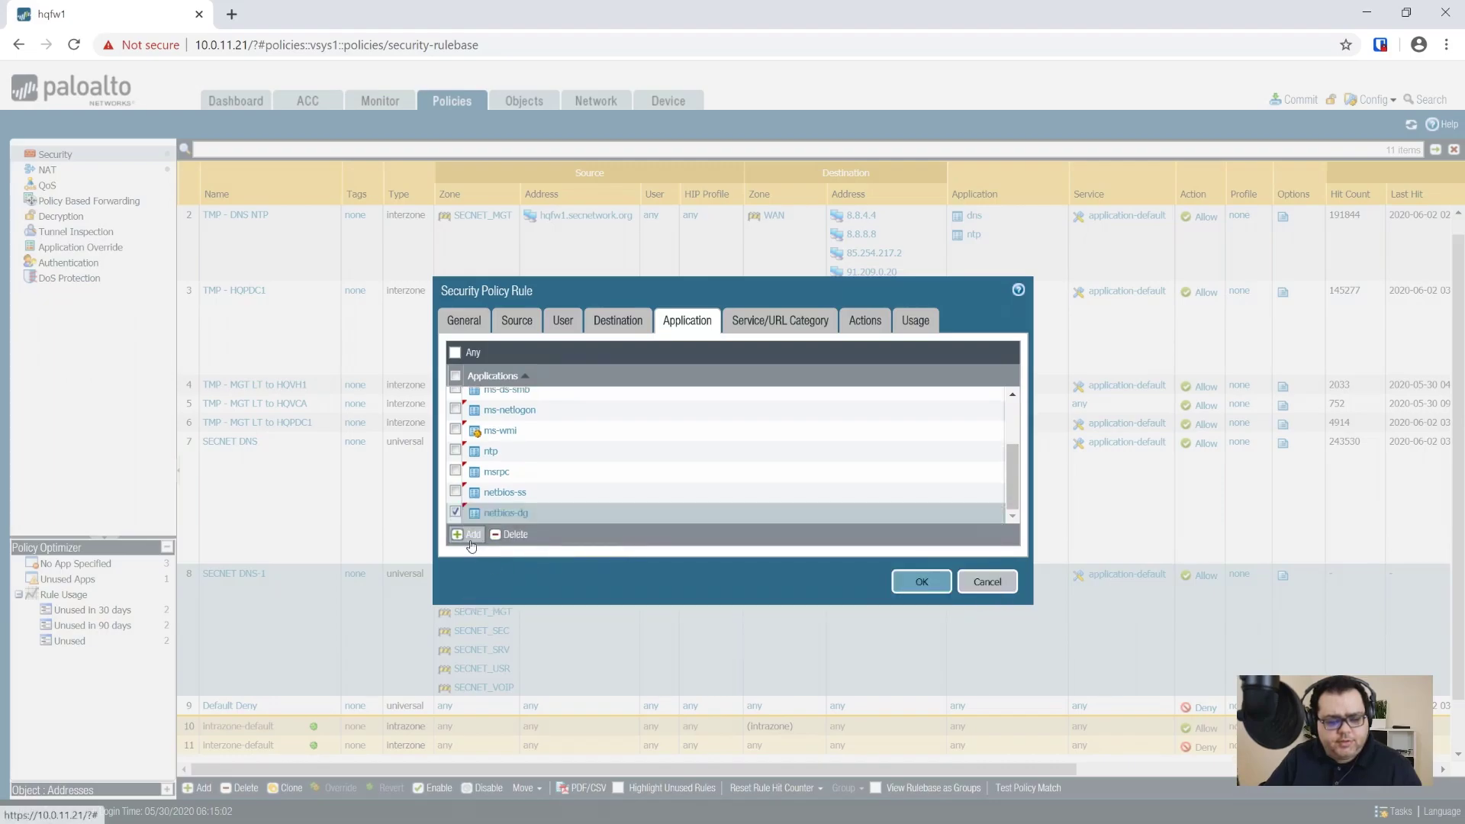
{"action": "left_click", "coordinate": [467, 537]}
{"action": "type", "text": "netbios"}
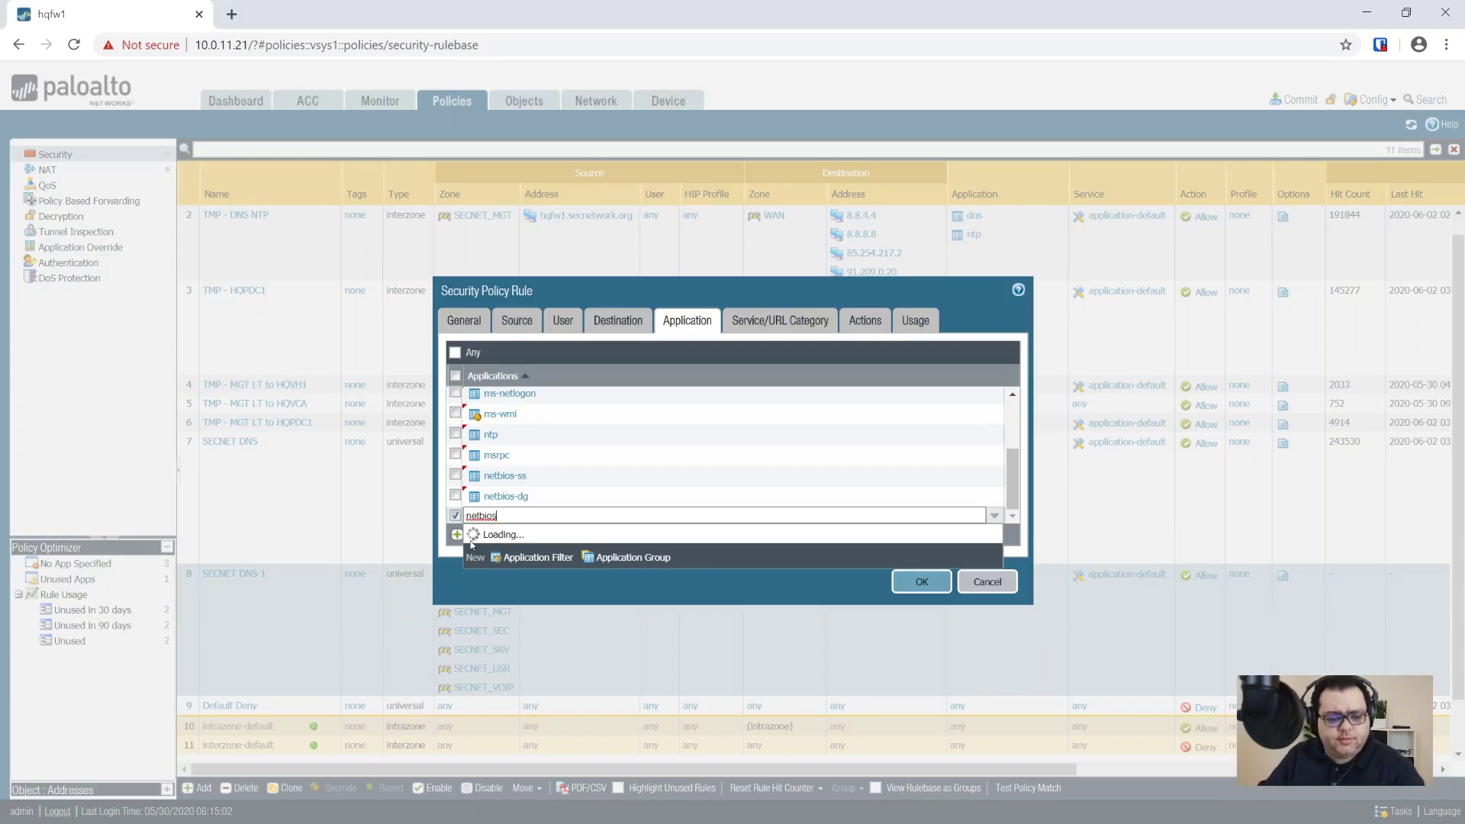
{"action": "left_click", "coordinate": [517, 566]}
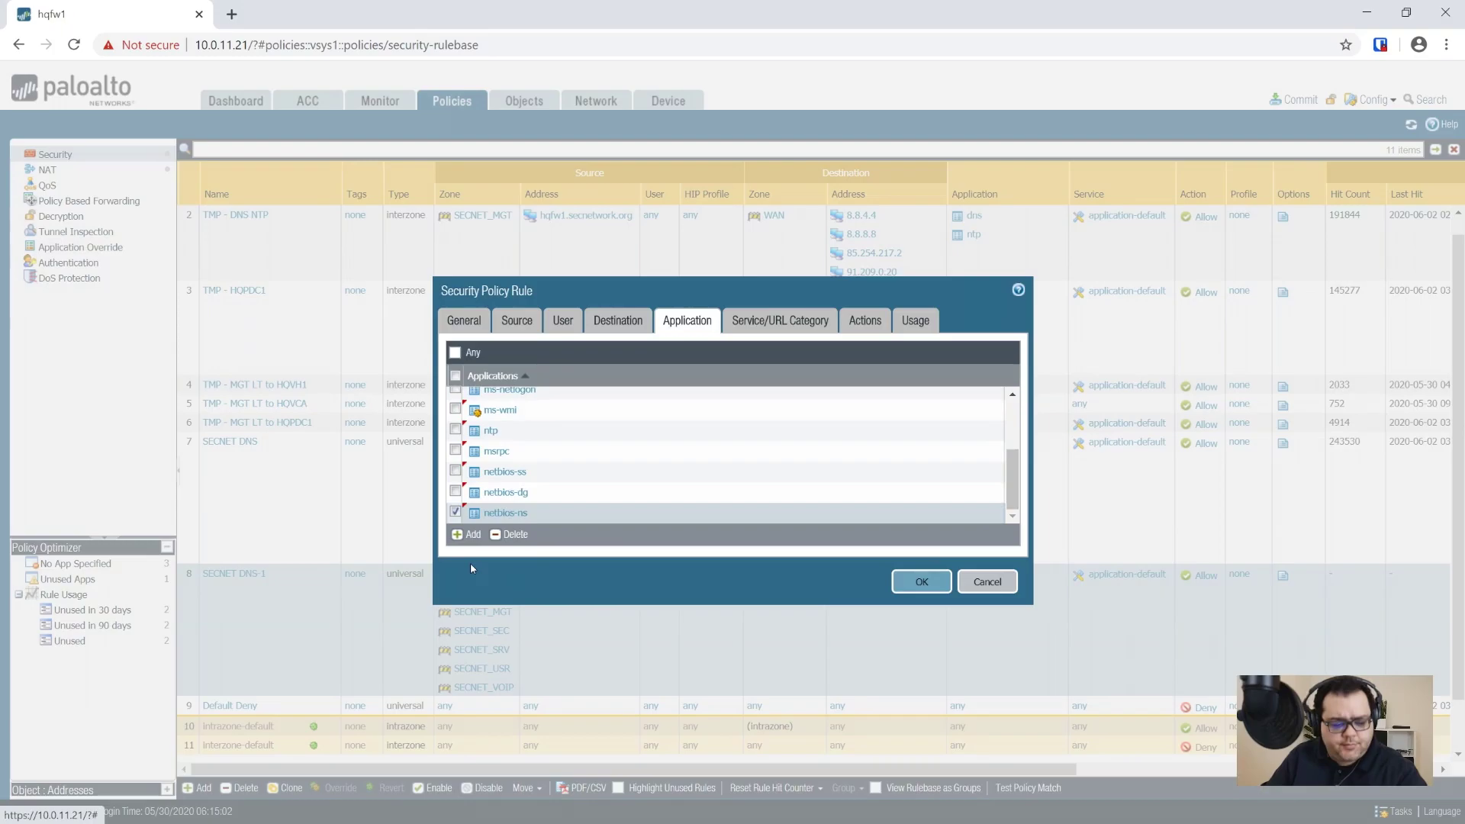
{"action": "left_click", "coordinate": [458, 536]}
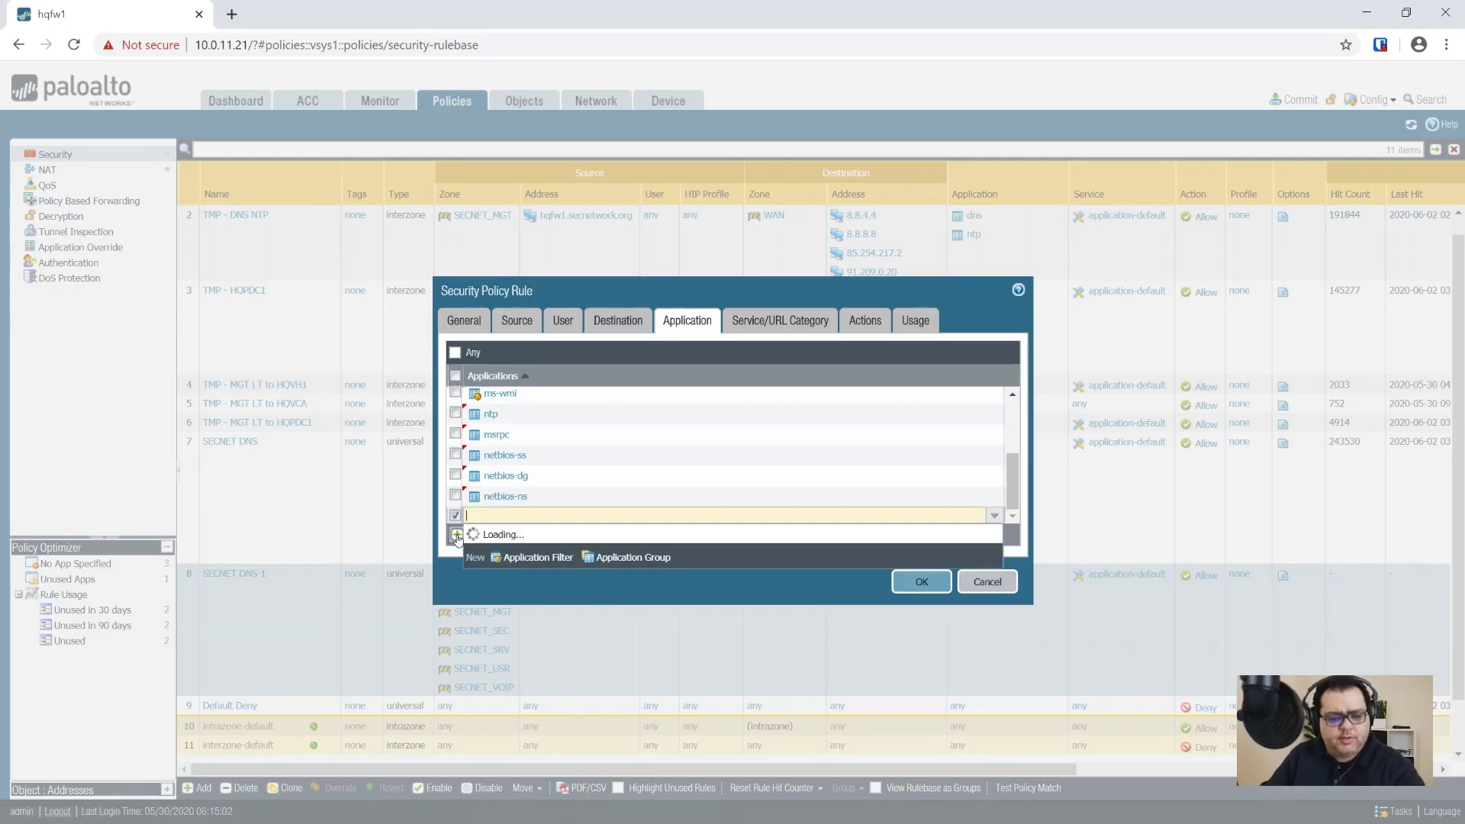
{"action": "key", "text": "Escape"}
{"action": "scroll", "coordinate": [601, 482], "scroll_direction": "up", "scroll_amount": 2}
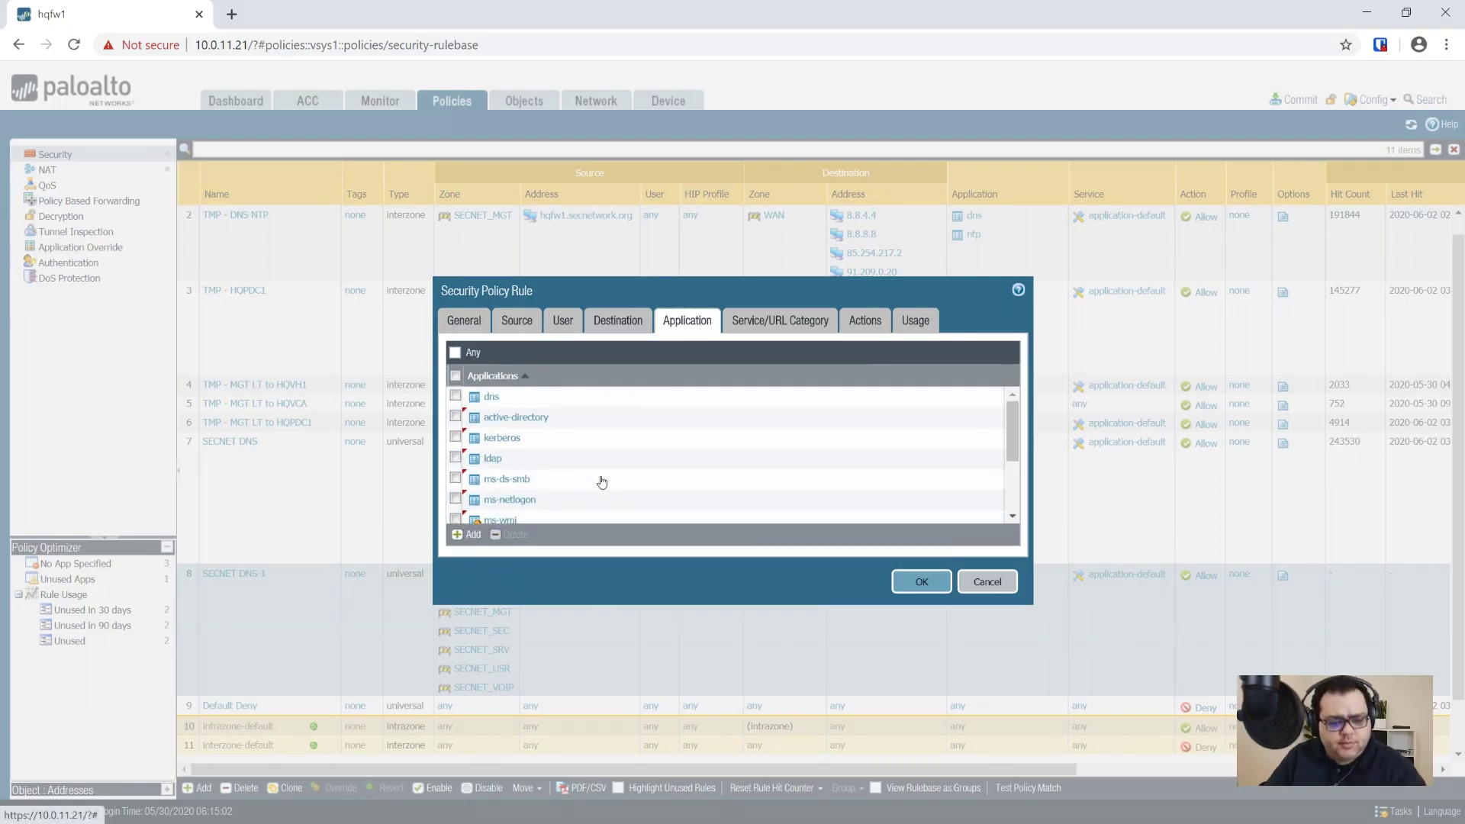
{"action": "scroll", "coordinate": [601, 482], "scroll_direction": "down", "scroll_amount": 3}
{"action": "left_click", "coordinate": [919, 588]}
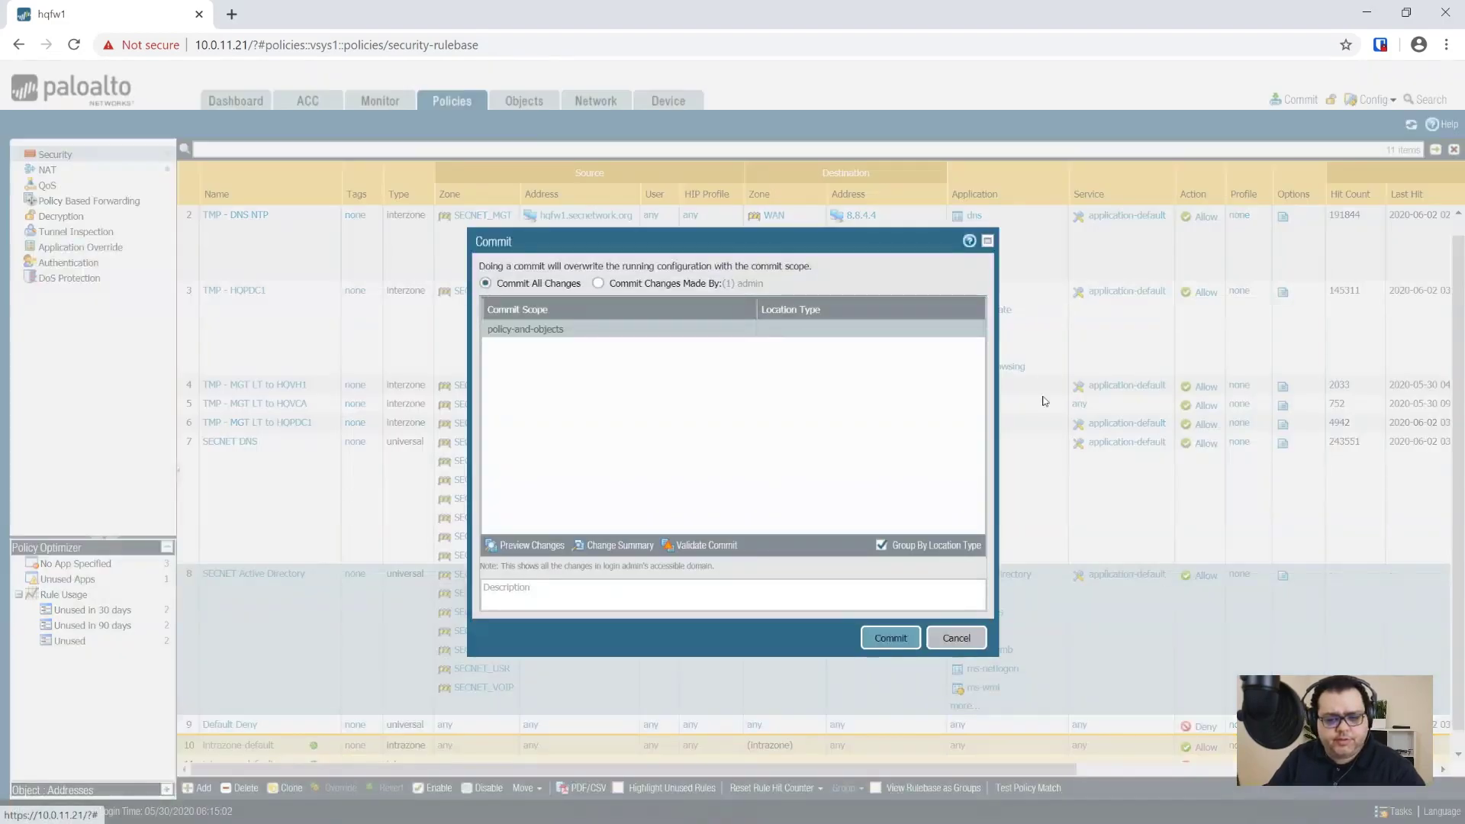
Step: Commit the SECNET security rule changes to the firewall's running configuration
{"action": "left_click", "coordinate": [909, 639]}
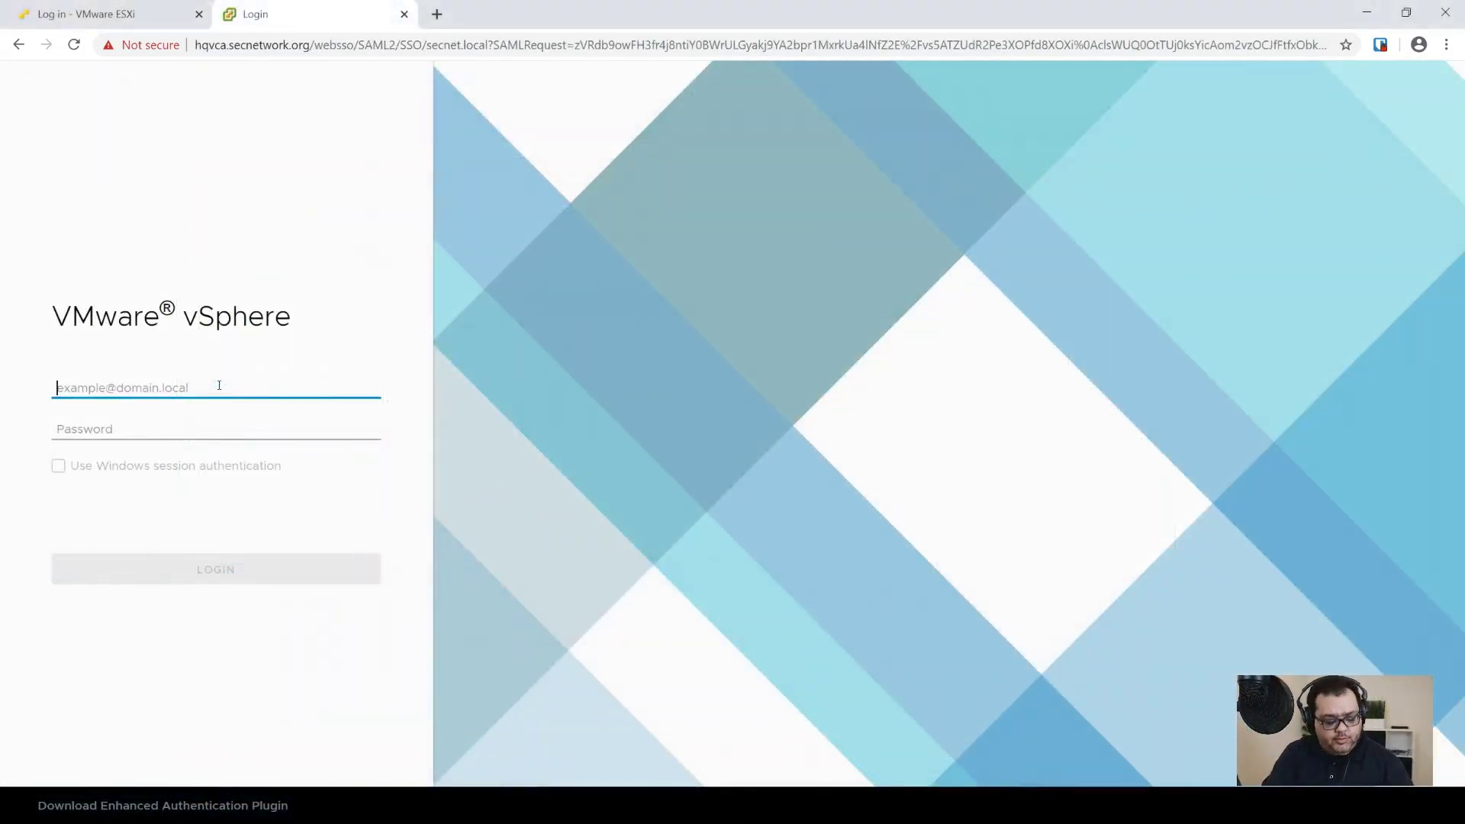
Step: Log in to the vSphere Client with the secnet.local SSO administrator user name and pasted password
{"action": "type", "text": "administrator"}
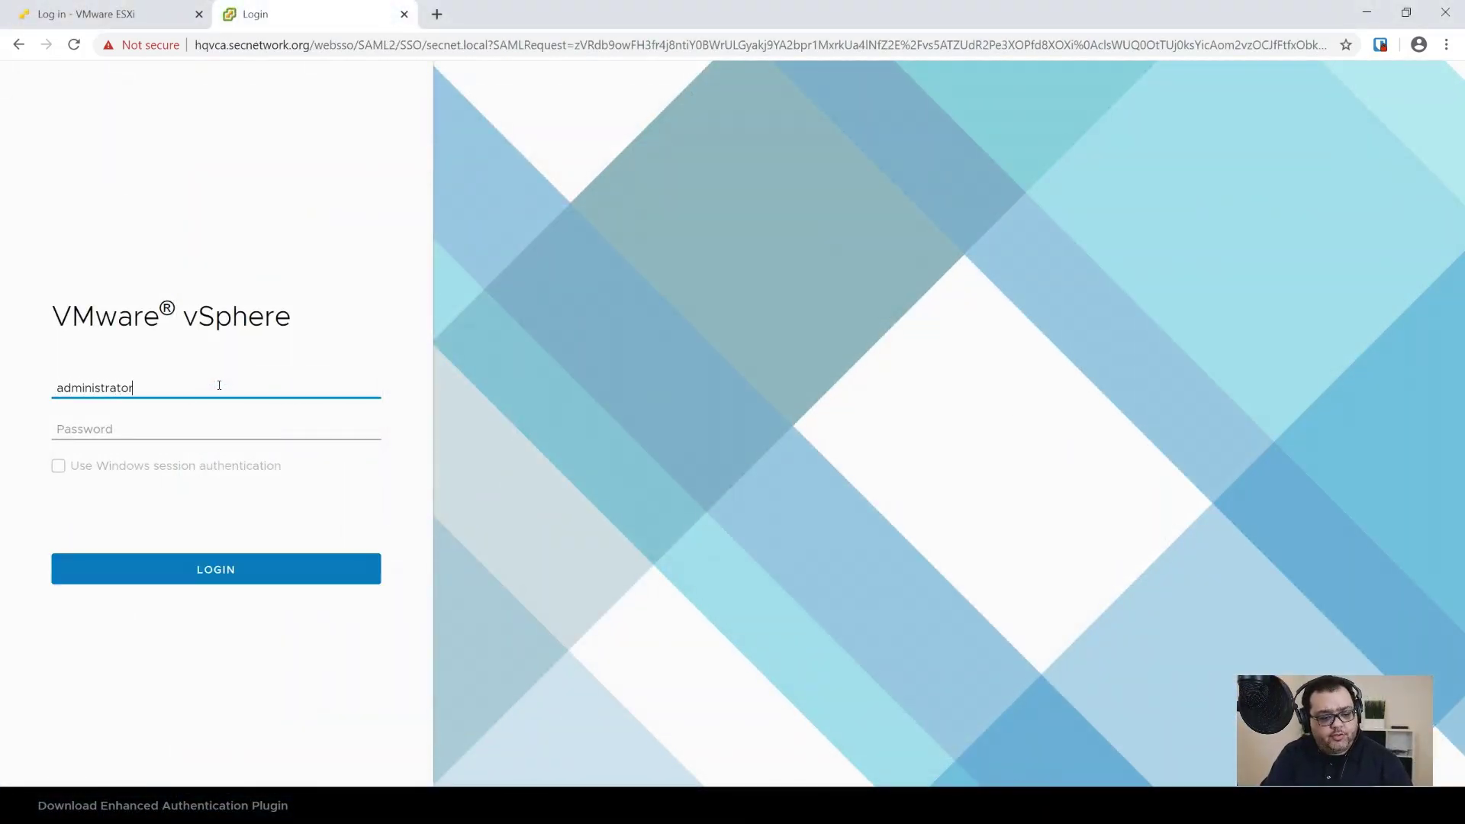
{"action": "type", "text": "@secnet"}
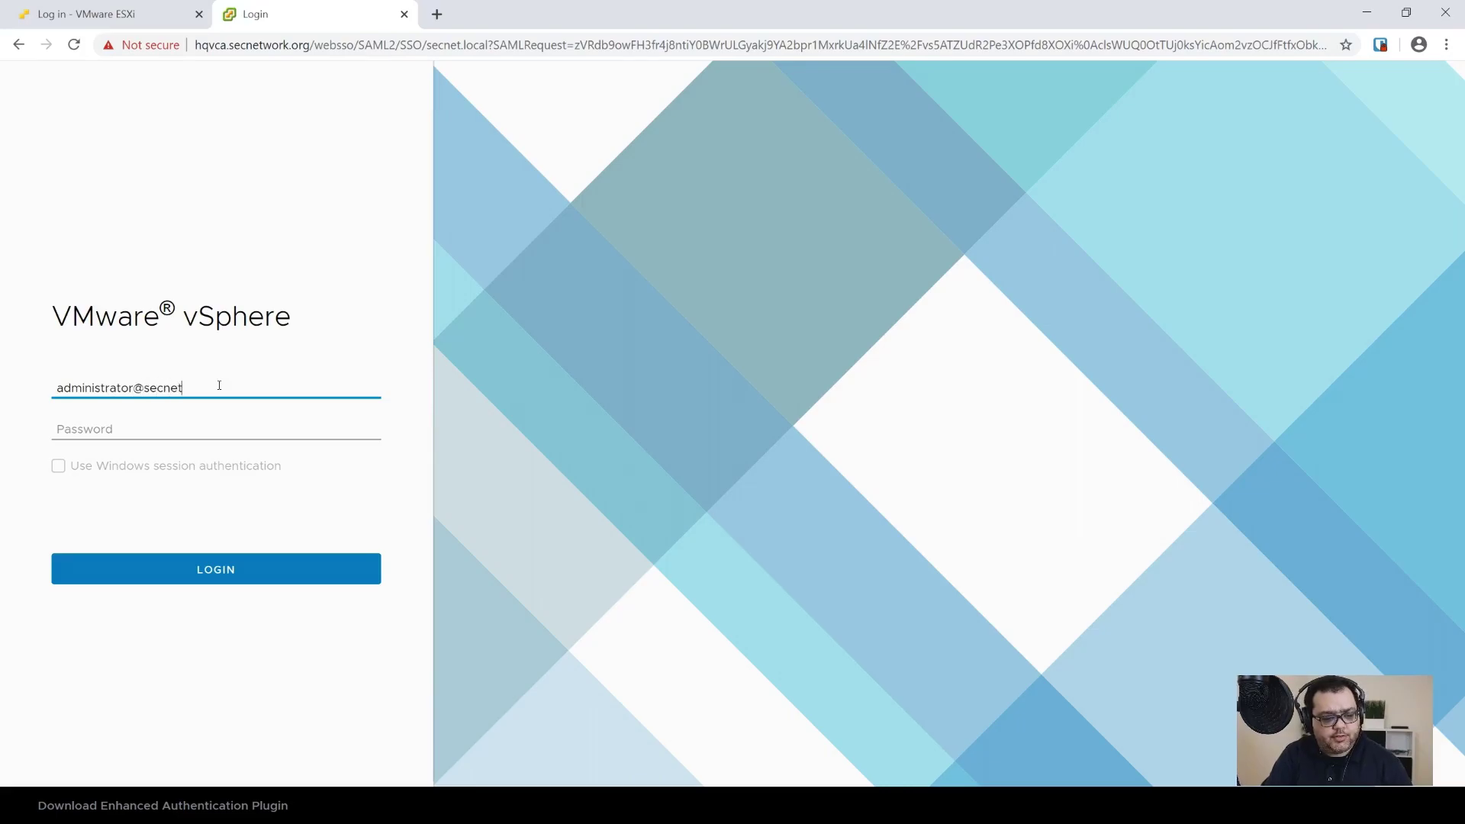
{"action": "type", "text": ".local"}
{"action": "key", "text": "Tab"}
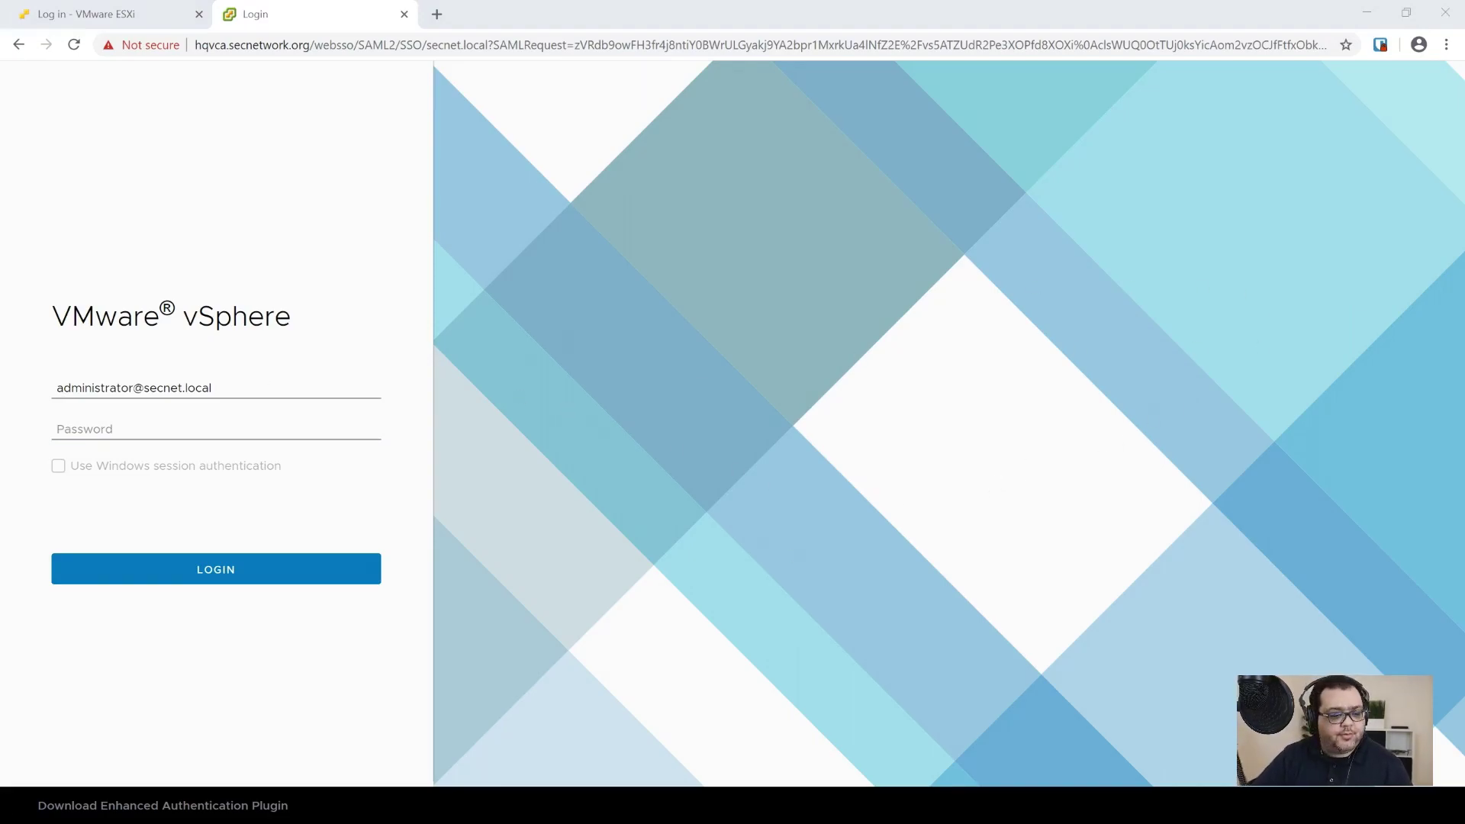
{"action": "left_click", "coordinate": [229, 428]}
{"action": "key", "text": "ctrl+v"}
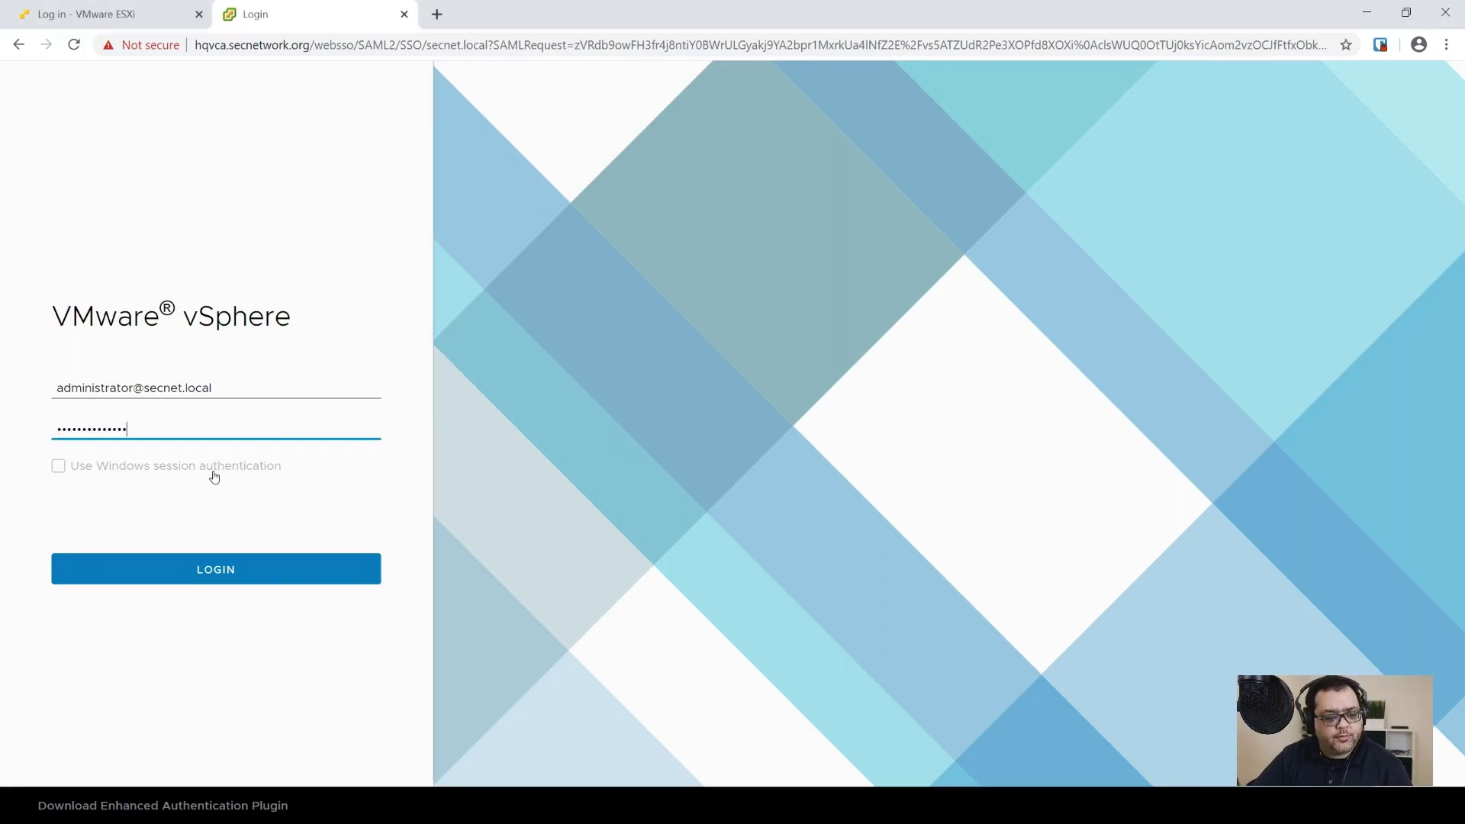
{"action": "left_click", "coordinate": [220, 570]}
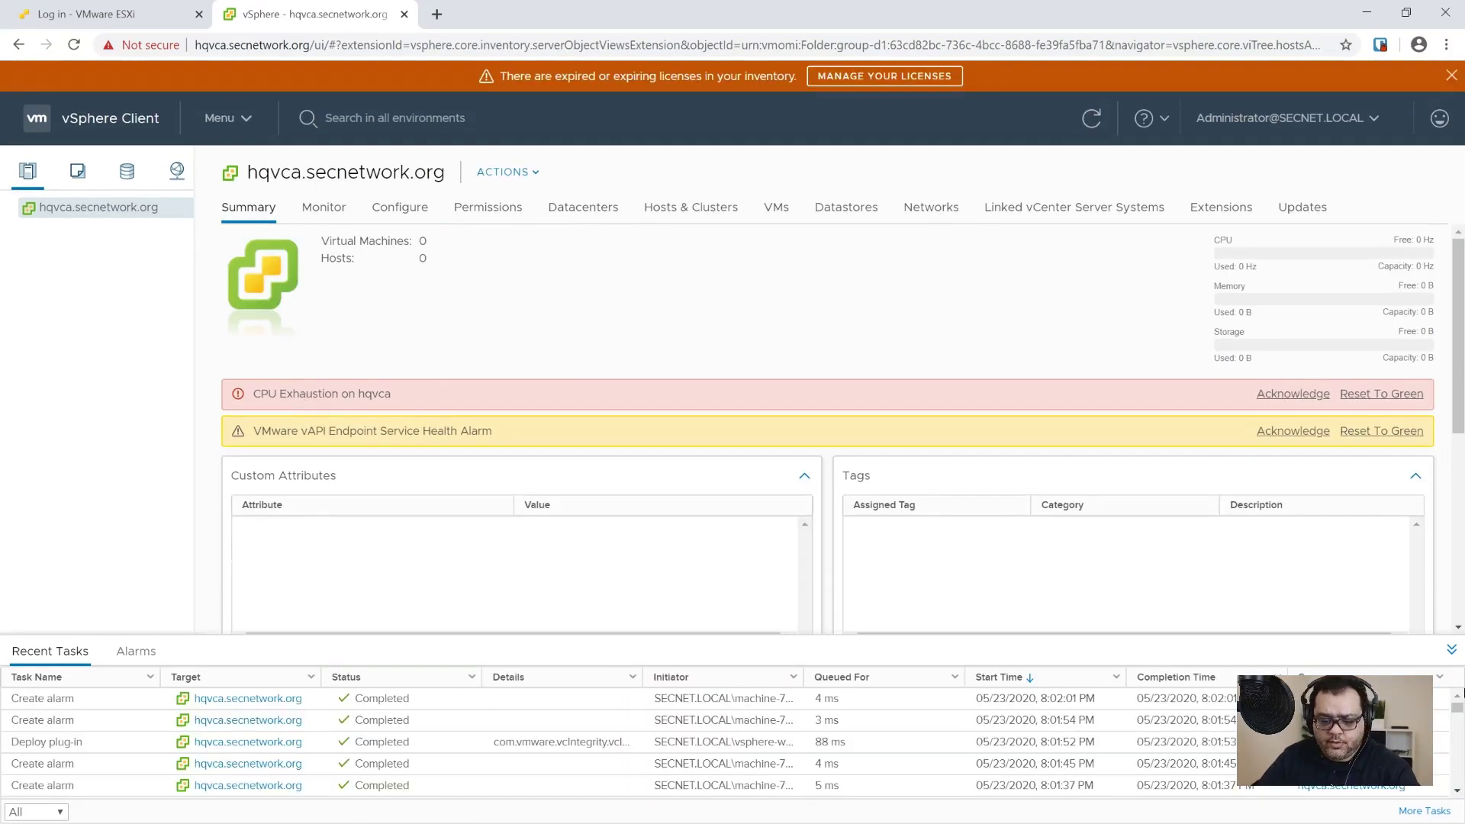
Step: Reset the CPU Exhaustion and vAPI Endpoint Service Health alarms to green
{"action": "left_click", "coordinate": [1453, 651]}
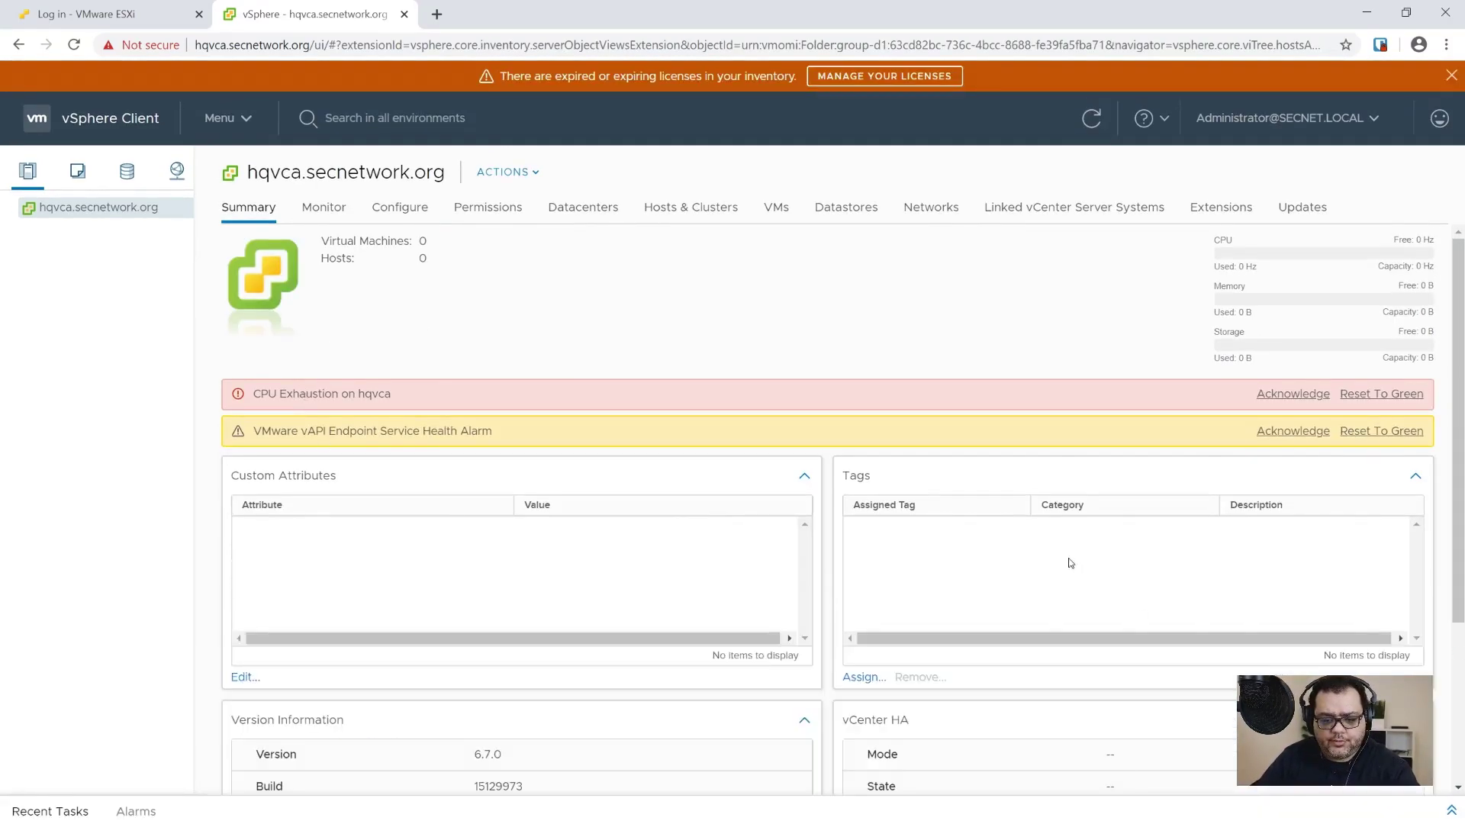
{"action": "left_click", "coordinate": [1385, 396]}
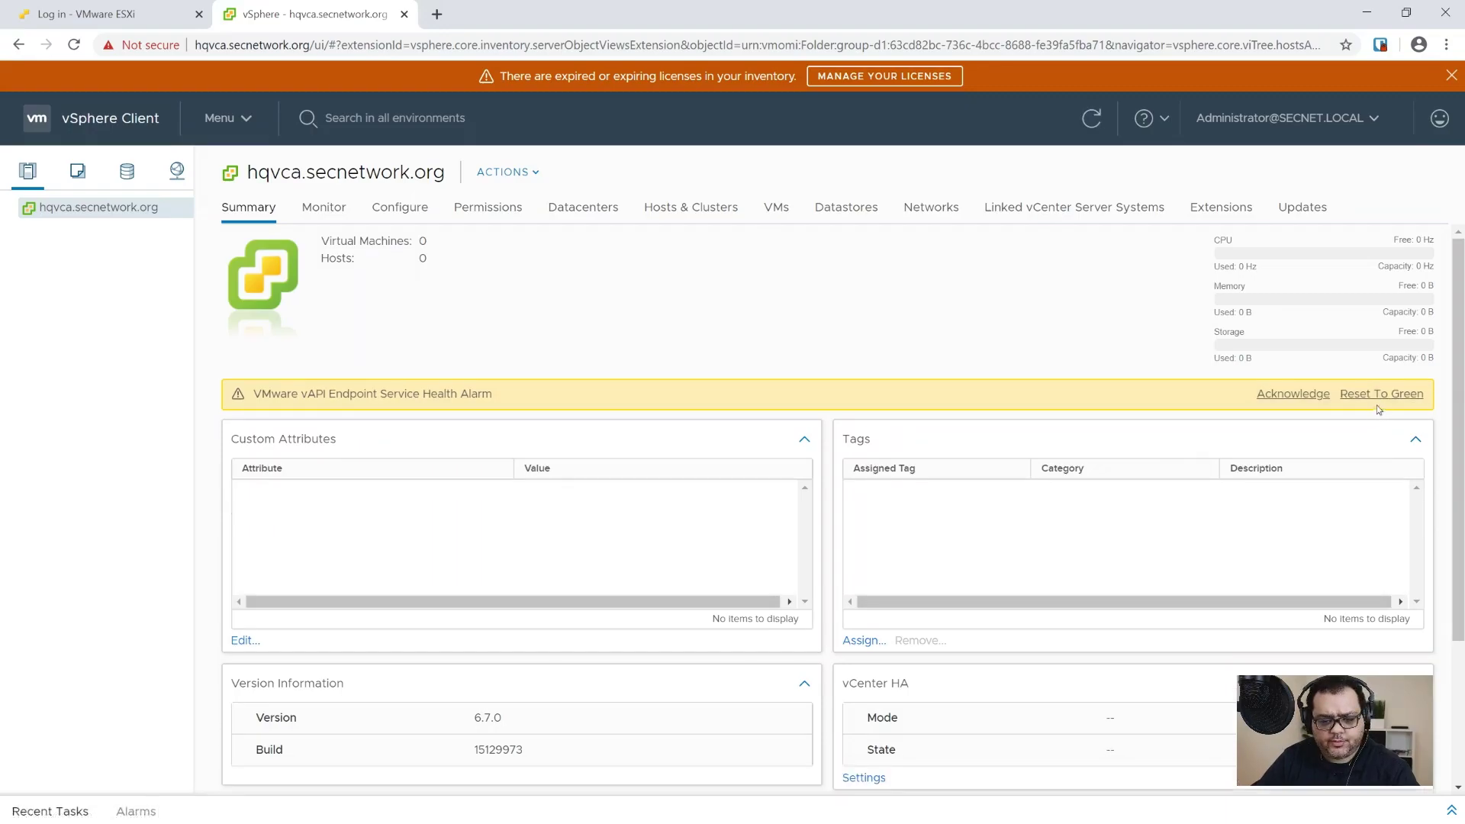
{"action": "left_click", "coordinate": [1380, 397]}
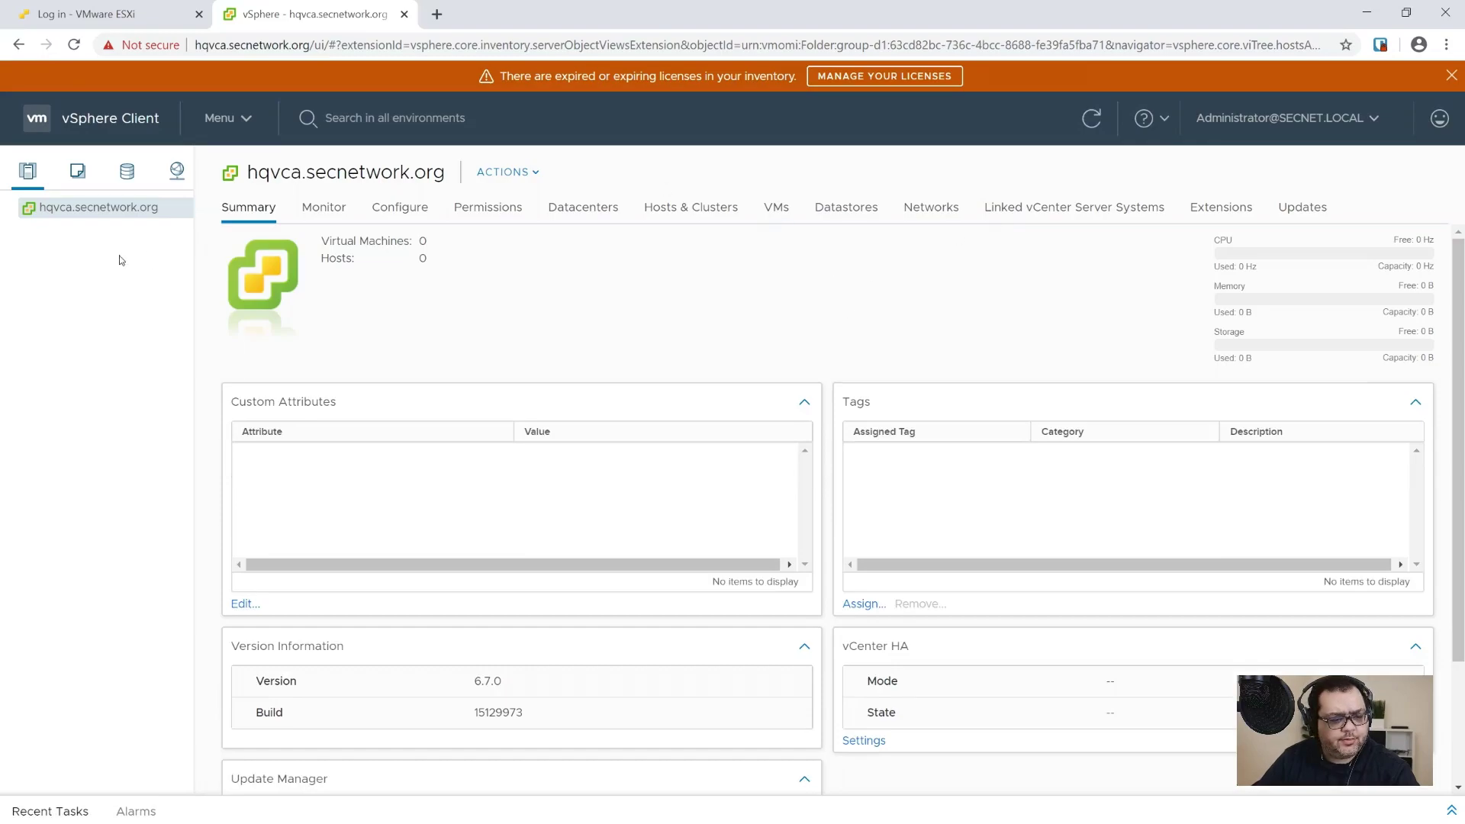
Step: Create a datacenter named SECNET under hqvca.secnetwork.org and select it
{"action": "right_click", "coordinate": [71, 212]}
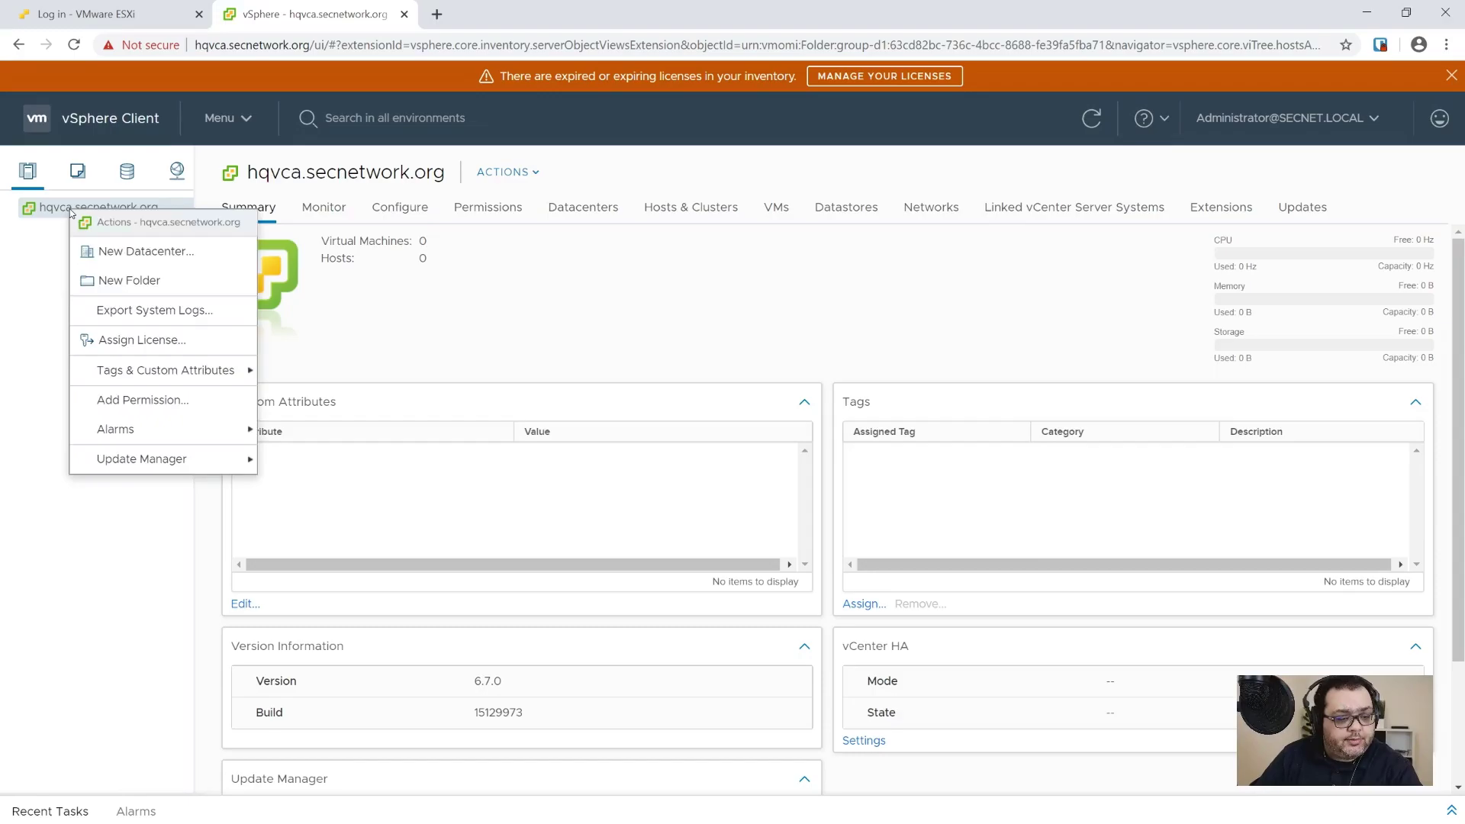
{"action": "left_click", "coordinate": [193, 263]}
{"action": "key", "text": "ctrl+a"}
{"action": "type", "text": "SECNET"}
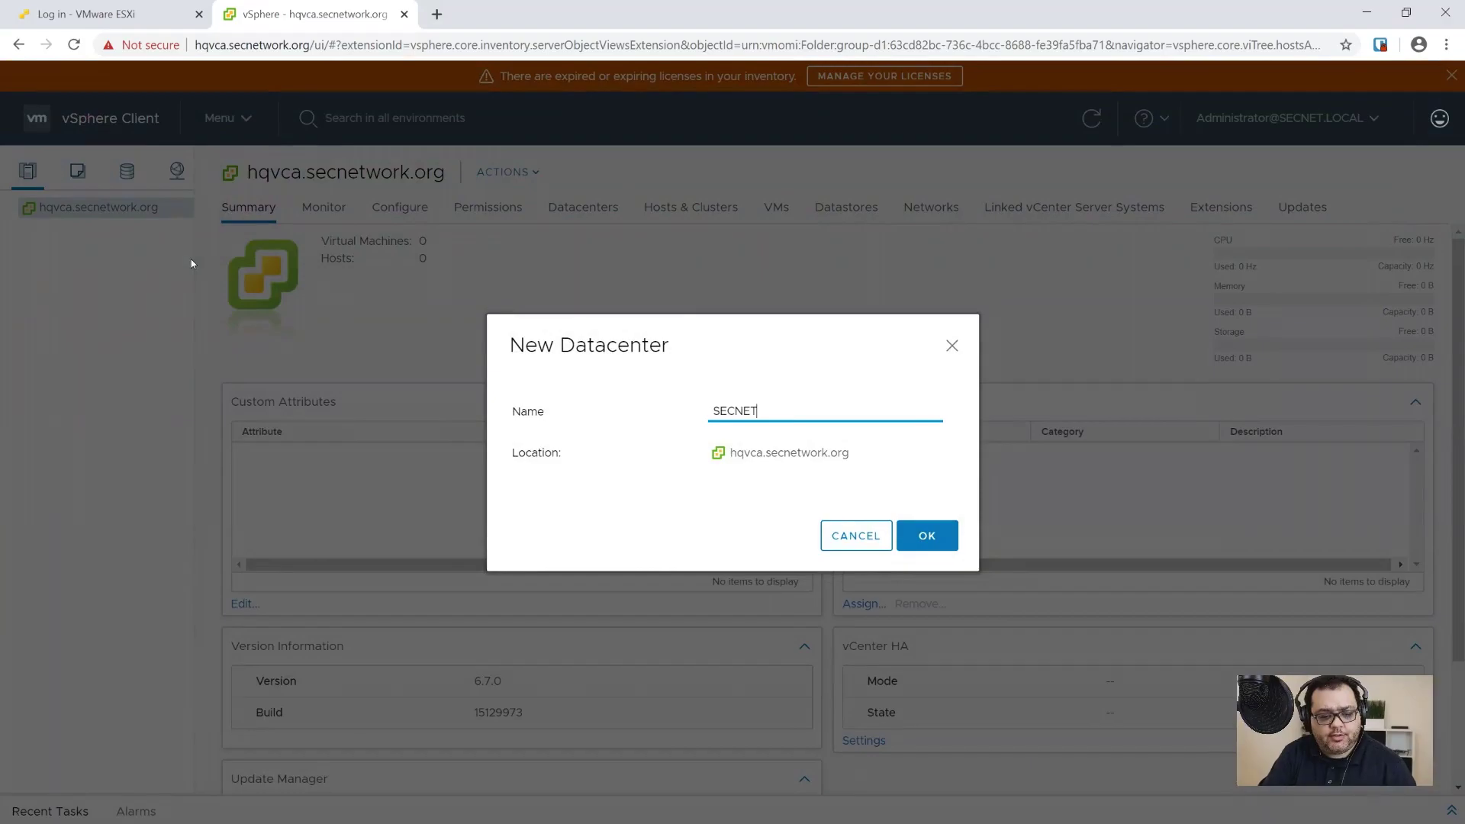
{"action": "left_click", "coordinate": [927, 534]}
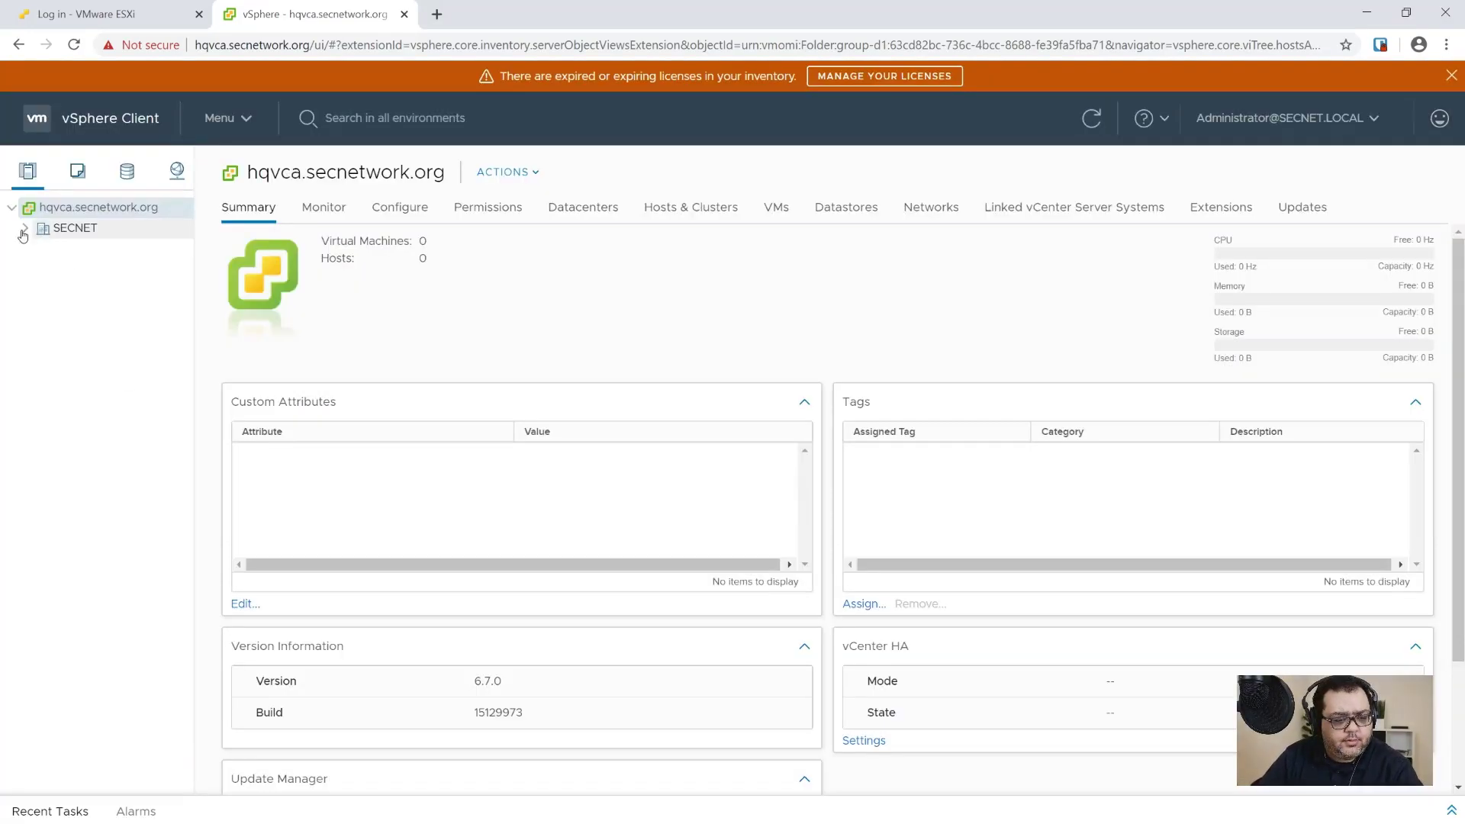
{"action": "left_click", "coordinate": [39, 232]}
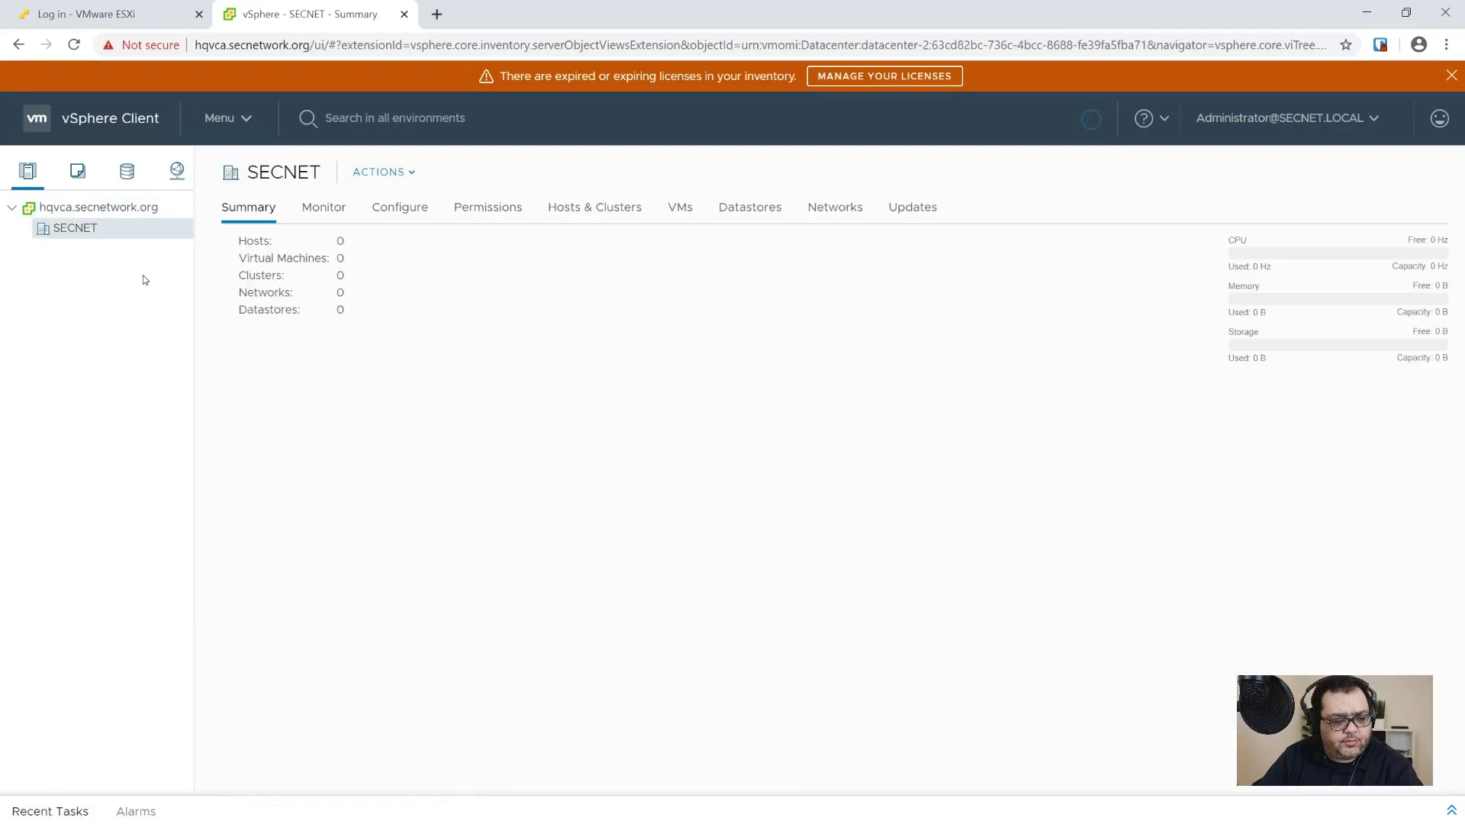
{"action": "right_click", "coordinate": [85, 235]}
Step: Add host hqvh1.secnetwork.org to SECNET, connecting with the root account credentials
{"action": "left_click", "coordinate": [110, 272]}
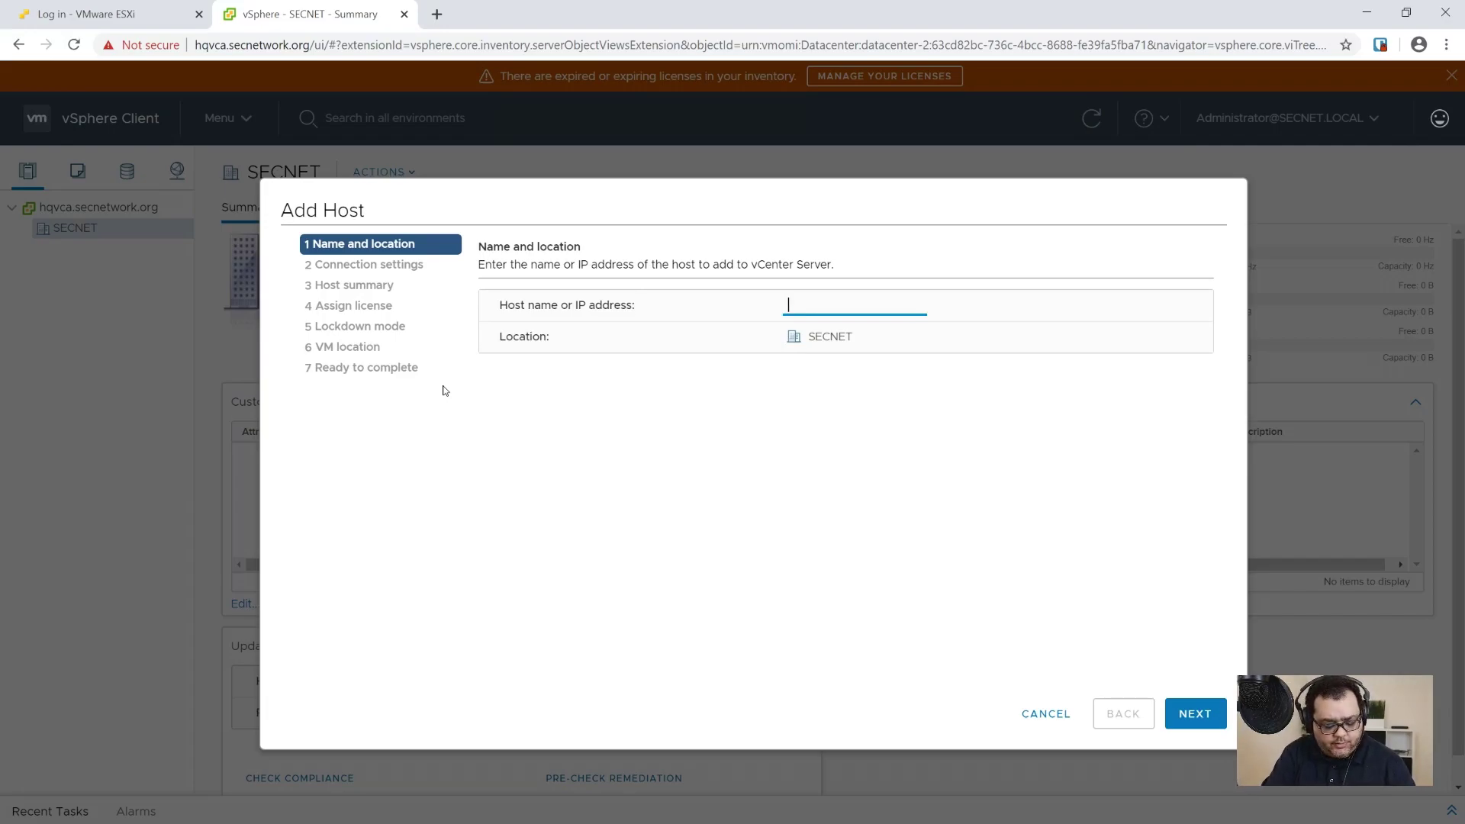
{"action": "type", "text": "hqvh1.secnetwork.org"}
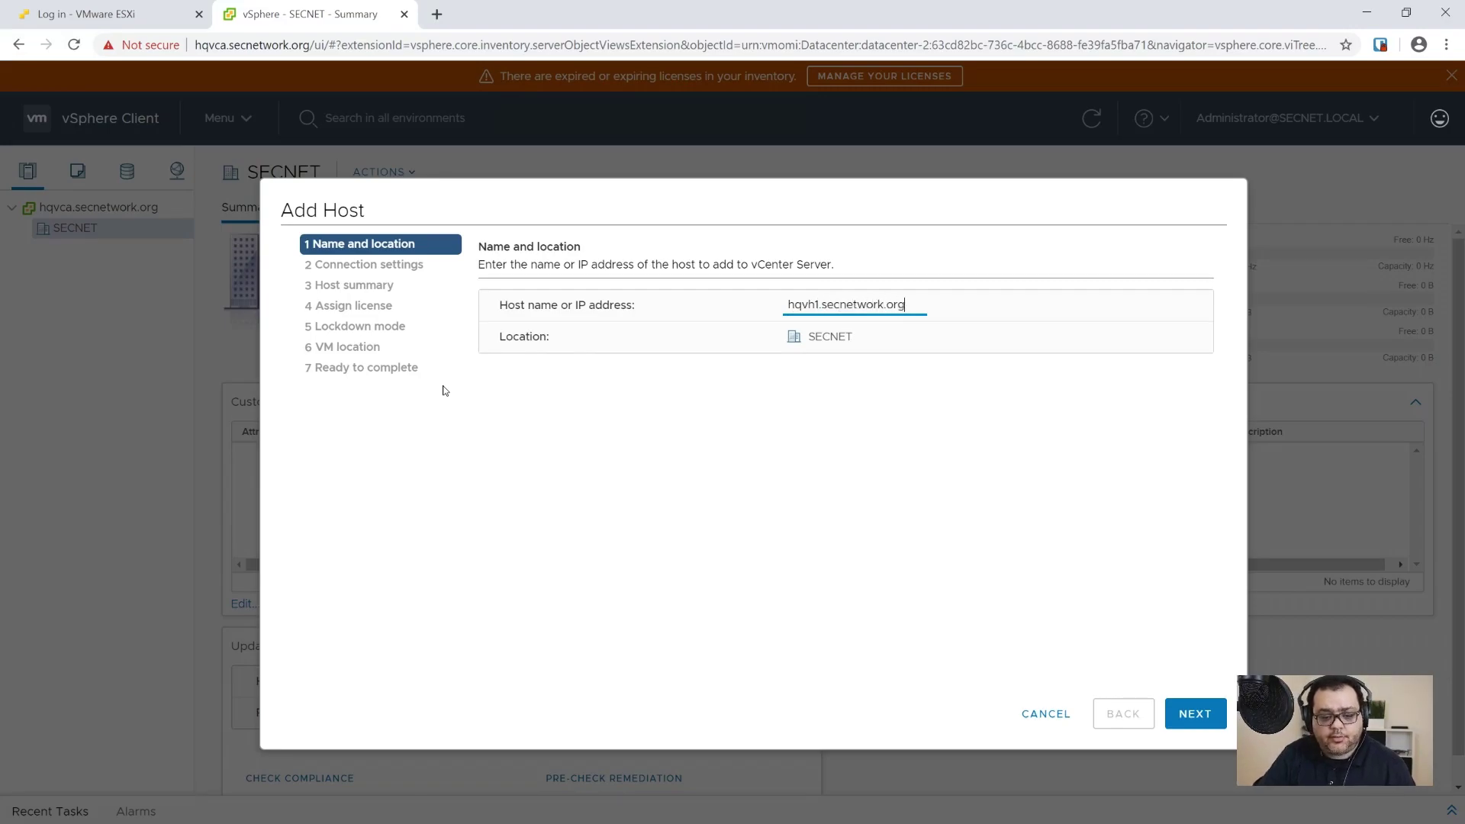
{"action": "left_click", "coordinate": [1197, 712]}
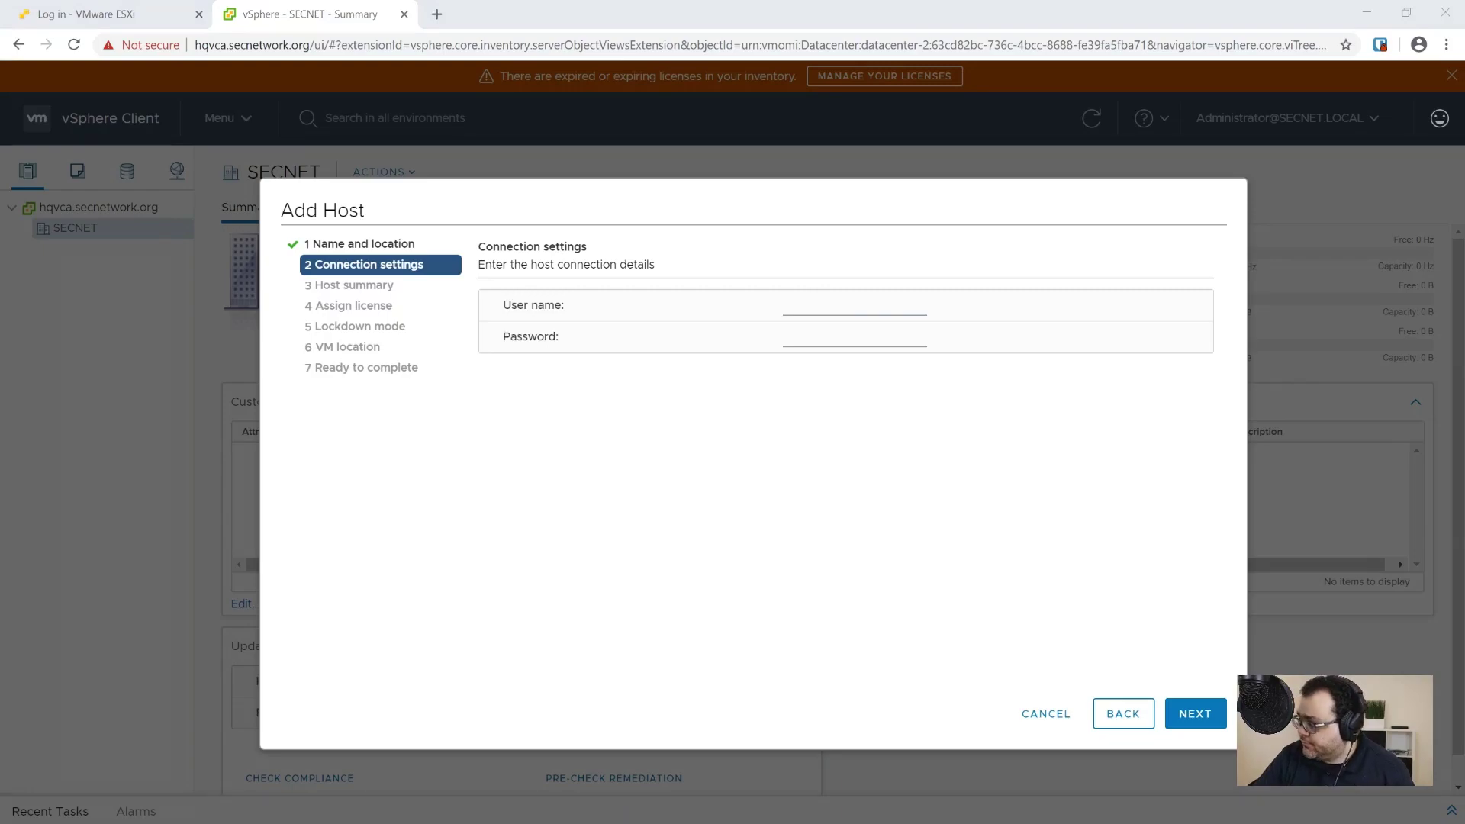
{"action": "left_click", "coordinate": [837, 298]}
{"action": "left_click", "coordinate": [837, 298]}
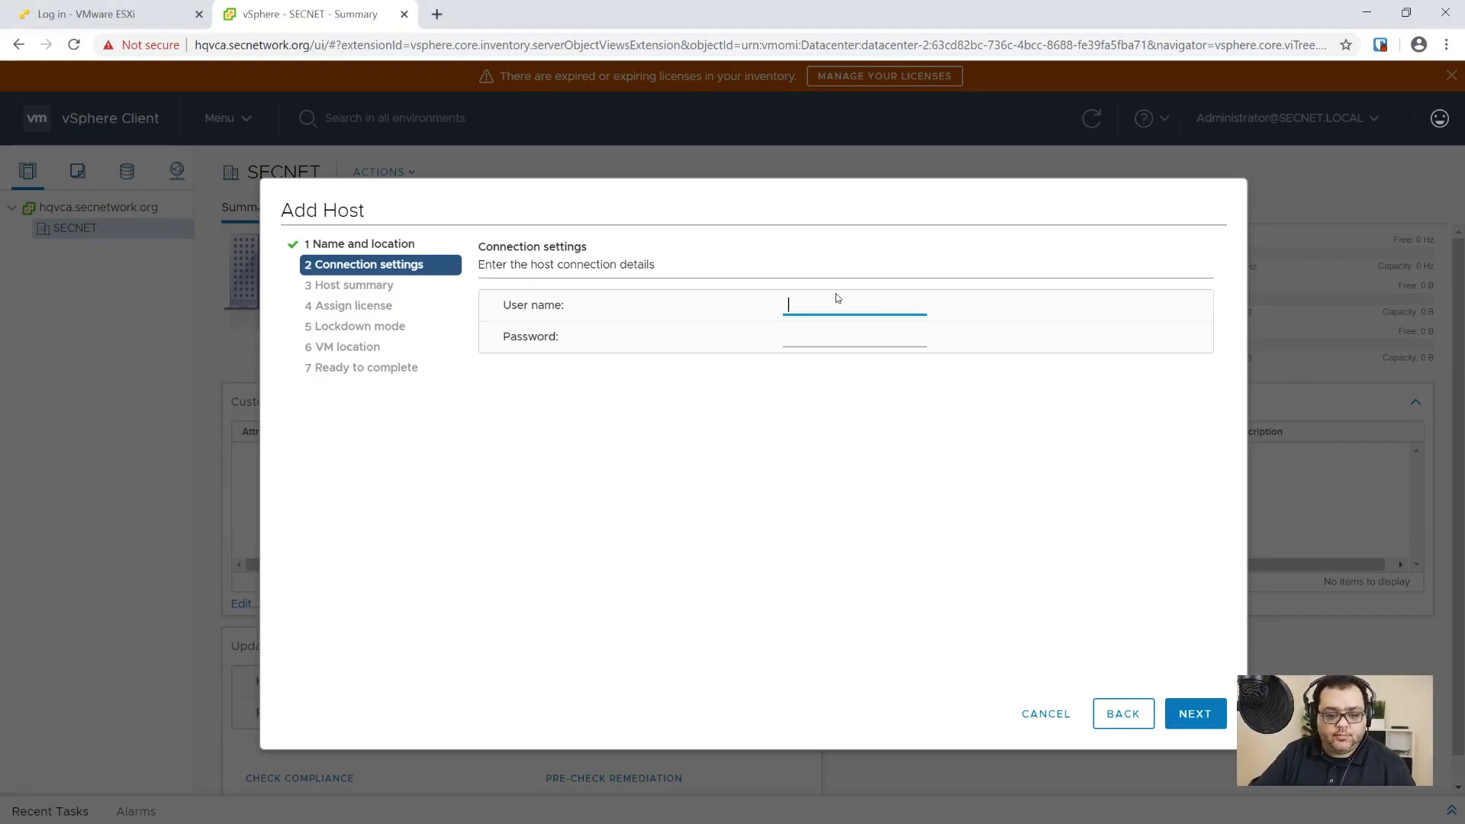
{"action": "type", "text": "root"}
{"action": "key", "text": "Tab"}
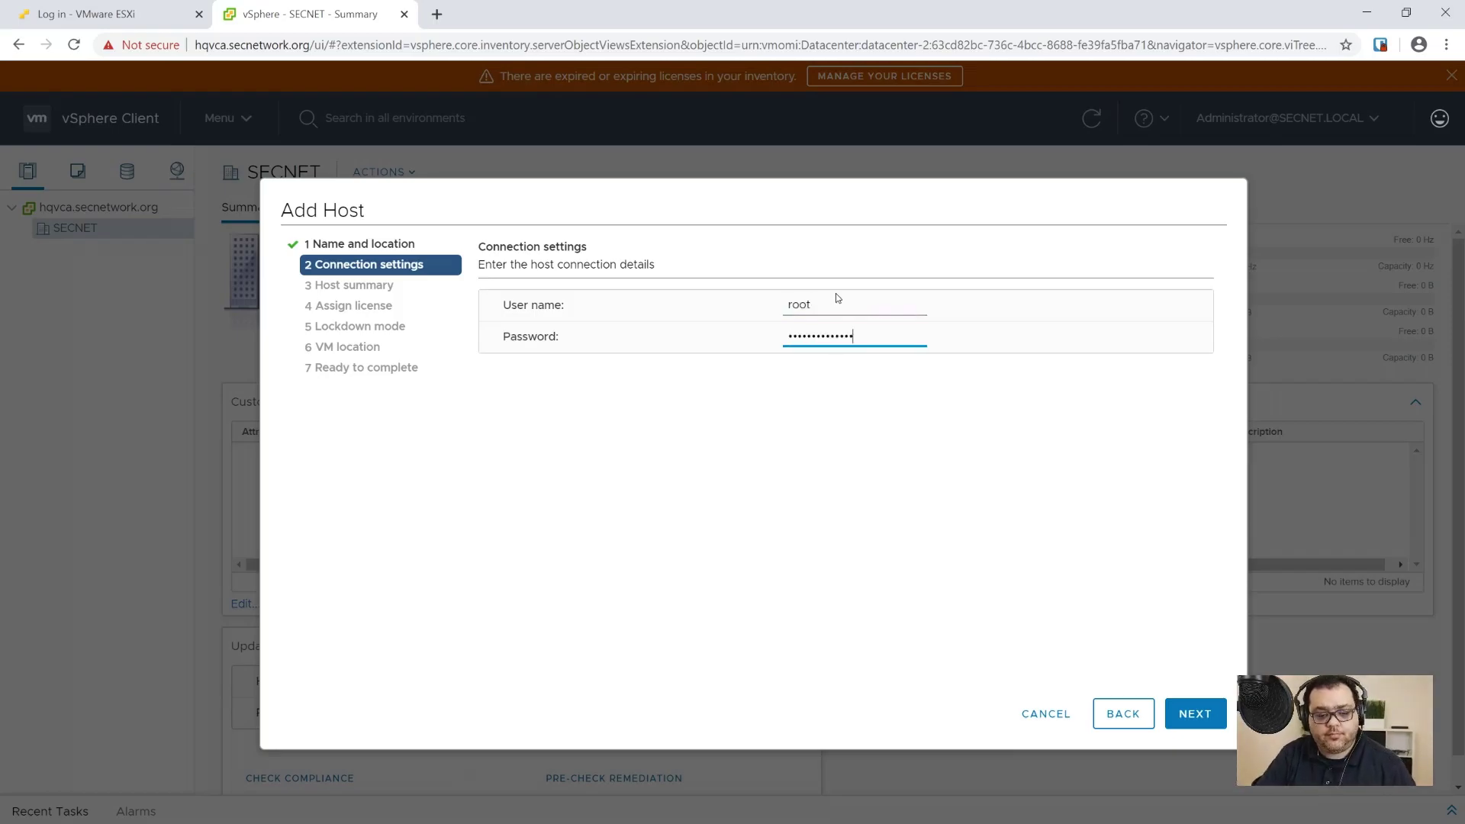
{"action": "left_click", "coordinate": [1194, 713]}
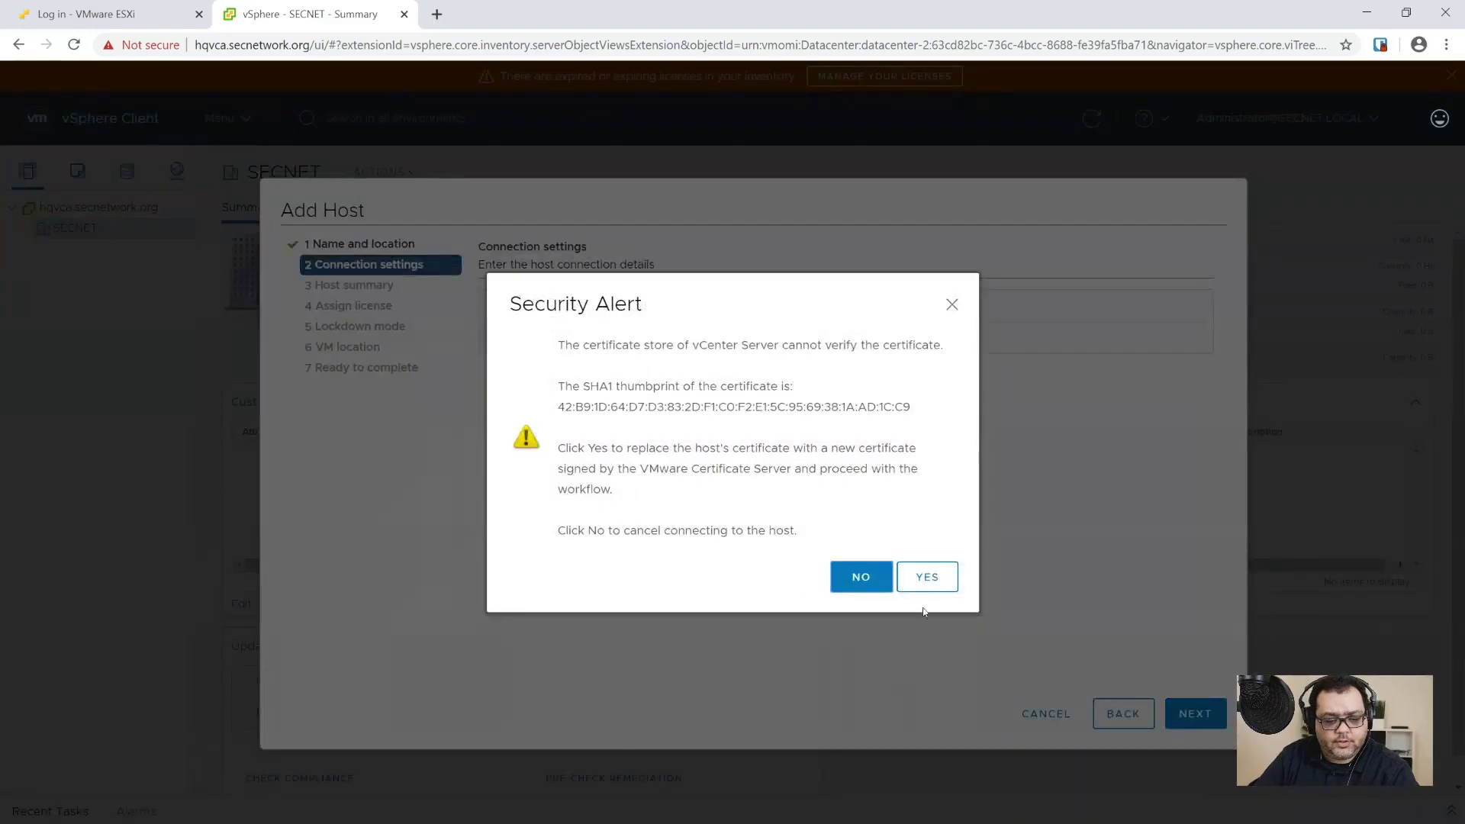
Step: Accept the certificate, keep Evaluation License, no lockdown and SECNET location, then finish and view the VMs
{"action": "left_click", "coordinate": [927, 578]}
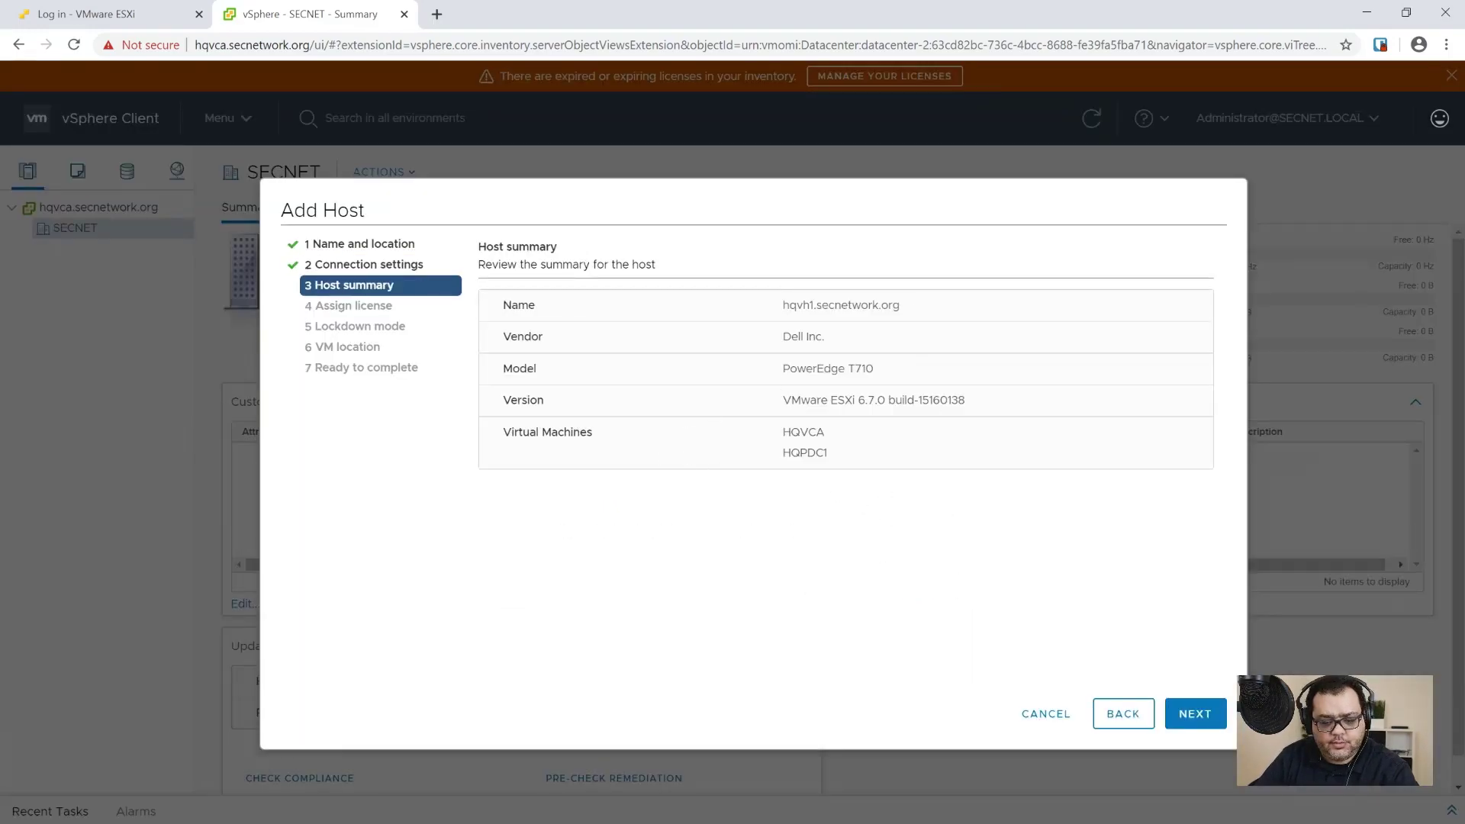
{"action": "left_click", "coordinate": [1195, 714]}
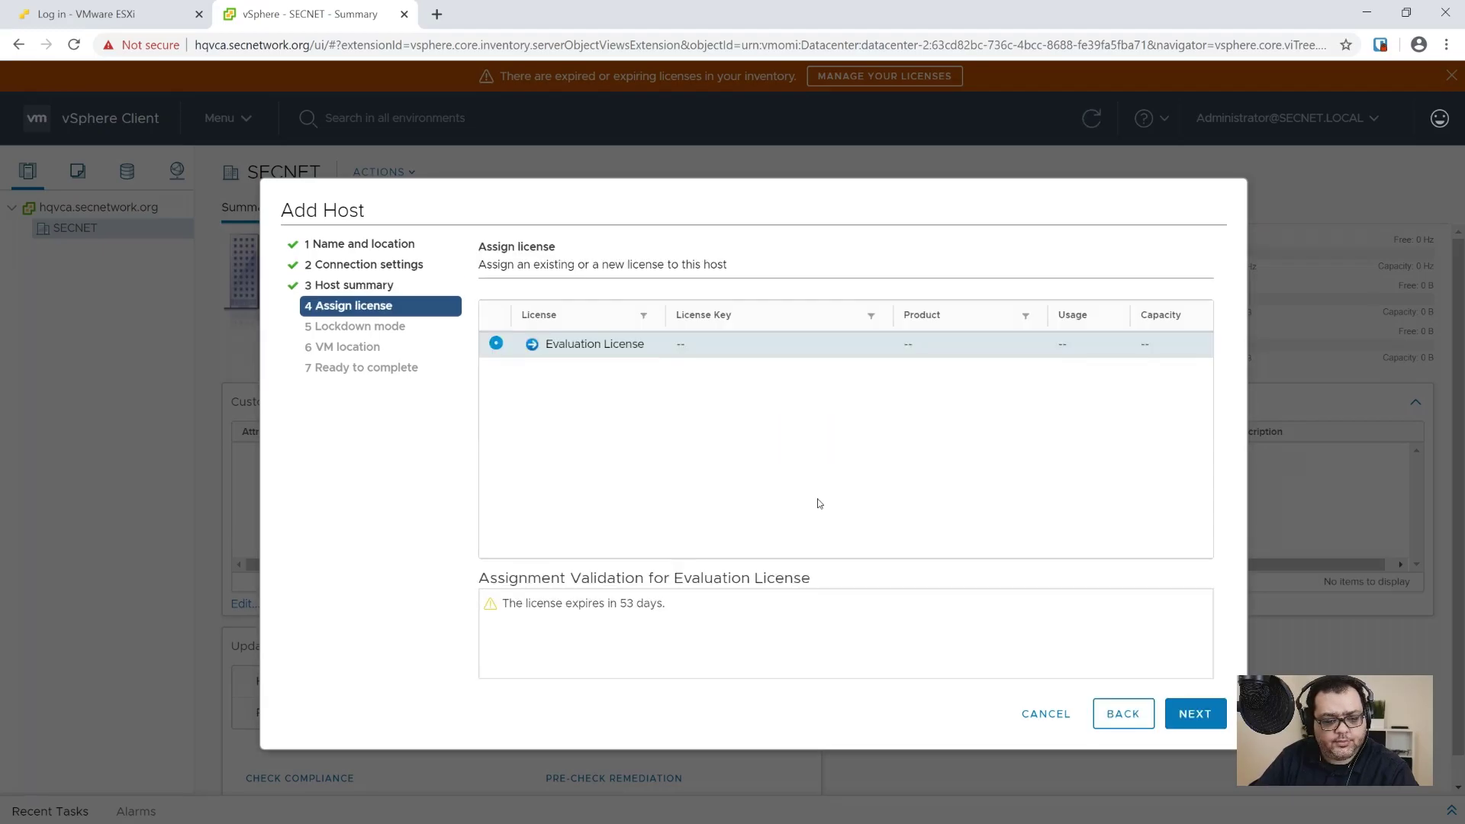
{"action": "left_click", "coordinate": [1195, 714]}
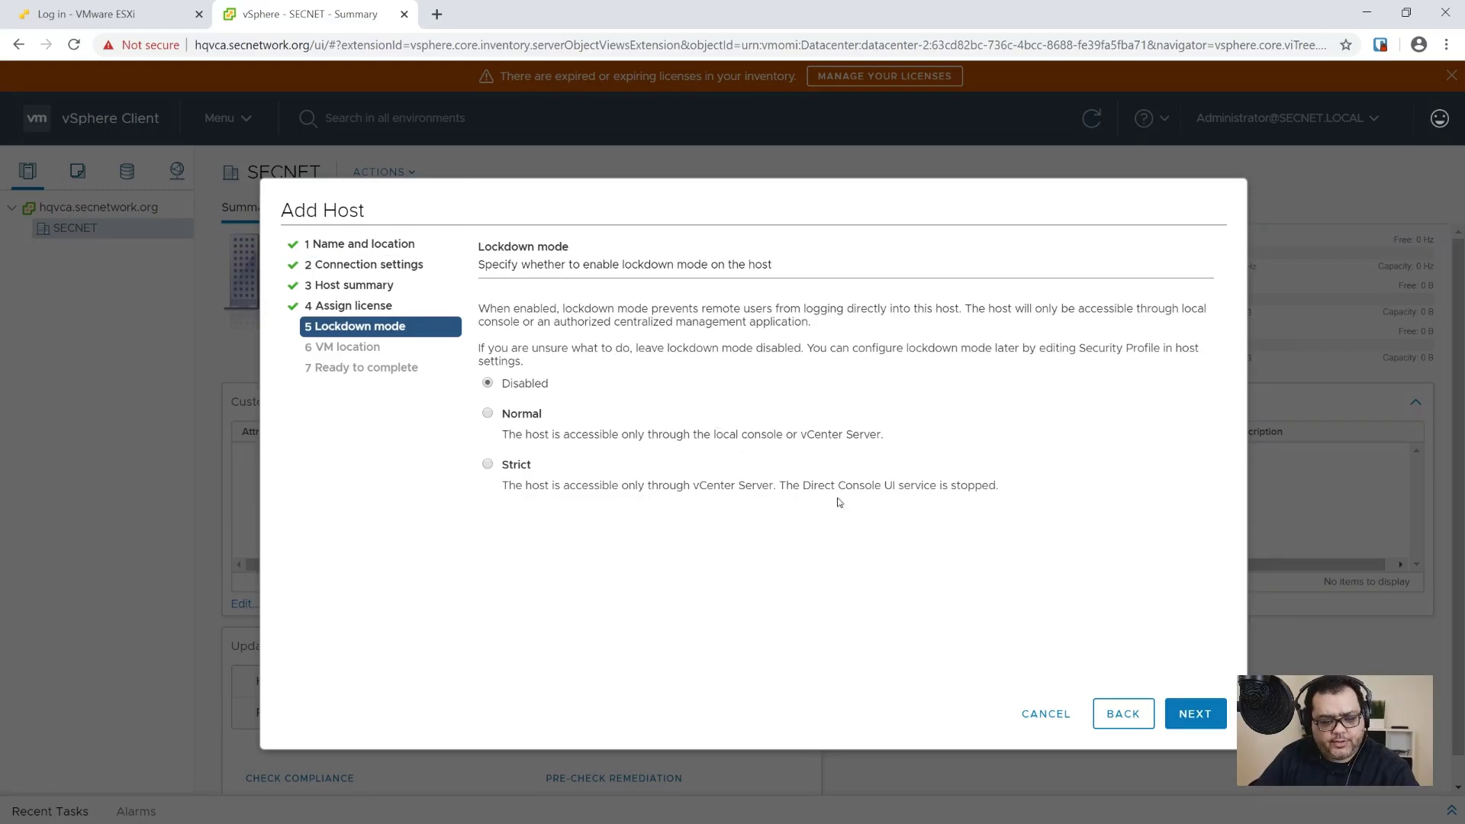
{"action": "left_click", "coordinate": [1187, 712]}
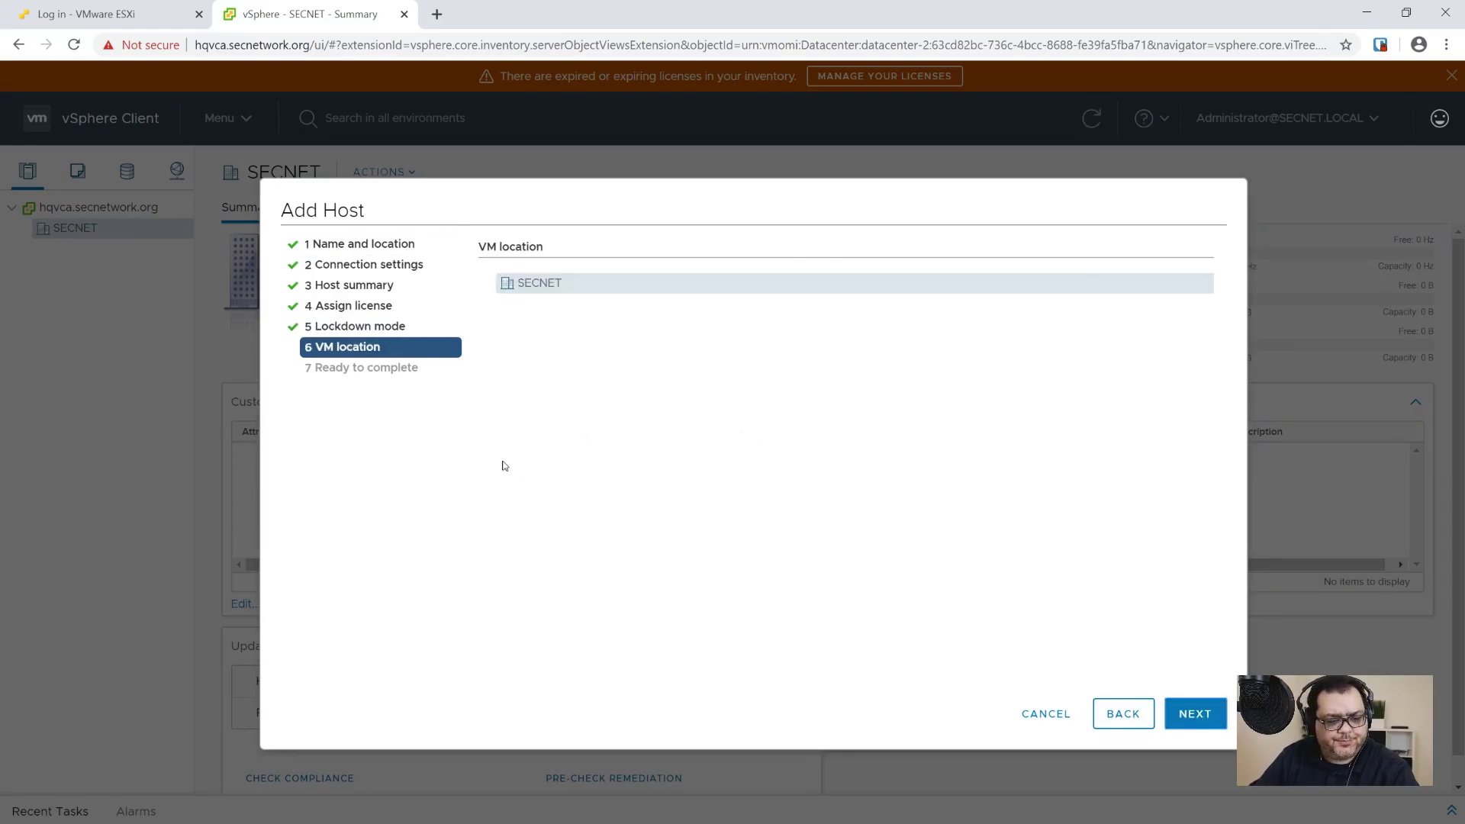
{"action": "left_click", "coordinate": [1194, 713]}
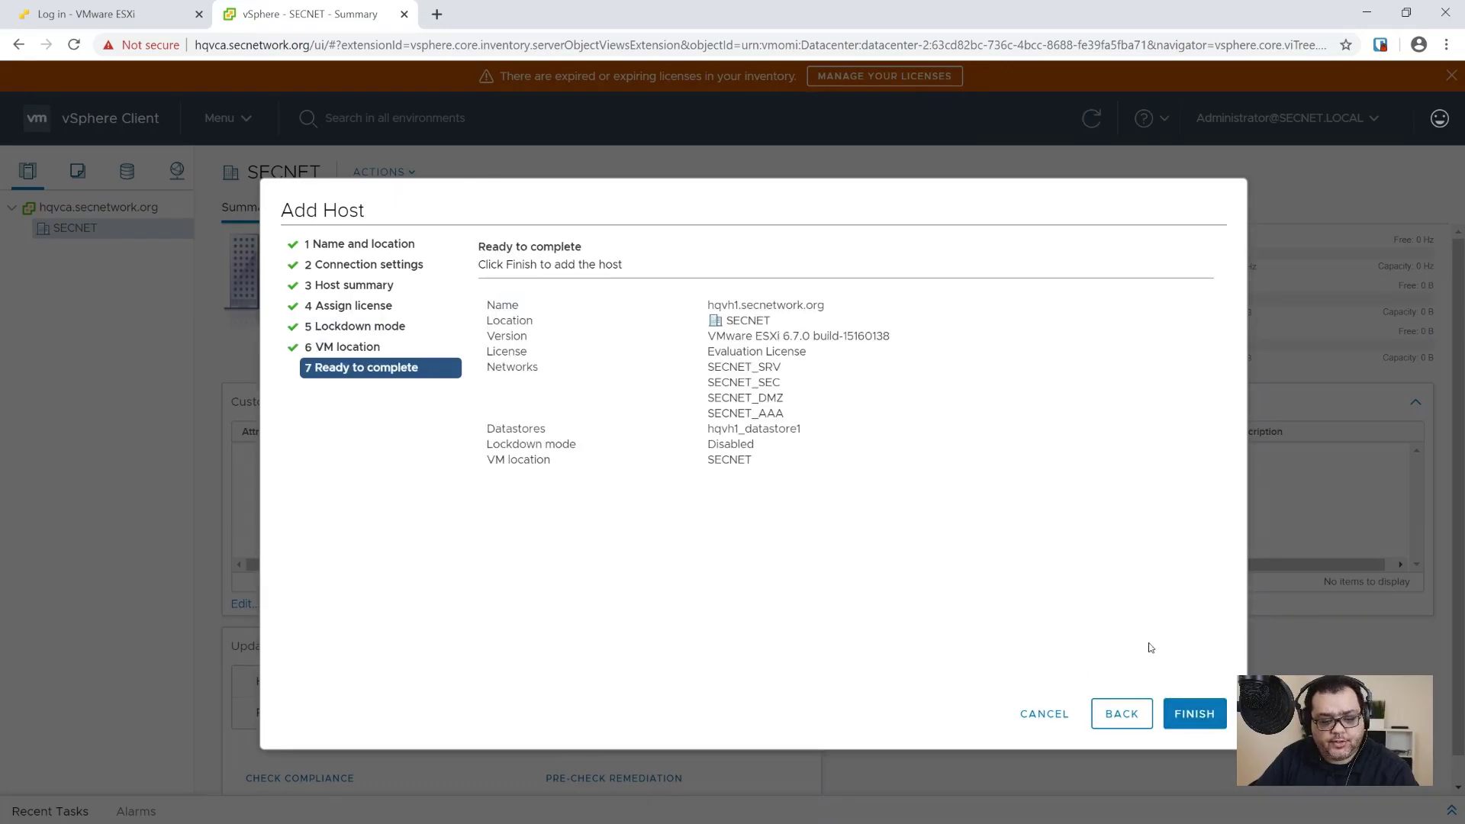
{"action": "left_click", "coordinate": [1183, 714]}
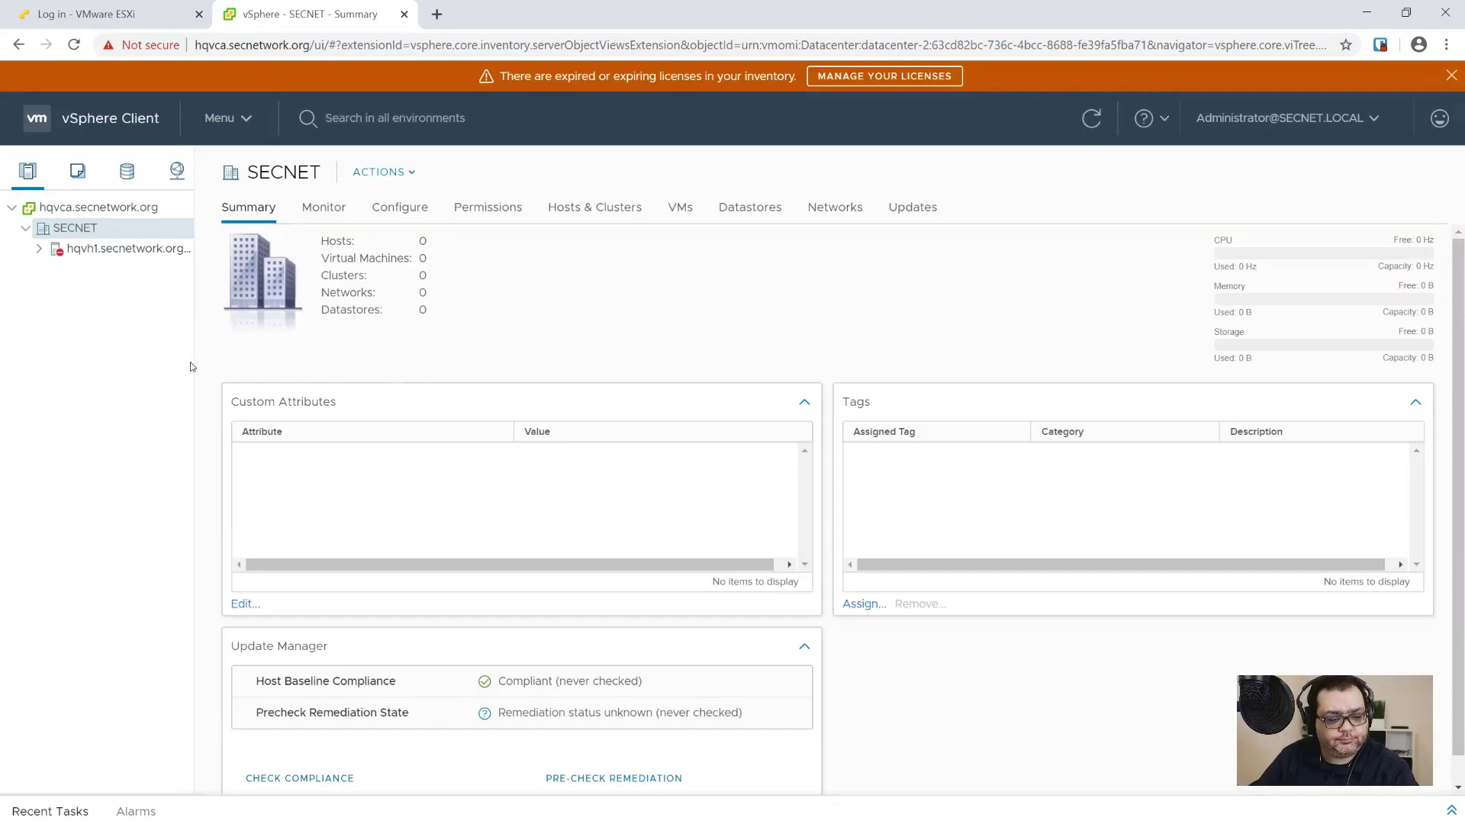
{"action": "left_click_drag", "start_coordinate": [195, 371], "coordinate": [260, 378]}
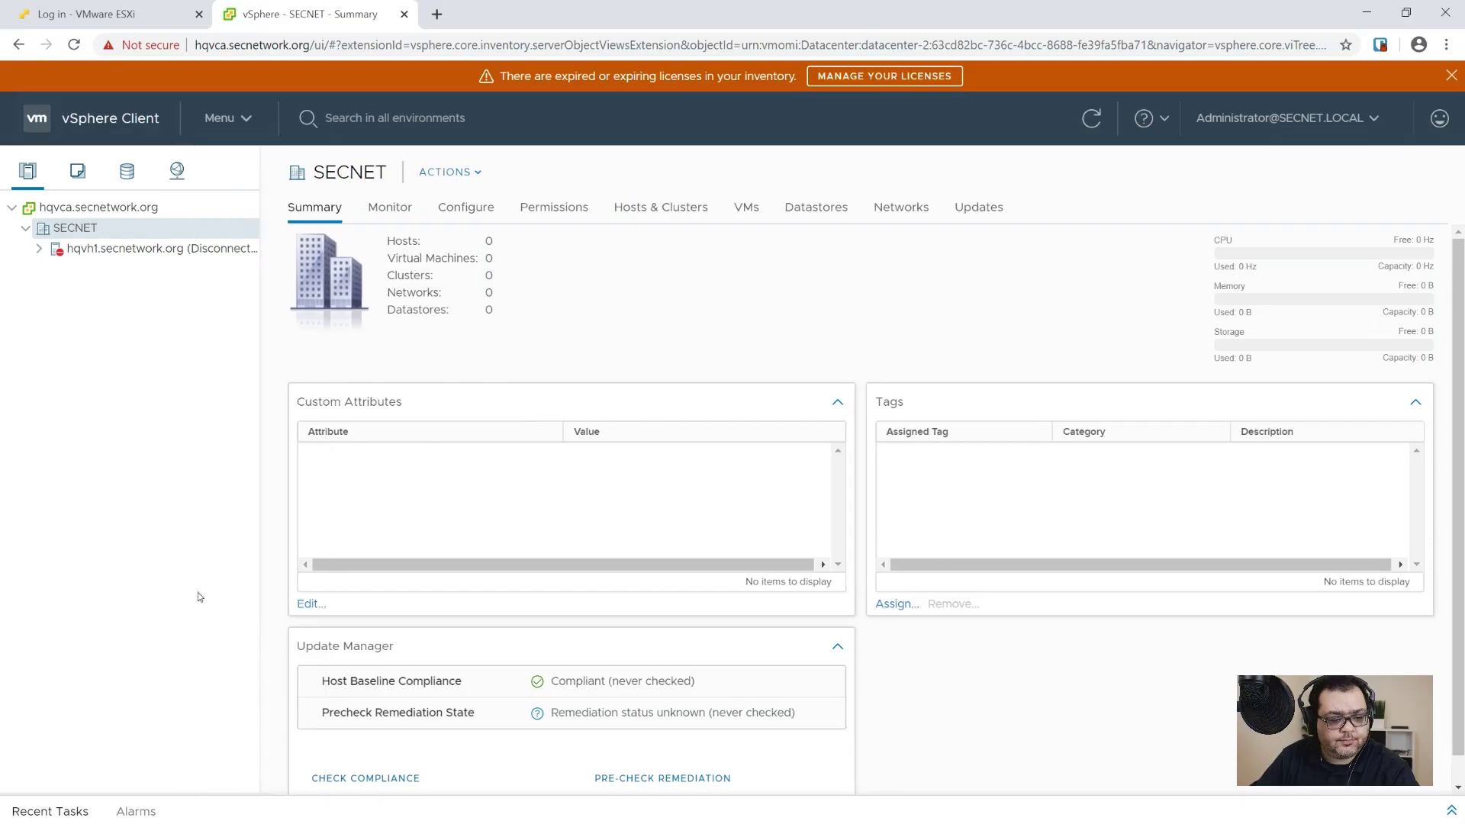
{"action": "left_click", "coordinate": [80, 814]}
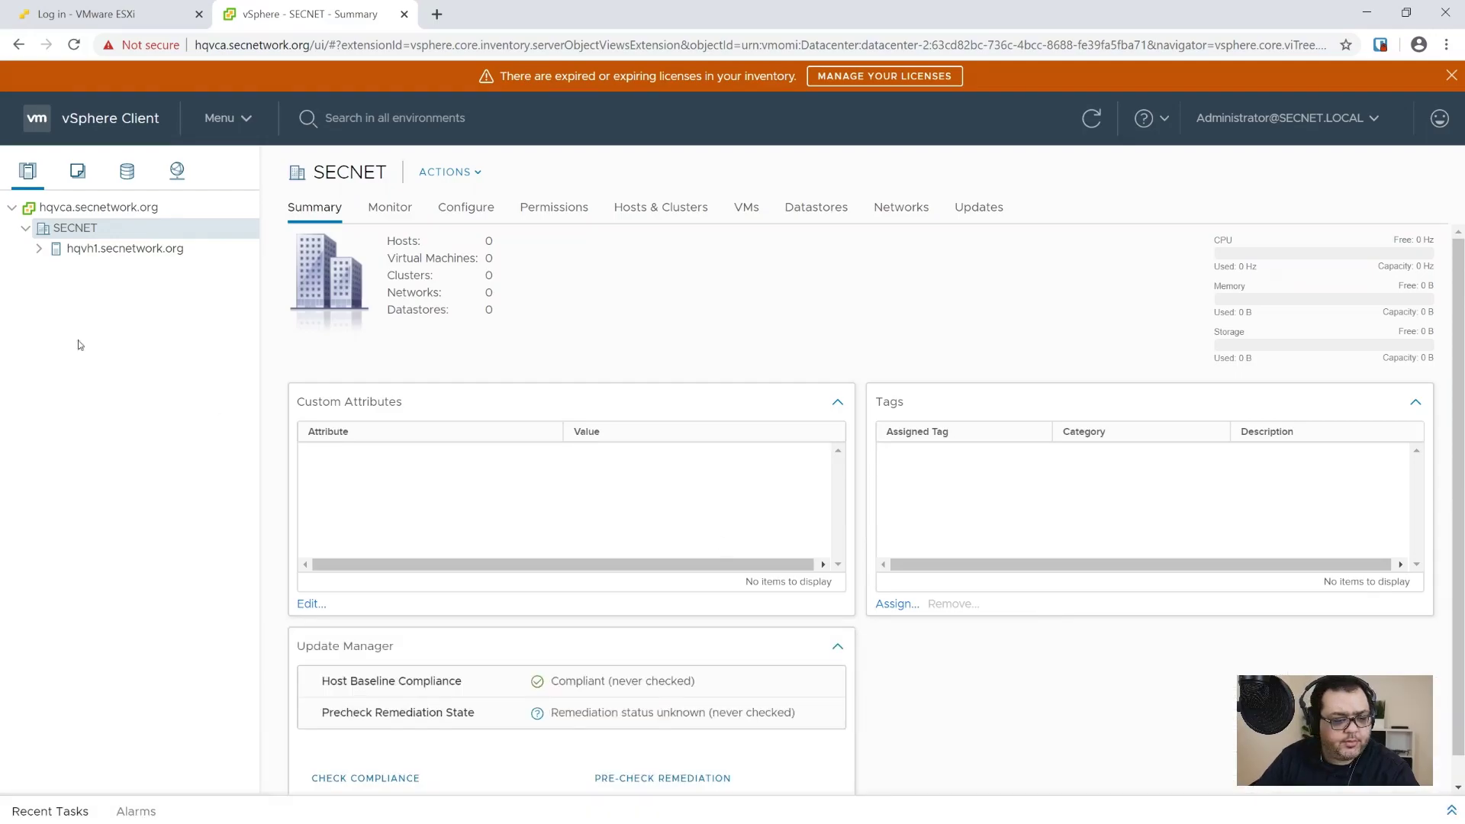
{"action": "left_click", "coordinate": [38, 249]}
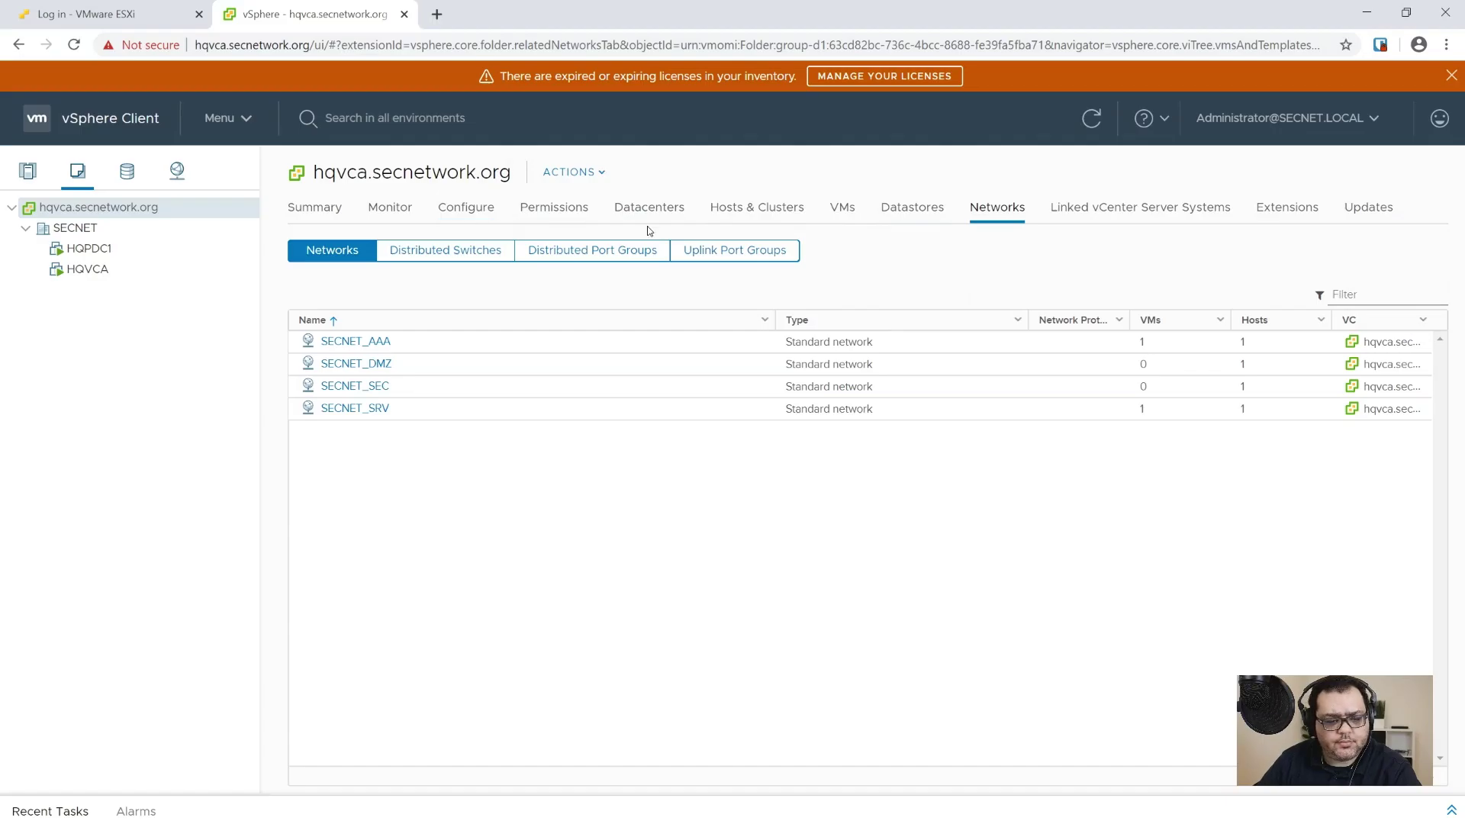
Step: Assign vCenter a new pasted vCenter Server 6 Standard key named 'VMware vCenter Server Standalone for vSphere 6'
{"action": "left_click", "coordinate": [326, 214]}
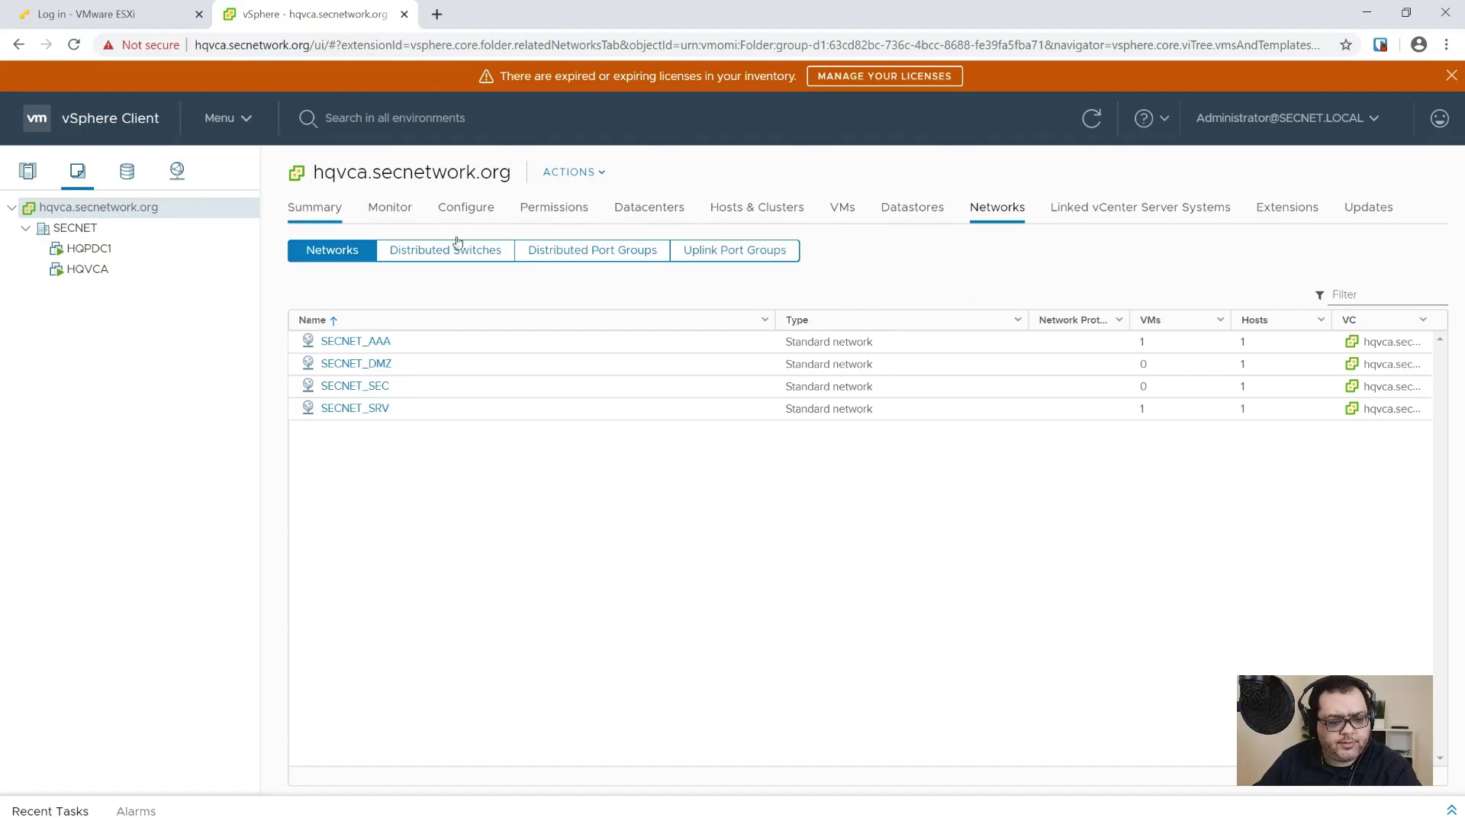
{"action": "left_click", "coordinate": [380, 217]}
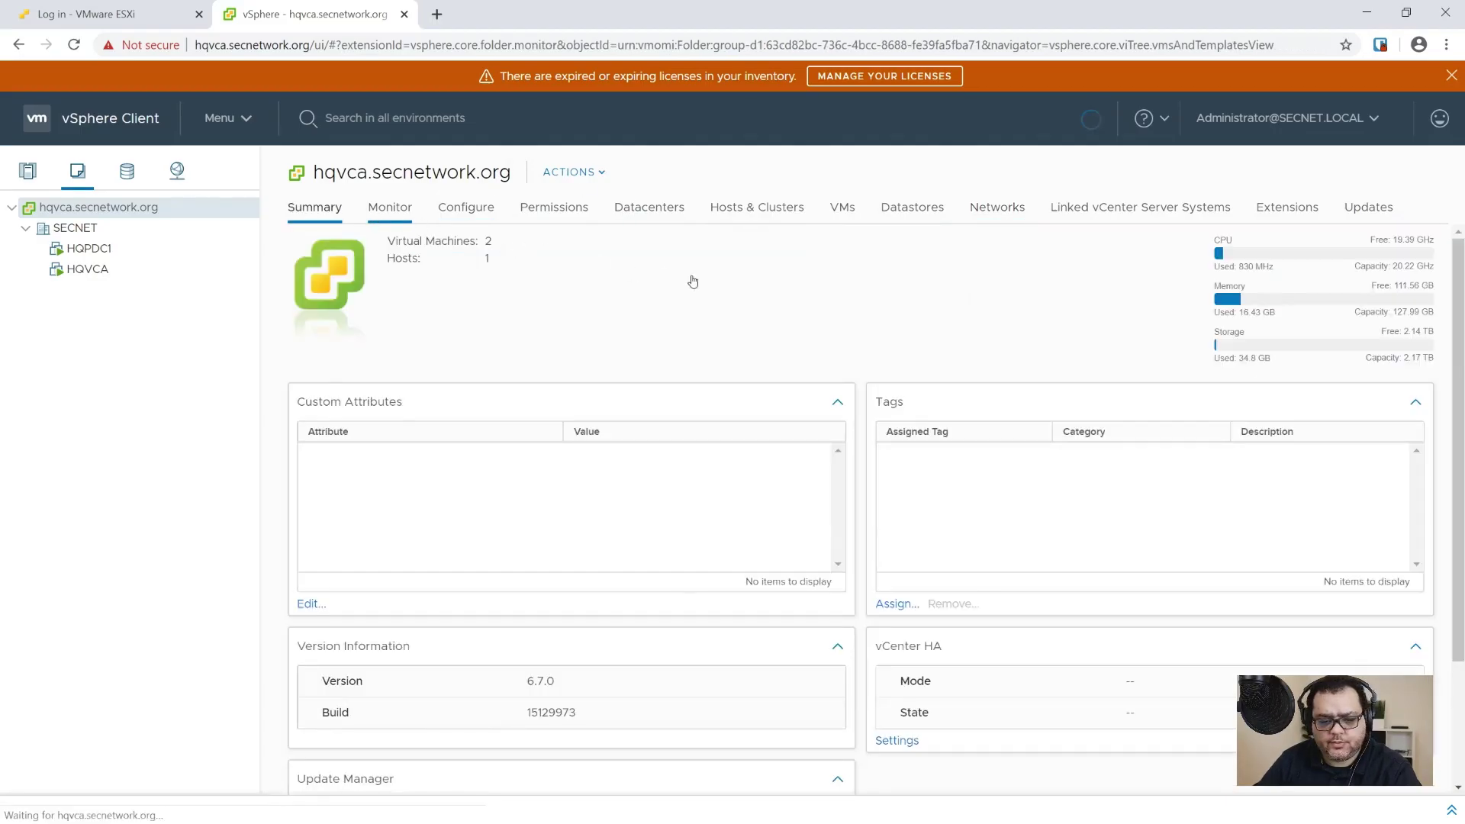
{"action": "left_click", "coordinate": [485, 209]}
{"action": "left_click", "coordinate": [369, 294]}
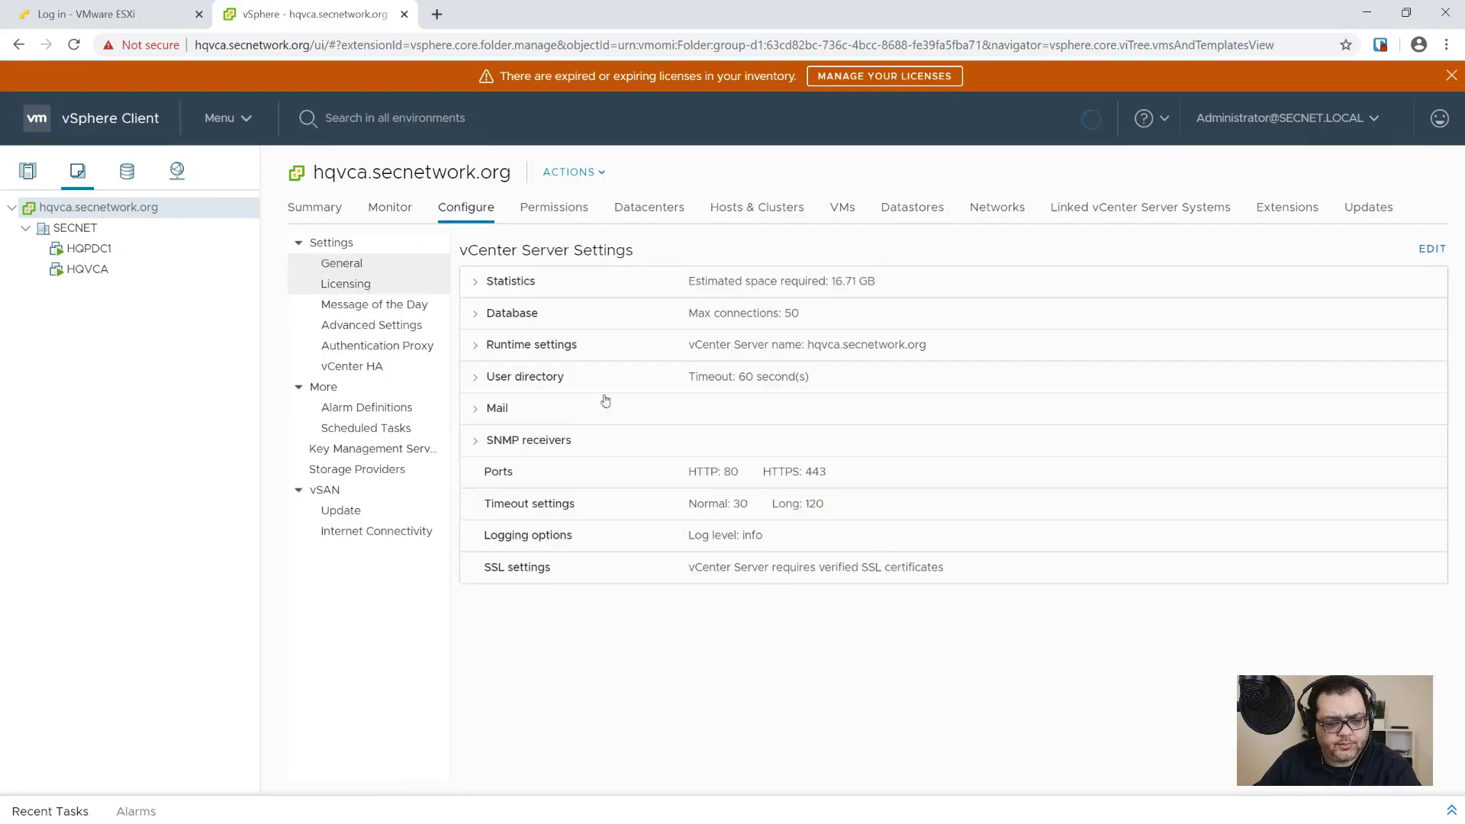
{"action": "left_click", "coordinate": [1374, 248]}
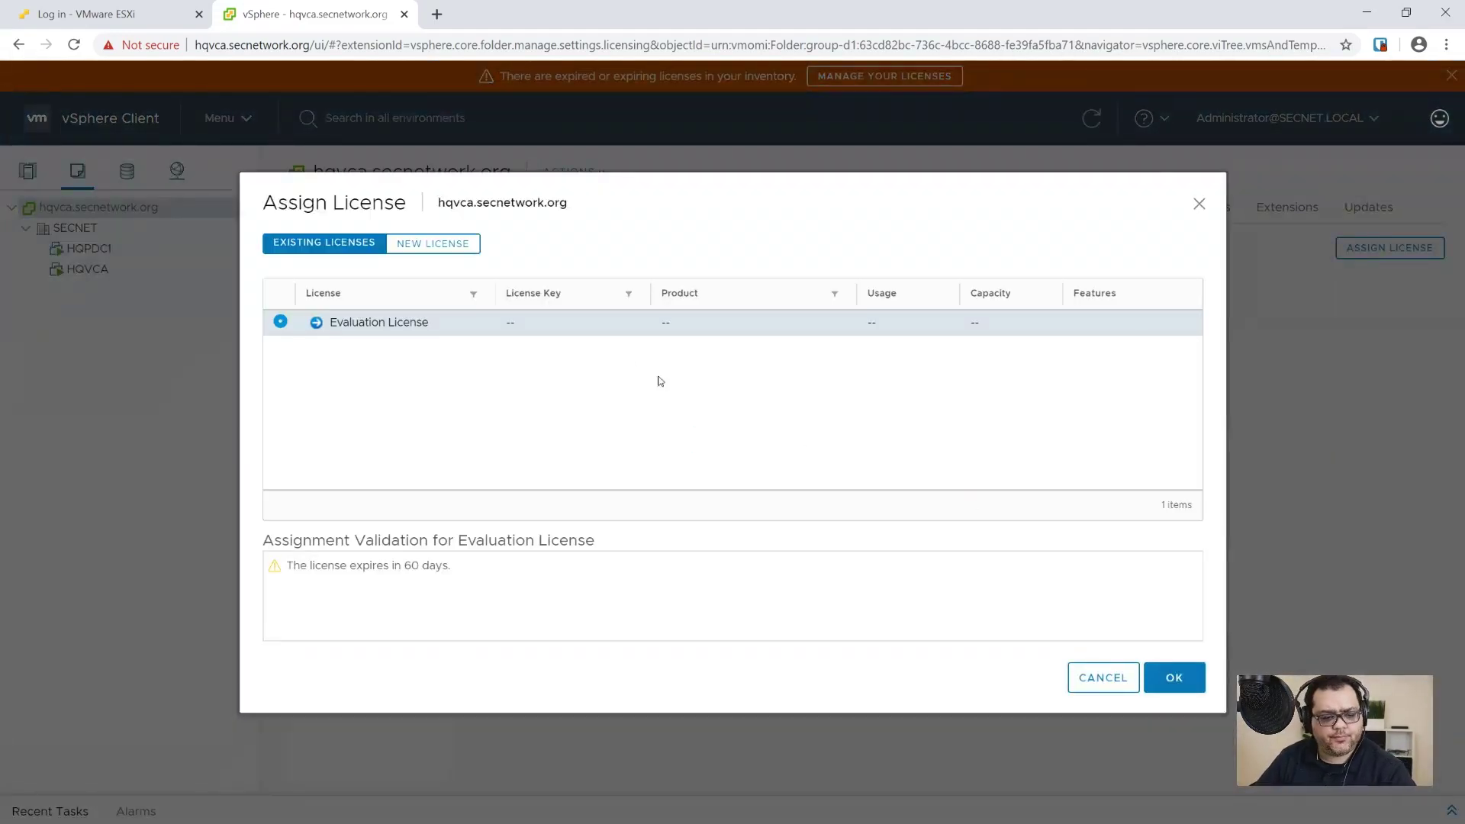
{"action": "left_click", "coordinate": [445, 246]}
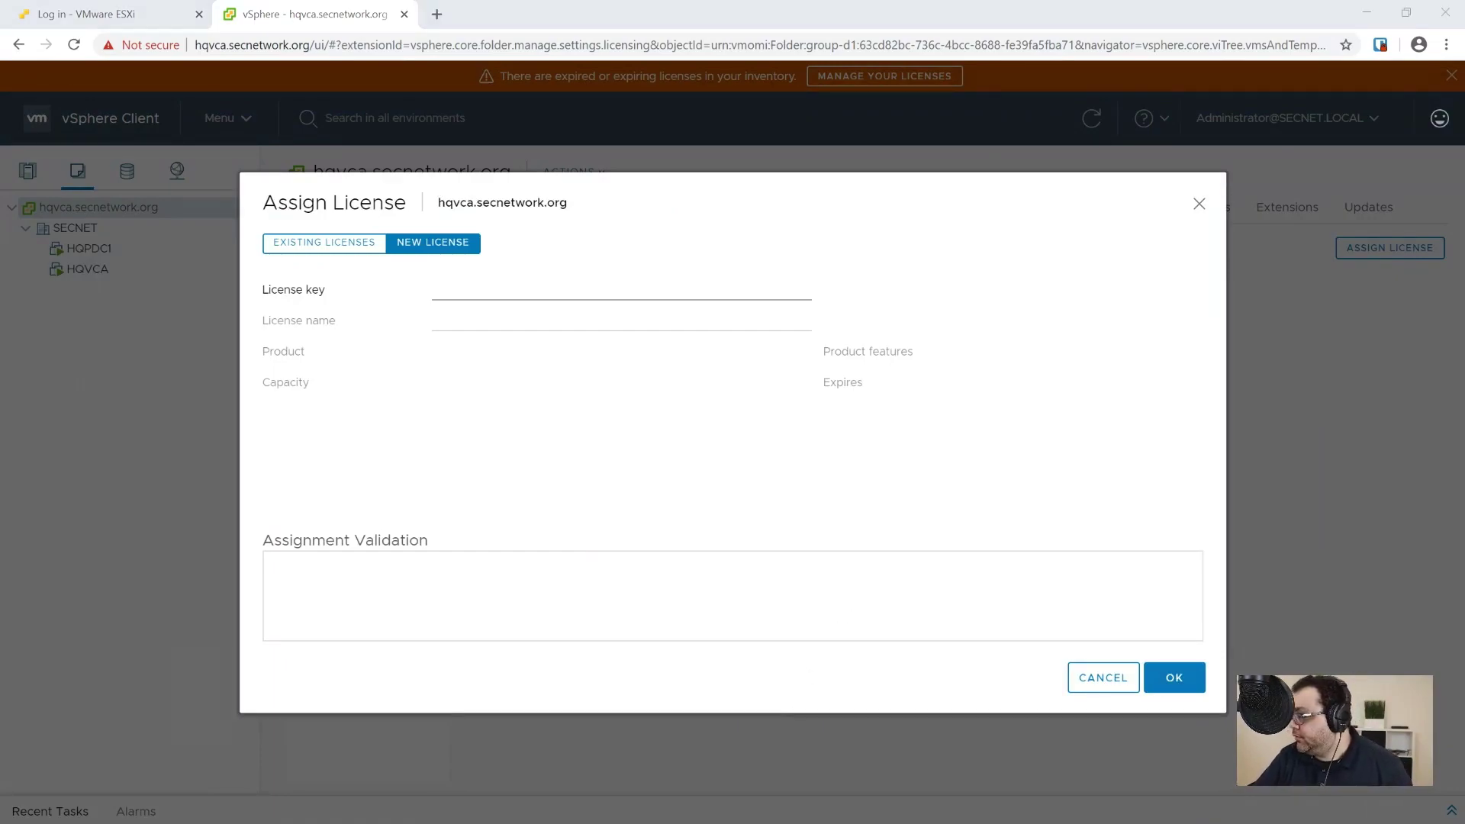
{"action": "left_click", "coordinate": [505, 298]}
{"action": "key", "text": "ctrl+v"}
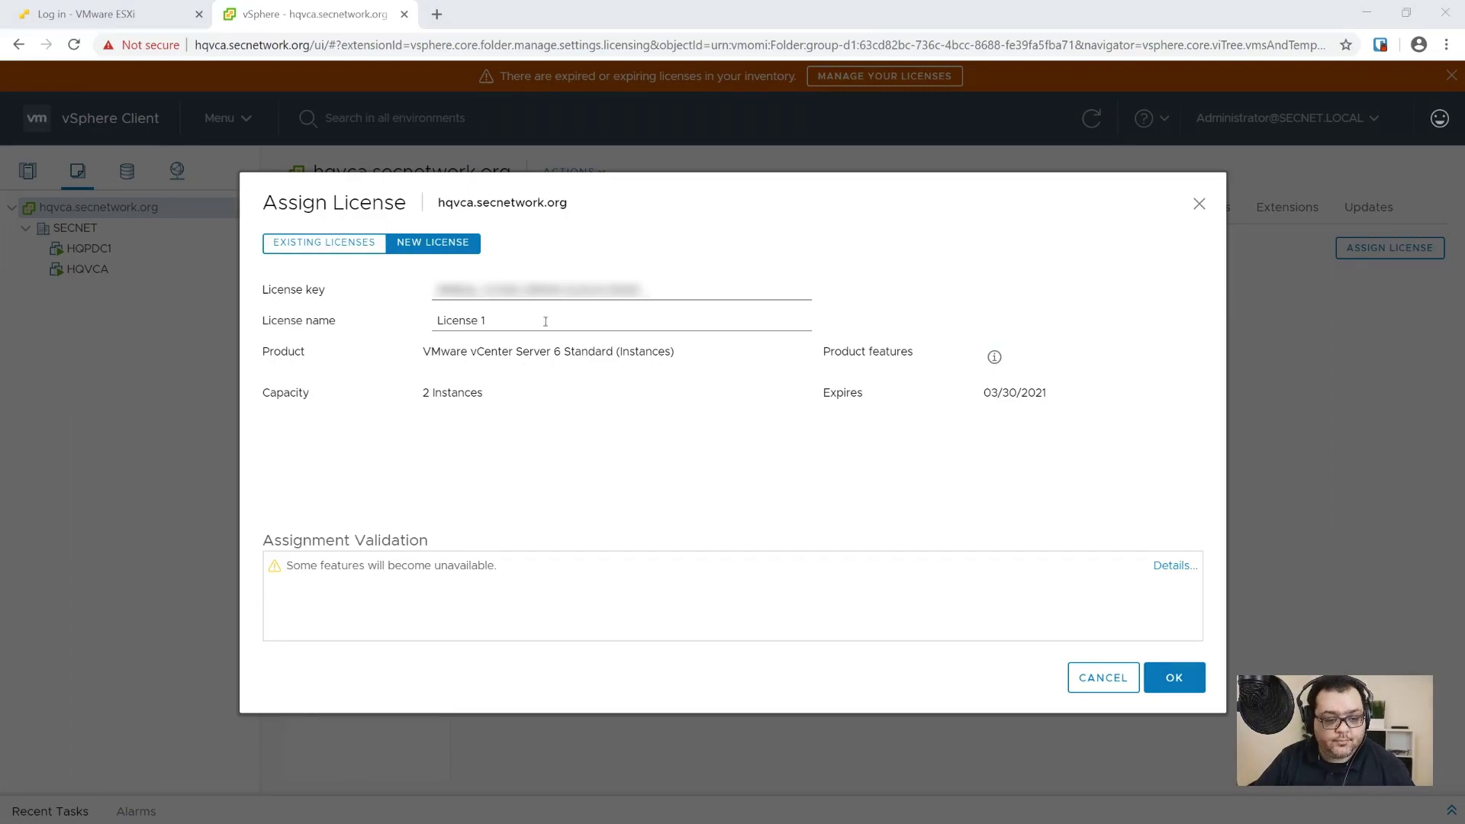
{"action": "triple_click", "coordinate": [721, 318]}
{"action": "key", "text": "ctrl+v"}
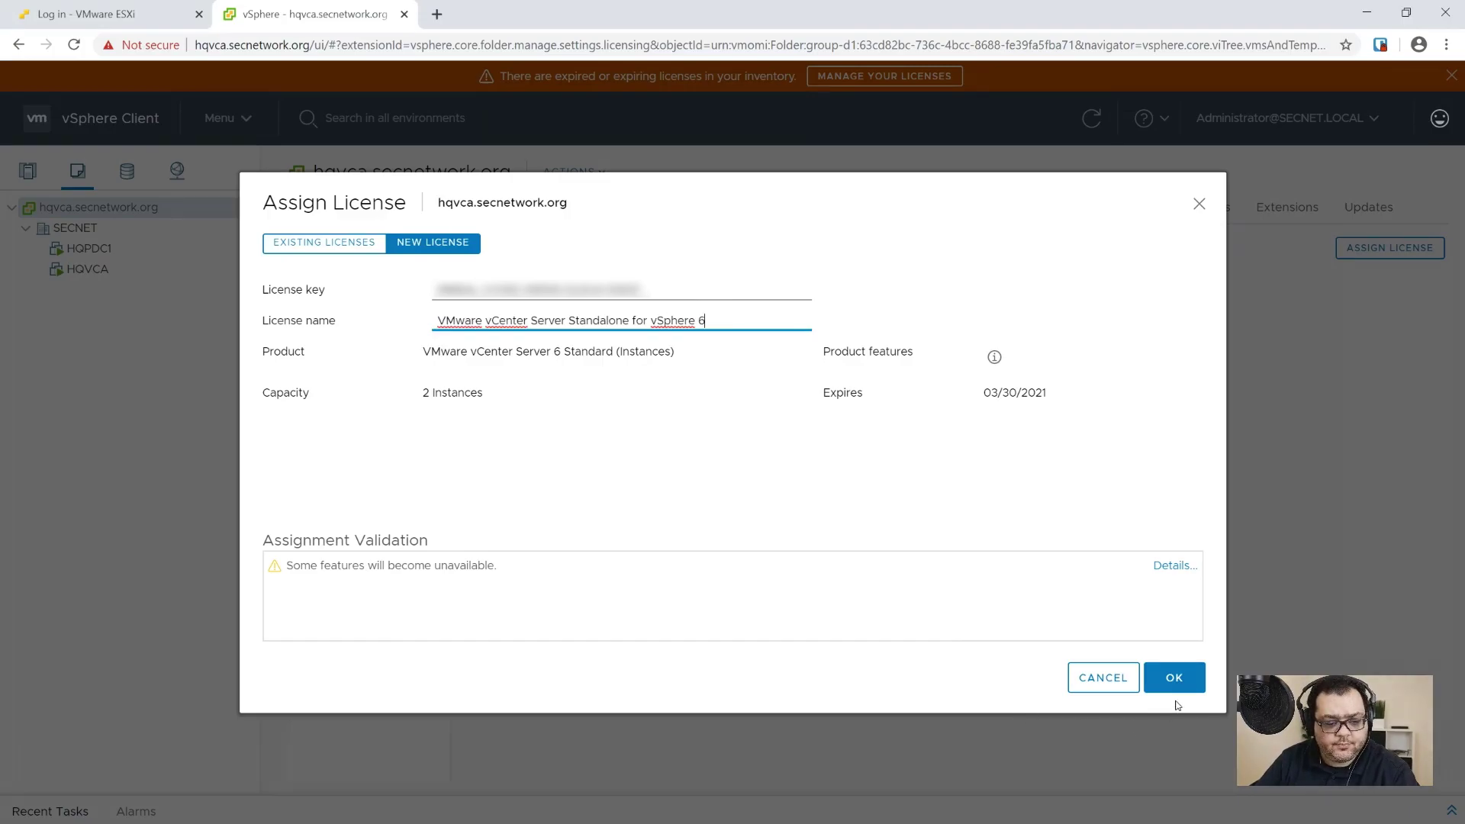
{"action": "left_click", "coordinate": [1173, 678]}
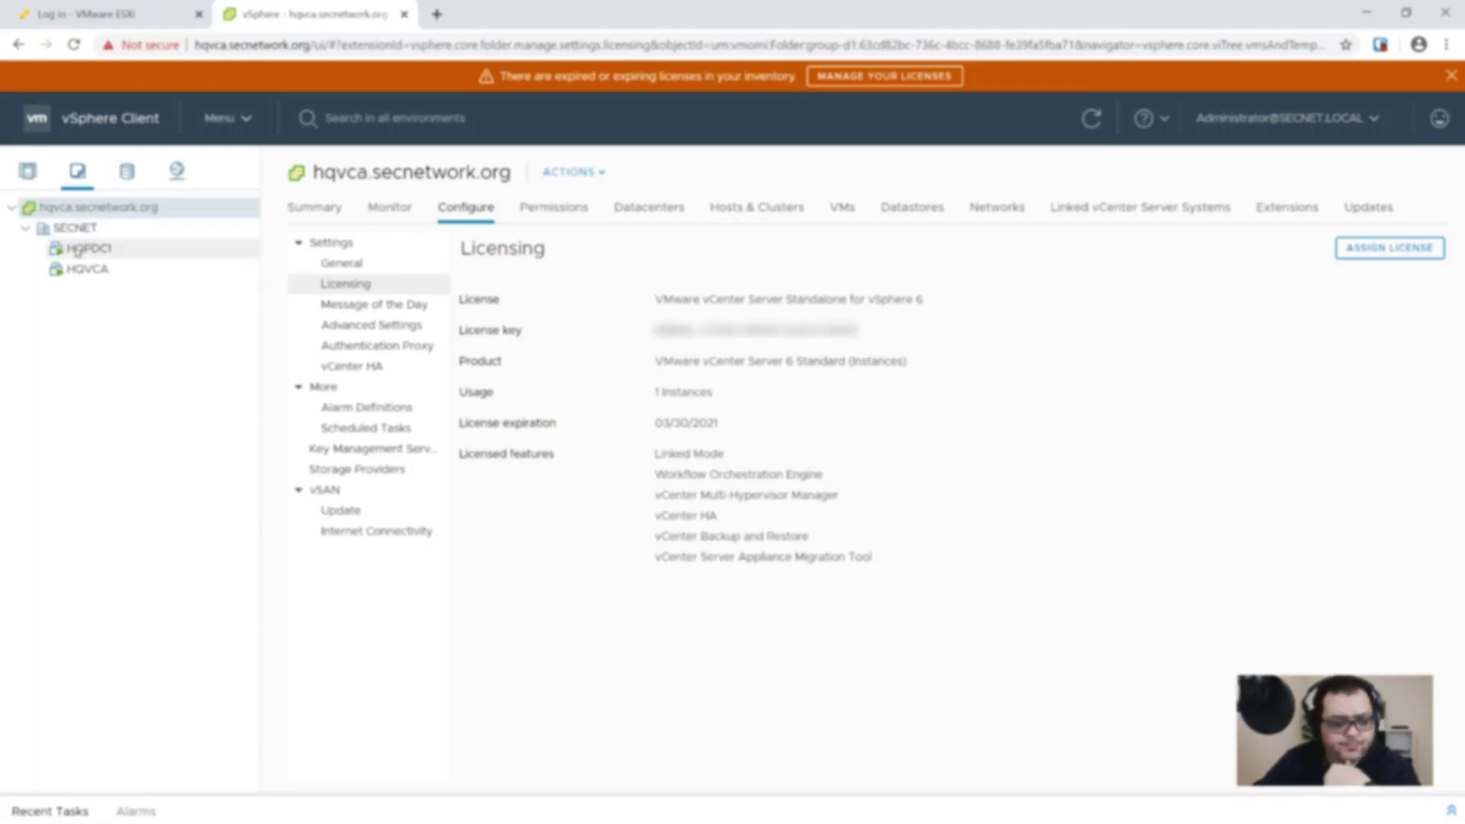
Step: Open hqvh1.secnetwork.org's licensing and enter the new vSphere 6 Enterprise Plus license key
{"action": "left_click", "coordinate": [27, 171]}
{"action": "left_click", "coordinate": [229, 249]}
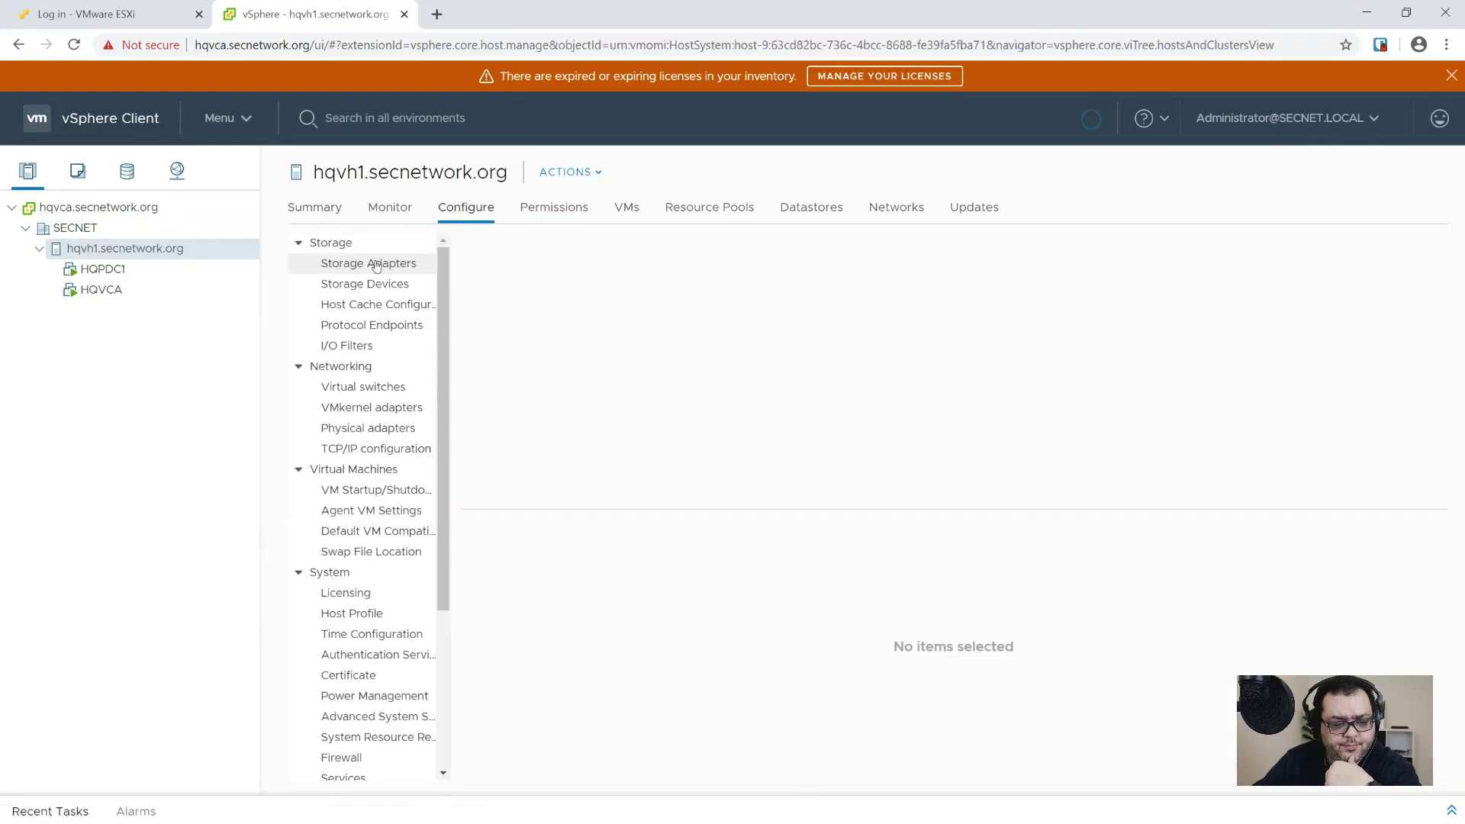
{"action": "left_click", "coordinate": [347, 593]}
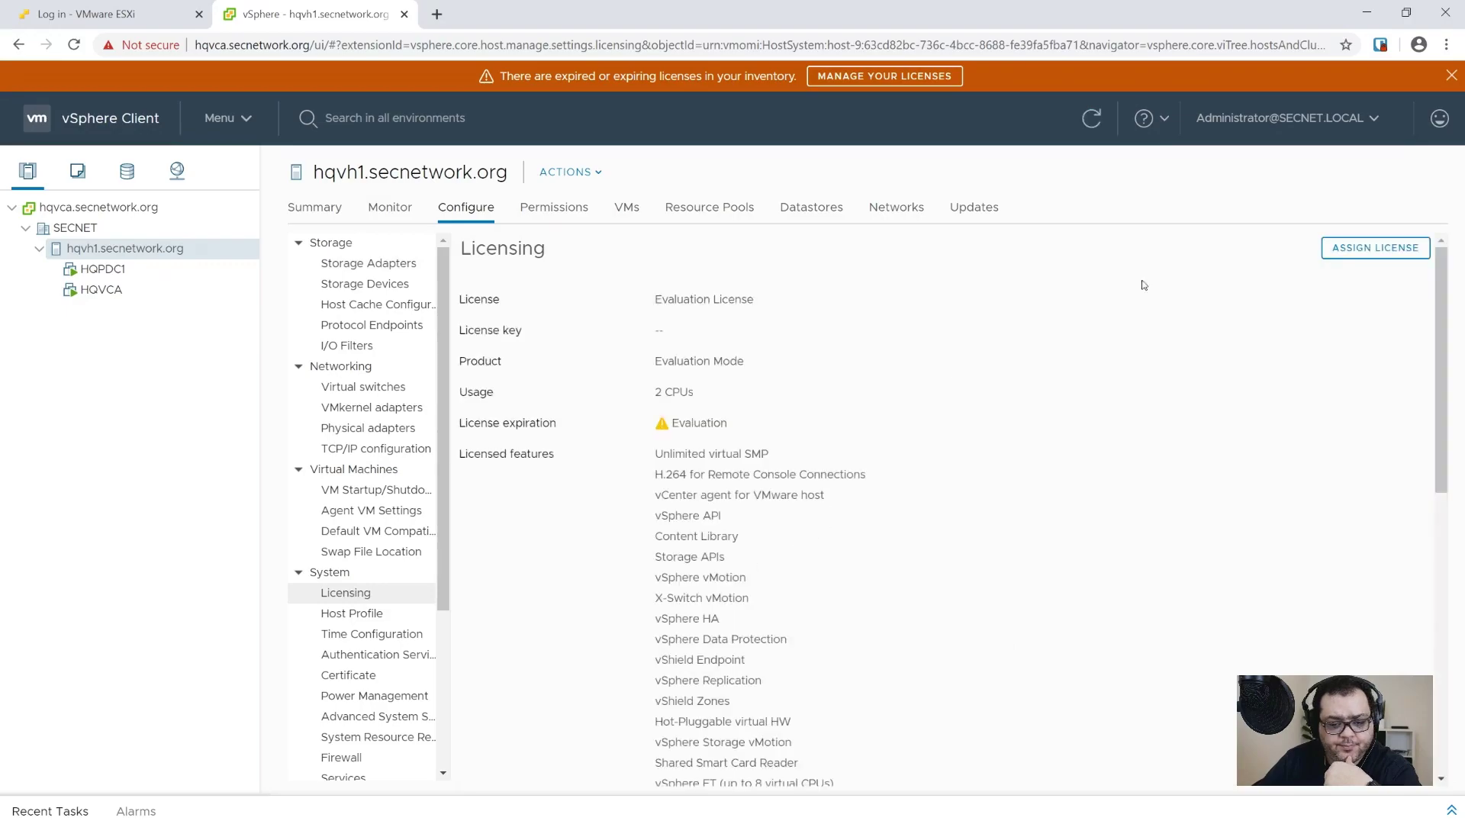
{"action": "left_click", "coordinate": [1370, 248]}
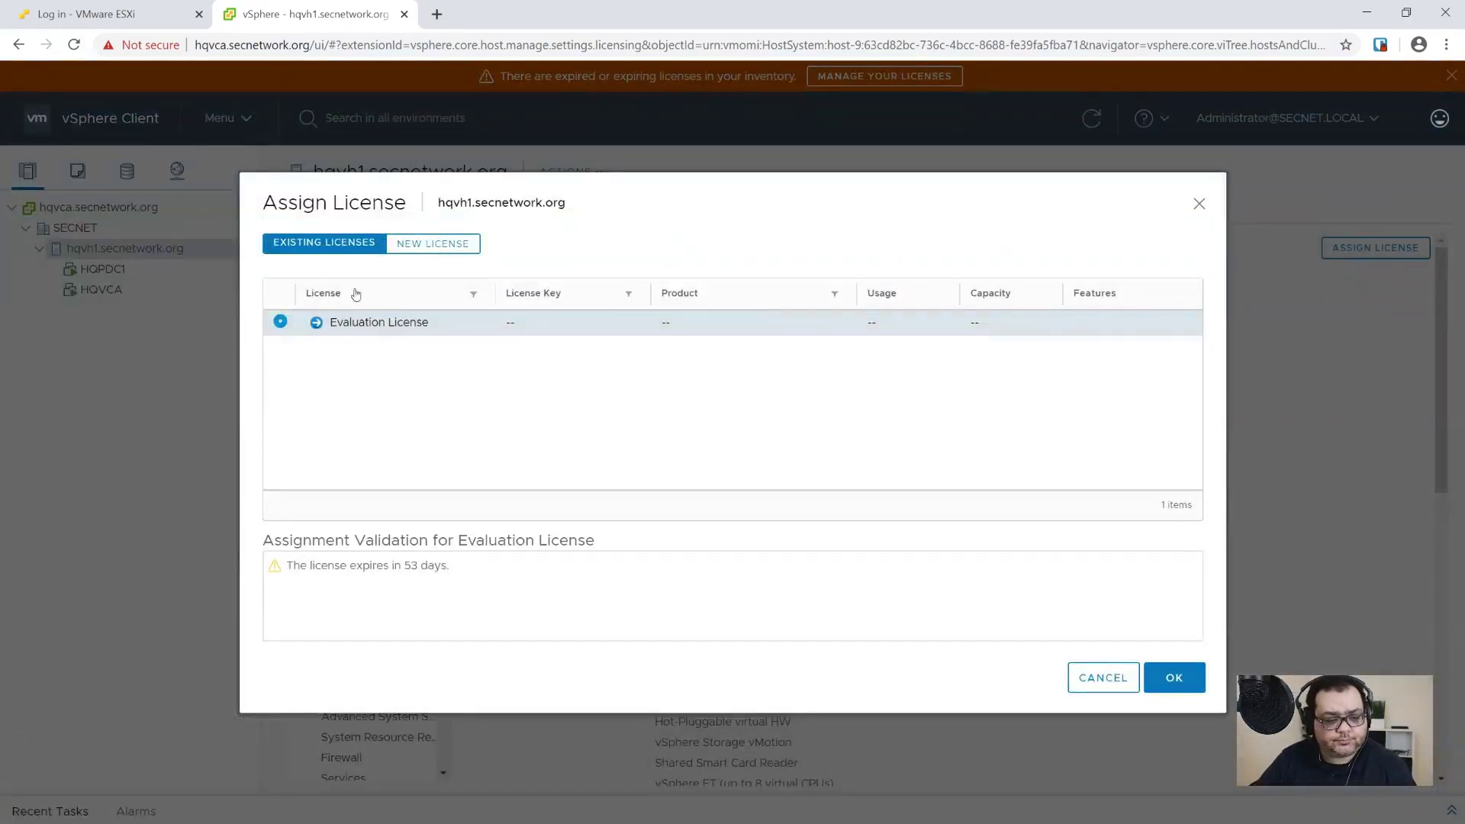
{"action": "left_click", "coordinate": [435, 243]}
{"action": "left_click", "coordinate": [595, 289]}
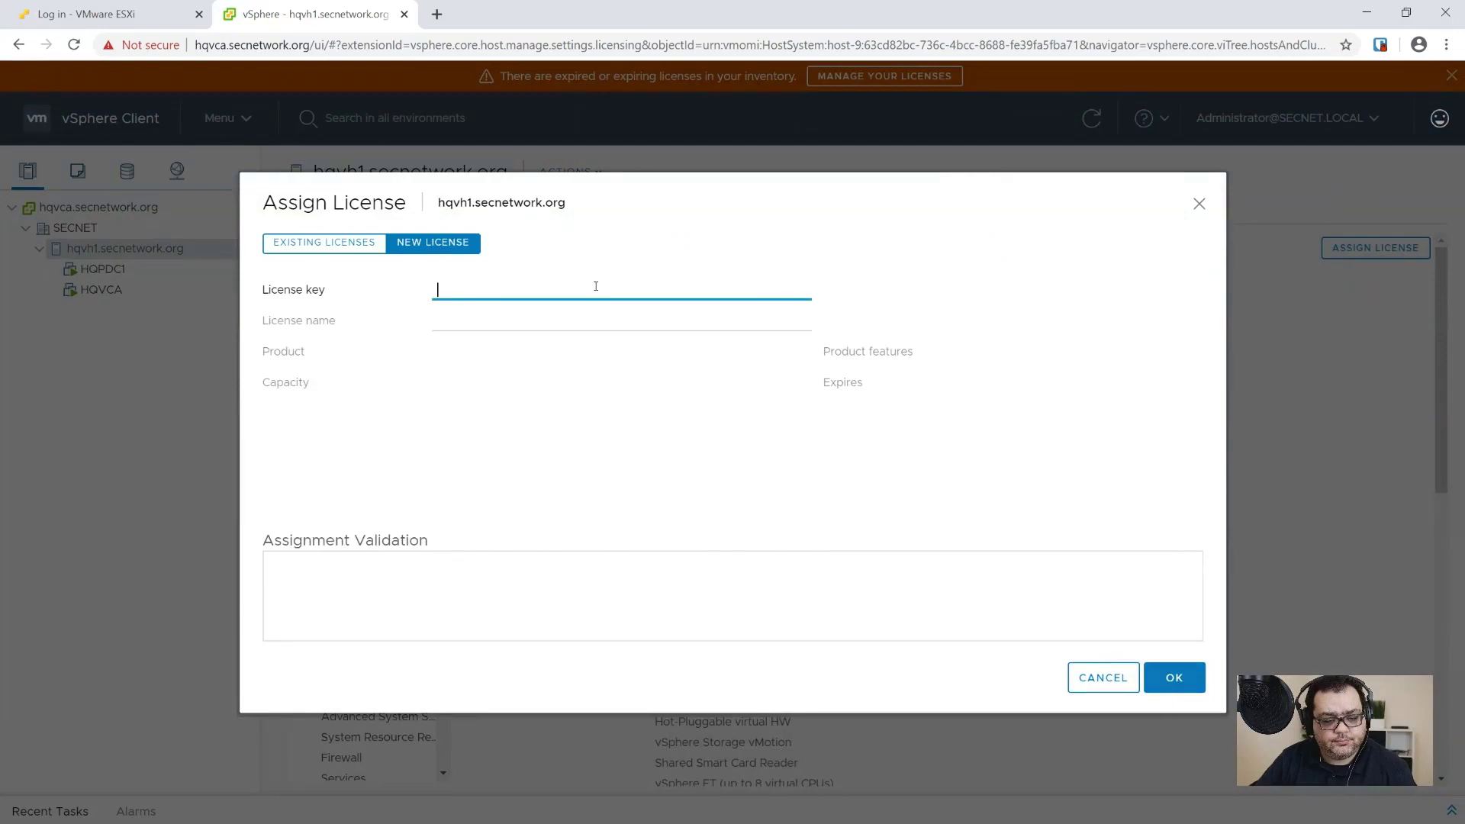
{"action": "key", "text": "ctrl+v"}
{"action": "left_click", "coordinate": [753, 313]}
{"action": "left_click_drag", "start_coordinate": [708, 290], "coordinate": [436, 288]}
{"action": "key", "text": "ctrl+c"}
{"action": "key", "text": "BackSpace"}
{"action": "left_click", "coordinate": [462, 311]}
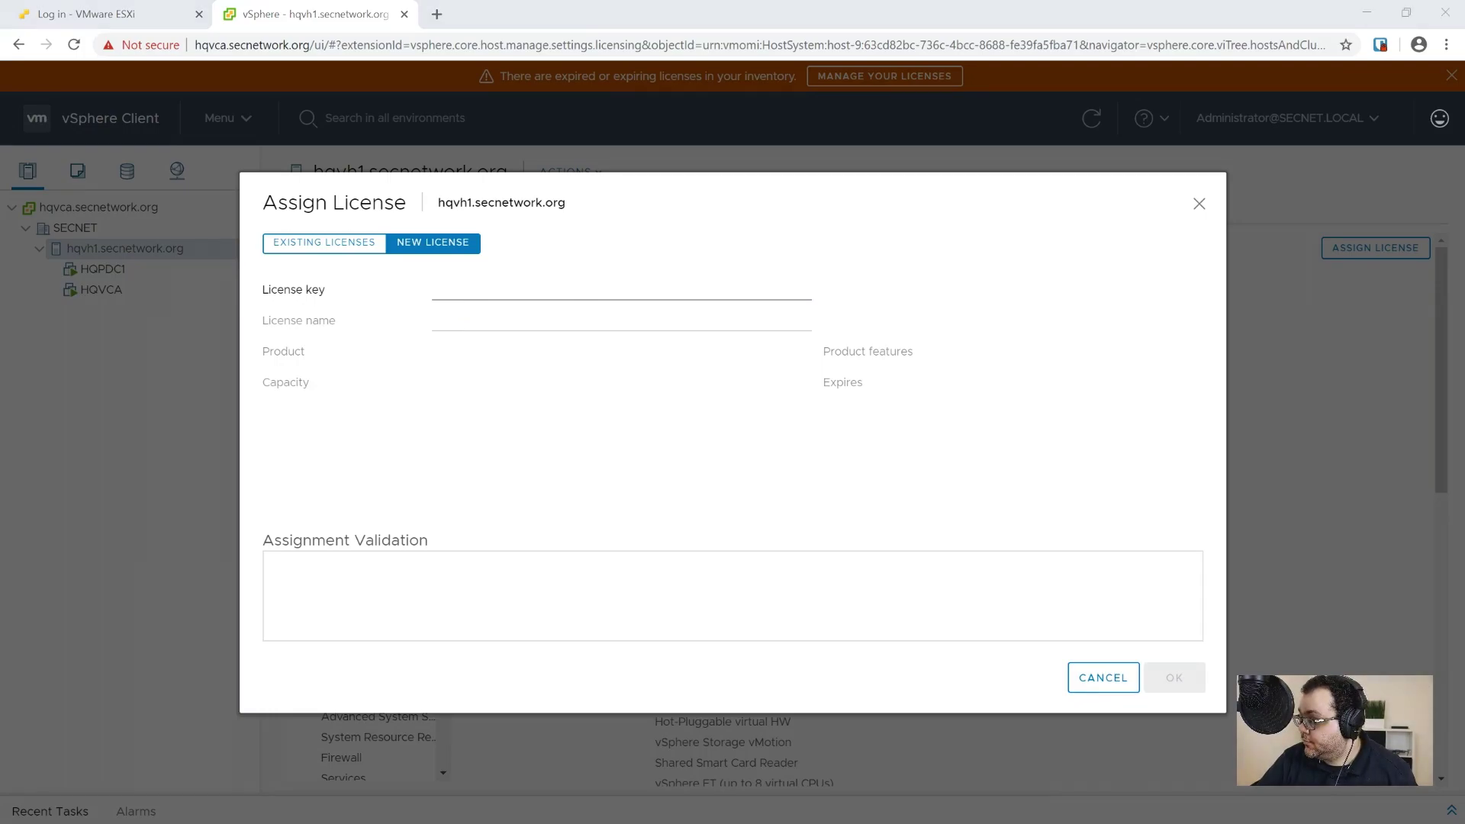
{"action": "left_click", "coordinate": [569, 315]}
{"action": "left_click", "coordinate": [571, 289]}
{"action": "key", "text": "ctrl+v"}
Step: Name the license 'VMware vSphere Enterprise Plus', confirm it, and return to the vCenter server
{"action": "key", "text": "Tab"}
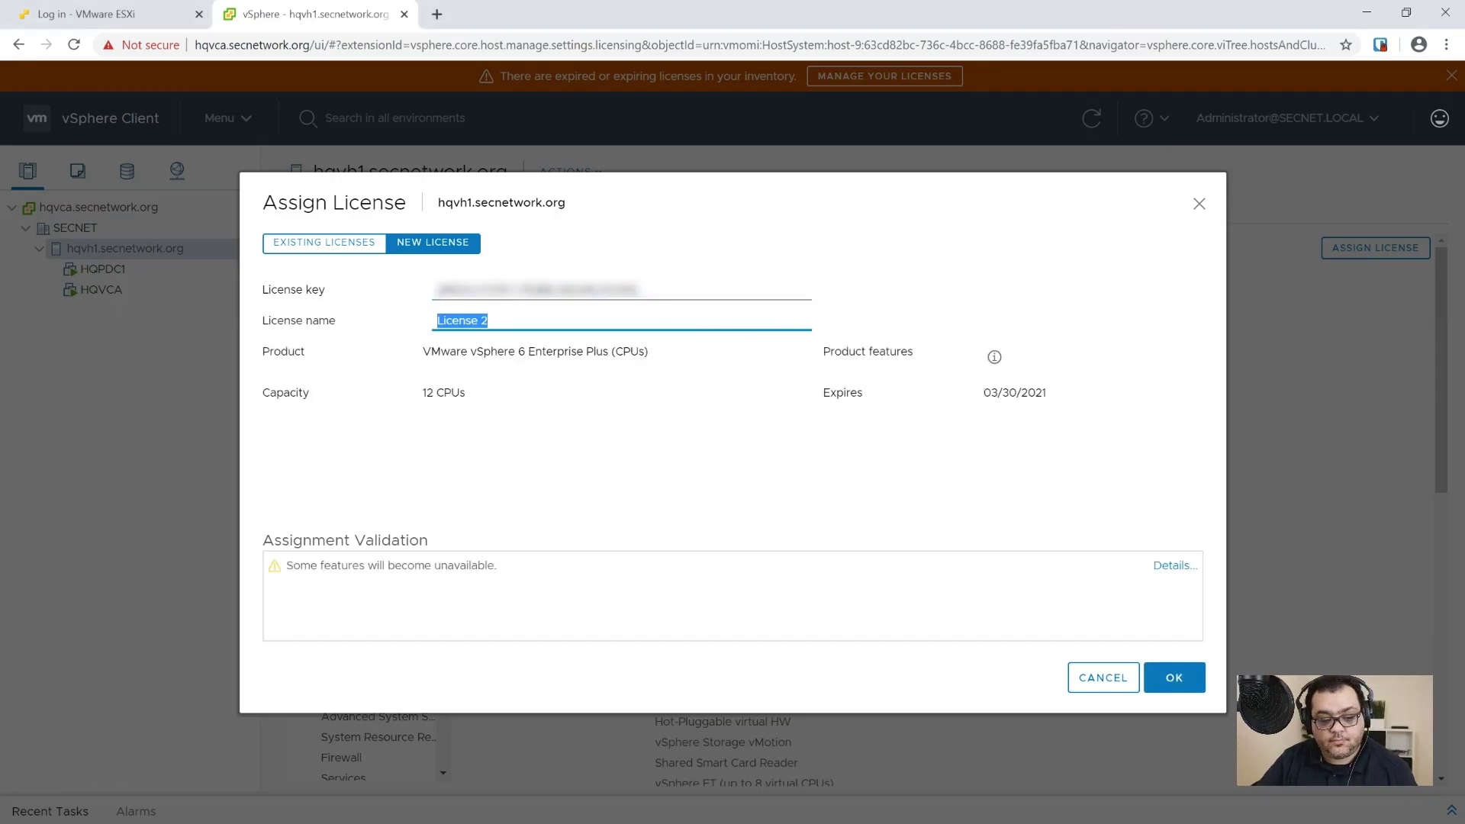
{"action": "key", "text": "alt+Tab"}
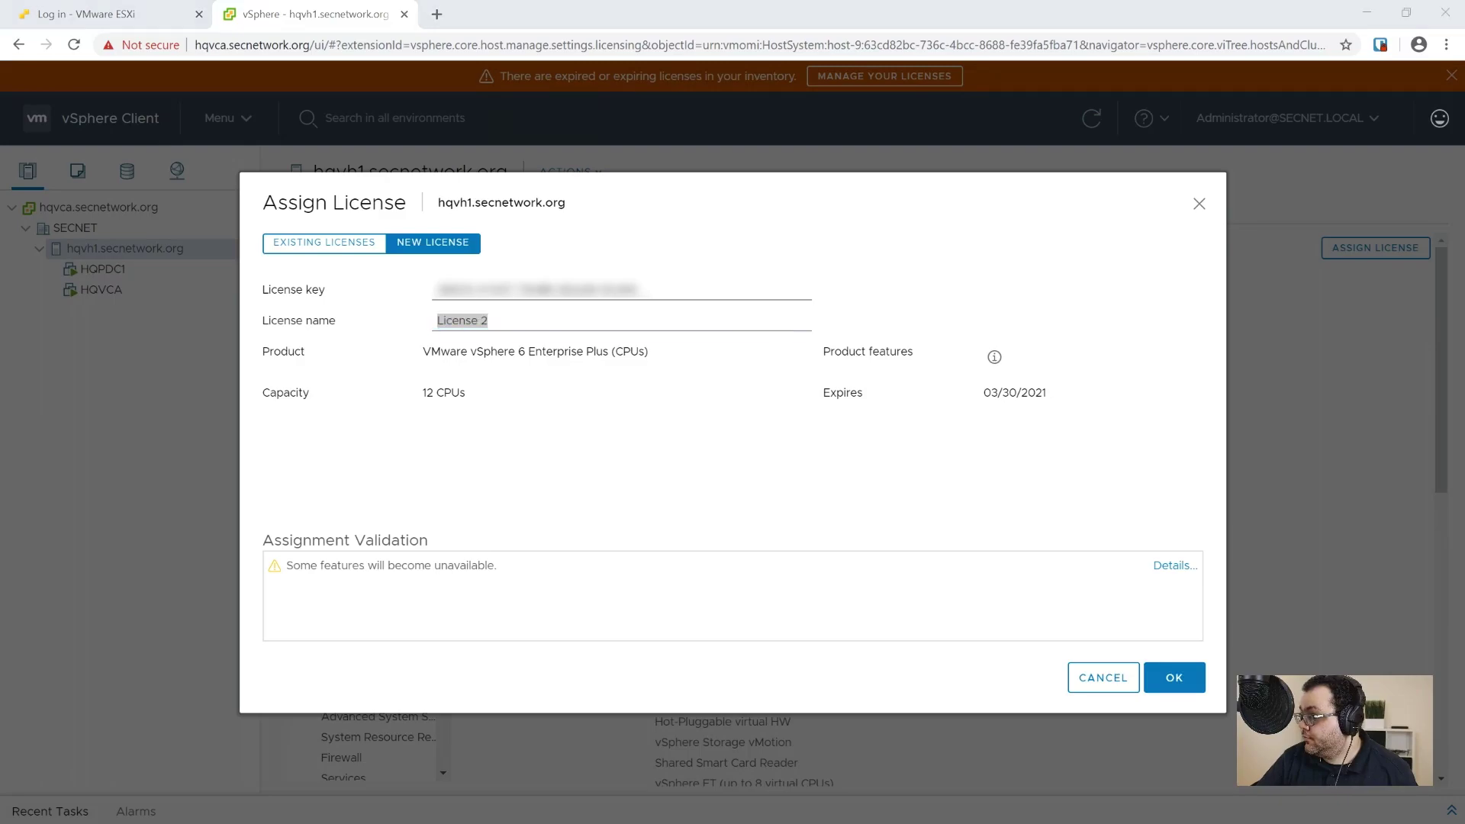
{"action": "key", "text": "alt+Tab"}
{"action": "key", "text": "ctrl+v"}
{"action": "left_click", "coordinate": [1171, 677]}
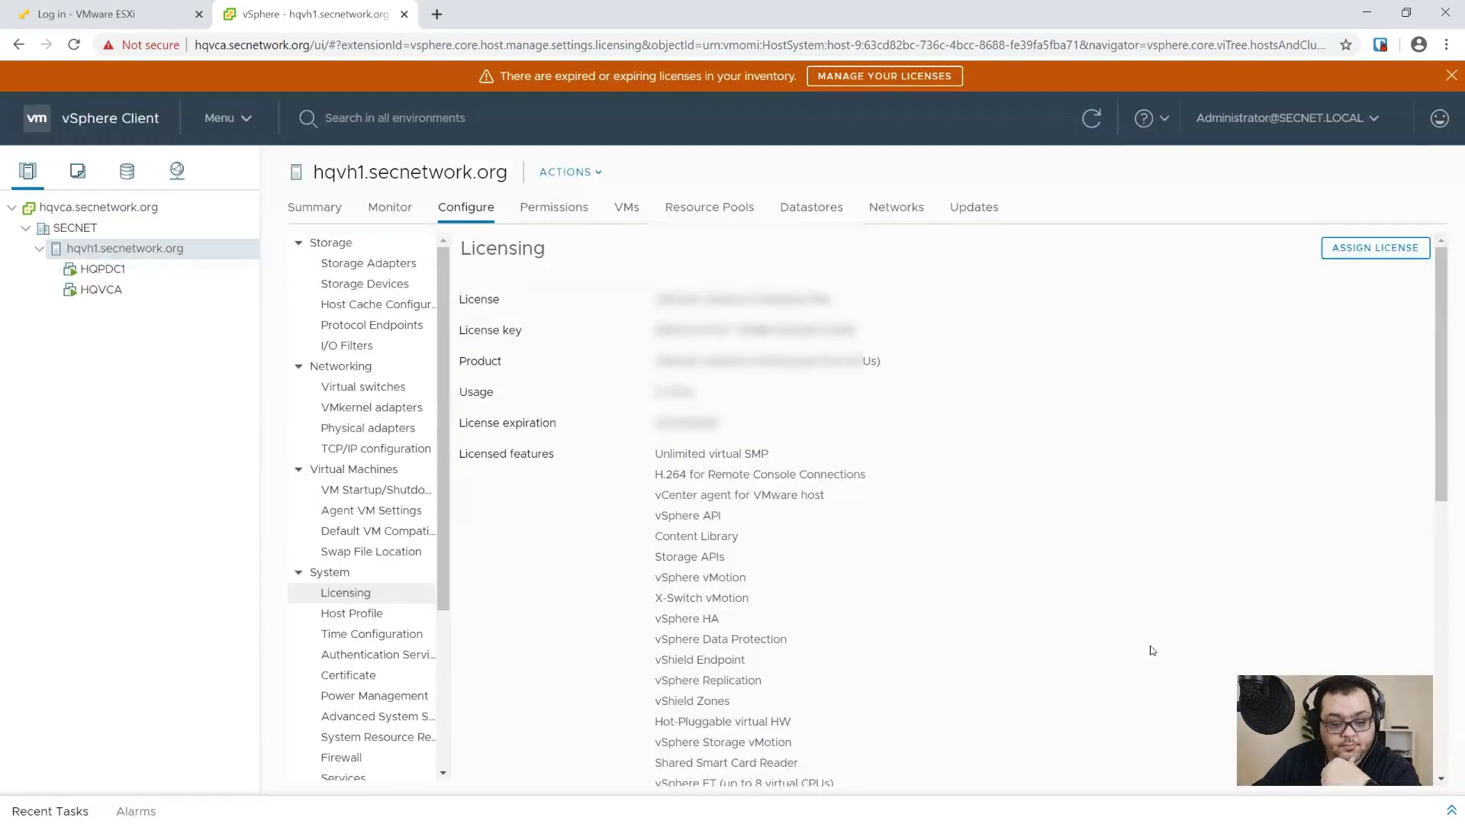
{"action": "scroll", "coordinate": [845, 647], "scroll_direction": "down", "scroll_amount": 5}
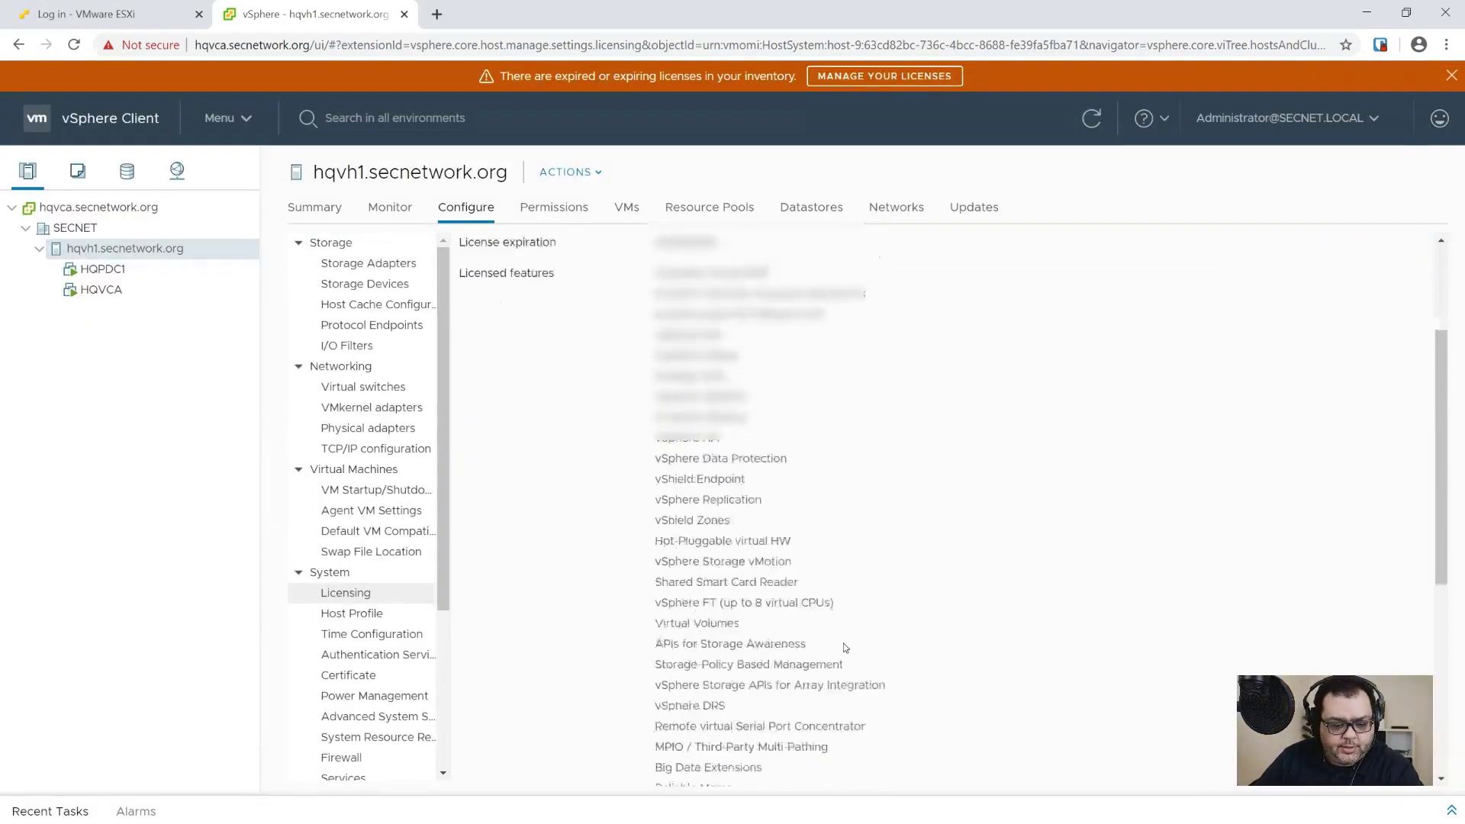
{"action": "scroll", "coordinate": [846, 647], "scroll_direction": "up", "scroll_amount": 5}
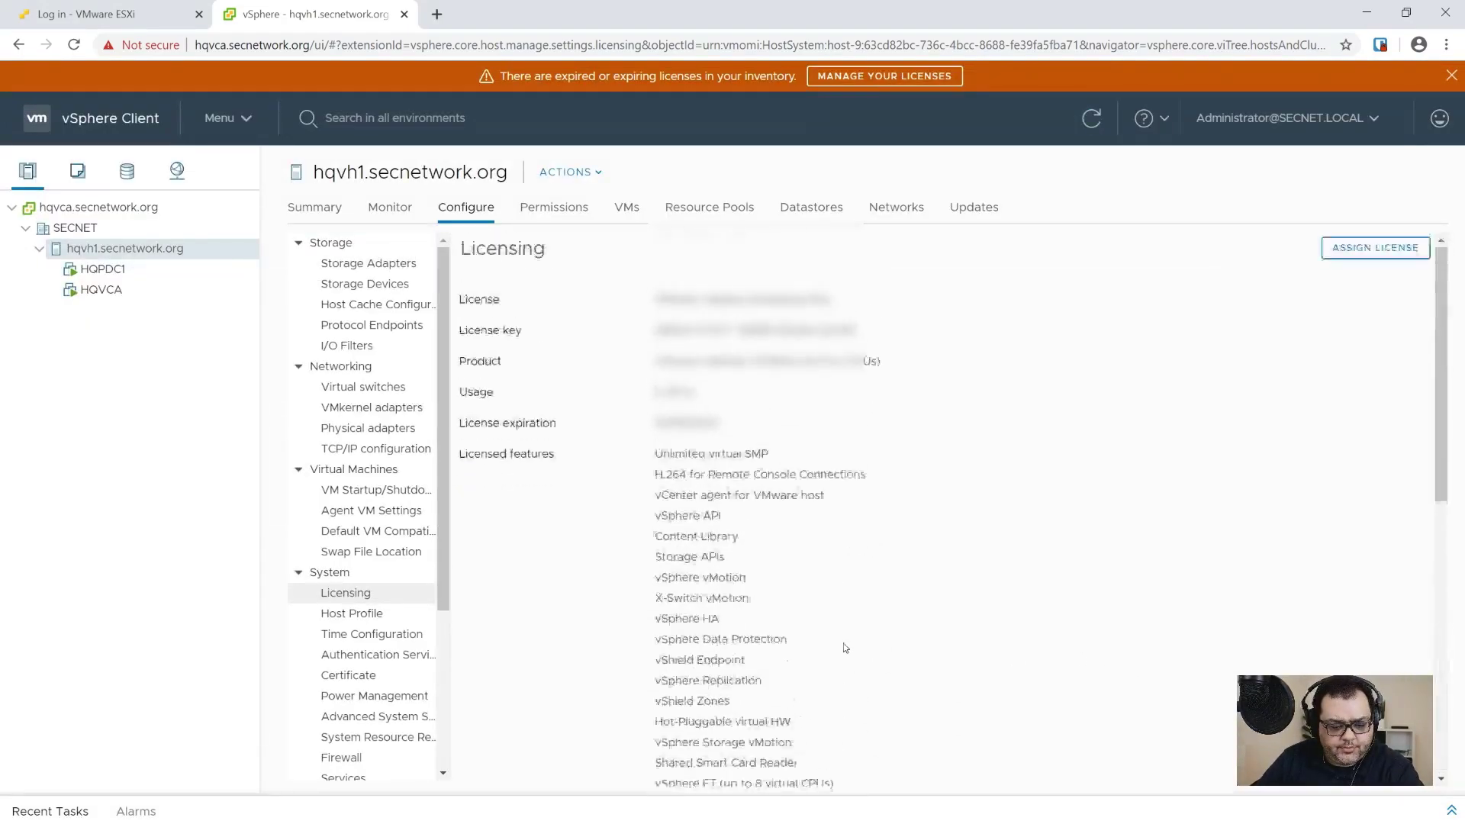
{"action": "left_click", "coordinate": [127, 207]}
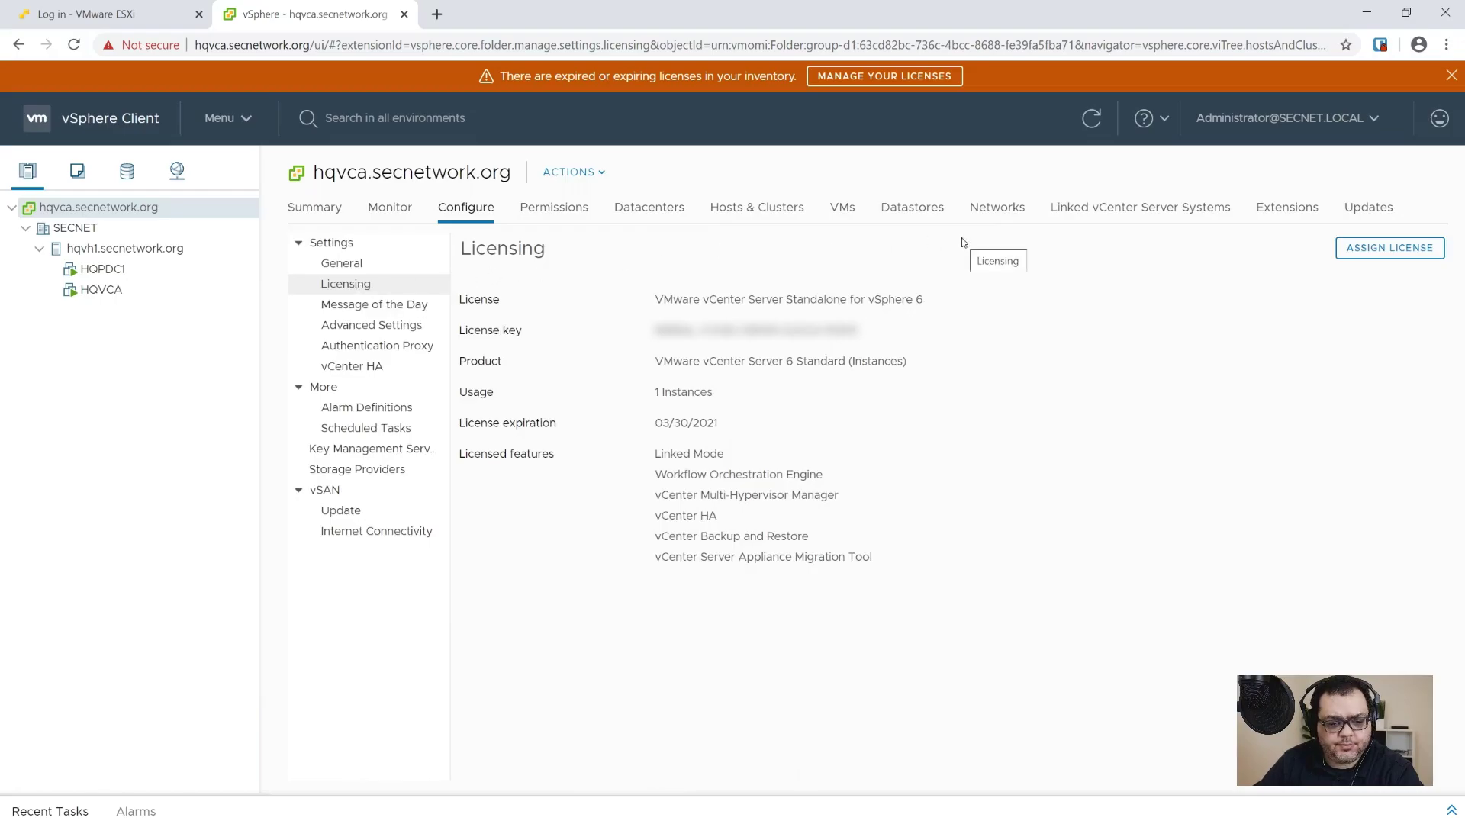
Step: Go to Single Sign On Configuration's Active Directory Domain view and start joining the vCenter node
{"action": "left_click", "coordinate": [996, 208]}
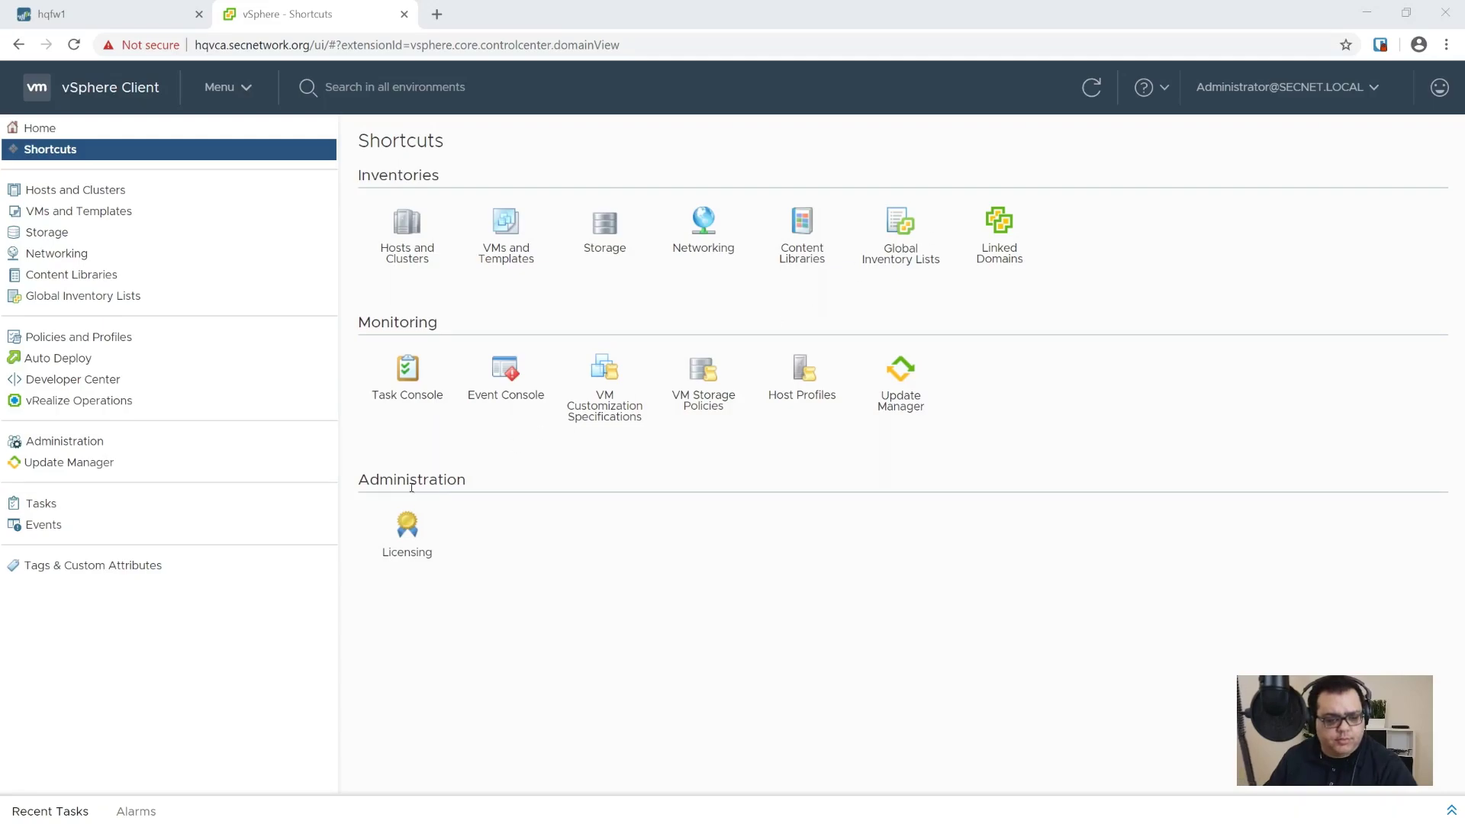
{"action": "left_click", "coordinate": [97, 439]}
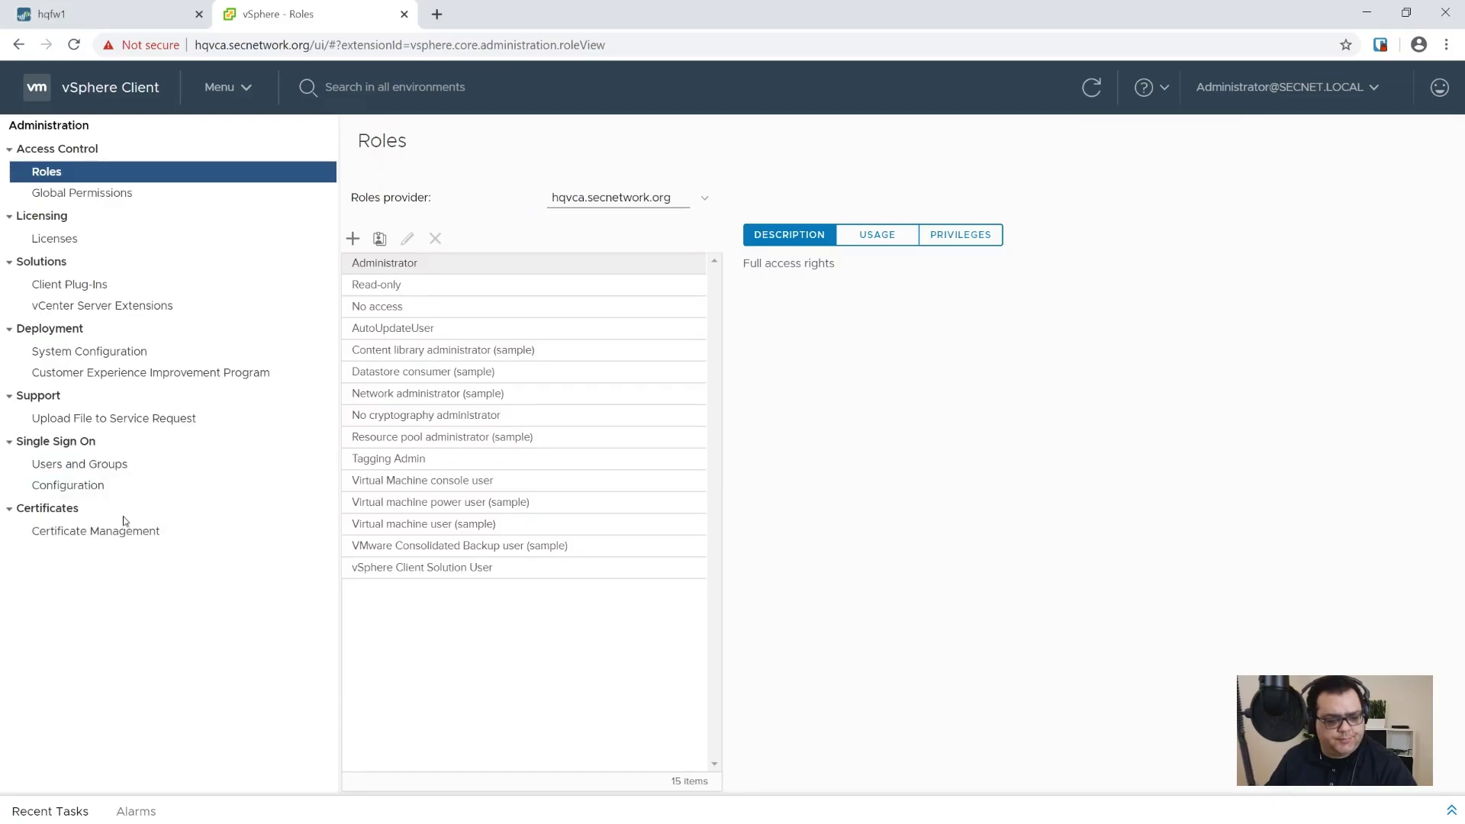
{"action": "left_click", "coordinate": [76, 486]}
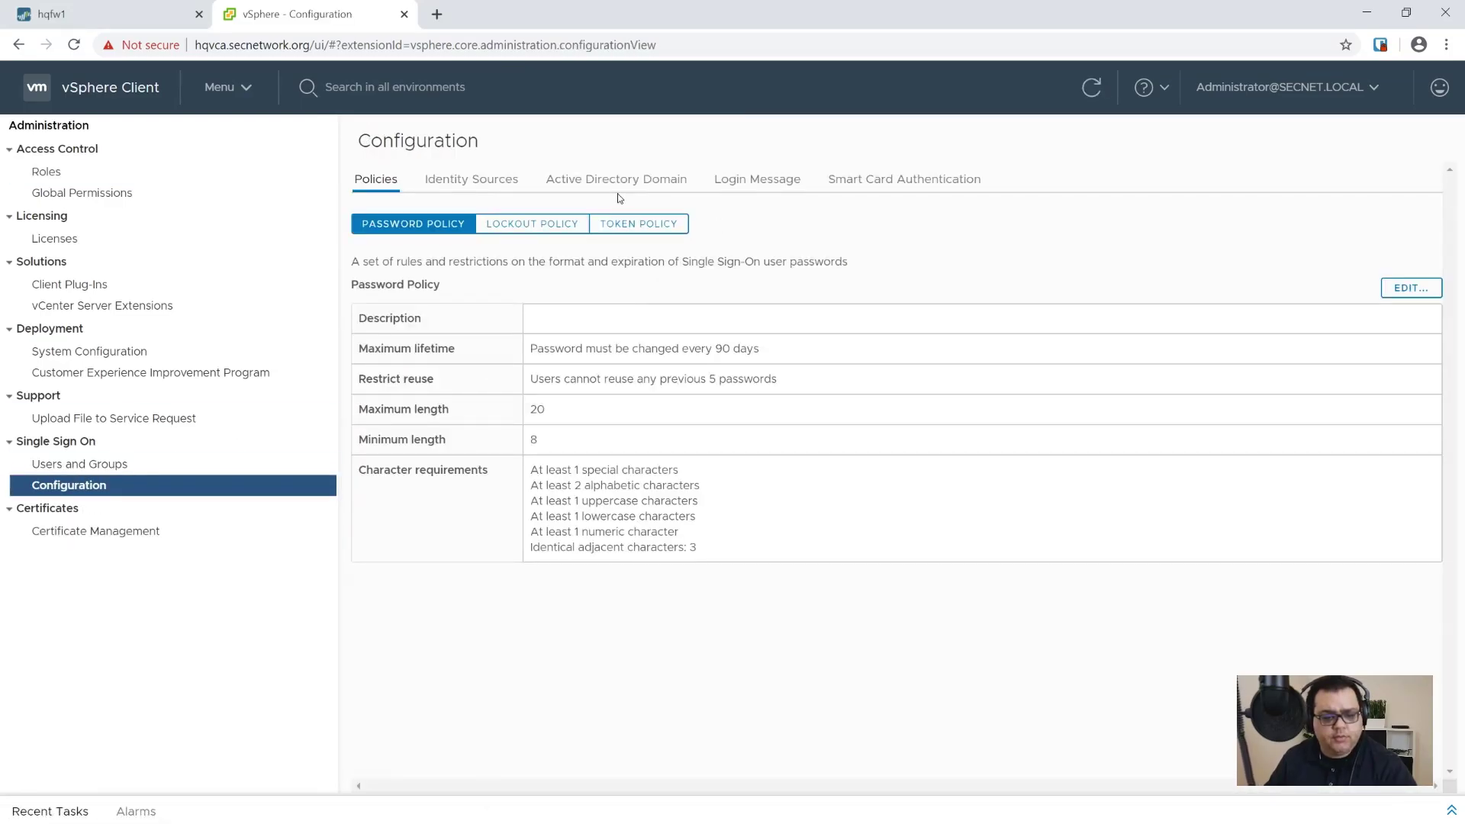
{"action": "left_click", "coordinate": [616, 180]}
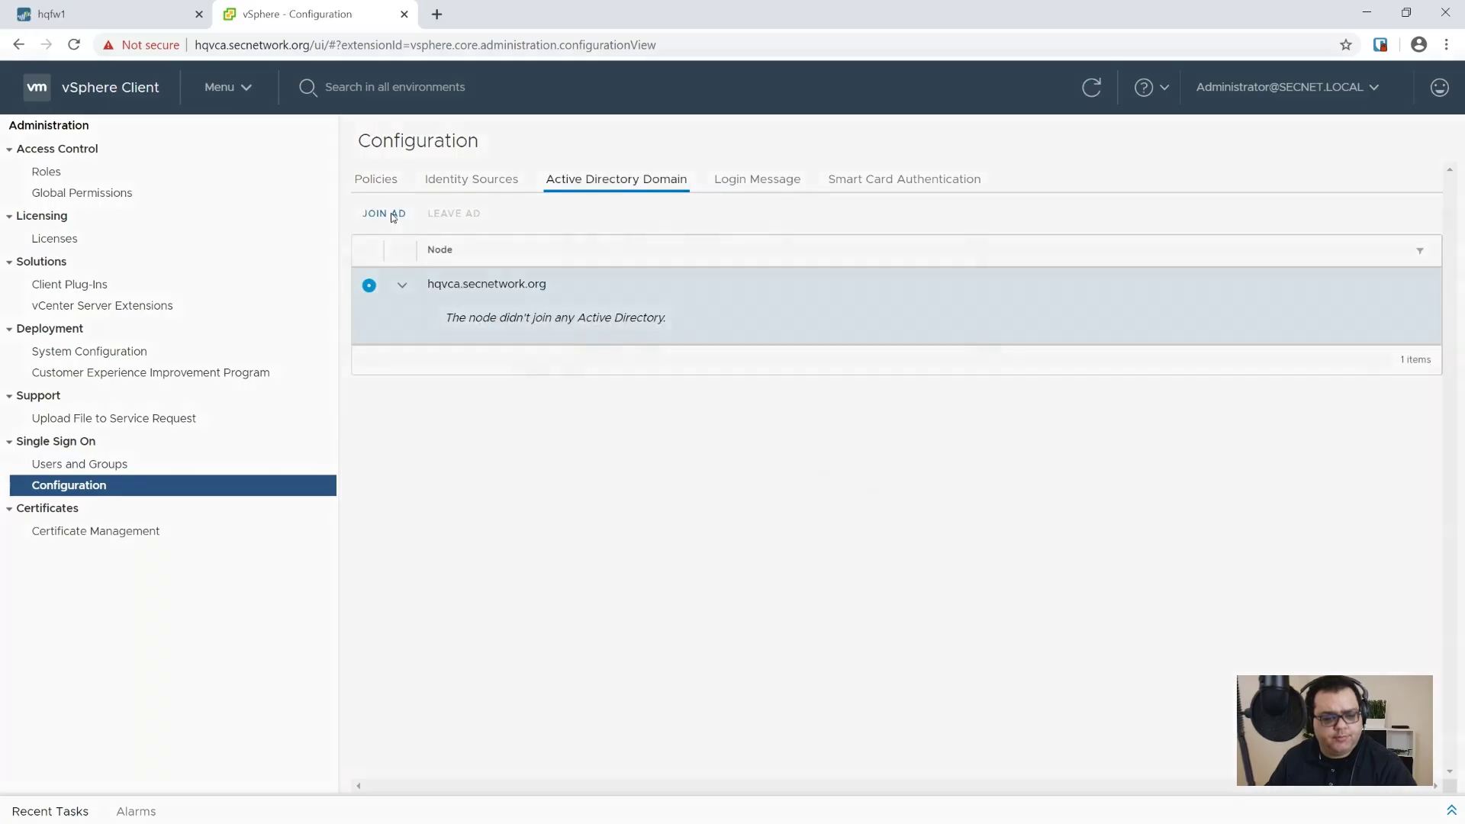
{"action": "left_click", "coordinate": [385, 215]}
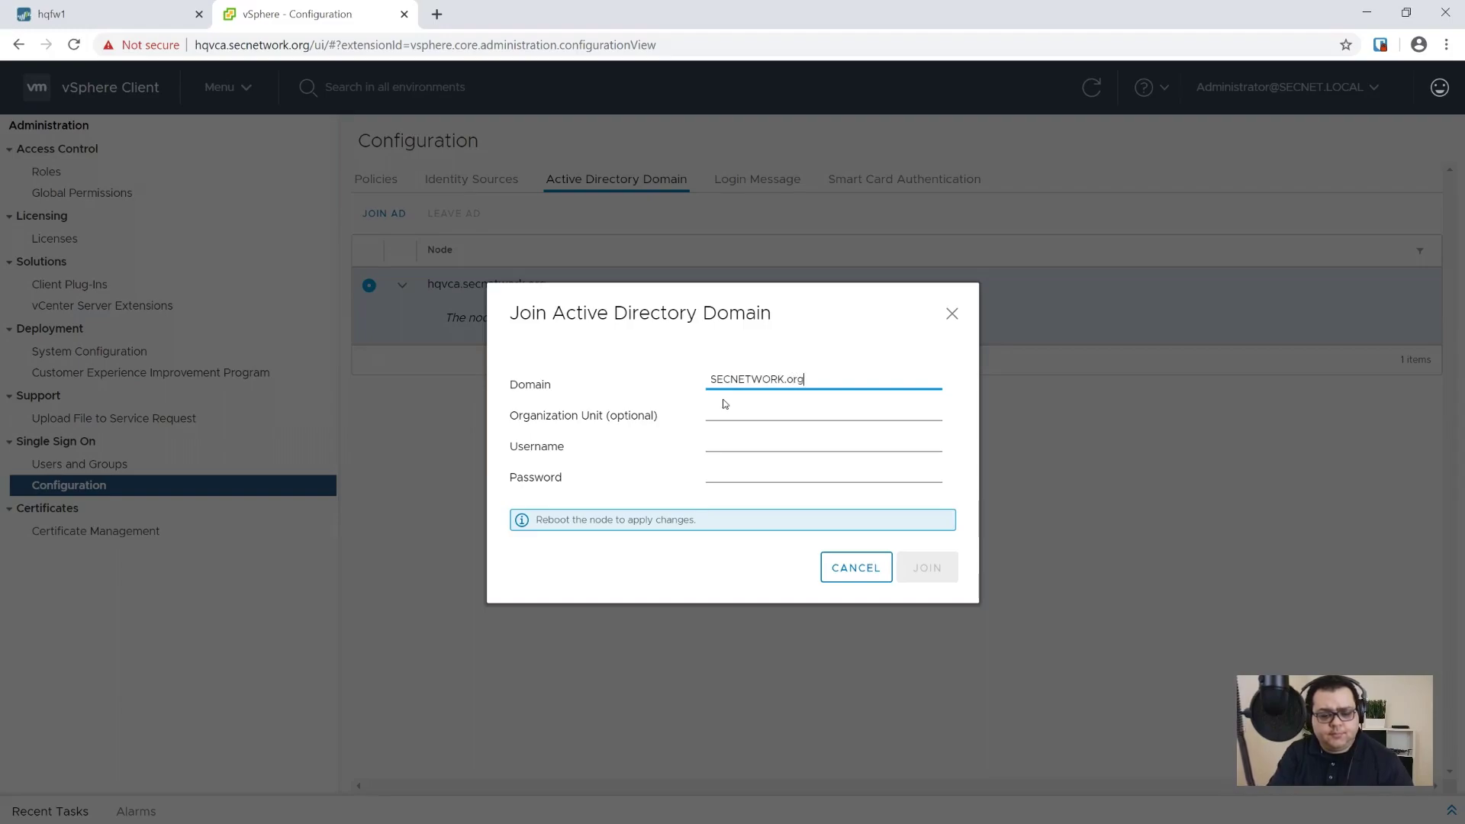
Step: Join secnetwork.org using the domain admin user name and password, then acknowledge the success notice
{"action": "key", "text": "Tab"}
{"action": "key", "text": "Tab"}
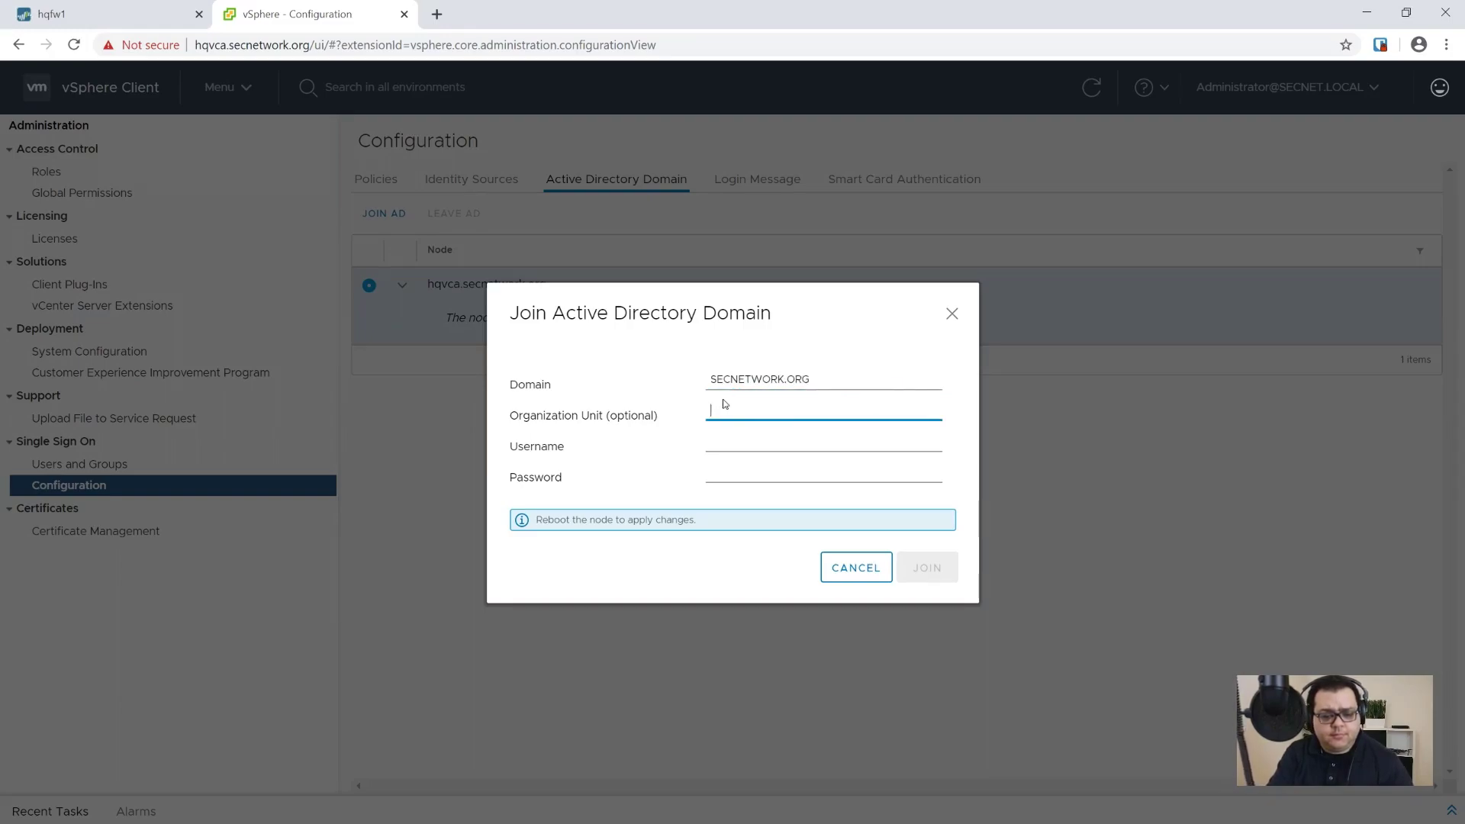
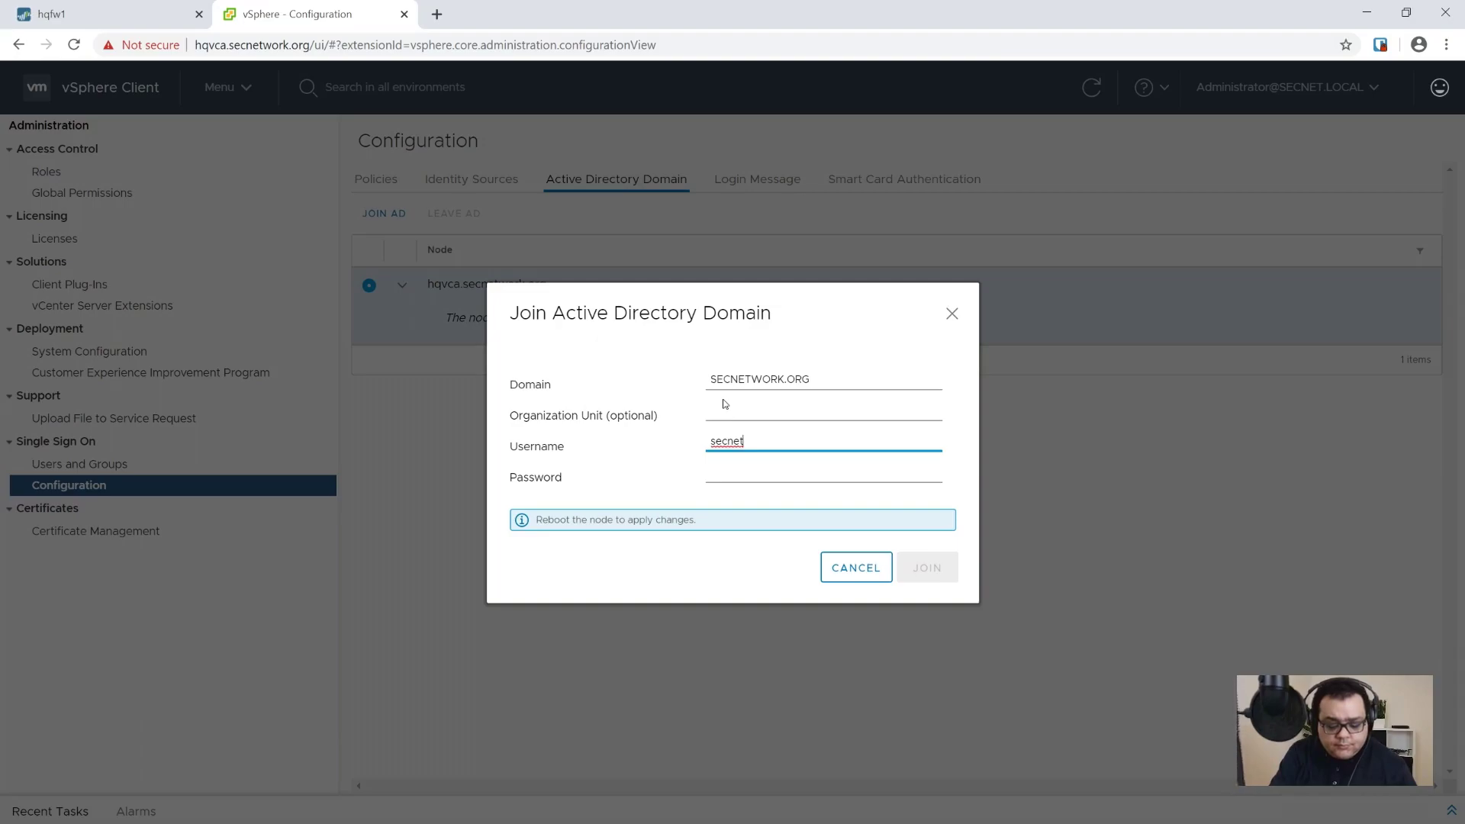
{"action": "key", "text": "Tab"}
{"action": "type", "text": "a"}
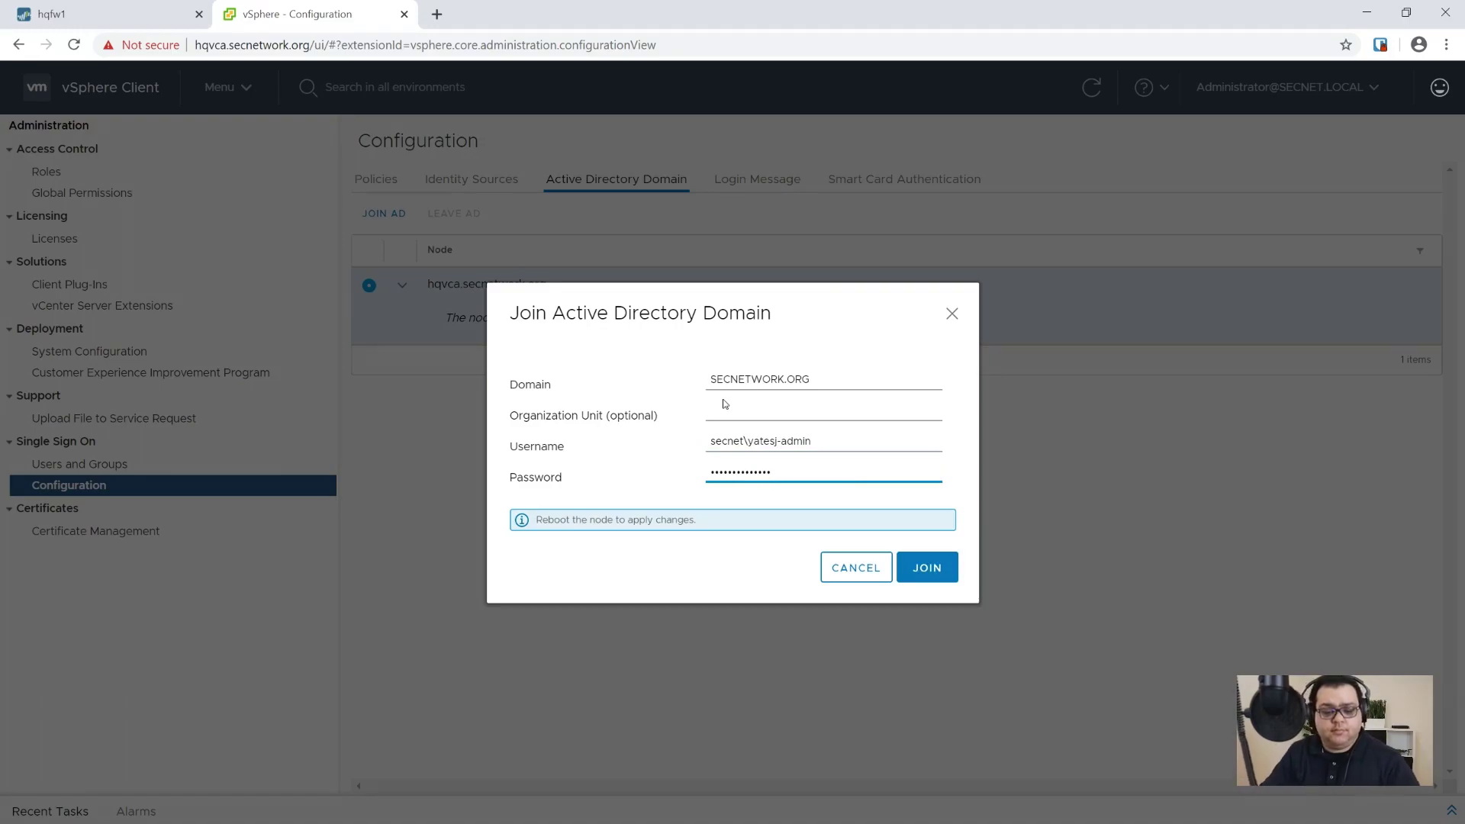
{"action": "left_click", "coordinate": [908, 559]}
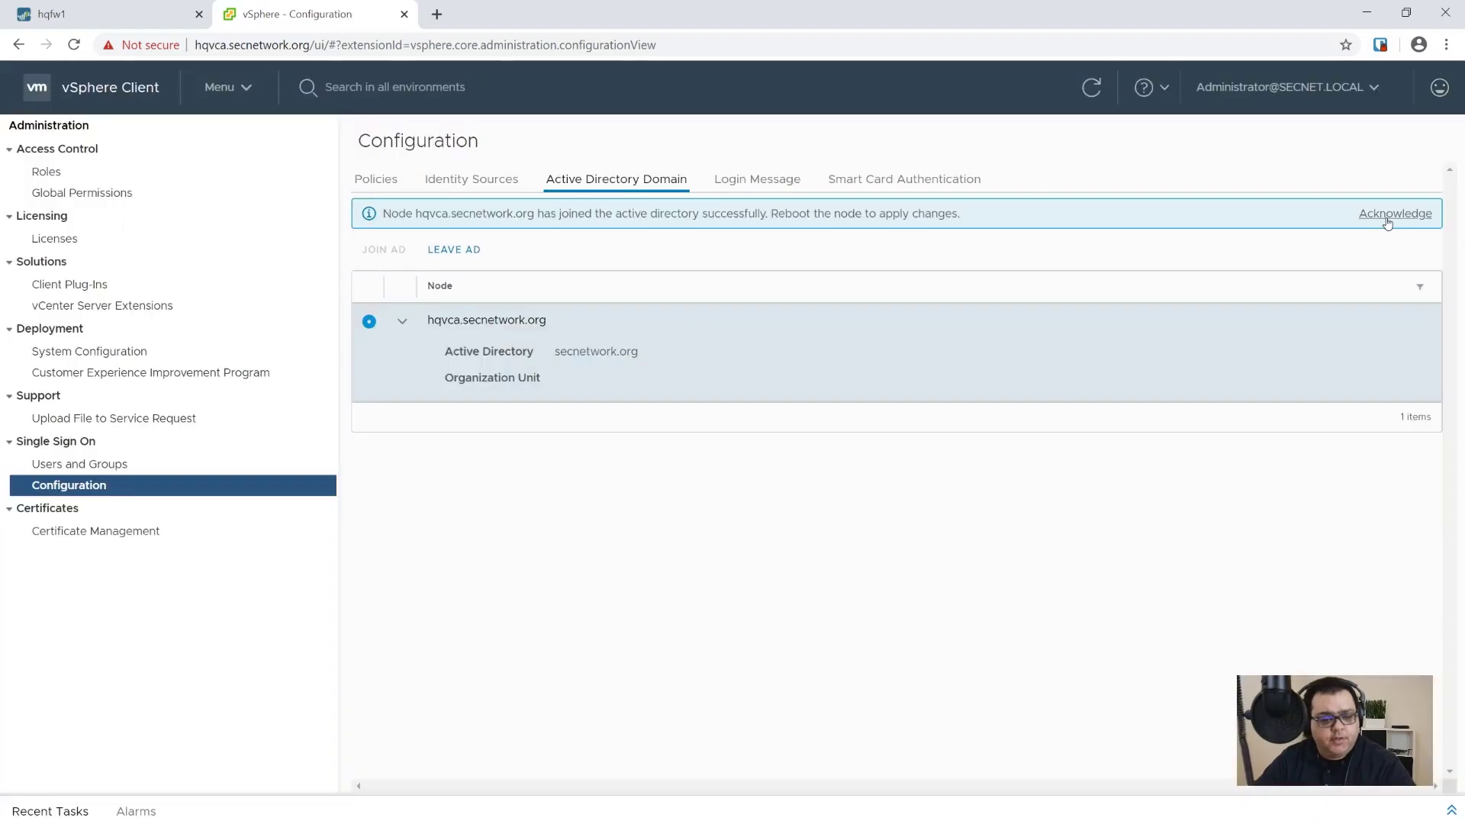
{"action": "left_click", "coordinate": [1390, 221]}
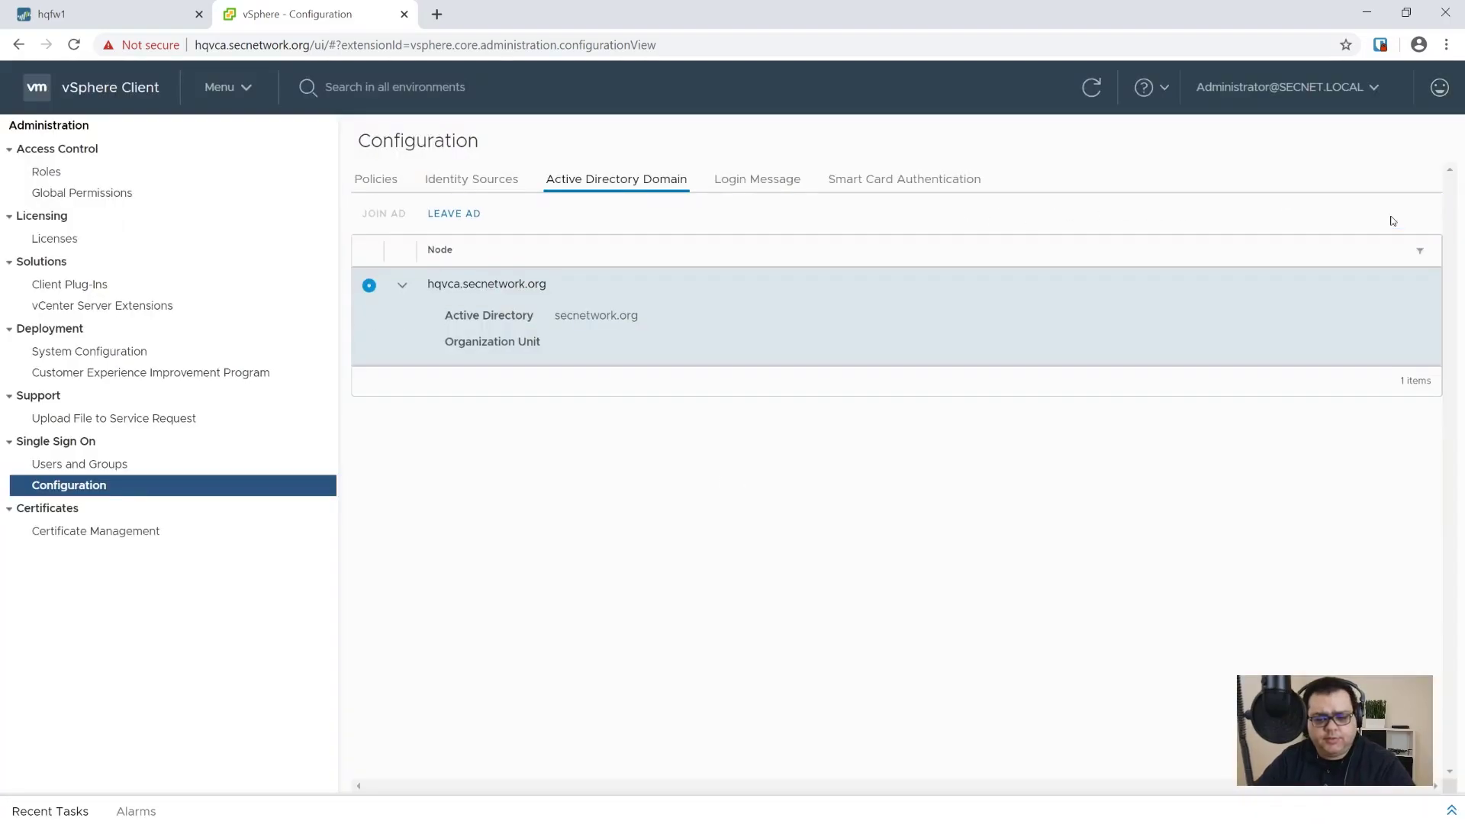
{"action": "left_click", "coordinate": [216, 88]}
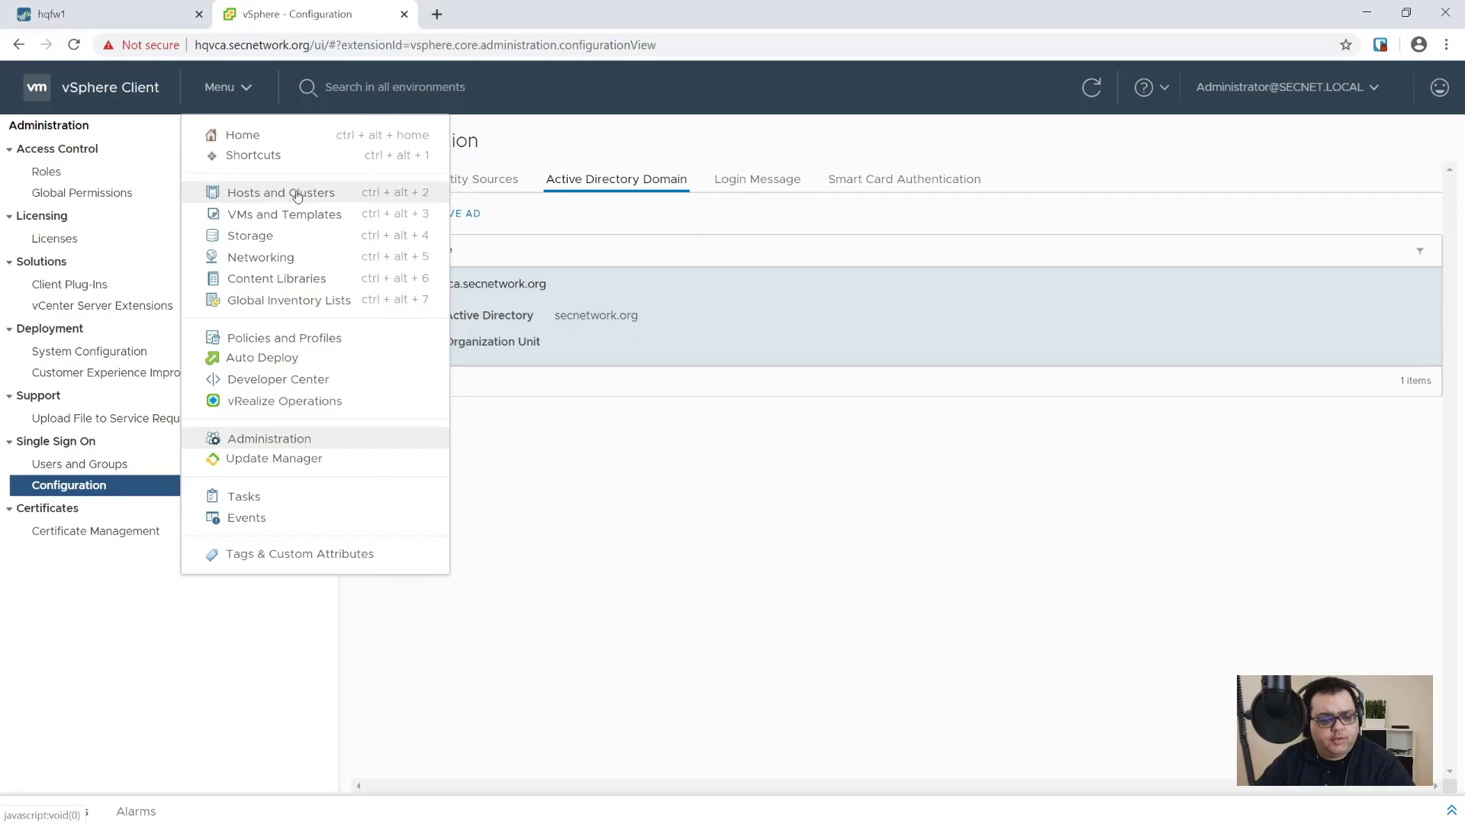
Step: Restart the guest OS of the HQVCA virtual machine from its Power actions
{"action": "left_click", "coordinate": [248, 196]}
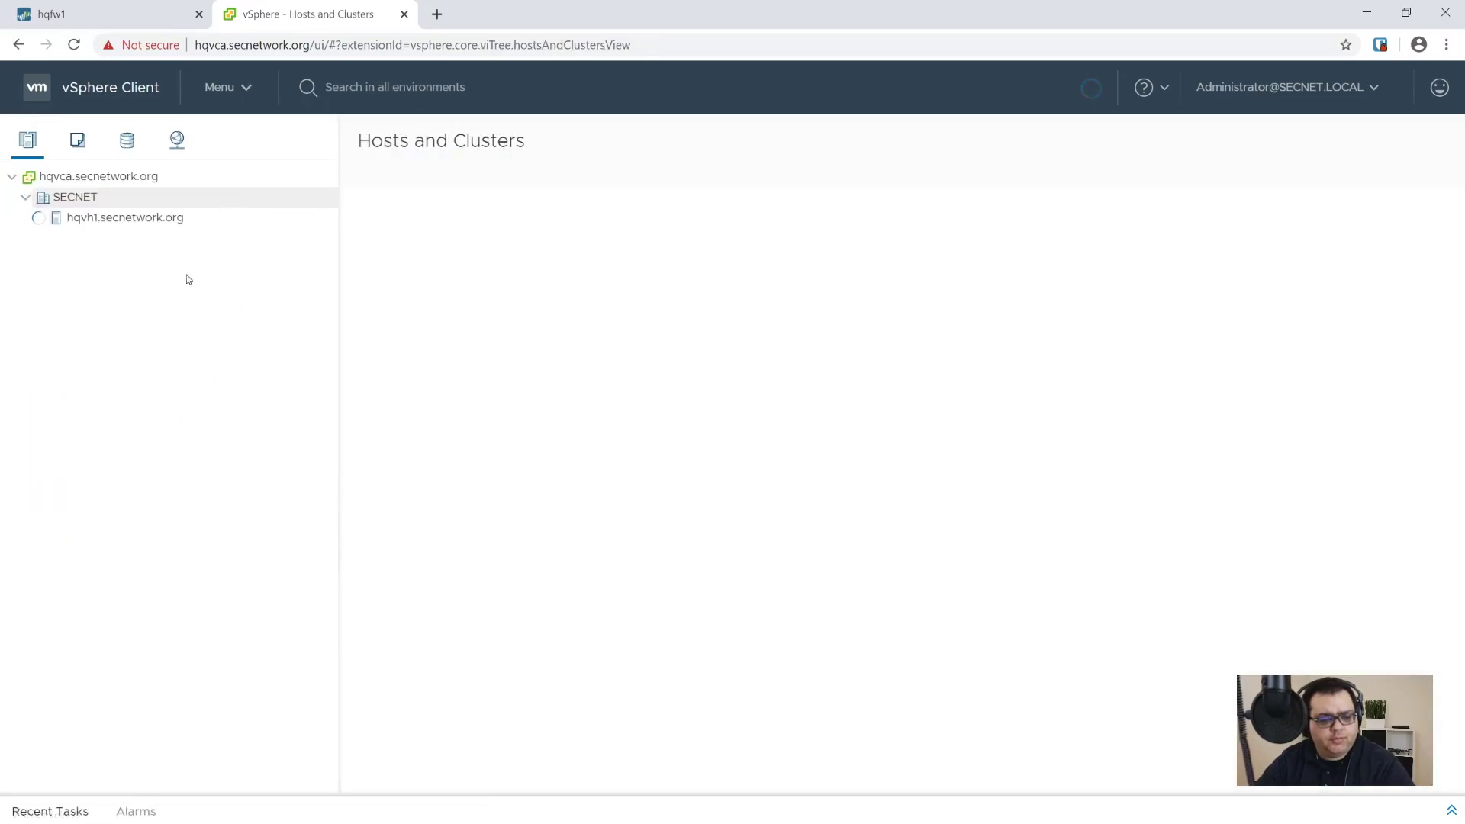
{"action": "left_click", "coordinate": [115, 259]}
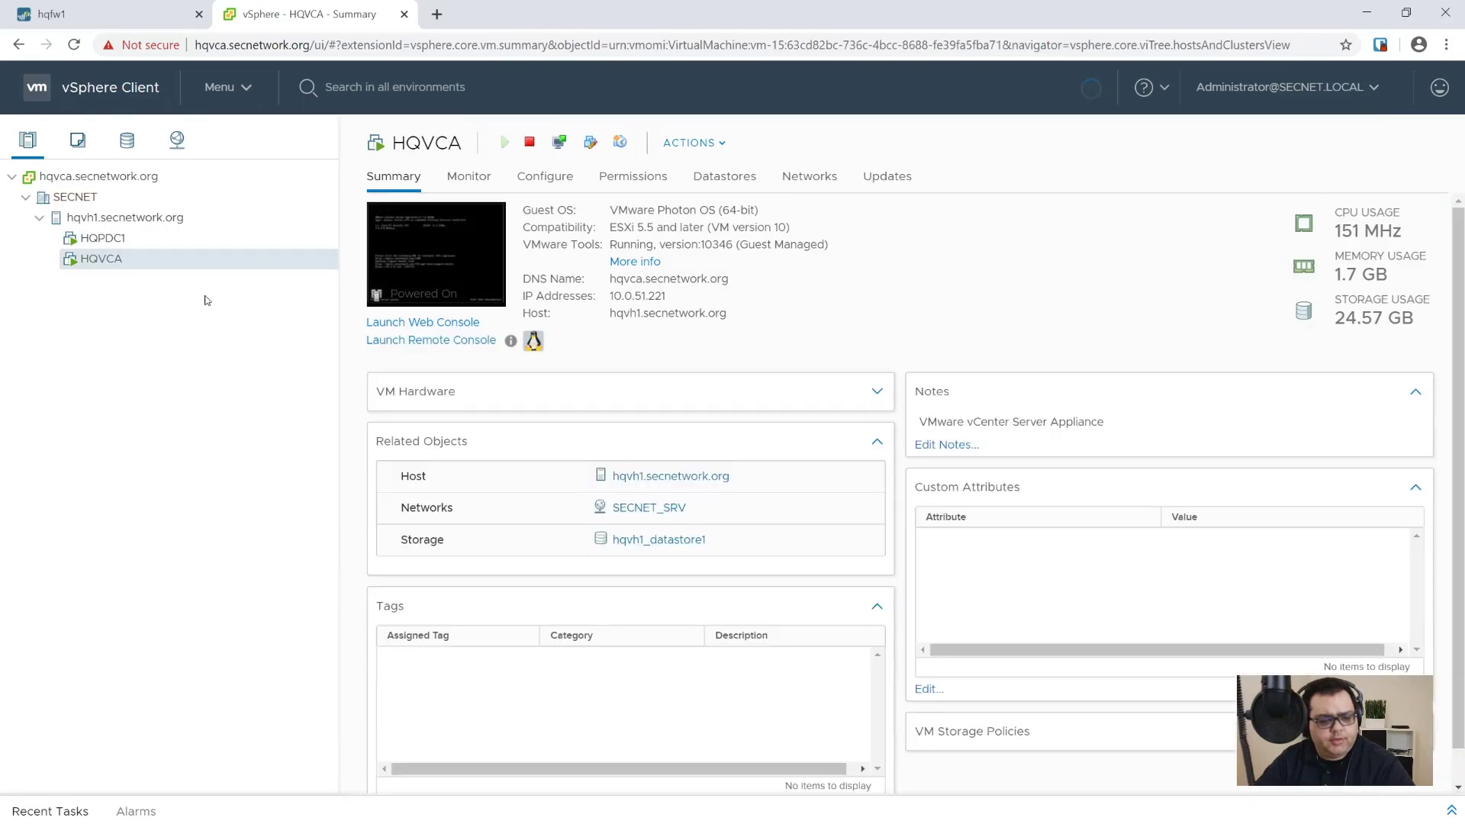
{"action": "right_click", "coordinate": [135, 263]}
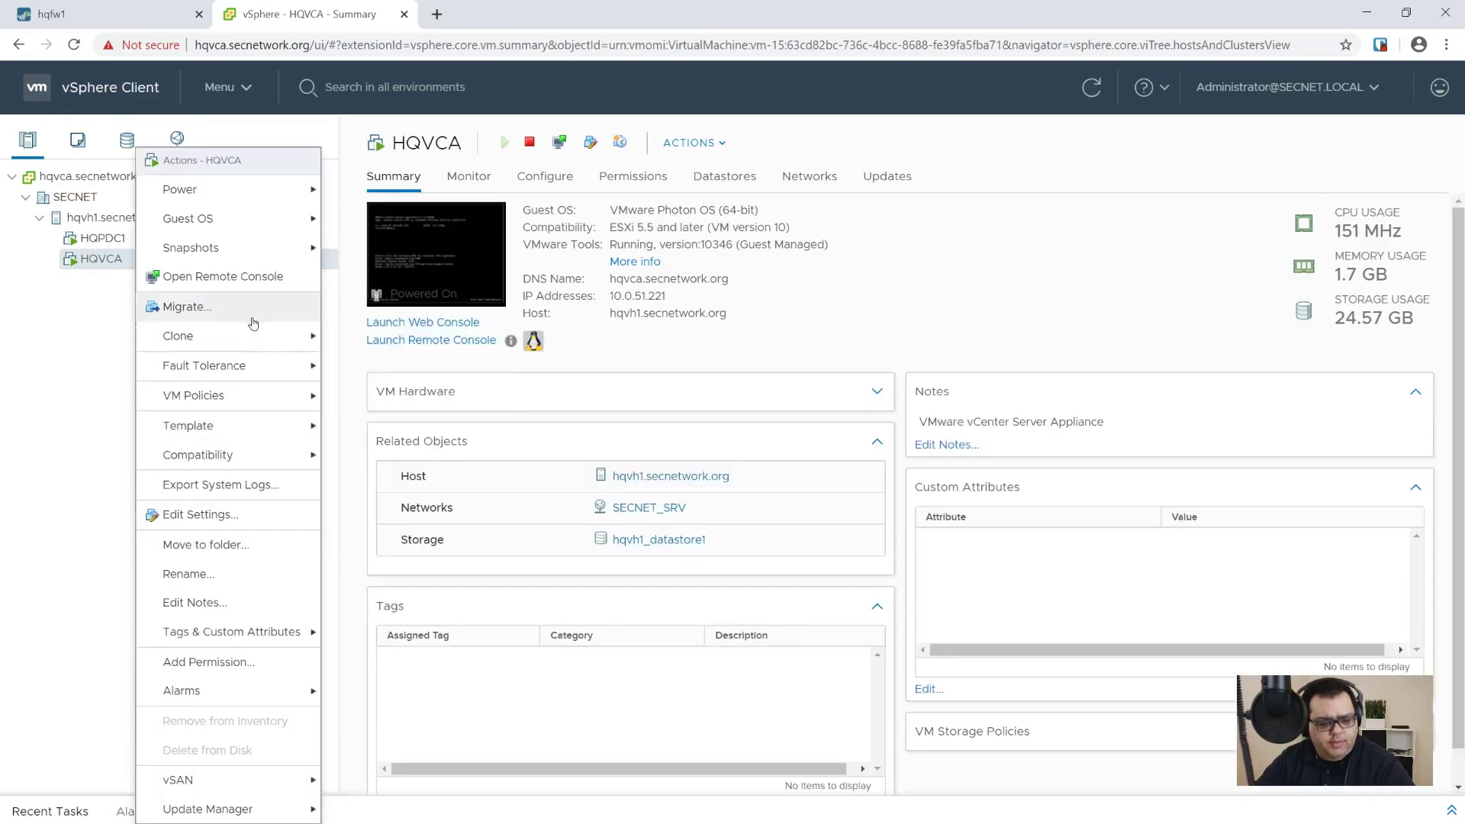
{"action": "mouse_move", "coordinate": [264, 191]}
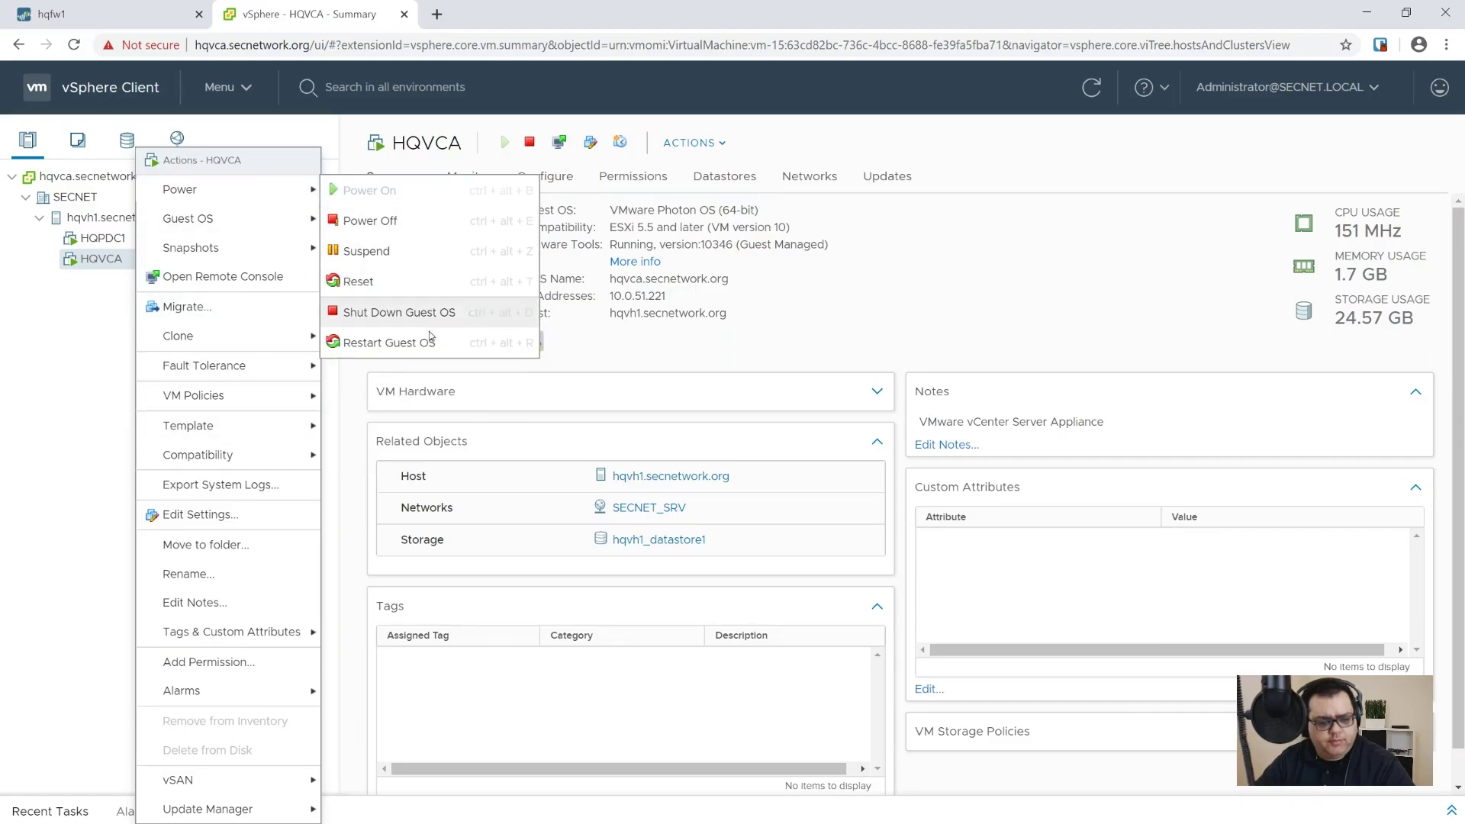
{"action": "left_click", "coordinate": [397, 343]}
{"action": "left_click", "coordinate": [910, 495]}
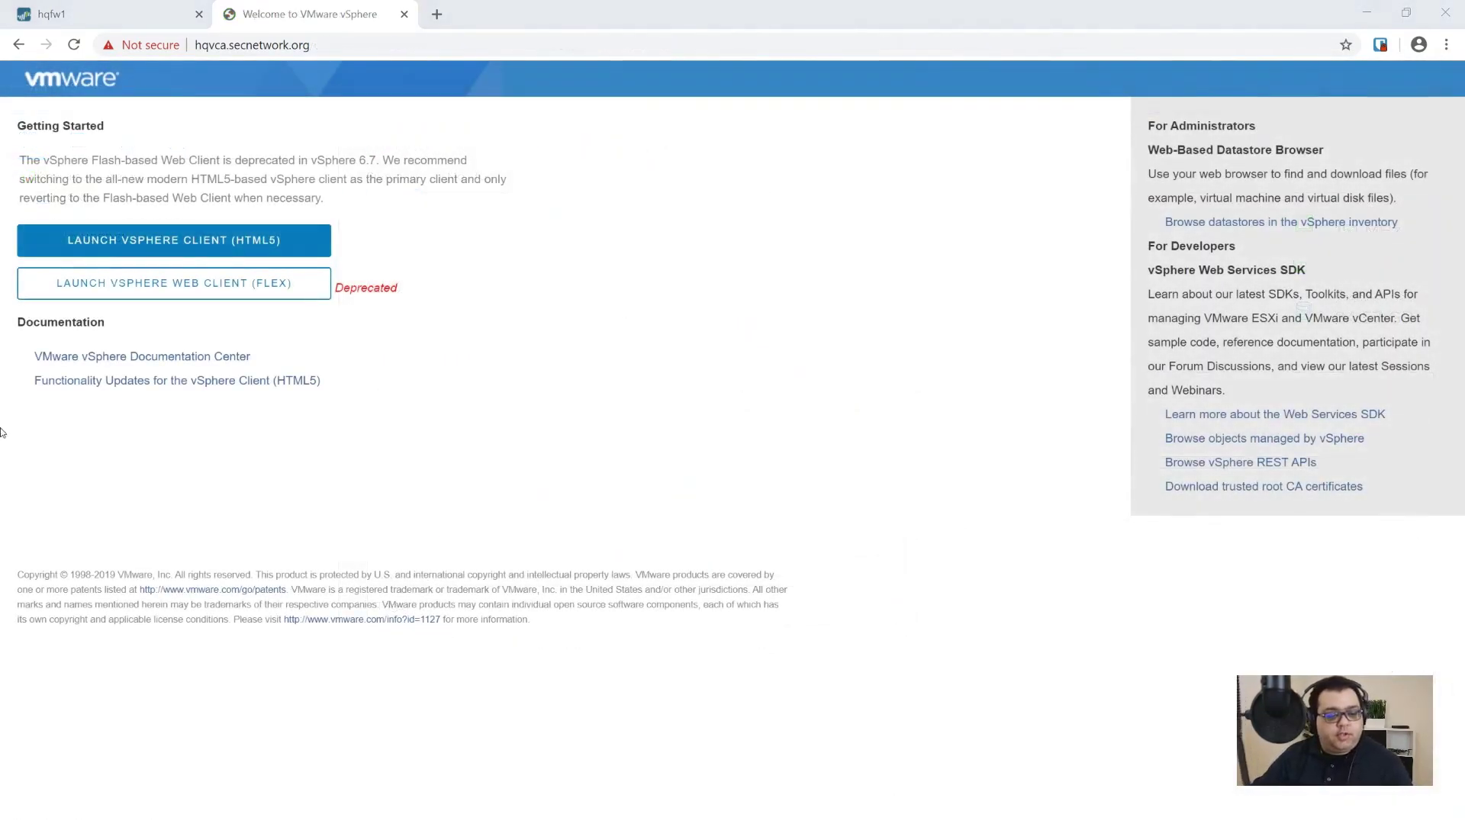
{"action": "left_click", "coordinate": [275, 236]}
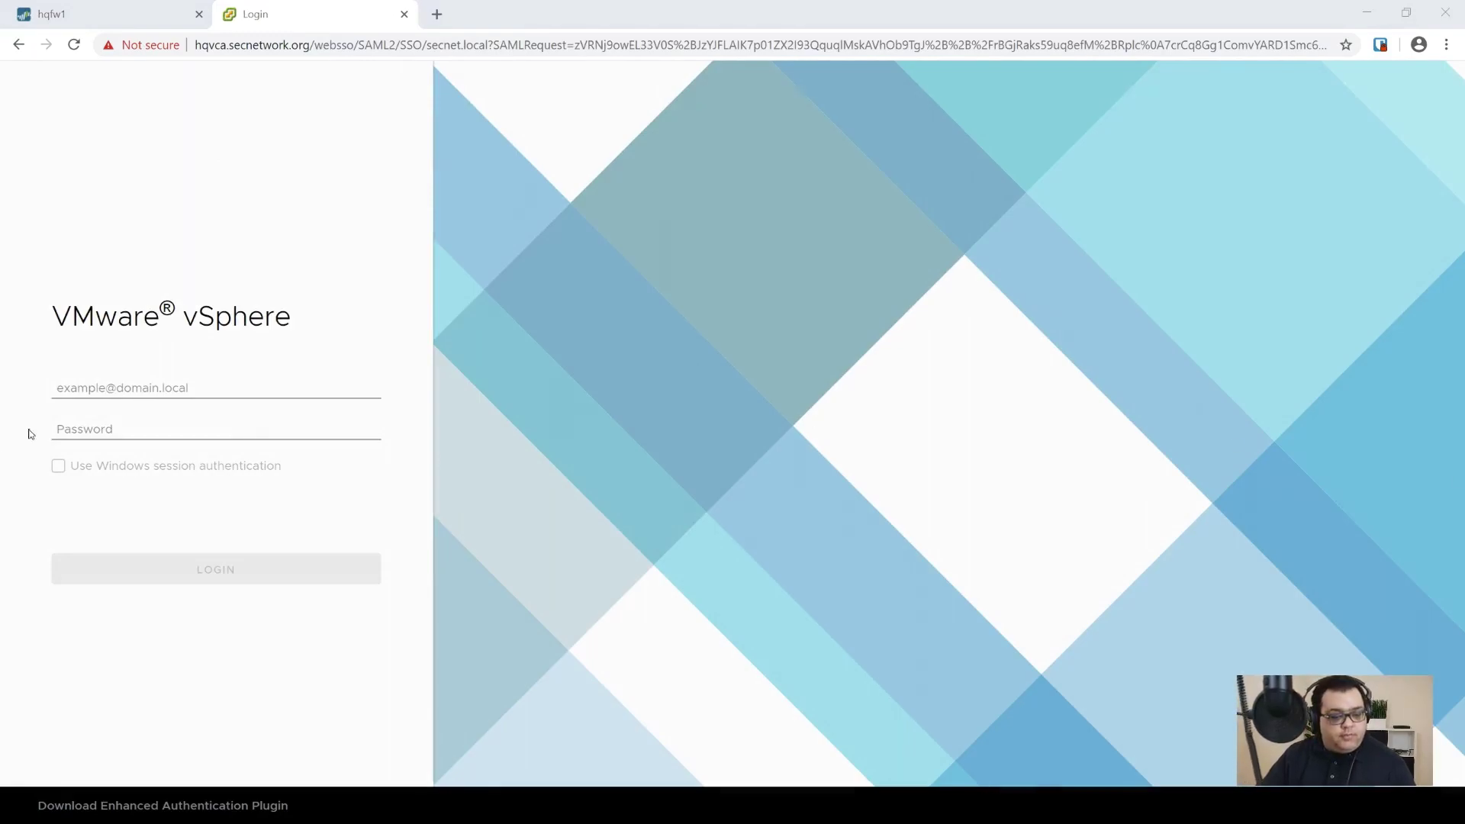
{"action": "left_click", "coordinate": [136, 384]}
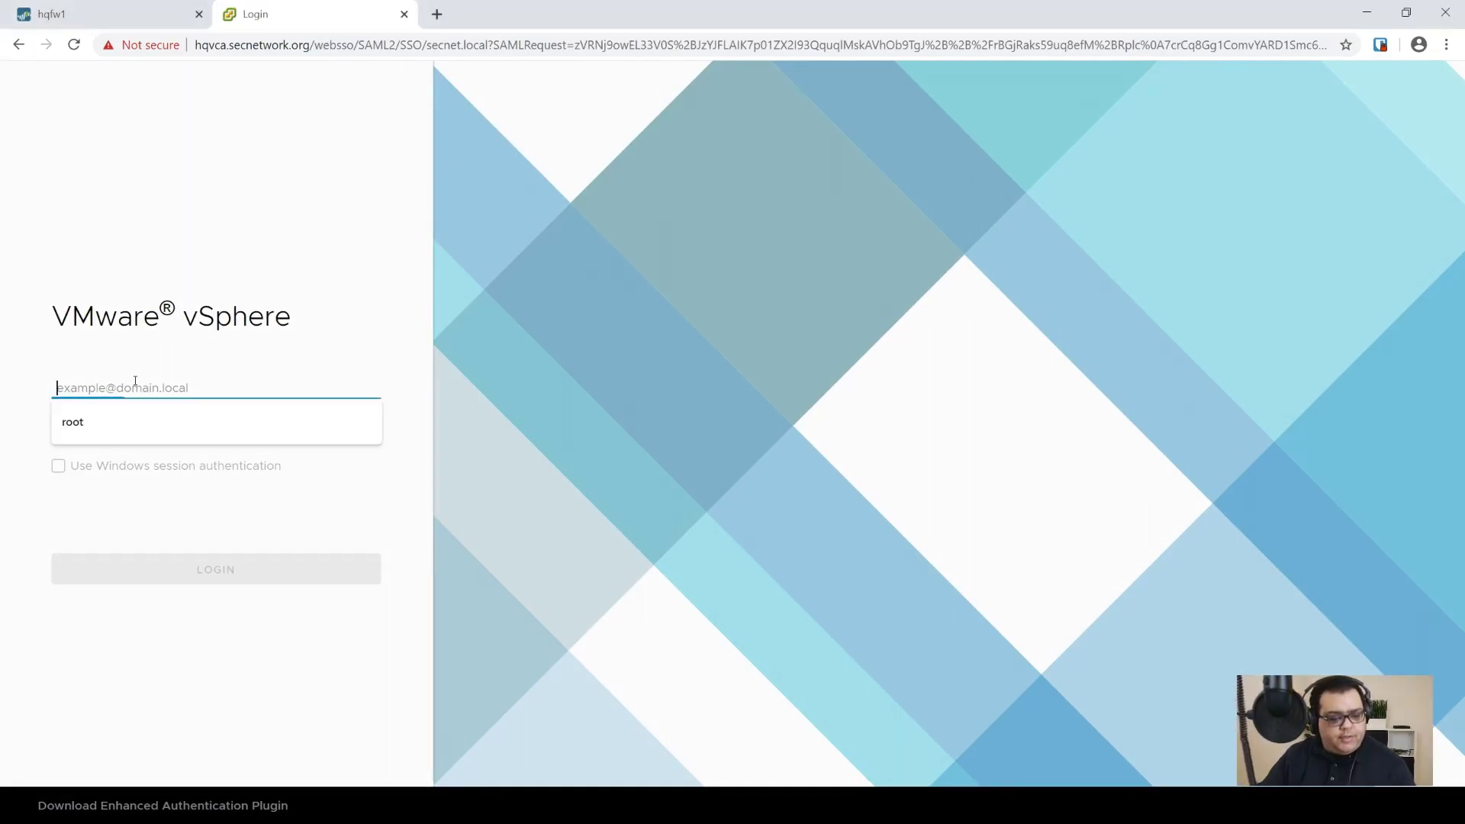
{"action": "key", "text": "ctrl+v"}
{"action": "key", "text": "Tab"}
{"action": "key", "text": "alt+Tab"}
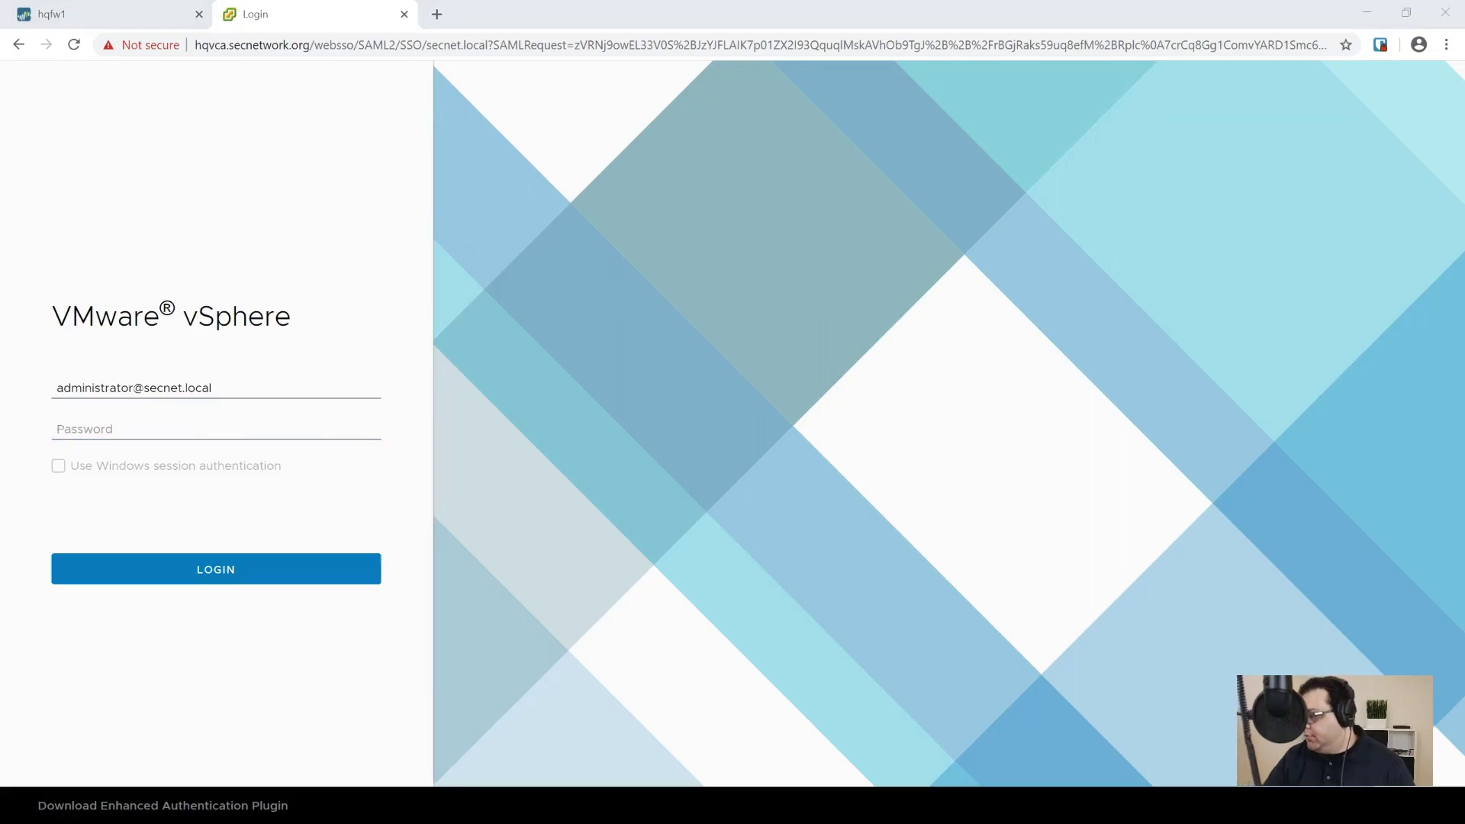
{"action": "left_click", "coordinate": [124, 429]}
{"action": "key", "text": "ctrl+v"}
{"action": "left_click", "coordinate": [201, 572]}
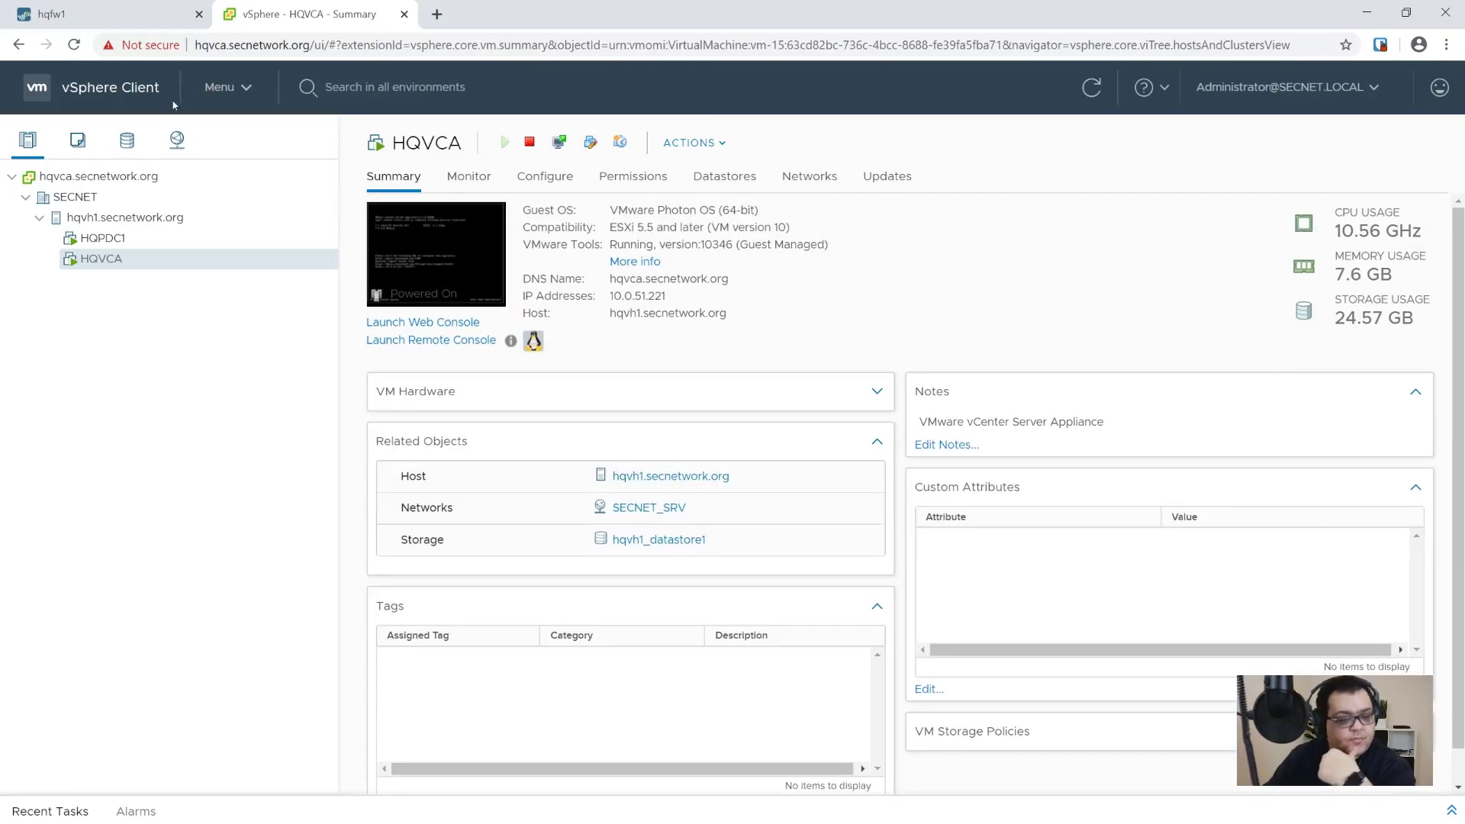
Step: Go to Administration > Single Sign On > Configuration and view the Identity Sources
{"action": "left_click", "coordinate": [223, 89]}
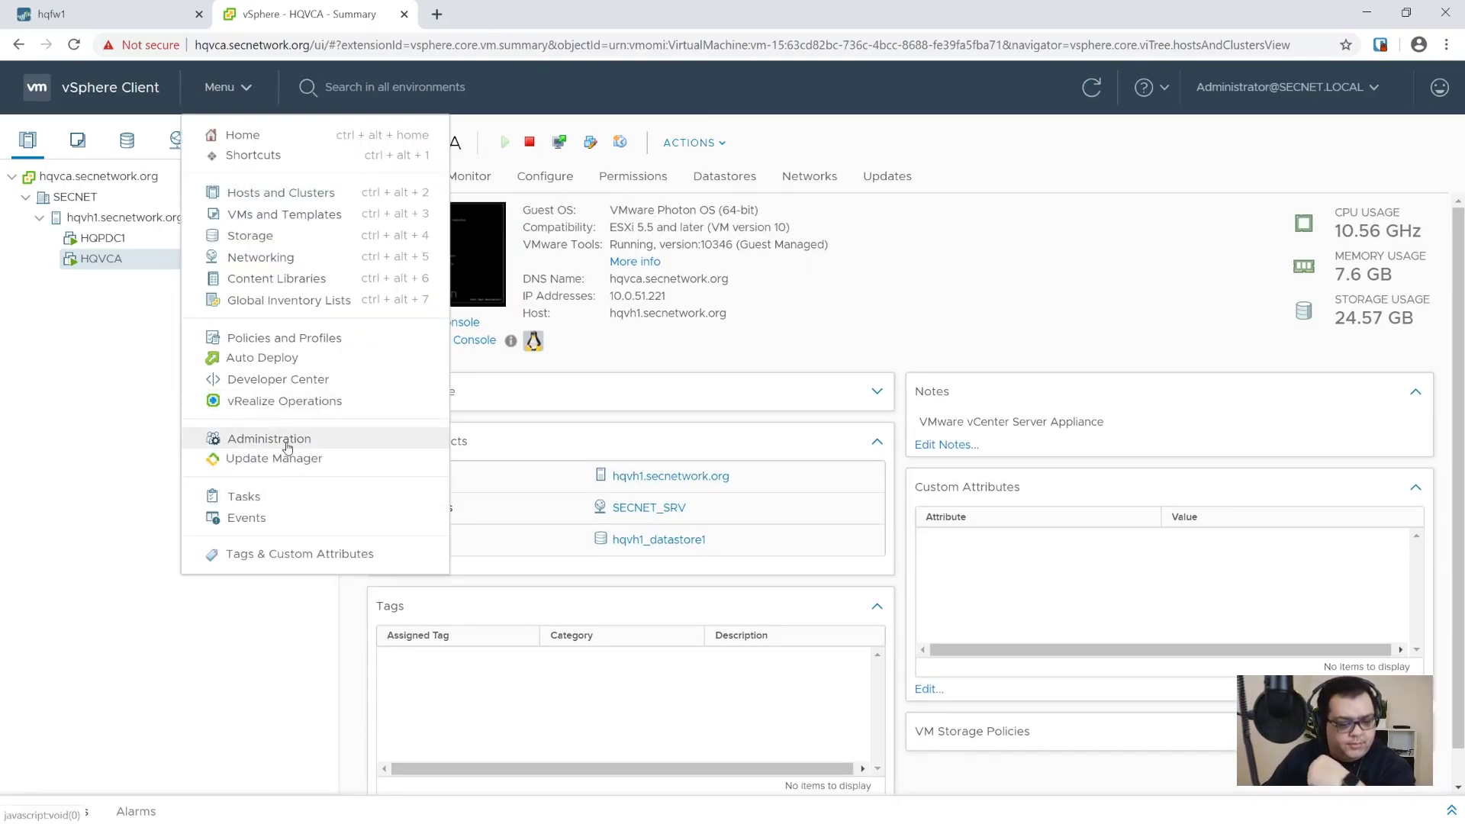
{"action": "left_click", "coordinate": [287, 447]}
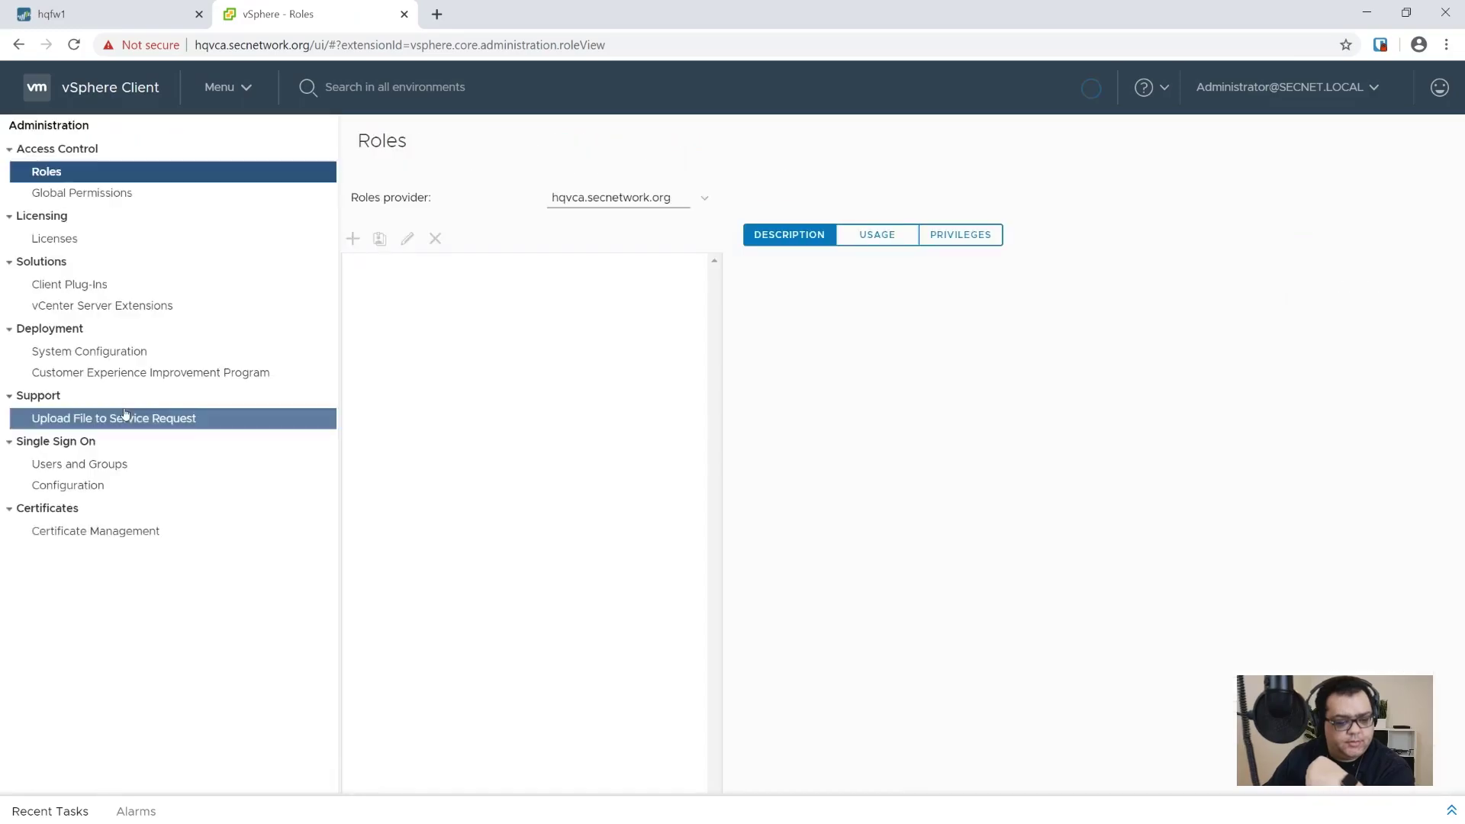
{"action": "left_click", "coordinate": [83, 492]}
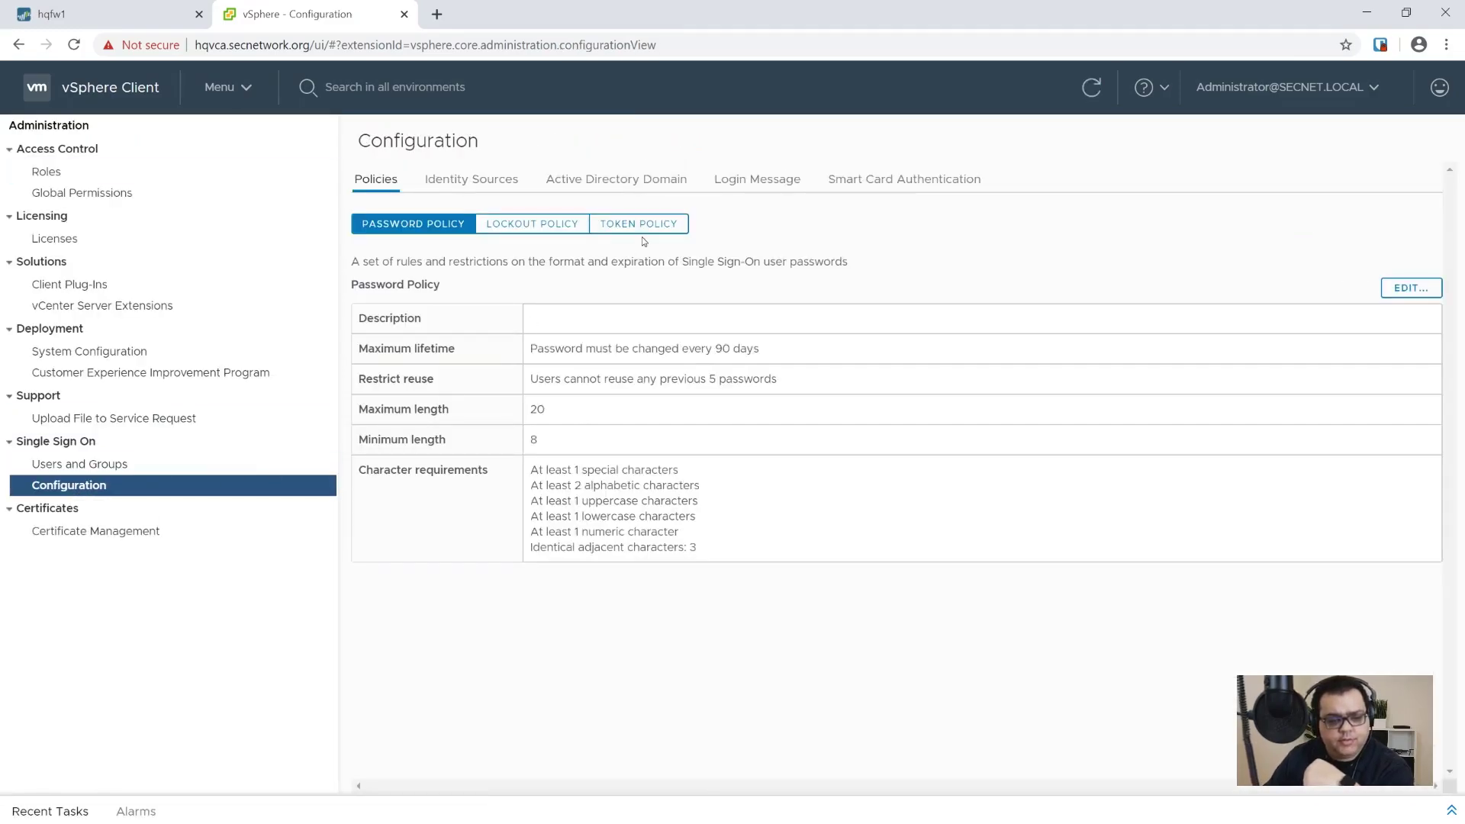
{"action": "left_click", "coordinate": [602, 184]}
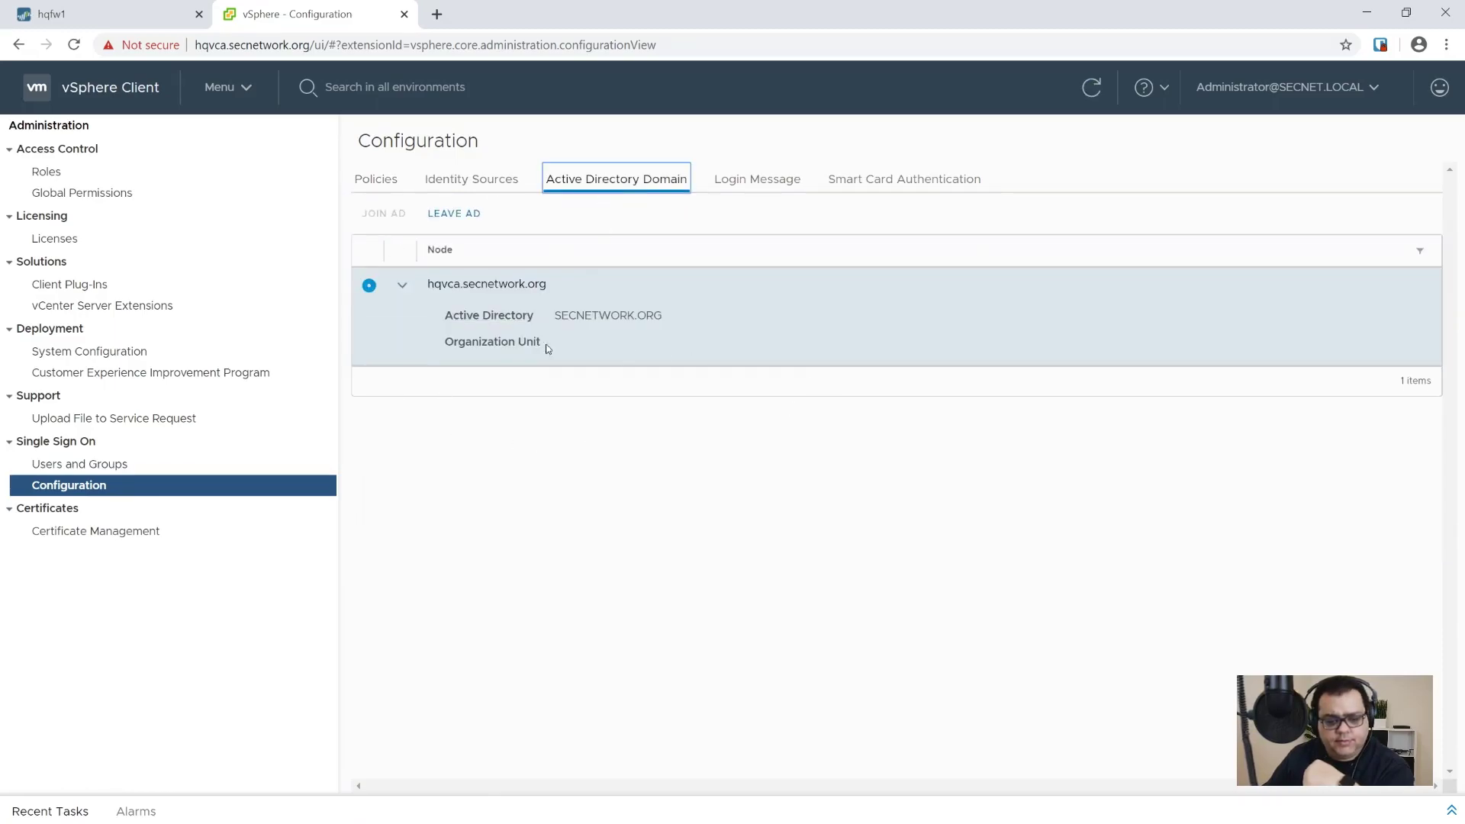
{"action": "left_click", "coordinate": [502, 180]}
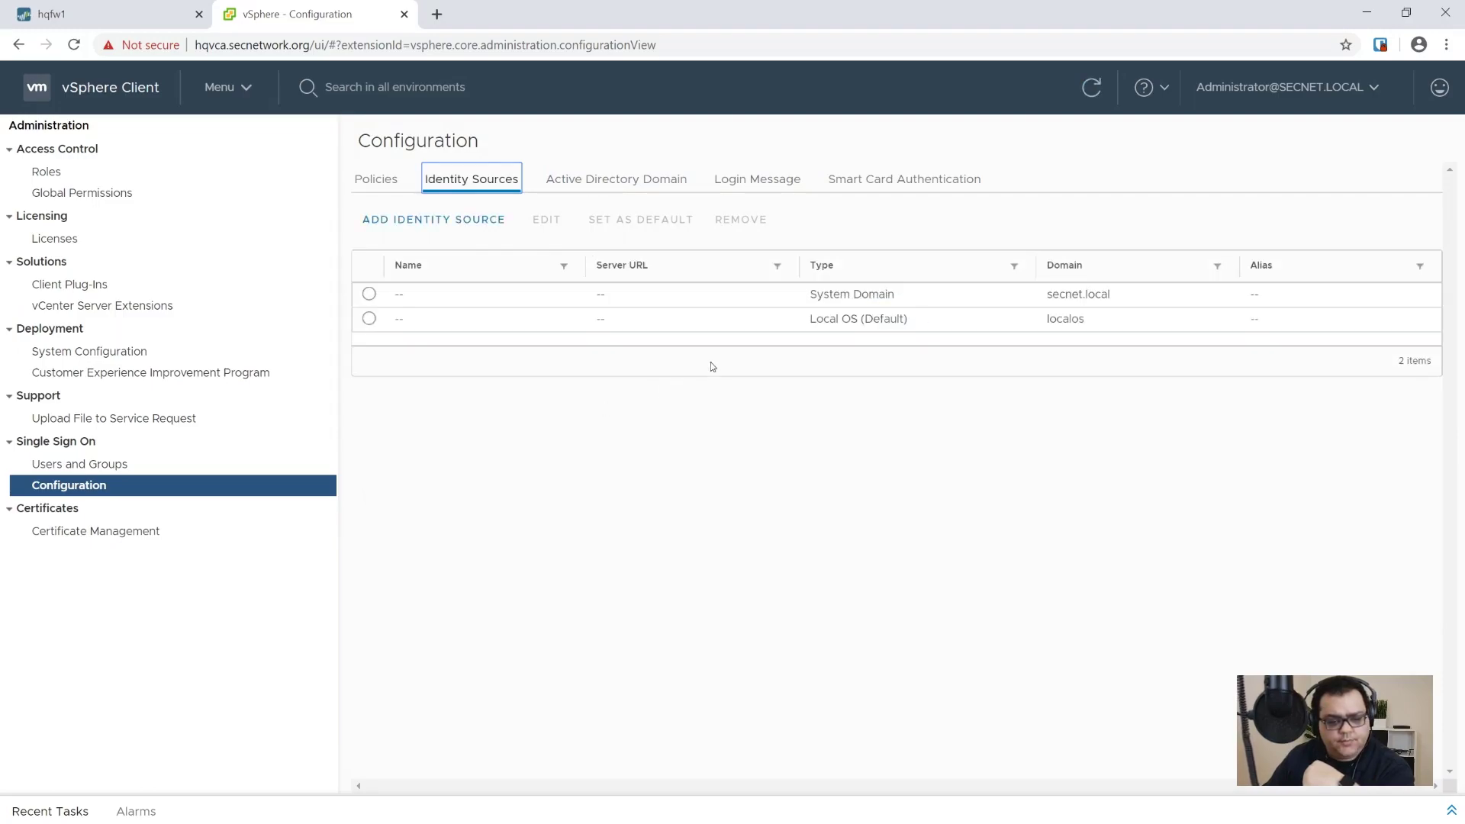
Step: Add SECNETWORK.ORG as an Active Directory identity source and set it as the default
{"action": "left_click", "coordinate": [463, 227]}
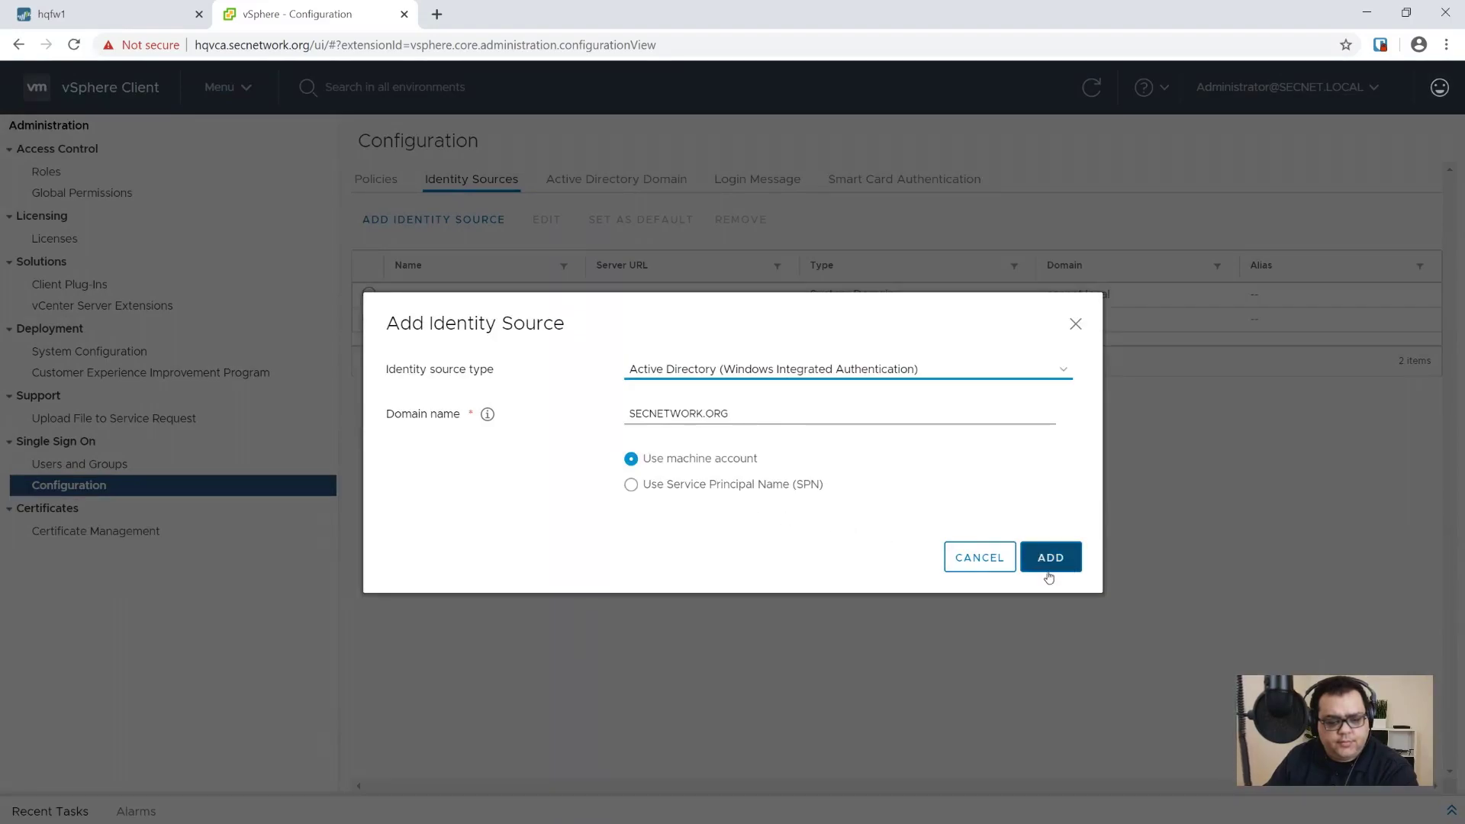
{"action": "left_click", "coordinate": [1046, 551]}
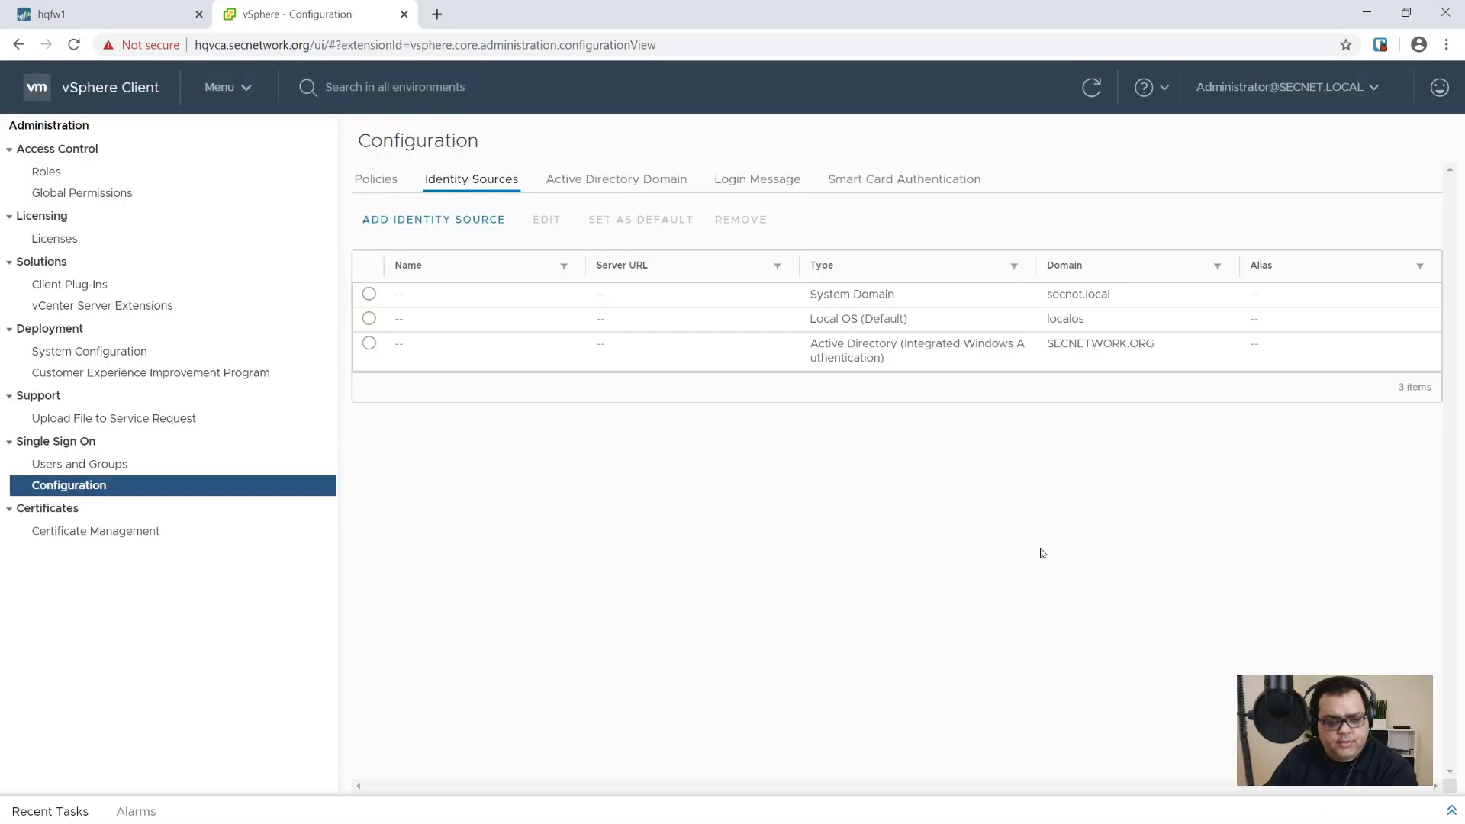
{"action": "left_click", "coordinate": [785, 365]}
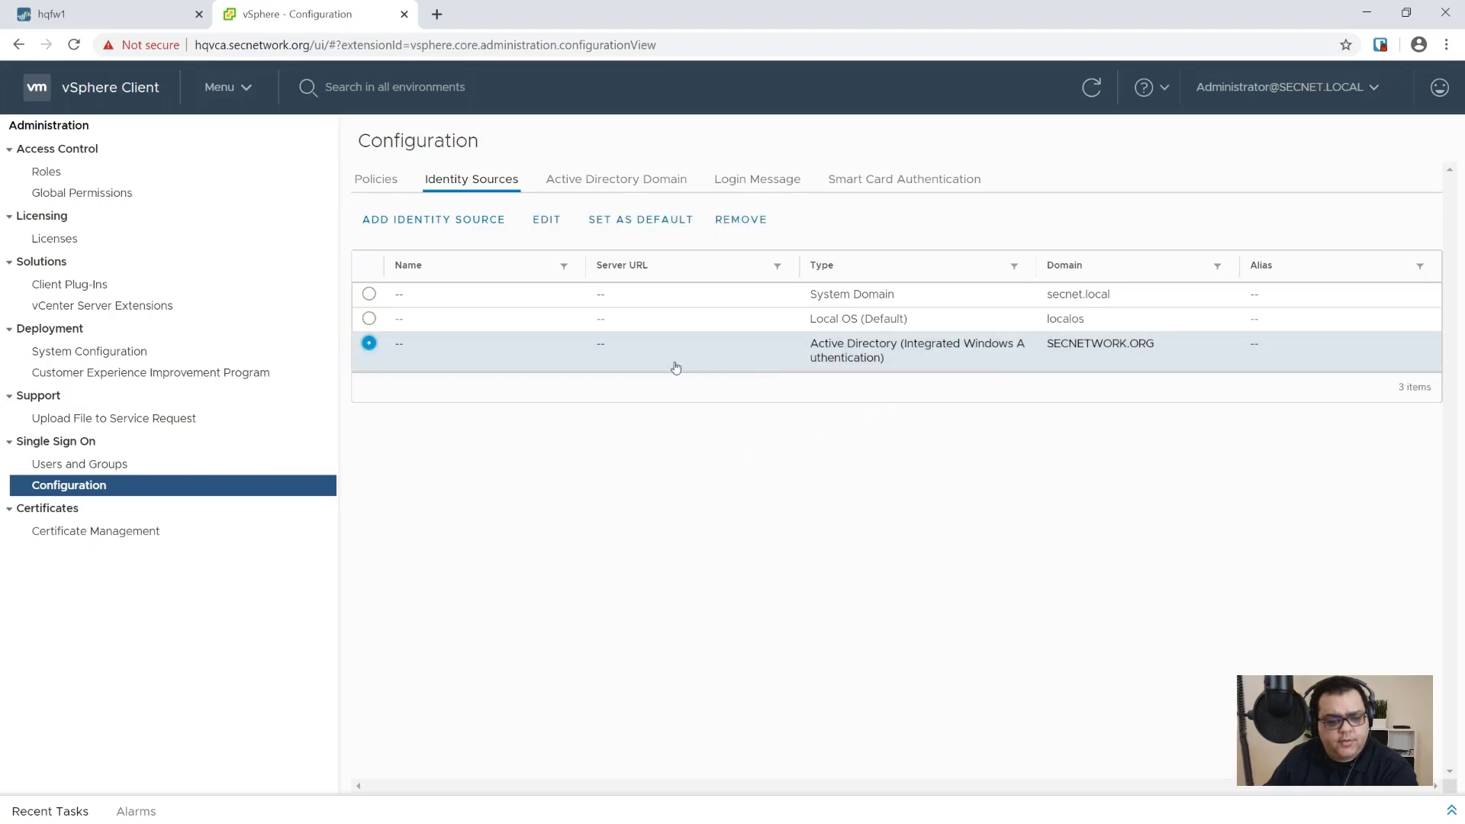
{"action": "left_click", "coordinate": [639, 223]}
{"action": "left_click", "coordinate": [923, 503]}
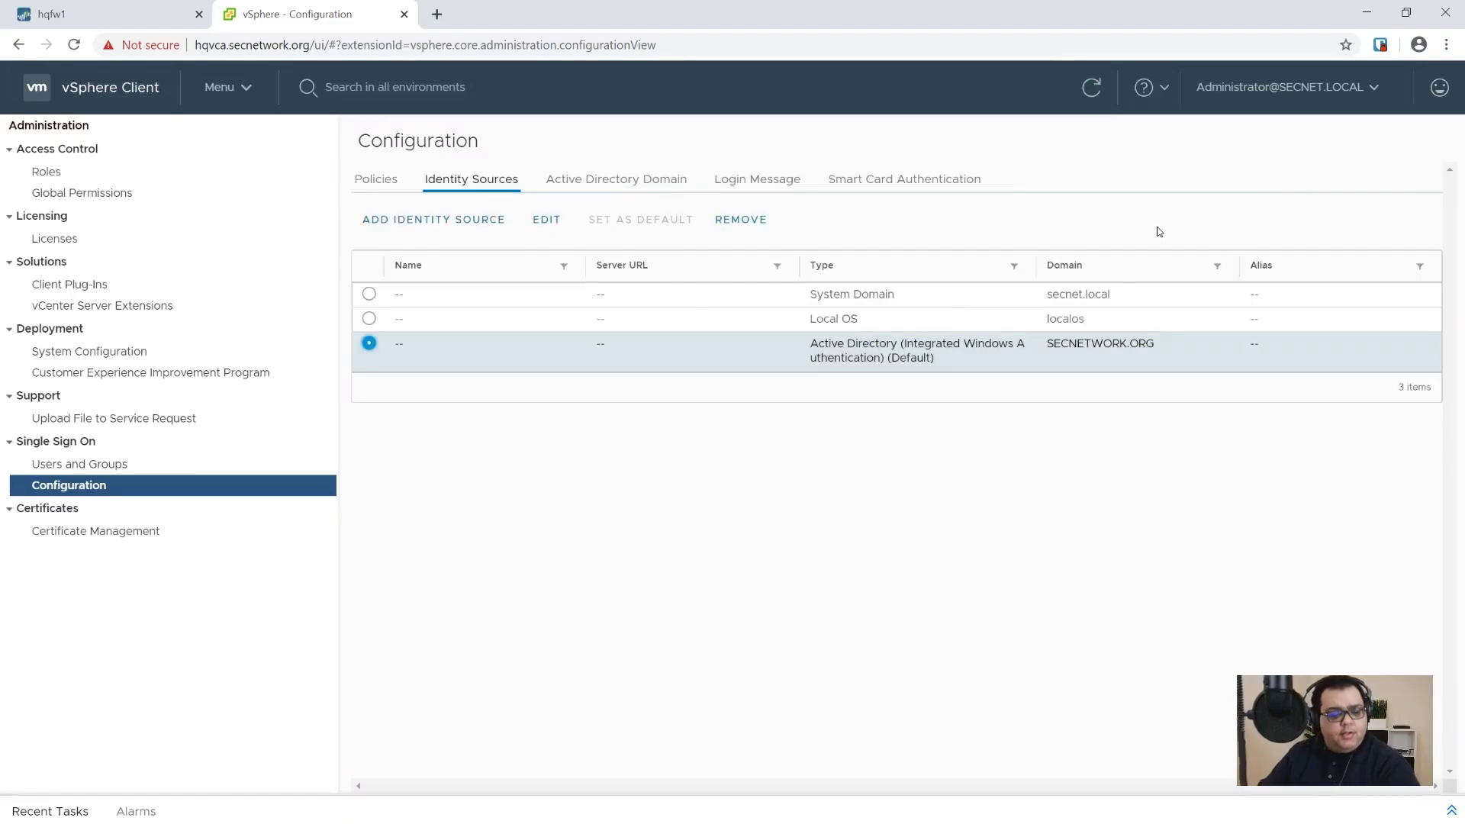
{"action": "left_click", "coordinate": [1447, 44]}
{"action": "left_click", "coordinate": [1373, 115]}
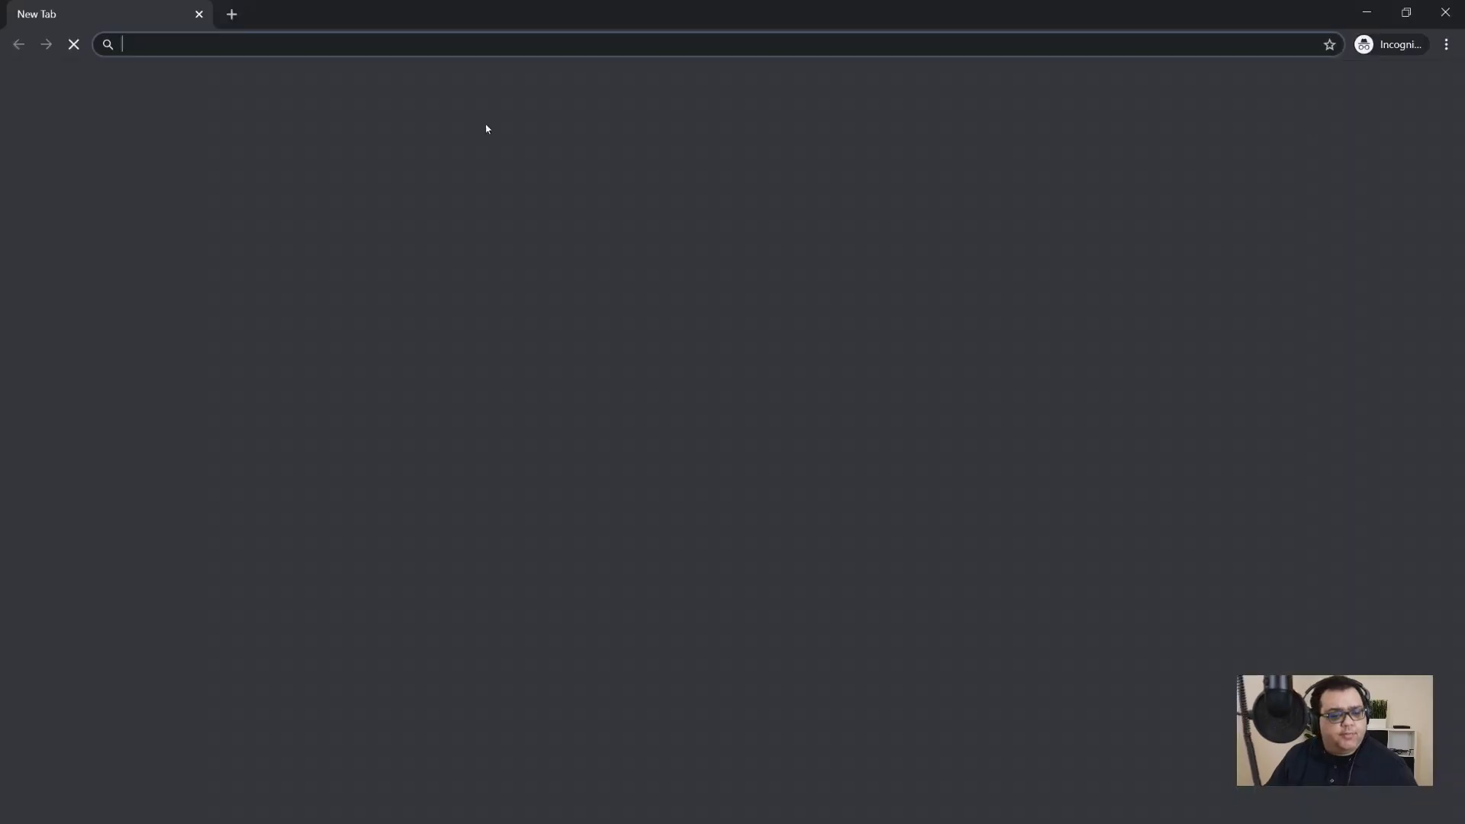
{"action": "type", "text": "https://"}
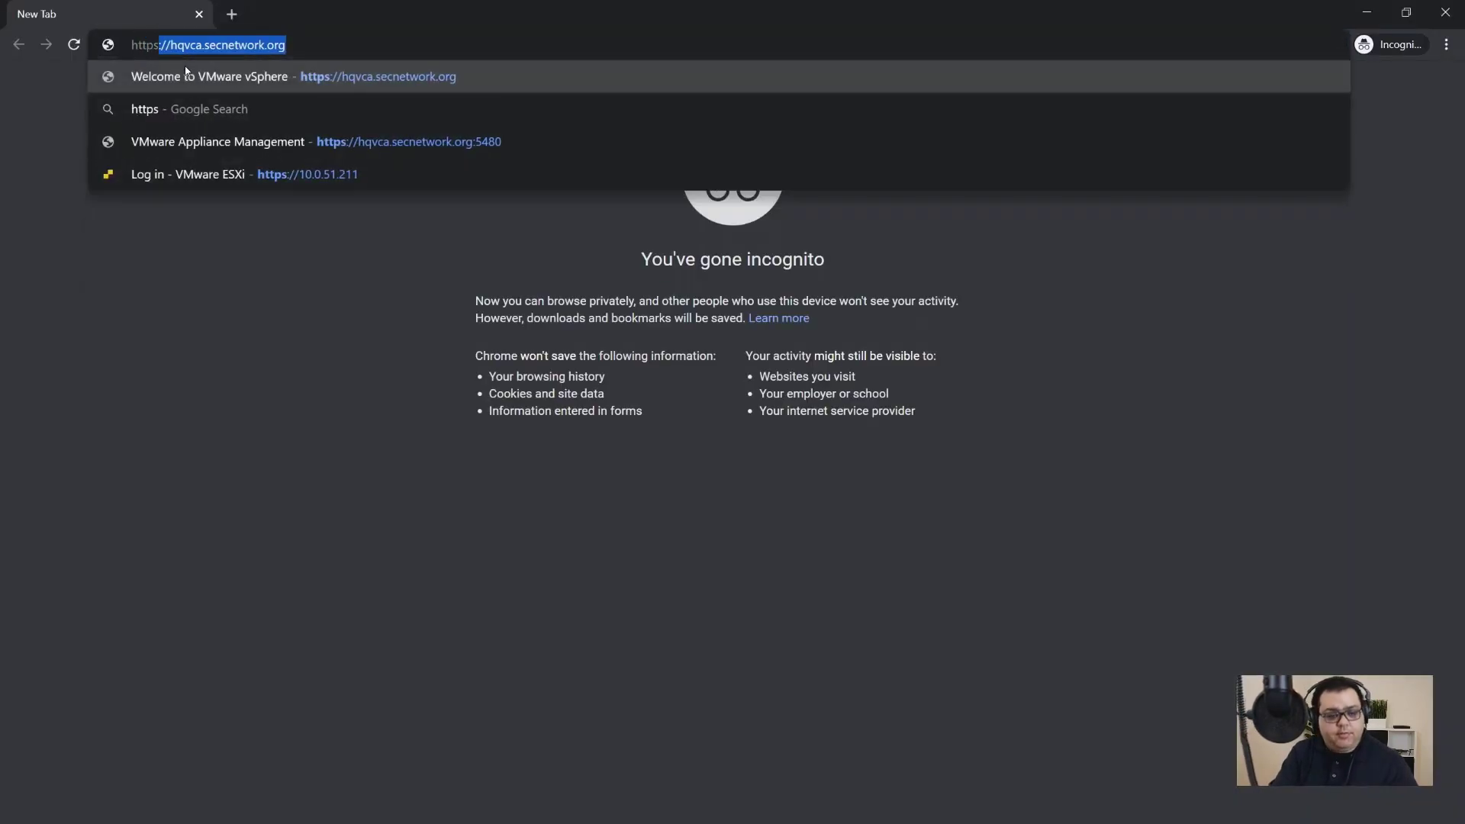
{"action": "type", "text": "hqvca"}
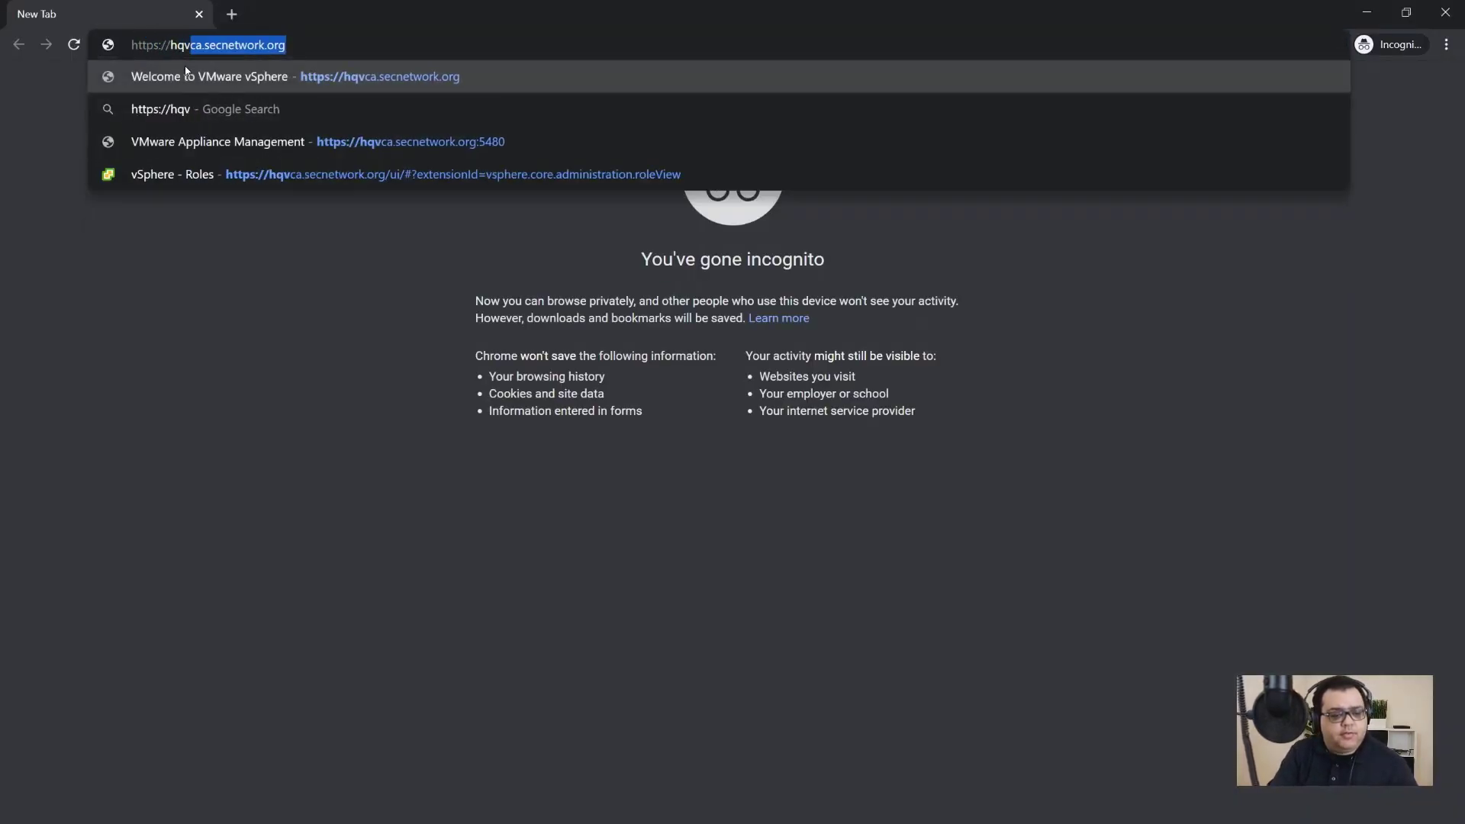
{"action": "key", "text": "Return"}
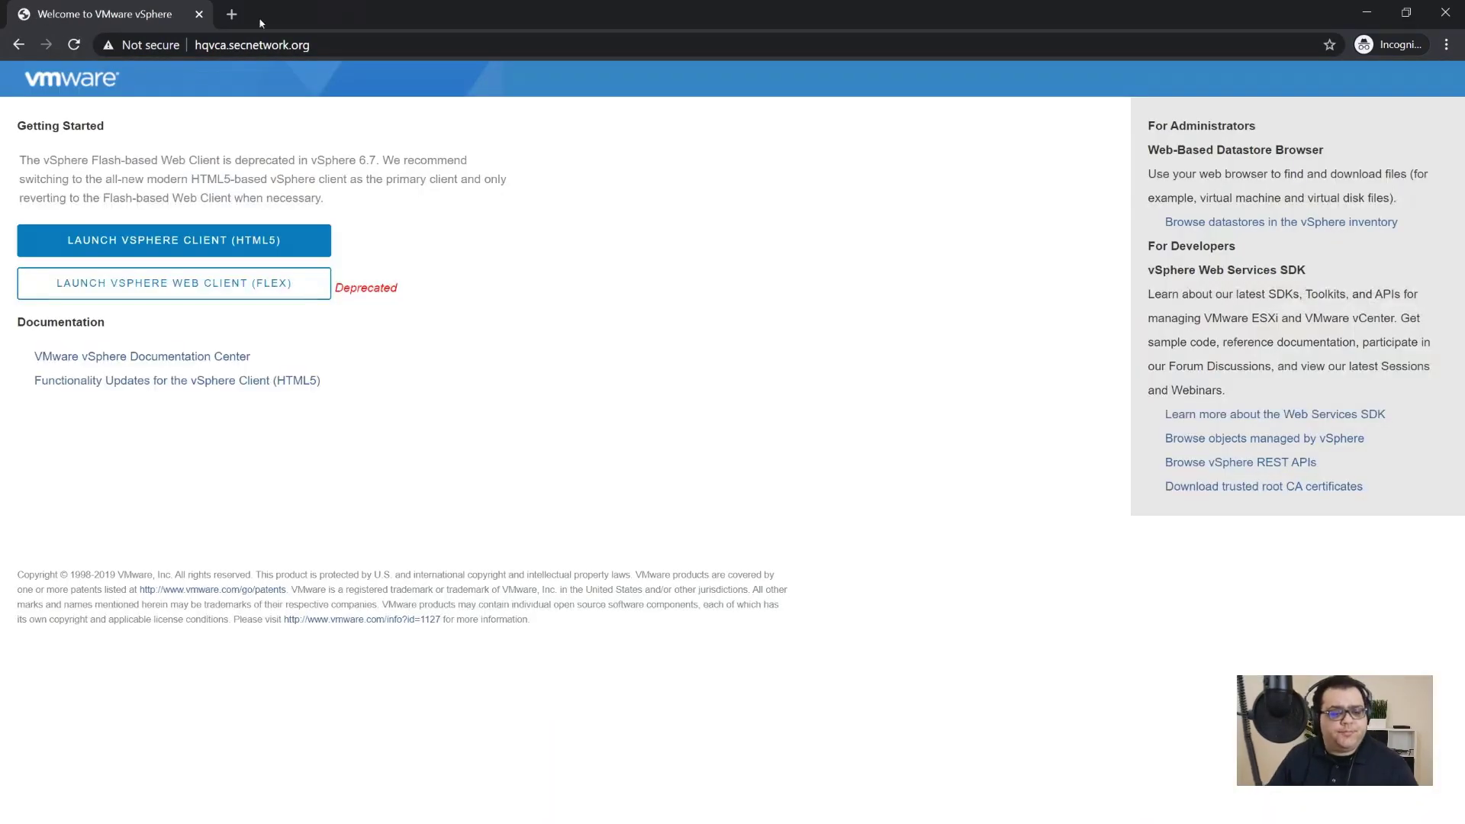
{"action": "left_click", "coordinate": [240, 223]}
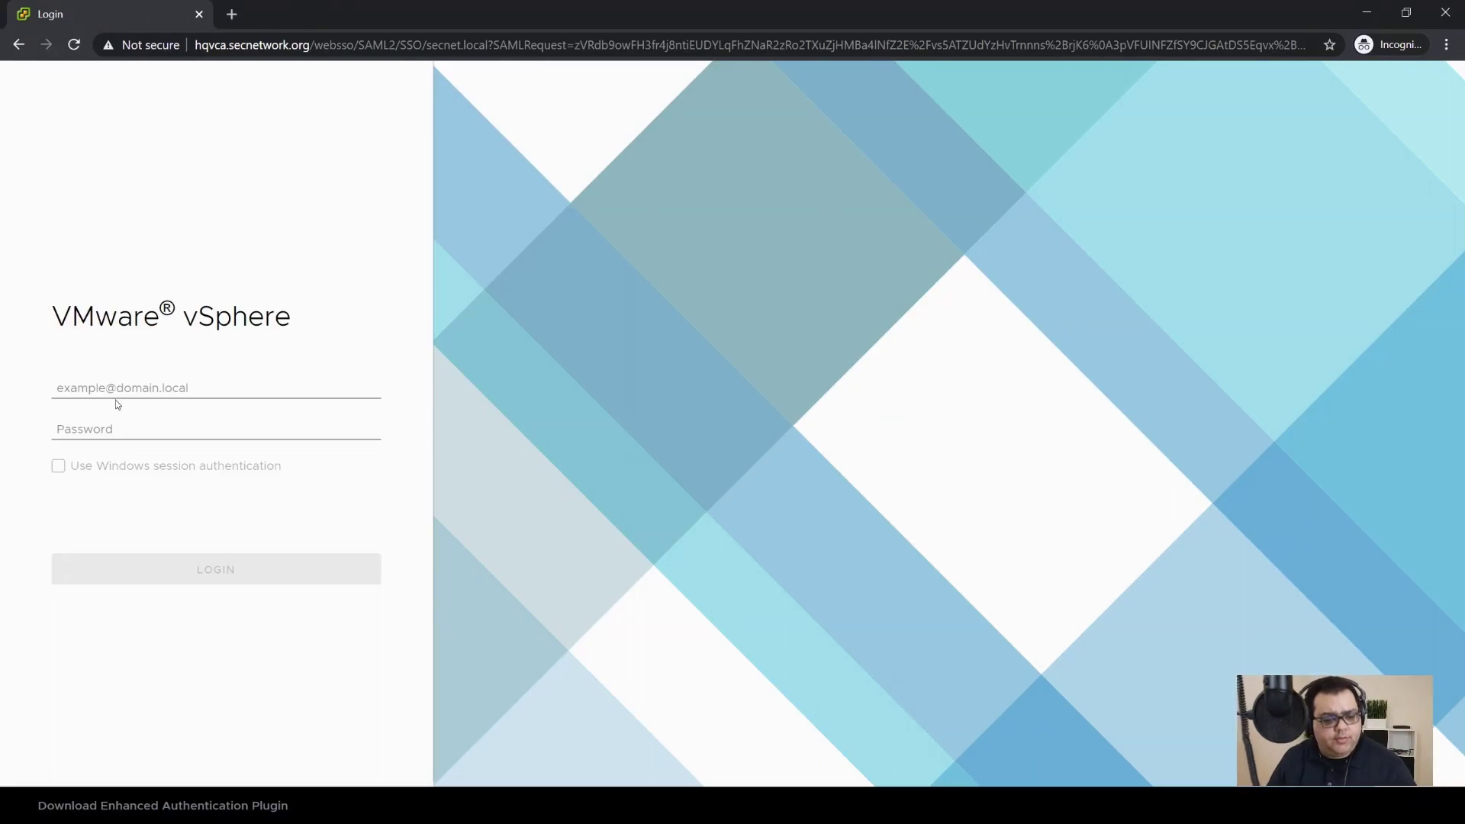
{"action": "left_click", "coordinate": [126, 389]}
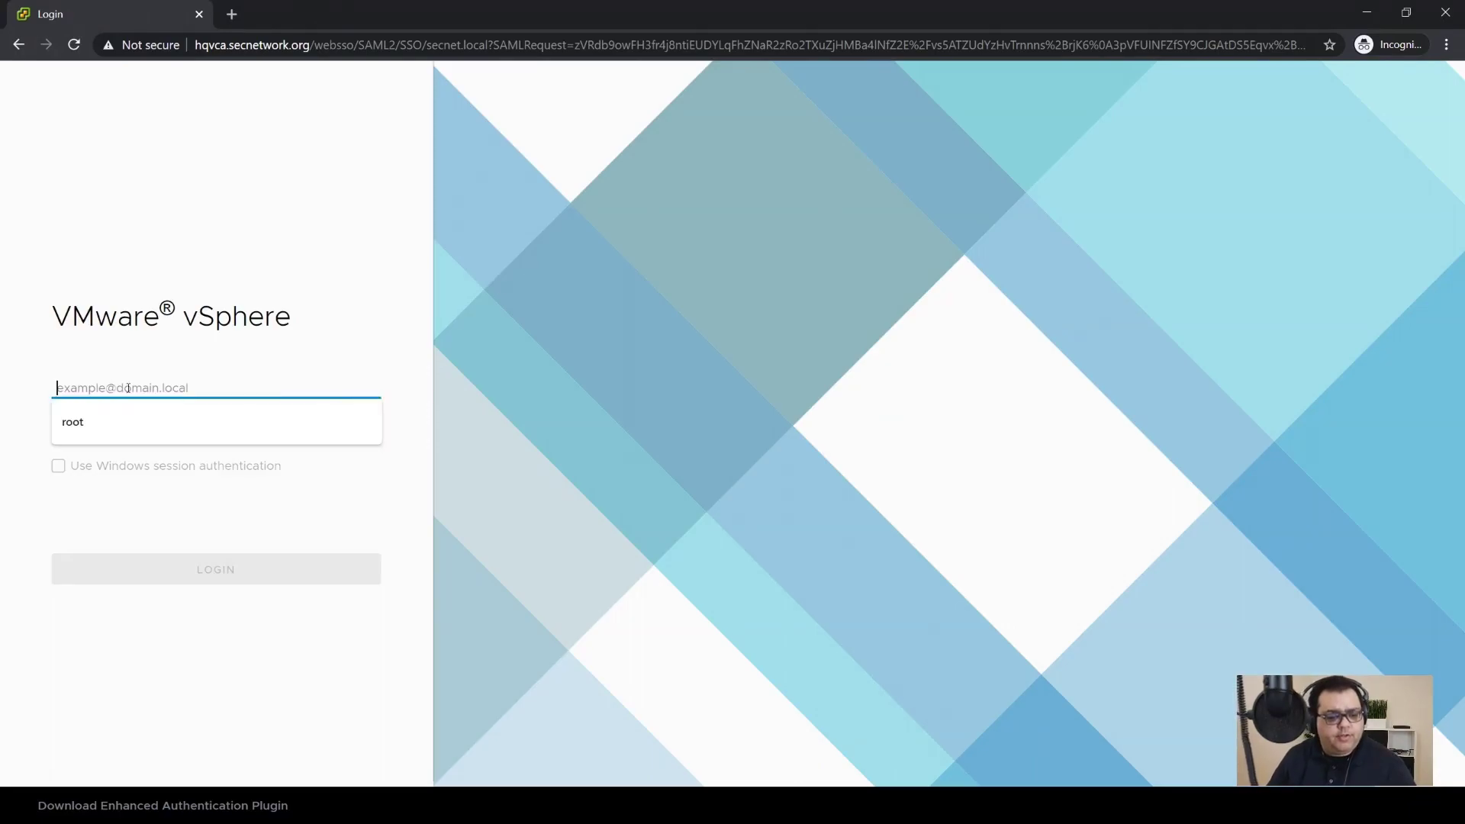
{"action": "key", "text": "Tab"}
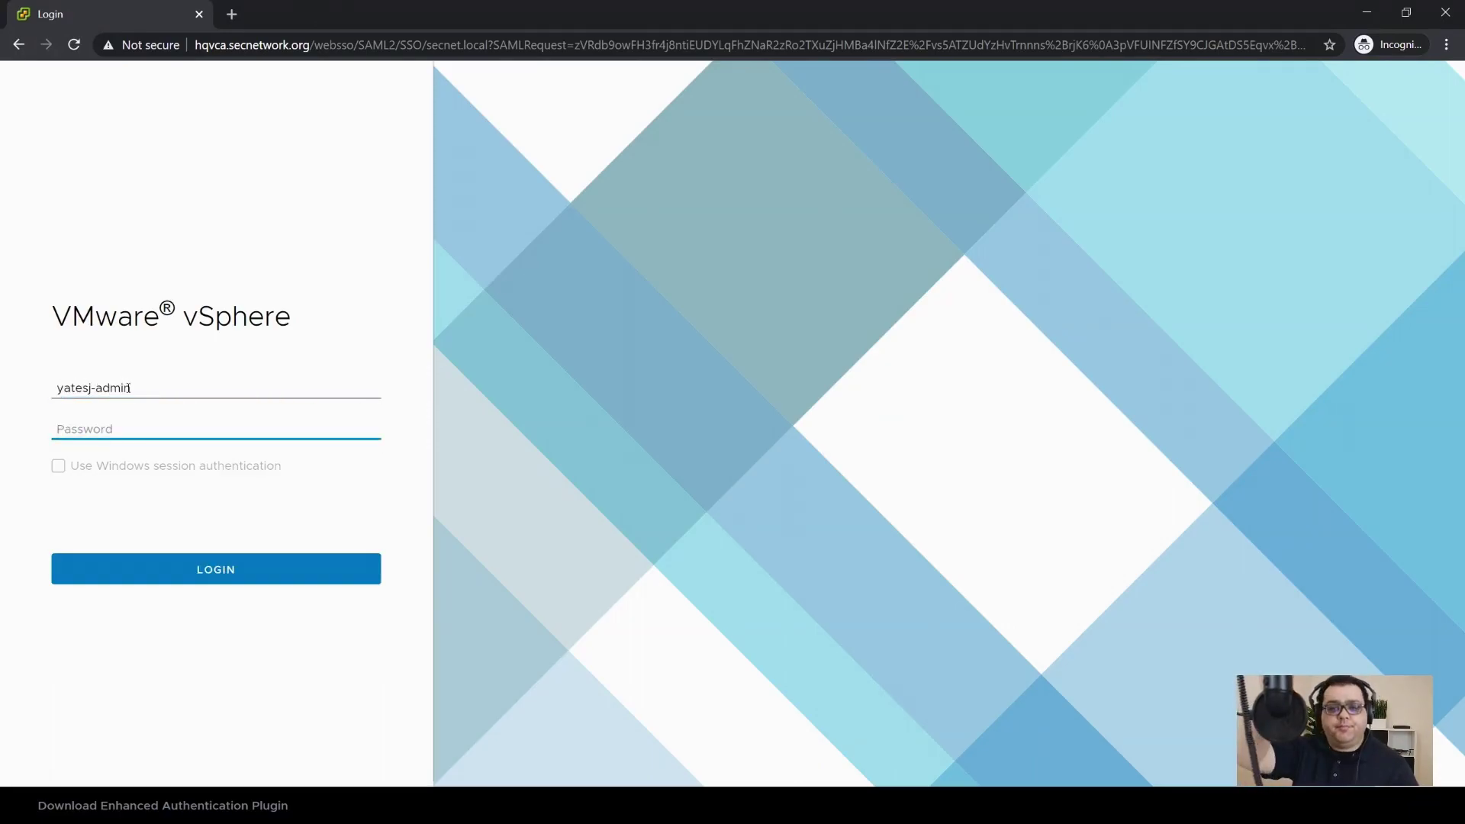
{"action": "type", "text": "•"}
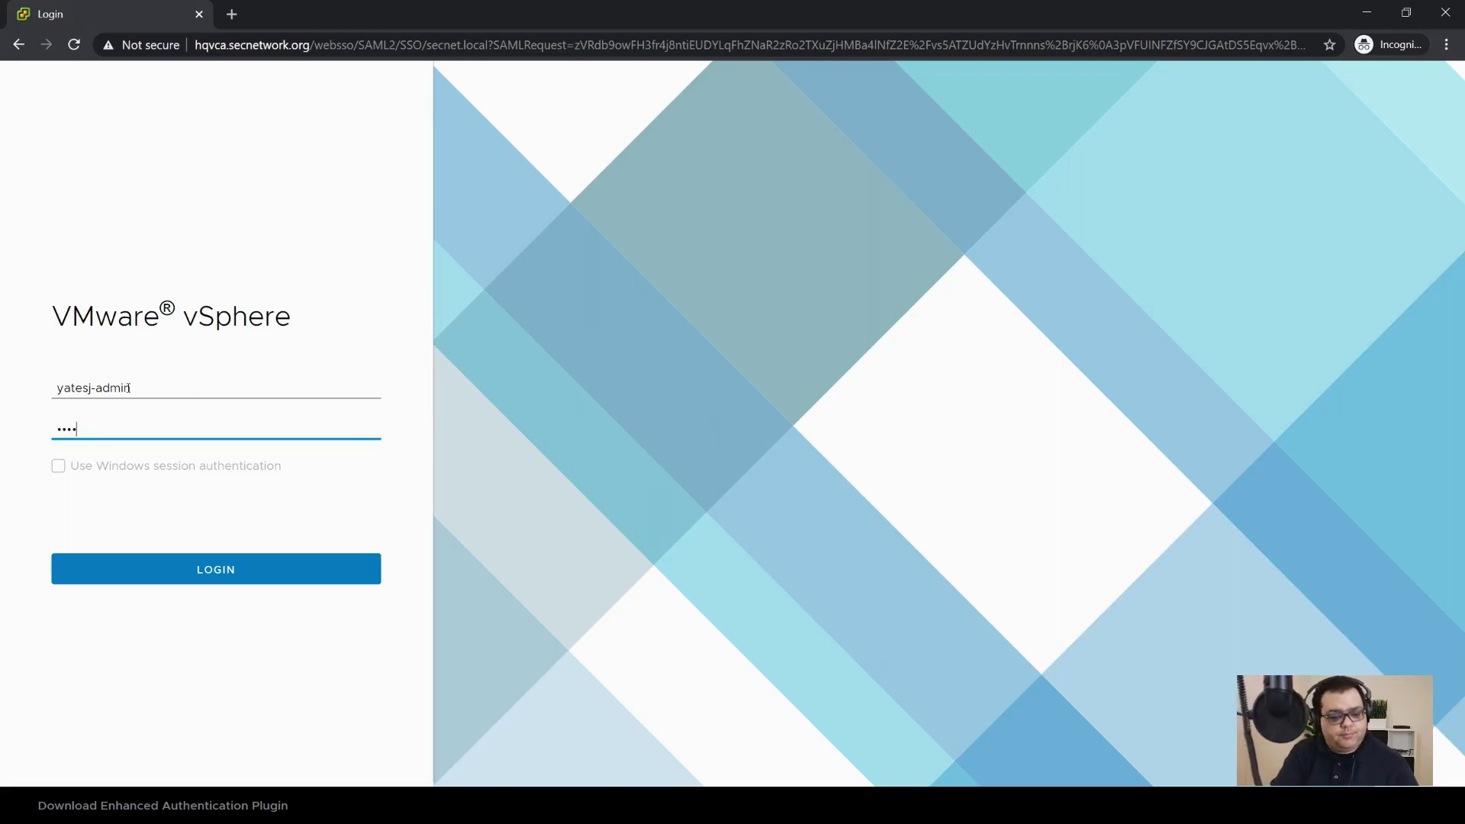
{"action": "type", "text": "•••••••••••••"}
{"action": "key", "text": "Return"}
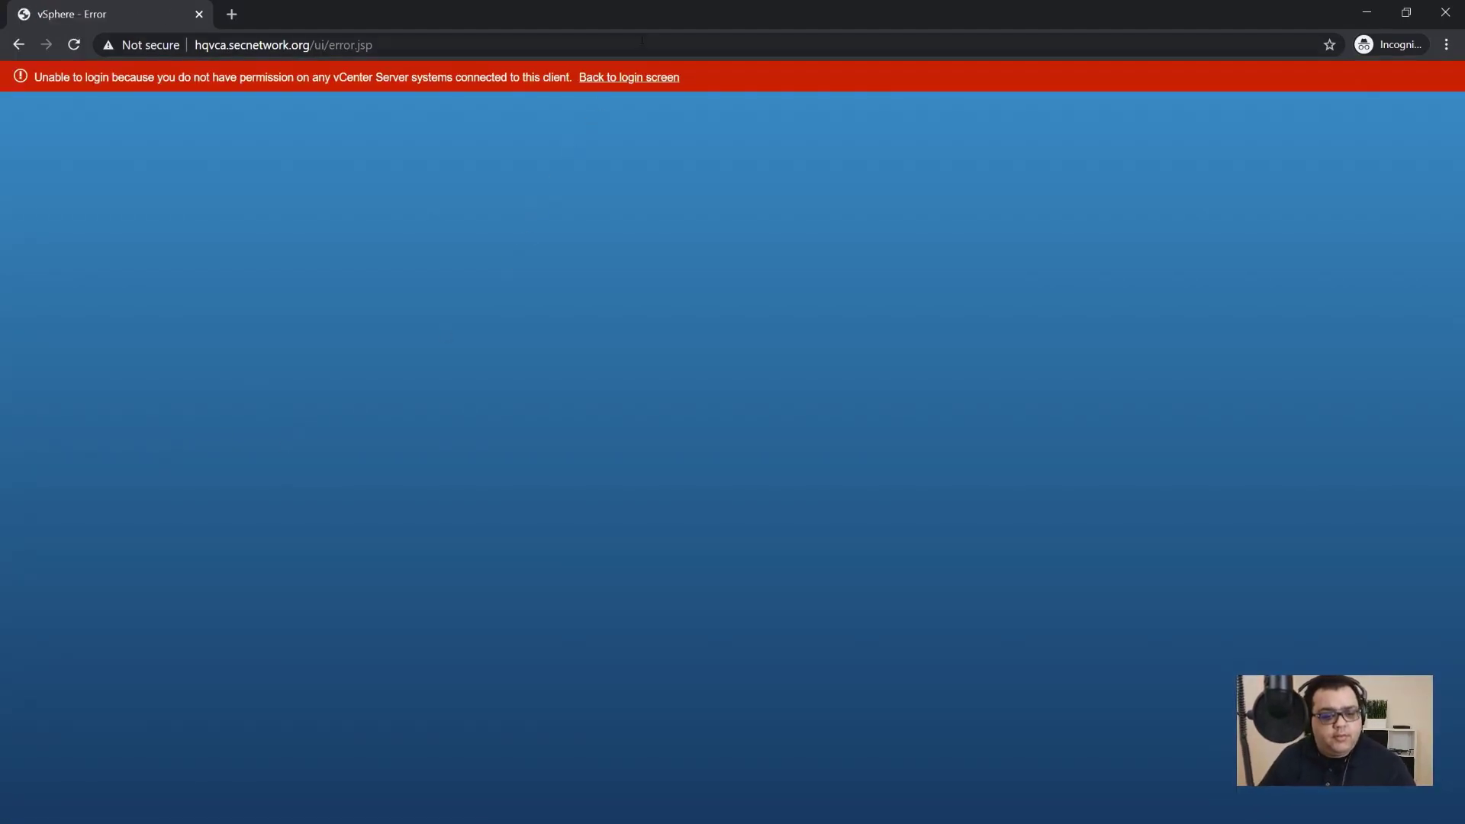
{"action": "left_click", "coordinate": [628, 77]}
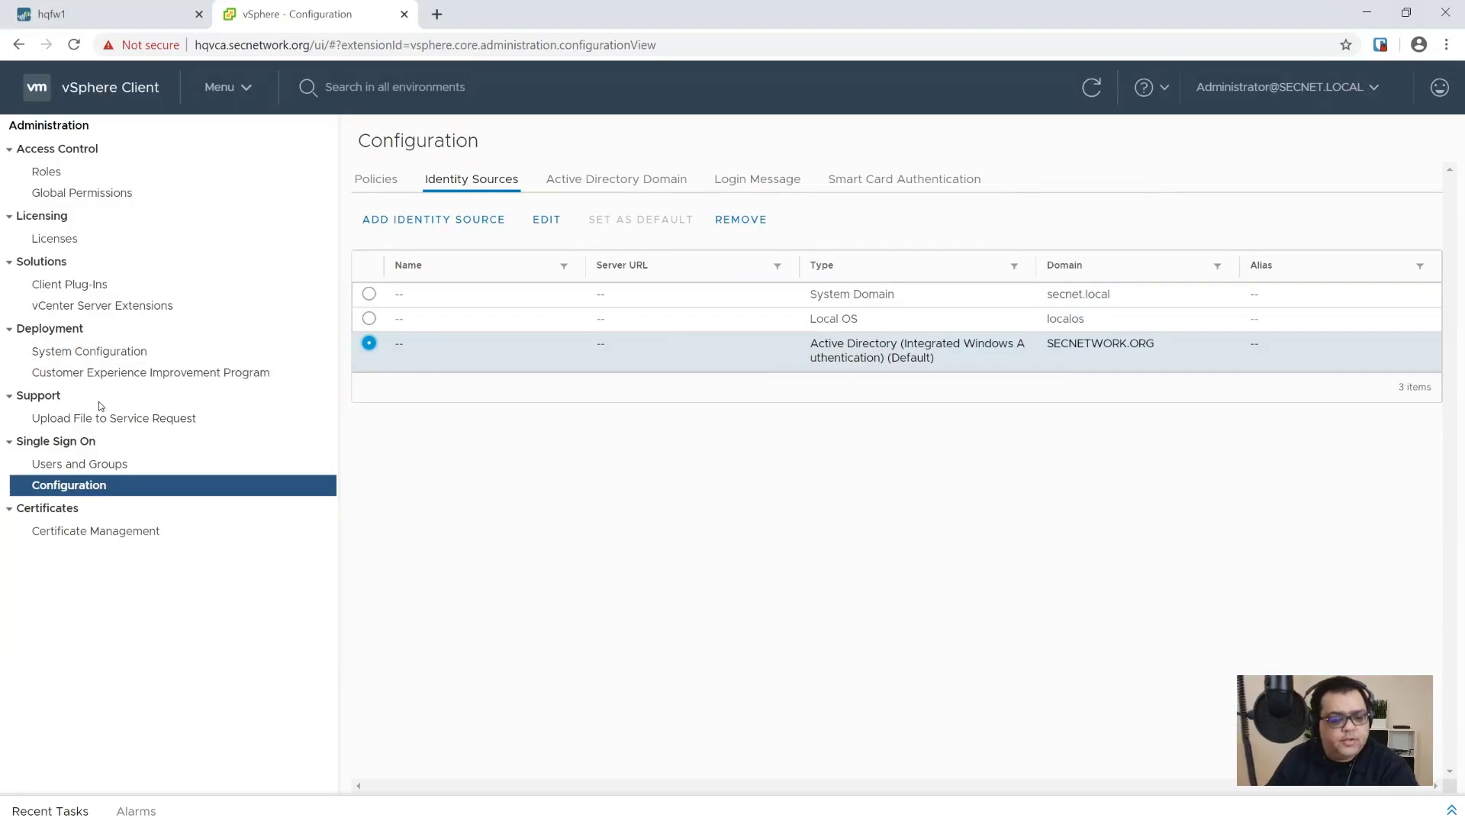
Step: Open the SSO Administrators group's members under Users and Groups > Groups
{"action": "left_click", "coordinate": [80, 464]}
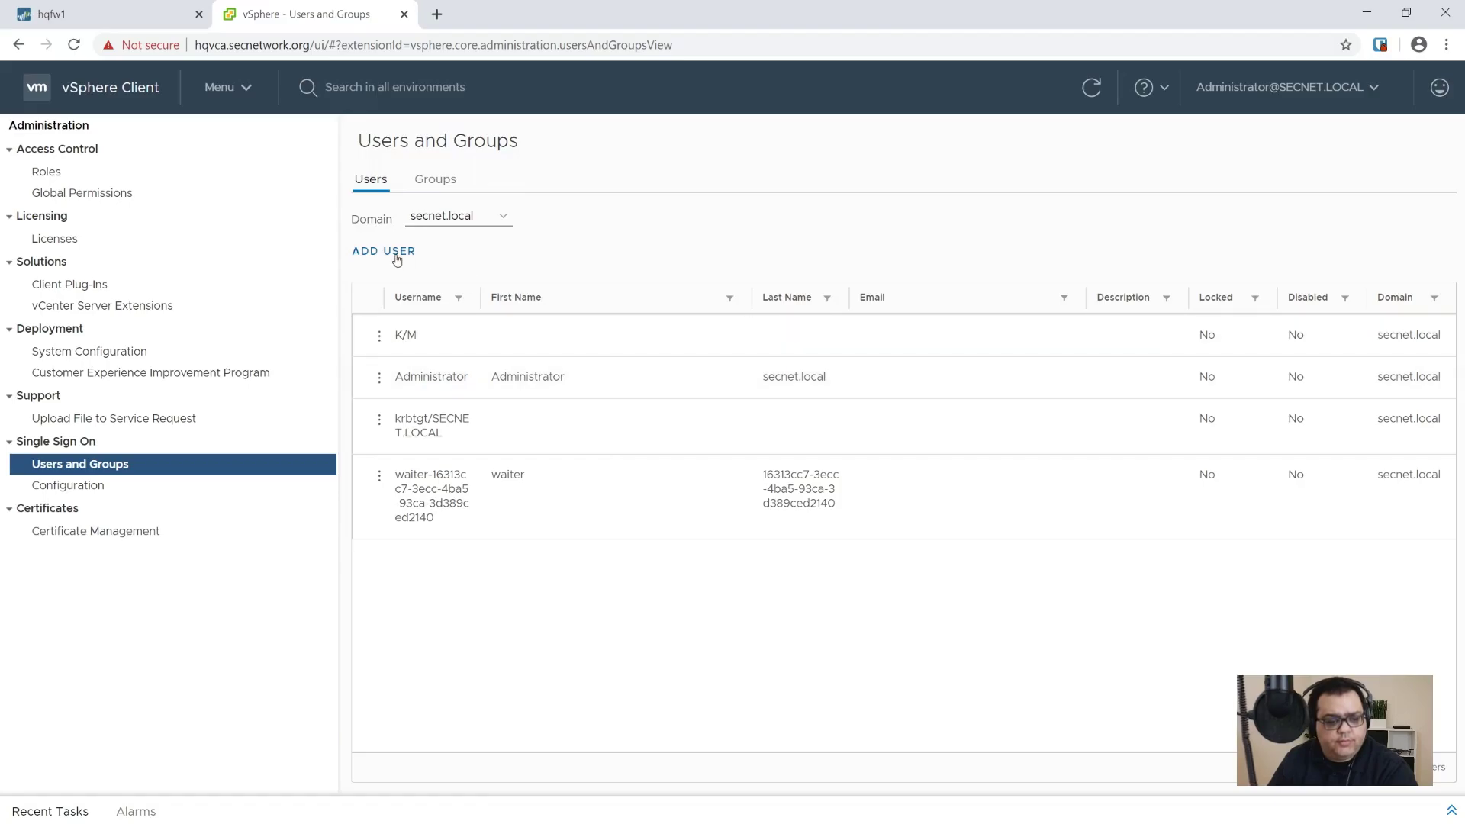
{"action": "left_click", "coordinate": [429, 181]}
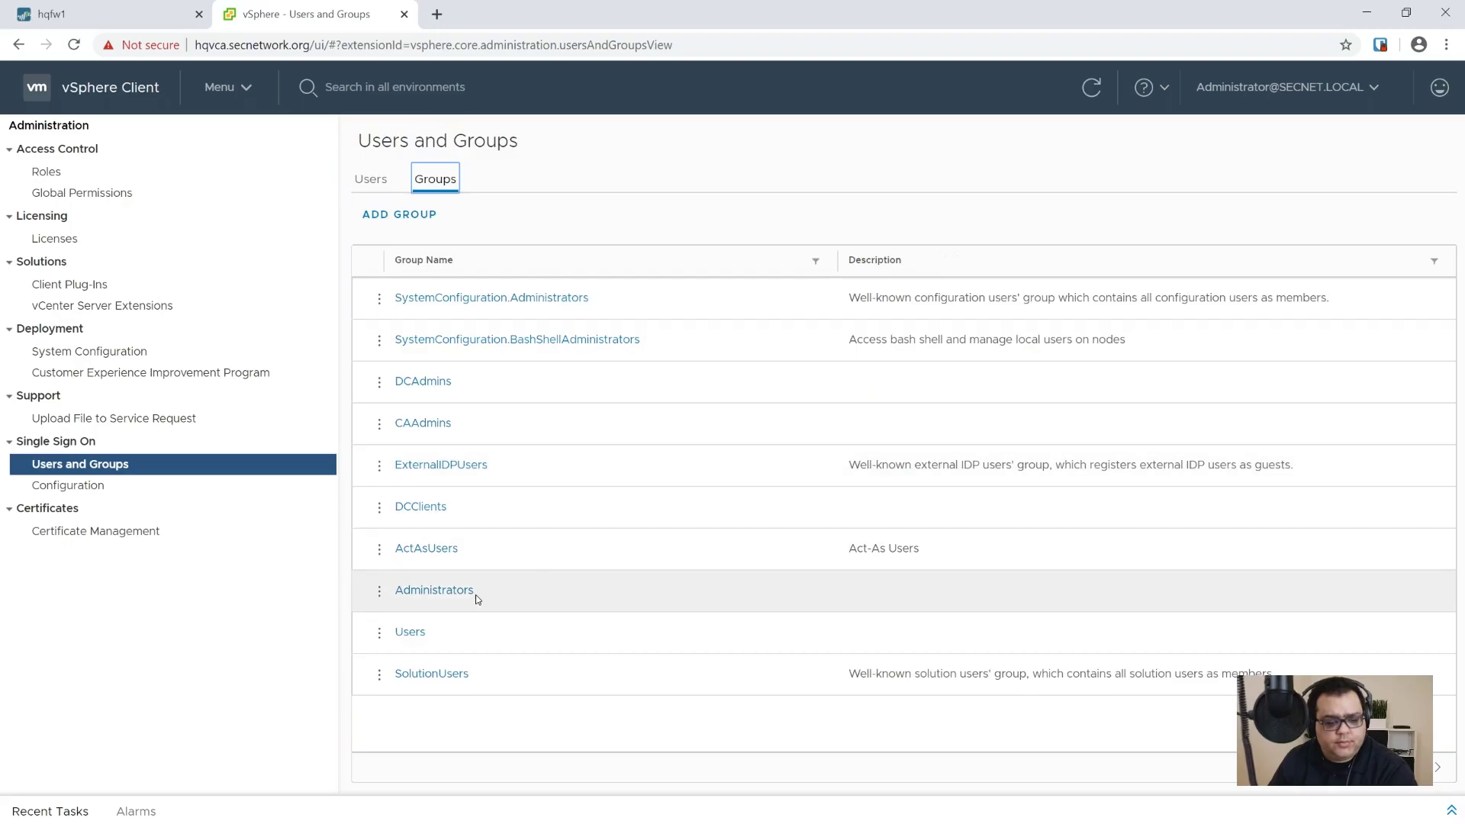
{"action": "left_click", "coordinate": [434, 590]}
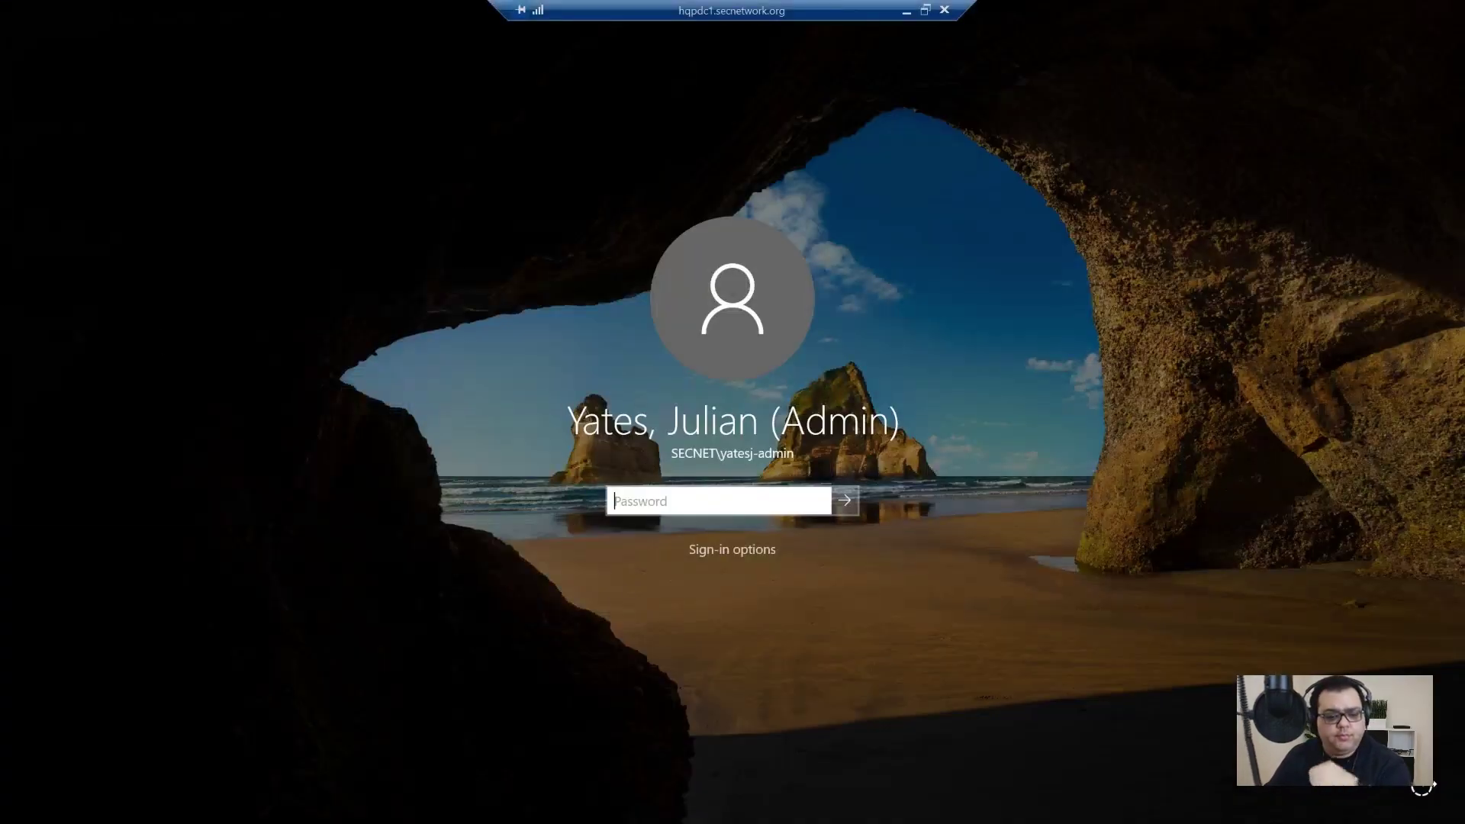
Step: Sign in to the domain controller and create the group Virtual Admins in SECNET/Accounts/Groups
{"action": "type", "text": "•••••••••••"}
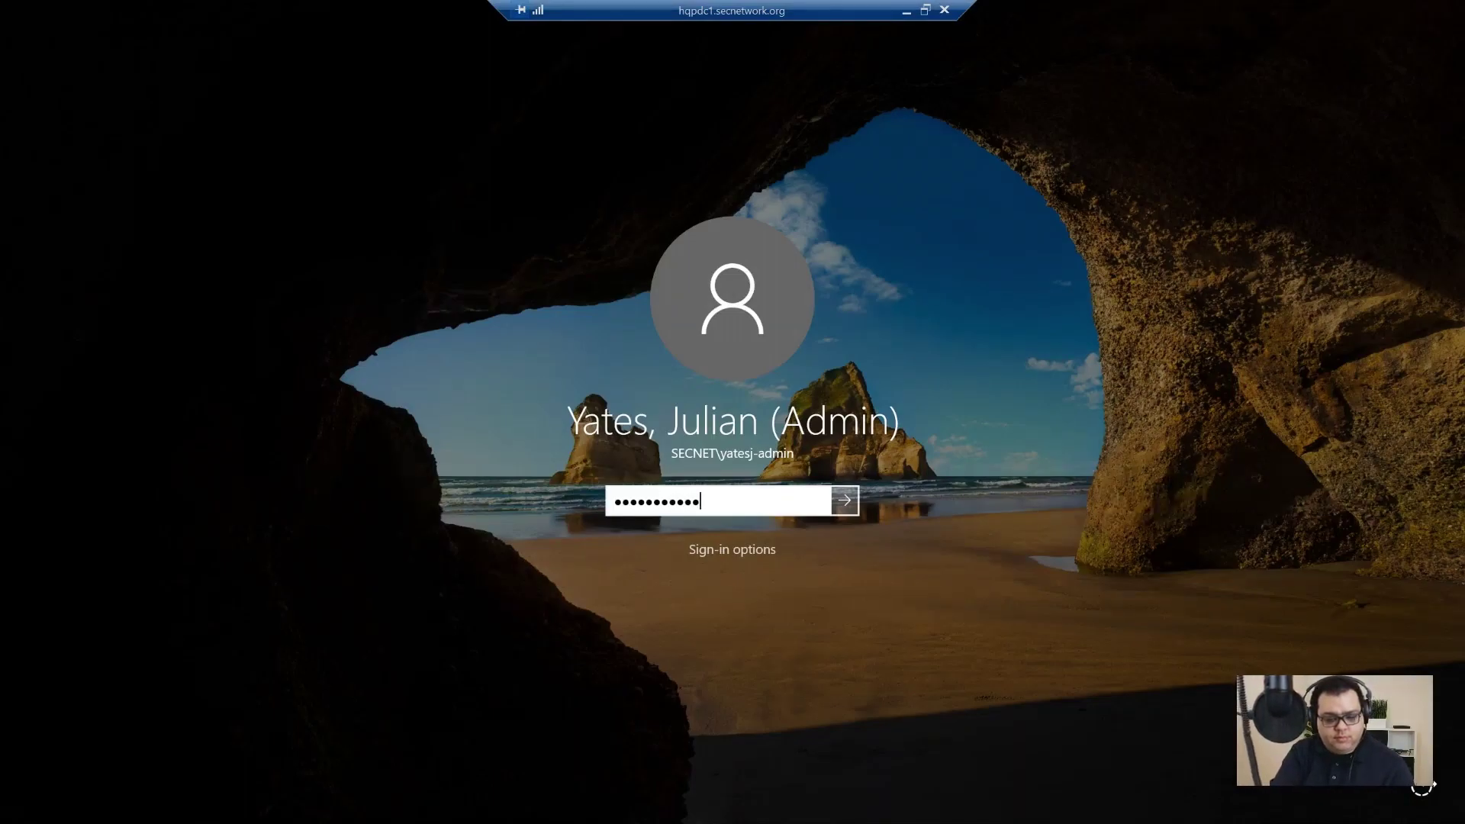
{"action": "key", "text": "Return"}
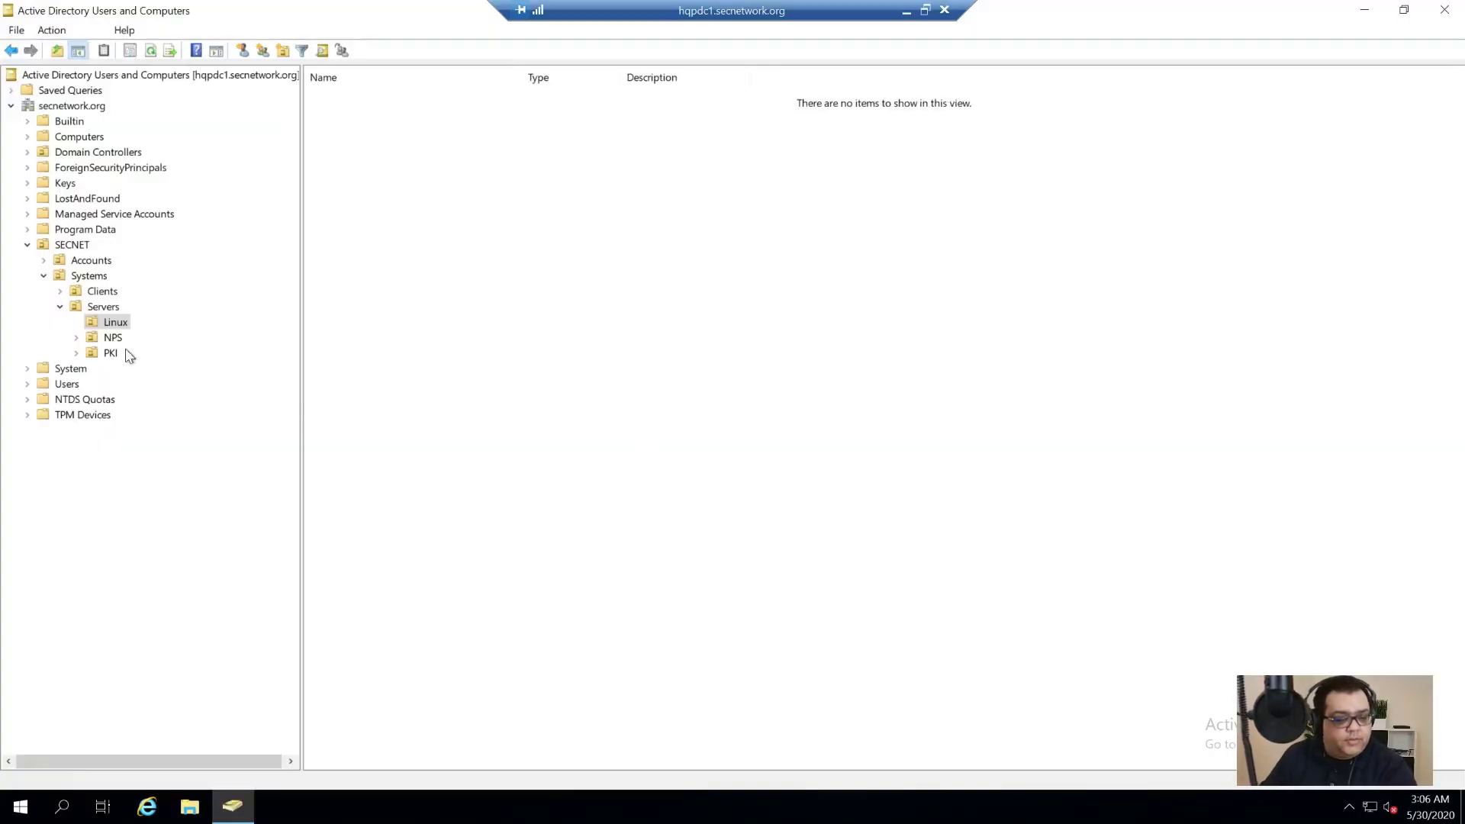
{"action": "left_click", "coordinate": [42, 261]}
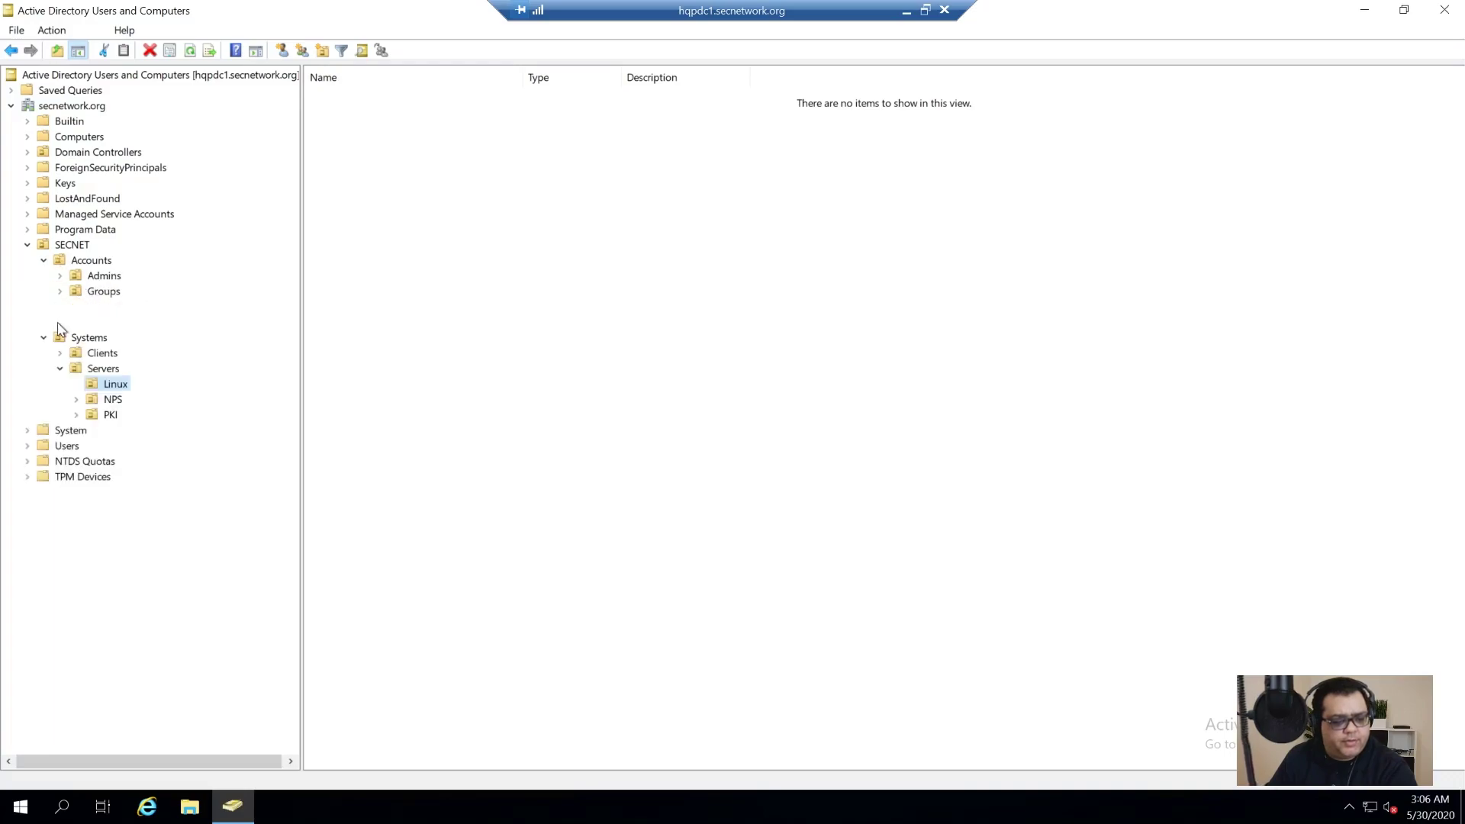
{"action": "left_click", "coordinate": [107, 291]}
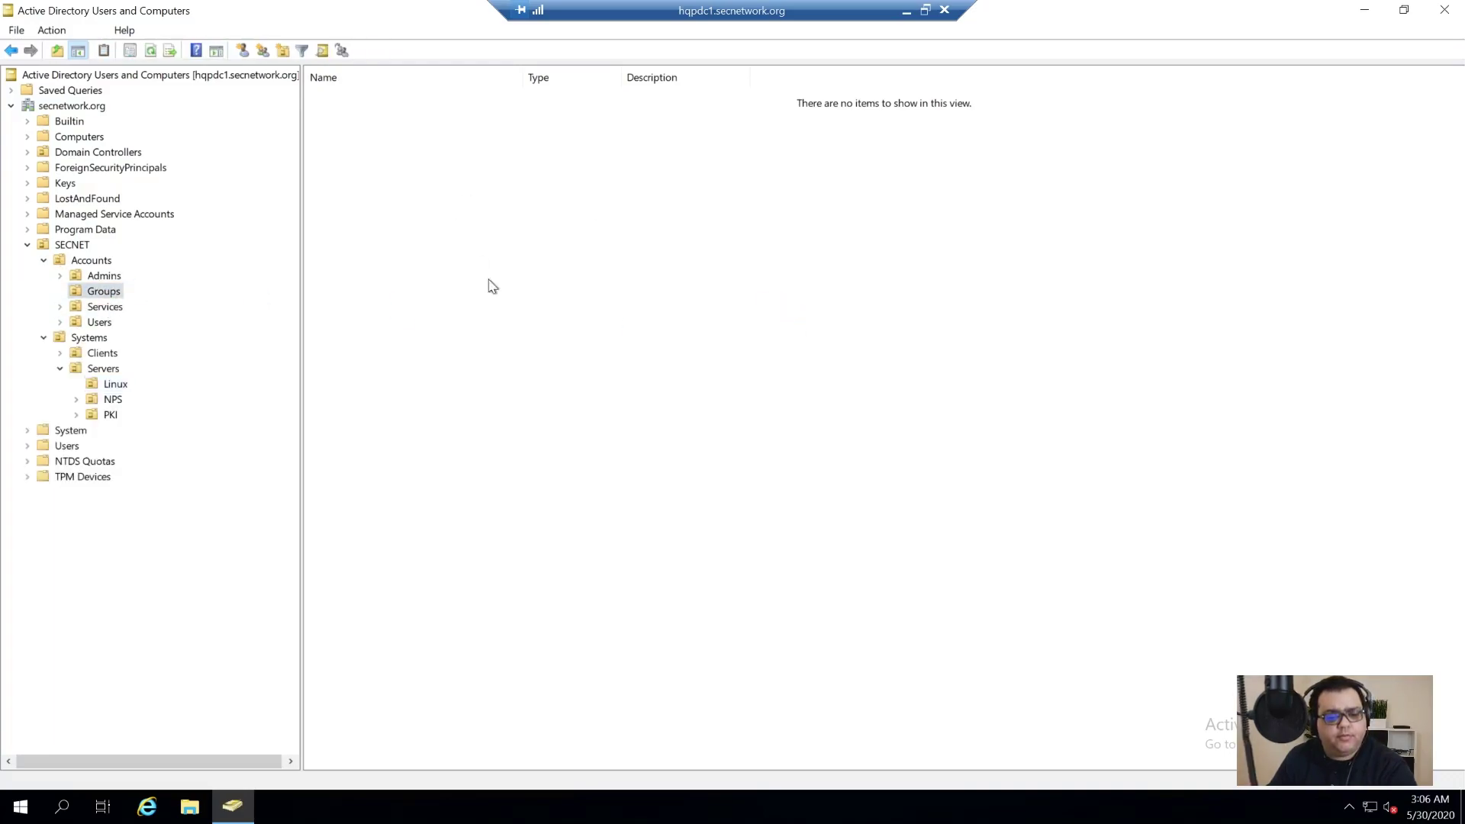
{"action": "right_click", "coordinate": [448, 213]}
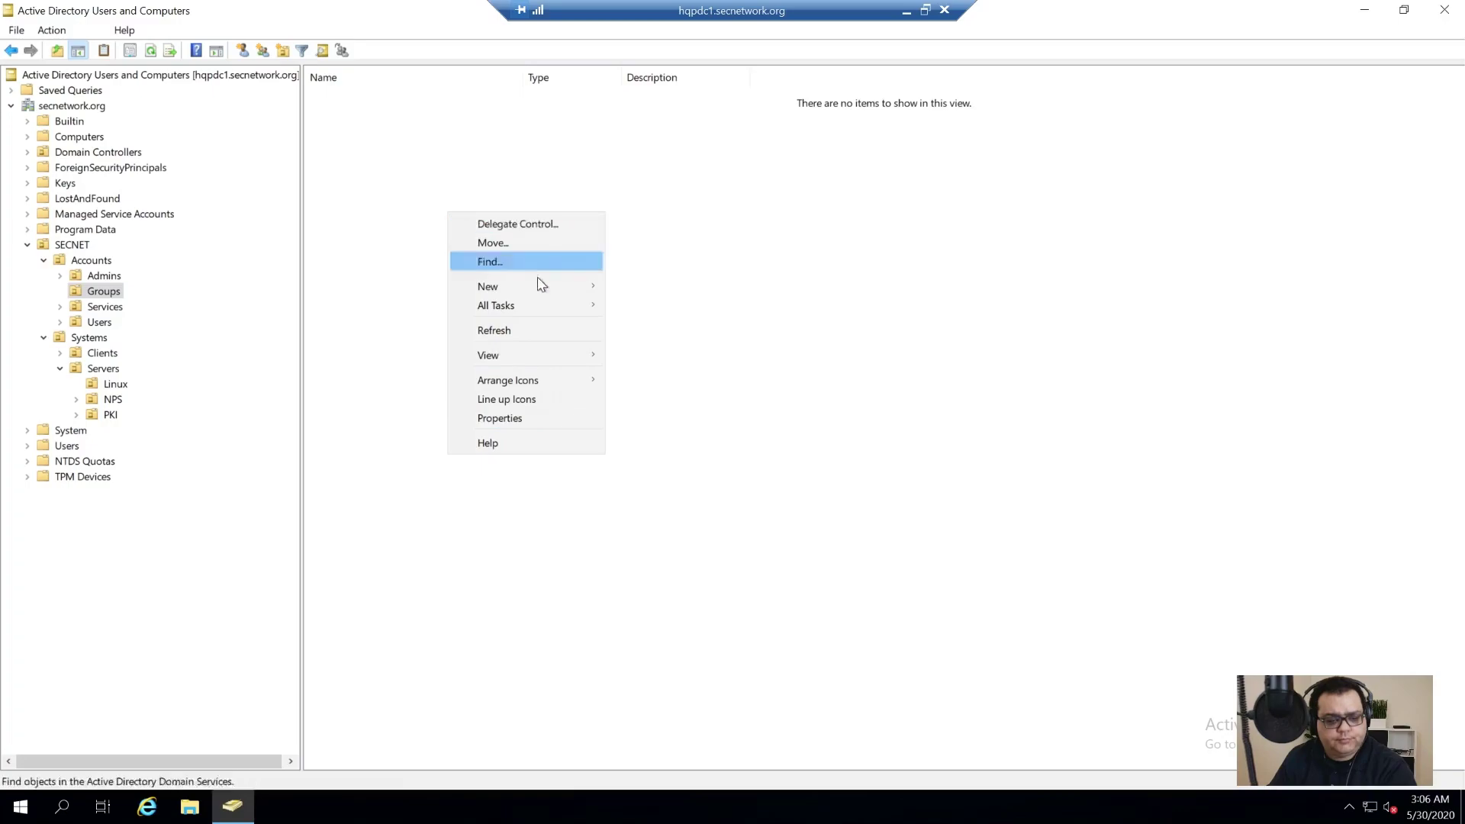
{"action": "mouse_move", "coordinate": [534, 287]}
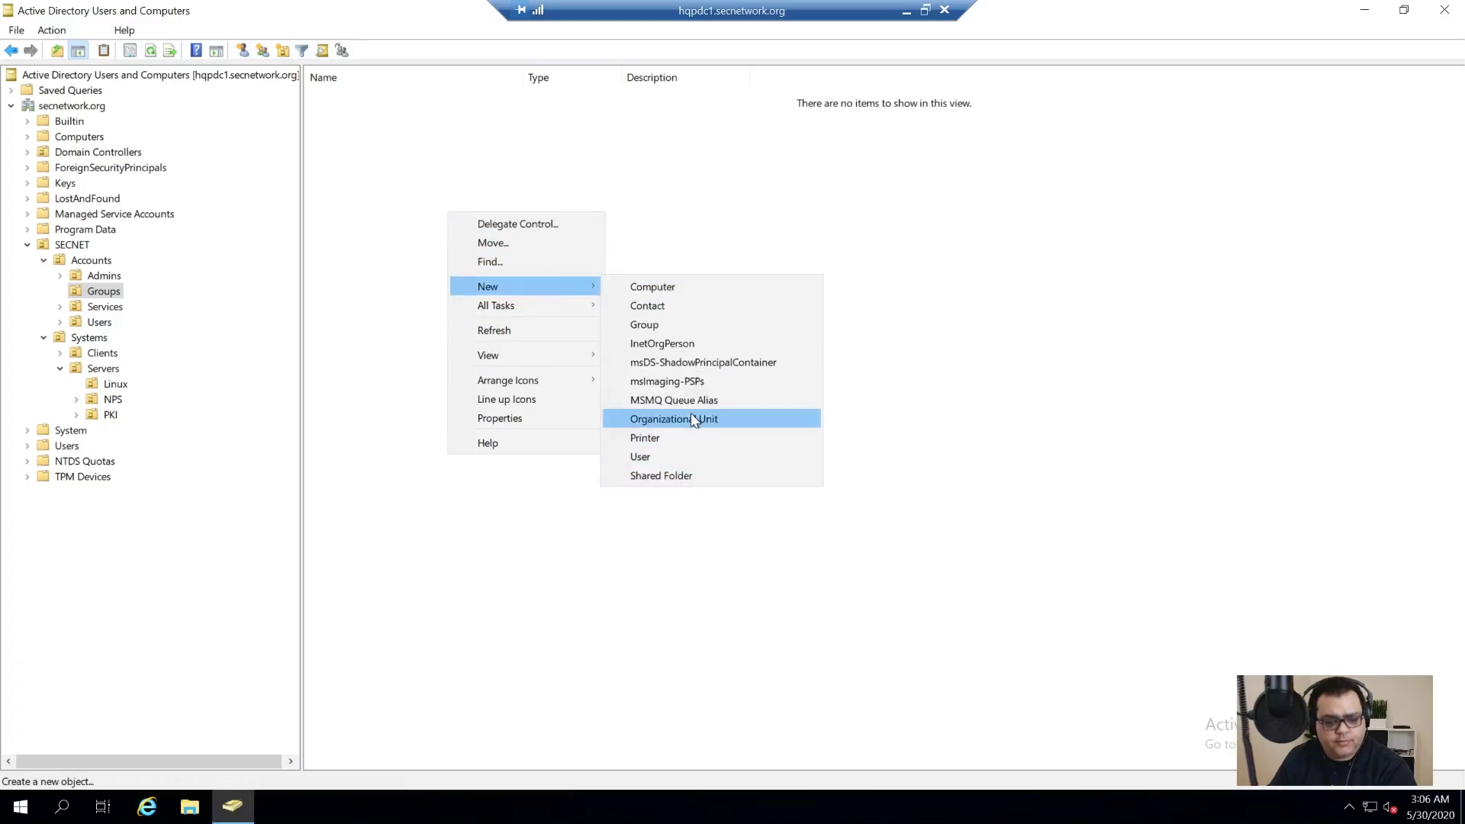
{"action": "left_click", "coordinate": [656, 324]}
{"action": "type", "text": "Virtual Administrator"}
{"action": "key", "text": "ctrl+shift+Left"}
{"action": "type", "text": "Admins"}
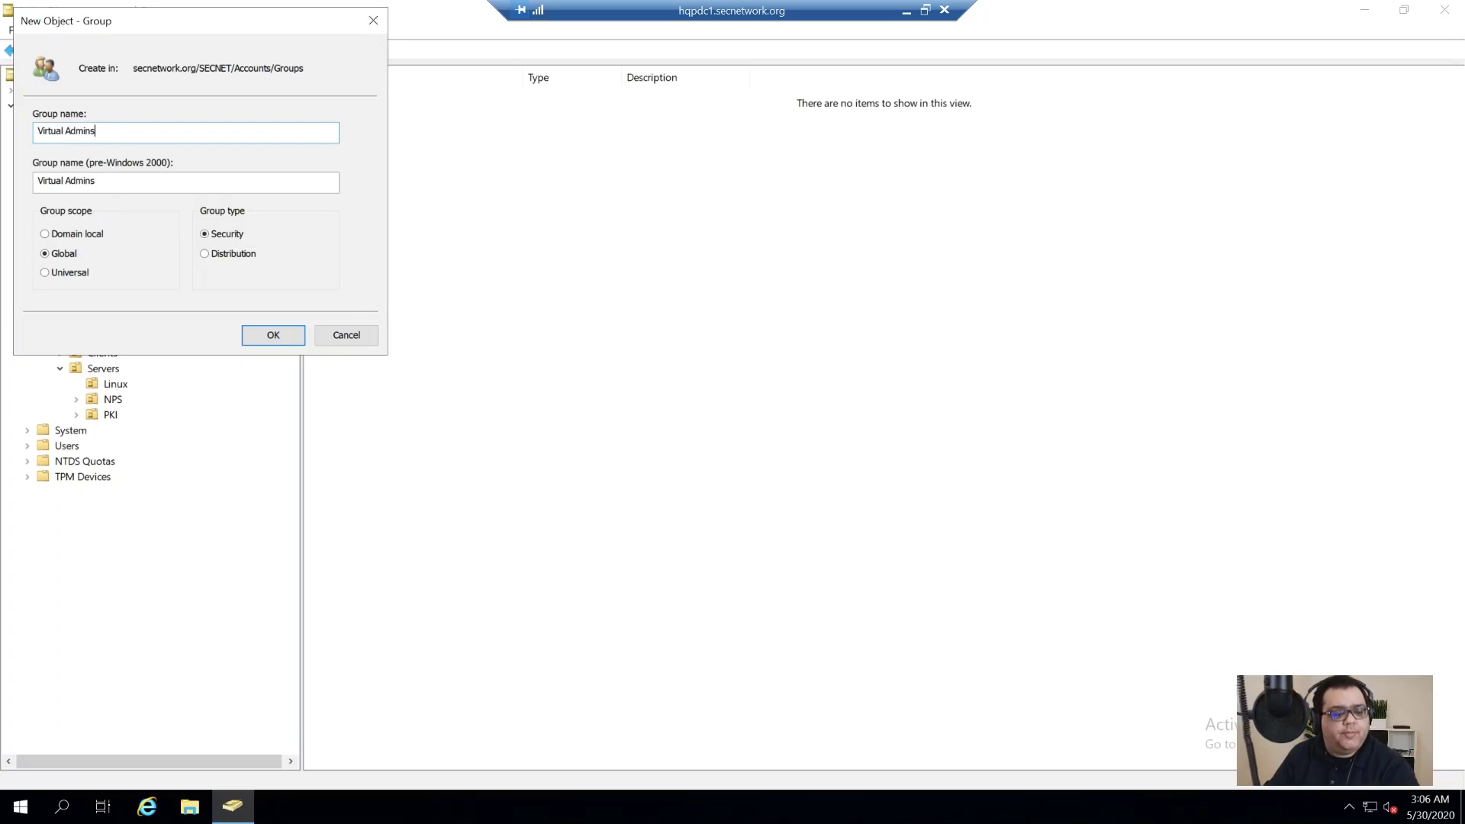
{"action": "left_click", "coordinate": [275, 334]}
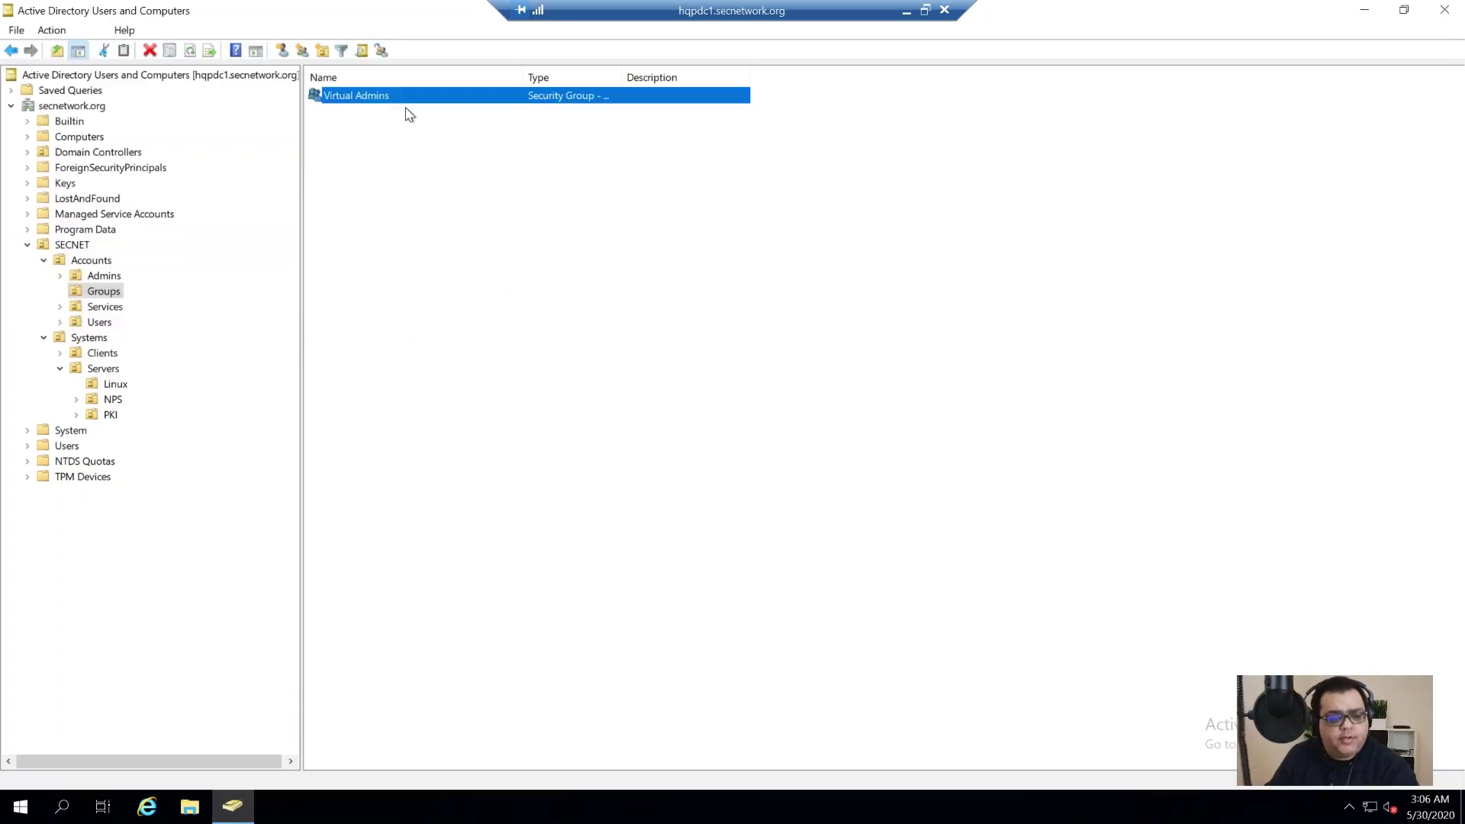
Step: Add the admin user as a member of the Virtual Admins group
{"action": "double_click", "coordinate": [410, 95]}
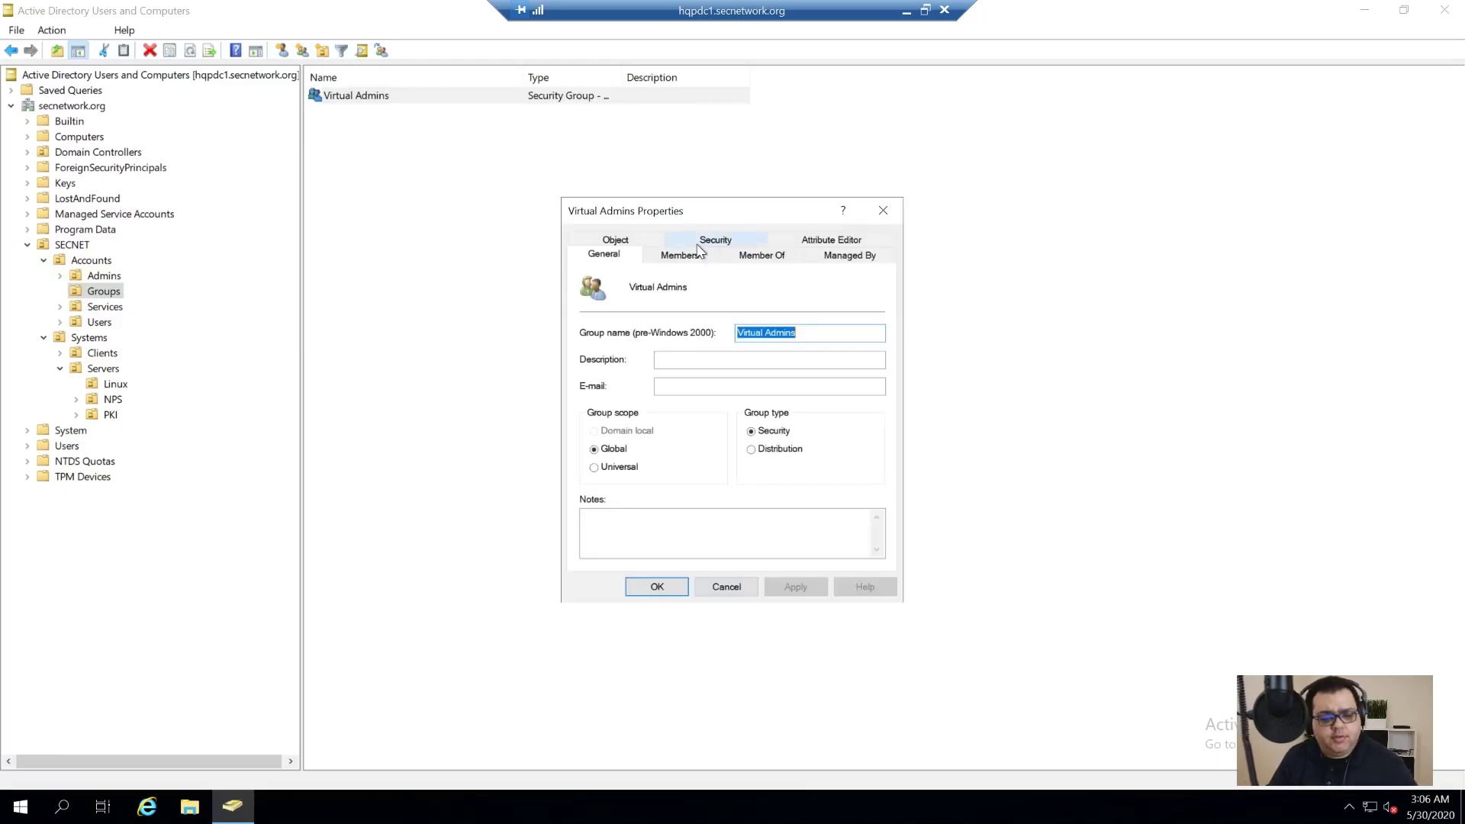
{"action": "left_click", "coordinate": [669, 253]}
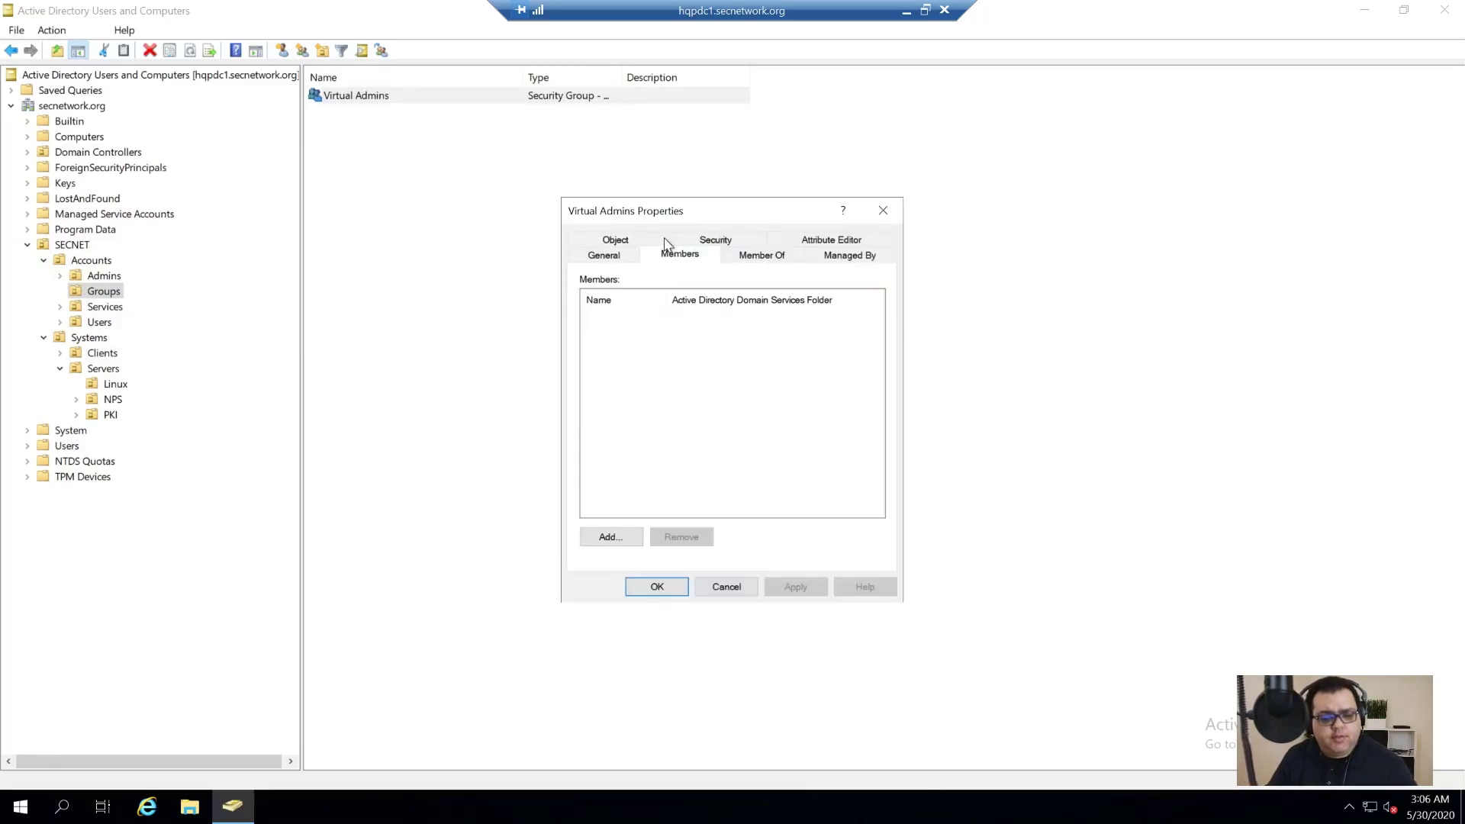
{"action": "left_click", "coordinate": [618, 542]}
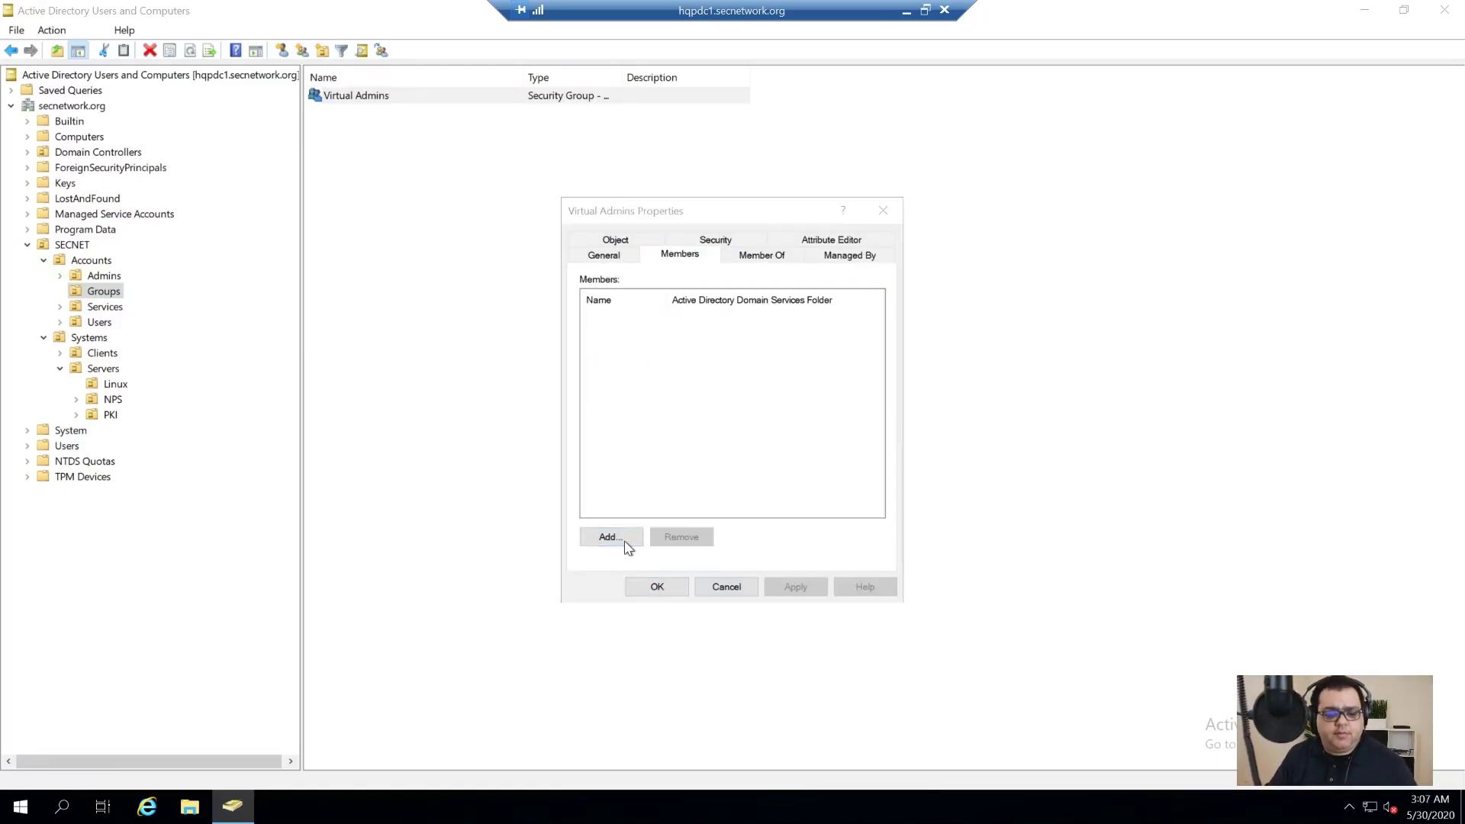
{"action": "type", "text": "yates"}
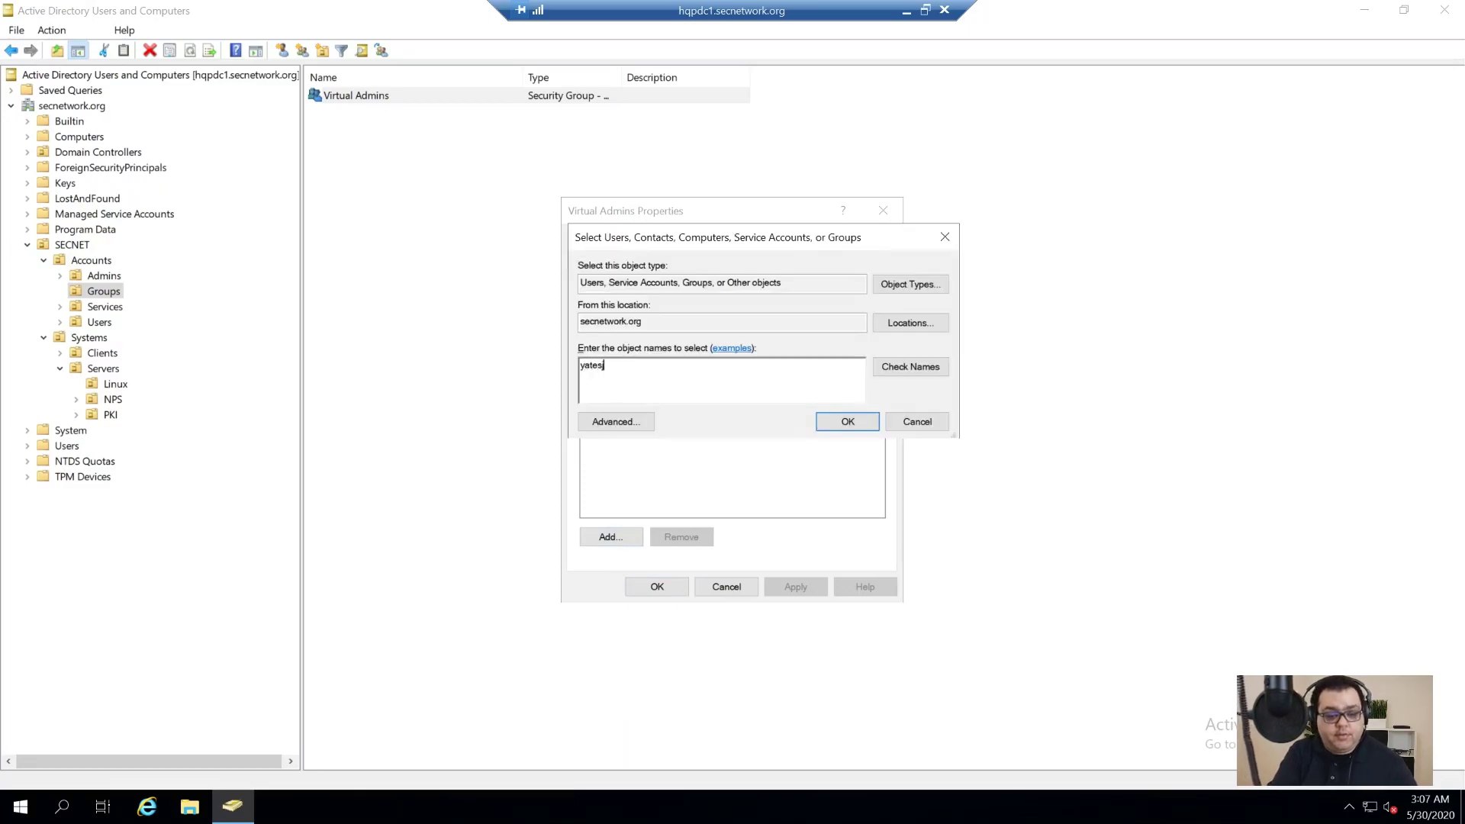
{"action": "type", "text": "j"}
{"action": "key", "text": "Return"}
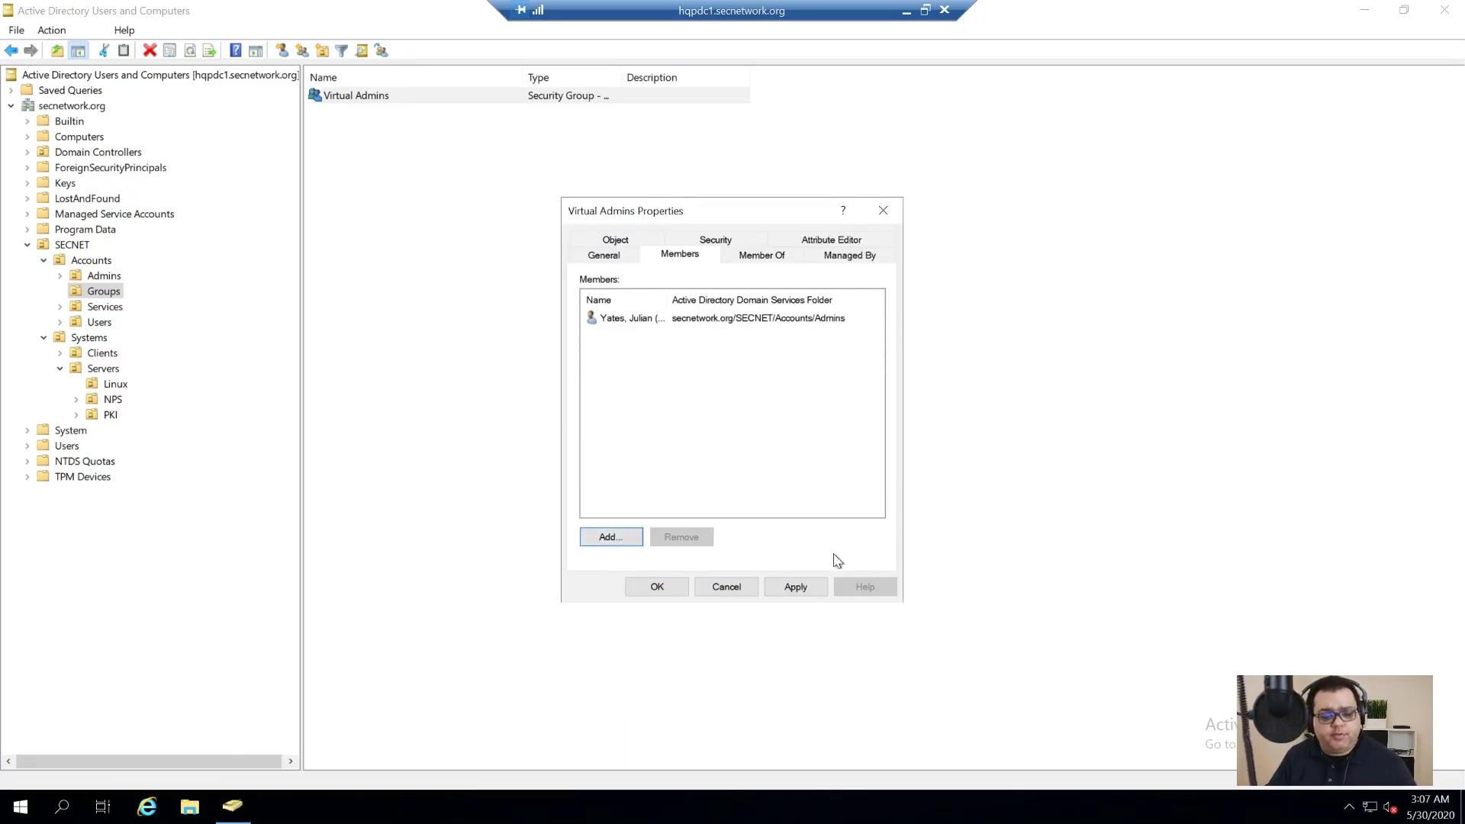
{"action": "left_click", "coordinate": [655, 588]}
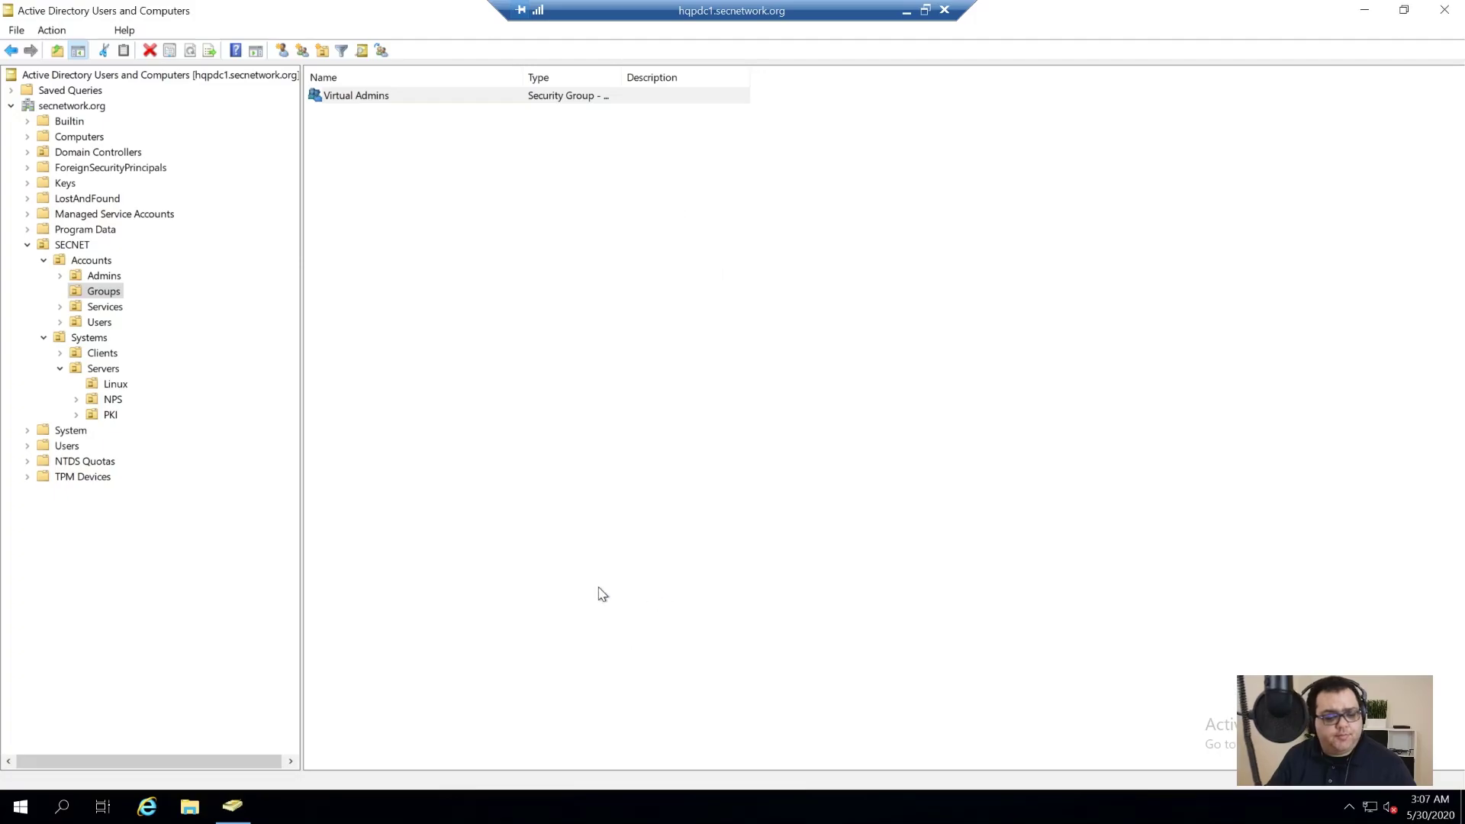
Step: Add Virtual Admins from secnetwork.org as a member of the SSO Administrators group
{"action": "left_click", "coordinate": [905, 14]}
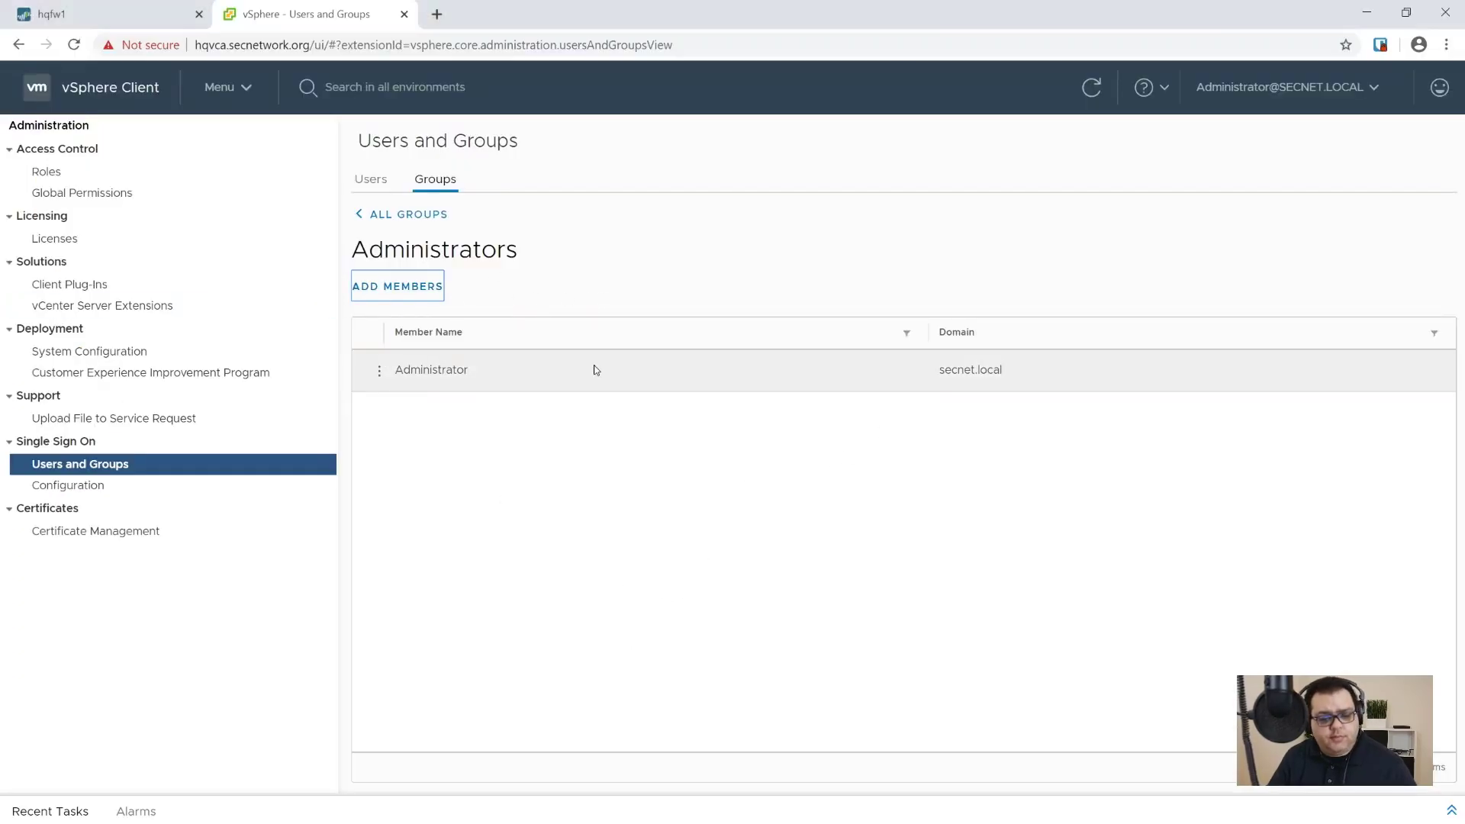
{"action": "left_click", "coordinate": [413, 288]}
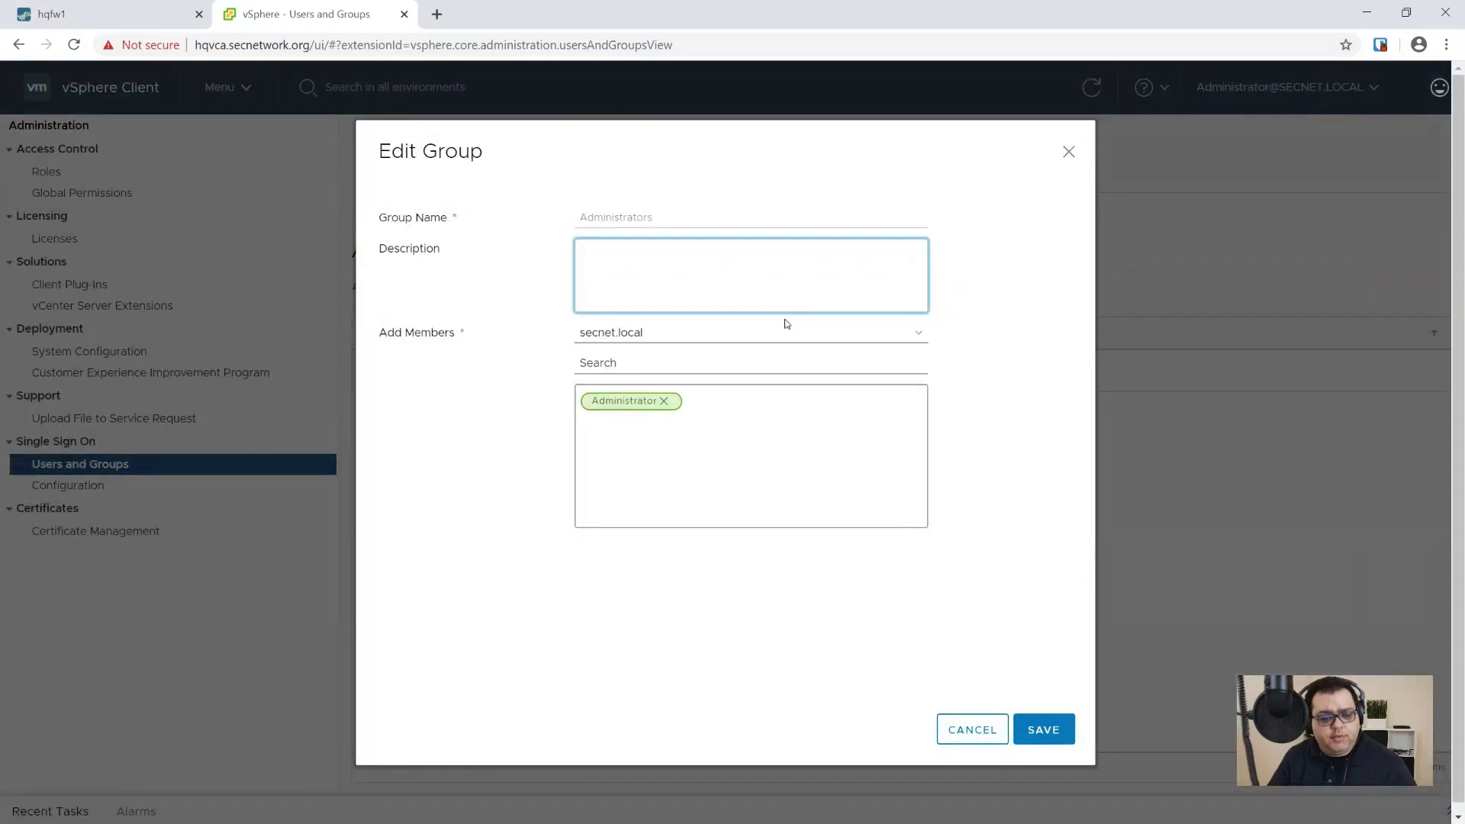
{"action": "left_click", "coordinate": [714, 334]}
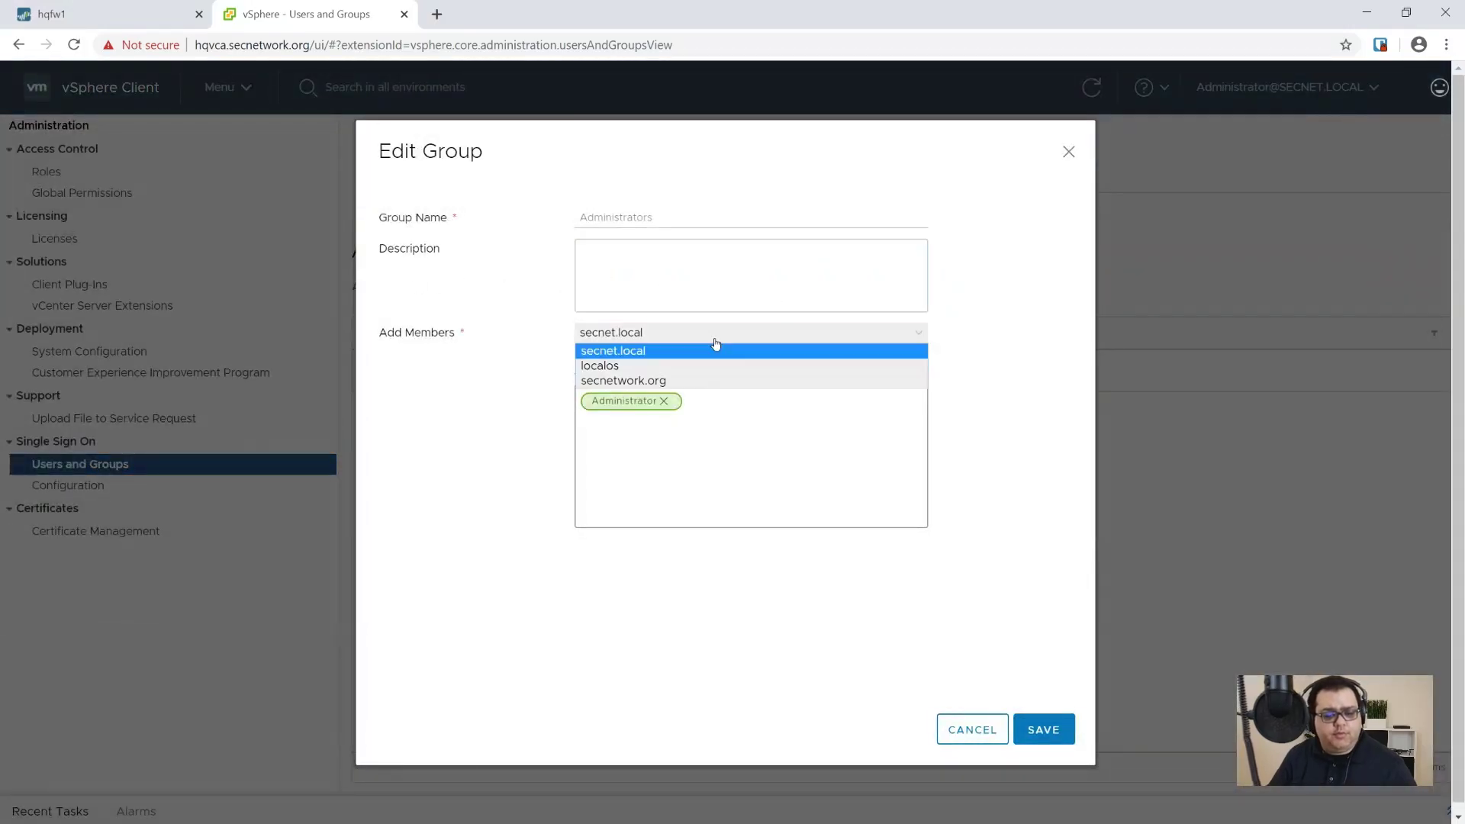
{"action": "left_click", "coordinate": [666, 374]}
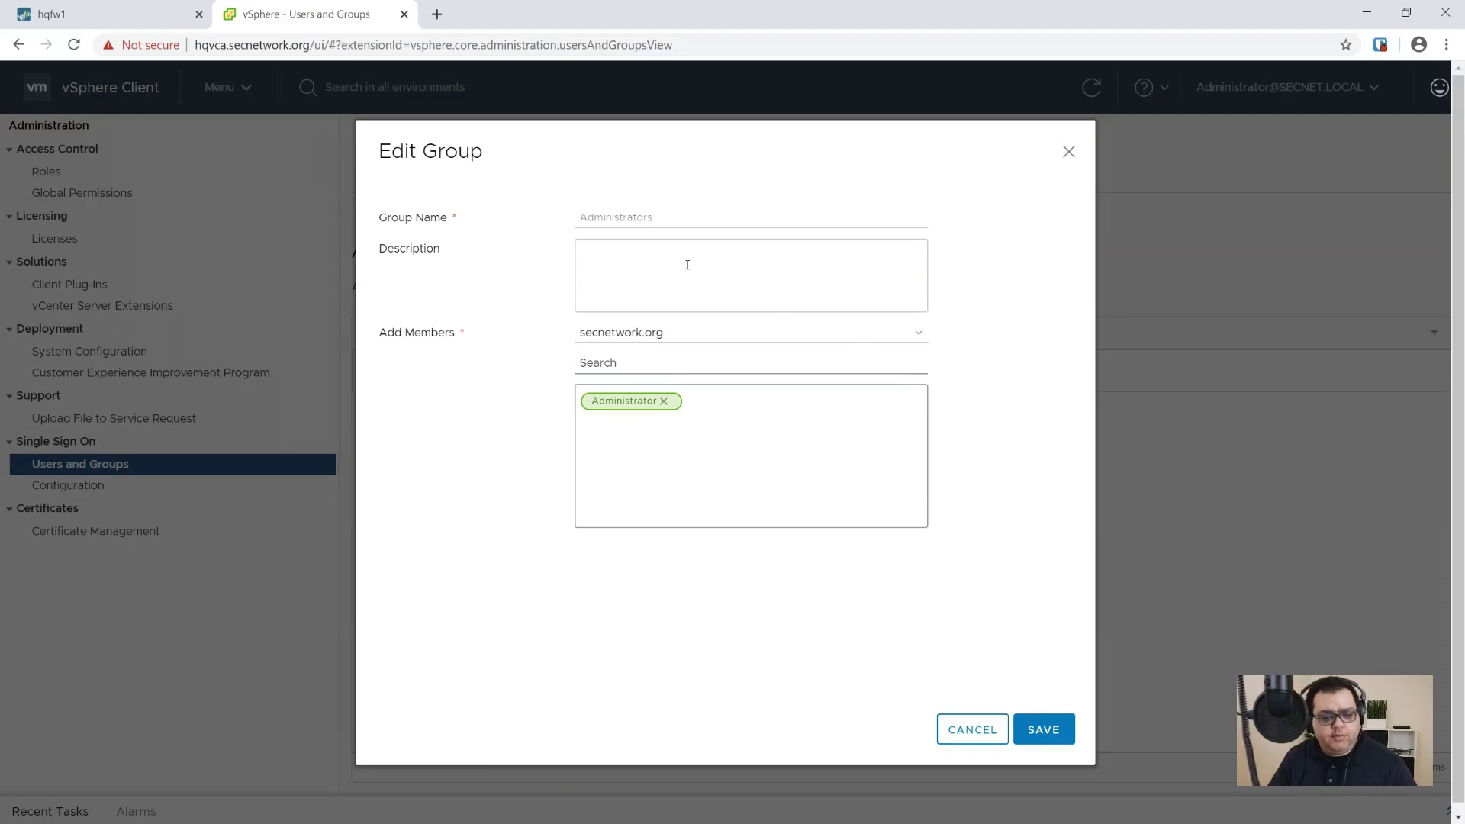
{"action": "left_click", "coordinate": [685, 359]}
{"action": "type", "text": "virtual"}
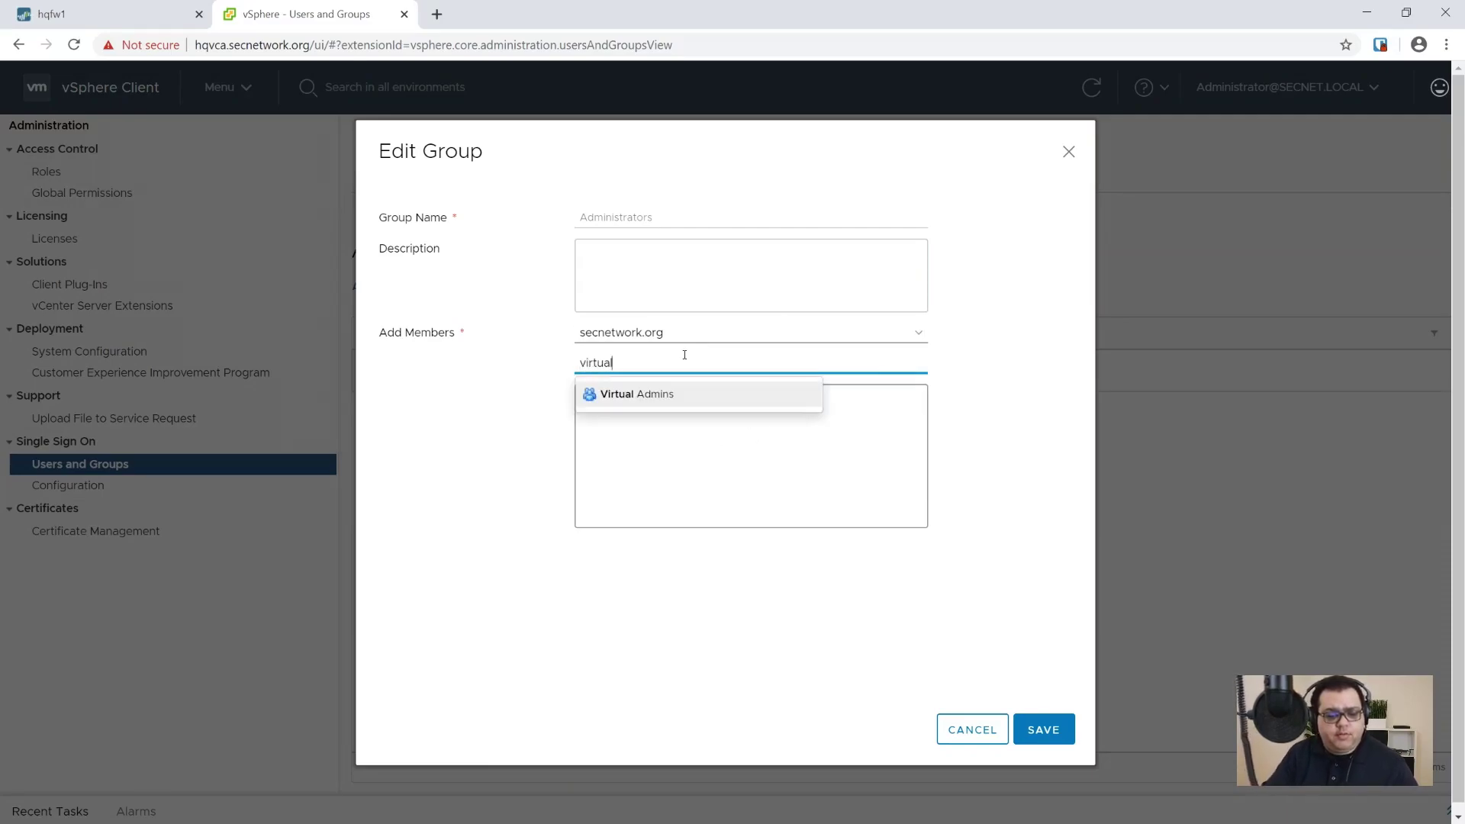
{"action": "left_click", "coordinate": [654, 395]}
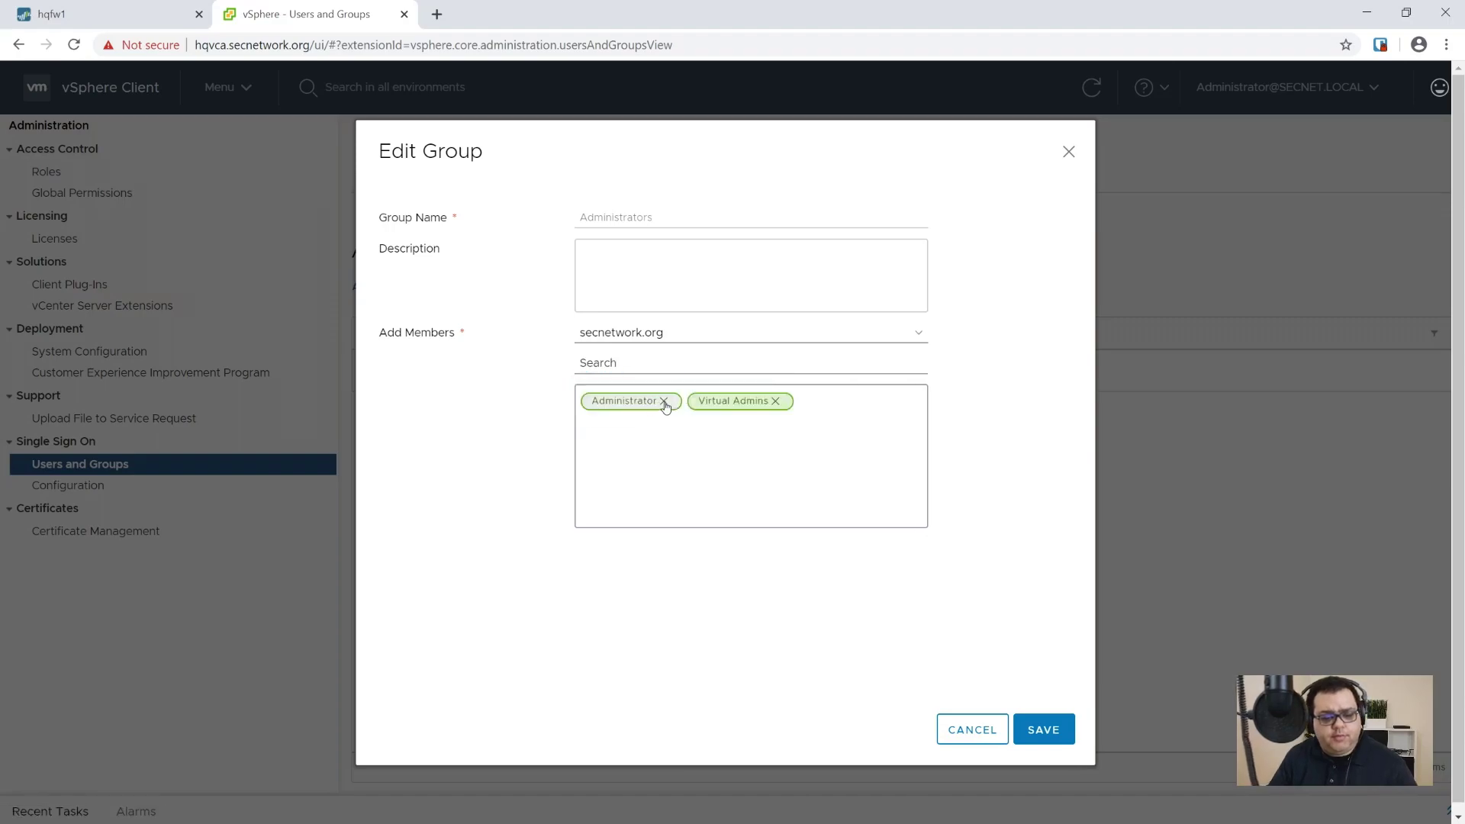
{"action": "left_click", "coordinate": [666, 402]}
{"action": "left_click", "coordinate": [1041, 731]}
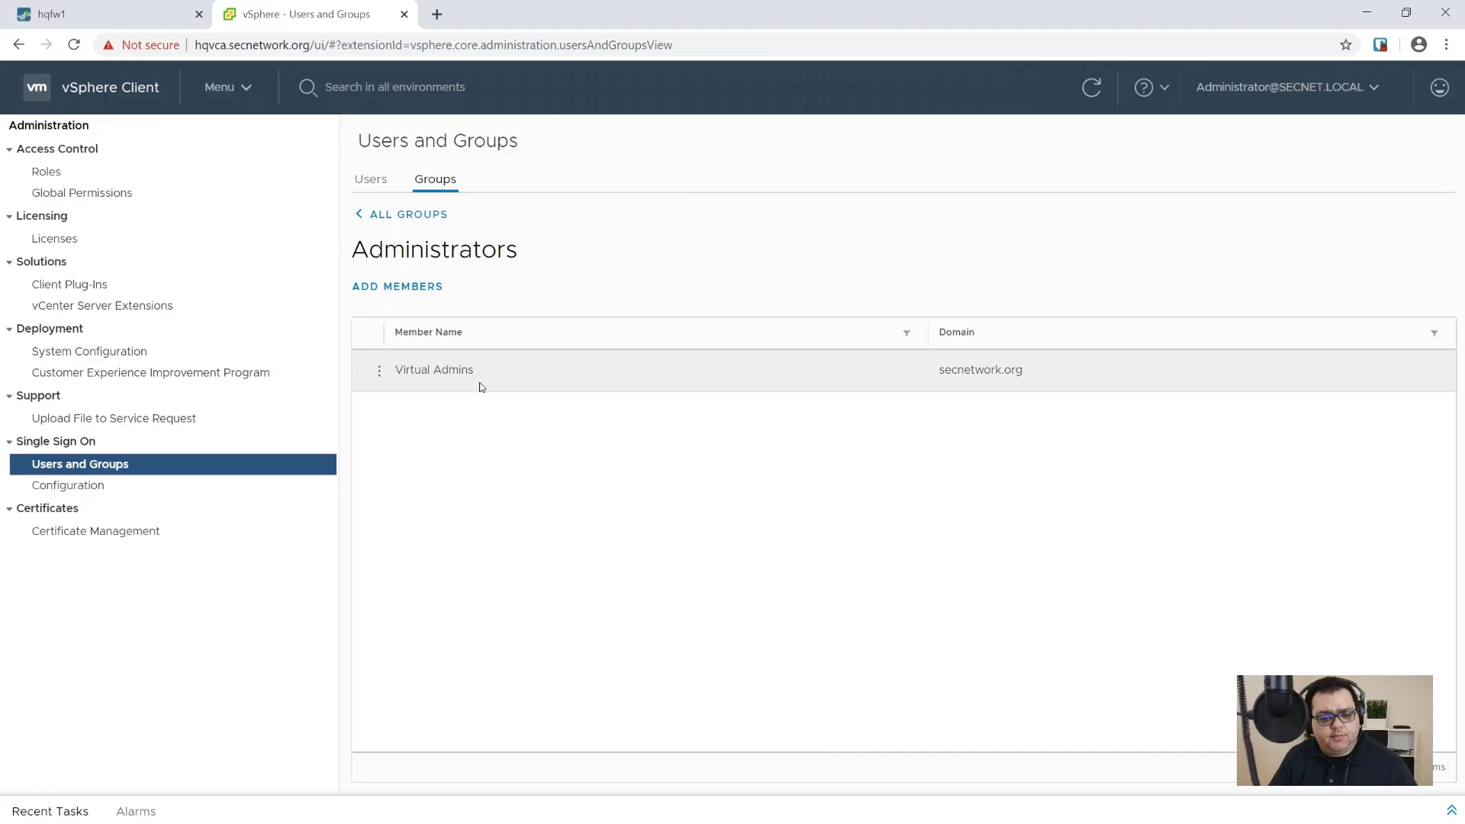
Step: Try re-adding the secnet.local Administrator and dismiss the already-a-member error
{"action": "left_click", "coordinate": [420, 286]}
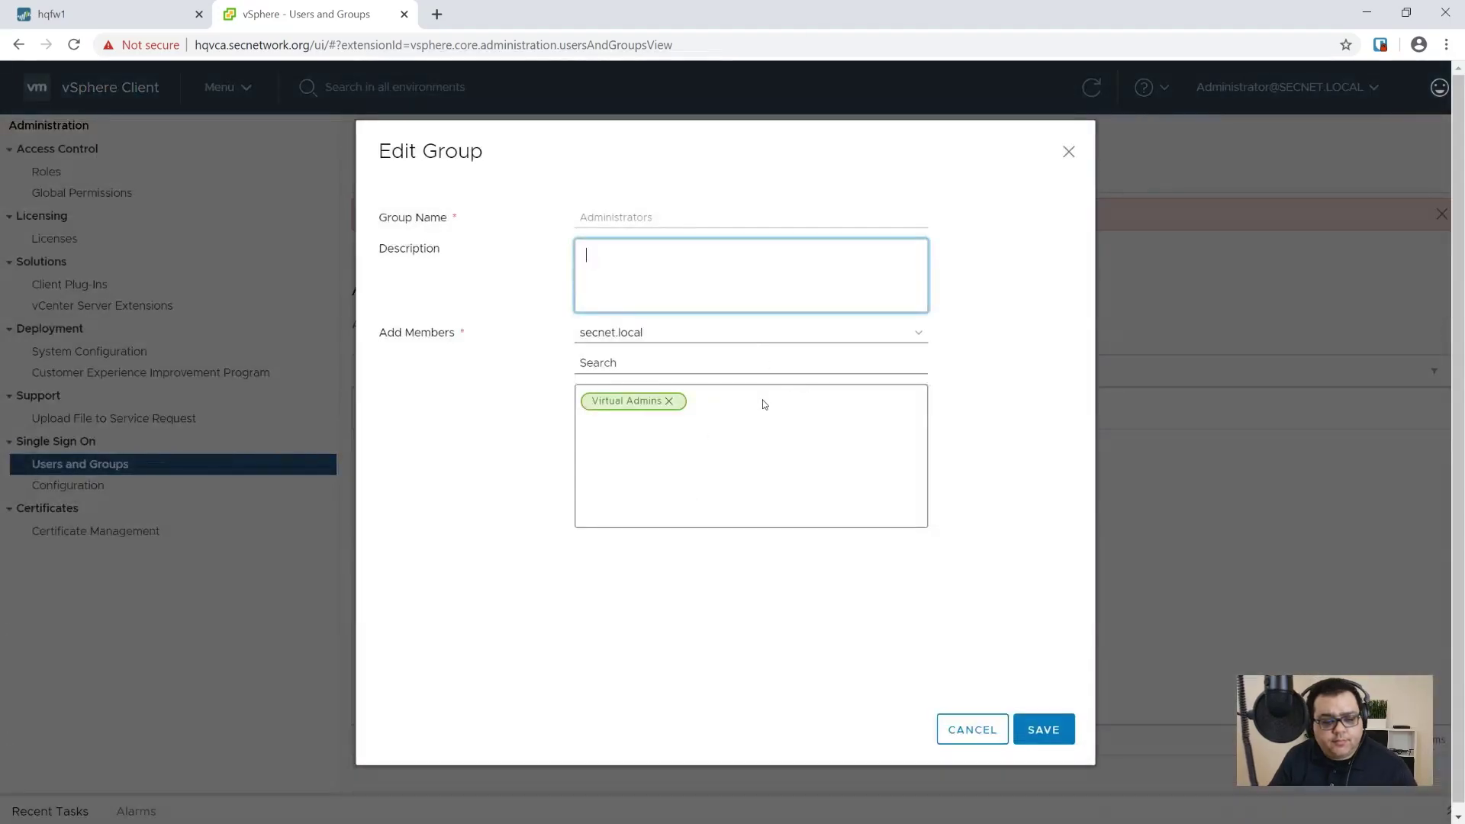
{"action": "left_click", "coordinate": [754, 363]}
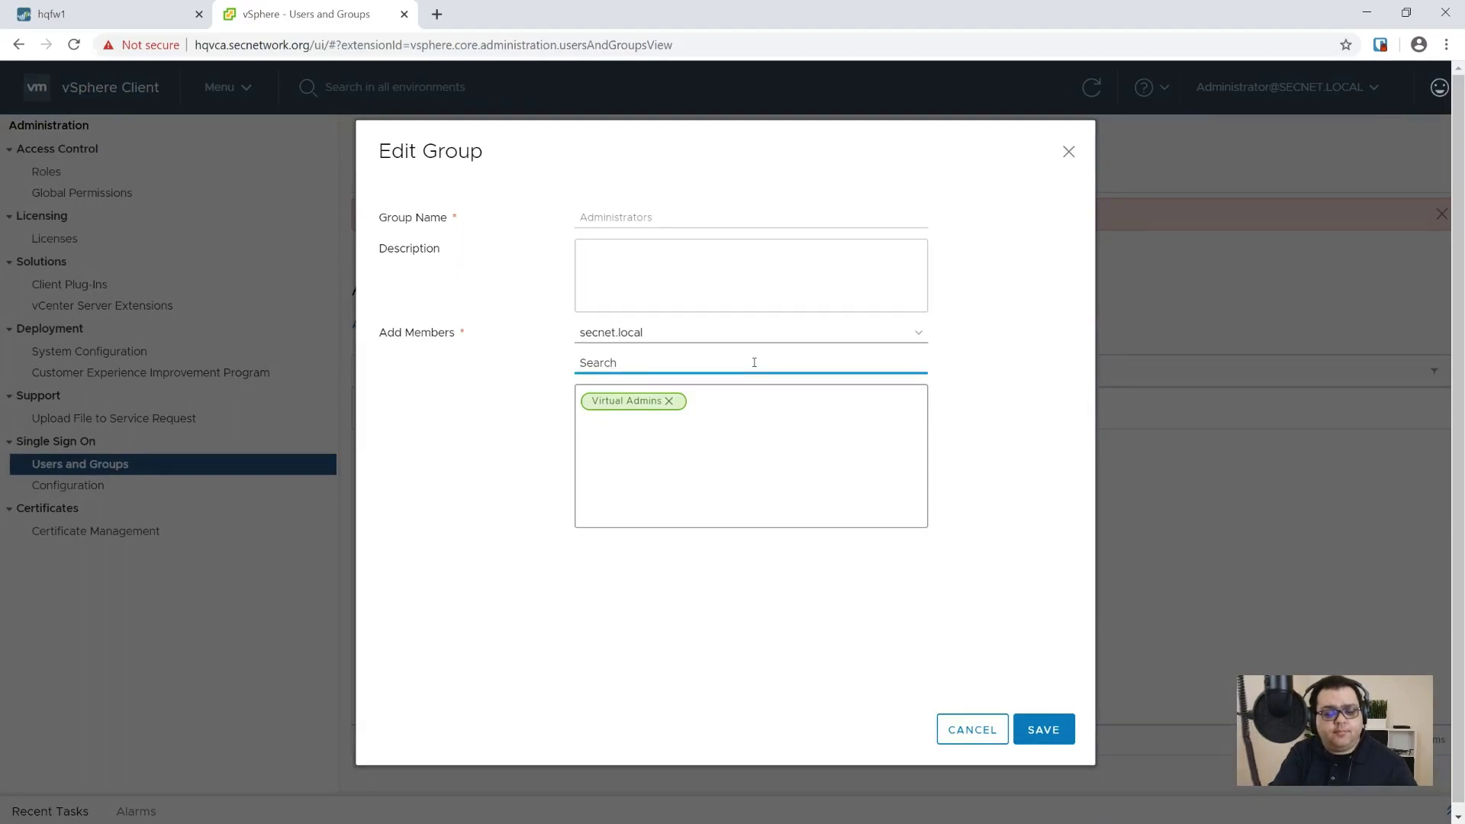
{"action": "type", "text": "admin"}
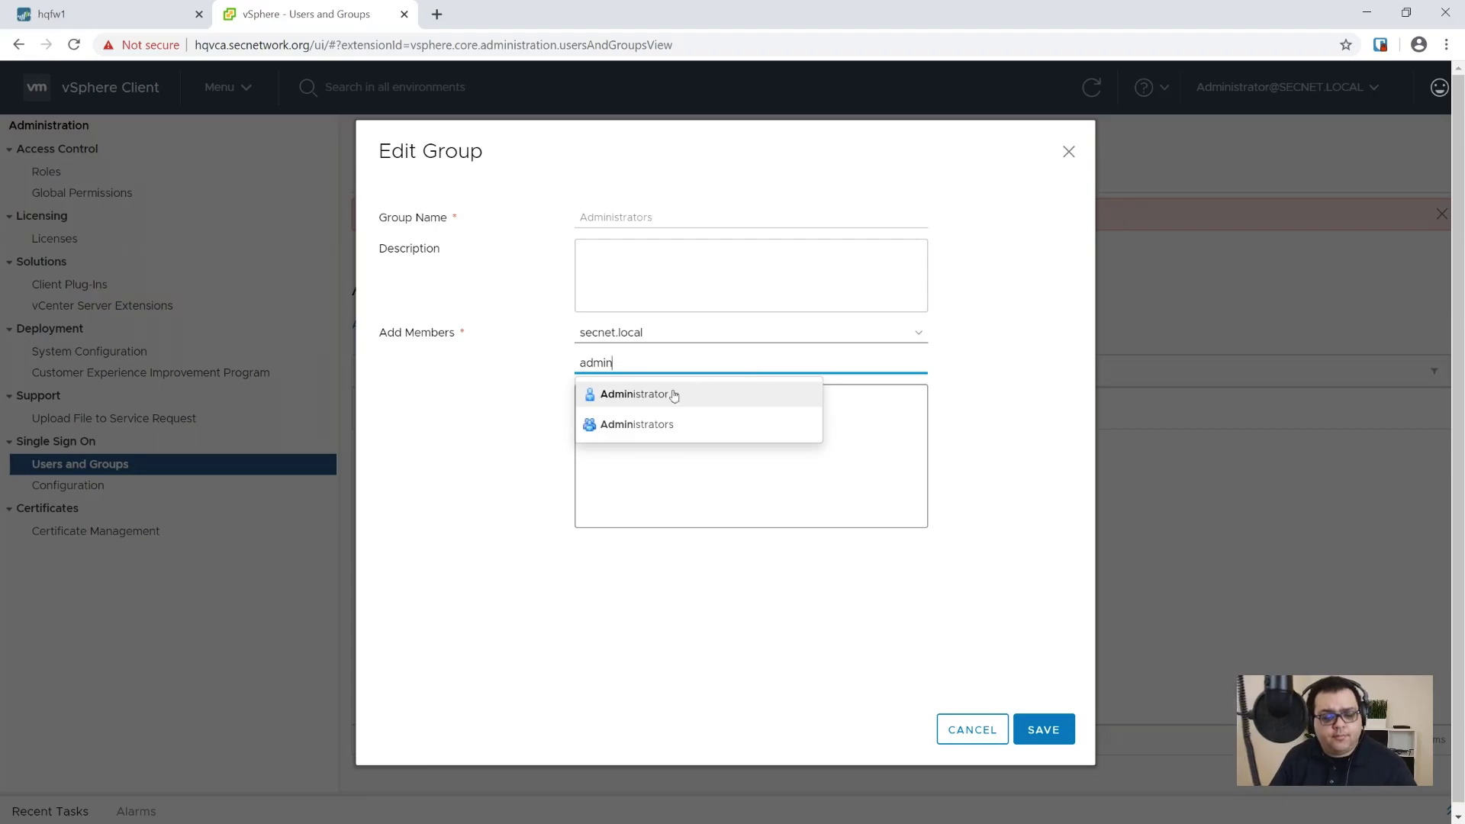
{"action": "left_click", "coordinate": [678, 394]}
{"action": "left_click", "coordinate": [1042, 730]}
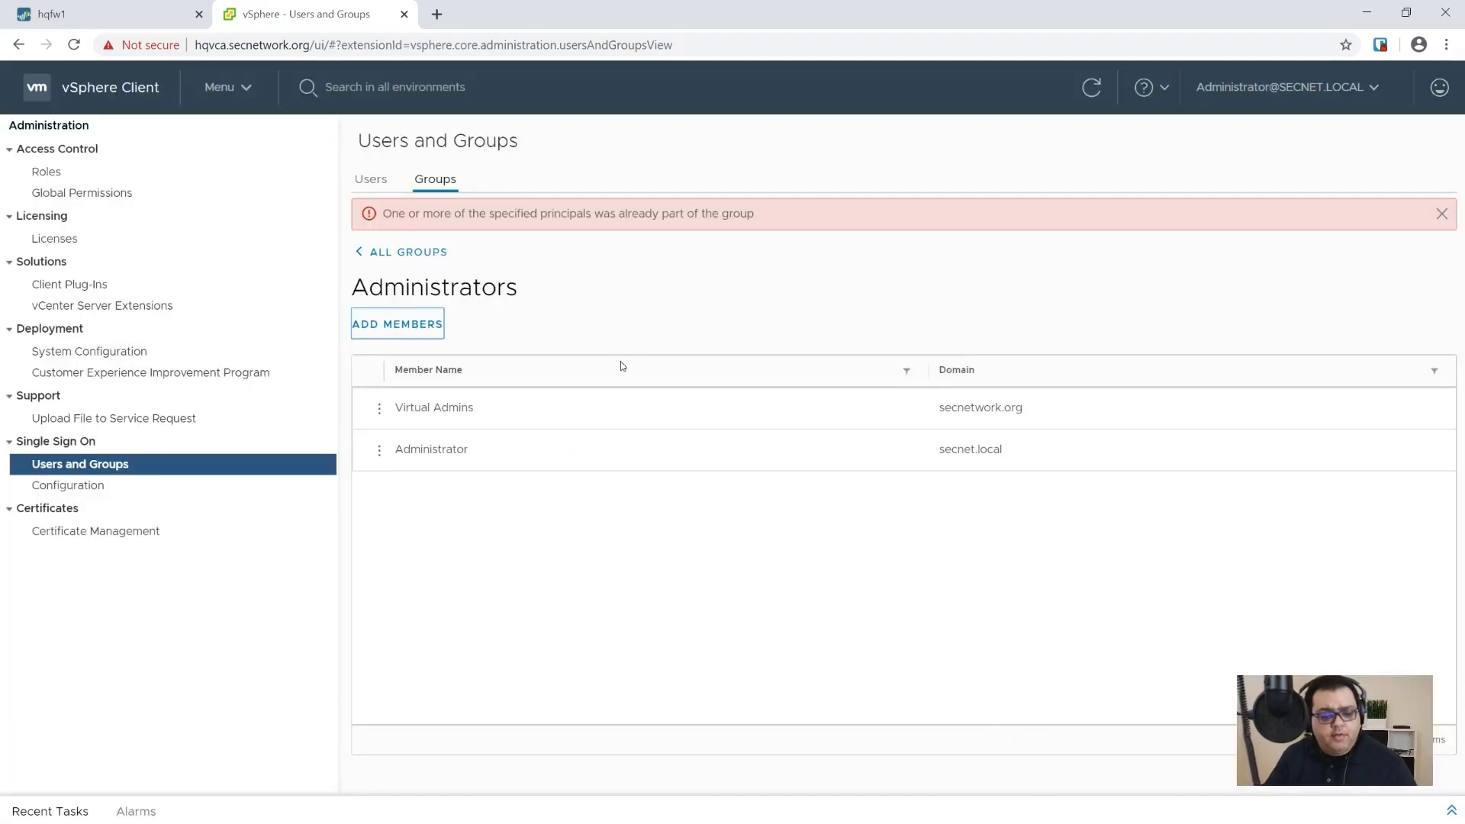
{"action": "left_click", "coordinate": [1442, 215]}
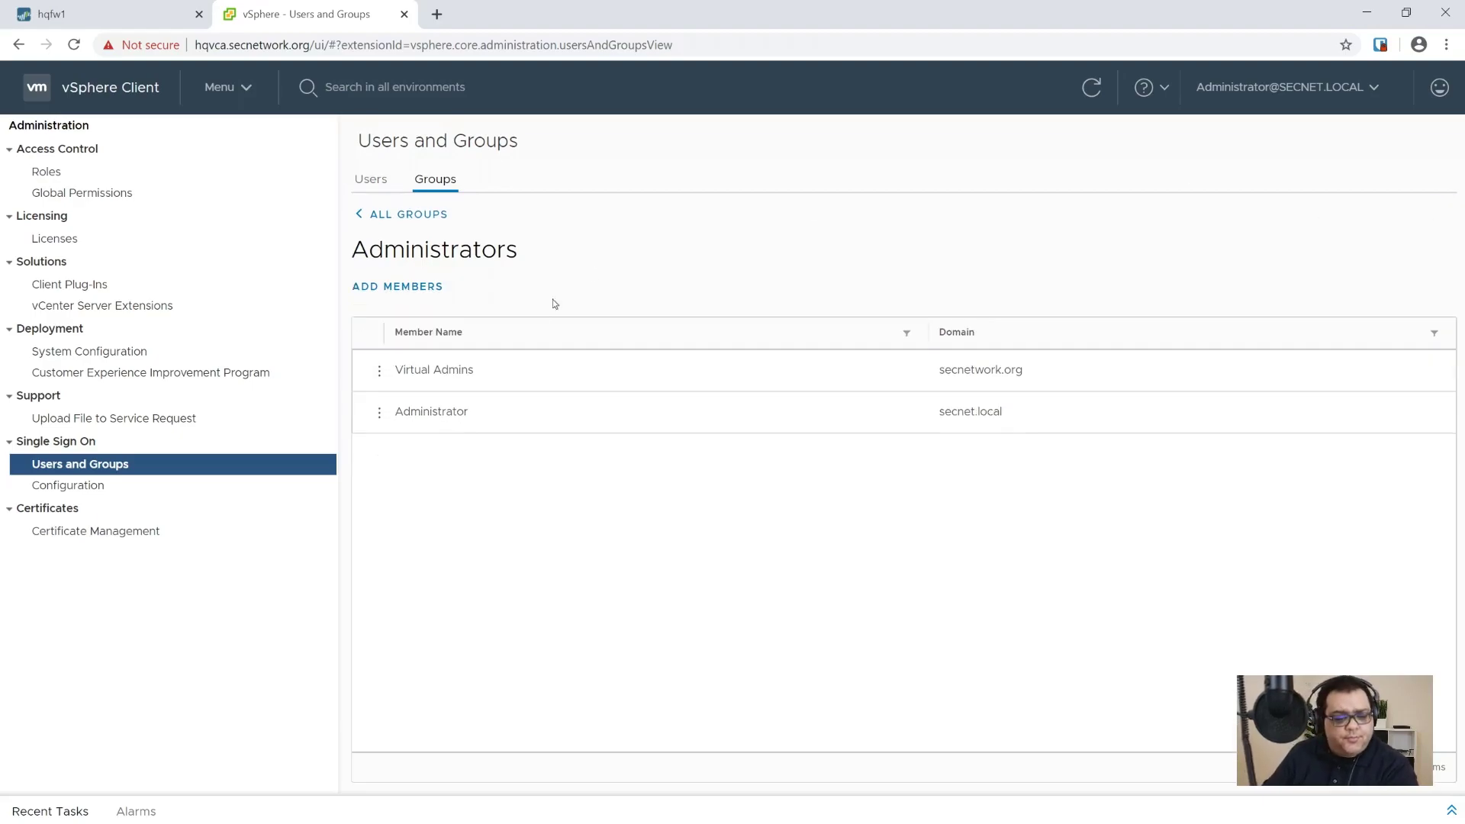
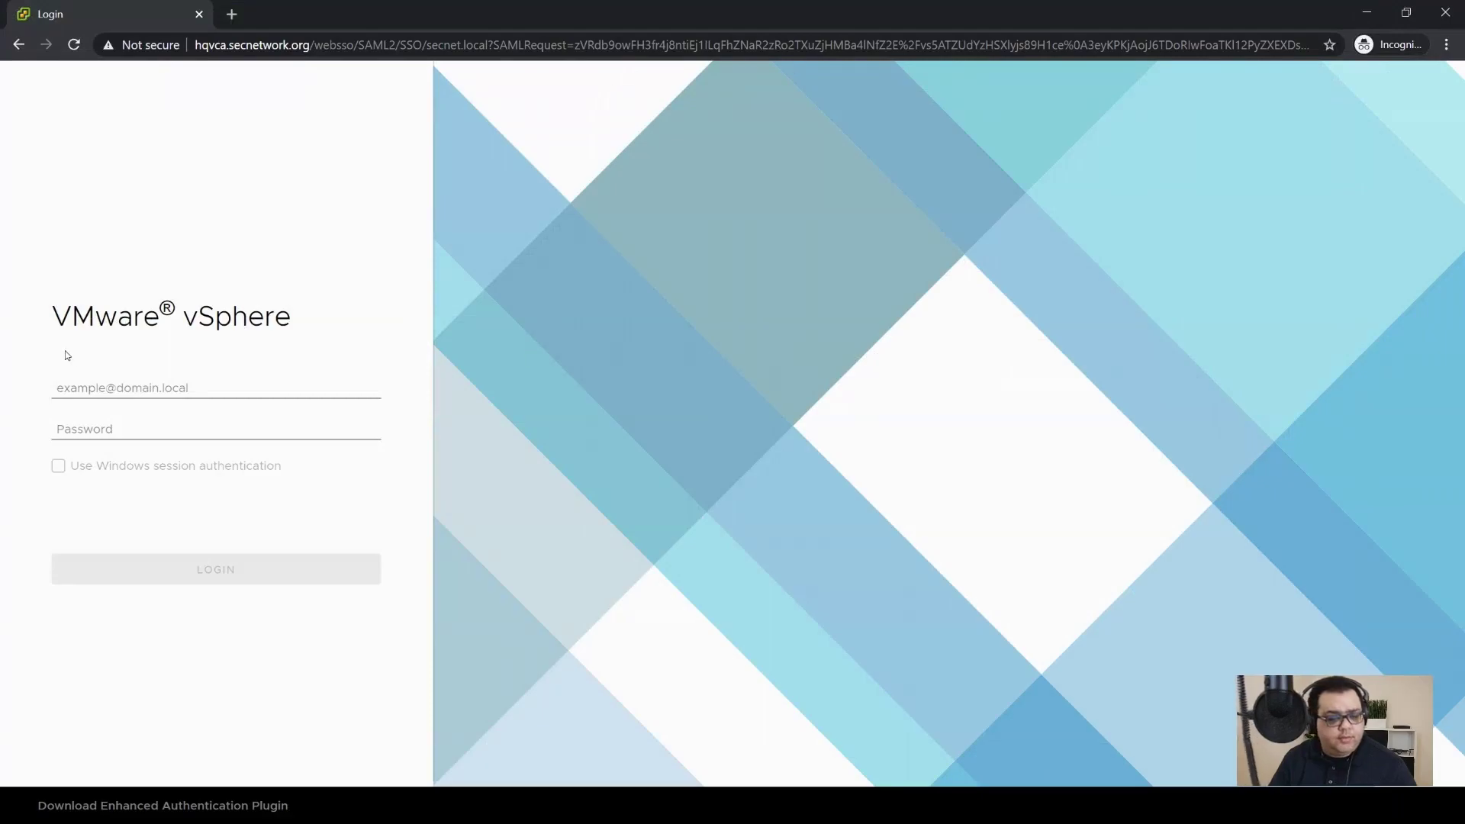
Step: Sign in to vCenter with the admin account's username and password
{"action": "left_click", "coordinate": [99, 382]}
{"action": "key", "text": "Tab"}
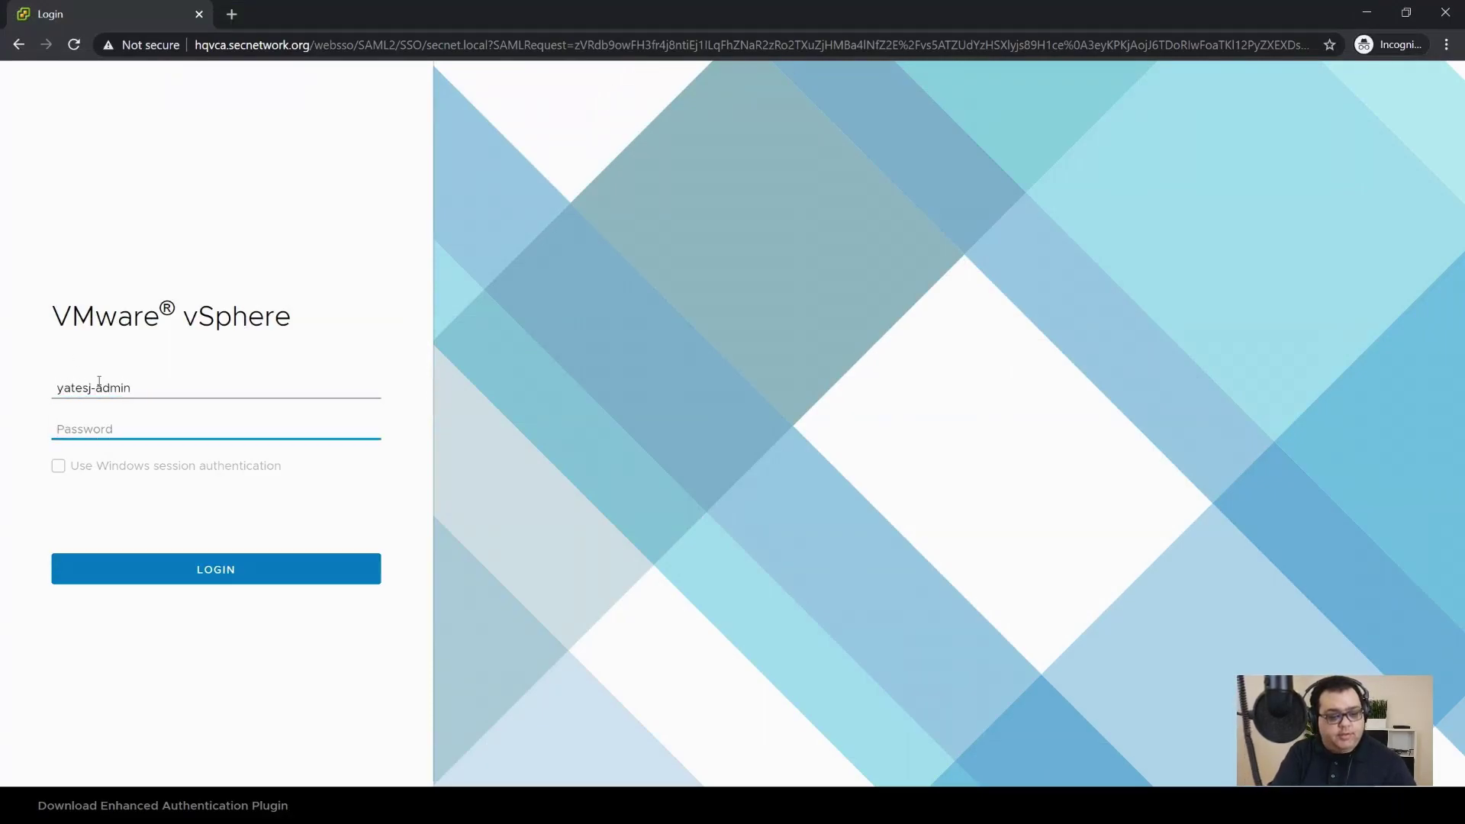
{"action": "type", "text": "***"}
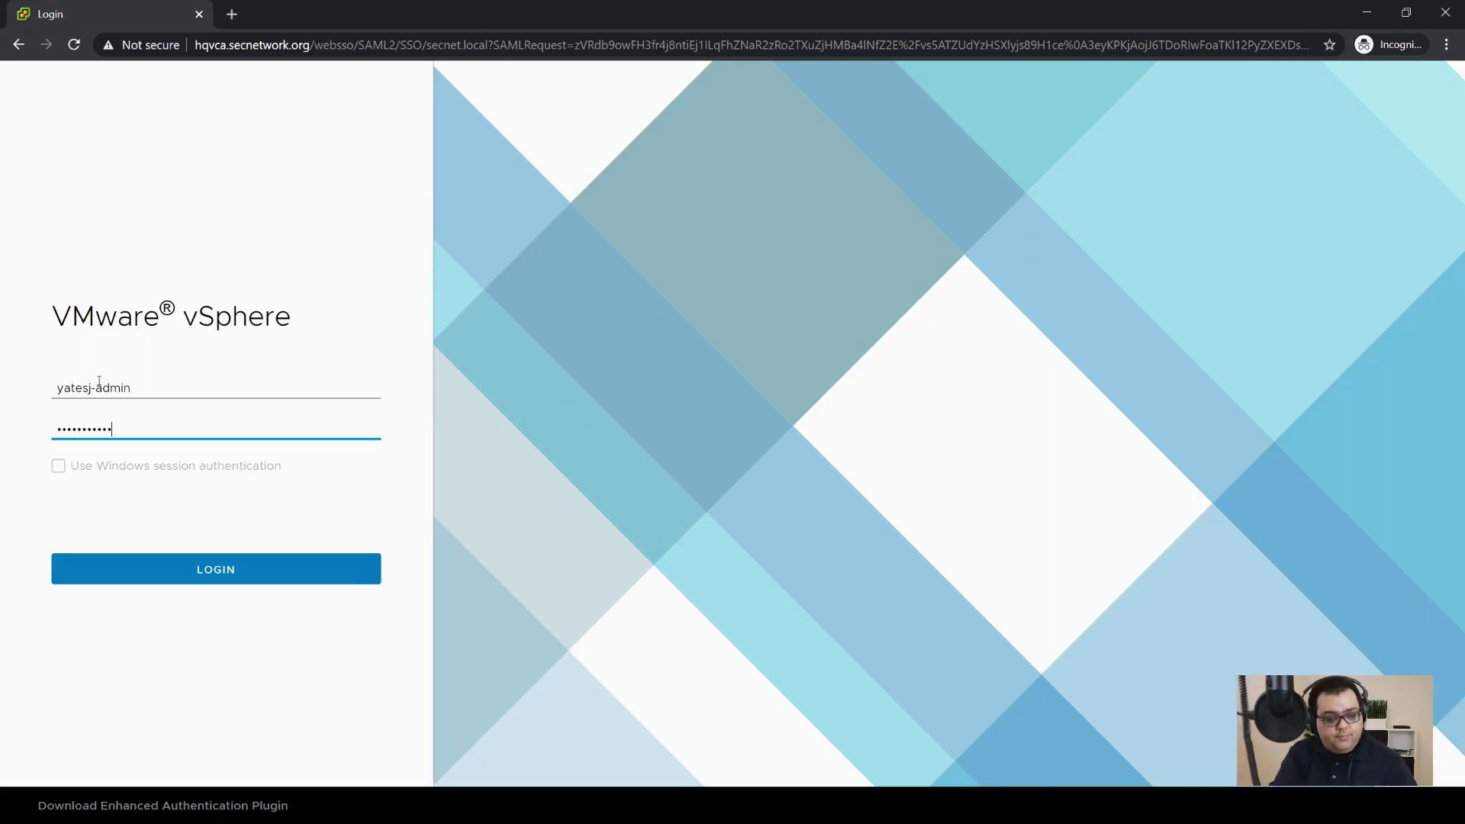
{"action": "type", "text": "***********"}
{"action": "key", "text": "Return"}
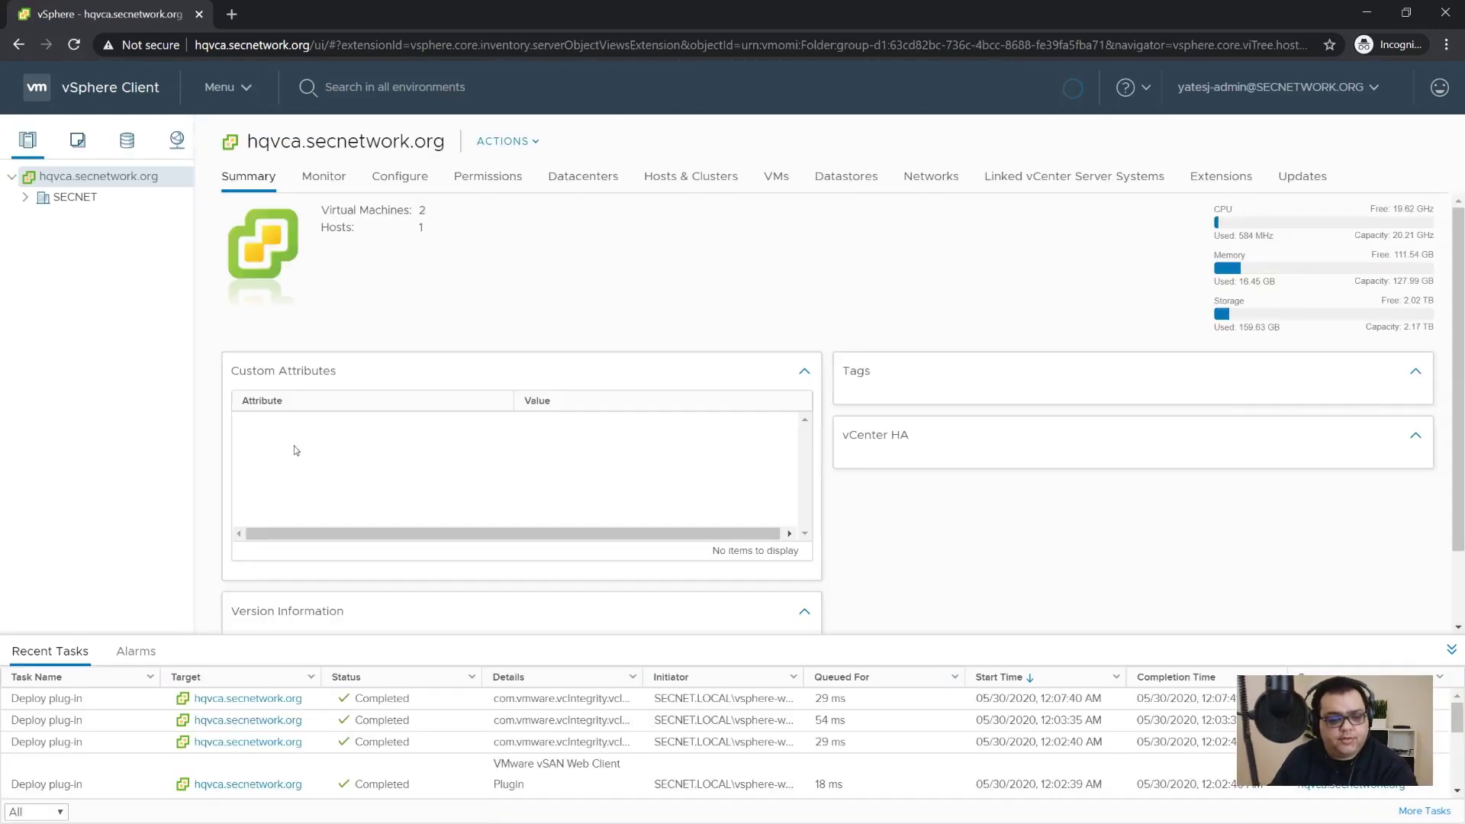
Step: Expand SECNET and its host to list HQPDC1, HQVCA and the Windows Server VM under VMs and Templates
{"action": "left_click", "coordinate": [26, 197]}
{"action": "left_click", "coordinate": [38, 219]}
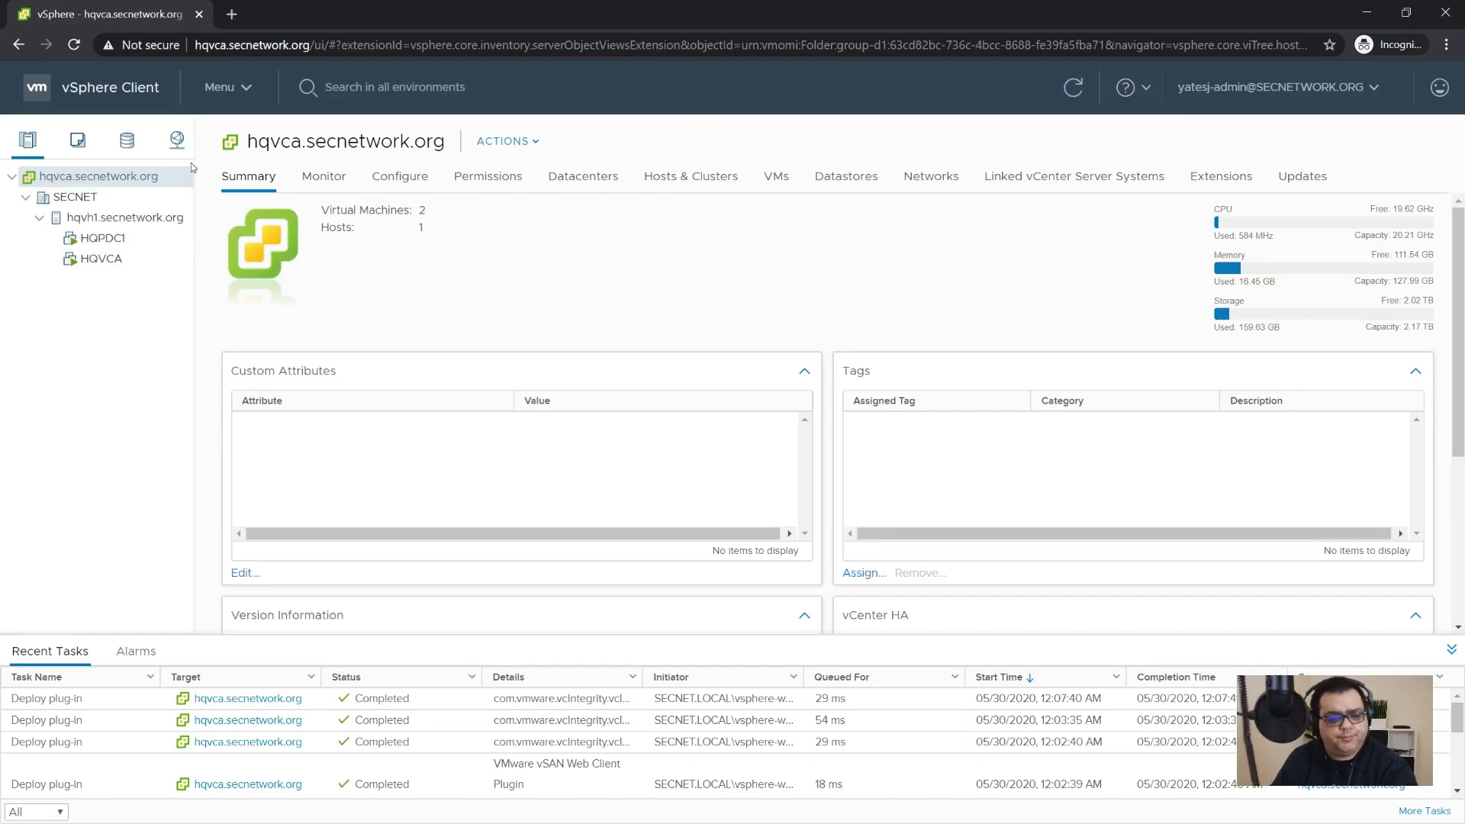
{"action": "left_click", "coordinate": [77, 142]}
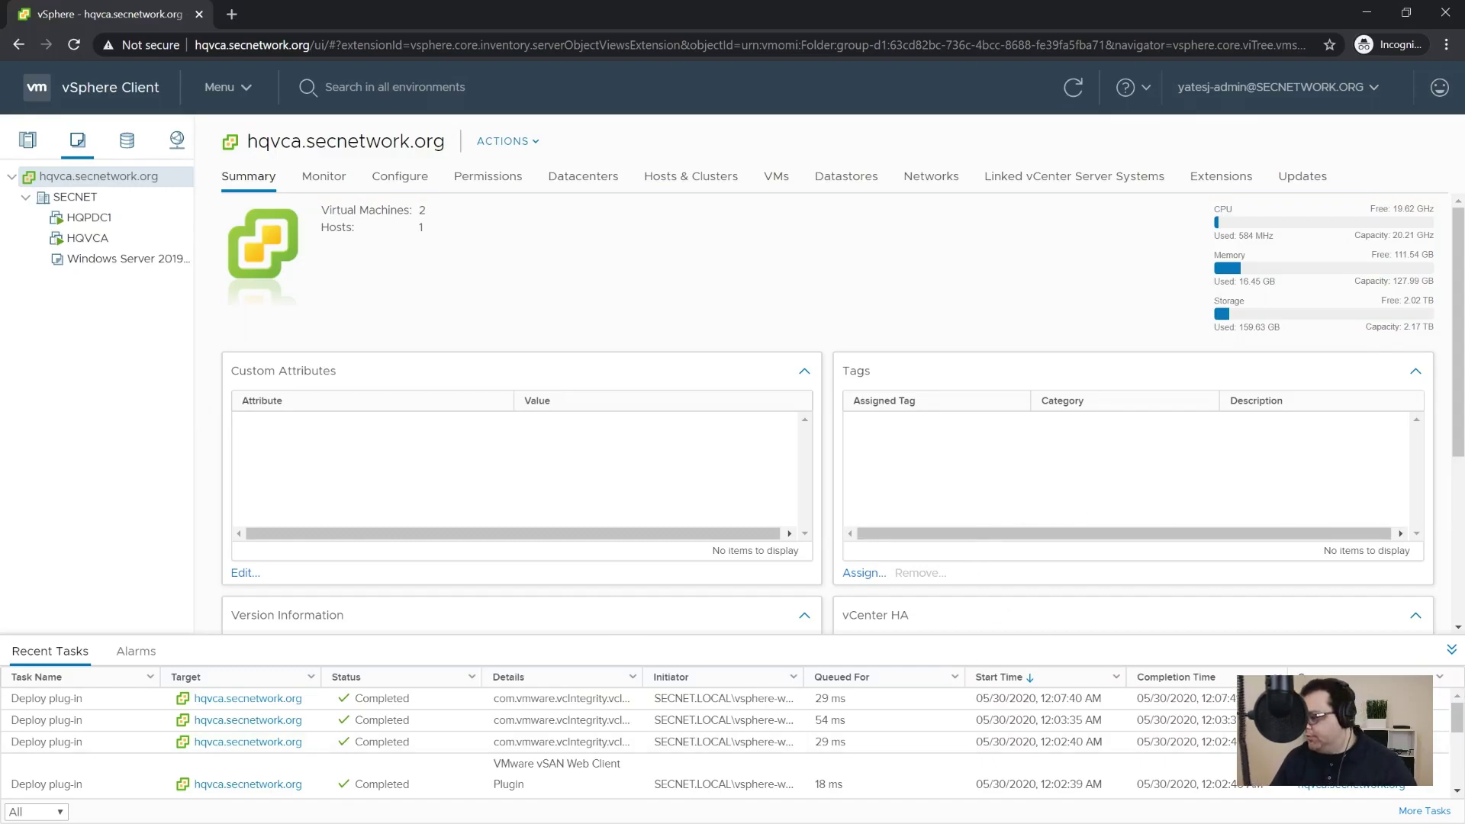
{"action": "key", "text": "alt+Tab"}
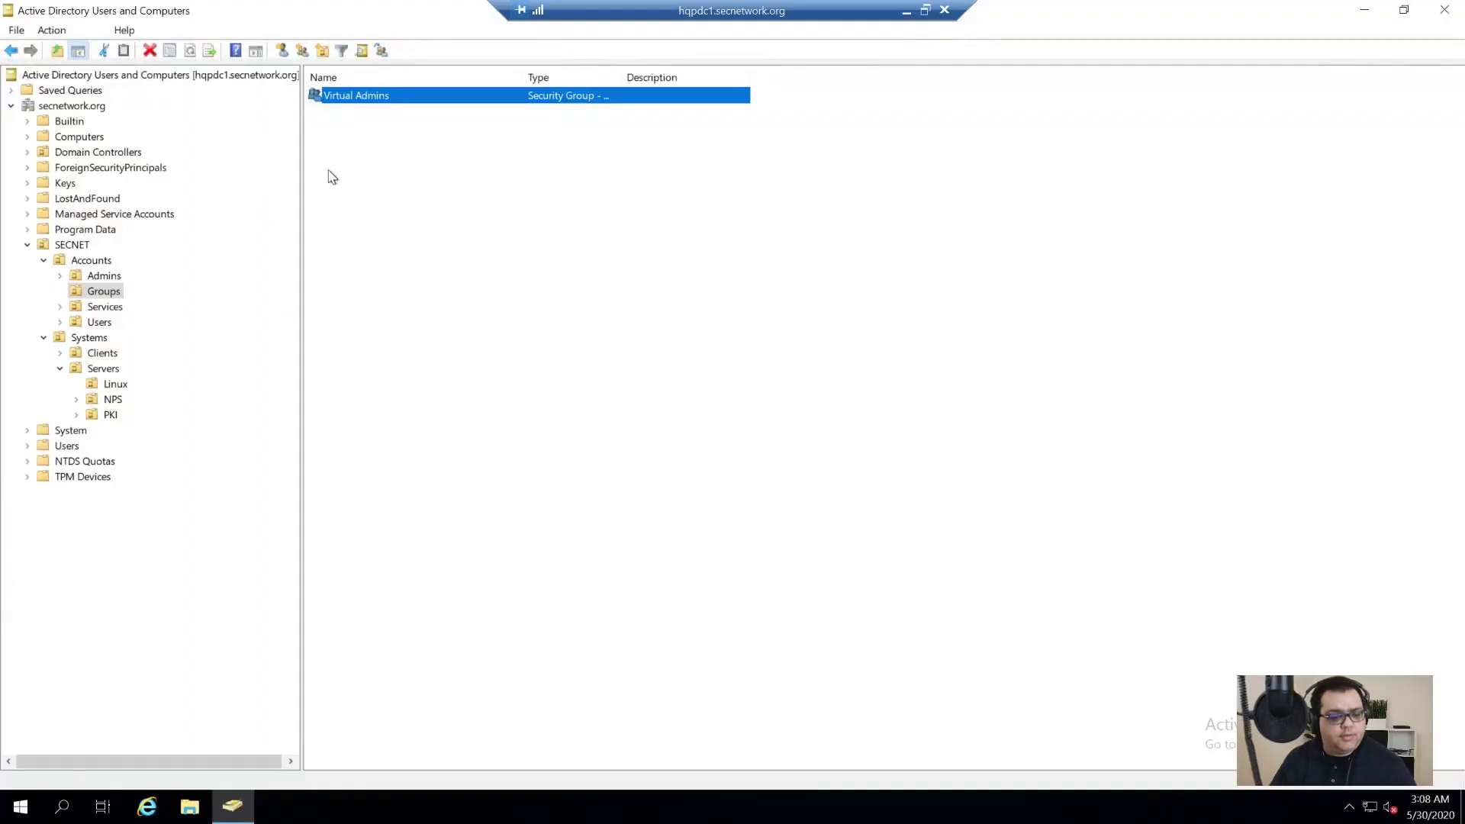
Step: Start a new user svc-autojoin in Services, reusing the full name as the logon name
{"action": "left_click", "coordinate": [103, 306]}
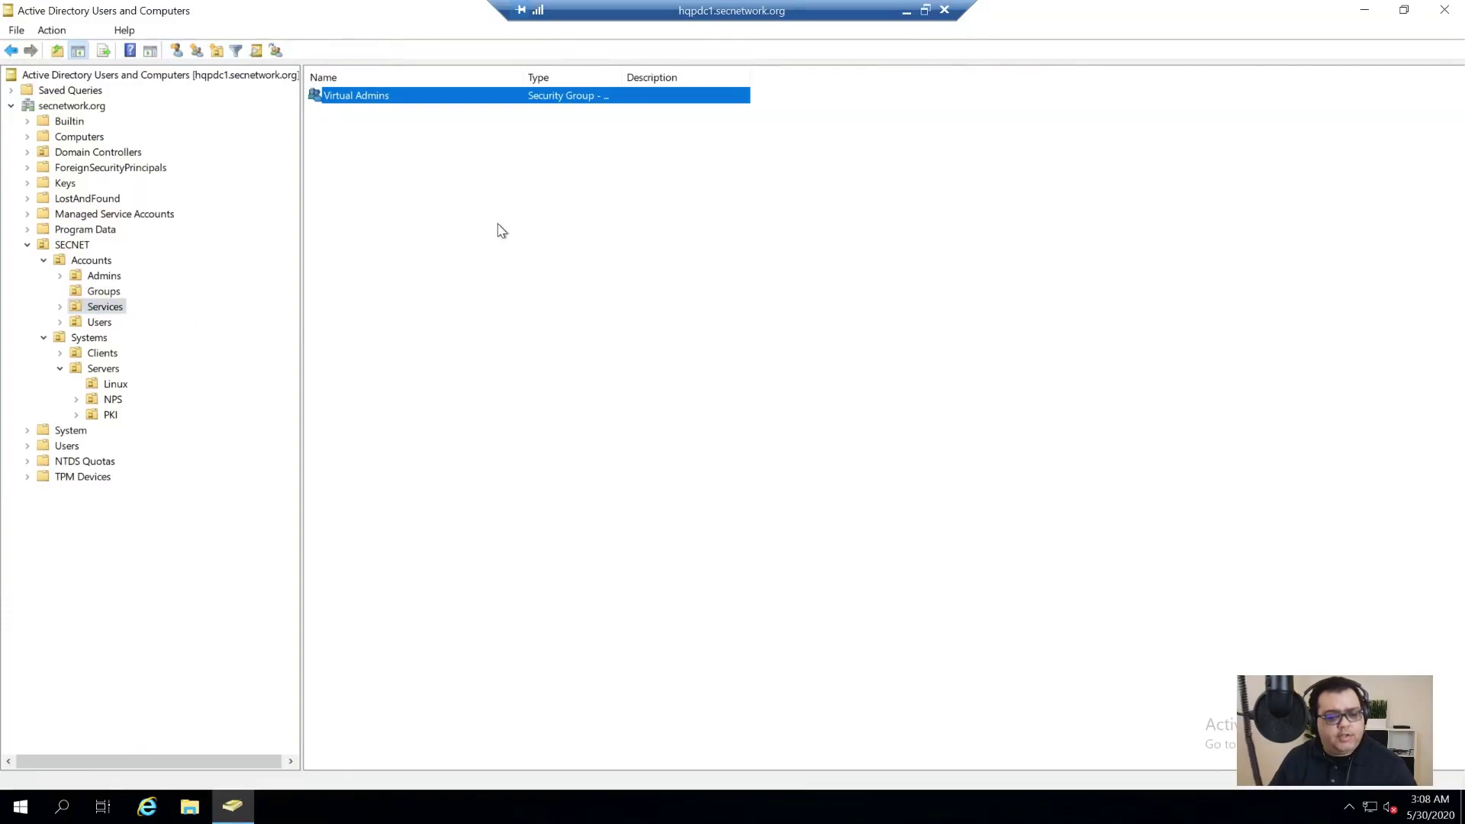
{"action": "right_click", "coordinate": [431, 229]}
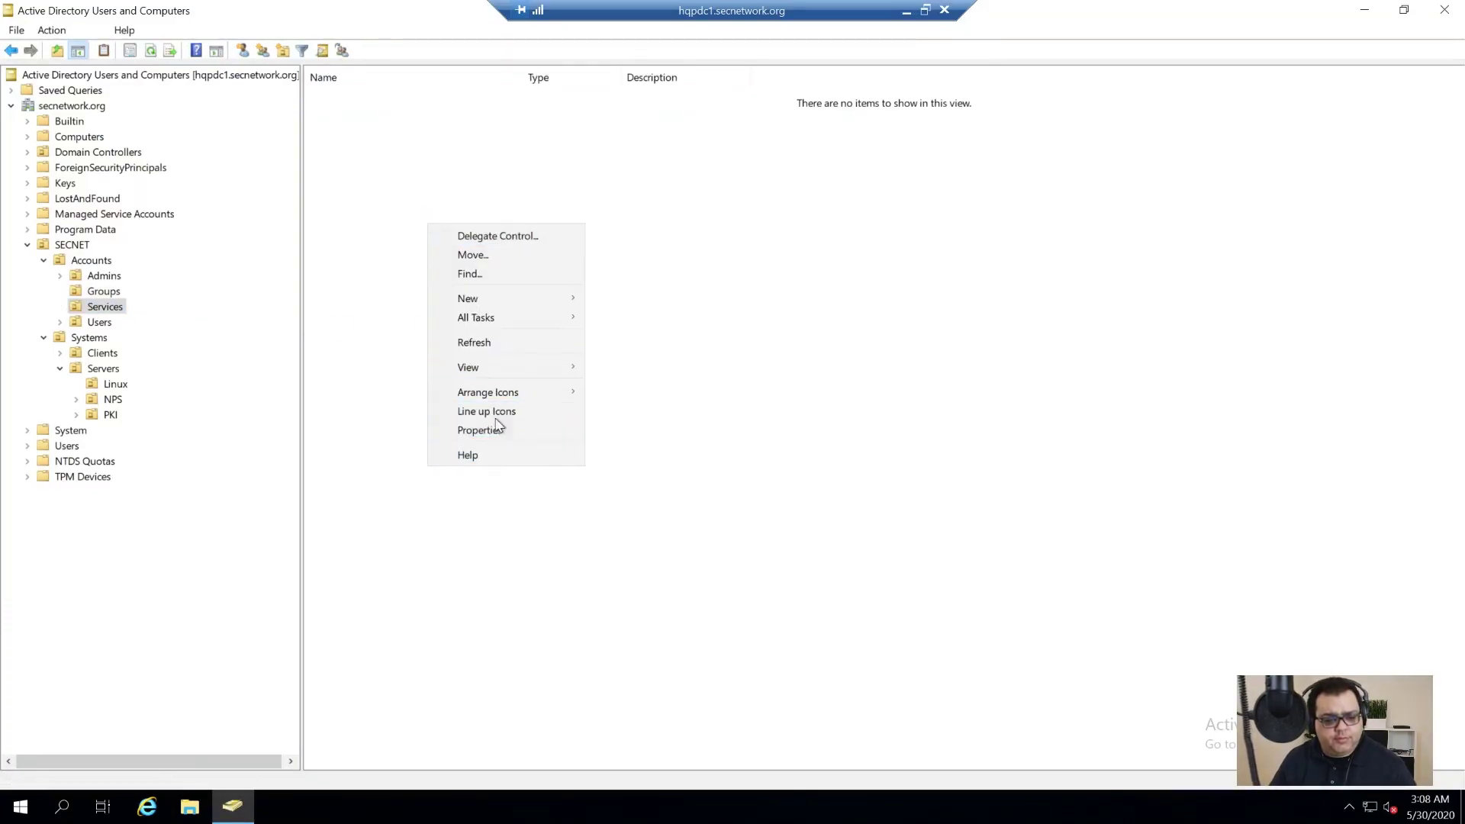
{"action": "left_click", "coordinate": [488, 298]}
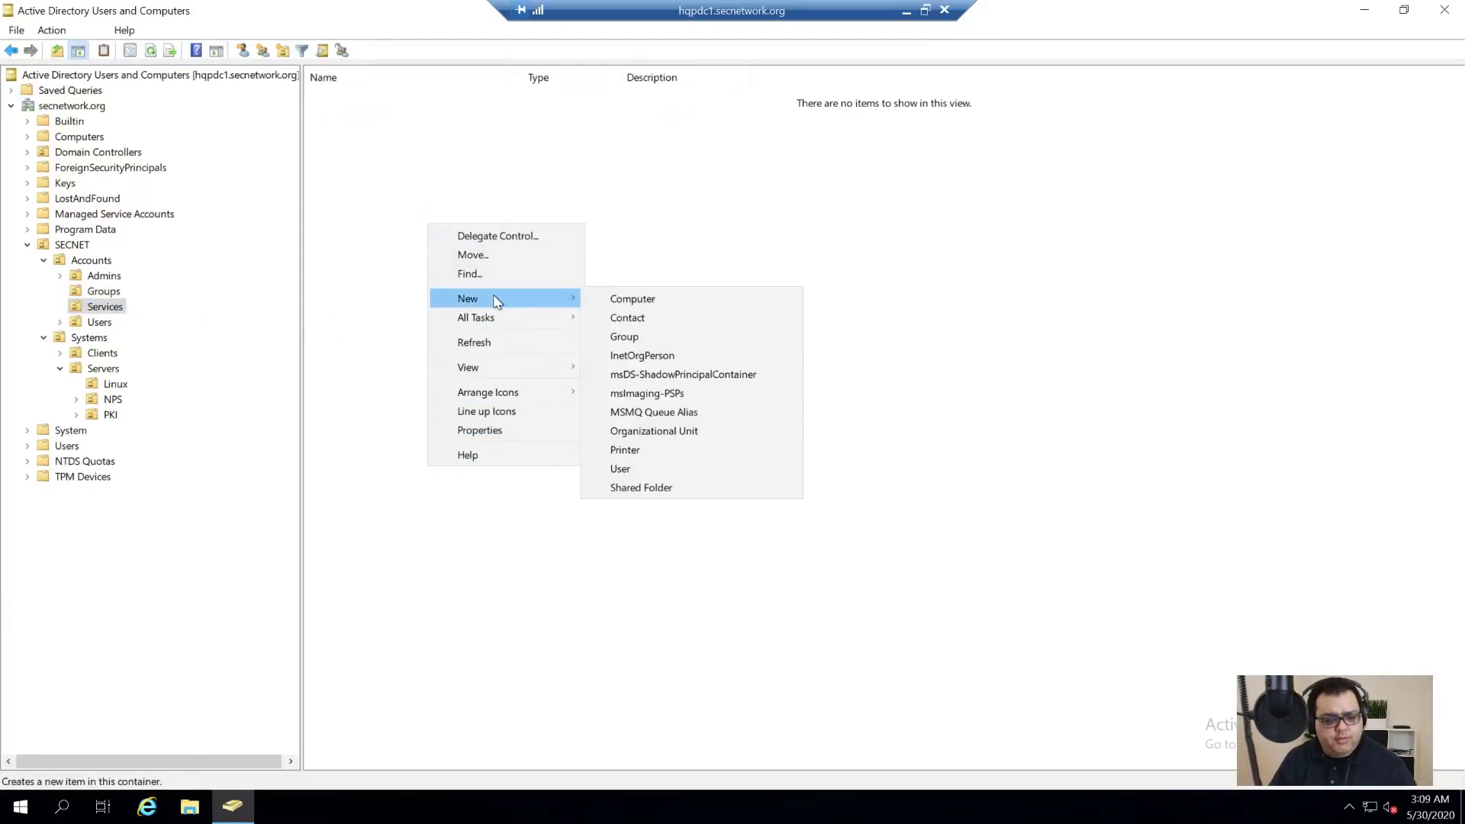
{"action": "left_click", "coordinate": [628, 464]}
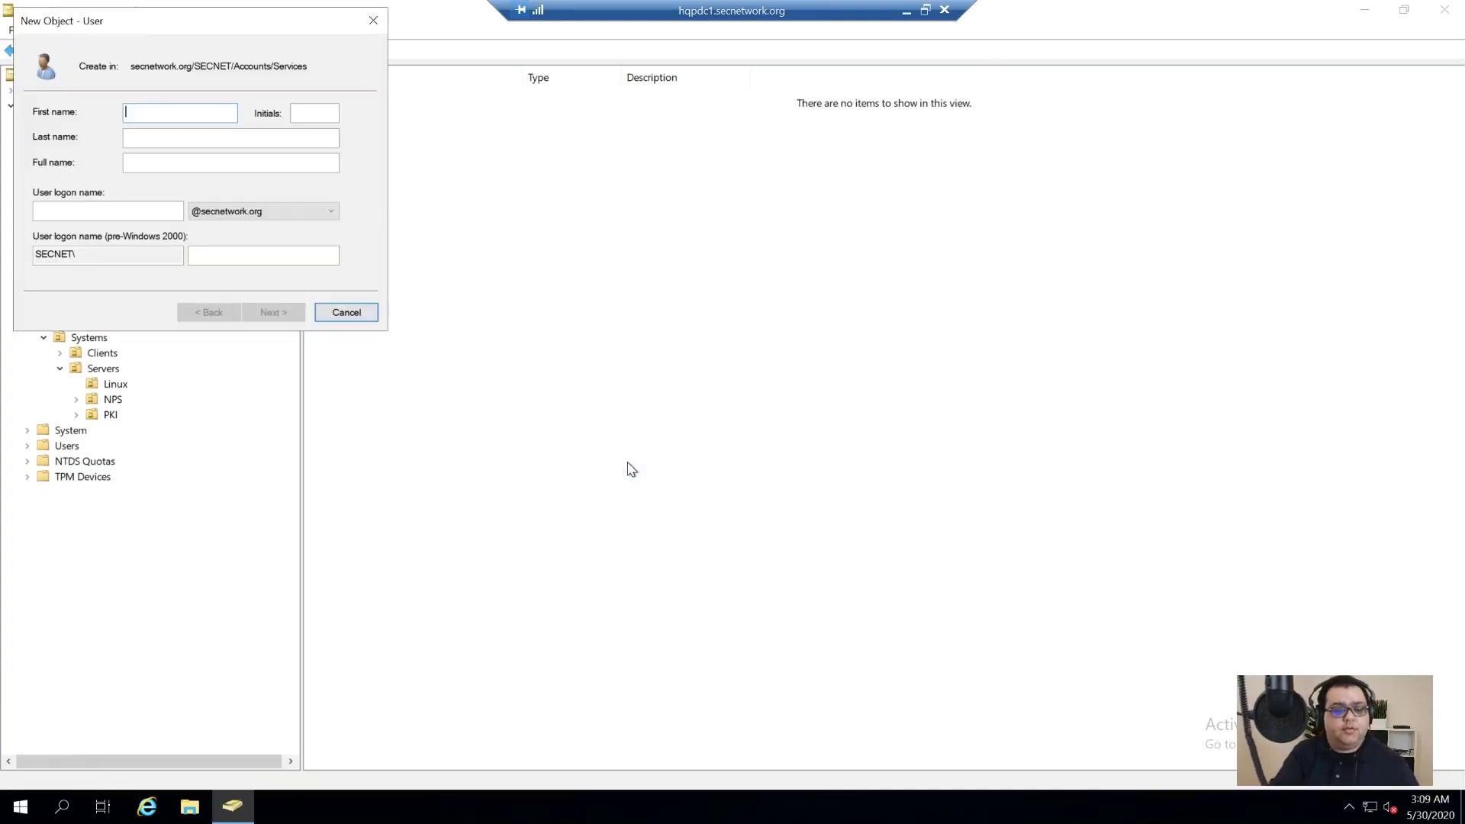
{"action": "left_click_drag", "start_coordinate": [319, 32], "coordinate": [1015, 265]}
{"action": "key", "text": "Tab"}
{"action": "key", "text": "Tab"}
{"action": "key", "text": "Tab"}
{"action": "type", "text": "sv"}
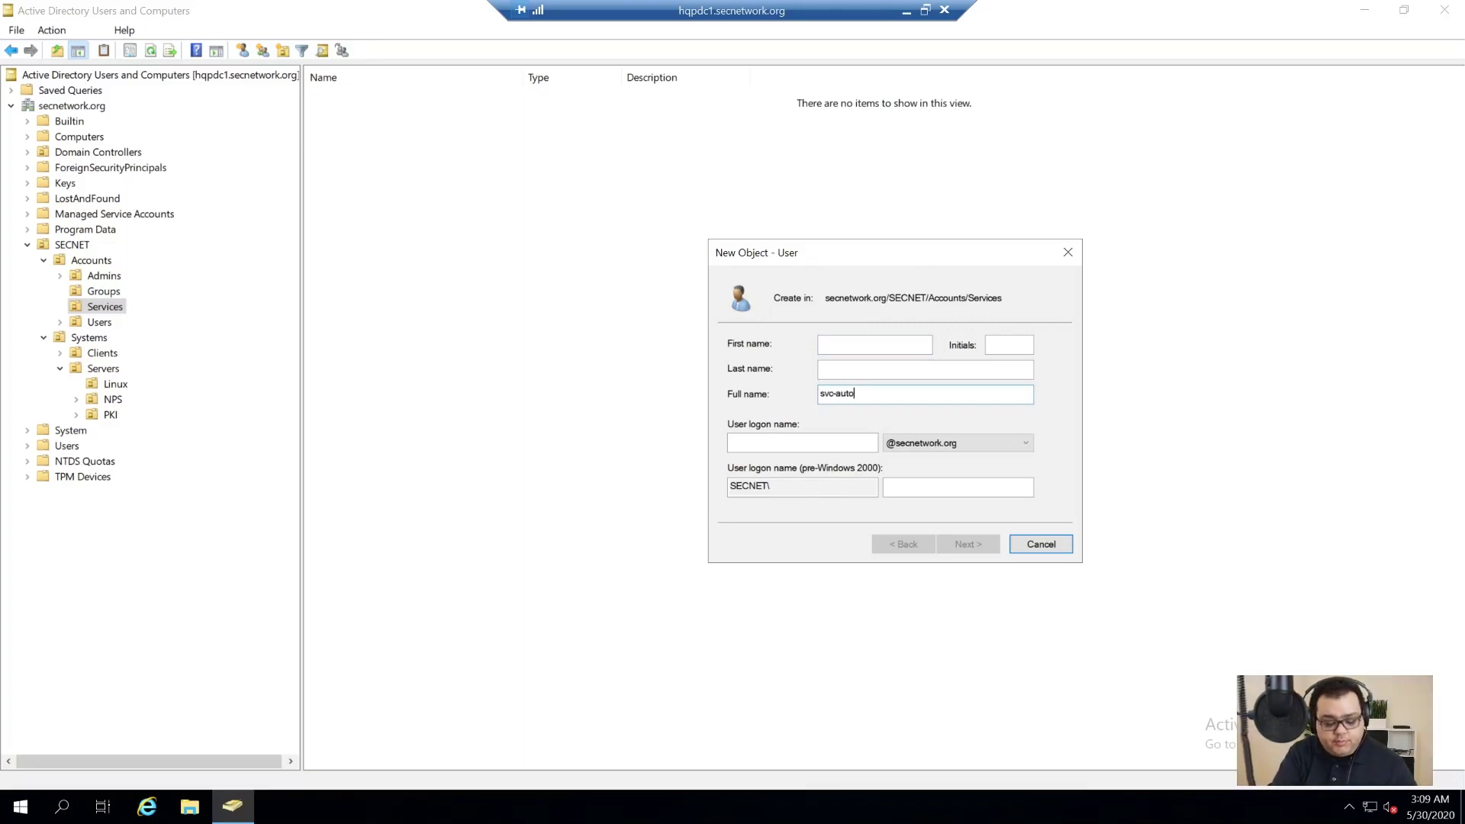
{"action": "key", "text": "Tab"}
{"action": "key", "text": "shift+Tab"}
{"action": "key", "text": "ctrl+c"}
{"action": "key", "text": "Tab"}
{"action": "key", "text": "ctrl+v"}
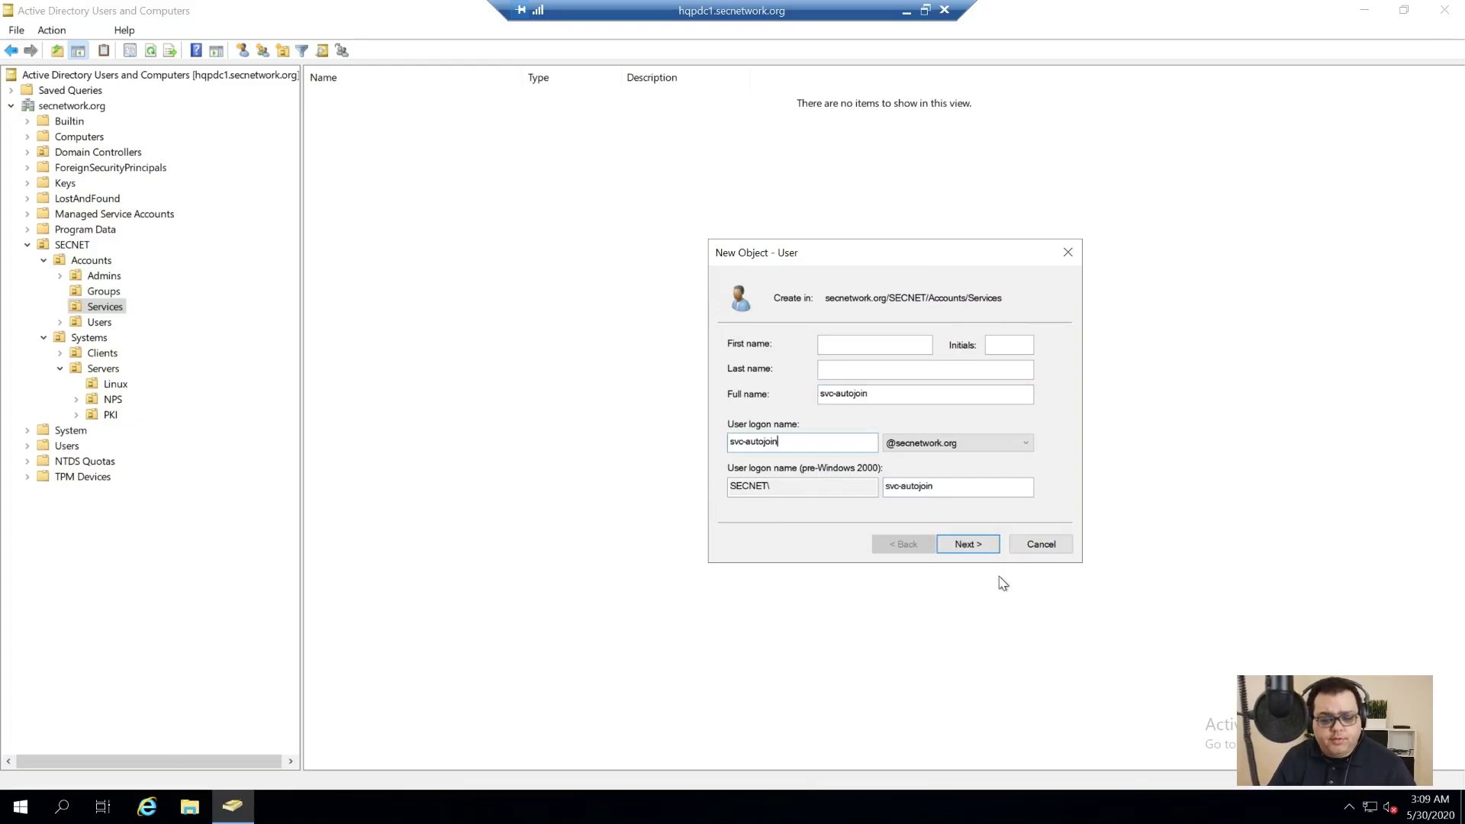
{"action": "left_click", "coordinate": [965, 544]}
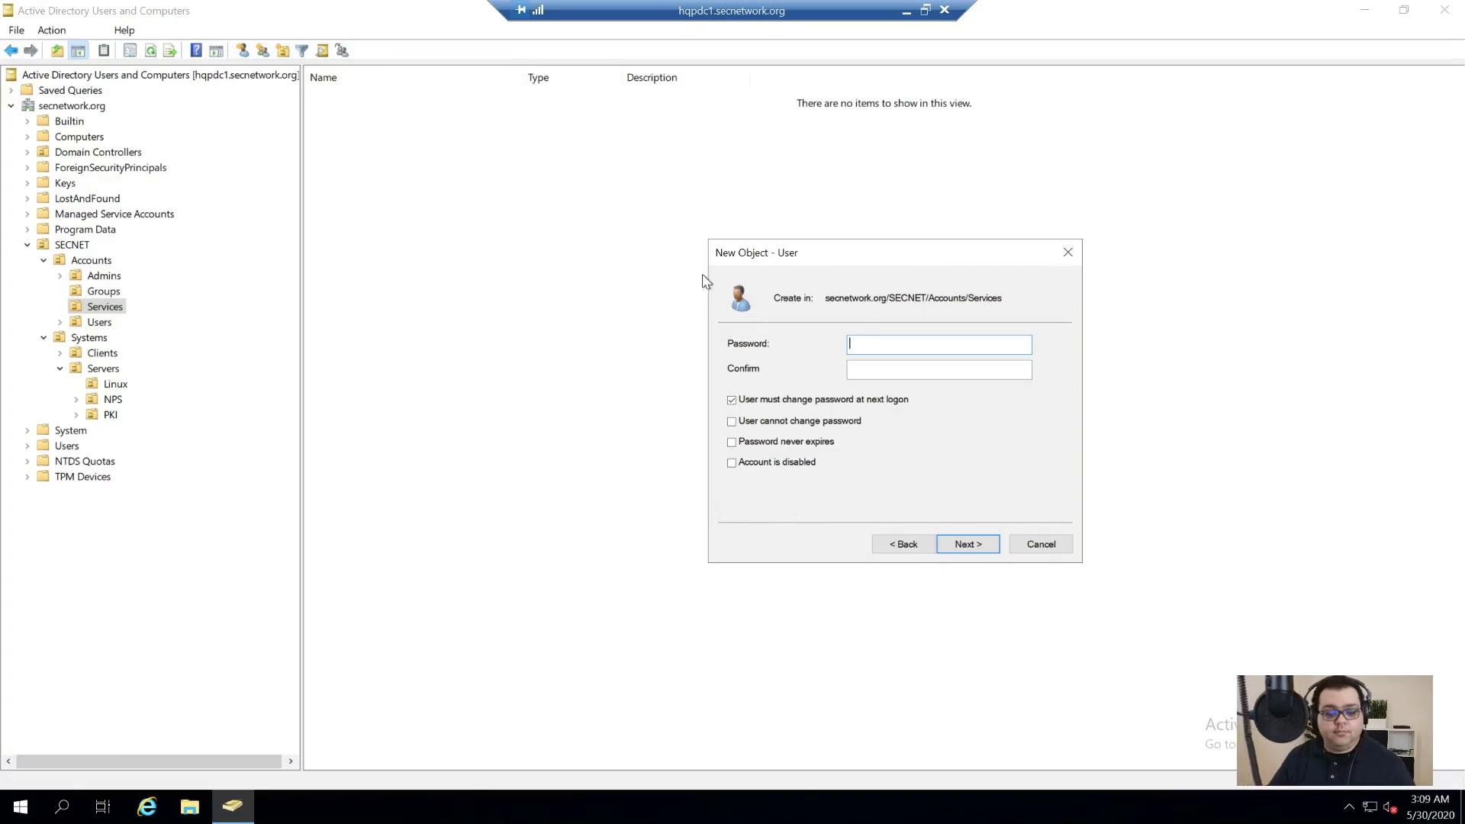
Step: Set its password with no forced change, user cannot change it, never expires, and finish
{"action": "key", "text": "ctrl+v"}
{"action": "key", "text": "Tab"}
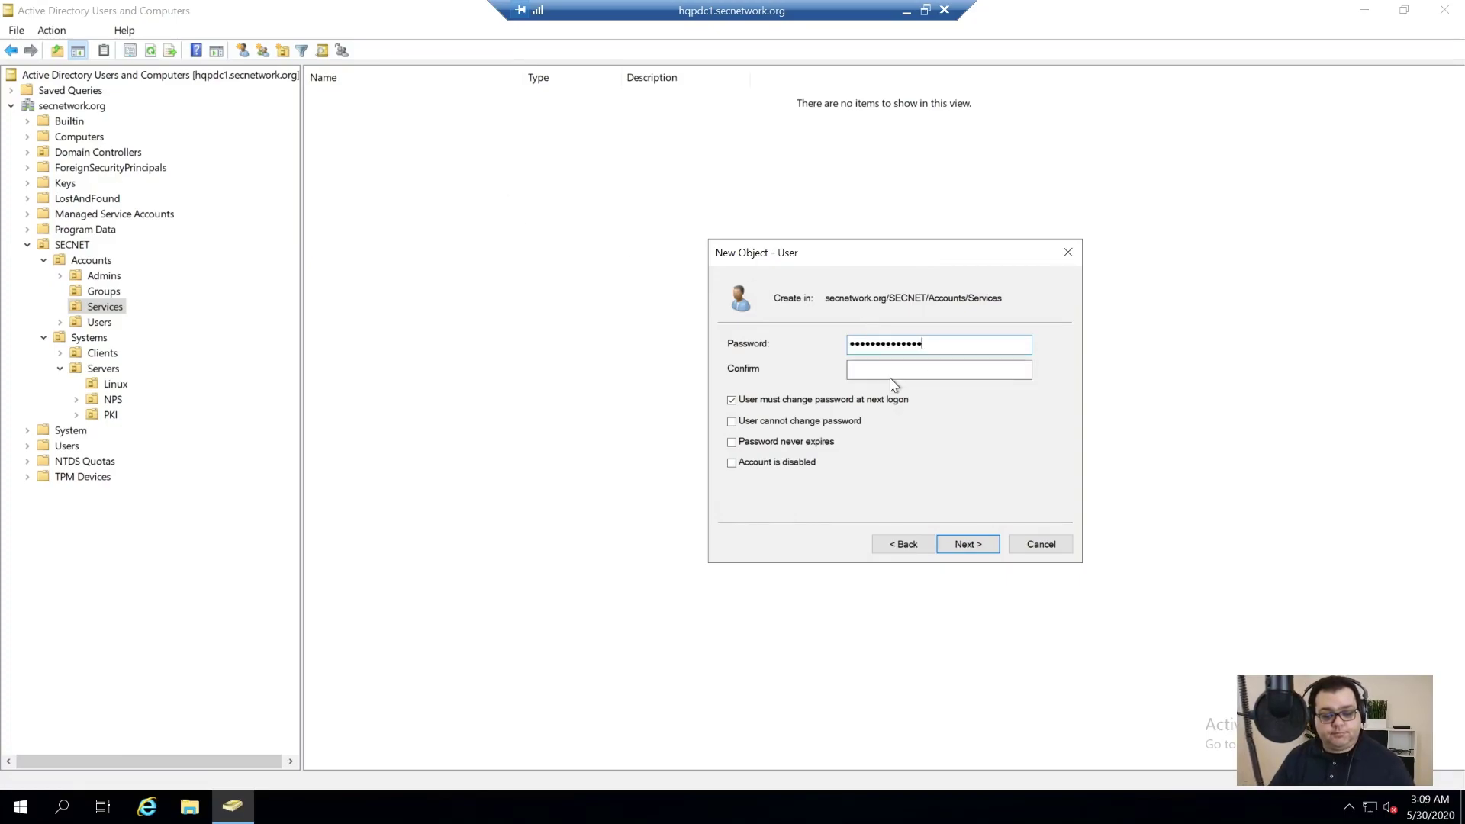
{"action": "key", "text": "ctrl+v"}
{"action": "left_click", "coordinate": [837, 399]}
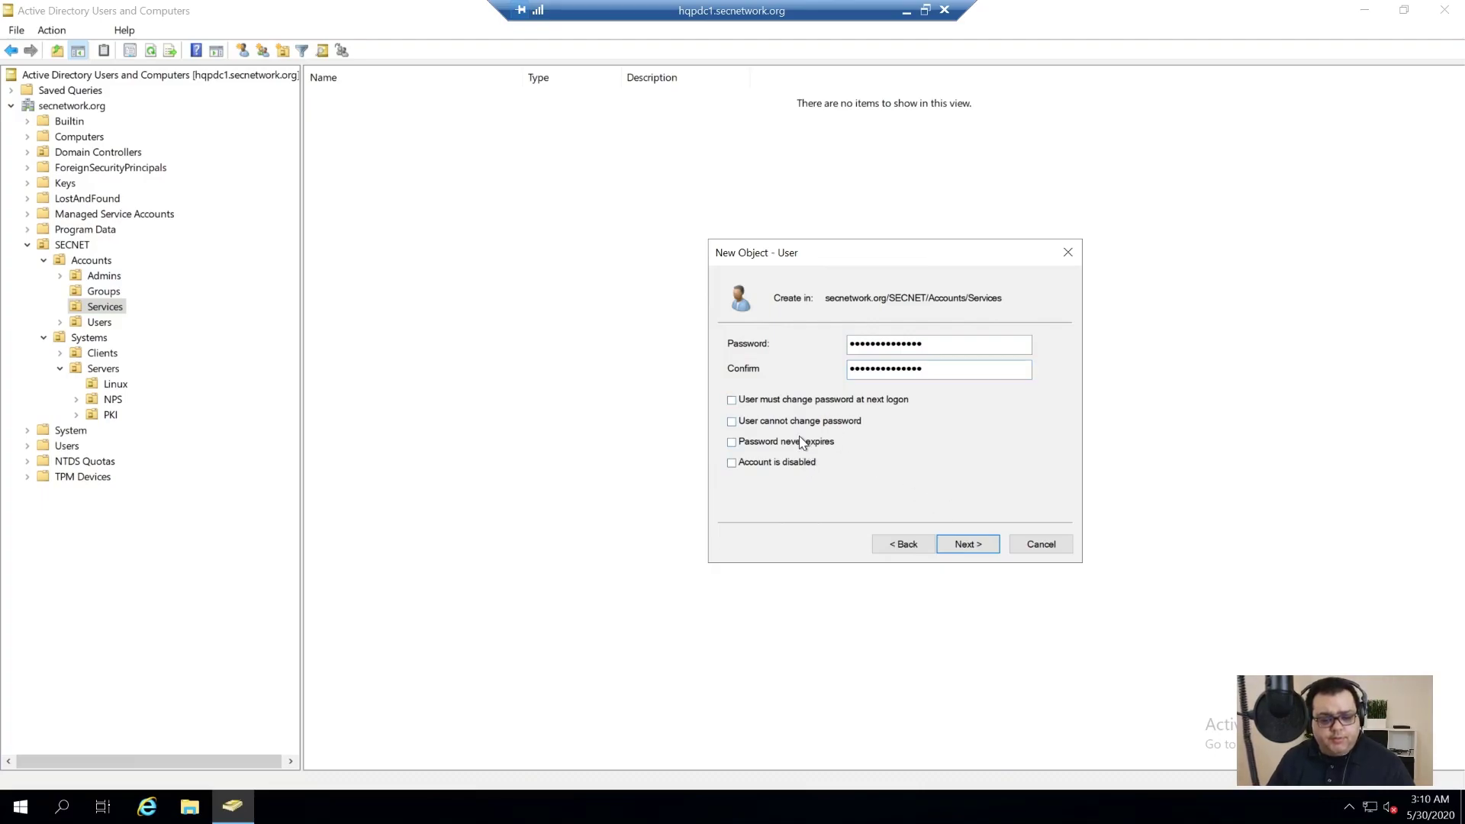
{"action": "left_click", "coordinate": [786, 426]}
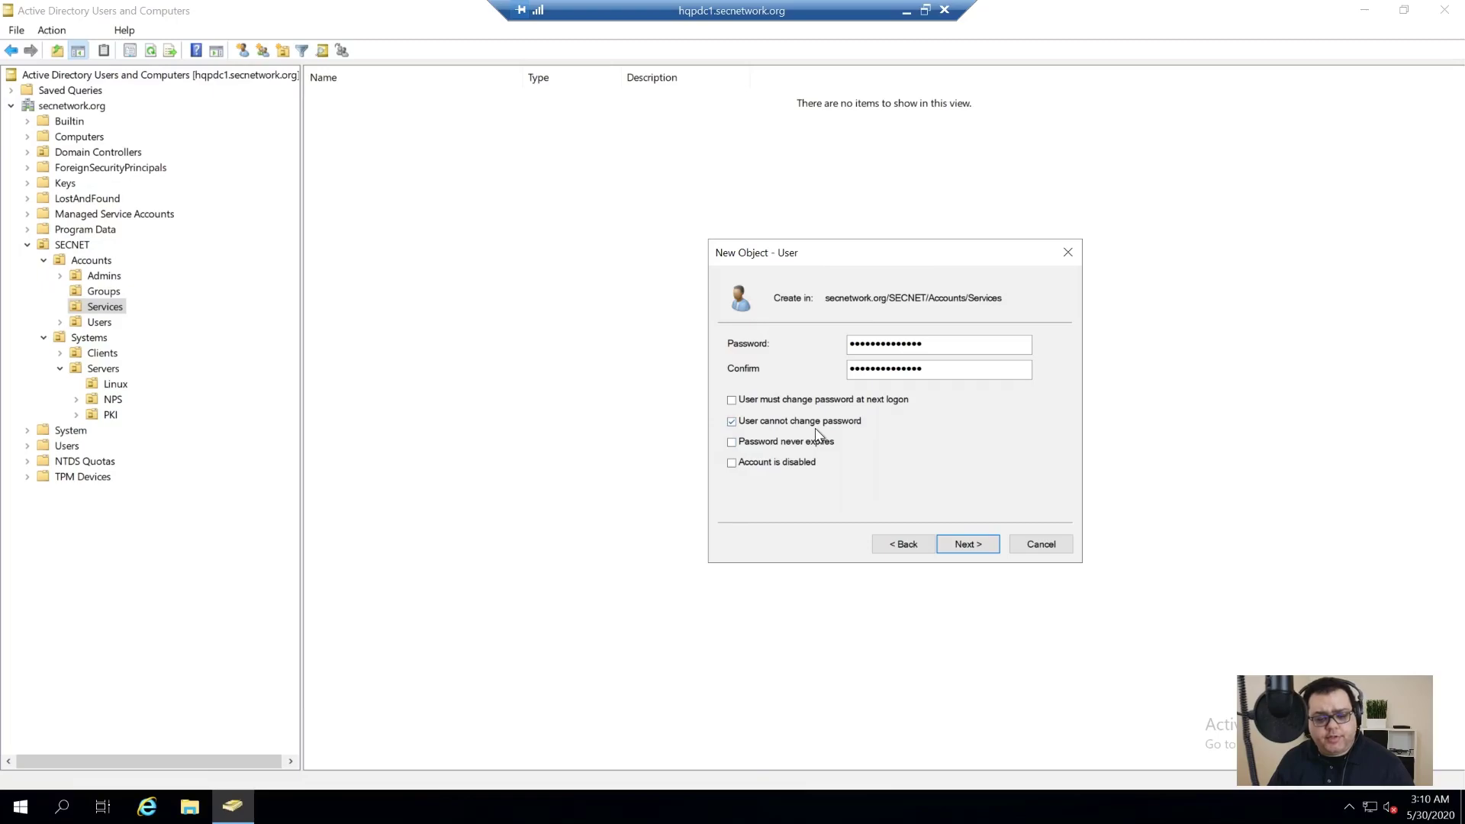
{"action": "left_click", "coordinate": [787, 444]}
{"action": "left_click", "coordinate": [951, 545]}
{"action": "left_click", "coordinate": [965, 547]}
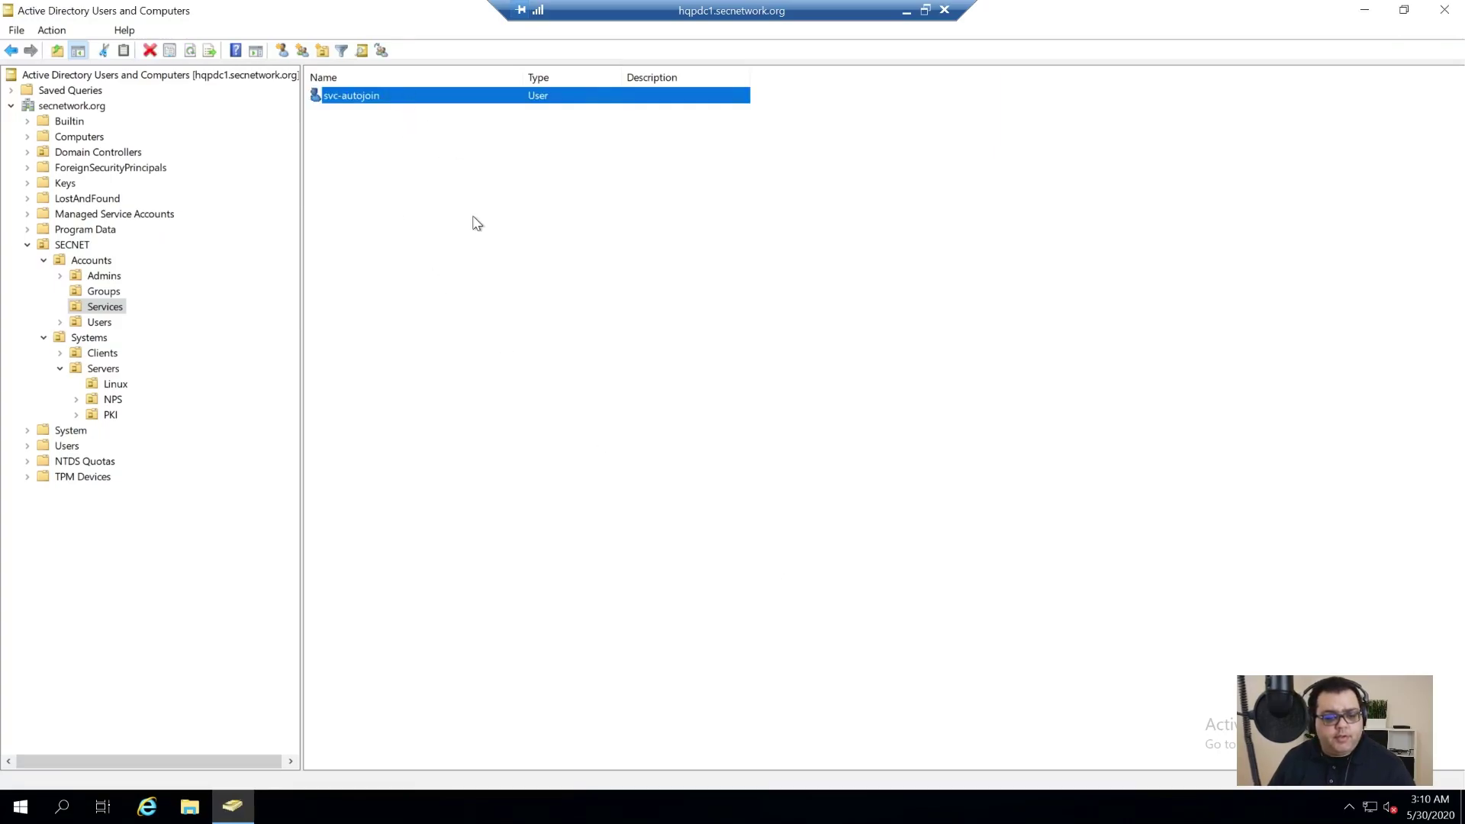
Step: Add the svc-autojoin account to the Account Operators group
{"action": "right_click", "coordinate": [437, 92]}
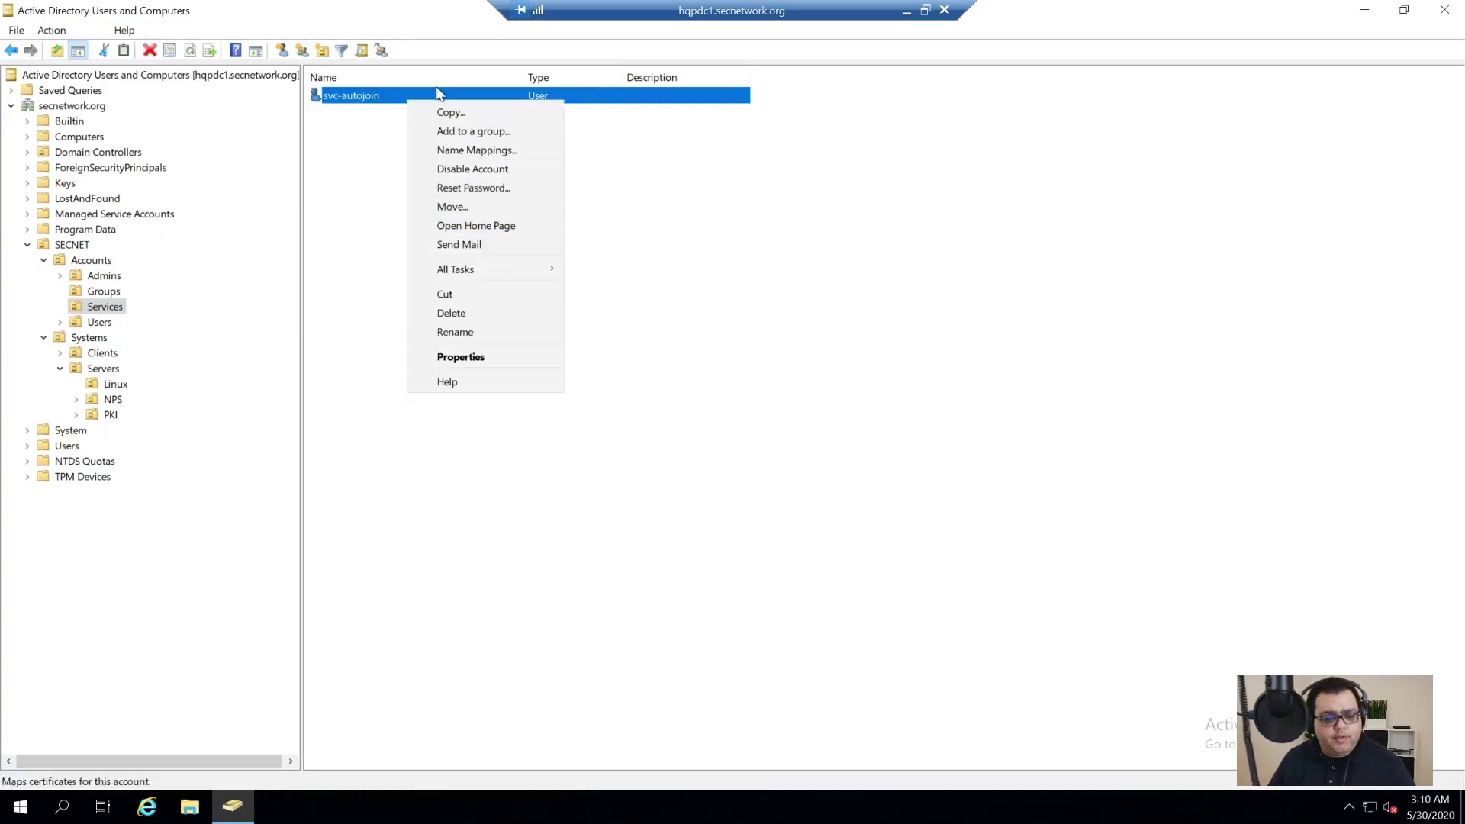
{"action": "left_click", "coordinate": [492, 136]}
{"action": "left_click_drag", "start_coordinate": [200, 44], "coordinate": [693, 265]}
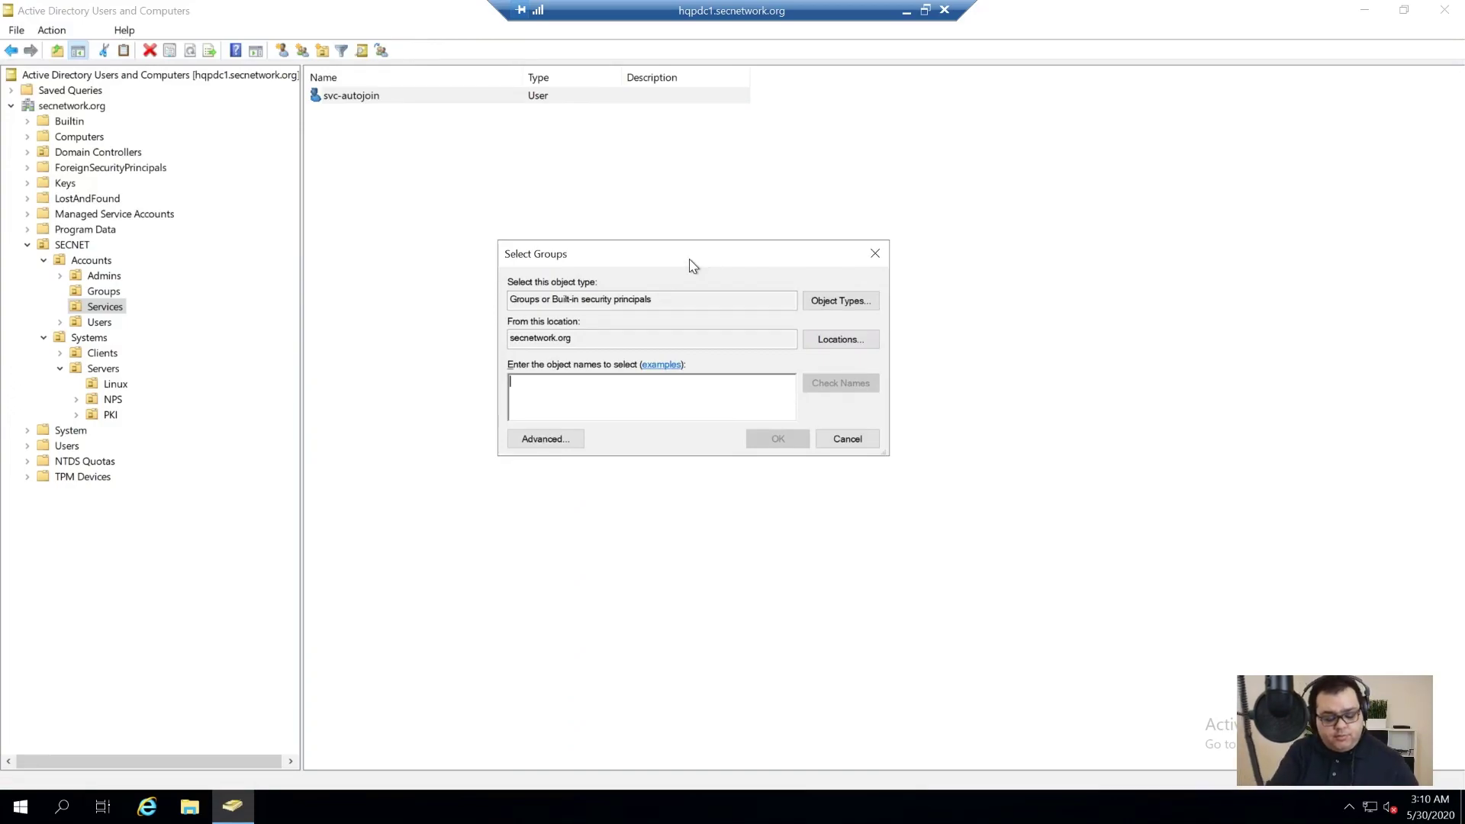
{"action": "type", "text": "ac"}
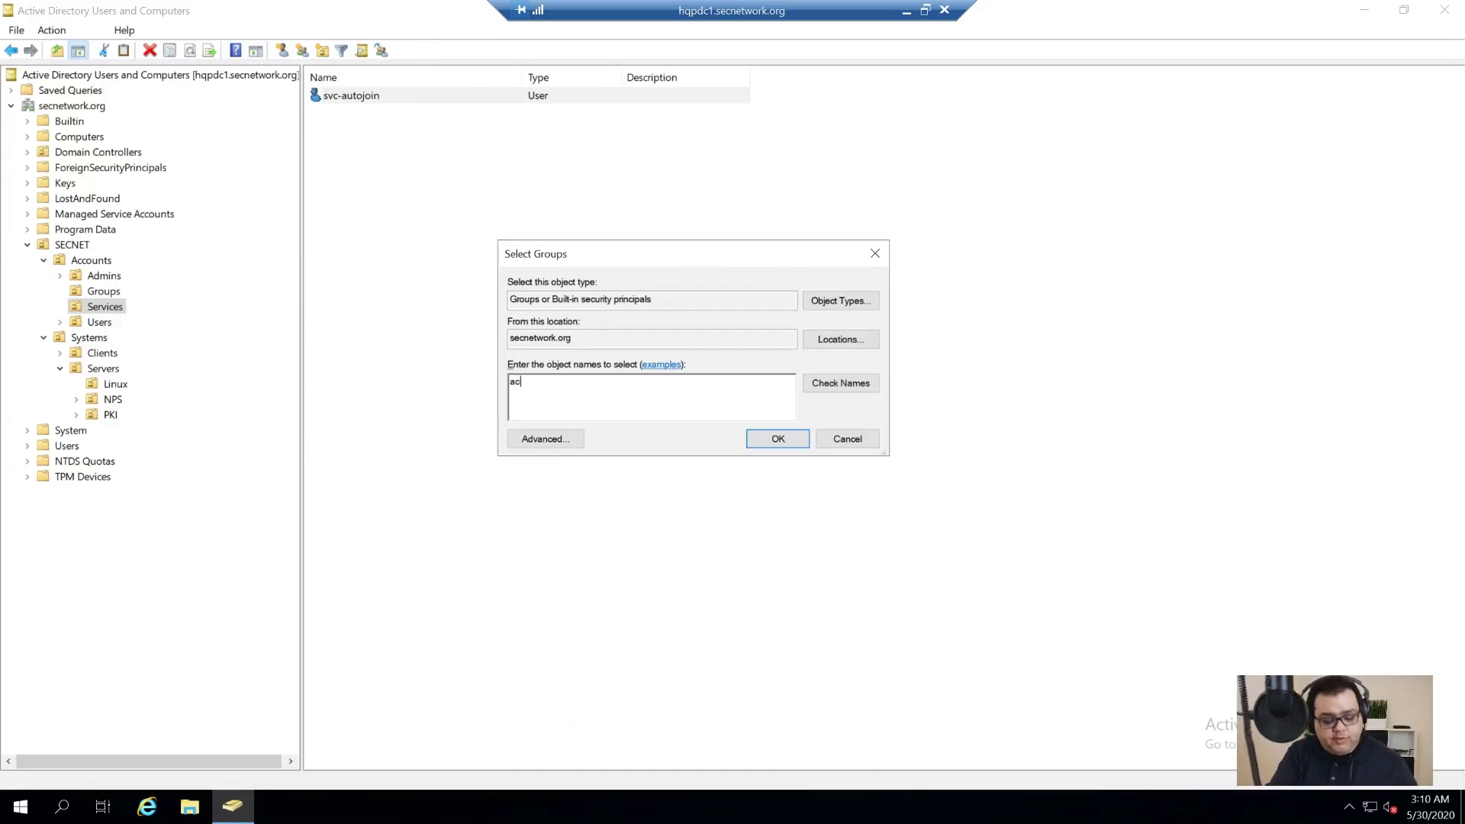
{"action": "type", "text": "count"}
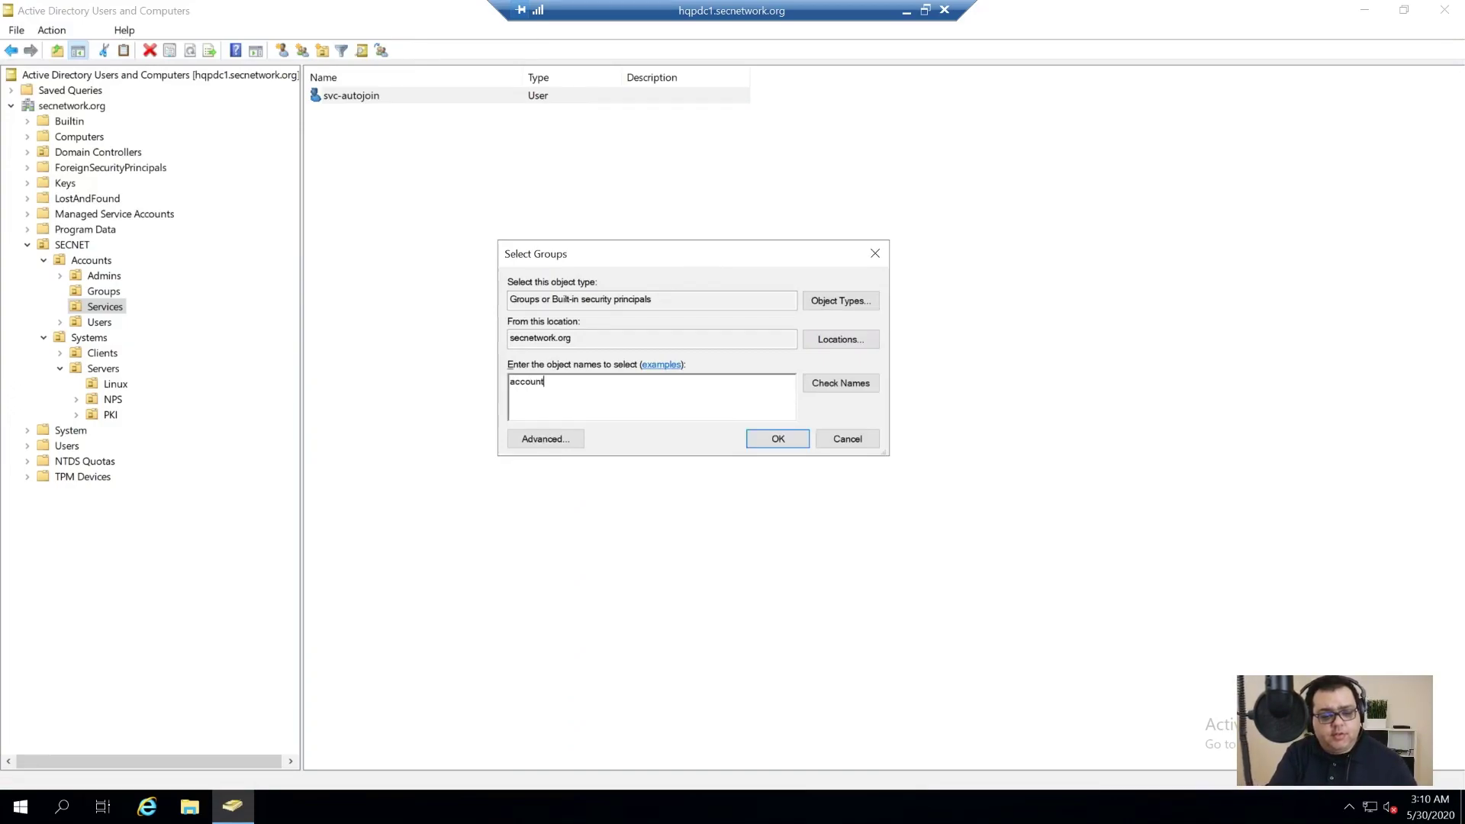
{"action": "key", "text": "Return"}
{"action": "key", "text": "Return"}
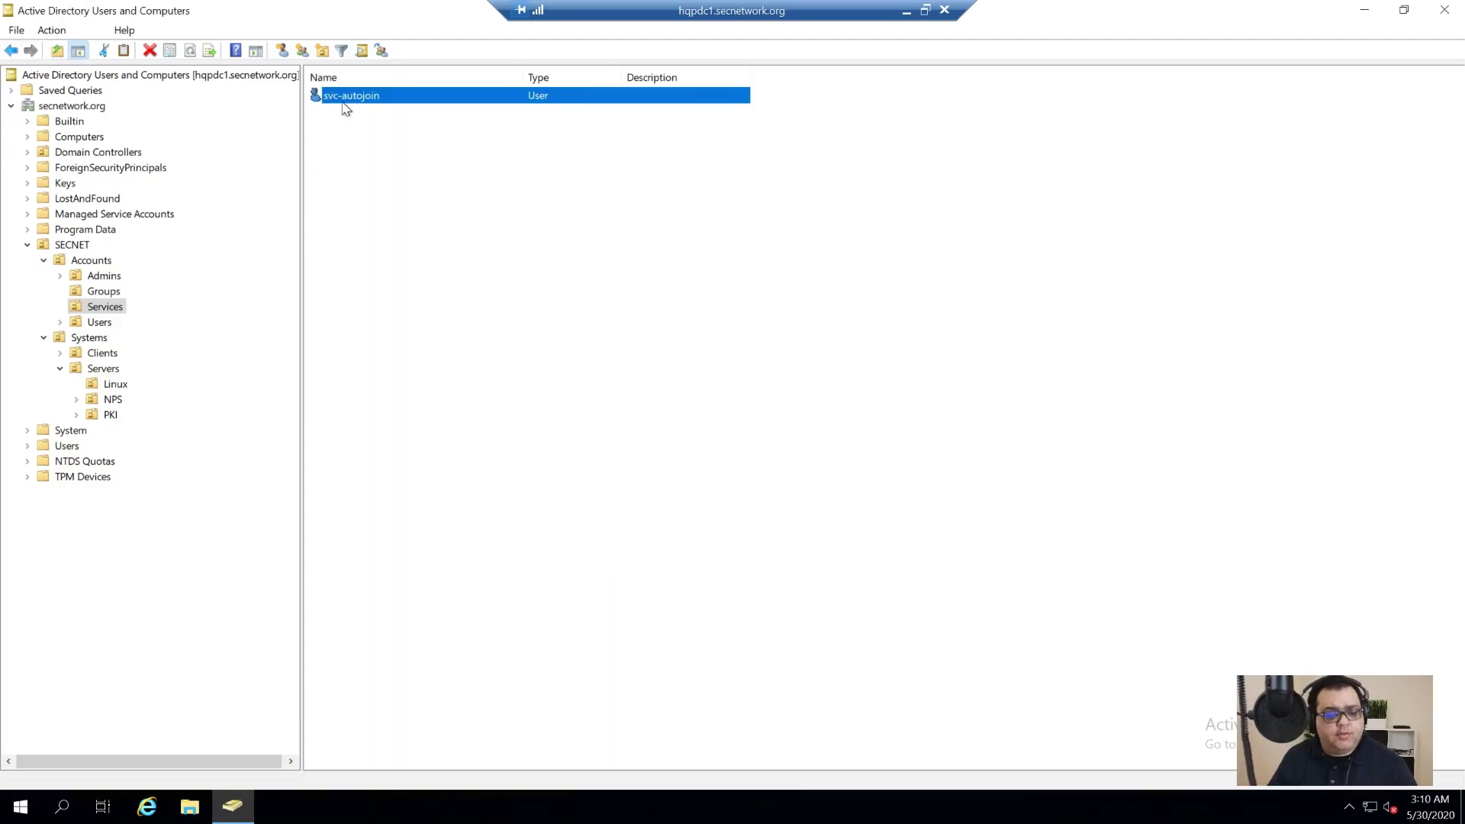
Step: Confirm on the account's Member Of tab that it belongs to Account Operators and Domain Users
{"action": "double_click", "coordinate": [341, 97]}
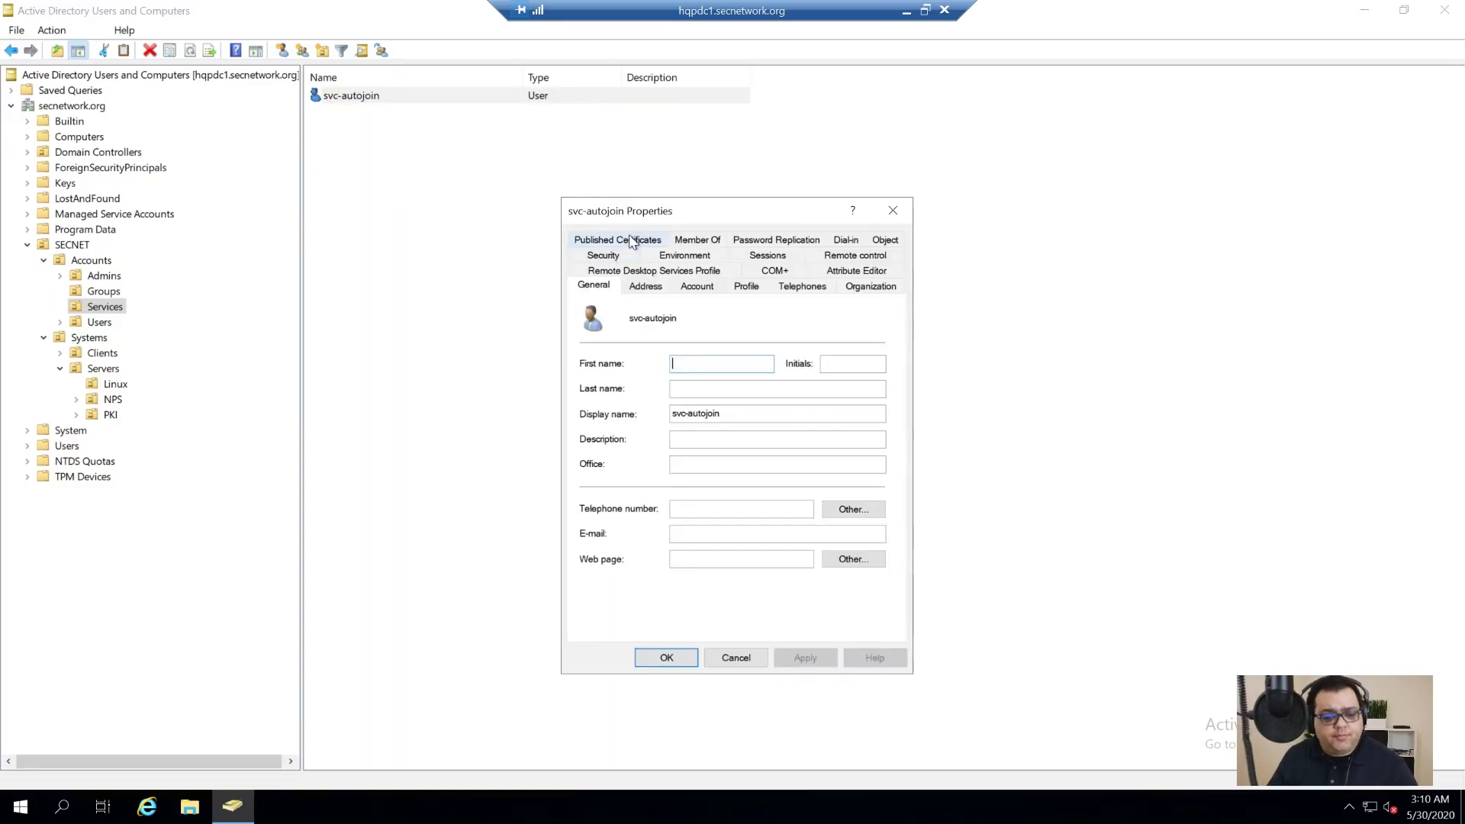
{"action": "left_click", "coordinate": [709, 239]}
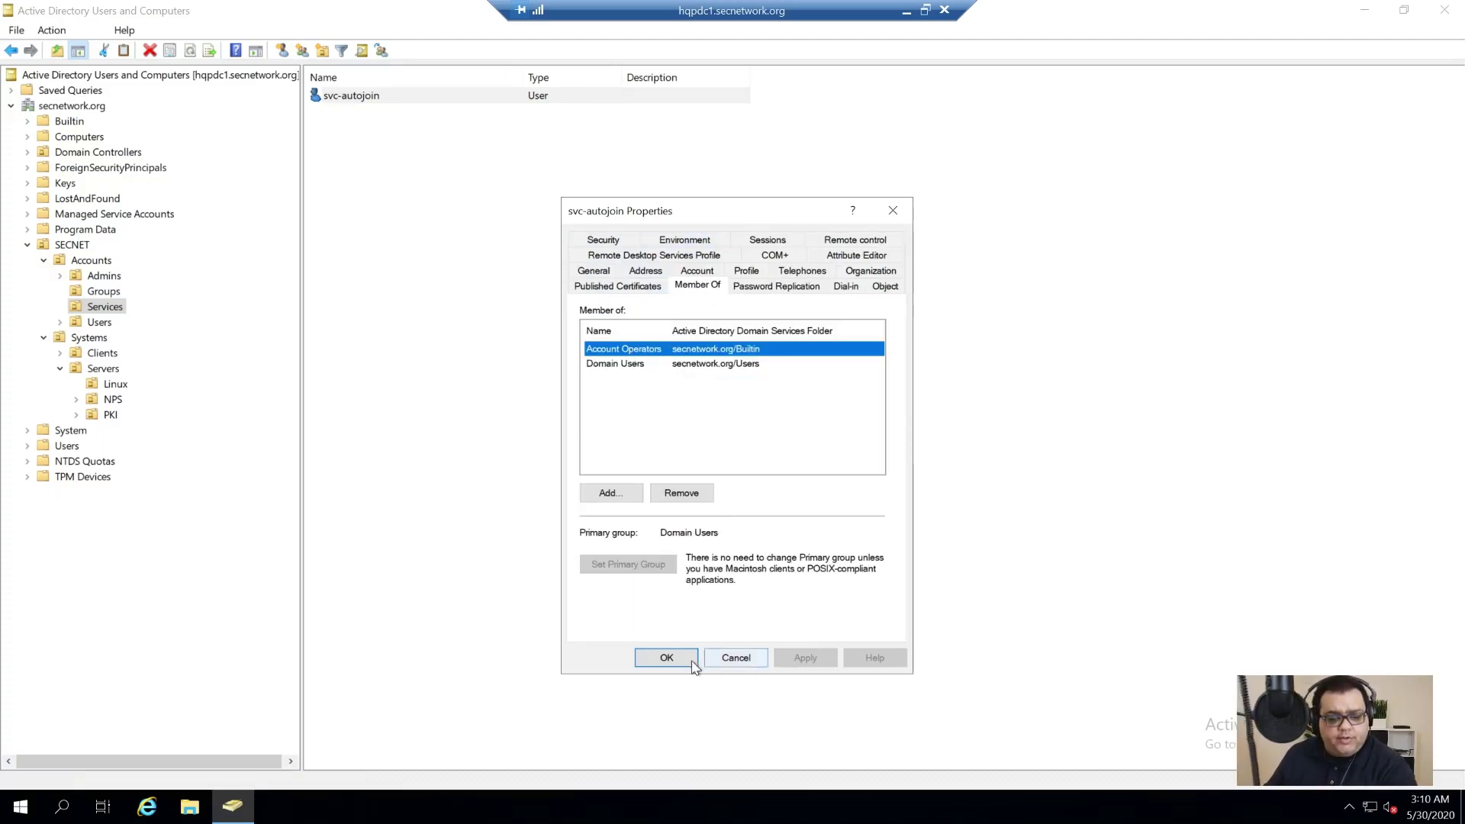
{"action": "left_click", "coordinate": [666, 658]}
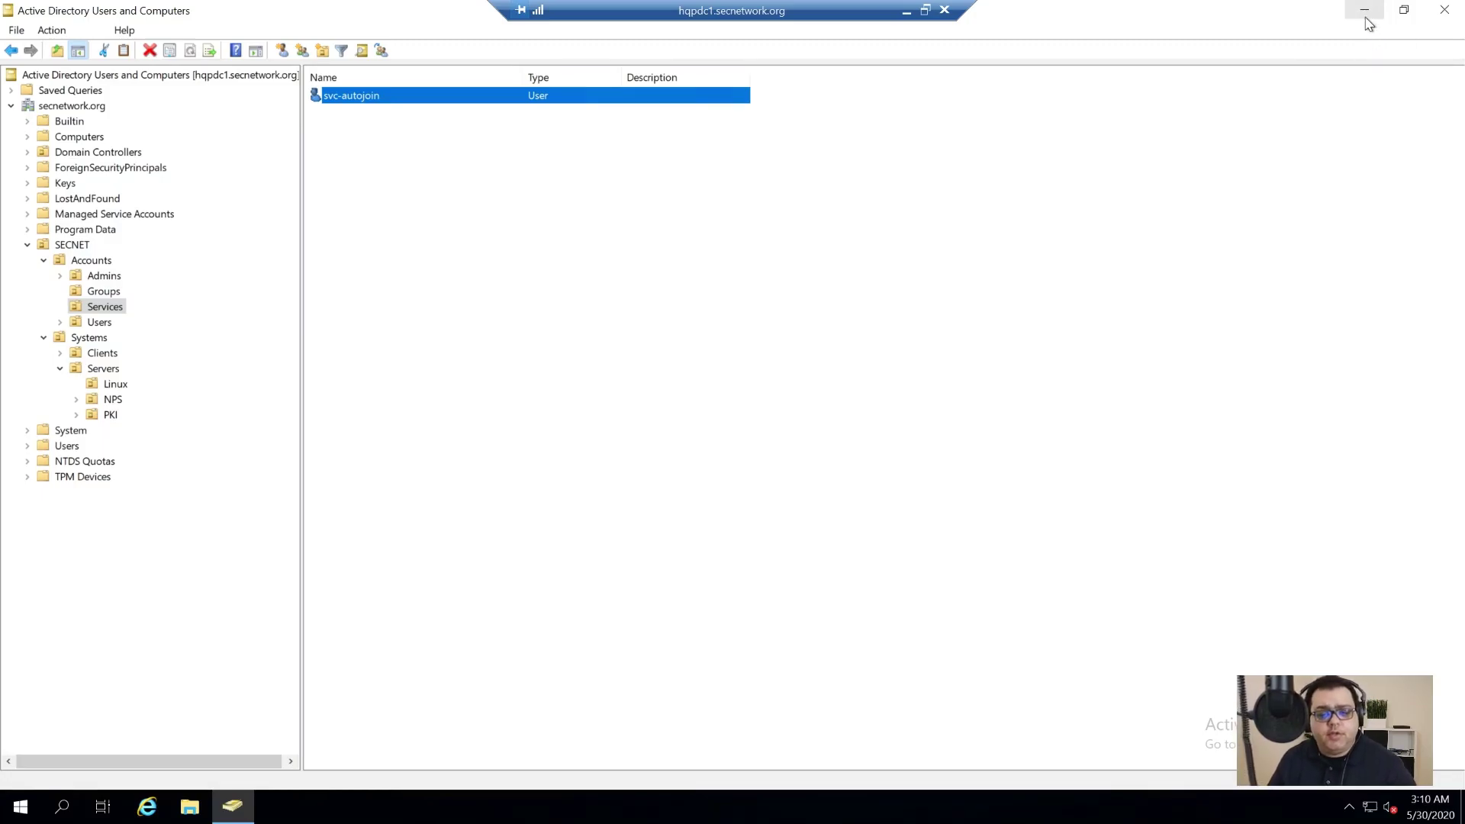
{"action": "left_click", "coordinate": [1365, 12]}
{"action": "left_click", "coordinate": [232, 806]}
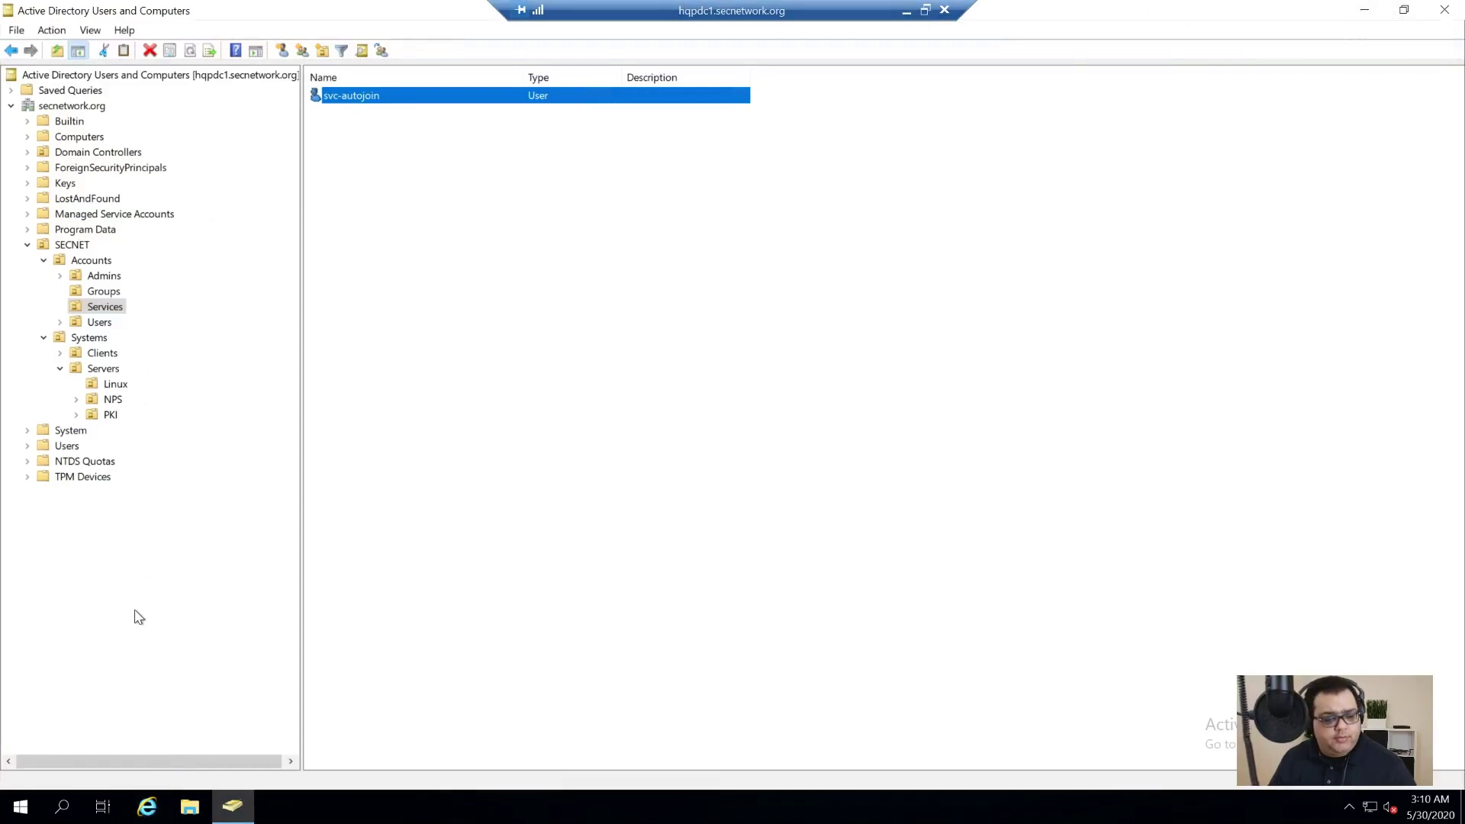
Step: Create a new Windows customization specification named 'Windows Server 2019 Standard'
{"action": "left_click", "coordinate": [906, 13]}
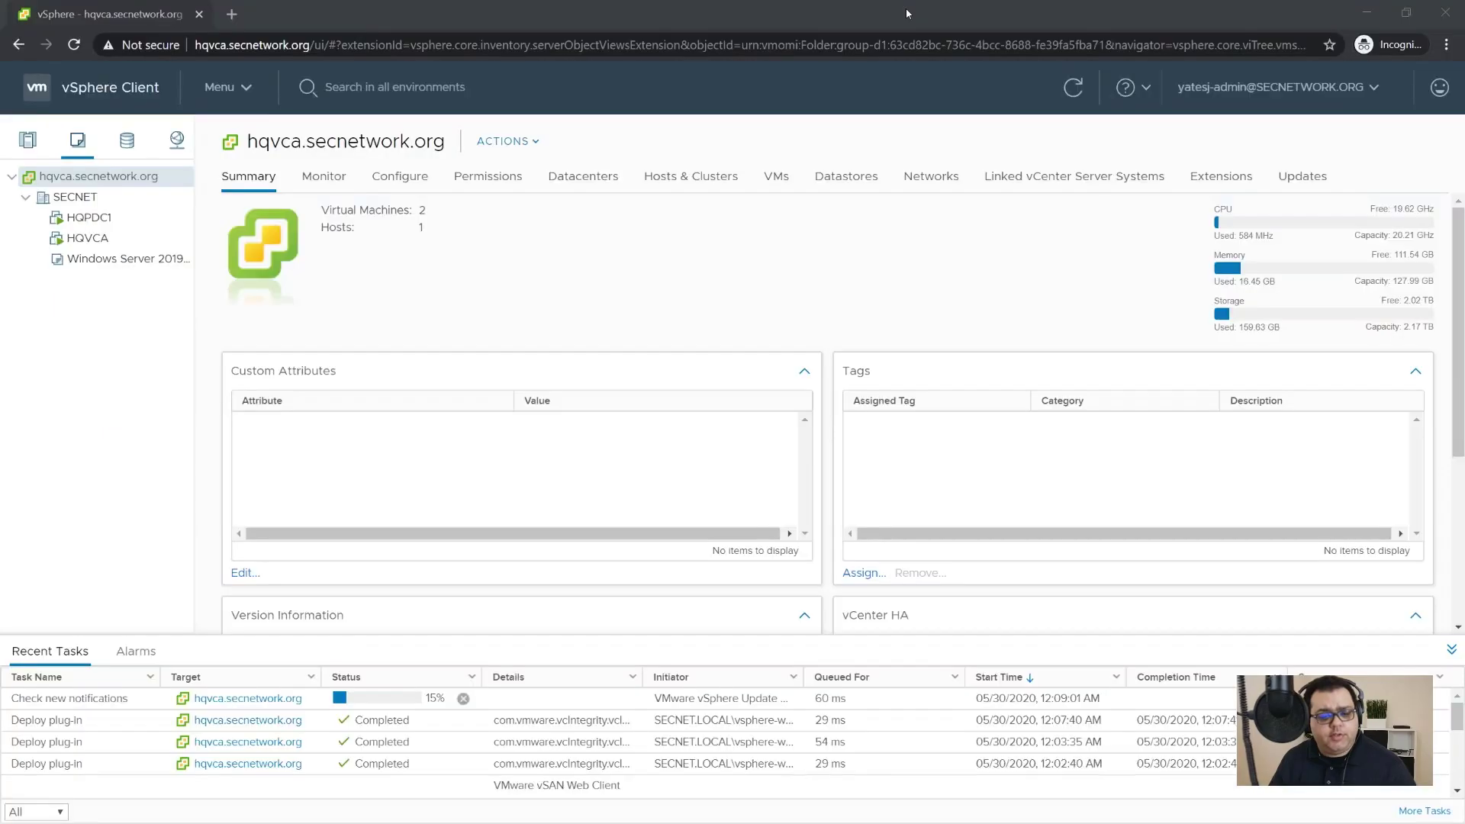
{"action": "left_click", "coordinate": [70, 94]}
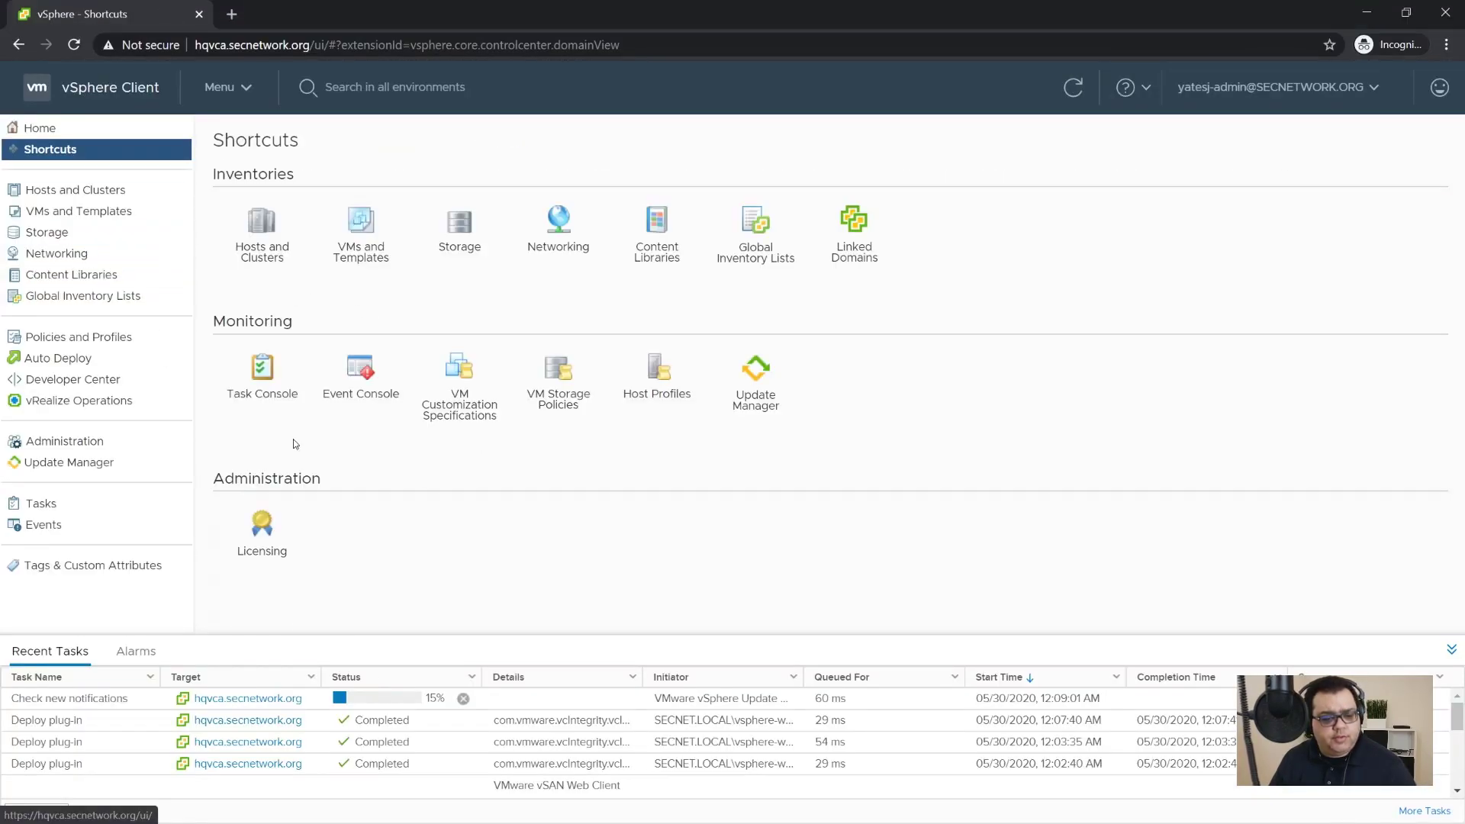
{"action": "left_click", "coordinate": [454, 422]}
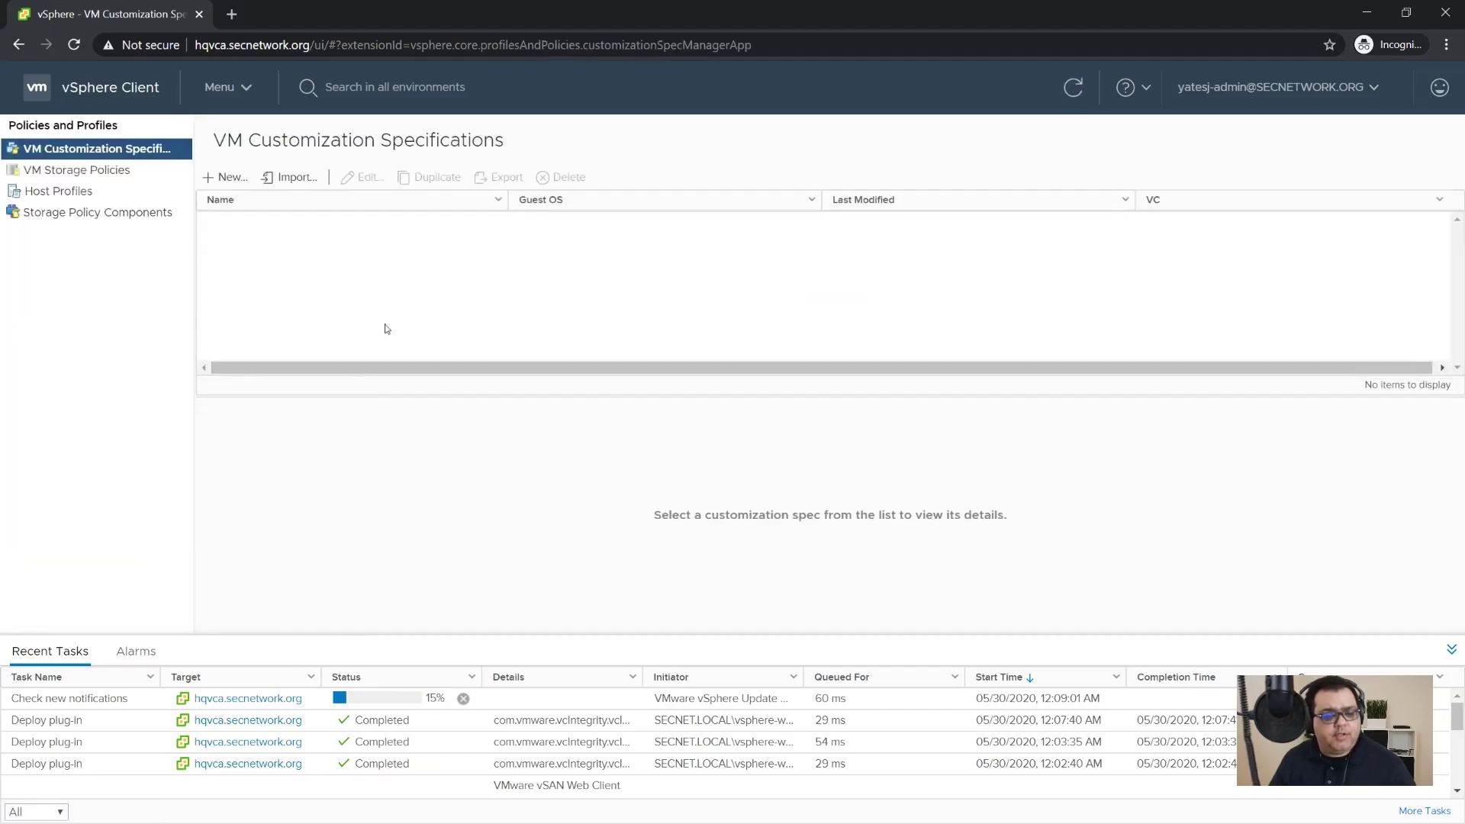
{"action": "left_click", "coordinate": [227, 177]}
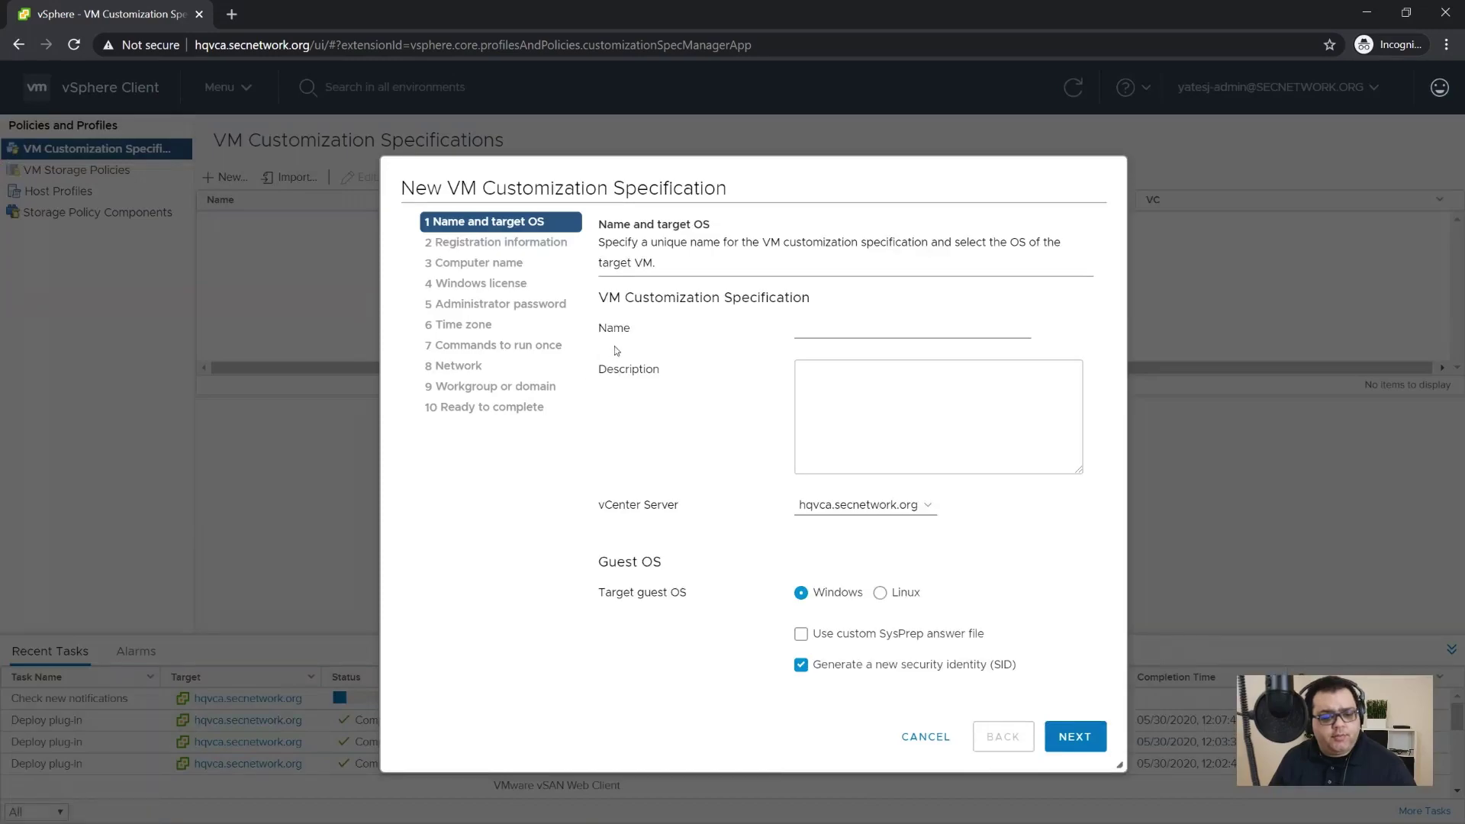
{"action": "type", "text": "Windows Server 2019 Standard"}
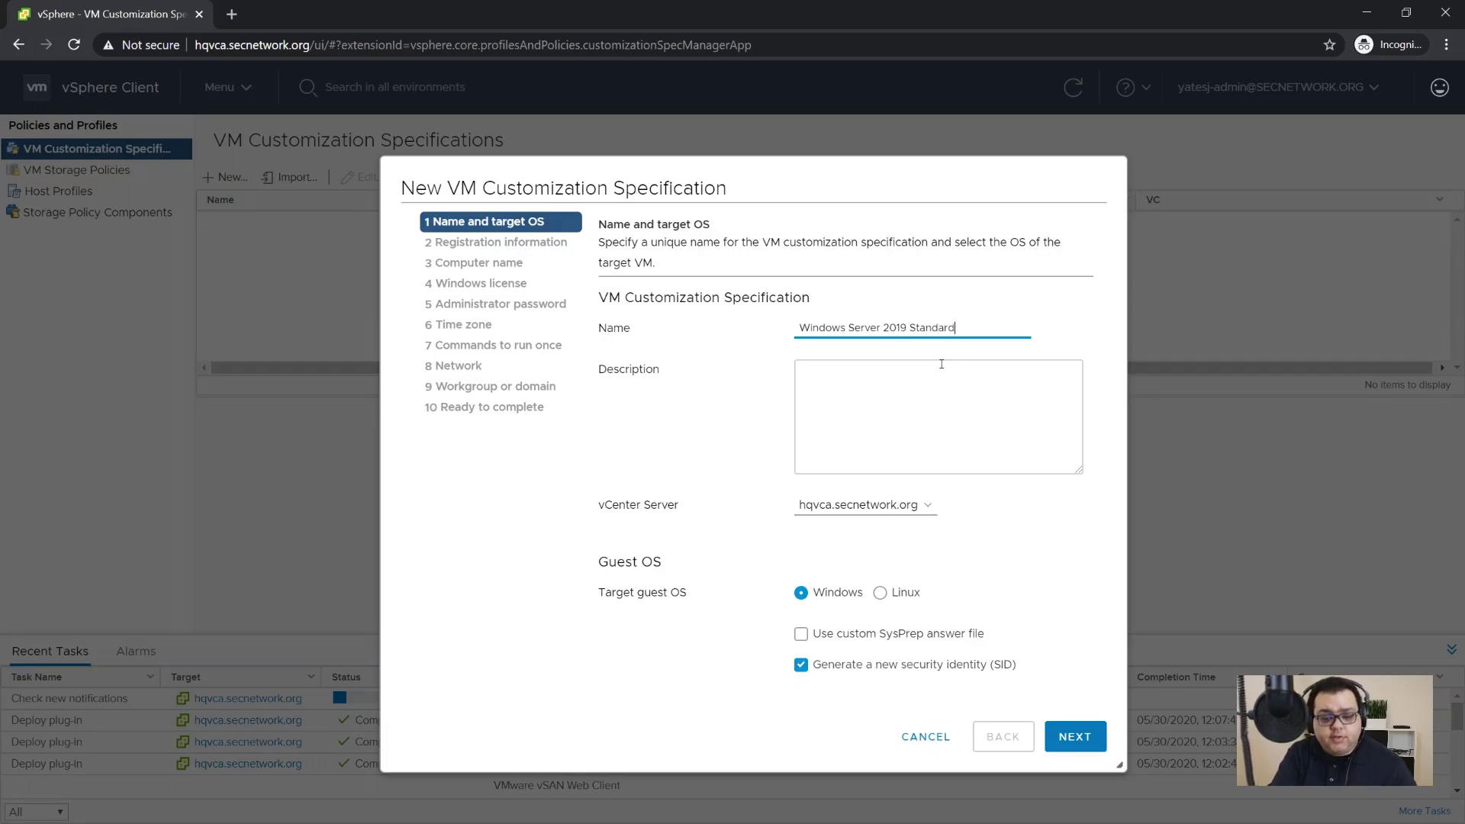
{"action": "left_click", "coordinate": [941, 364]}
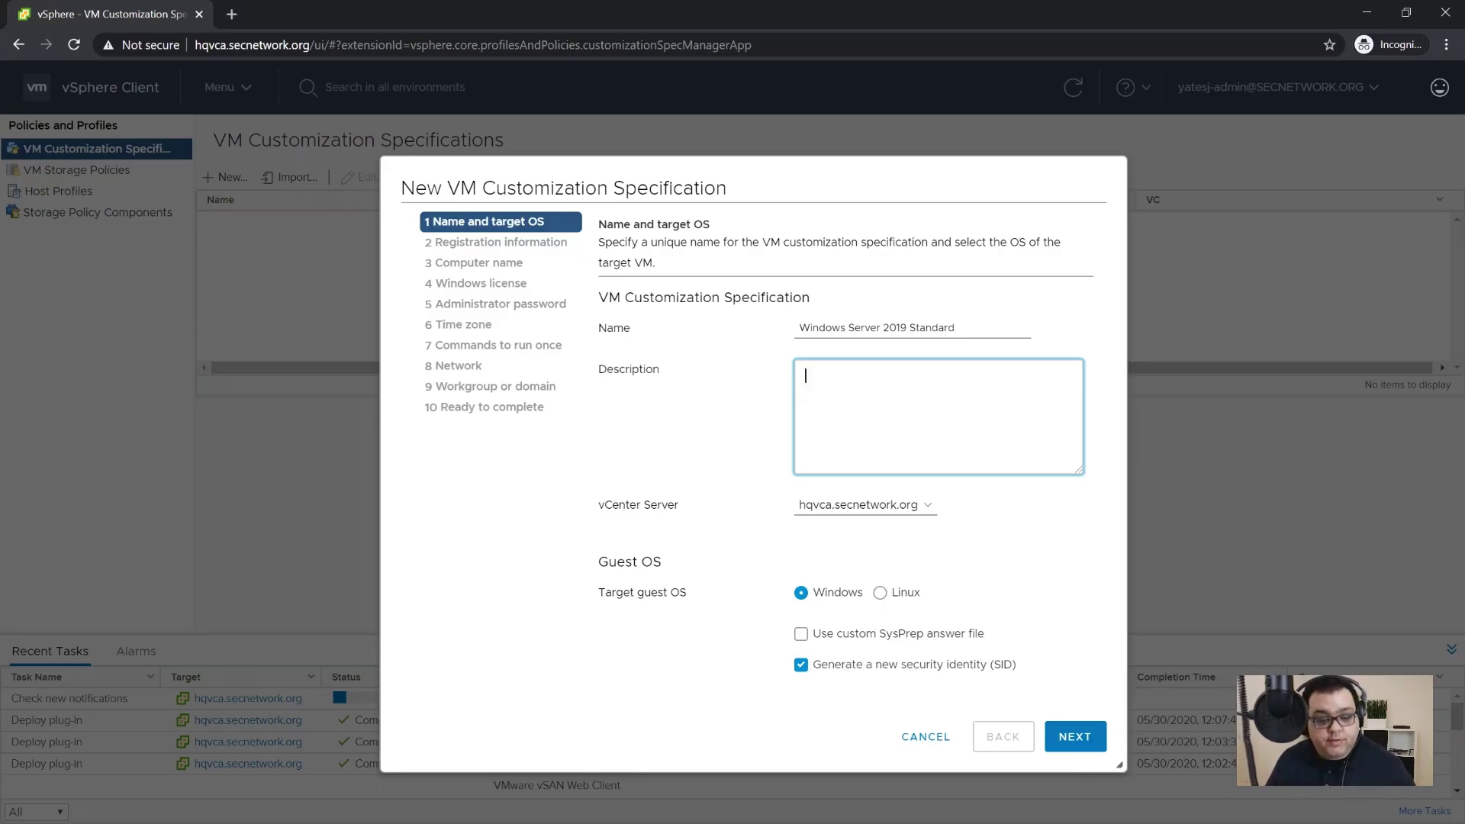
{"action": "left_click", "coordinate": [1075, 738]}
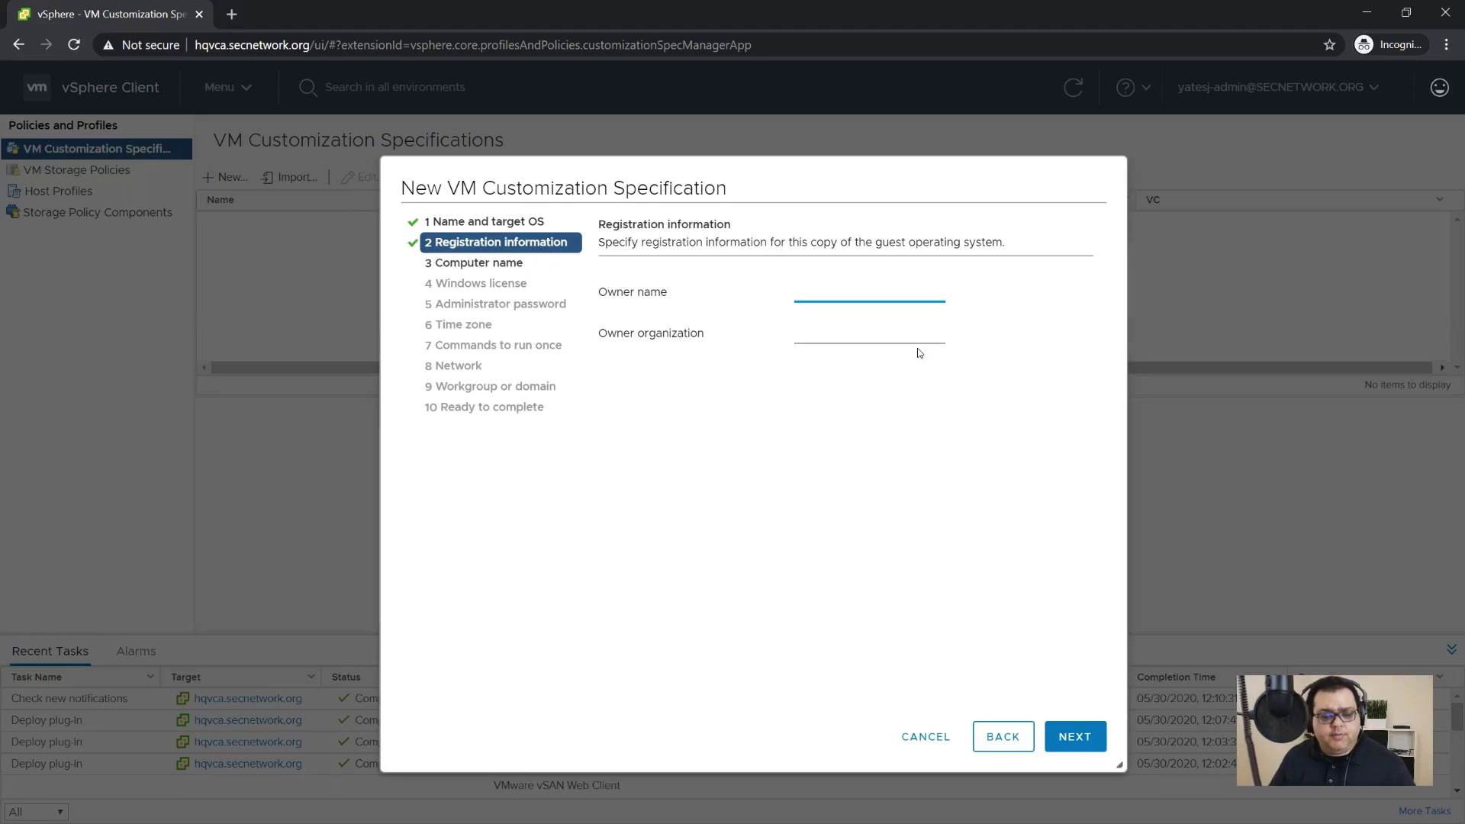
Step: Set owner name and organization to SECNET, with the computer name entered in the Clone/Deploy wizard
{"action": "type", "text": "SECNET"}
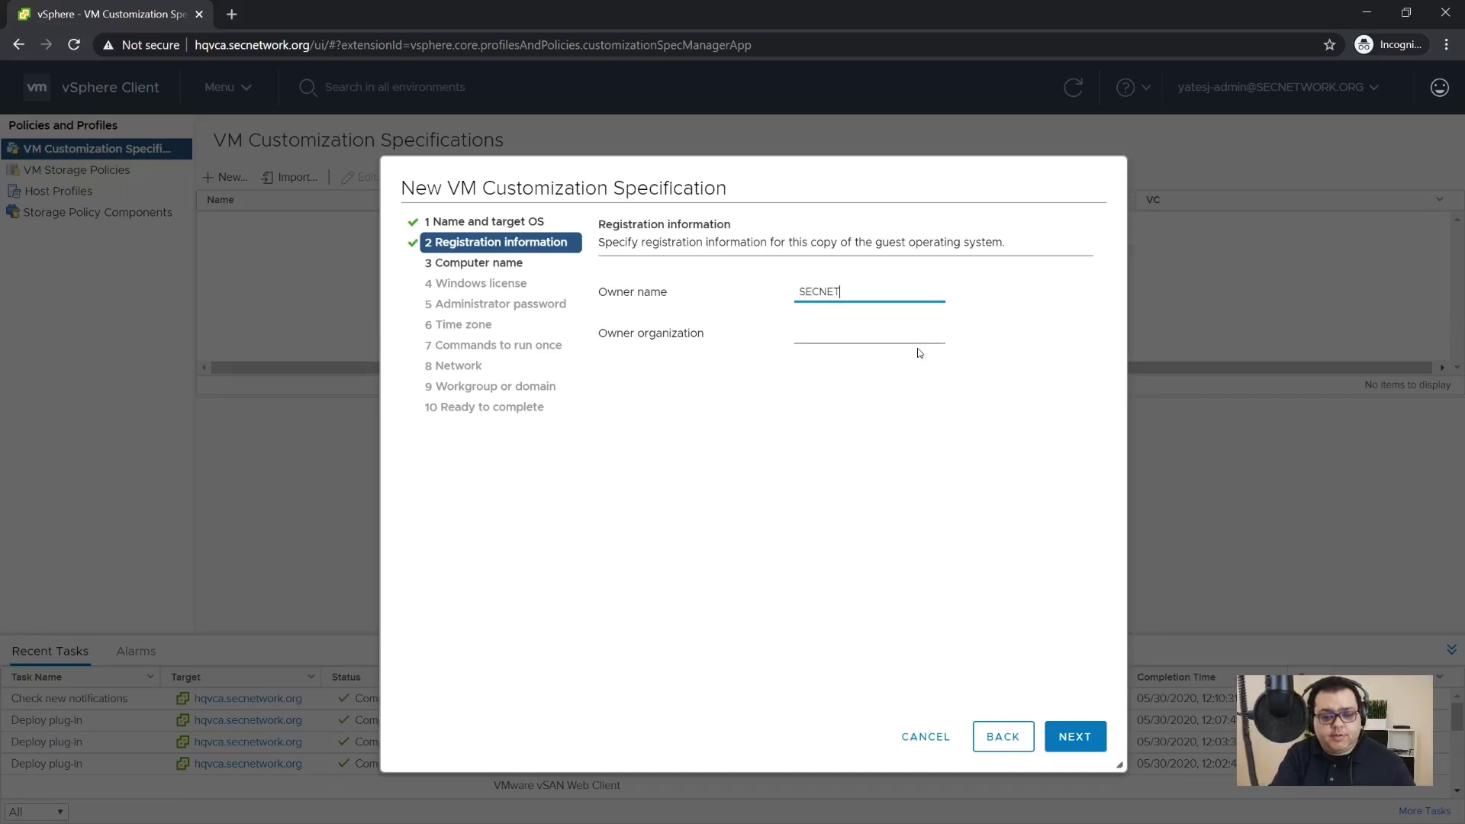
{"action": "key", "text": "Tab"}
{"action": "type", "text": "SECNET"}
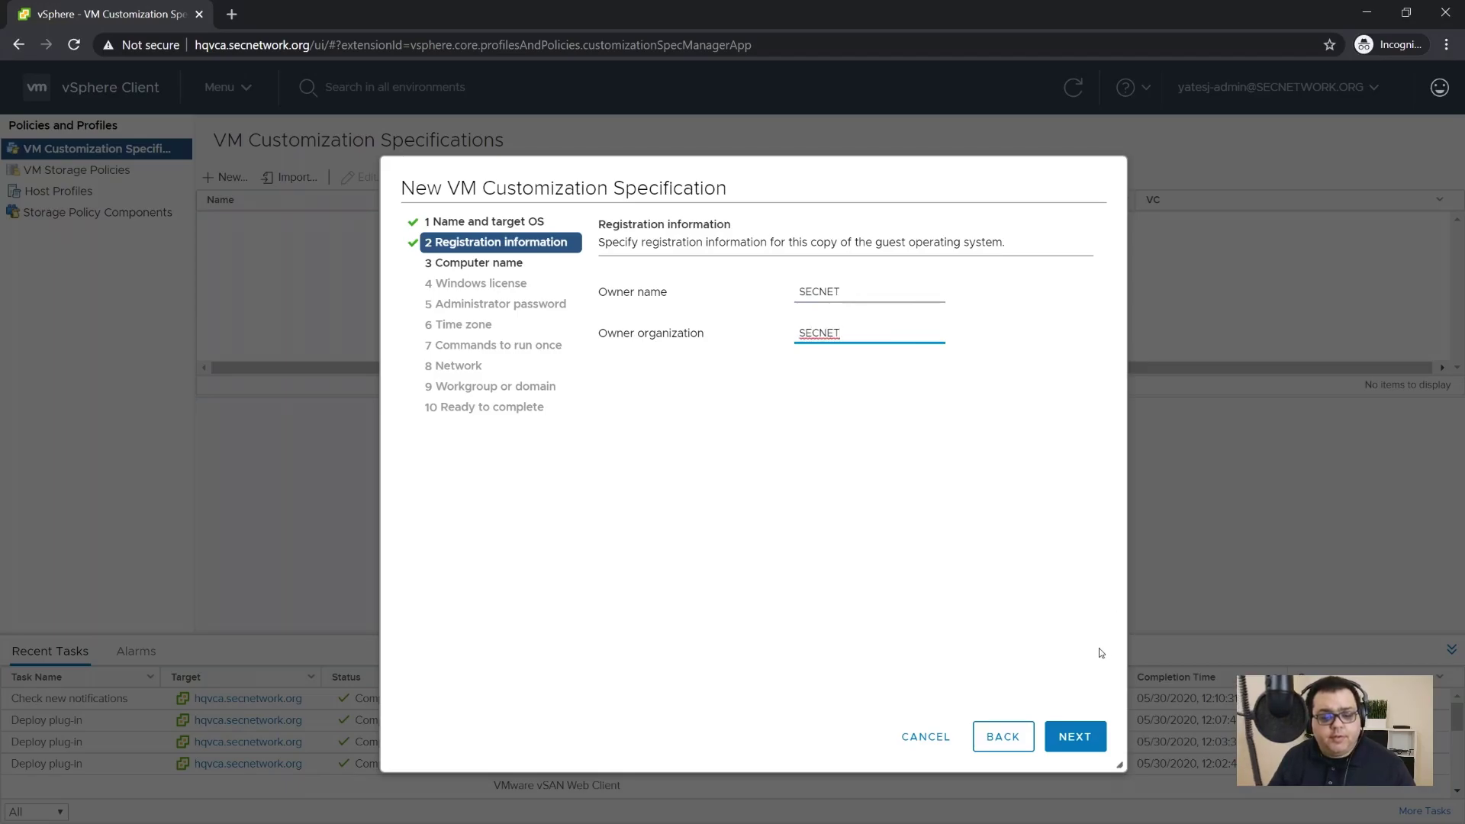
{"action": "left_click", "coordinate": [1086, 752]}
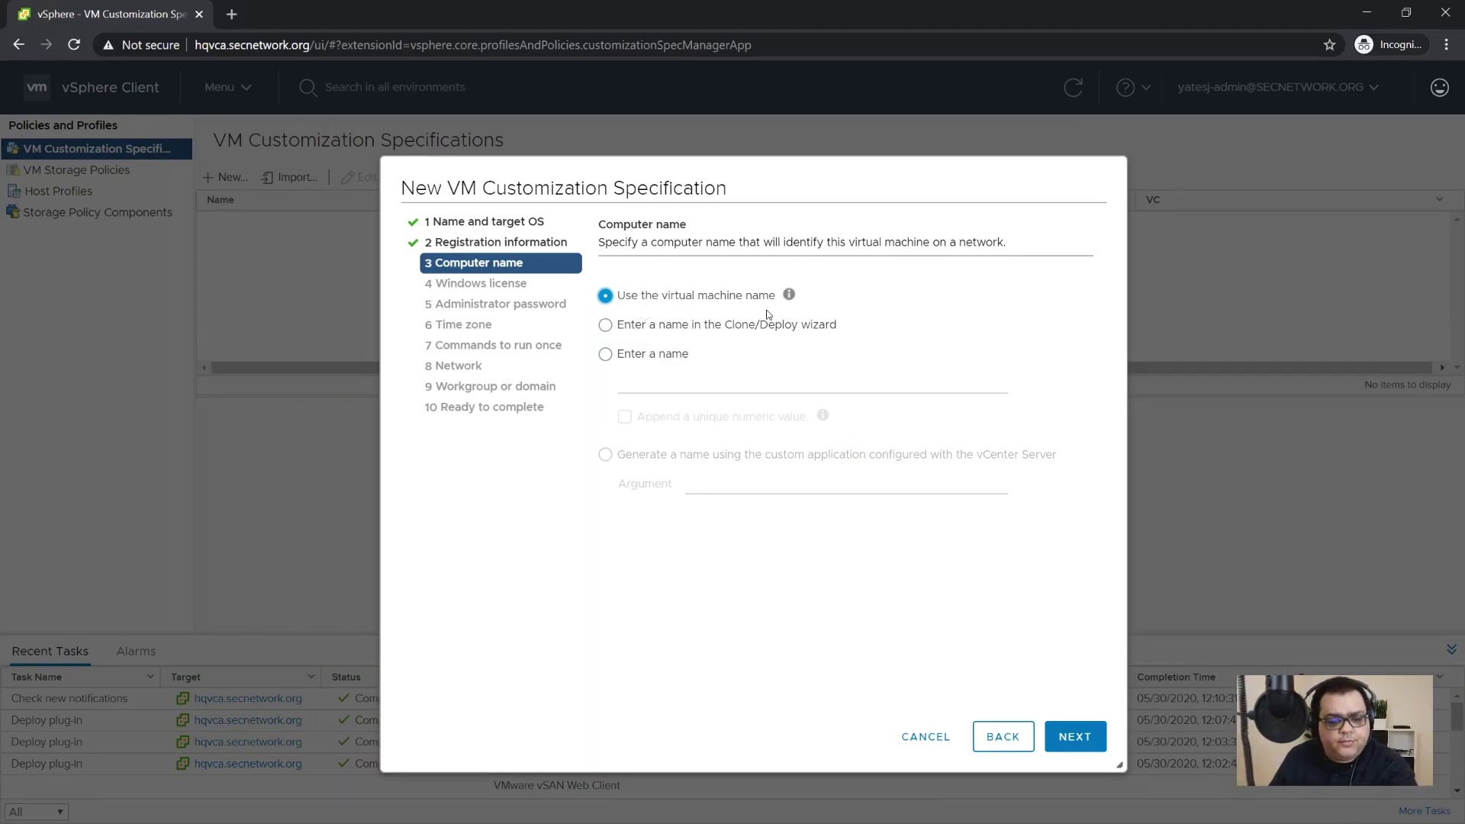
{"action": "left_click", "coordinate": [726, 338]}
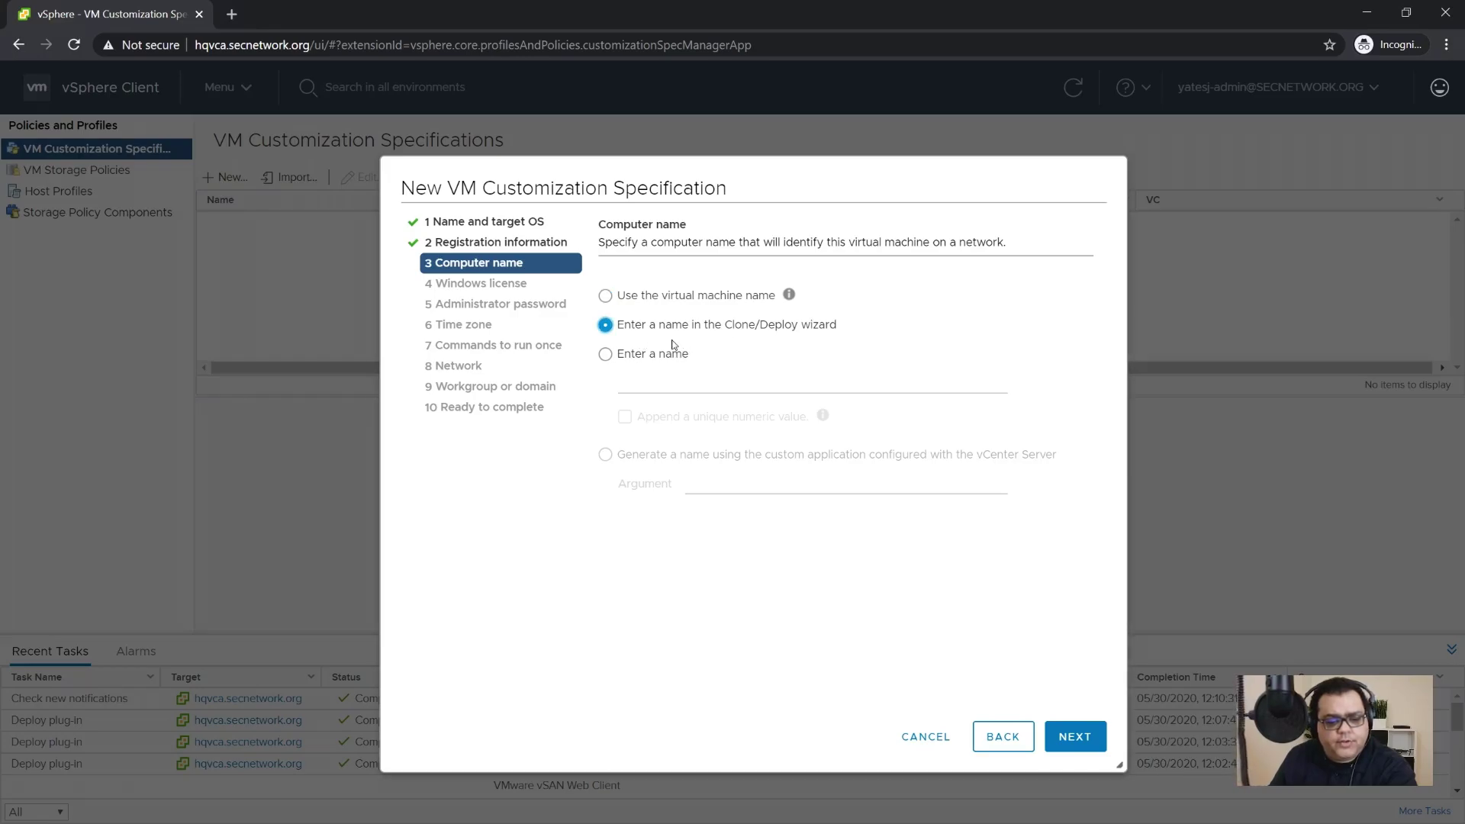
{"action": "left_click", "coordinate": [1002, 737]}
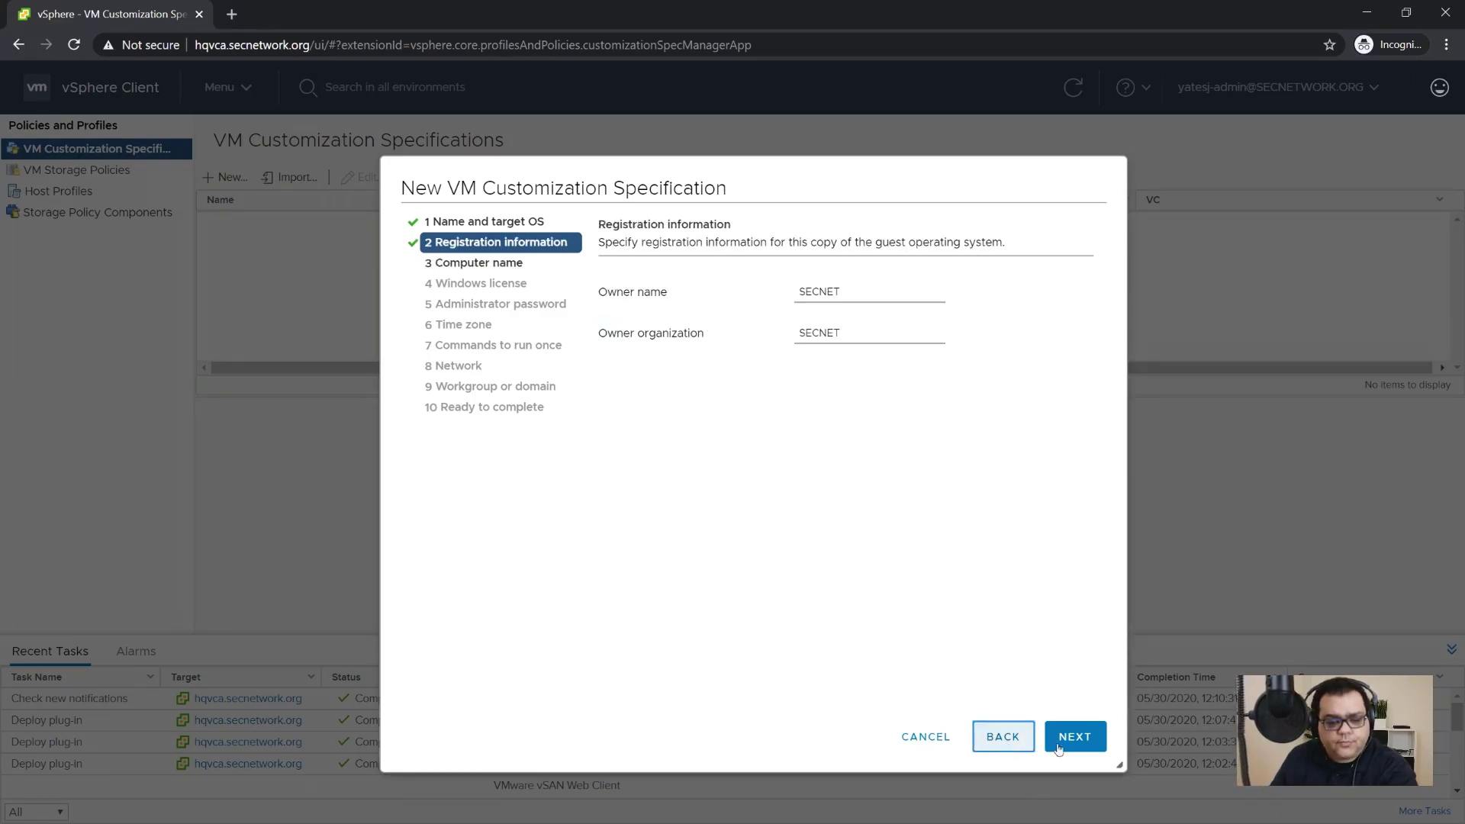
{"action": "left_click", "coordinate": [1076, 737]}
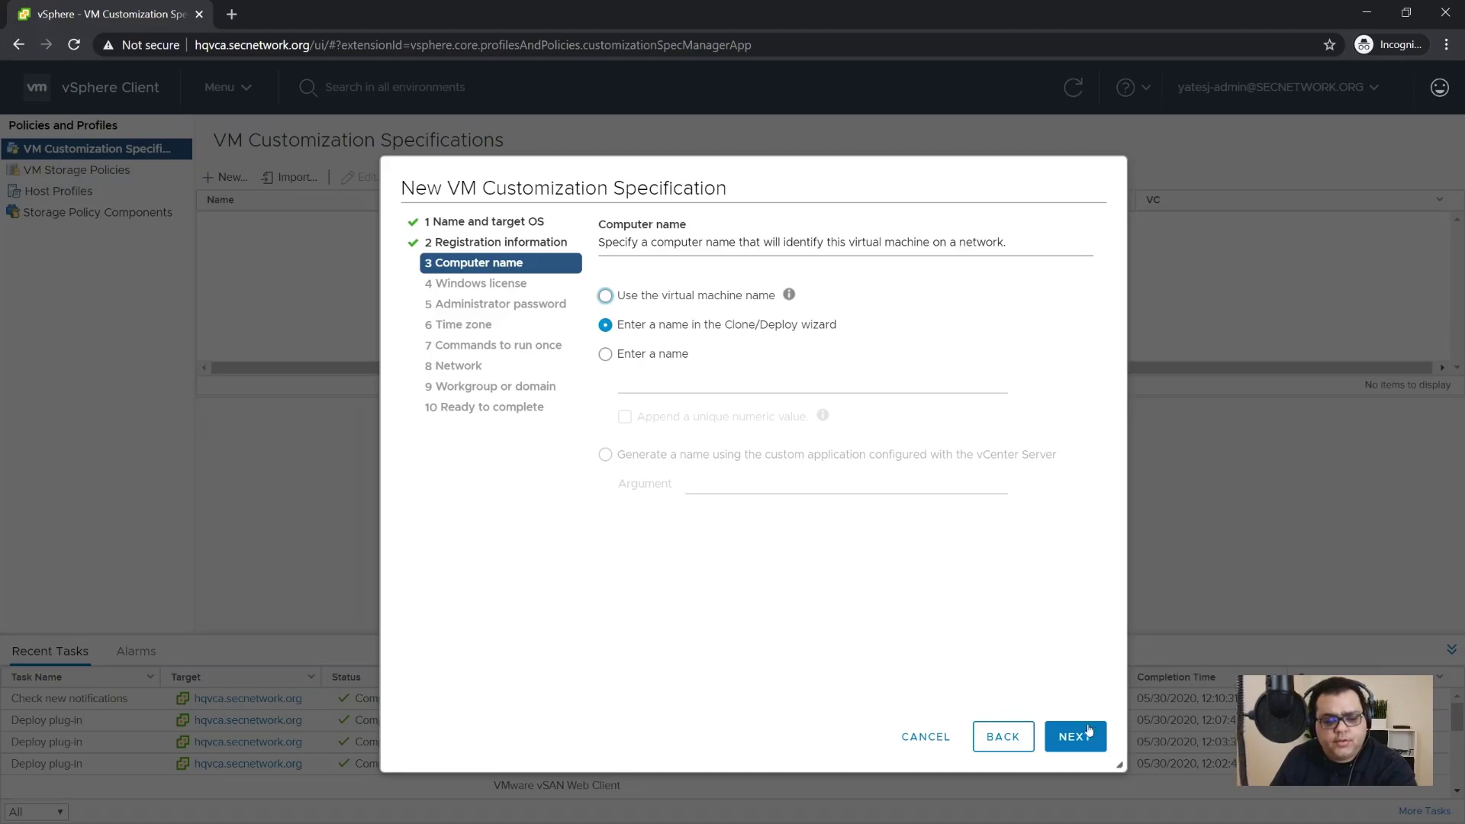
Step: Choose Per seat server licensing and leave the product key empty
{"action": "left_click", "coordinate": [1076, 737]}
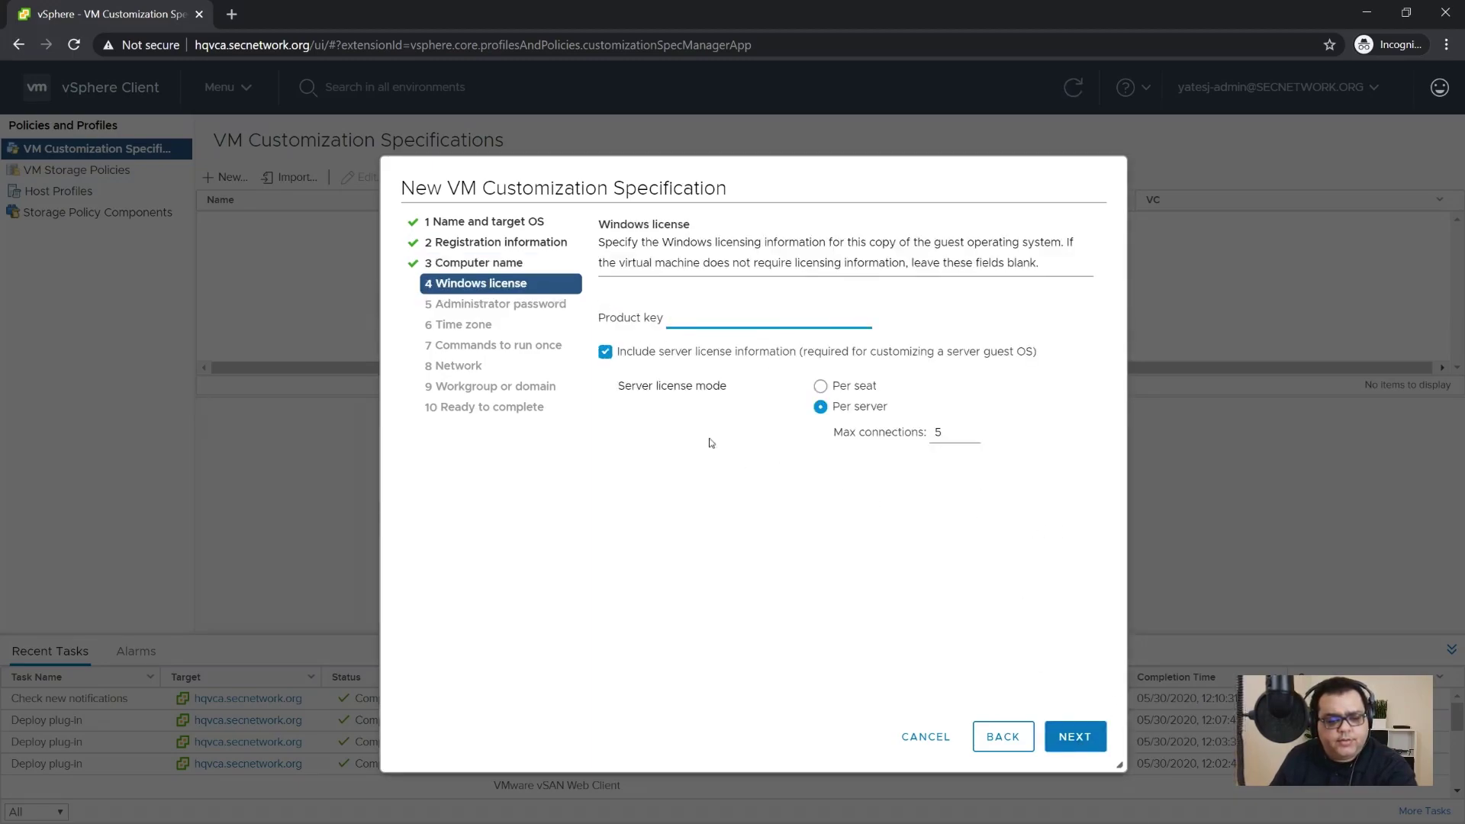
{"action": "left_click", "coordinate": [843, 387]}
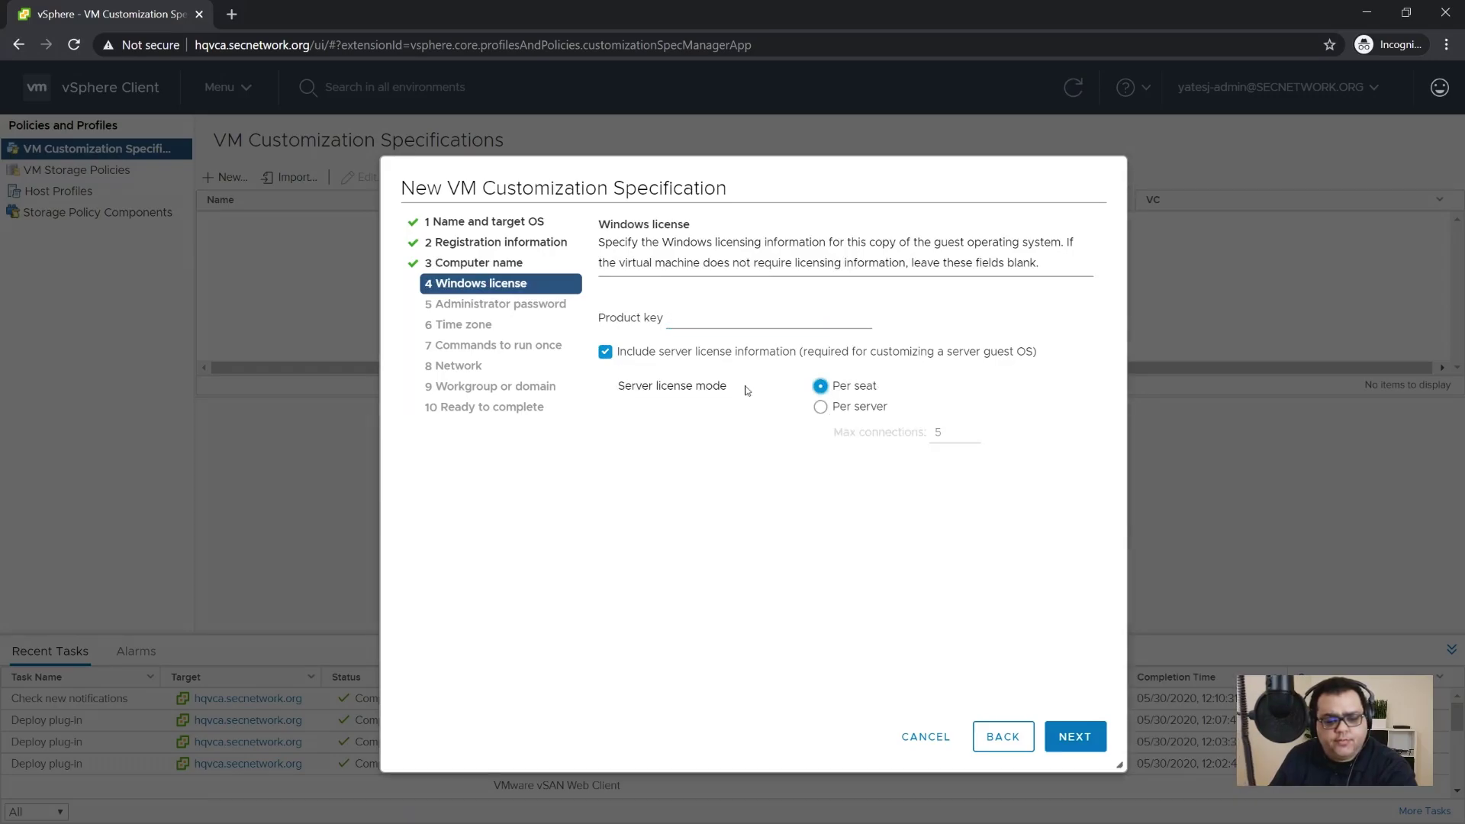
{"action": "left_click", "coordinate": [762, 319]}
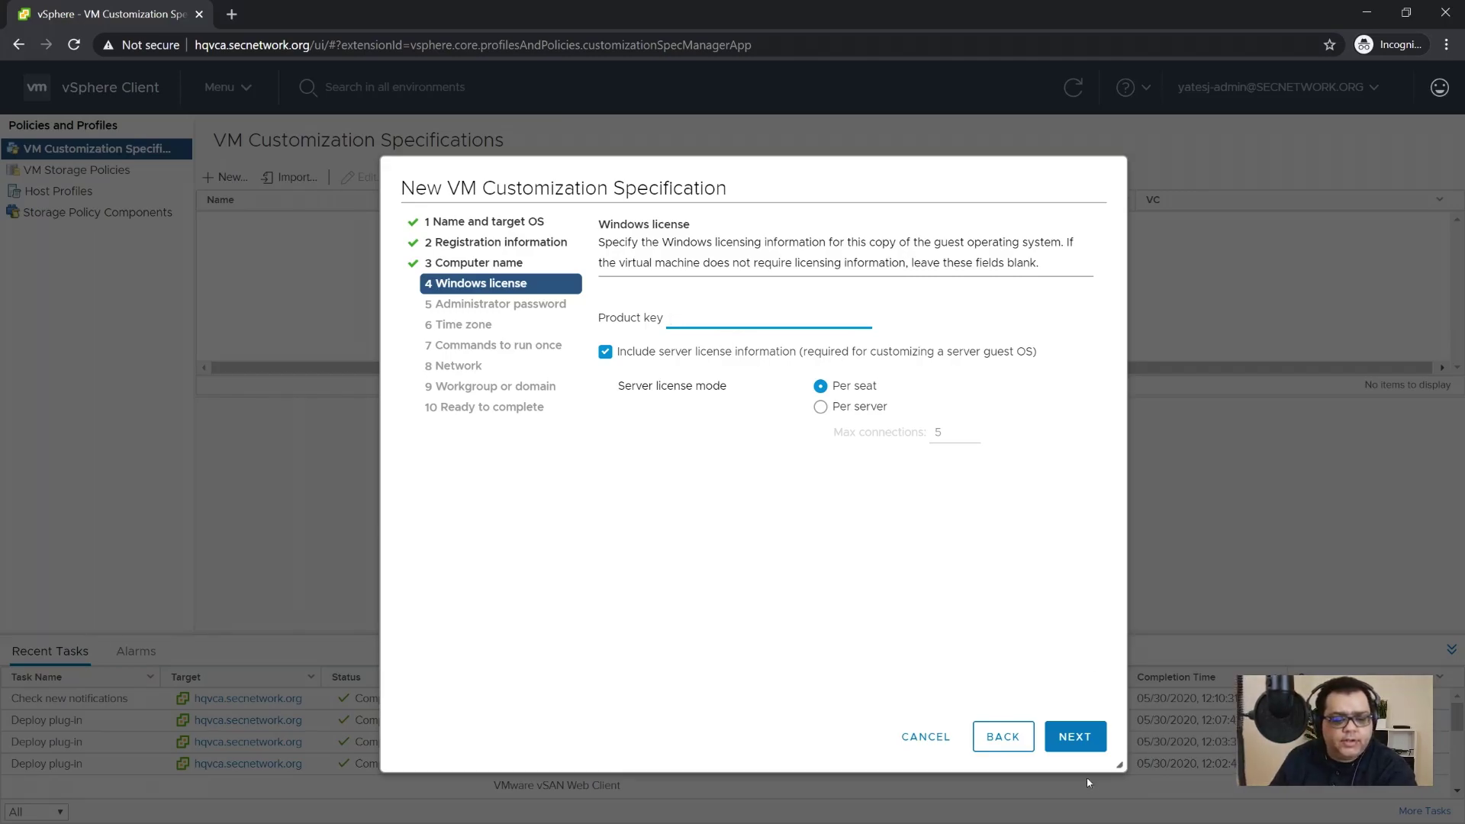
{"action": "left_click", "coordinate": [1083, 738]}
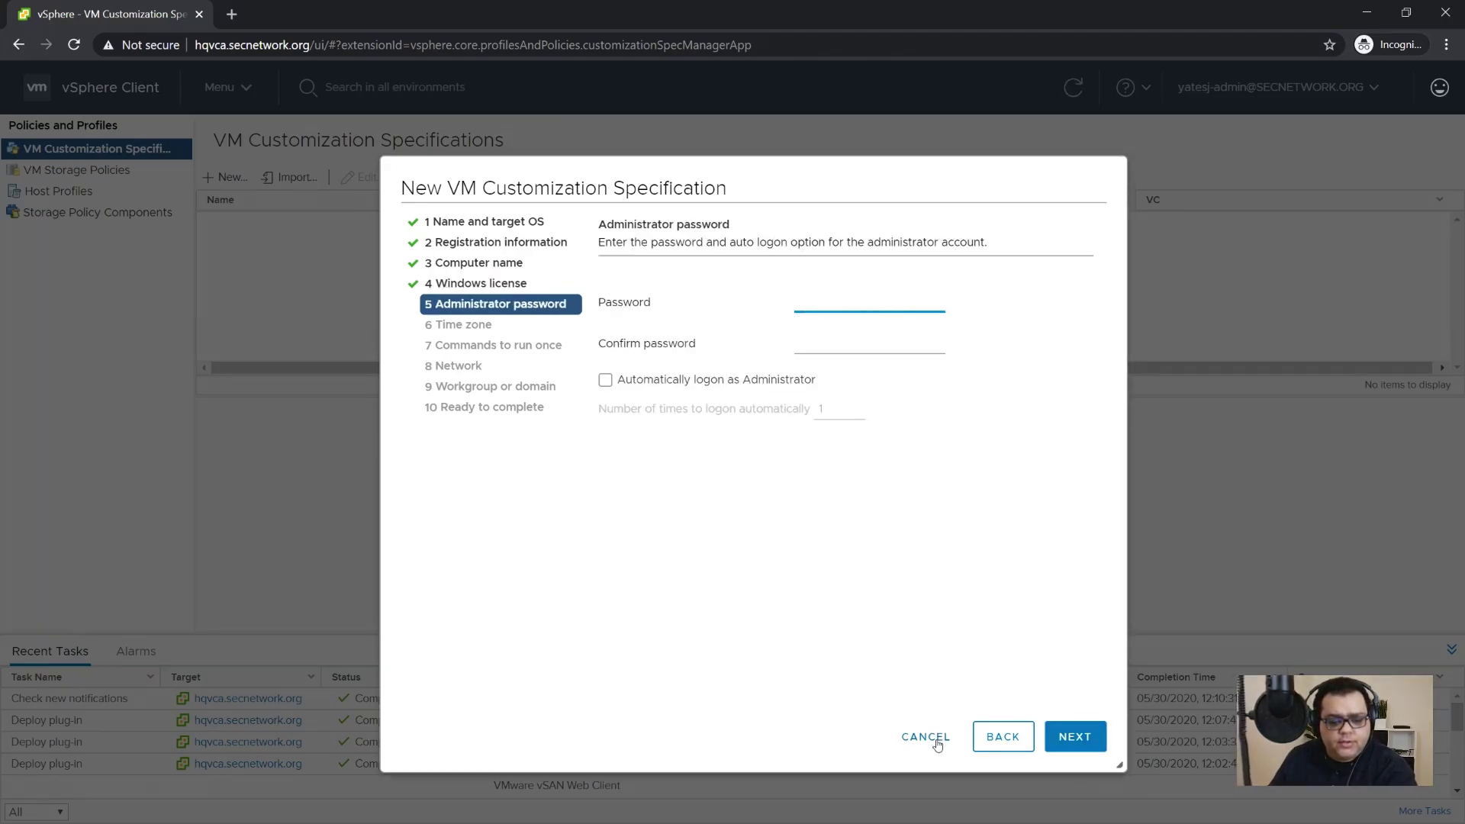
Step: Enter and confirm the administrator password and enable one automatic logon as Administrator
{"action": "left_click", "coordinate": [1002, 736]}
{"action": "left_click", "coordinate": [1076, 744]}
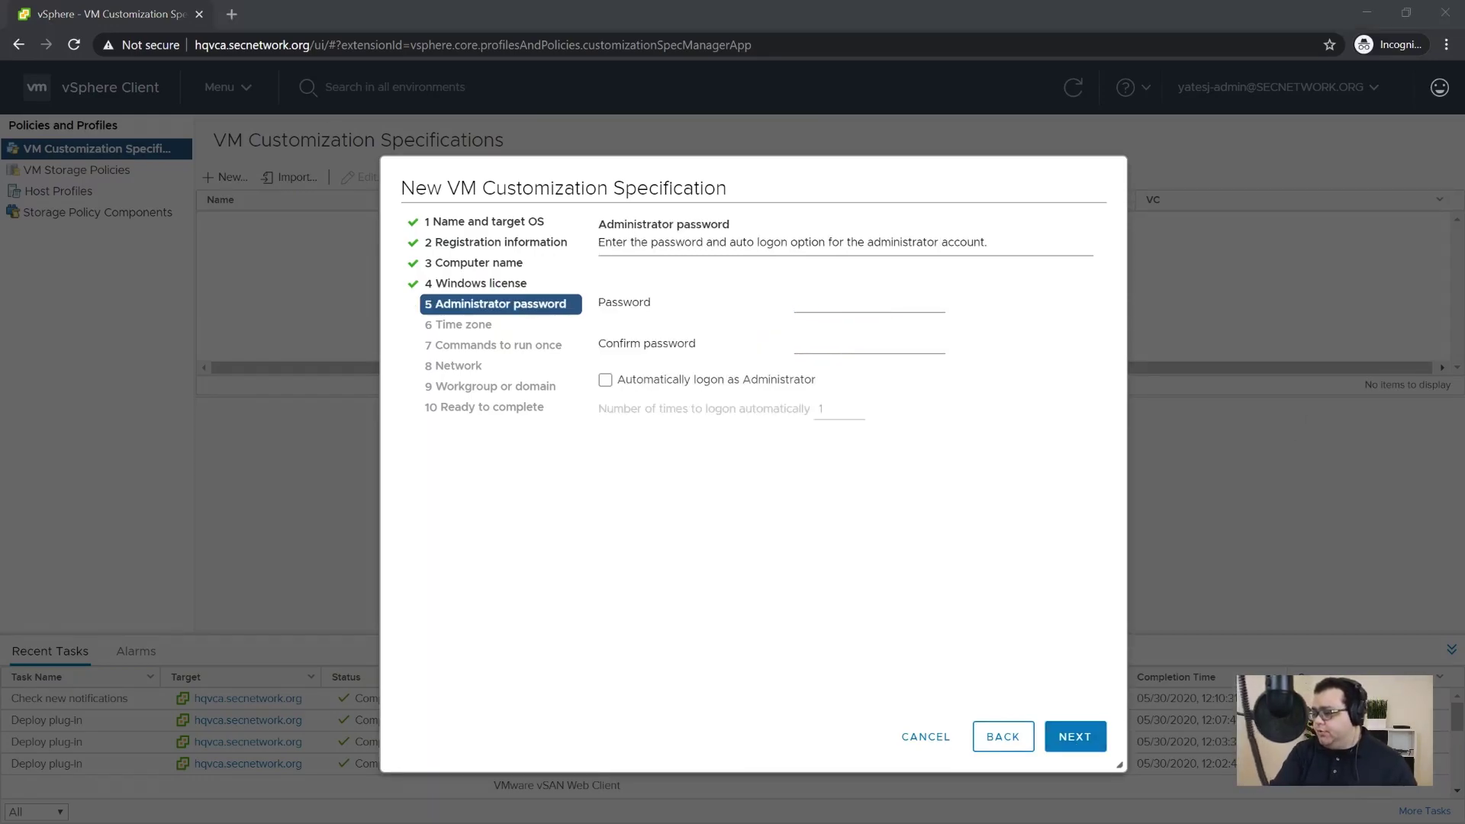
{"action": "left_click", "coordinate": [828, 302]}
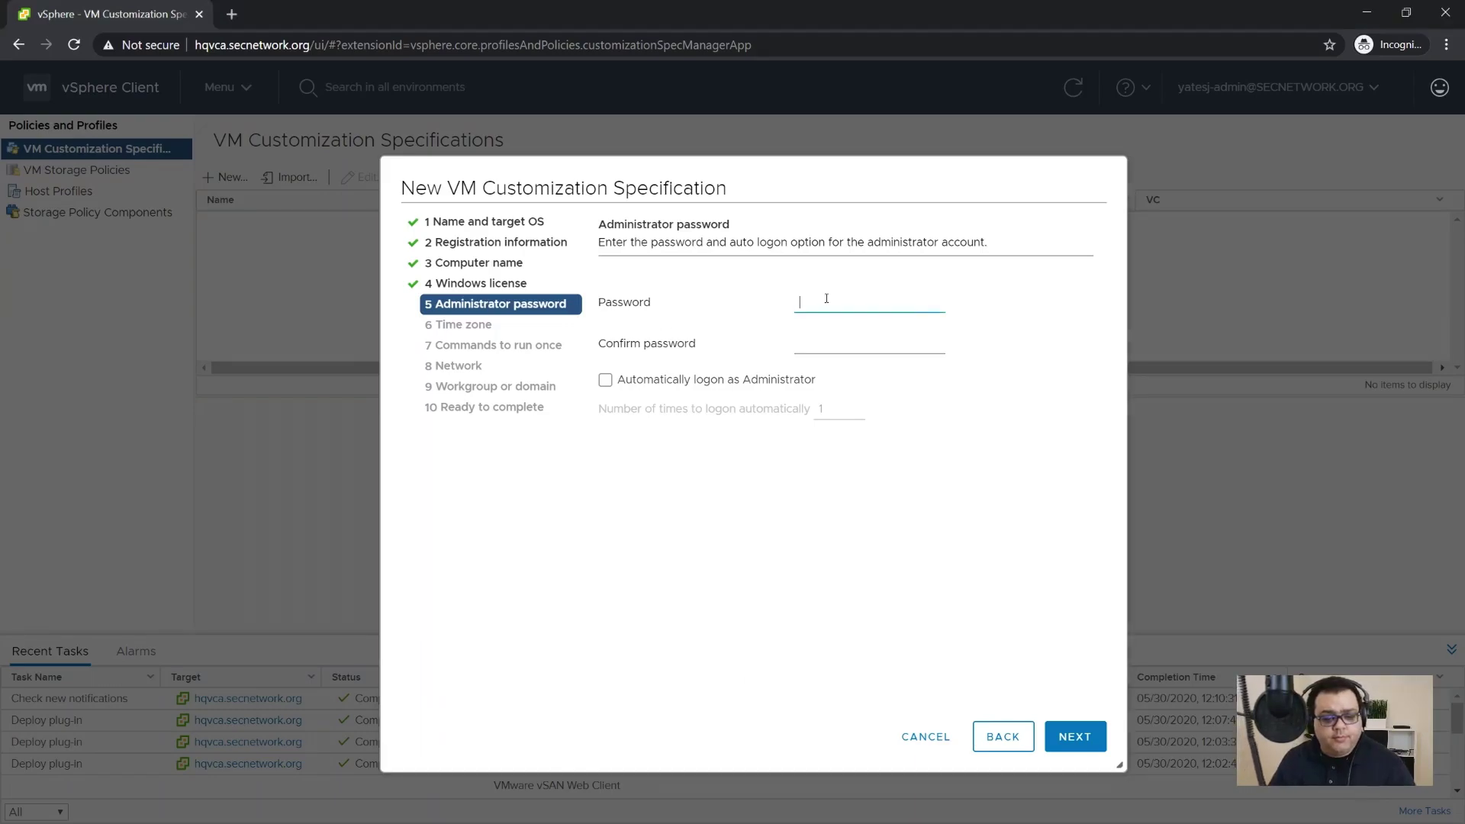
{"action": "key", "text": "ctrl+v"}
{"action": "left_click", "coordinate": [875, 344]}
{"action": "key", "text": "ctrl+v"}
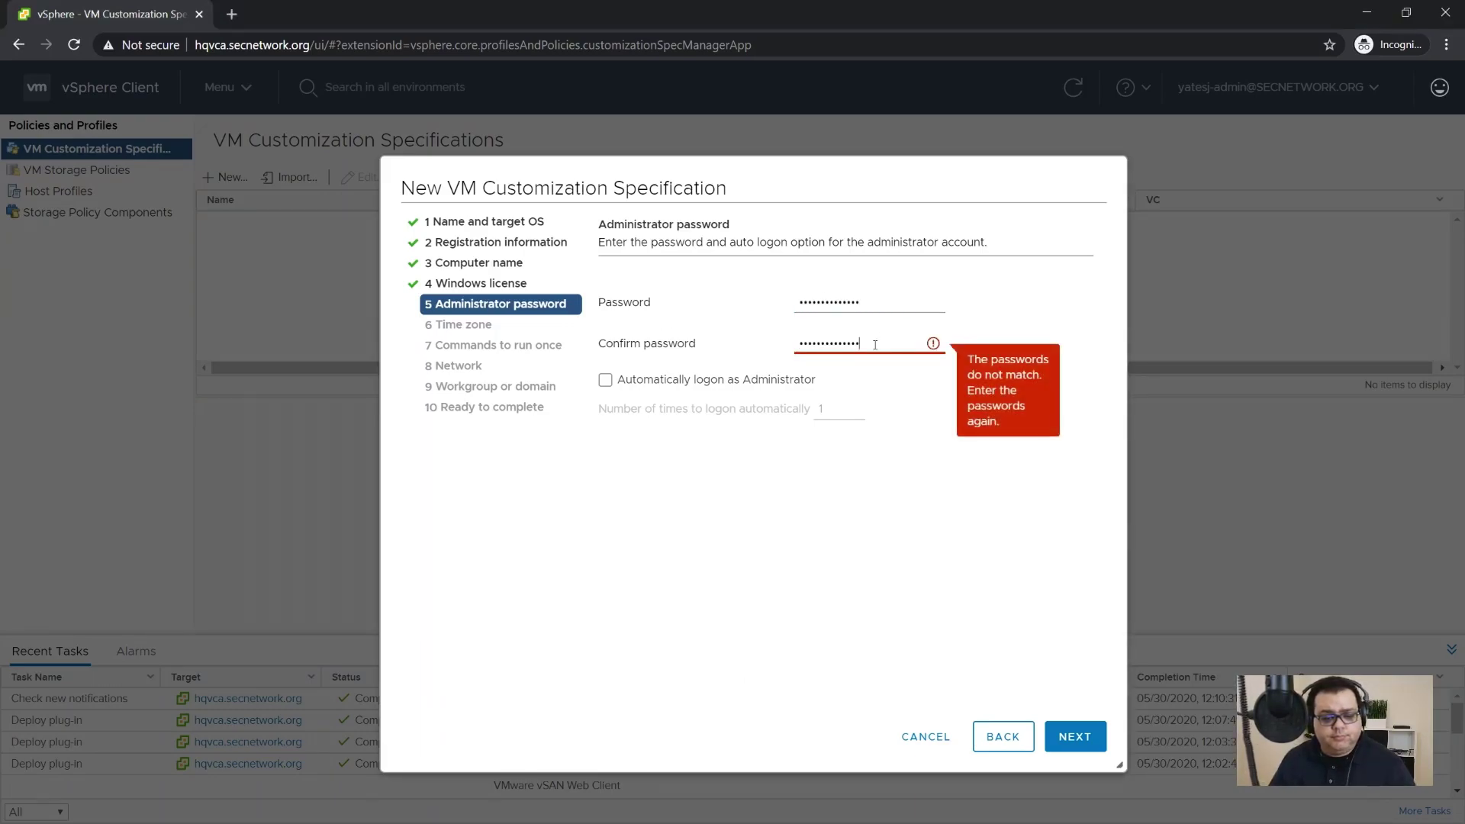
{"action": "key", "text": "Tab"}
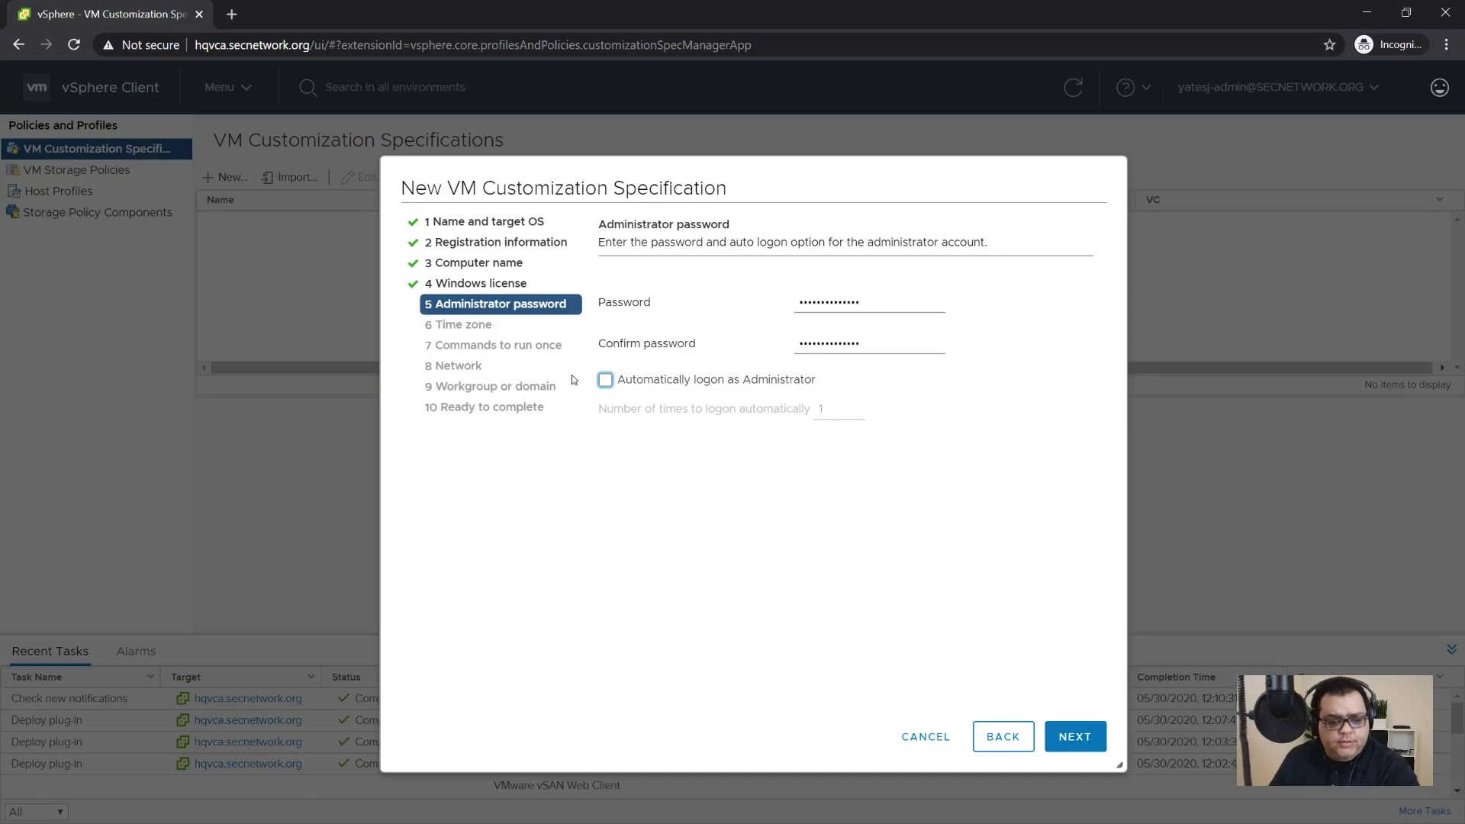
{"action": "left_click", "coordinate": [606, 380]}
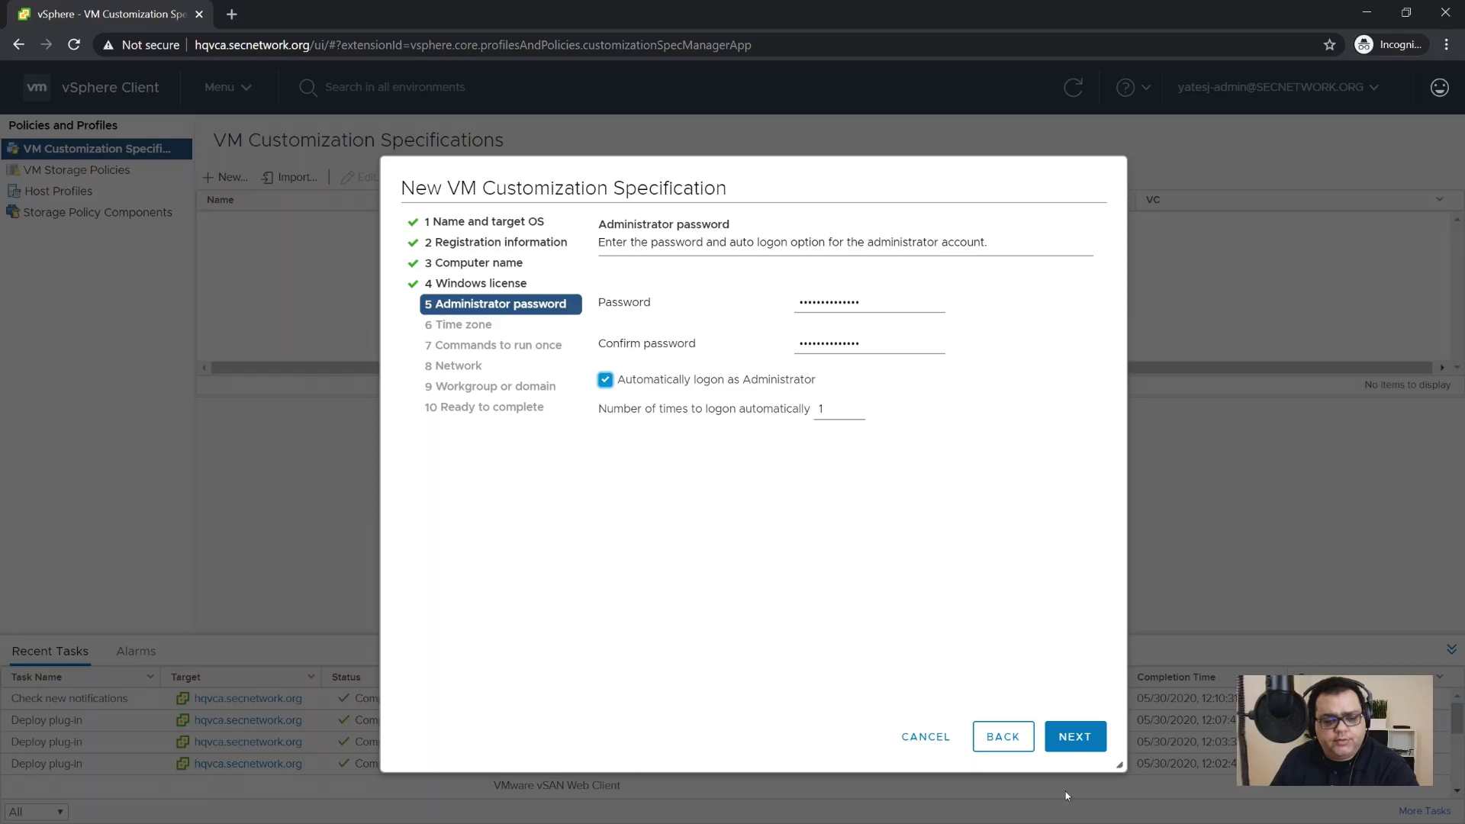
{"action": "left_click", "coordinate": [1075, 736]}
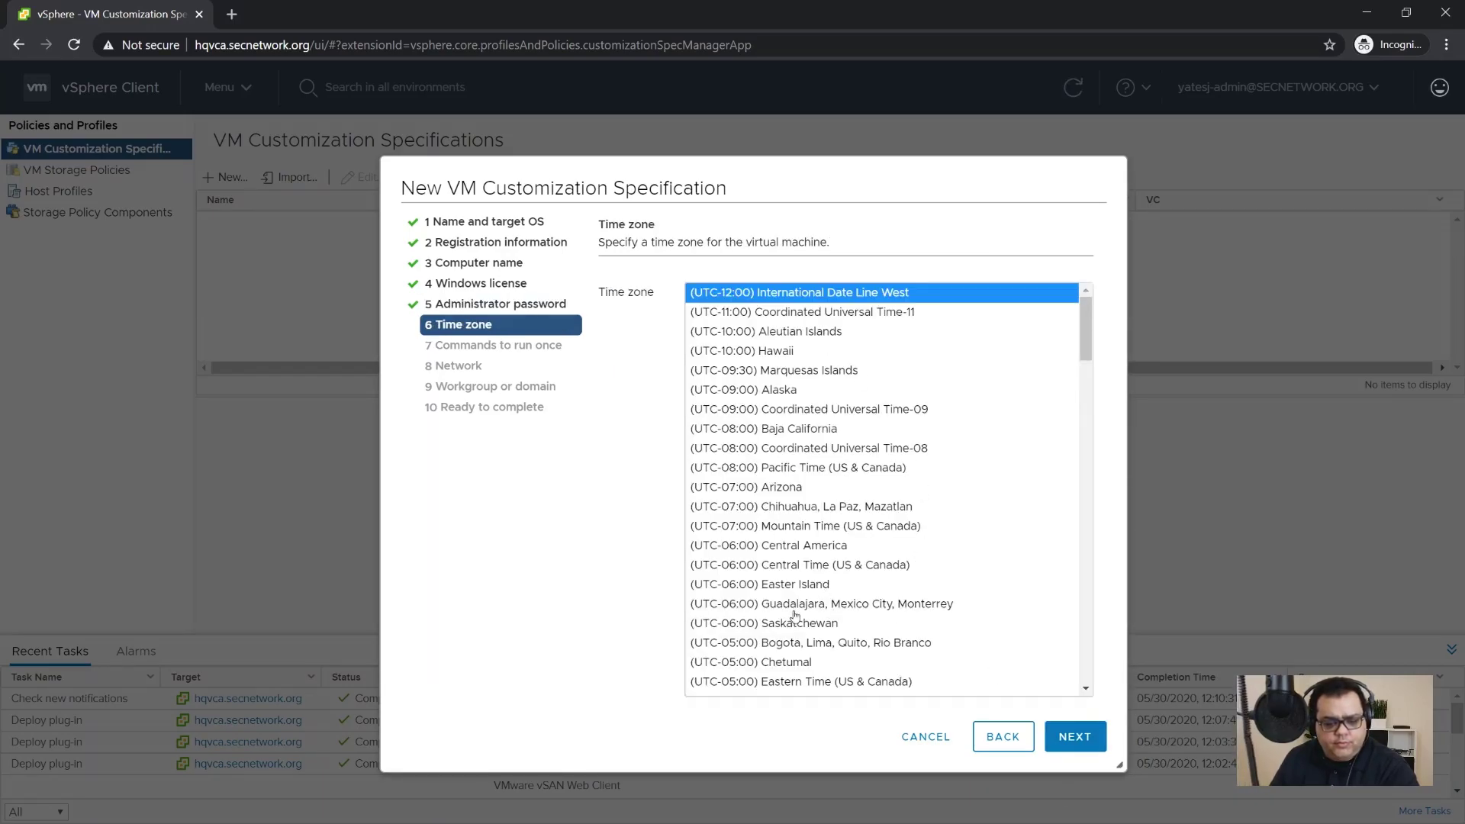
Step: Choose (UTC-05:00) Eastern Time (US & Canada), skip run-once commands and keep standard DHCP networking
{"action": "left_click", "coordinate": [806, 687]}
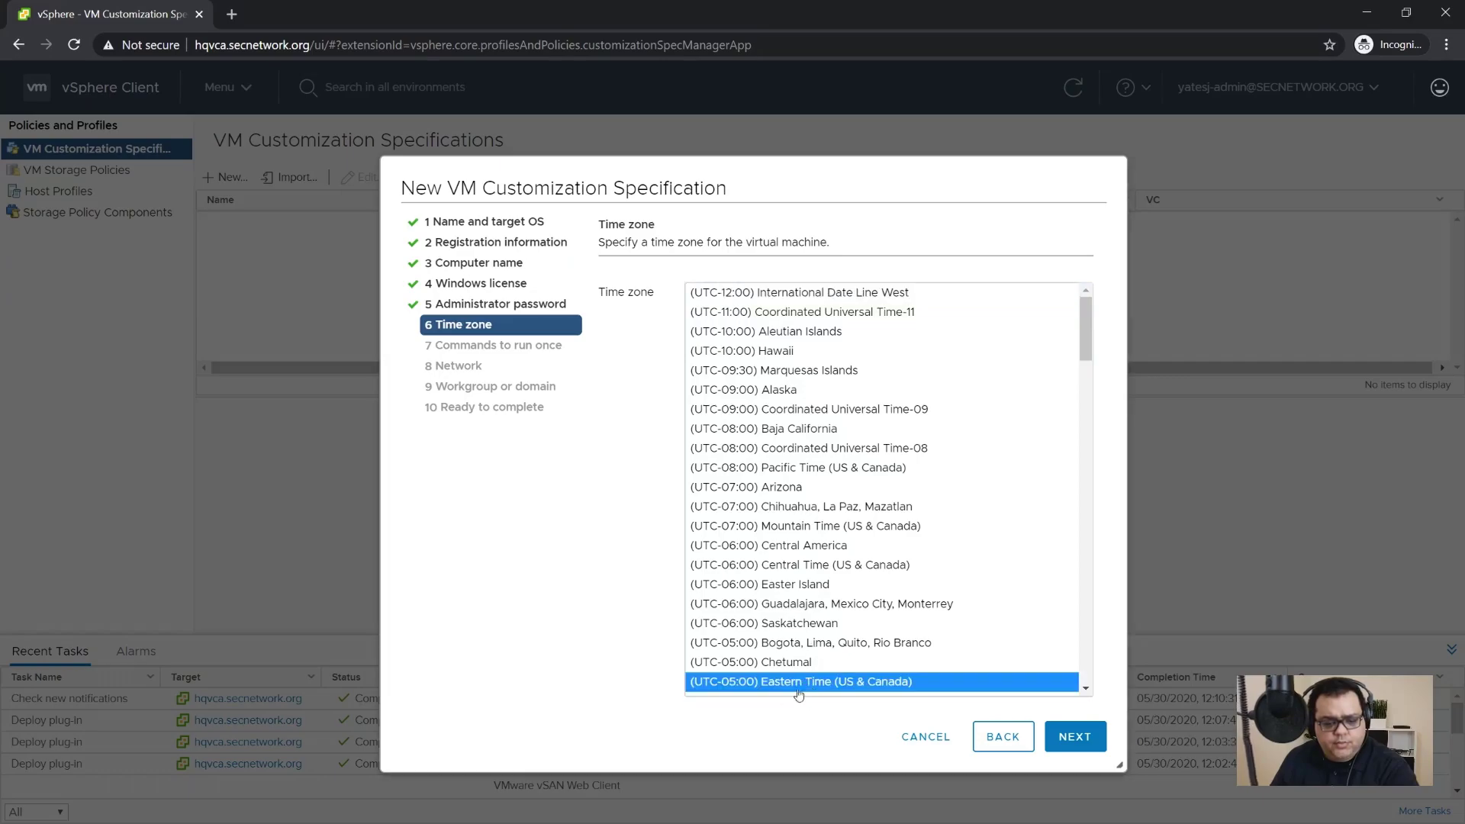
{"action": "left_click", "coordinate": [1074, 736]}
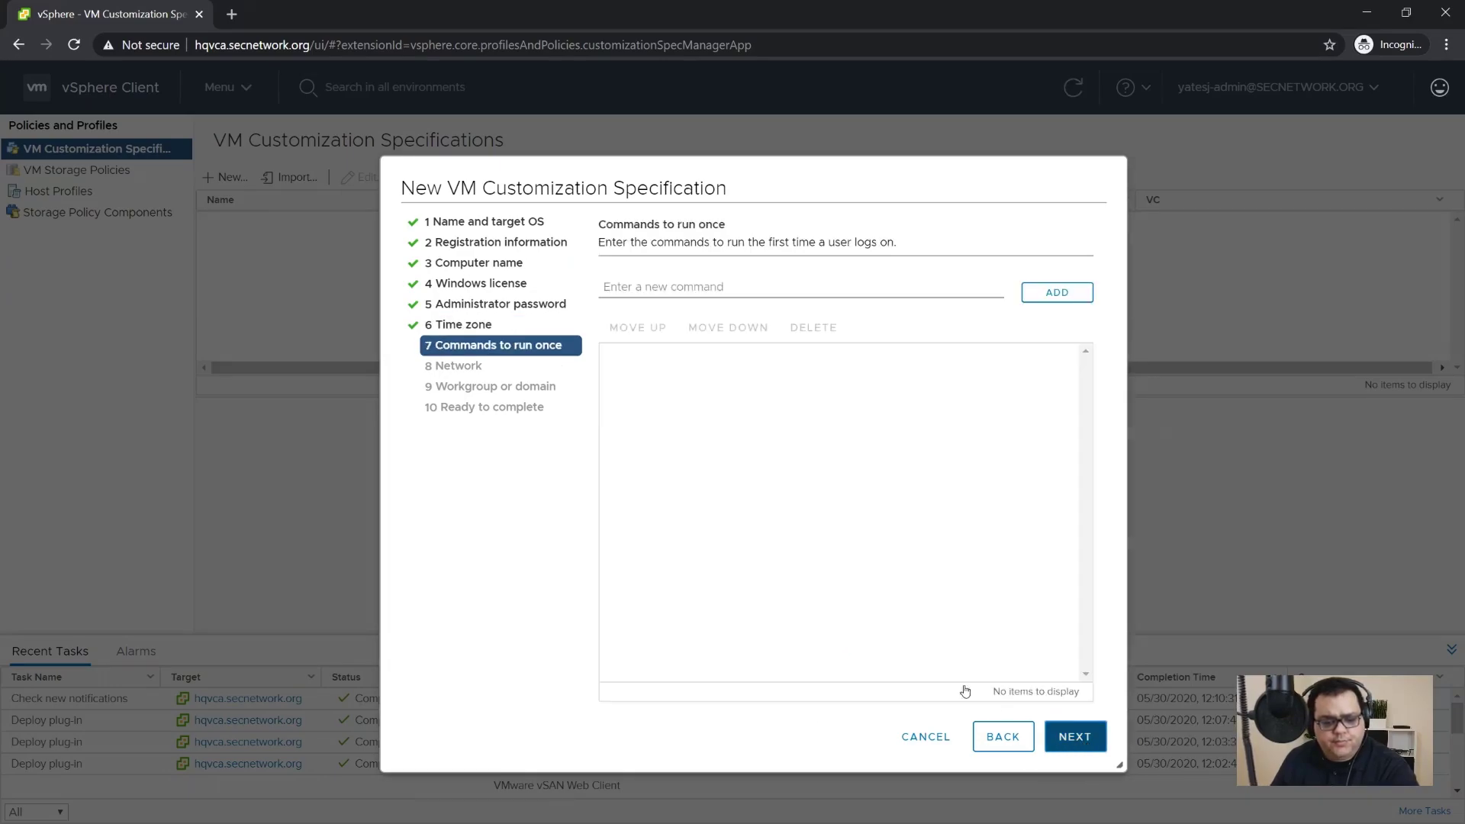
{"action": "left_click", "coordinate": [1076, 737]}
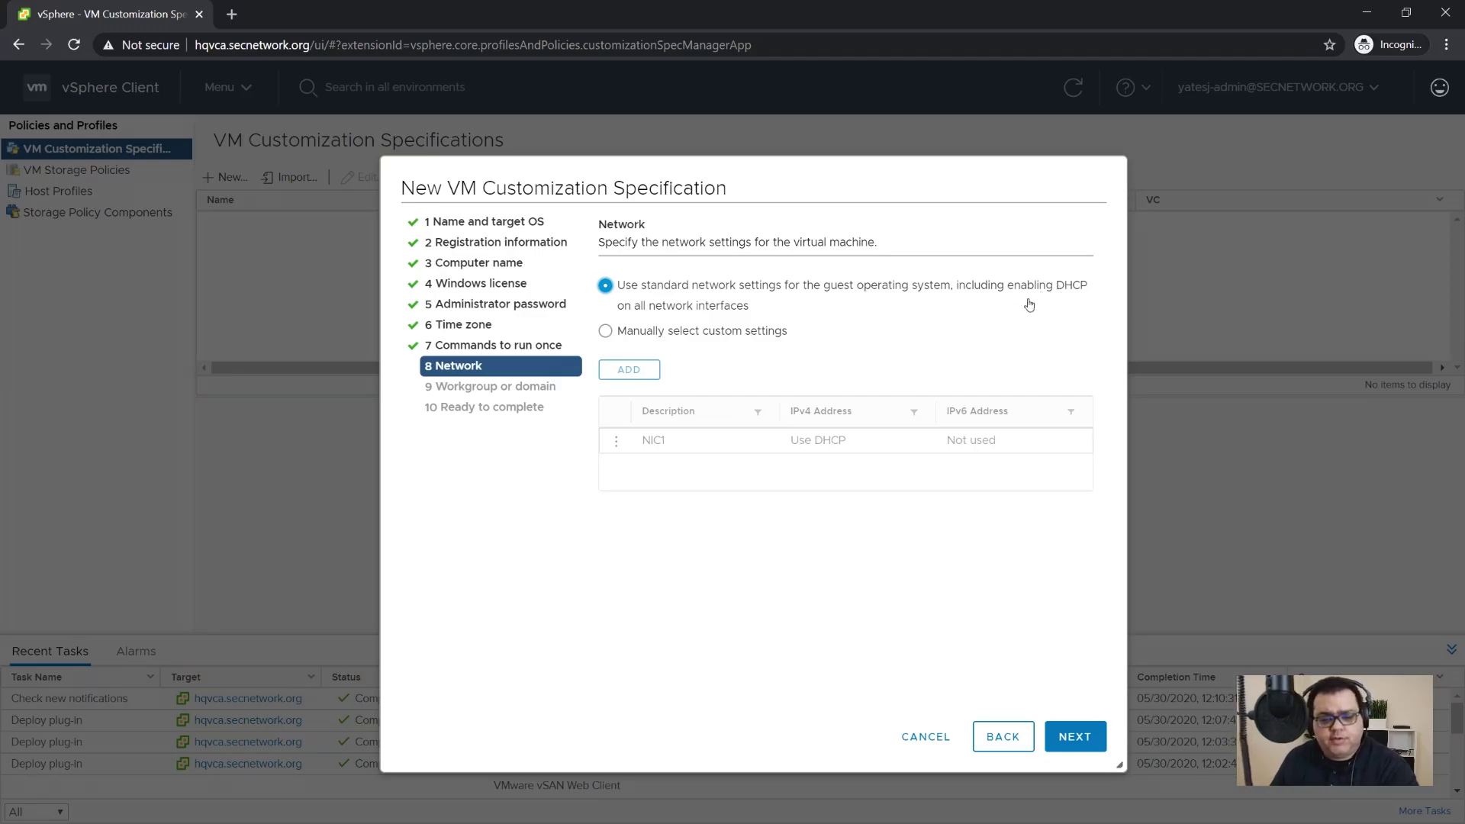
{"action": "left_click", "coordinate": [1076, 738]}
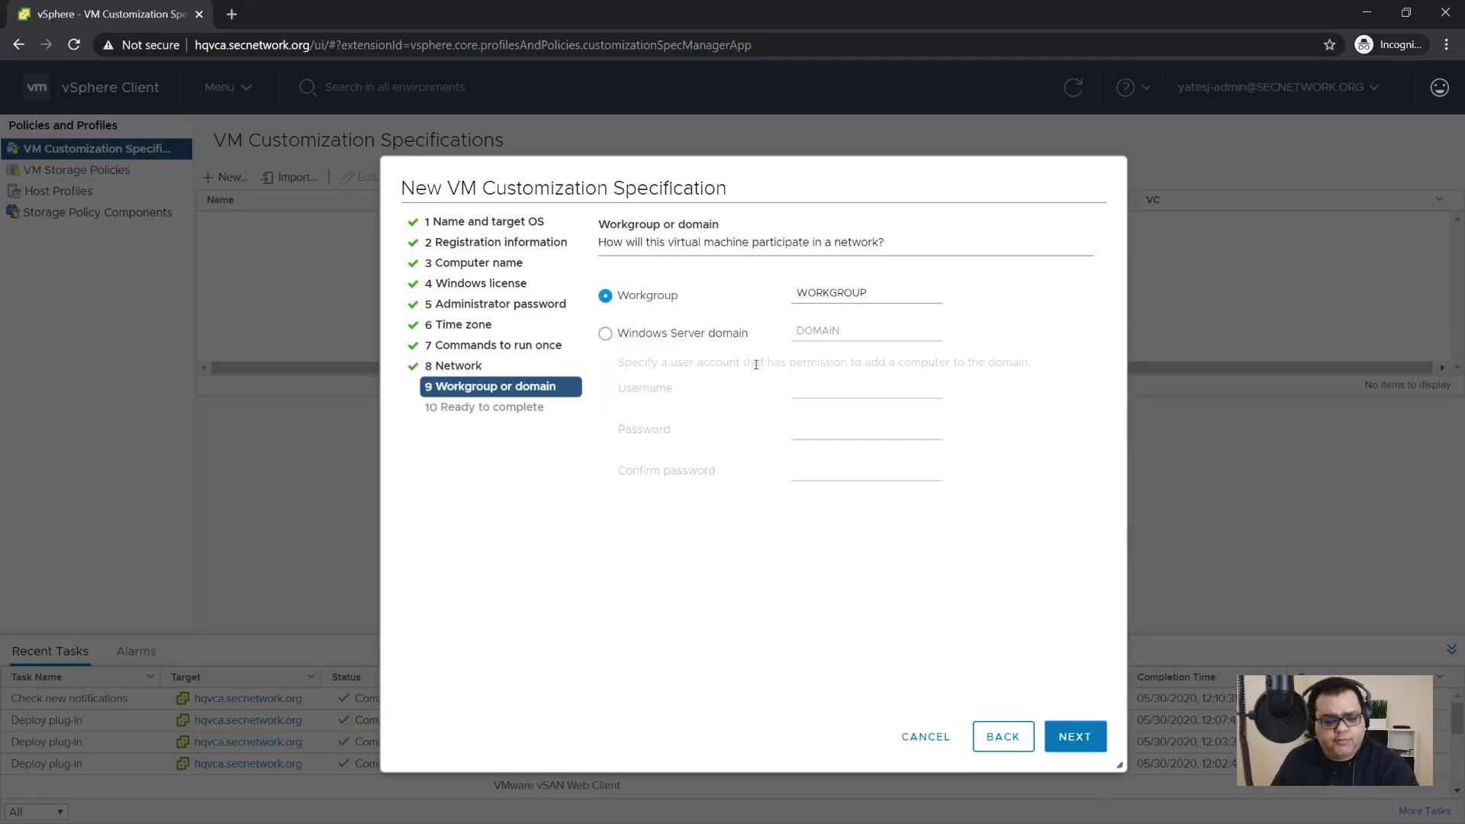
Step: Join the VM to domain SECNETWORK.ORG using the svc-autojoin account
{"action": "left_click", "coordinate": [623, 341]}
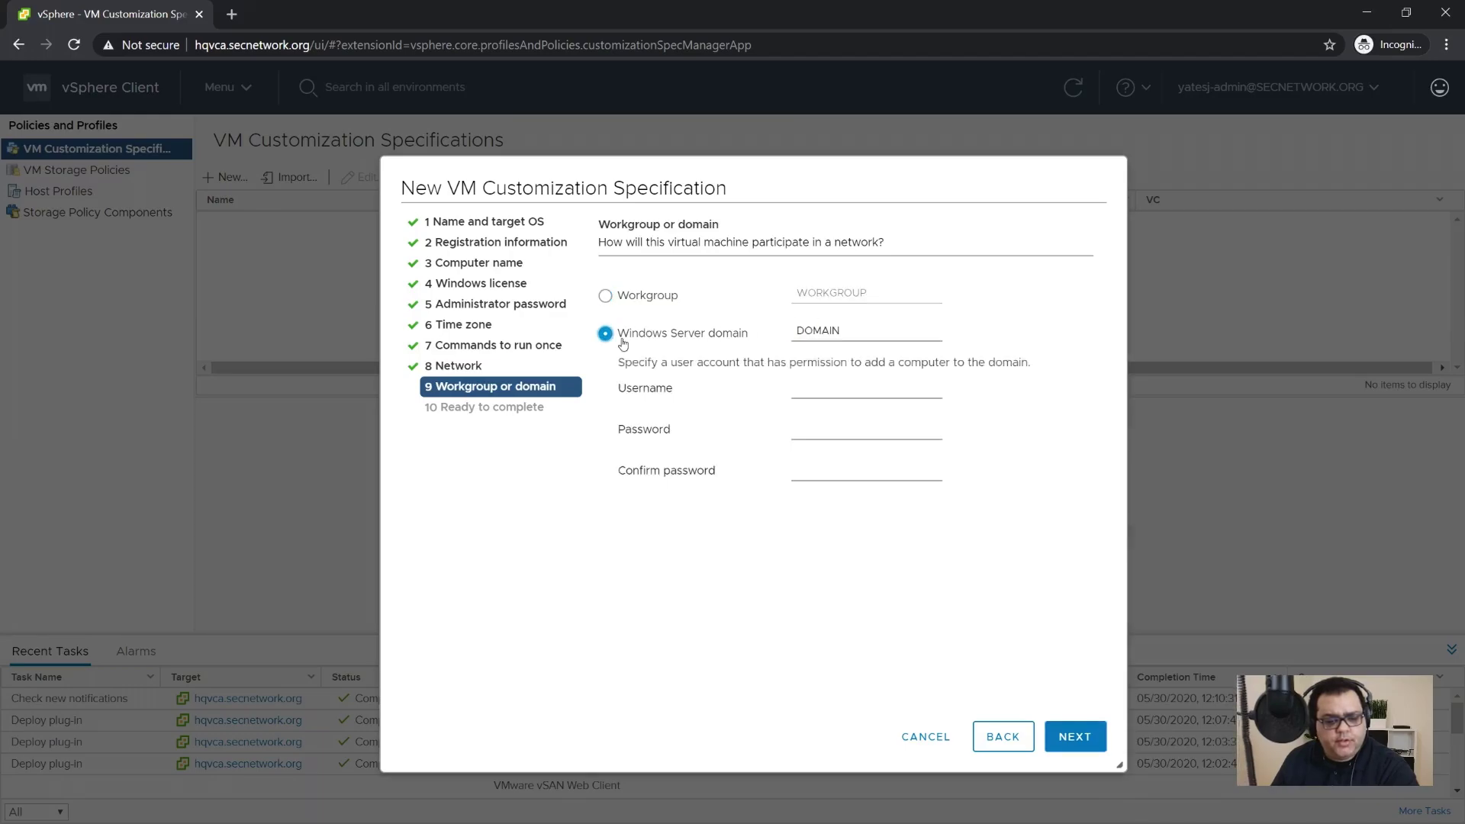
{"action": "double_click", "coordinate": [870, 332]}
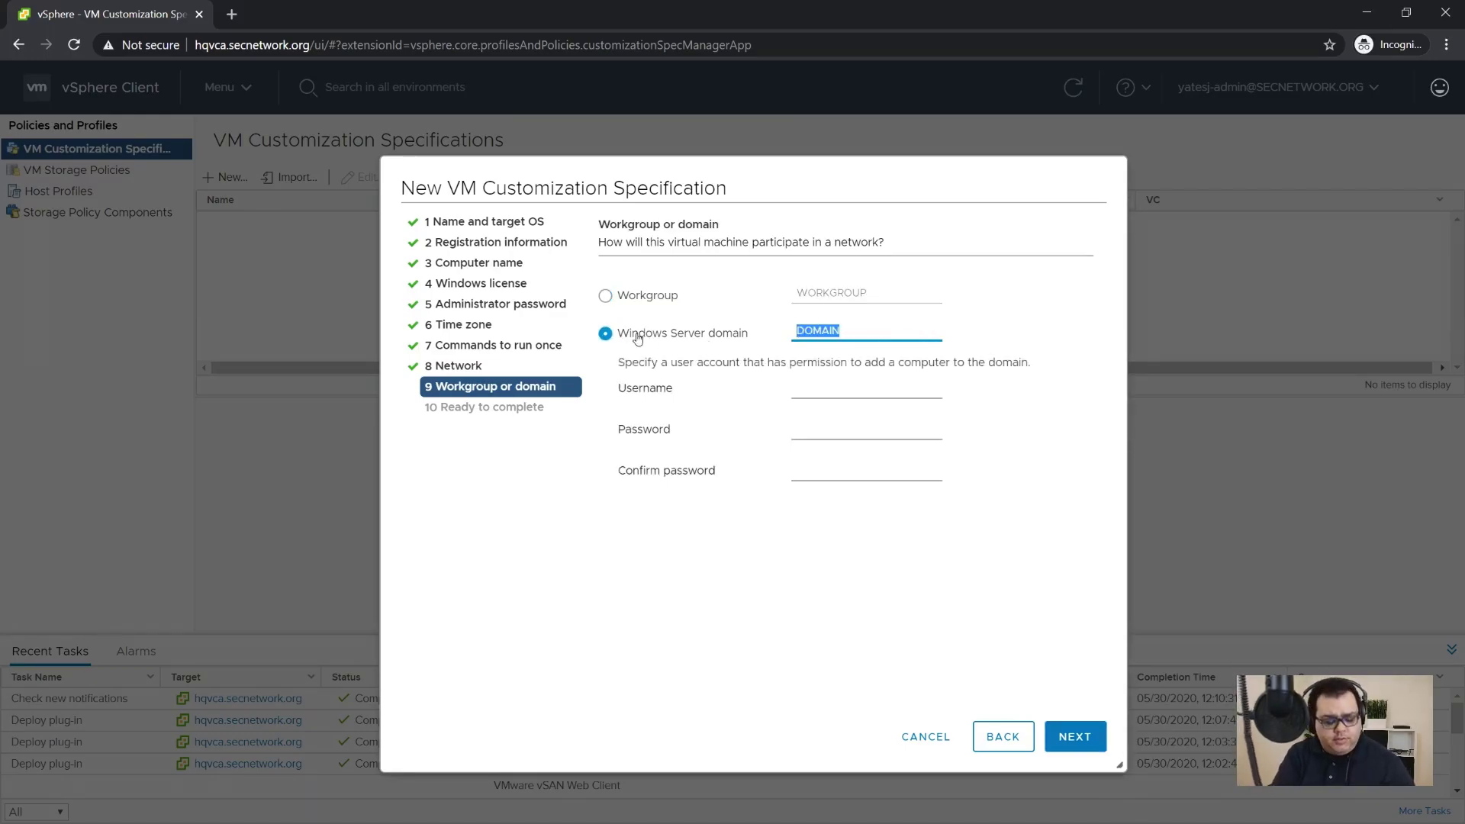
{"action": "type", "text": "SECNET"}
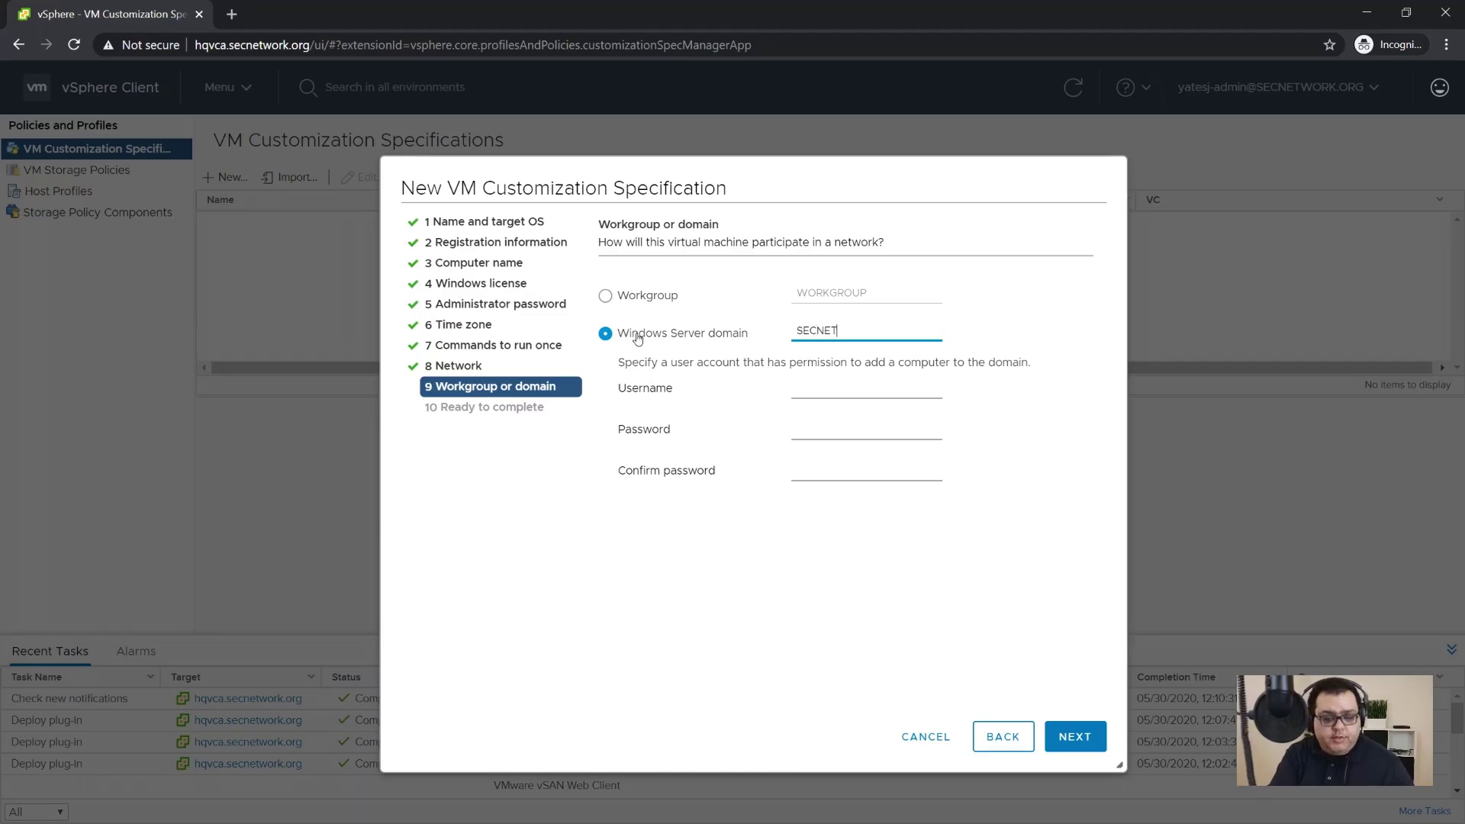
{"action": "type", "text": "WORK.ORG"}
{"action": "key", "text": "Tab"}
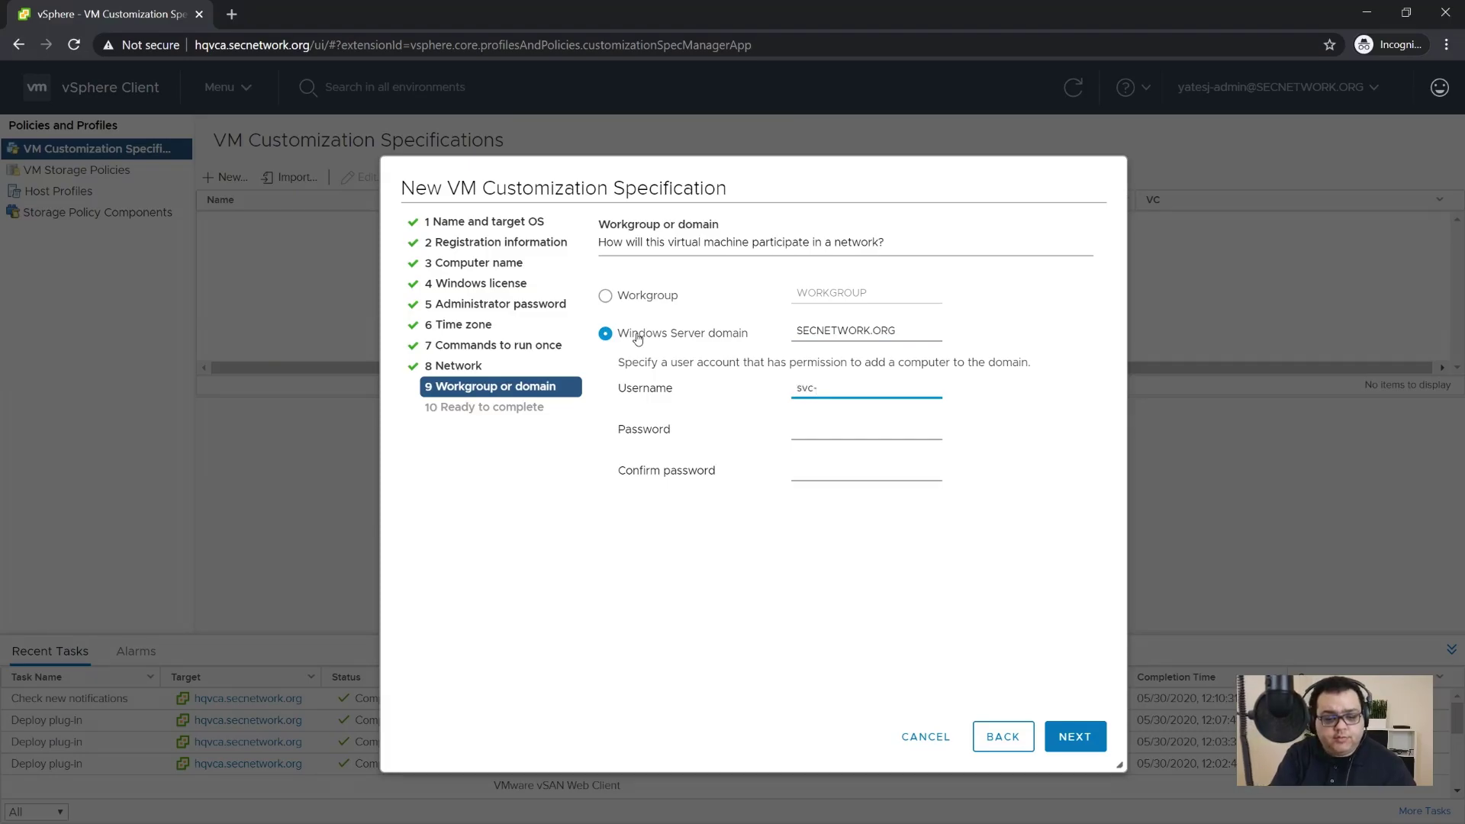
{"action": "type", "text": "svc-autojoin"}
{"action": "key", "text": "Tab"}
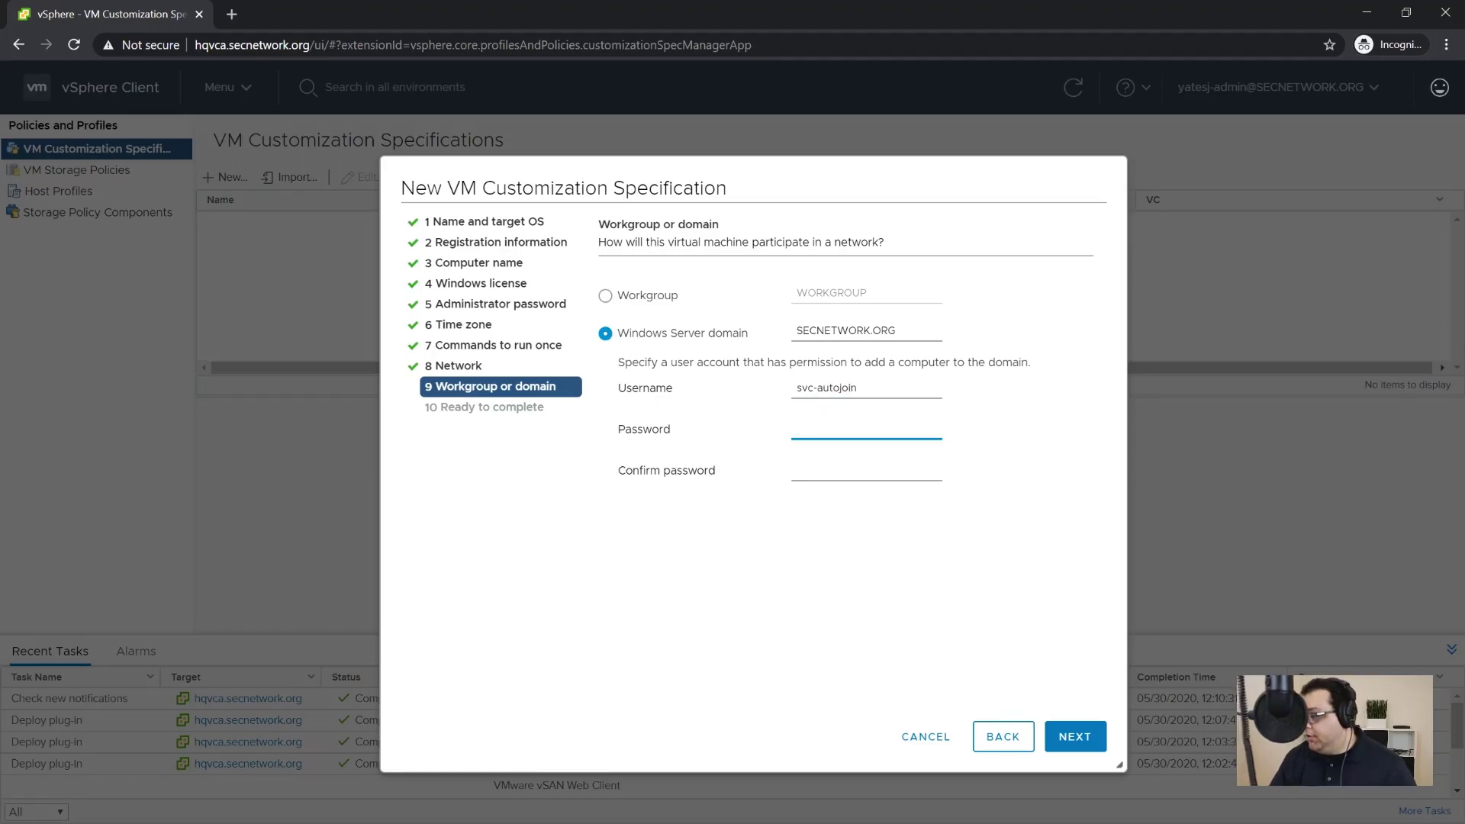
{"action": "key", "text": "alt+Tab"}
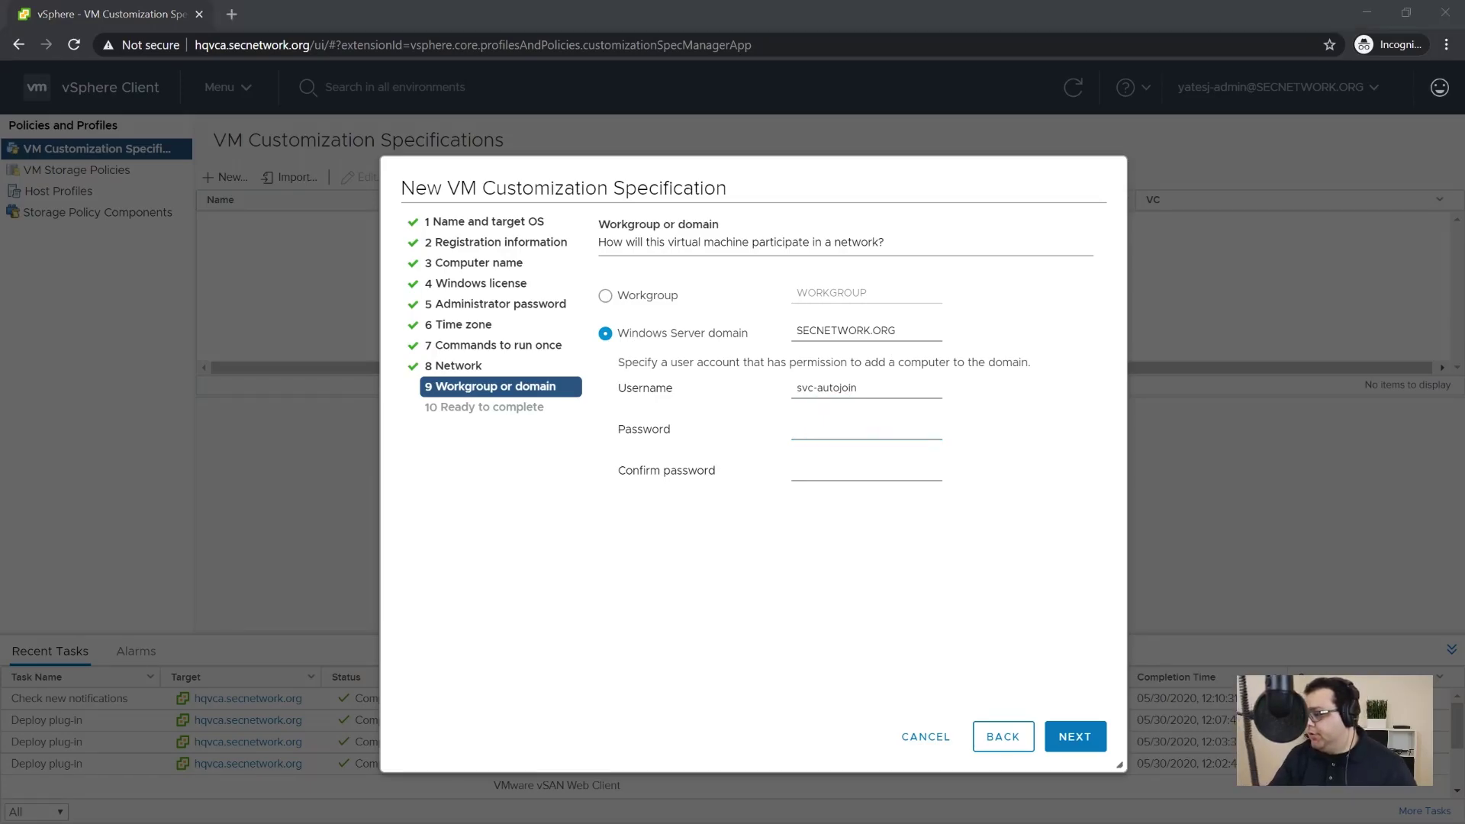
Step: Enter and confirm the svc-autojoin password, then save the specification
{"action": "left_click", "coordinate": [844, 428]}
{"action": "key", "text": "ctrl+v"}
{"action": "left_click", "coordinate": [876, 469]}
{"action": "key", "text": "ctrl+v"}
{"action": "left_click", "coordinate": [1049, 736]}
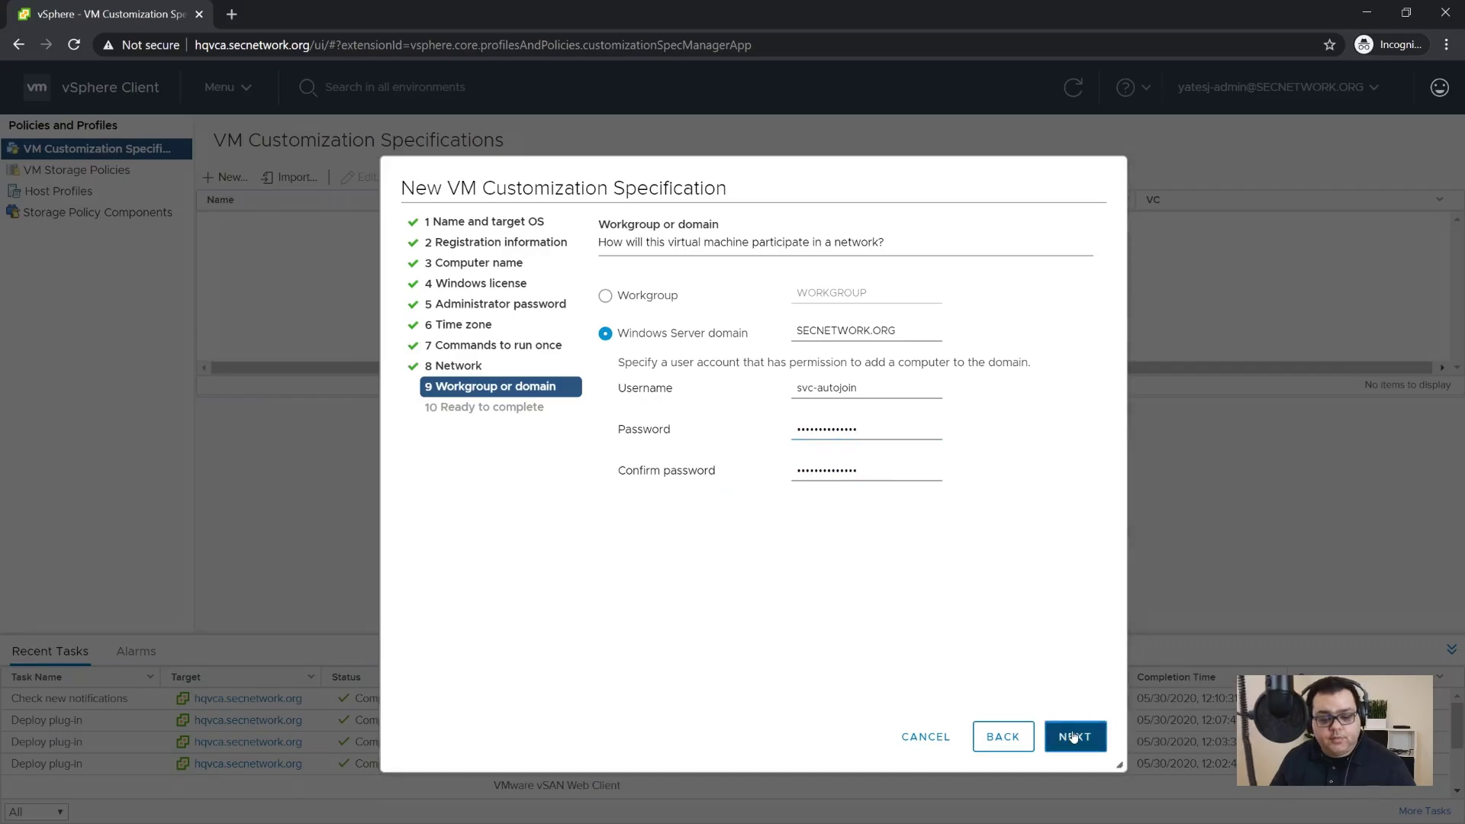
{"action": "left_click", "coordinate": [1090, 745]}
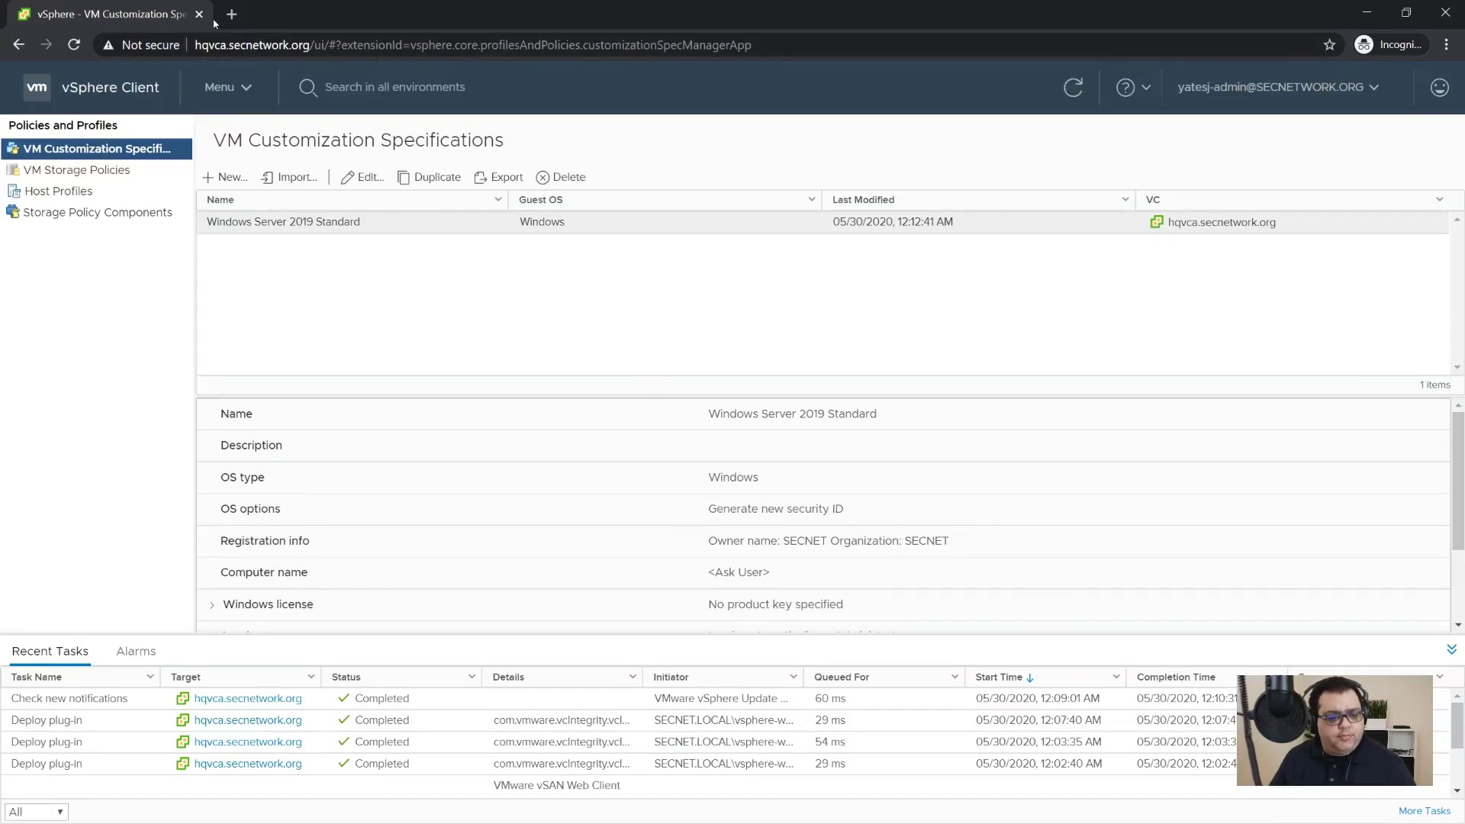
Step: Log out of the vSphere session and close the incognito browser window
{"action": "left_click", "coordinate": [1337, 107]}
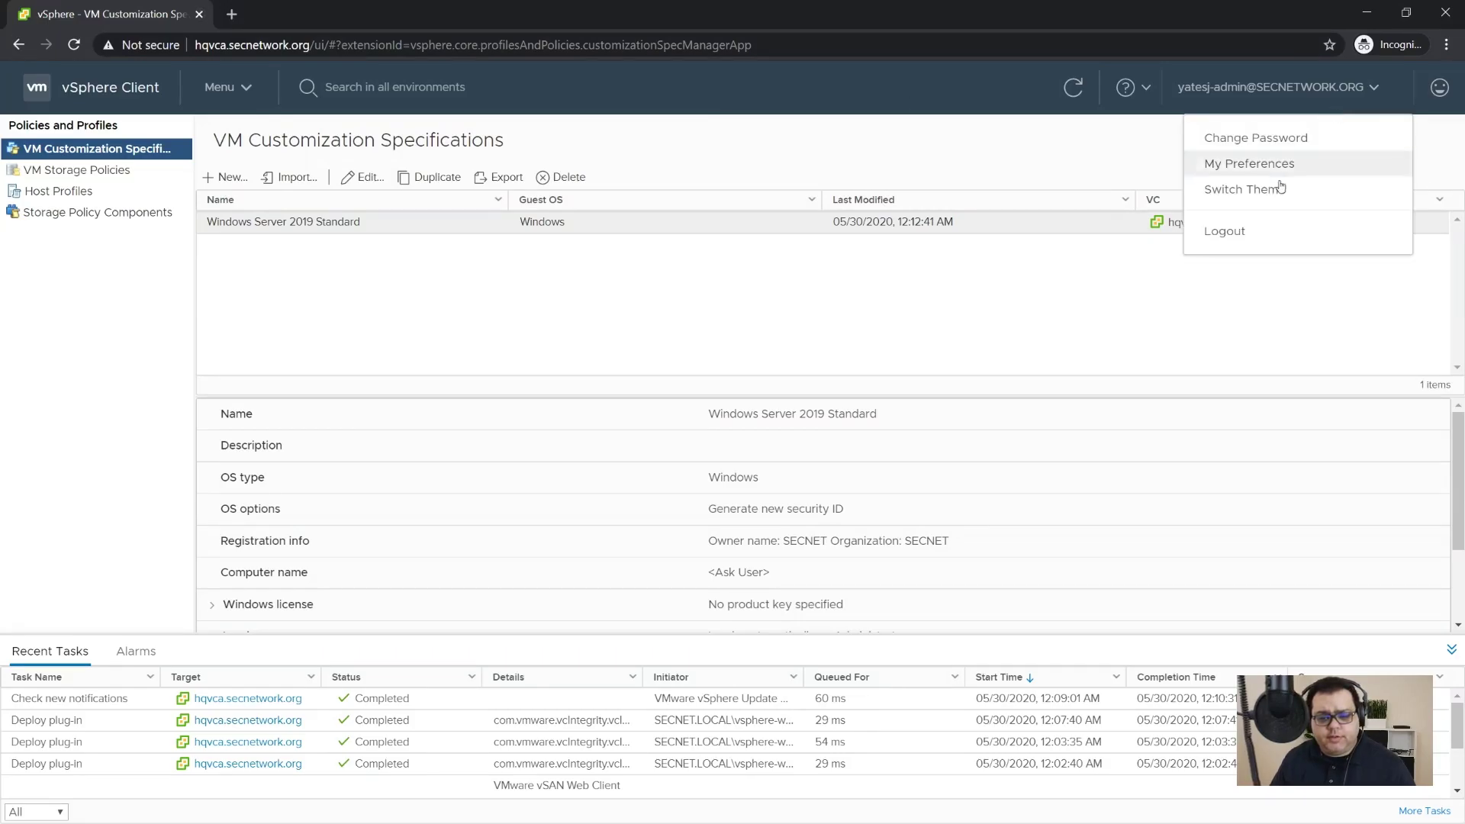
{"action": "left_click", "coordinate": [1225, 231]}
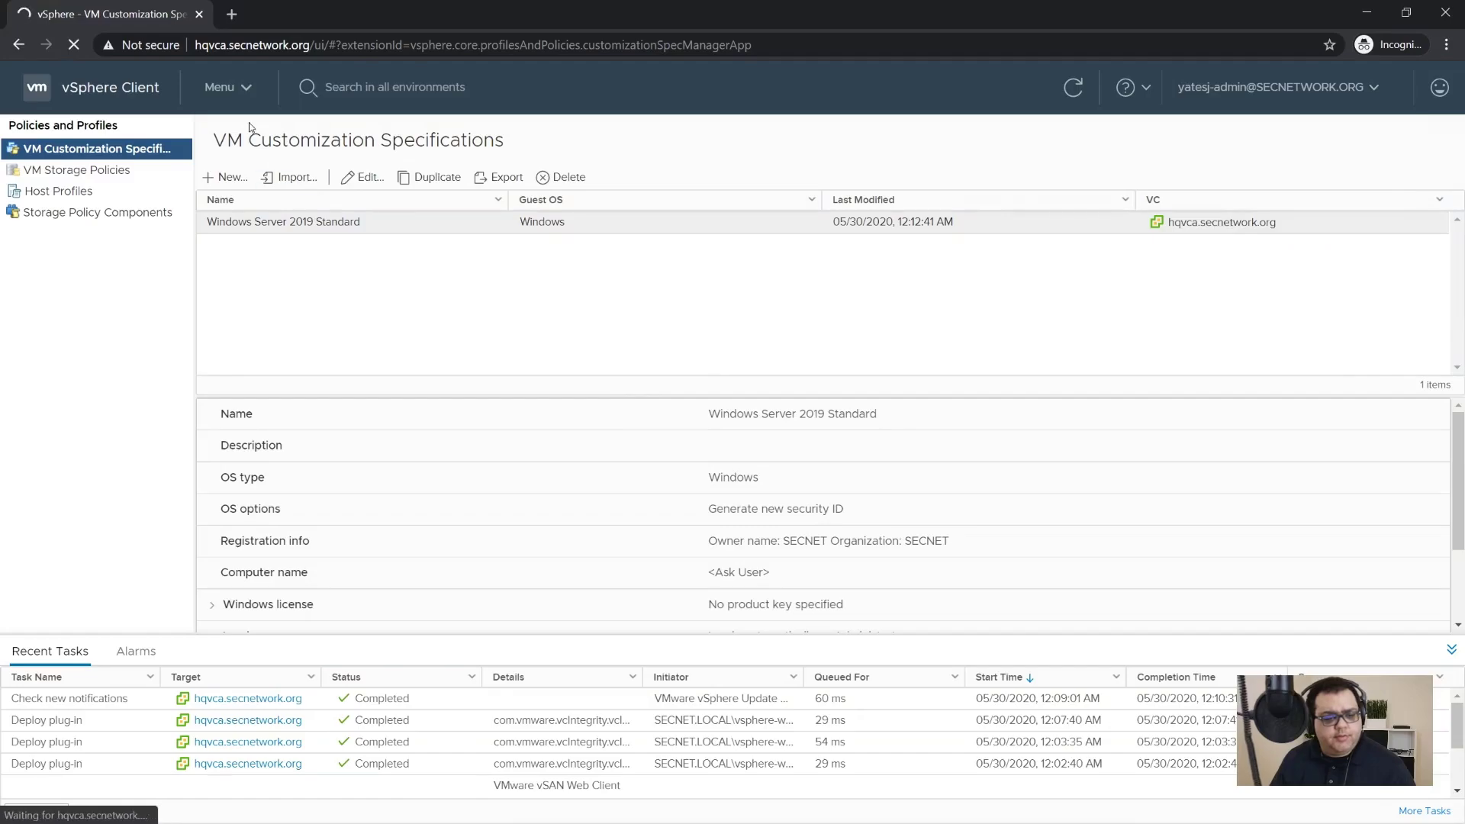
{"action": "left_click", "coordinate": [200, 15]}
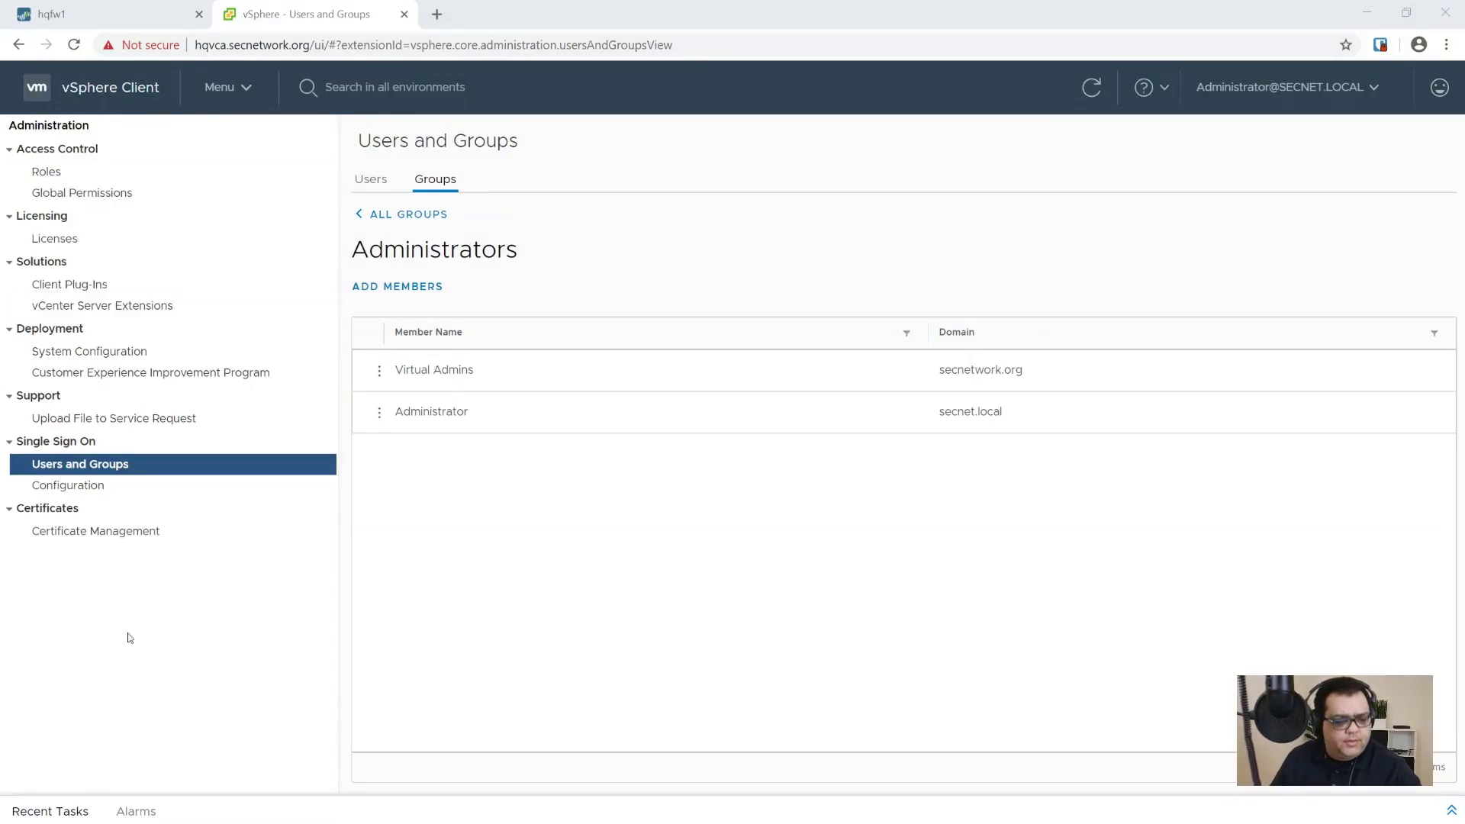
Step: Show the VMs and Templates inventory, then switch to the hqfw1 firewall tab
{"action": "left_click", "coordinate": [121, 94]}
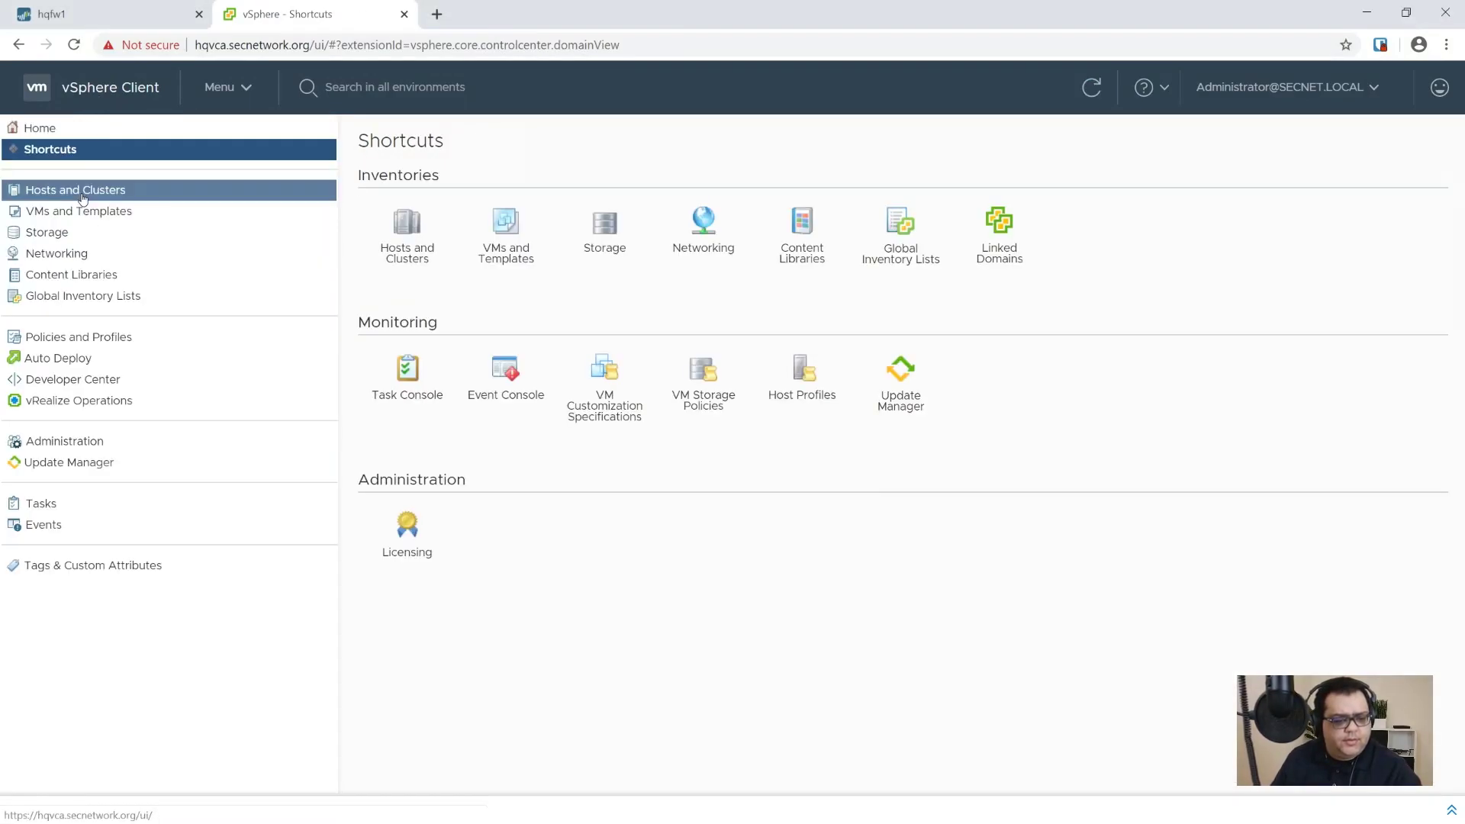
{"action": "left_click", "coordinate": [88, 212]}
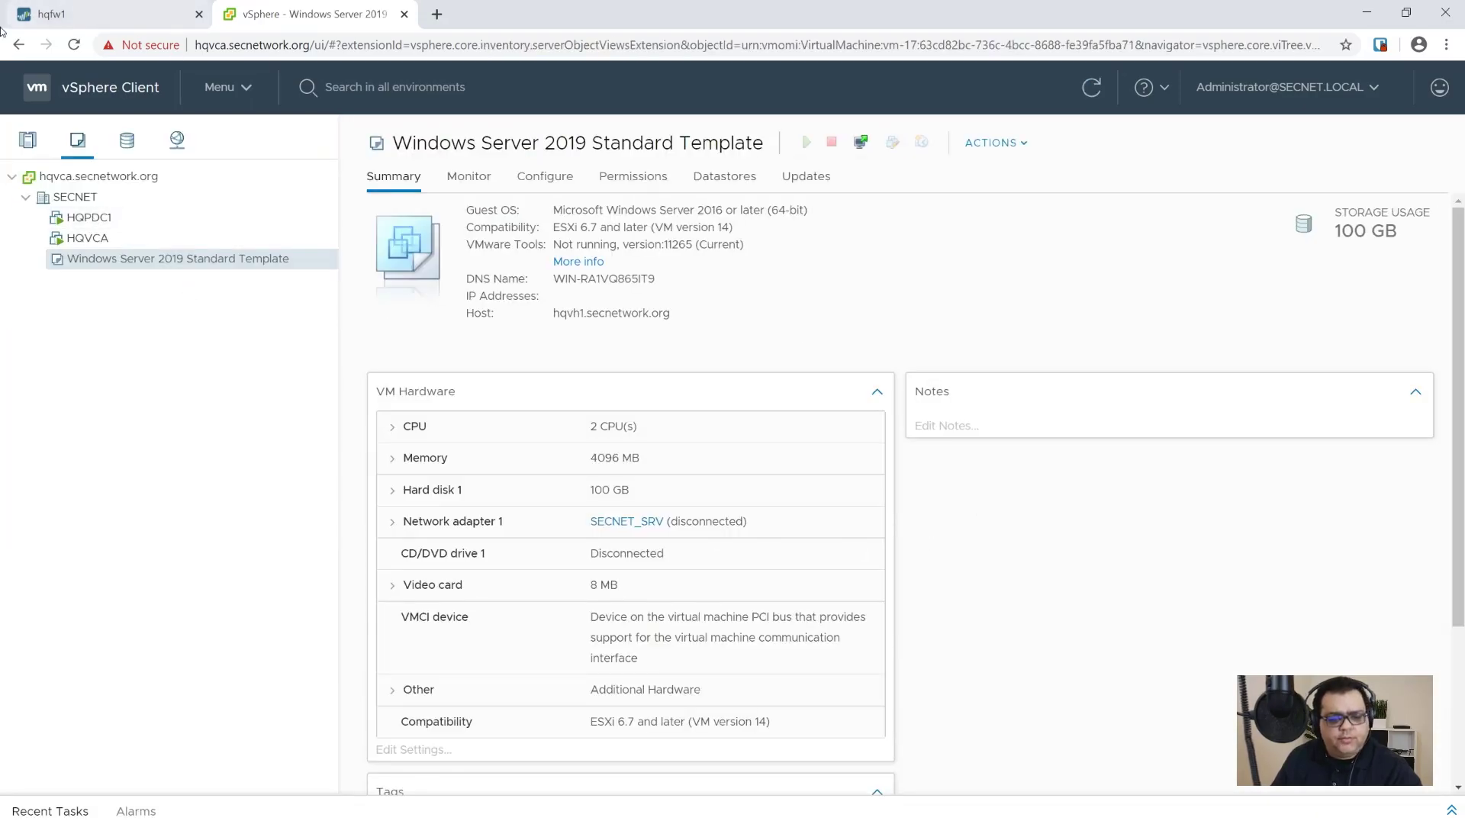
{"action": "left_click", "coordinate": [52, 15]}
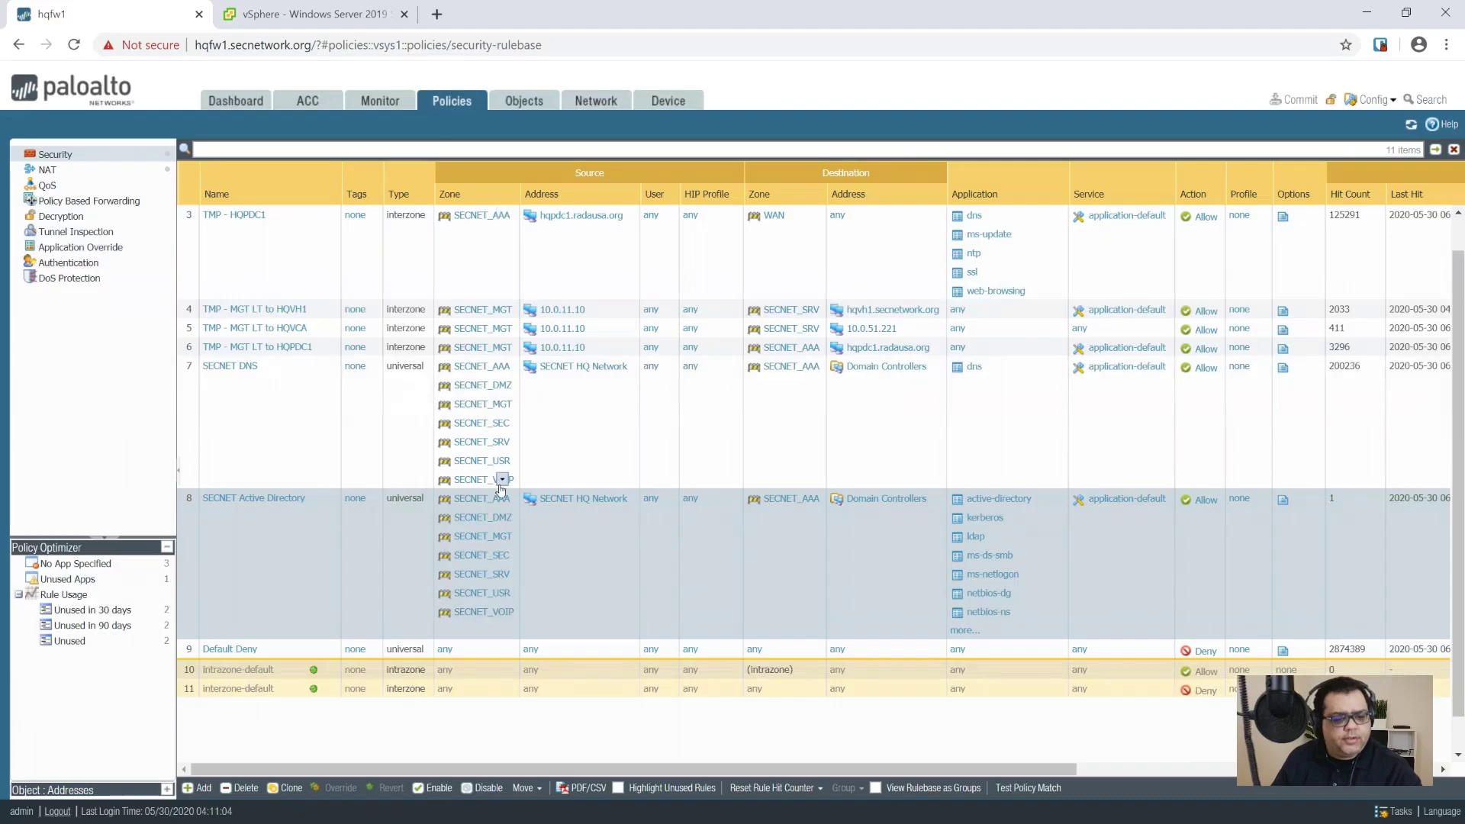
Step: Add a DHCP server on ae1.51 in auto mode, pinging IPs first, with a 0-day 4-hour lease
{"action": "left_click", "coordinate": [595, 103]}
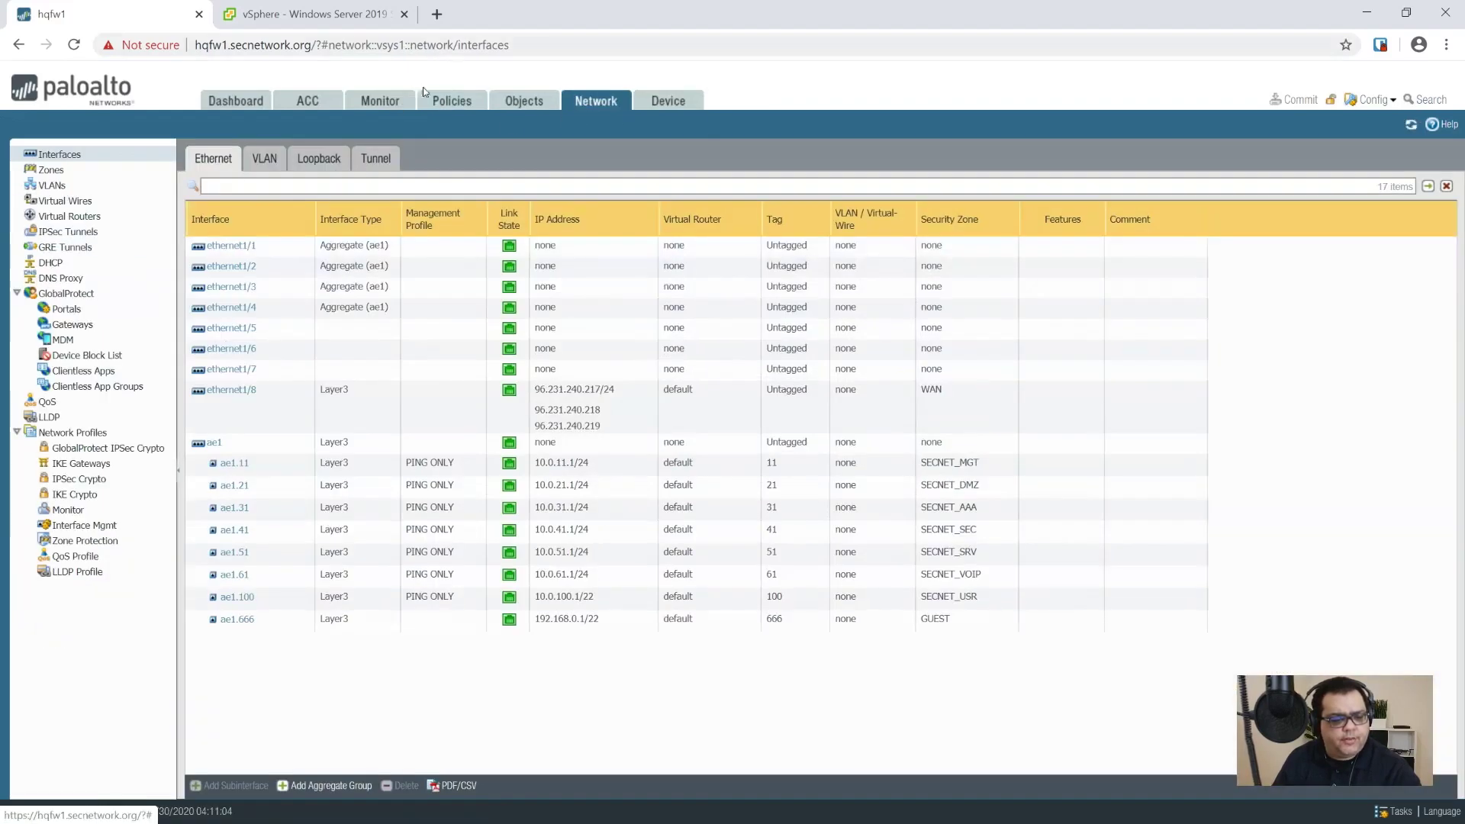
{"action": "left_click", "coordinate": [53, 262]}
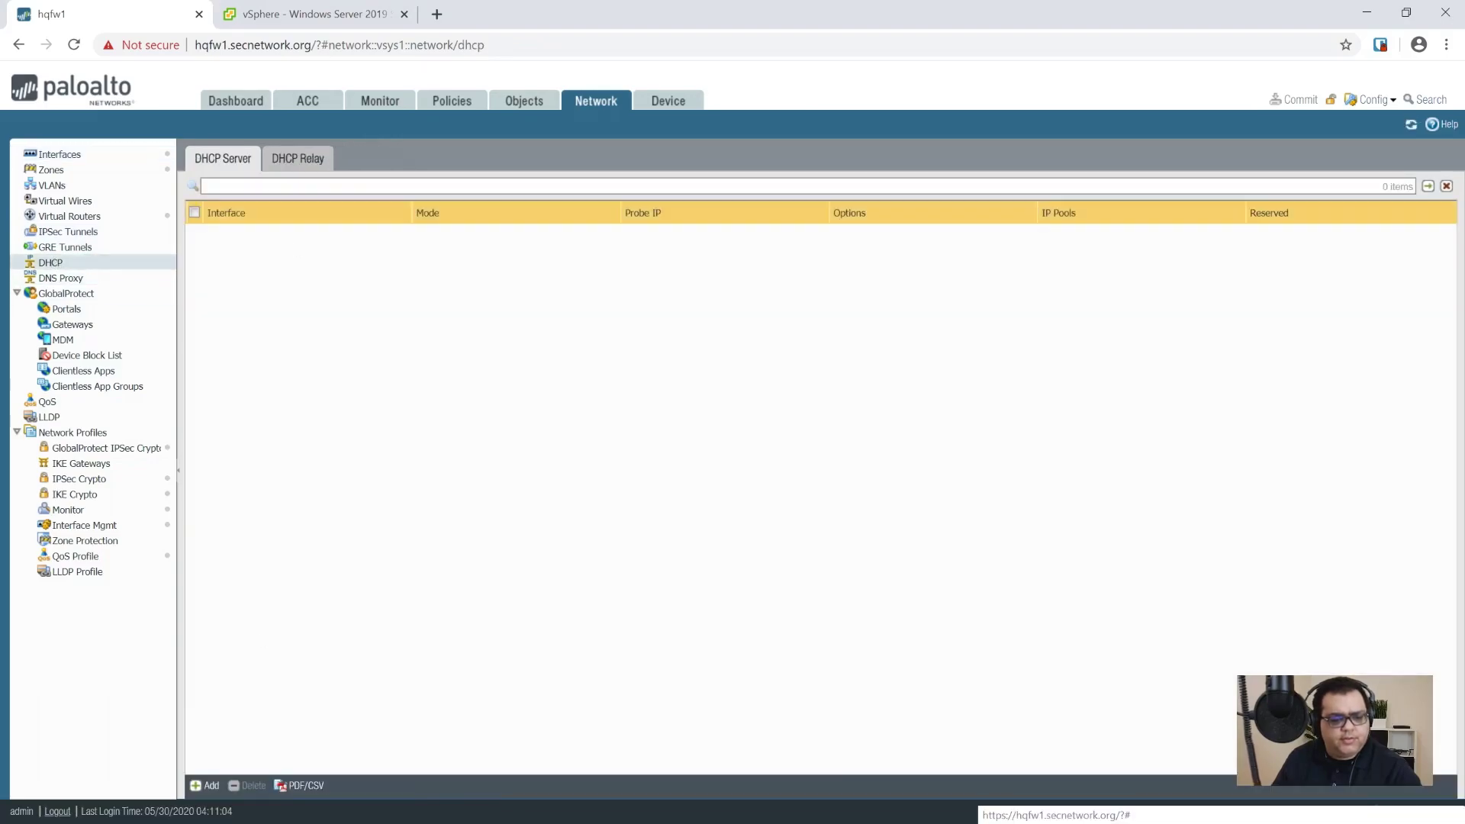
{"action": "left_click", "coordinate": [206, 786]}
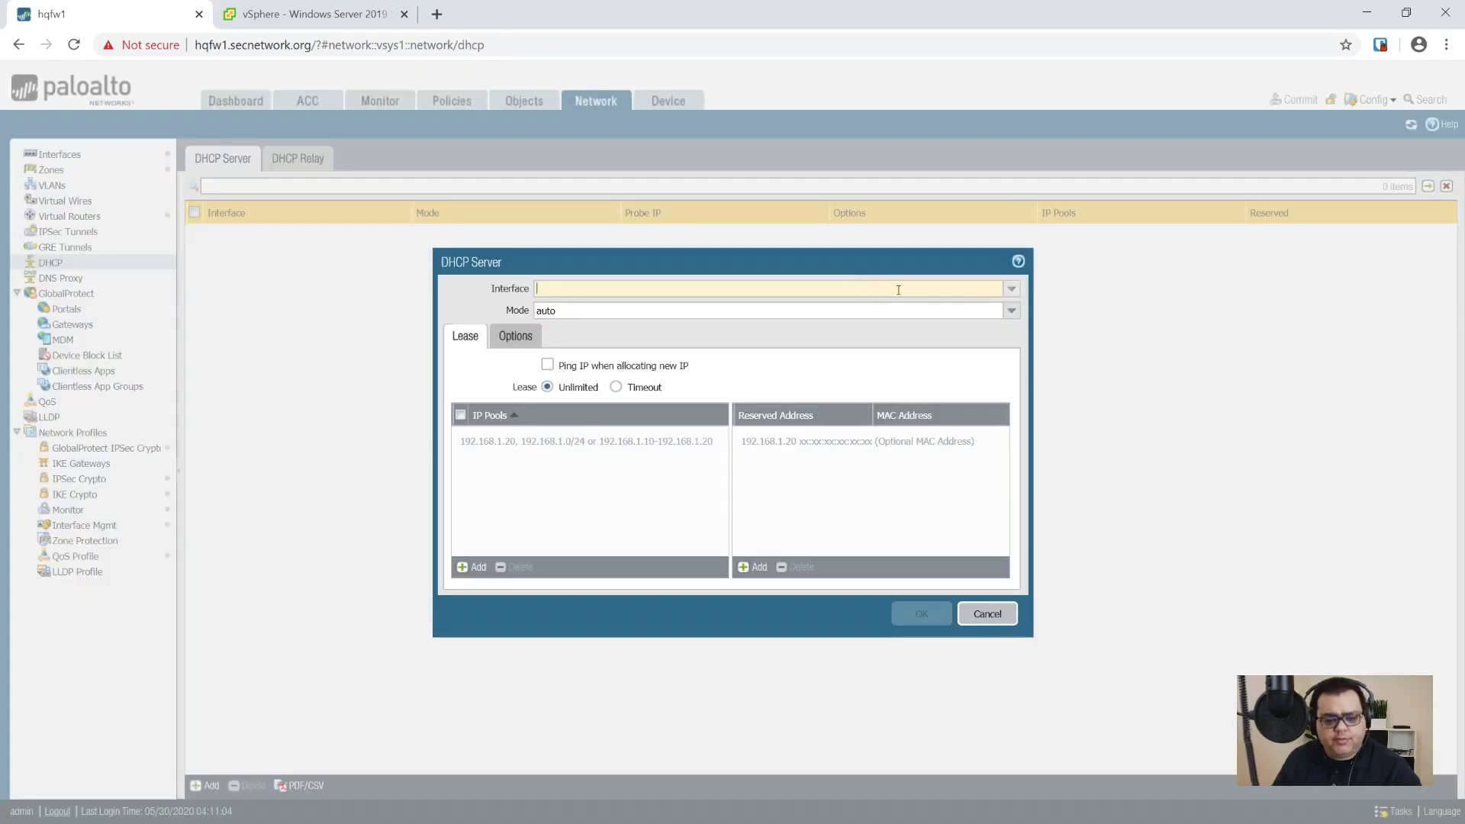
{"action": "left_click", "coordinate": [1010, 288]}
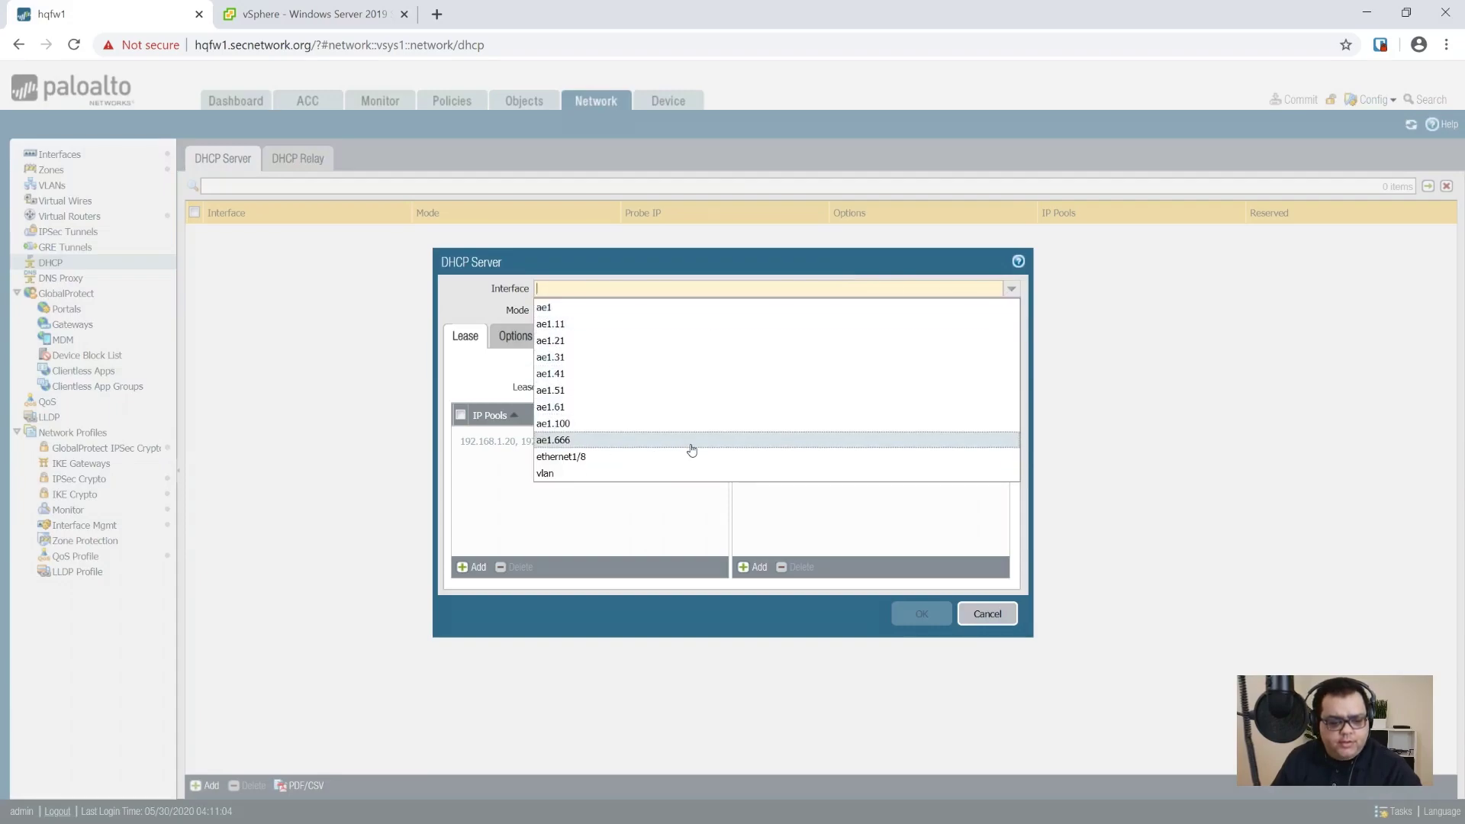
{"action": "left_click", "coordinate": [599, 391]}
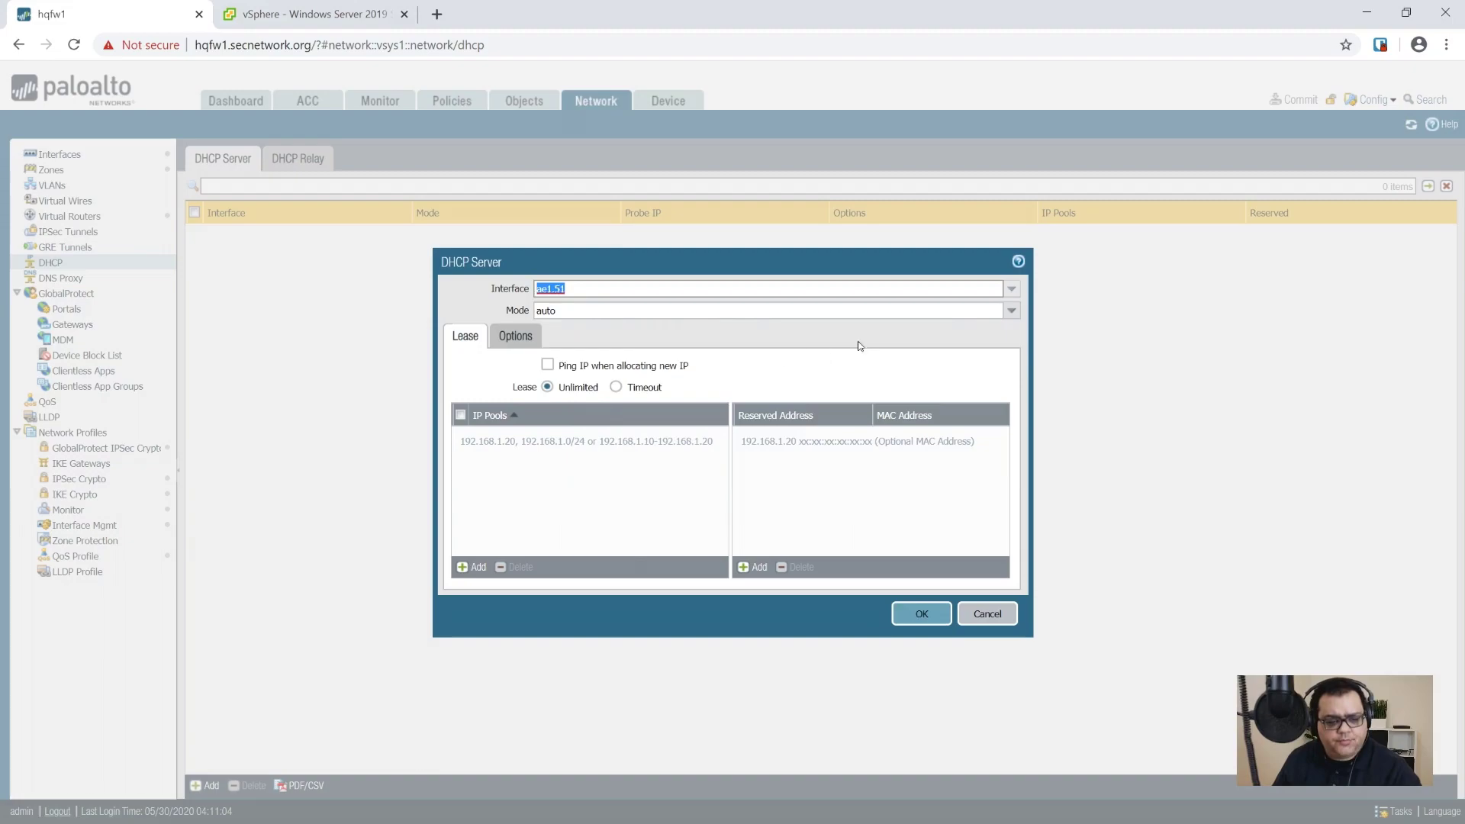
{"action": "left_click", "coordinate": [1011, 315]}
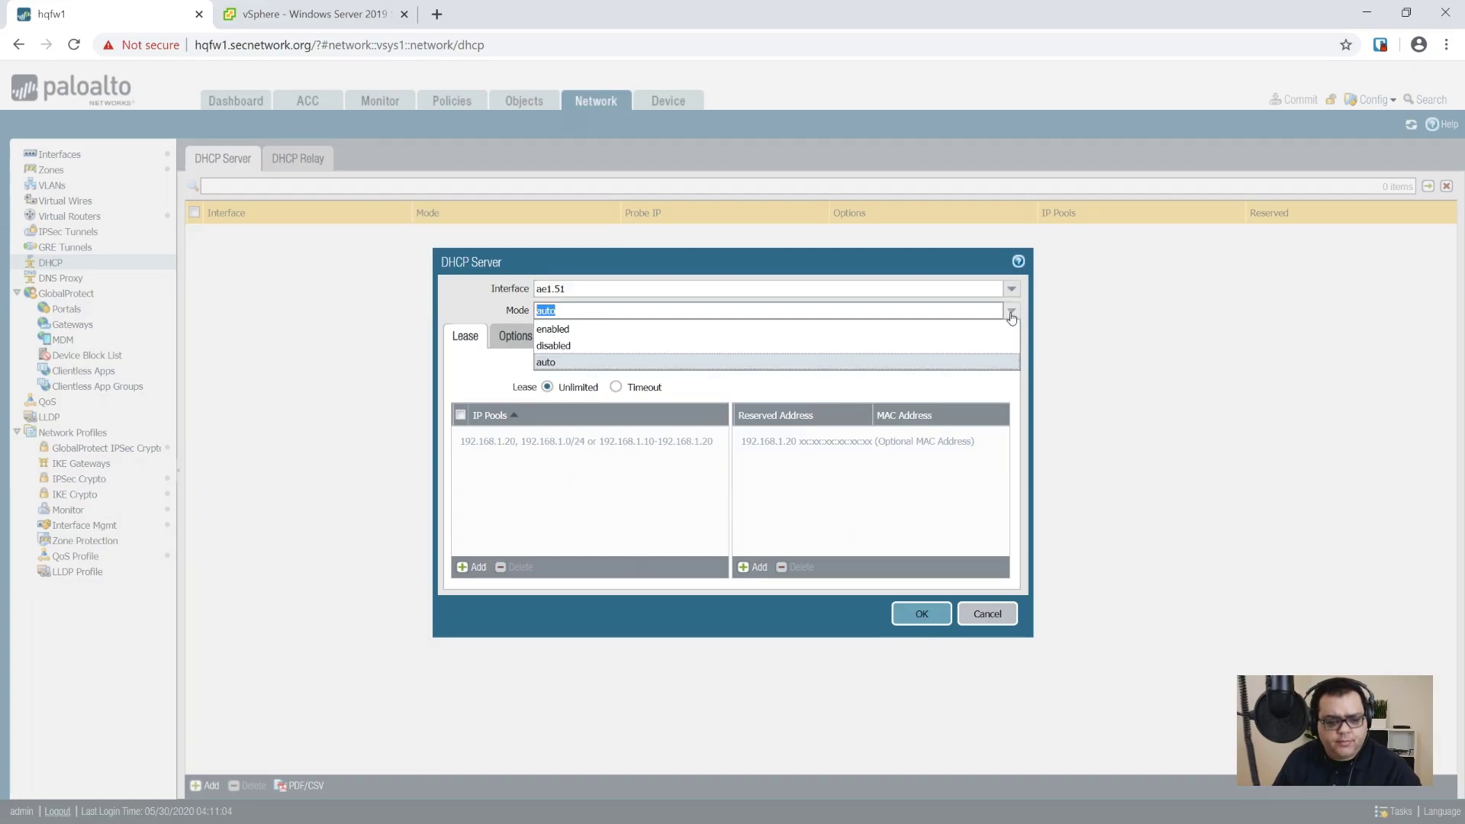
{"action": "left_click", "coordinate": [1011, 313]}
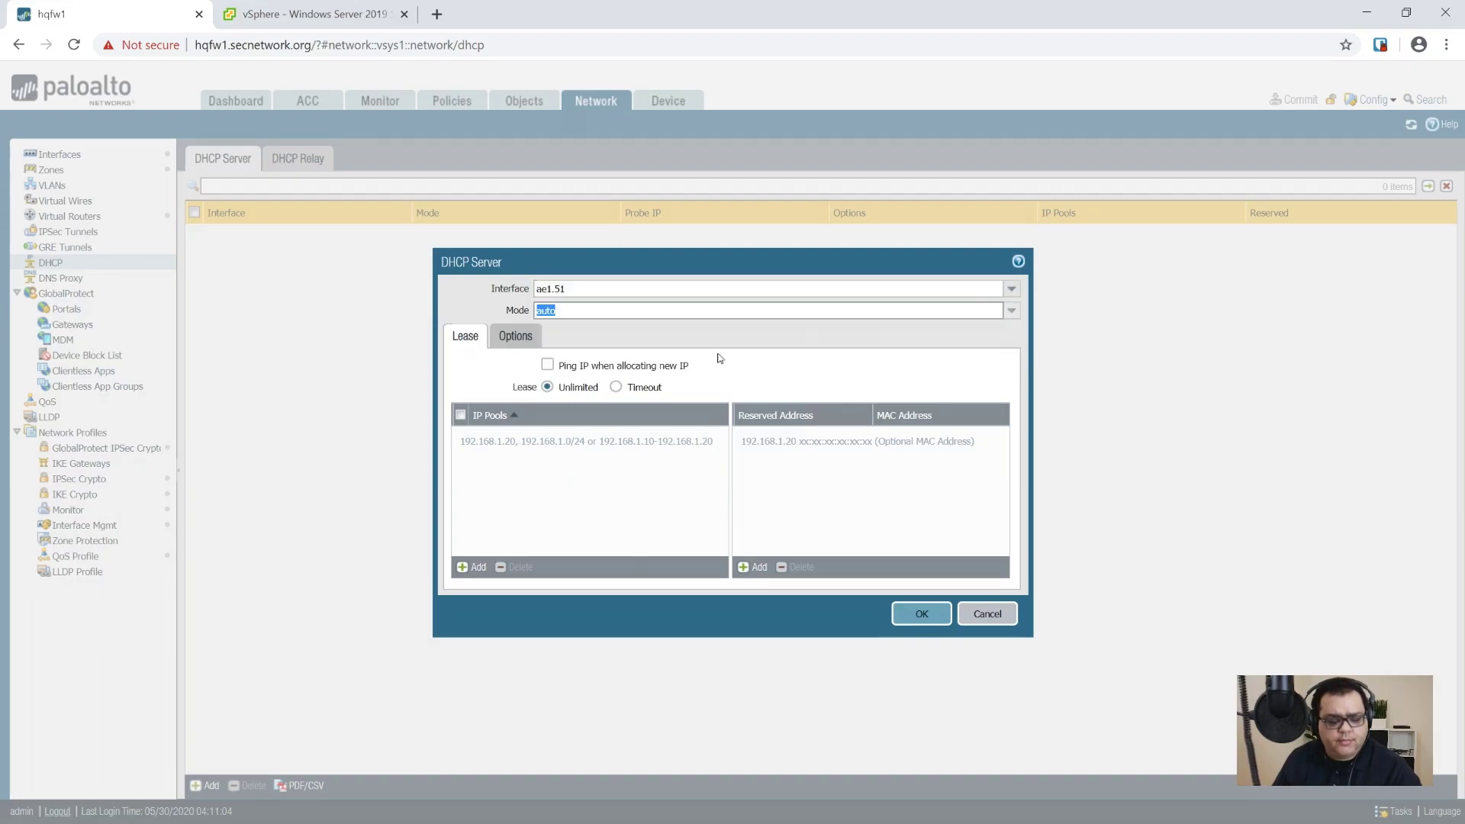
{"action": "left_click", "coordinate": [548, 364]}
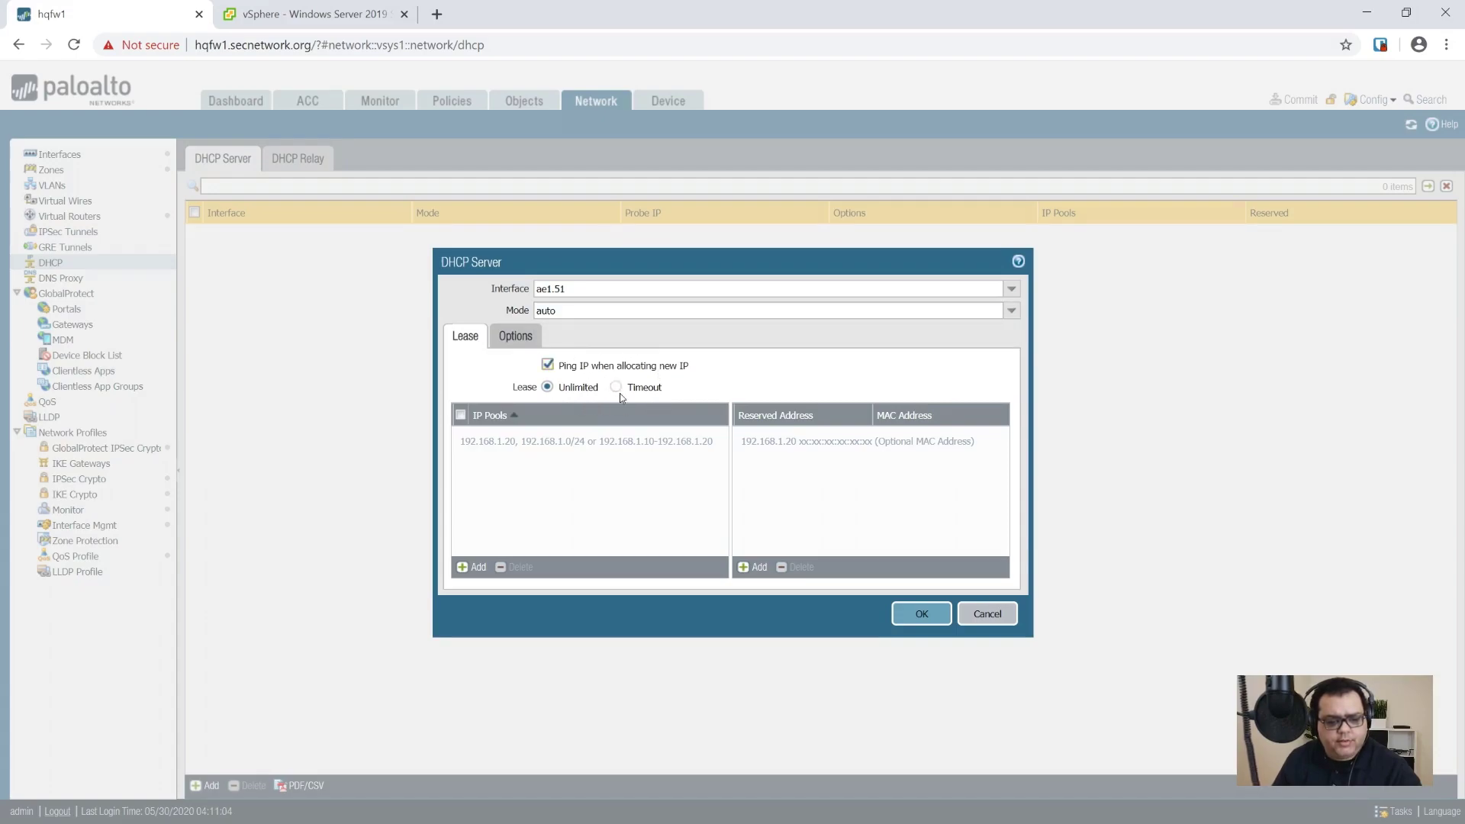
{"action": "left_click", "coordinate": [616, 387]}
{"action": "key", "text": "Tab"}
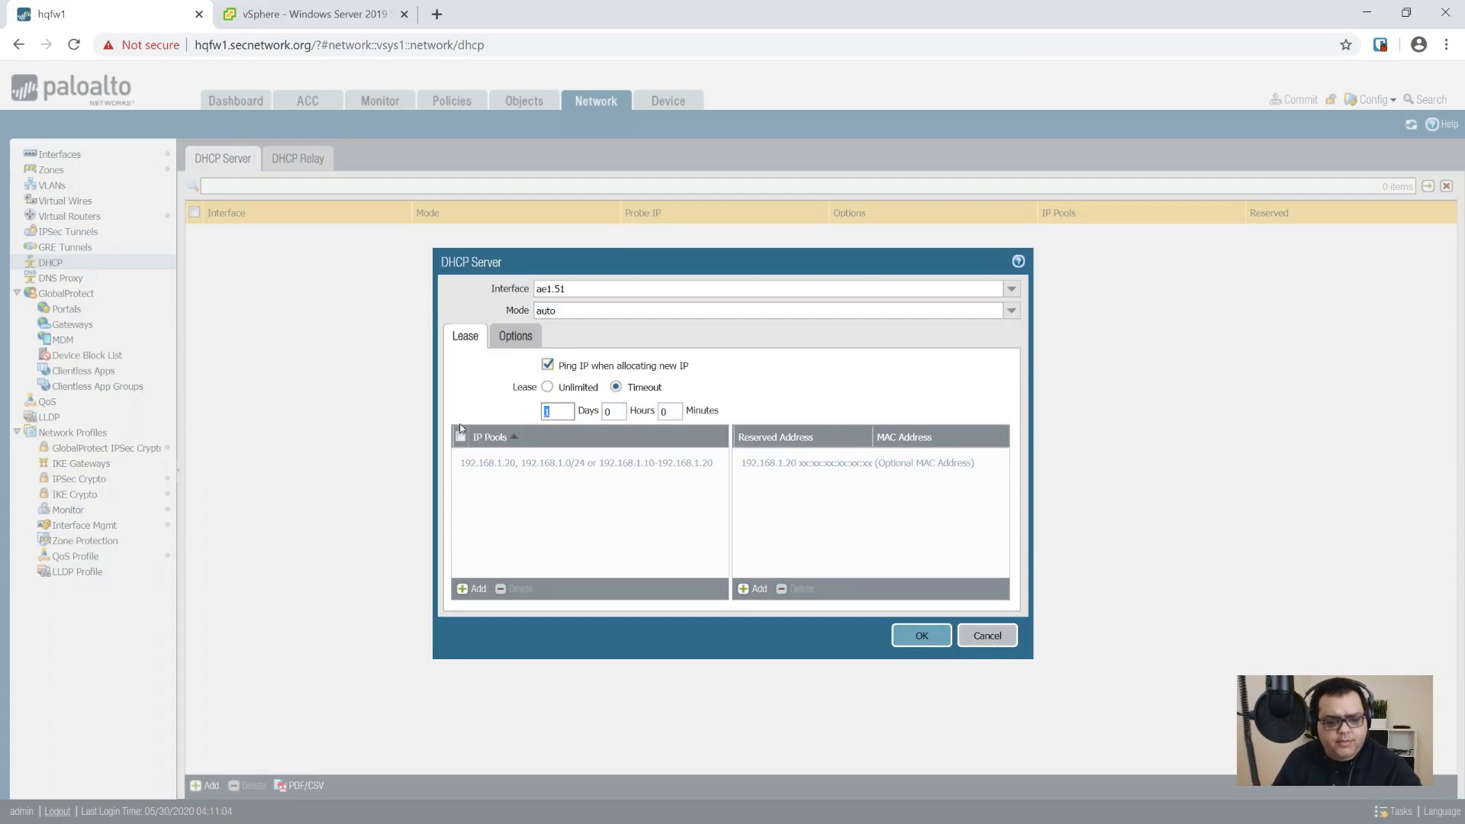
{"action": "key", "text": "Tab"}
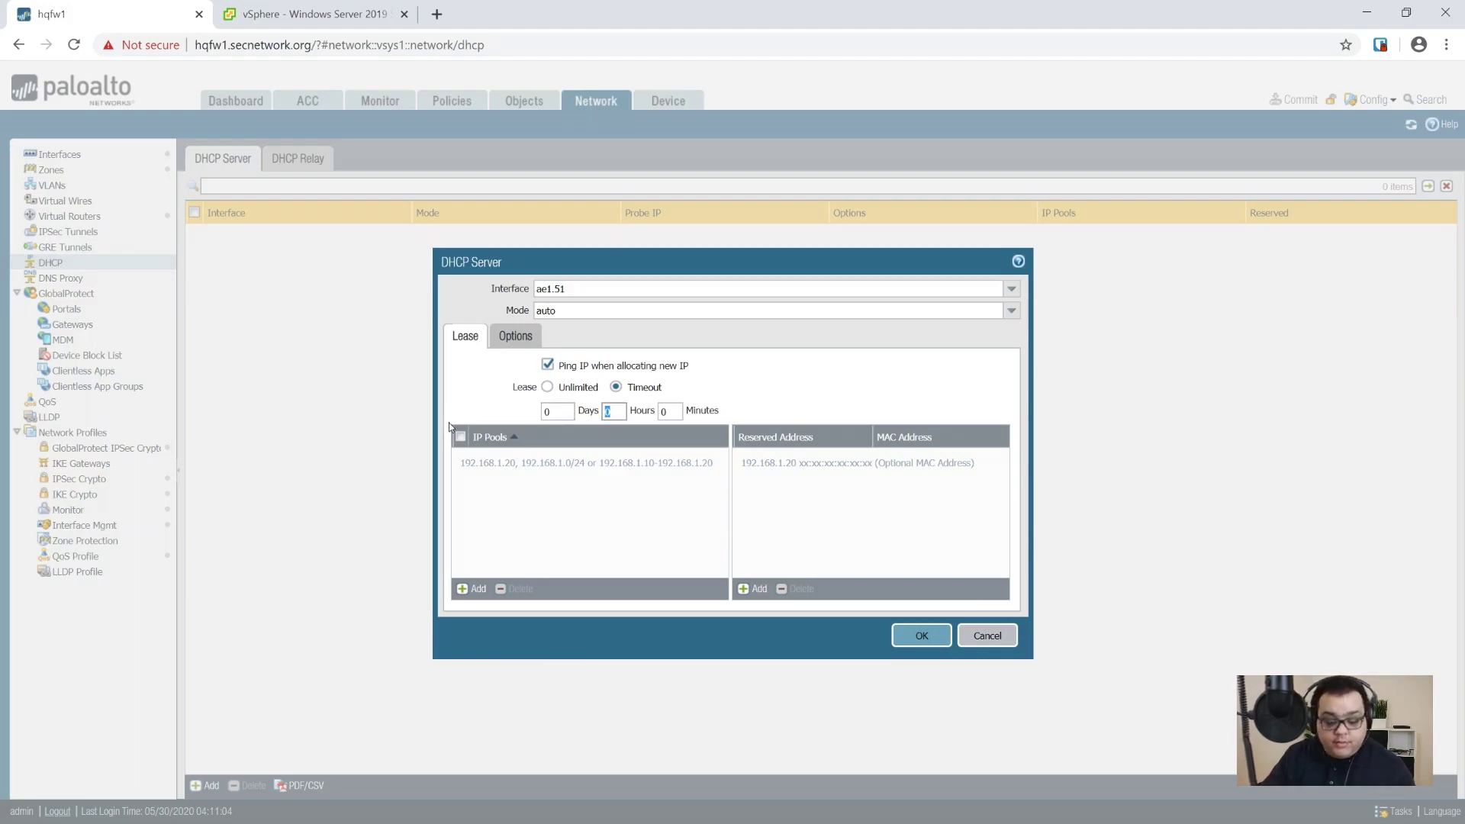
{"action": "key", "text": "Tab"}
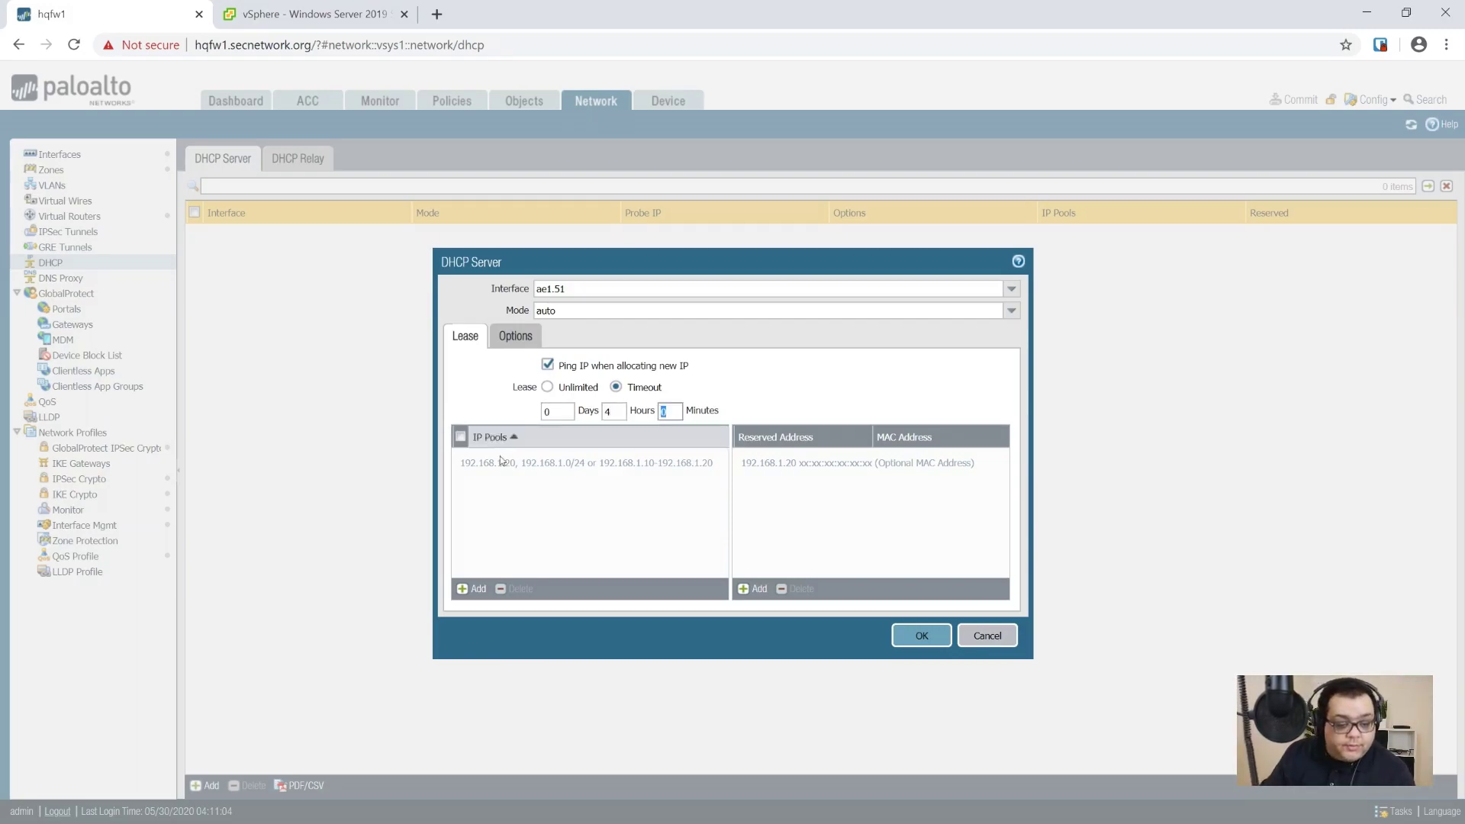
Step: Add pool 10.0.51.241-10.0.51.249 and set gateway 10.0.51.1 plus the subnet mask
{"action": "left_click", "coordinate": [473, 589]}
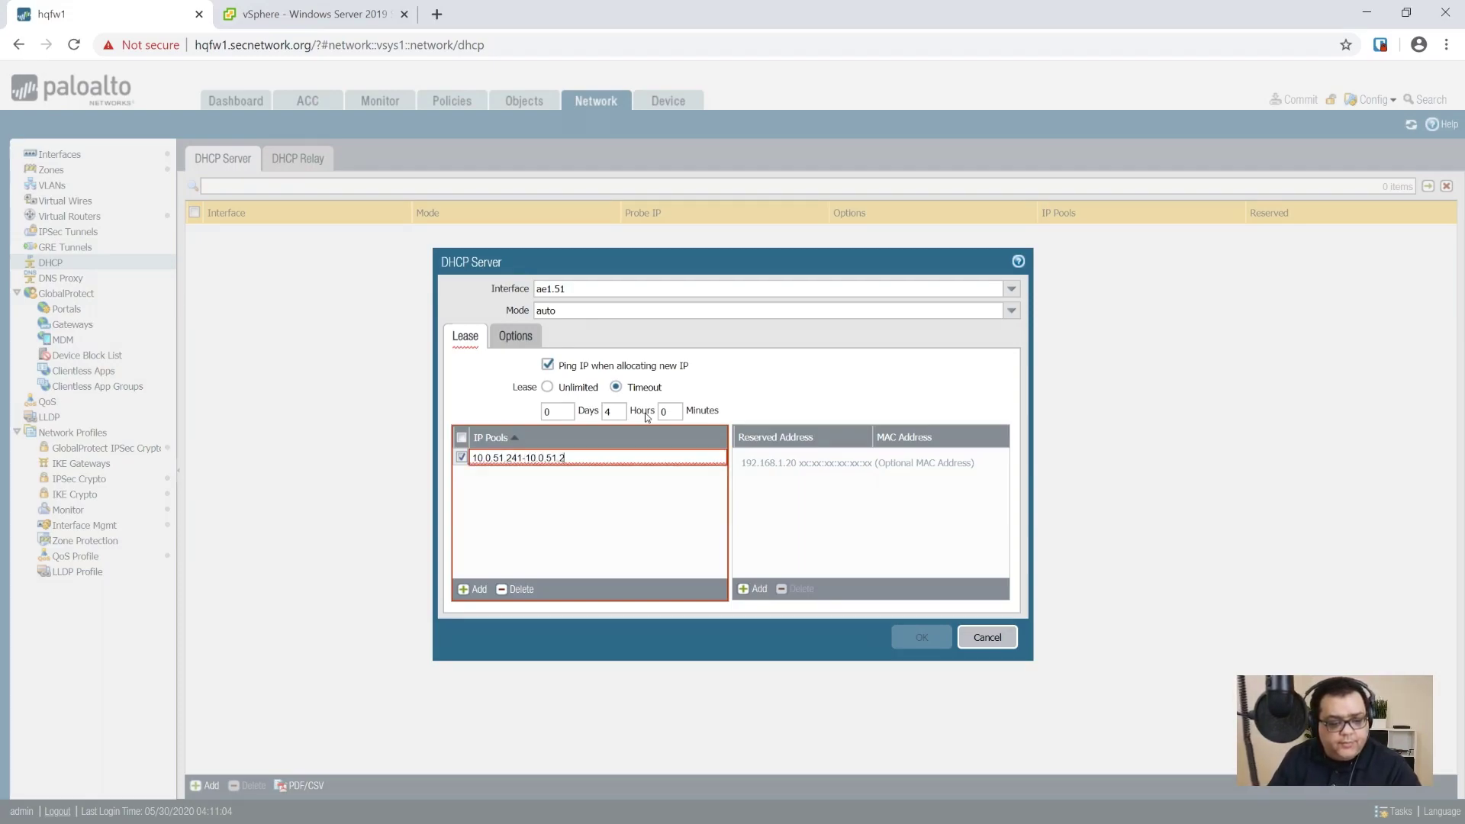
{"action": "type", "text": "45"}
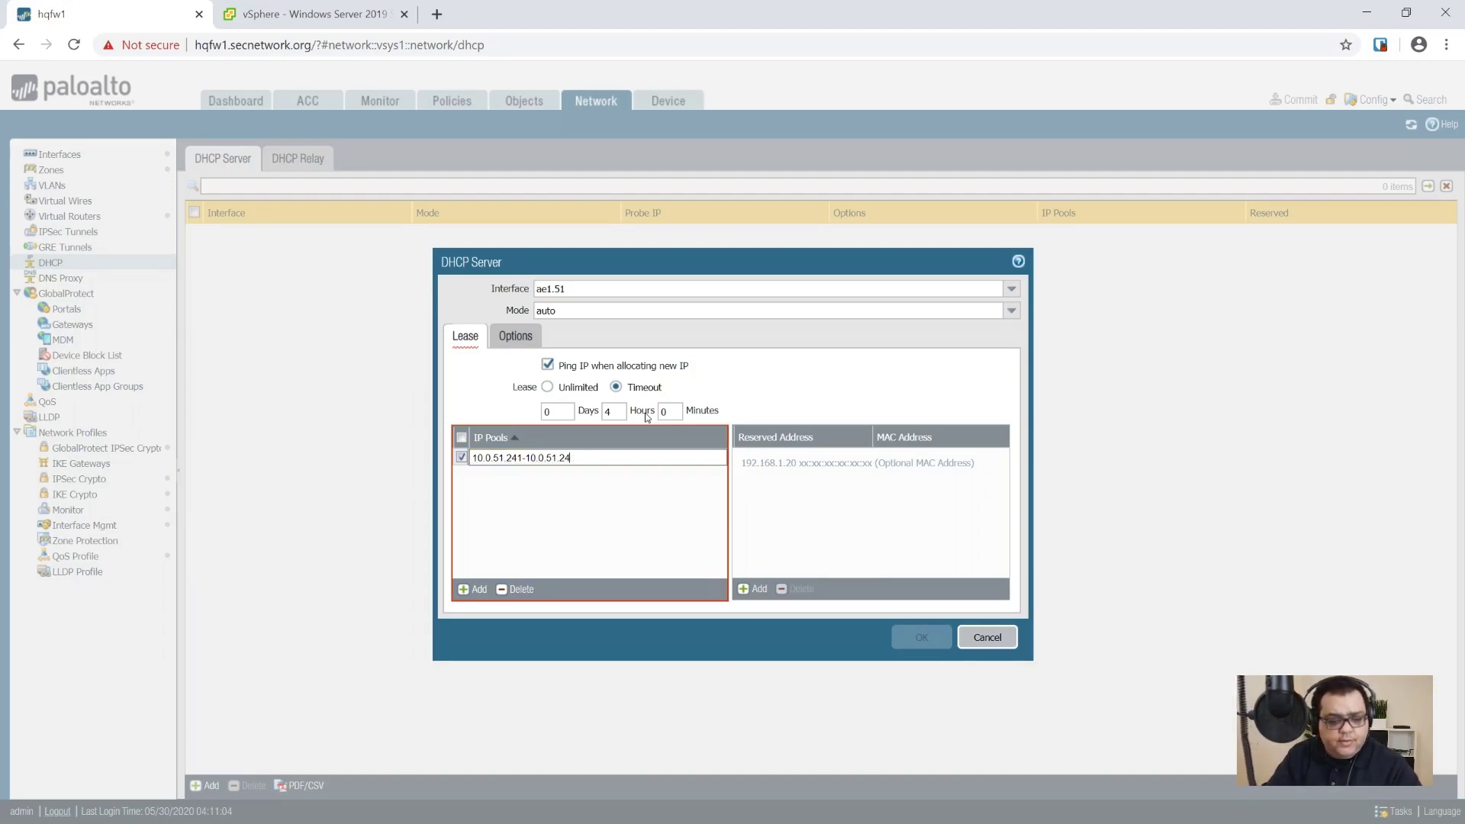
{"action": "left_click", "coordinate": [579, 556]}
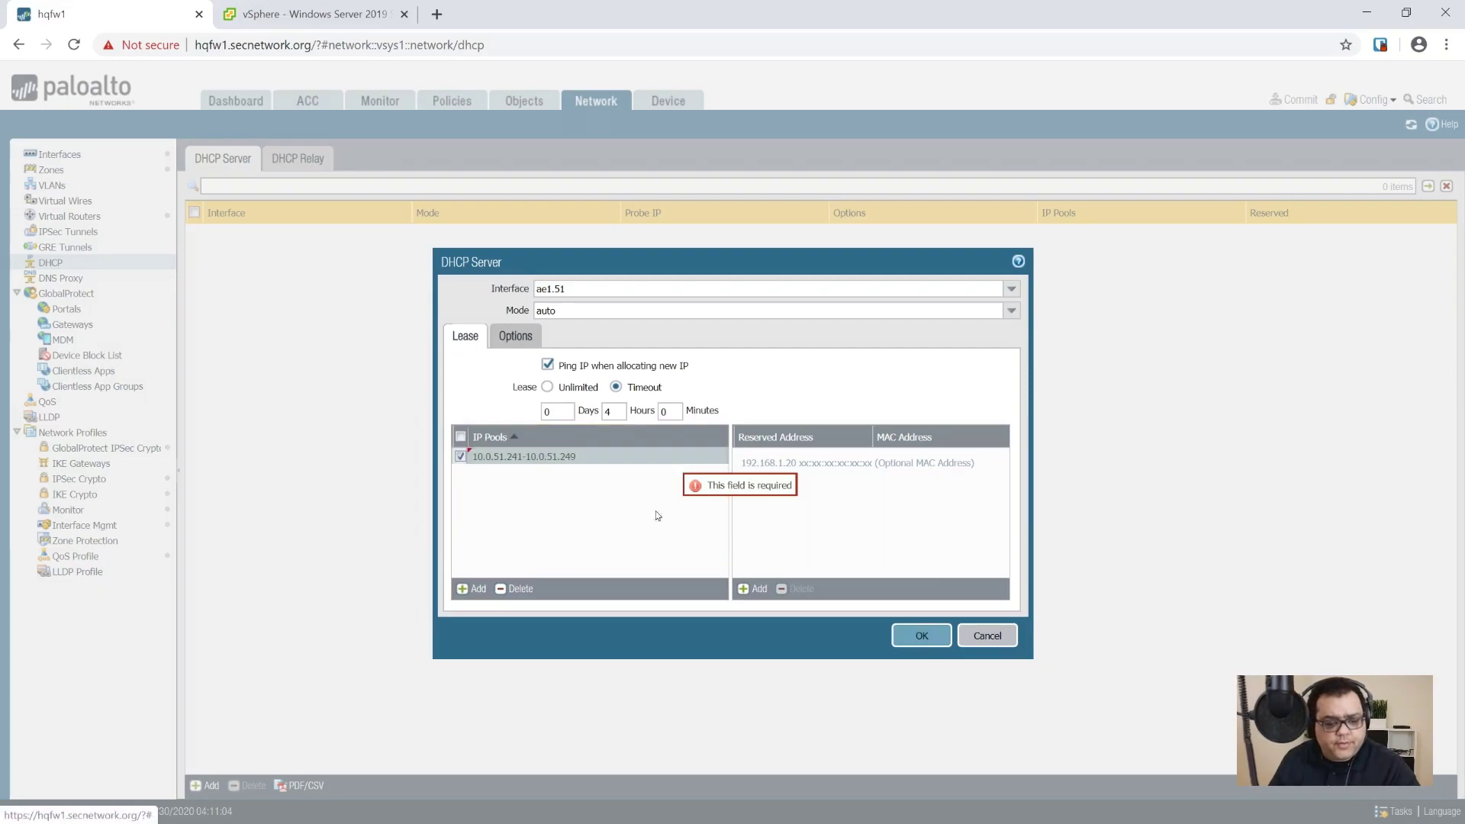
{"action": "left_click", "coordinate": [513, 337]}
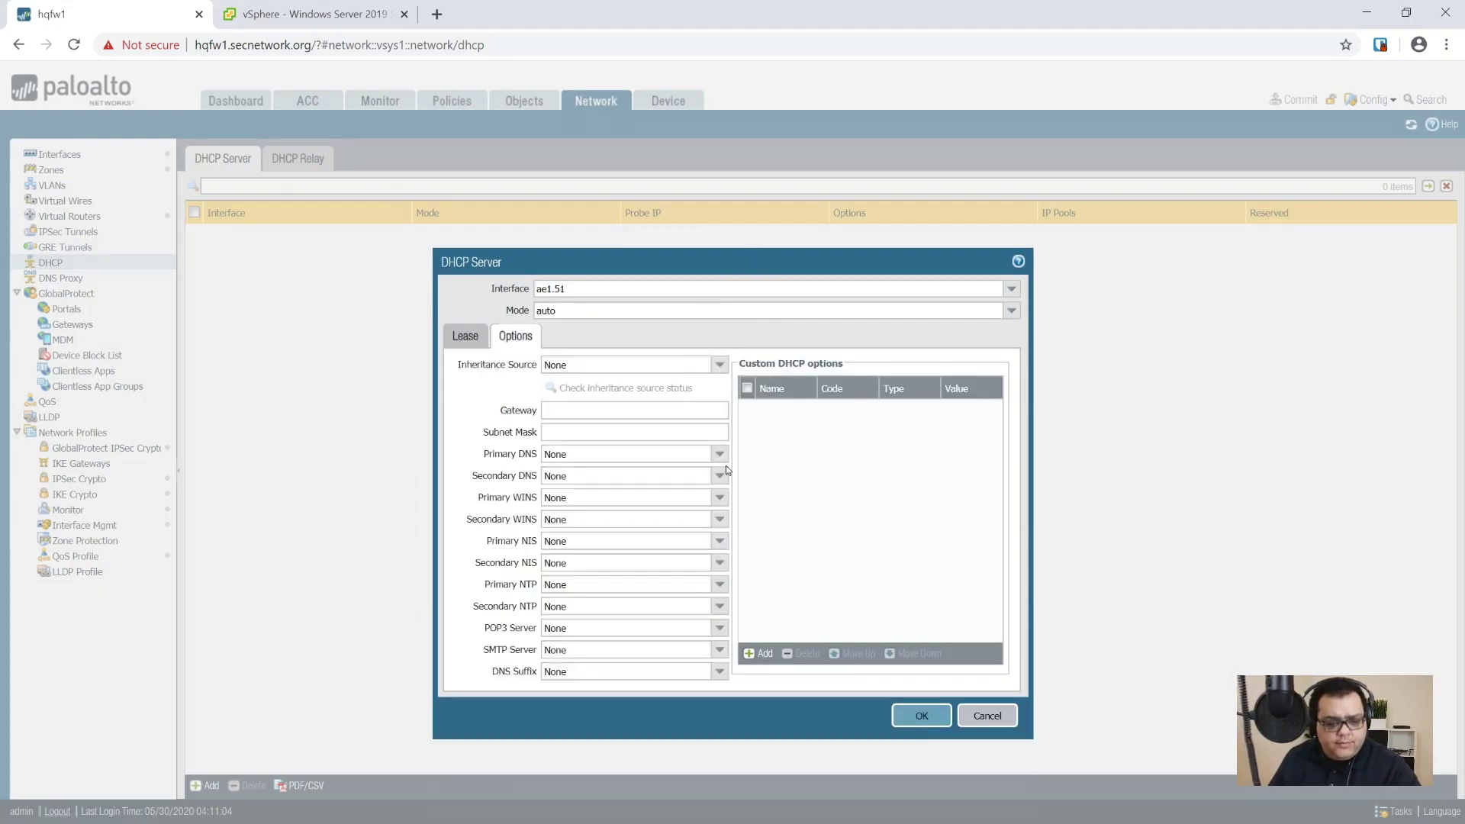
{"action": "left_click", "coordinate": [618, 414]}
{"action": "type", "text": "10.0."}
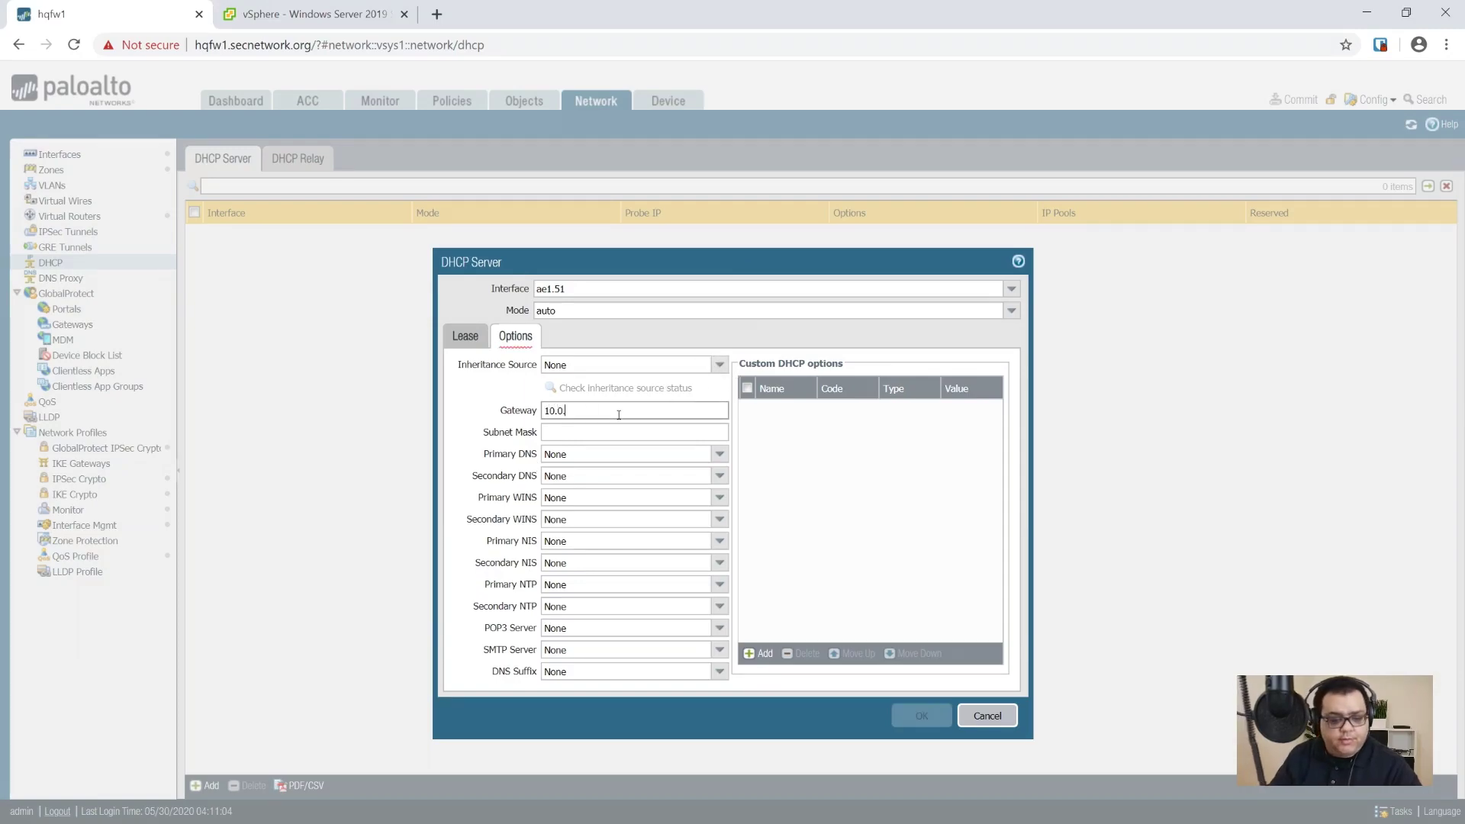
{"action": "type", "text": "51."}
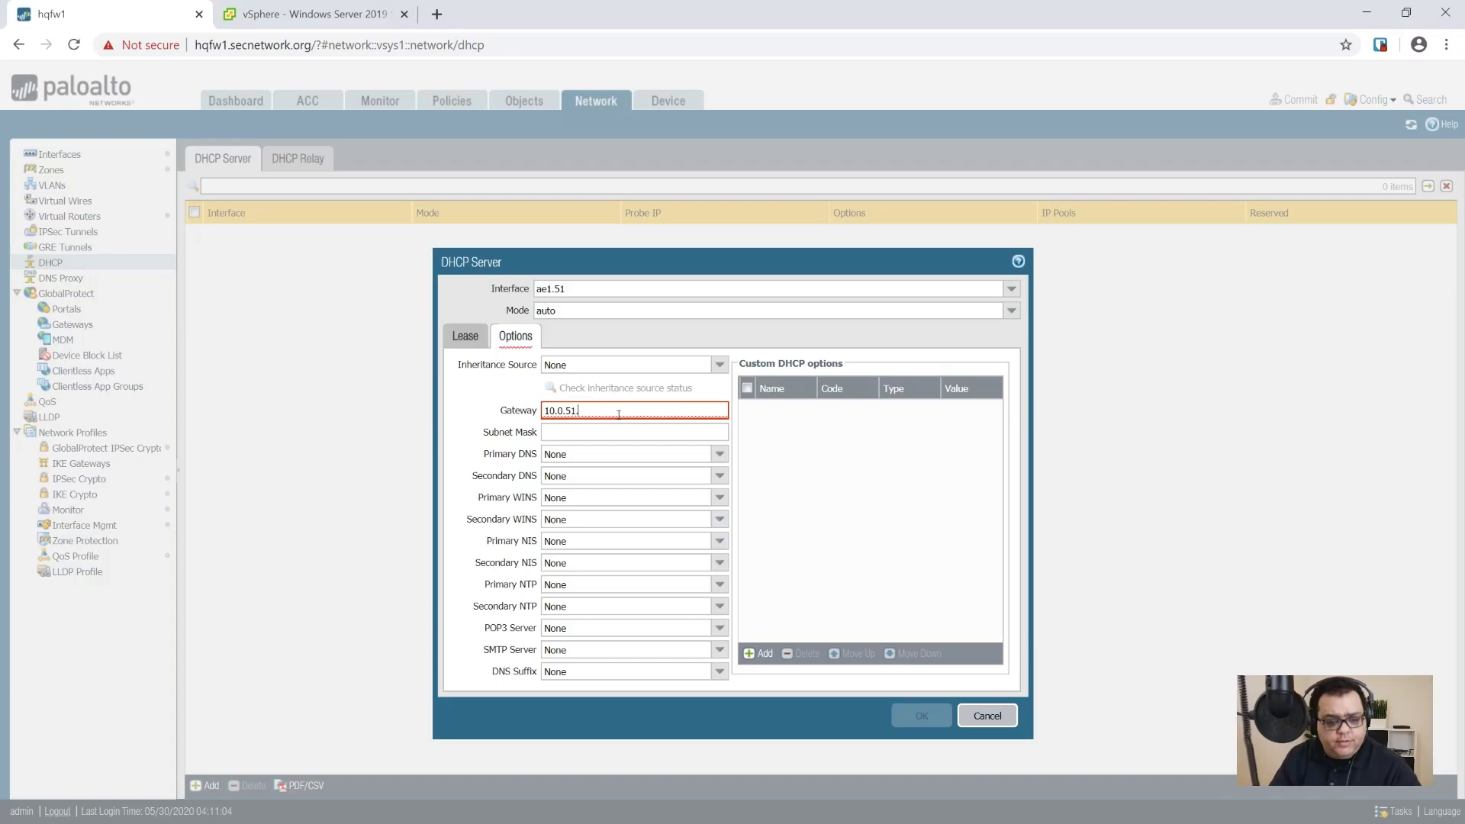
{"action": "type", "text": "1"}
{"action": "key", "text": "Tab"}
{"action": "type", "text": "2"}
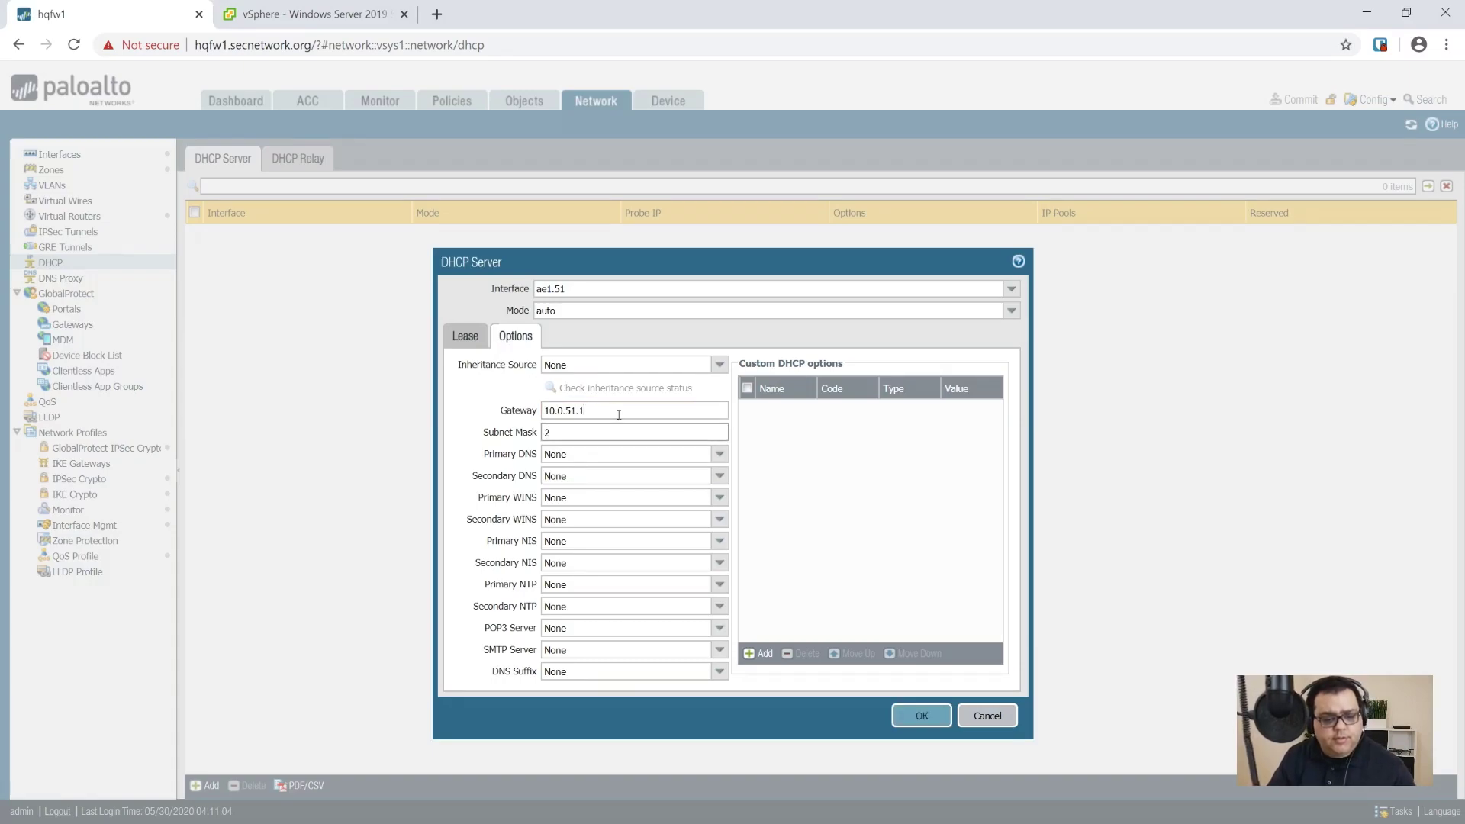
{"action": "type", "text": "55.255.255.0"}
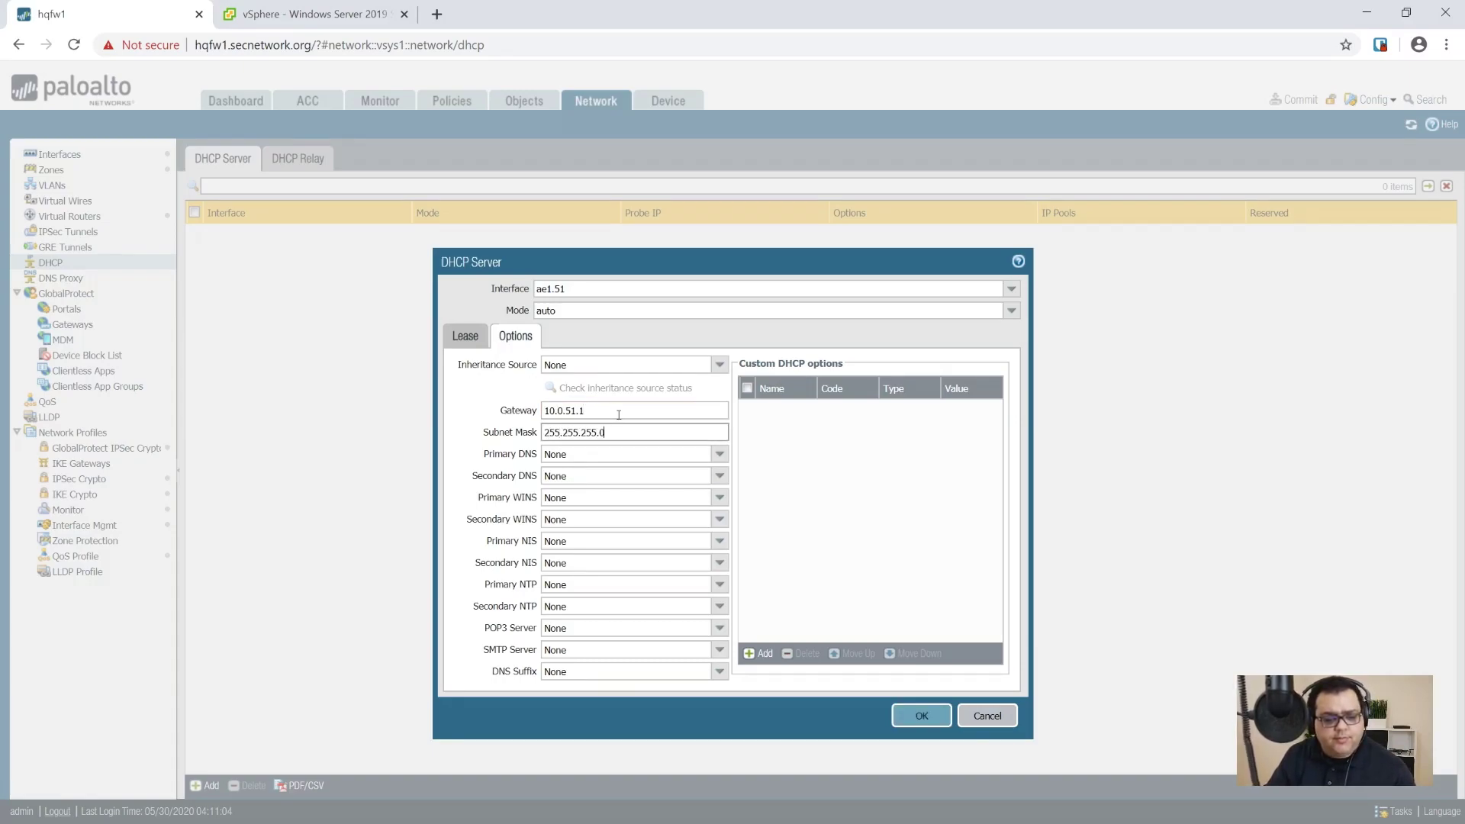
{"action": "key", "text": "Tab"}
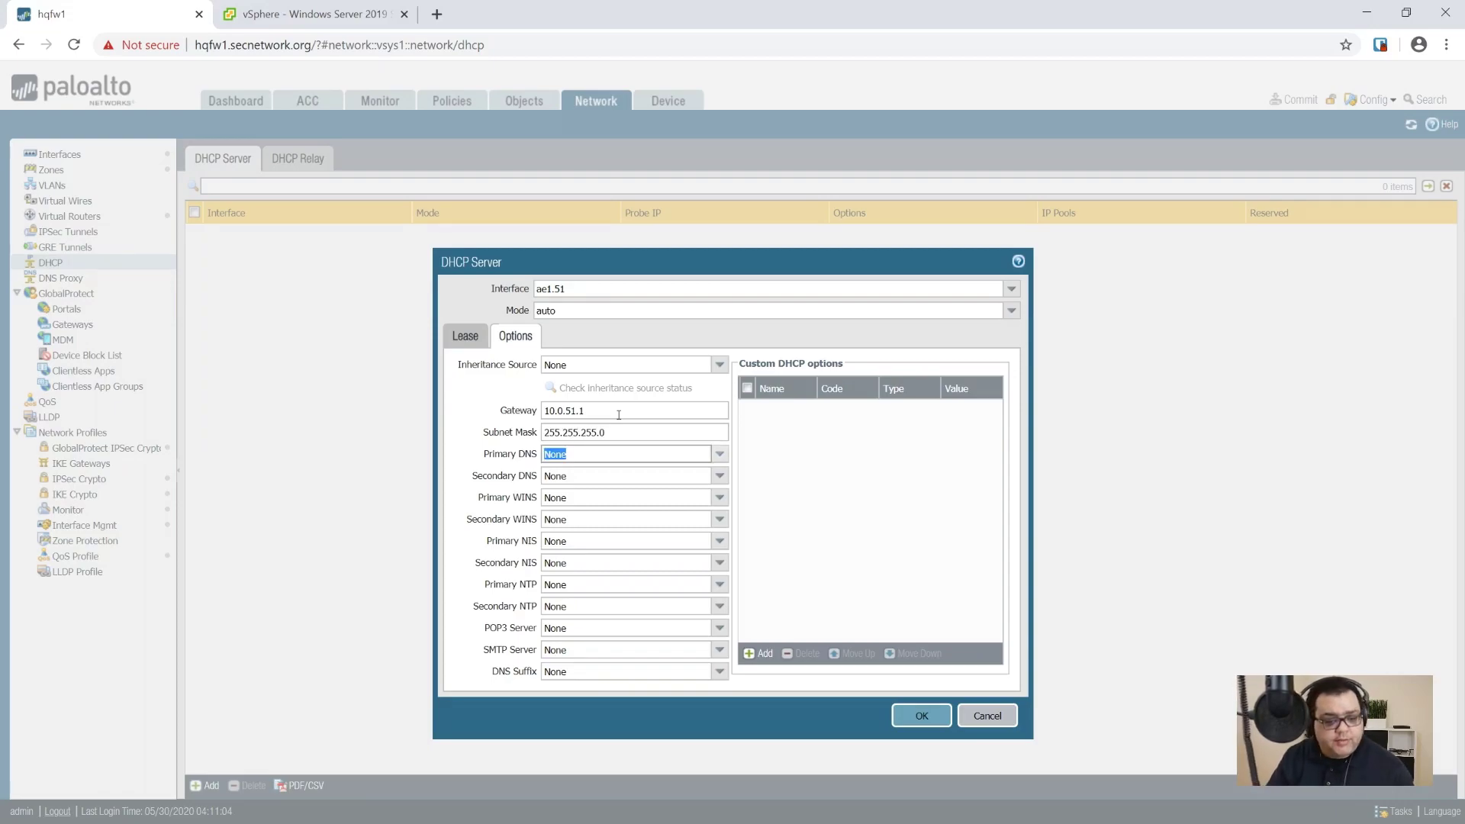
Step: Set DNS servers 10.0.31.11 and 10.0.31.12 with suffix secnetwork.org, and save the DHCP server
{"action": "type", "text": "10.0"}
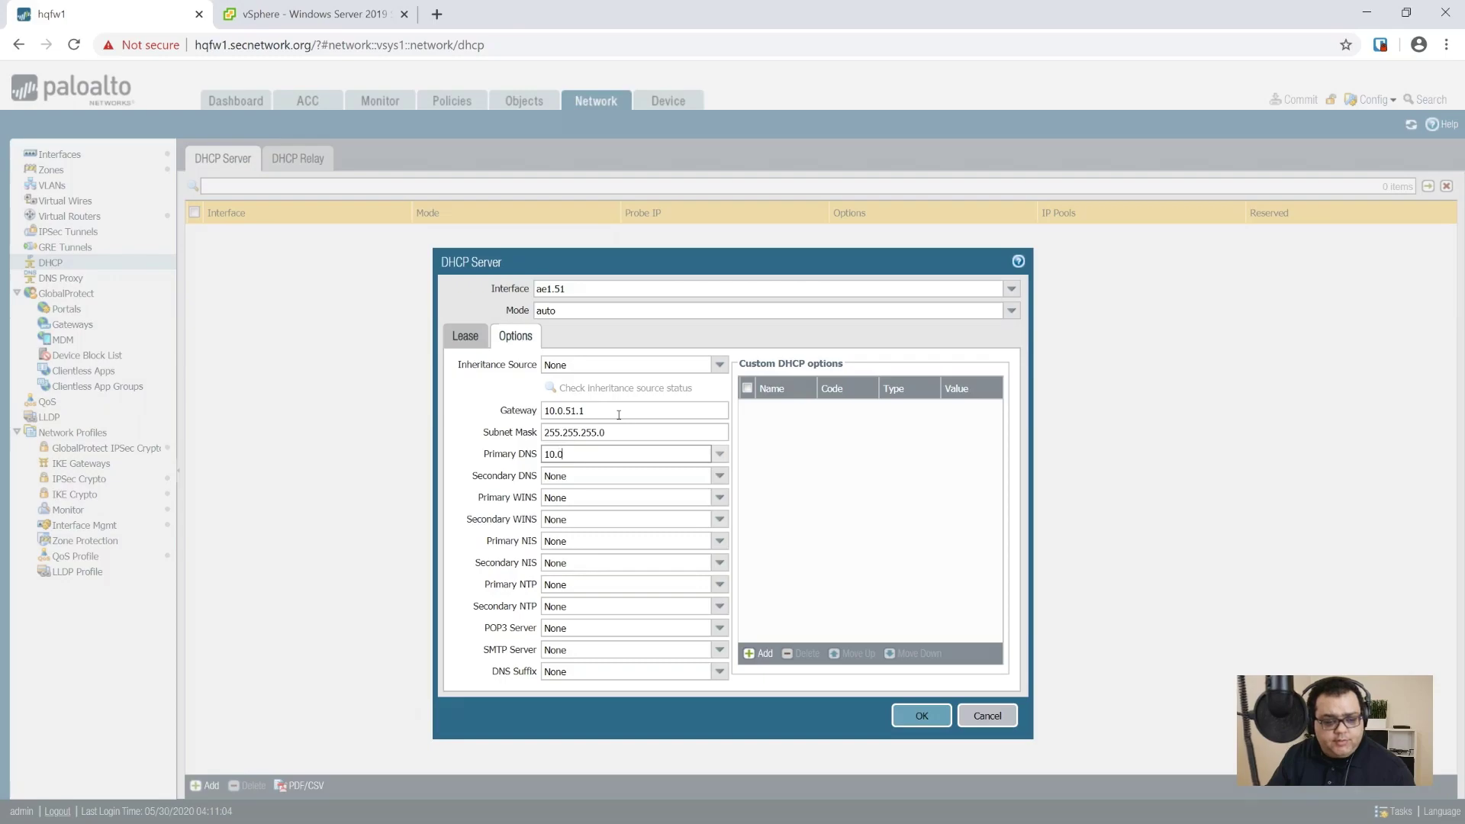
{"action": "type", "text": ".31"}
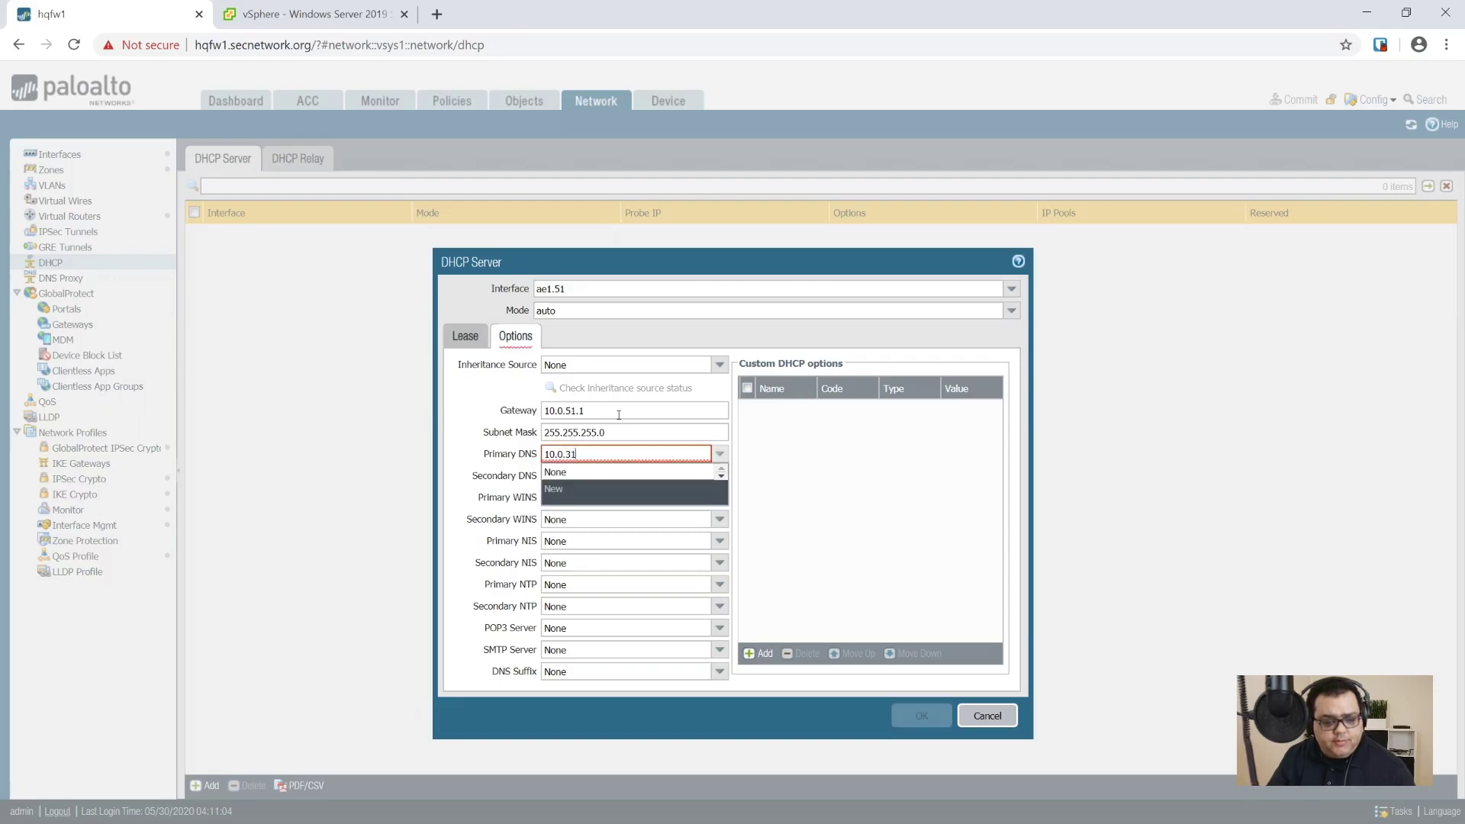
{"action": "type", "text": ".11"}
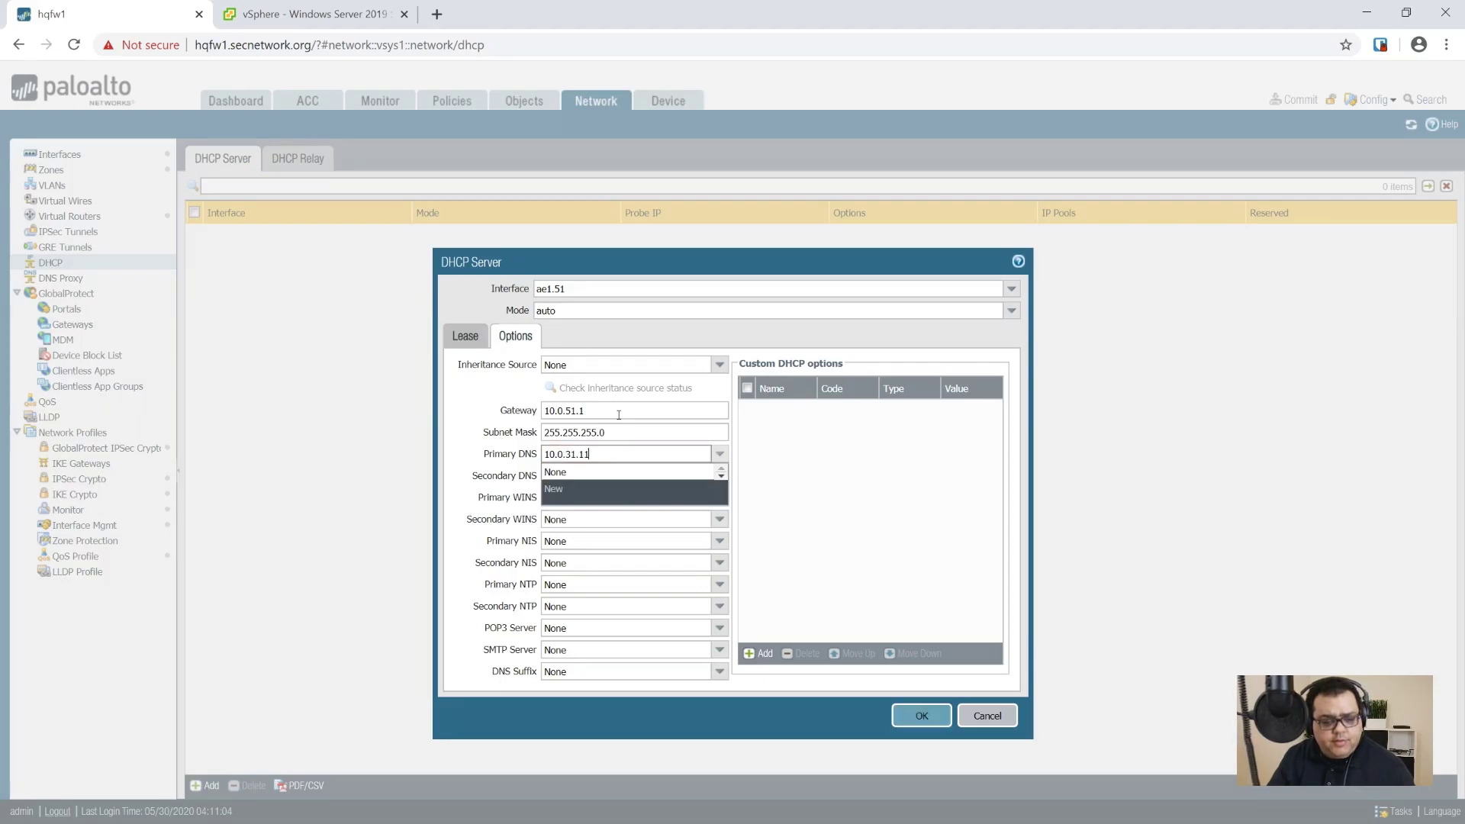
{"action": "key", "text": "Tab"}
{"action": "type", "text": "1"}
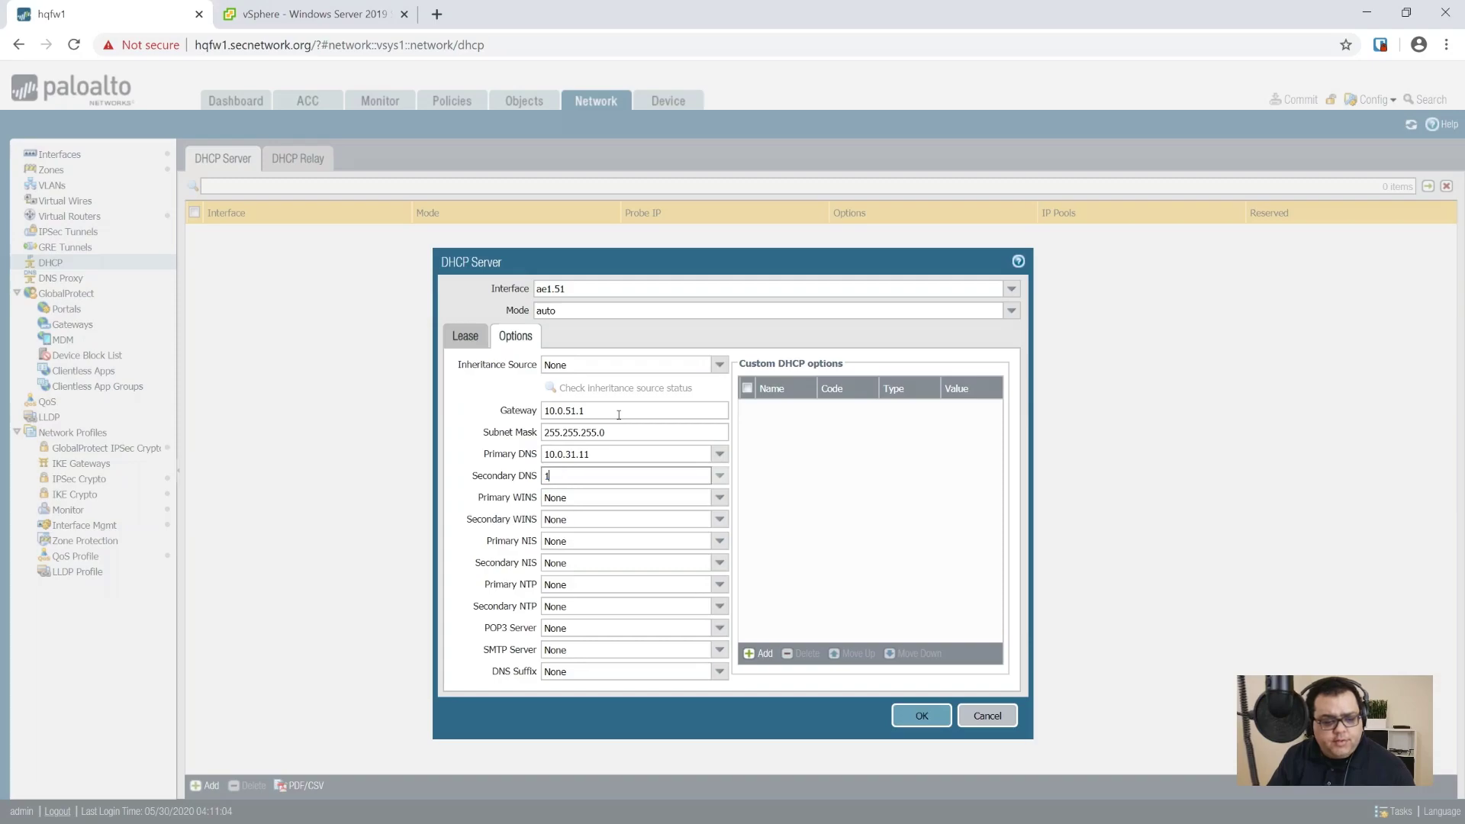
{"action": "type", "text": "0.0.31.12"}
{"action": "key", "text": "Tab"}
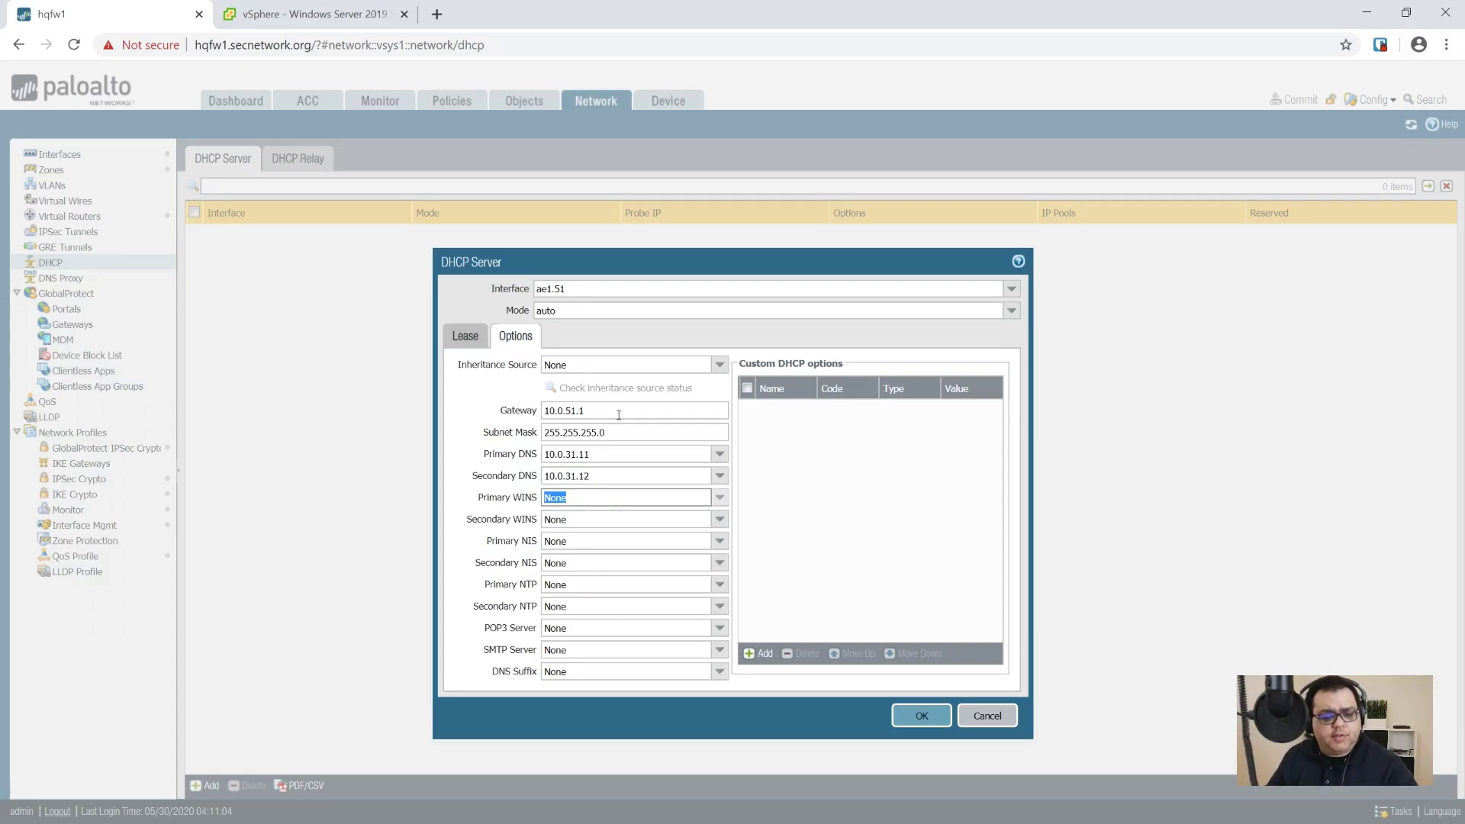
{"action": "left_click", "coordinate": [697, 673]}
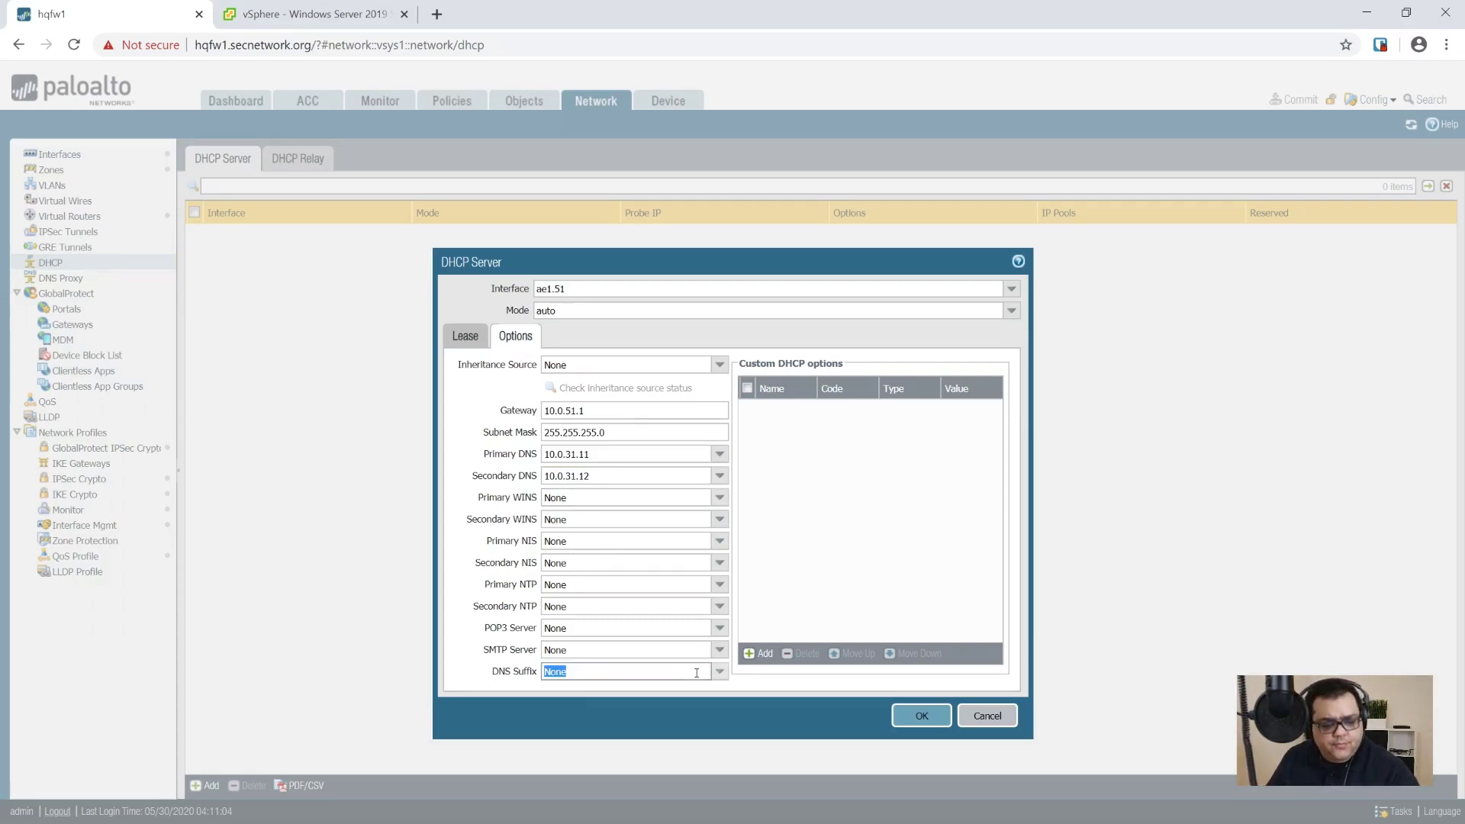
{"action": "type", "text": "secnetwork.org"}
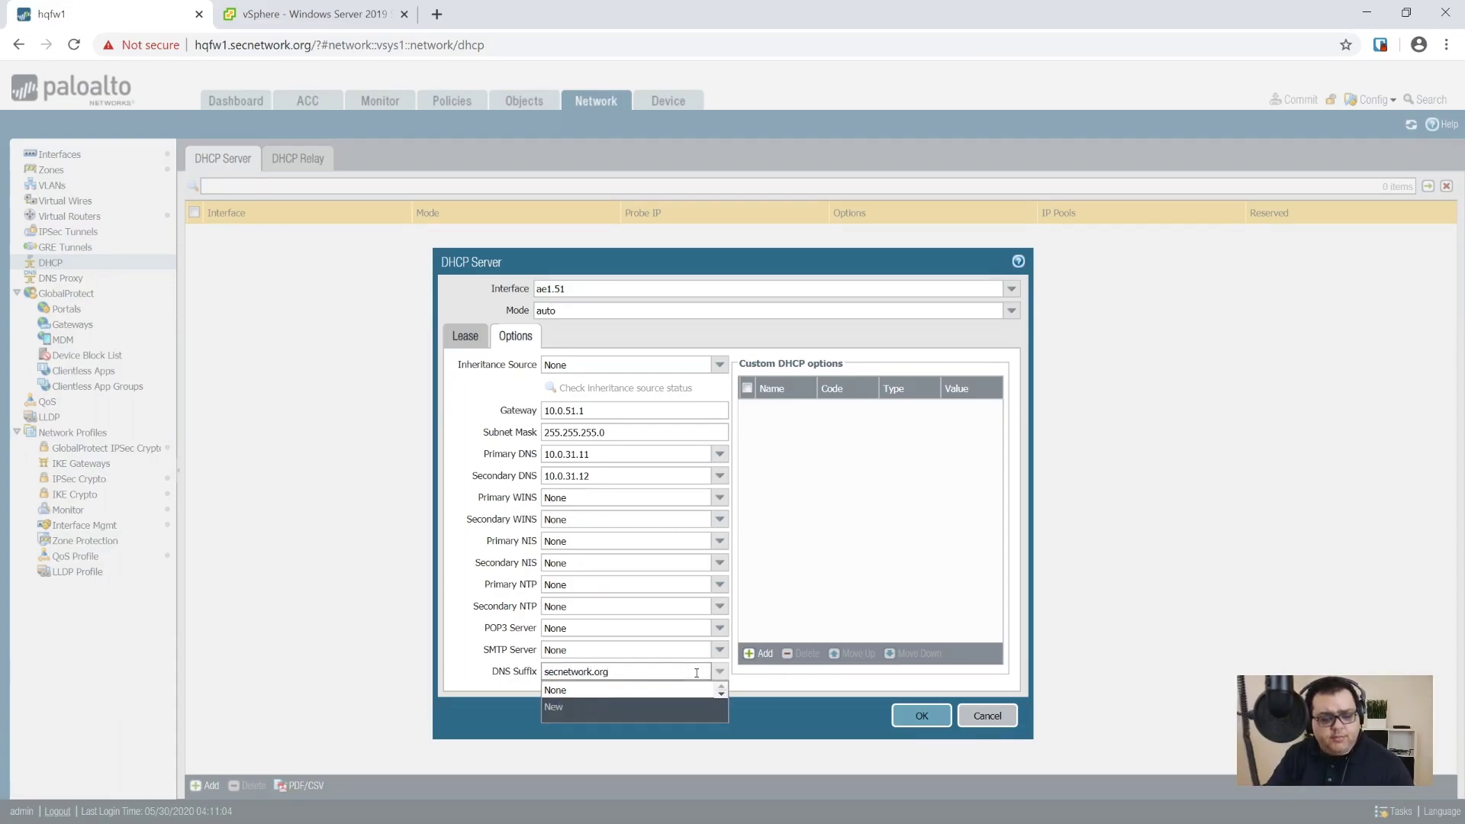
{"action": "key", "text": "Tab"}
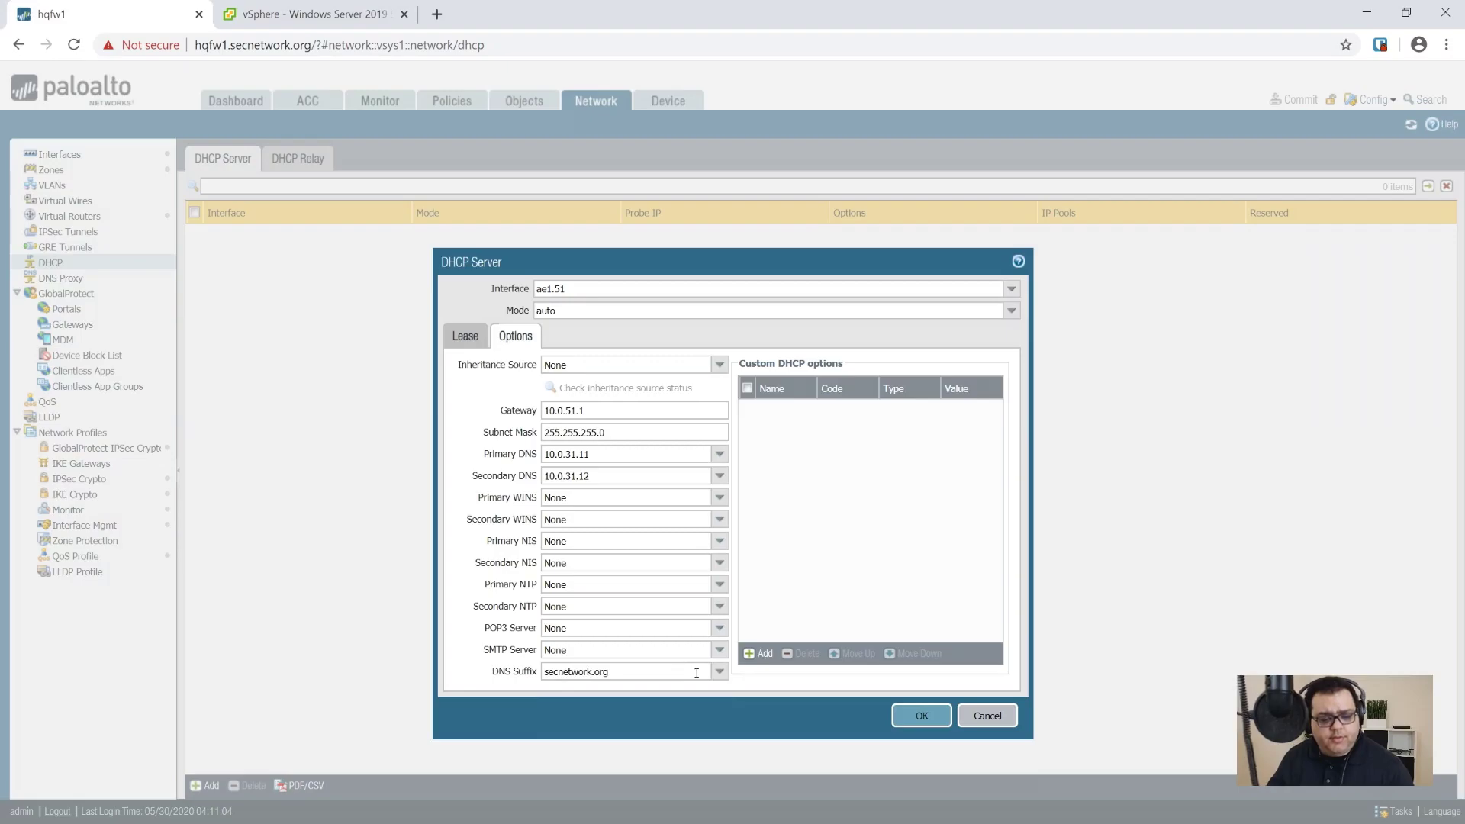
{"action": "left_click", "coordinate": [904, 713]}
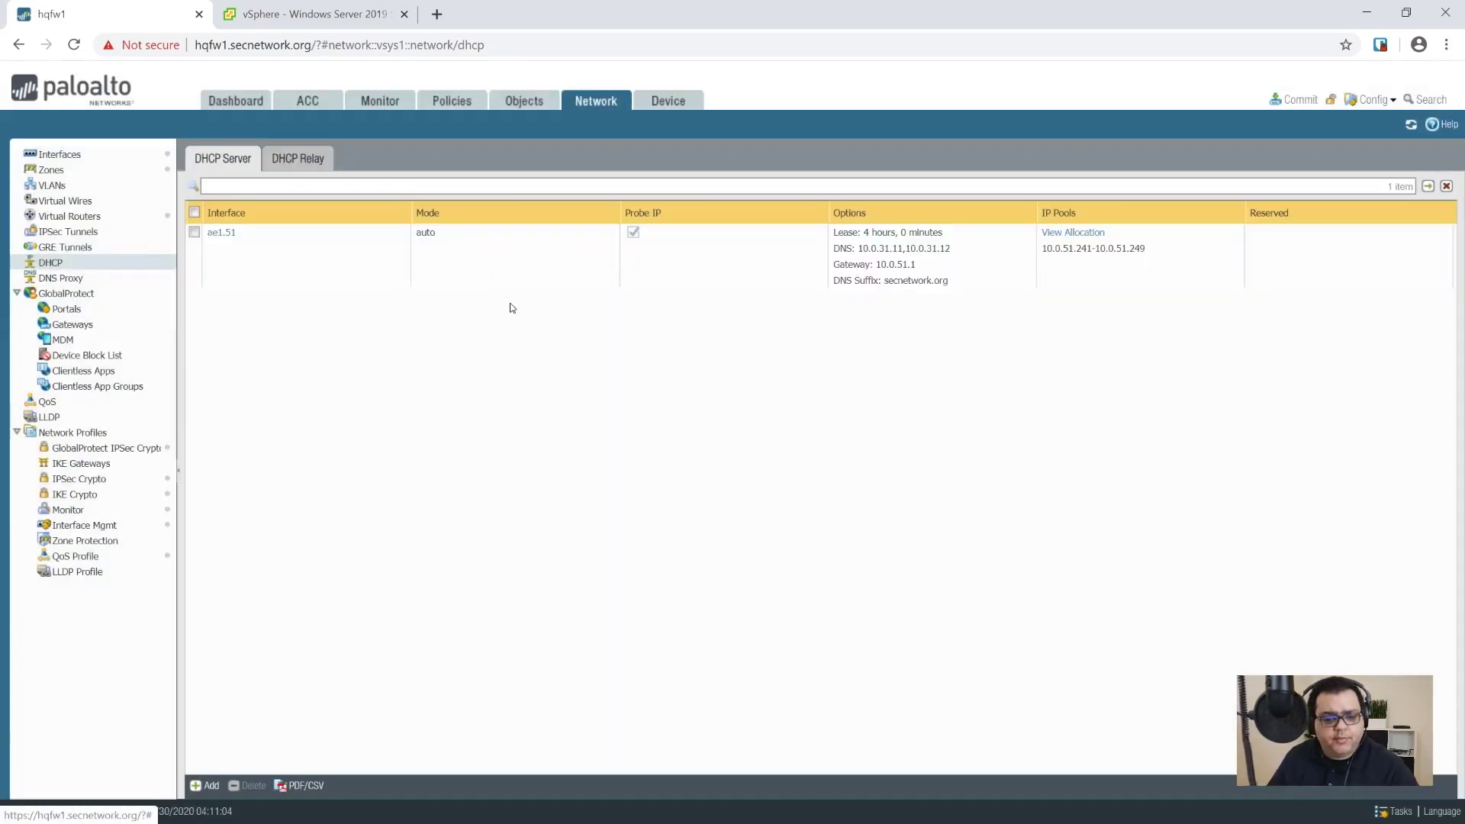
Step: Select the ae1.51 DHCP entry, then switch to the Security policy rules under Policies
{"action": "left_click", "coordinate": [576, 284]}
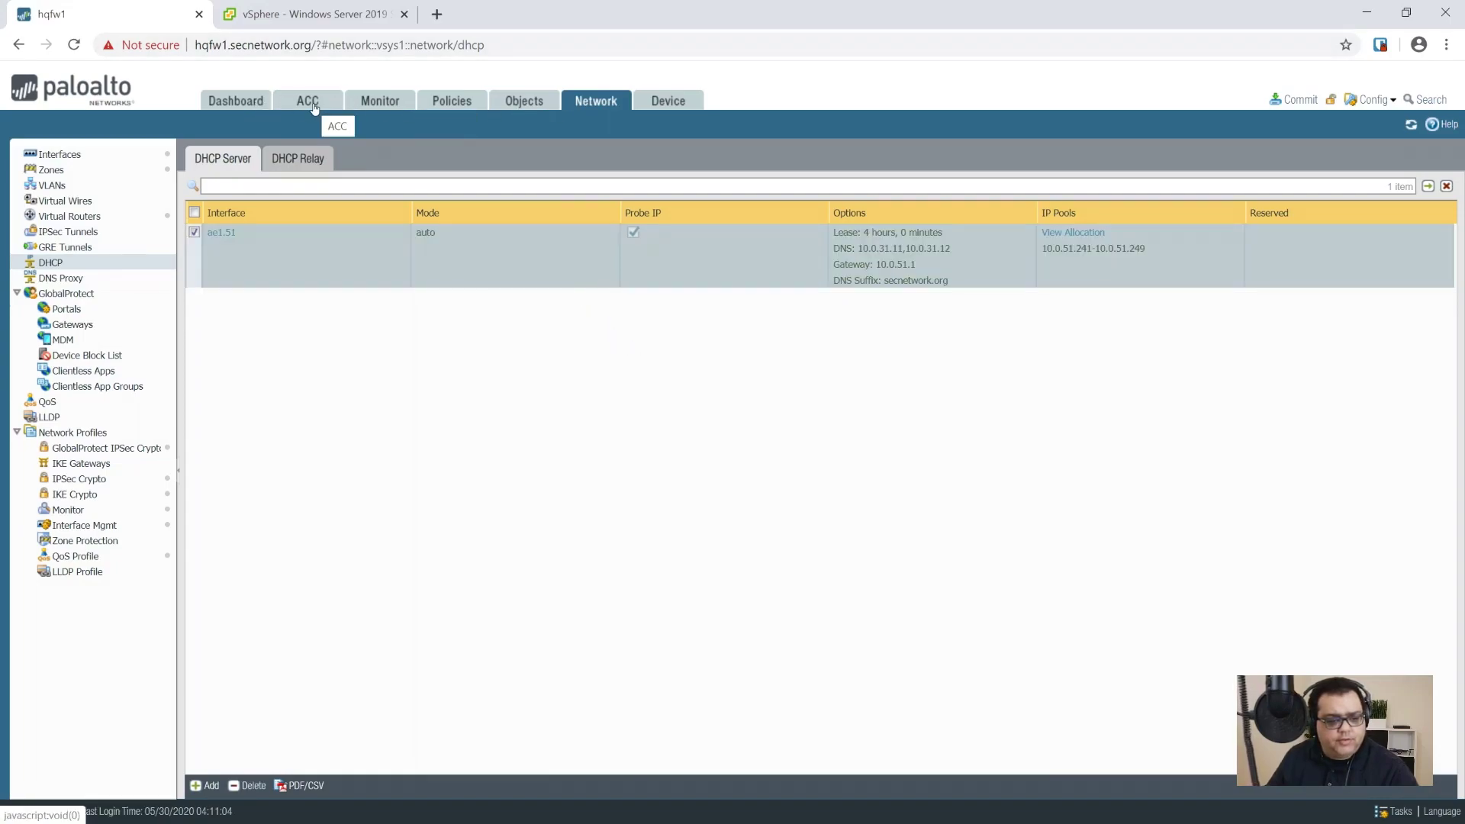
{"action": "left_click", "coordinate": [454, 106]}
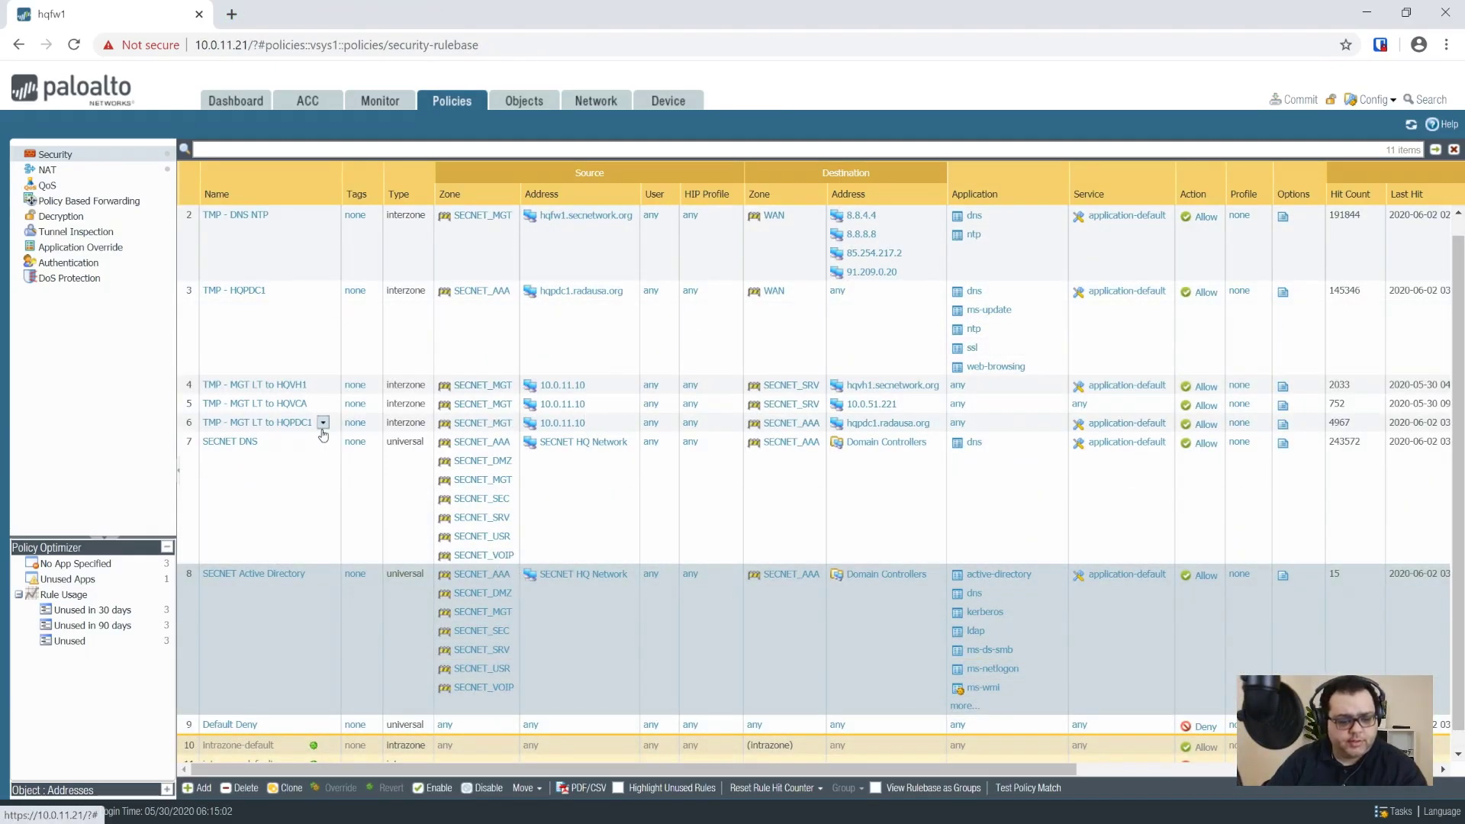
Step: After rule TMP - MGT LT to HQPDC1, add a new intrazone rule named SECNET_SRV DHCP
{"action": "left_click", "coordinate": [605, 424]}
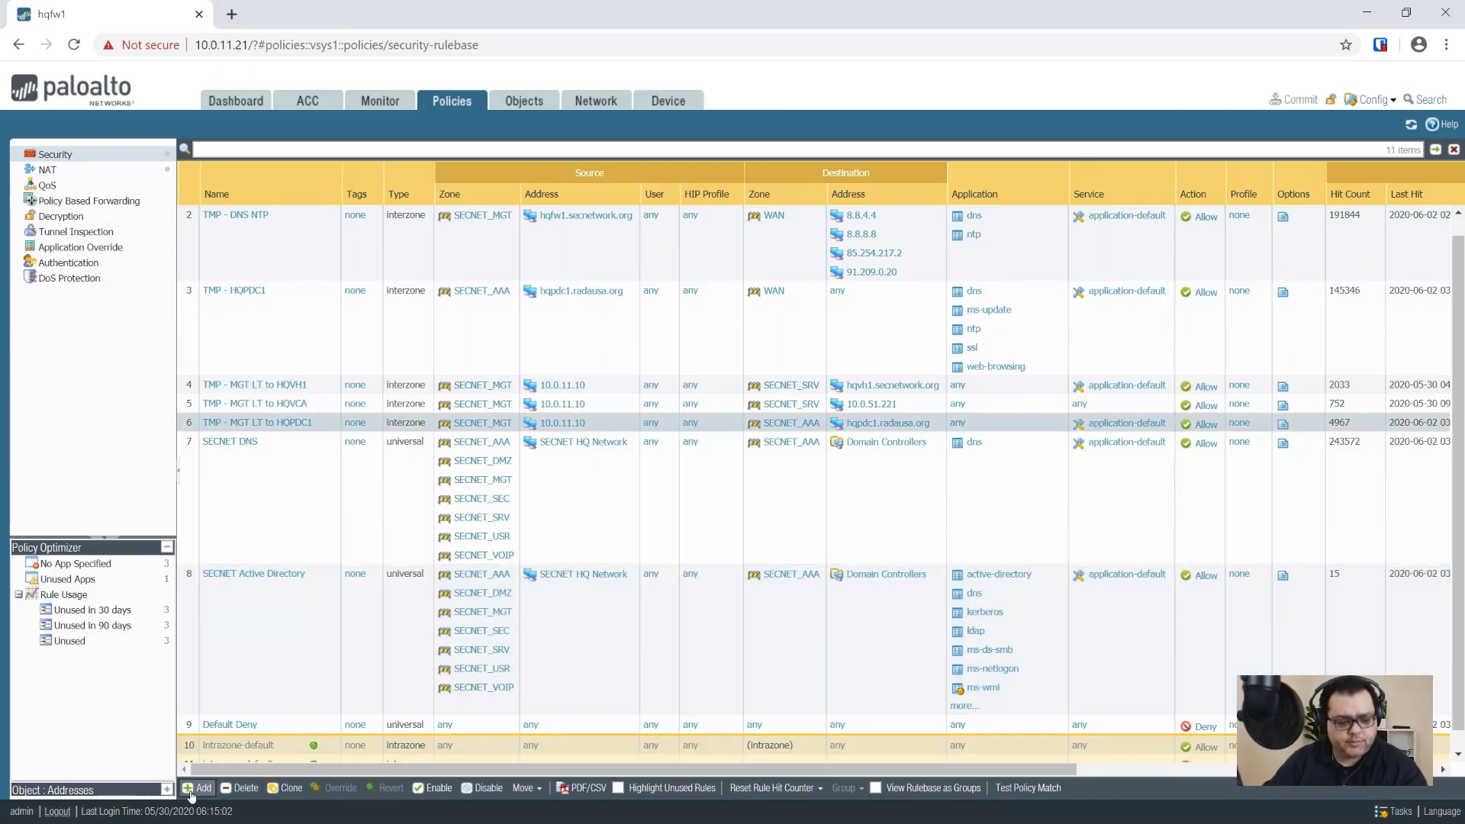
{"action": "left_click", "coordinate": [195, 789]}
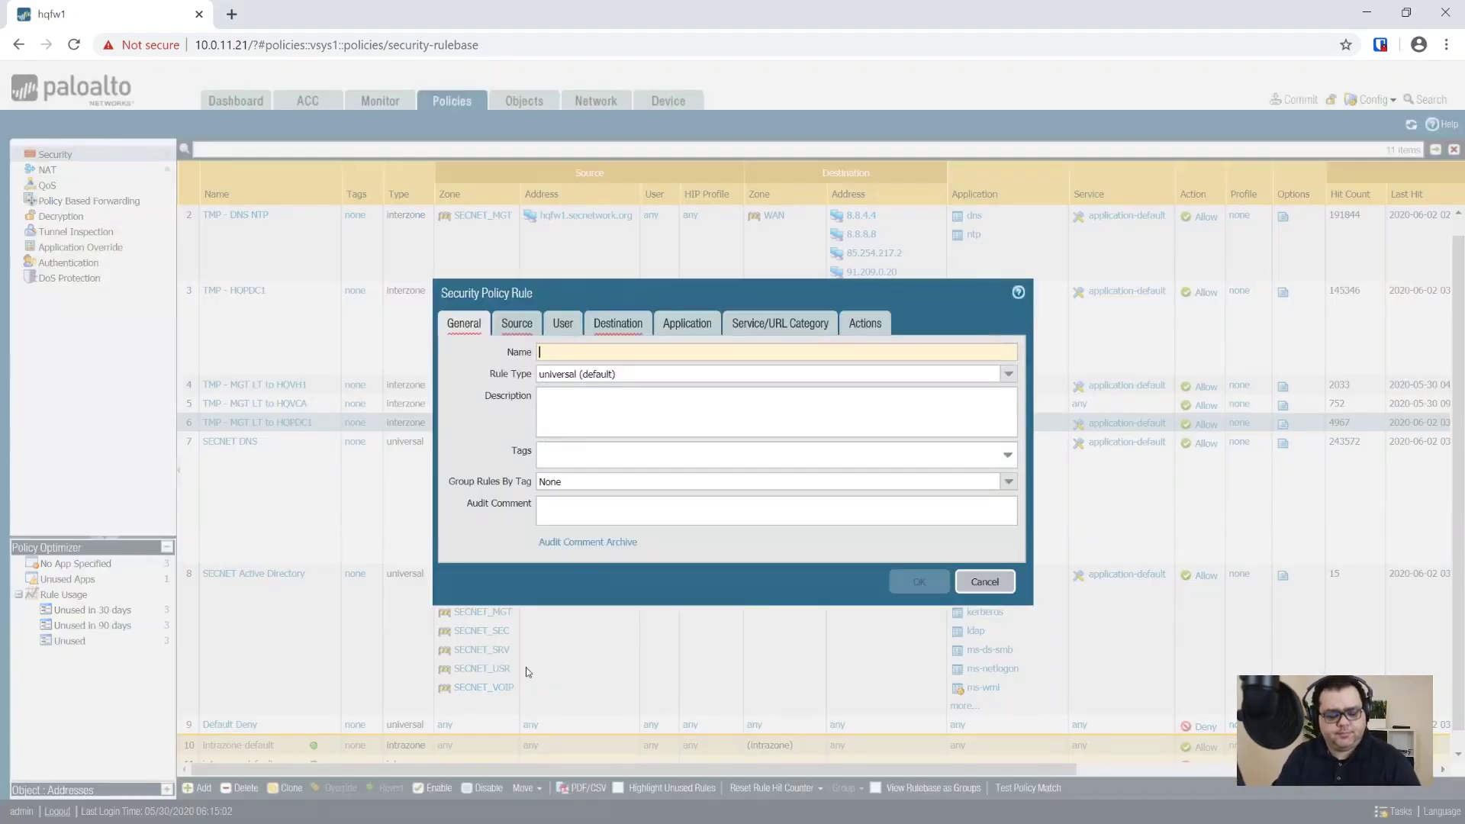
{"action": "type", "text": "SECNET_SRV DHCP"}
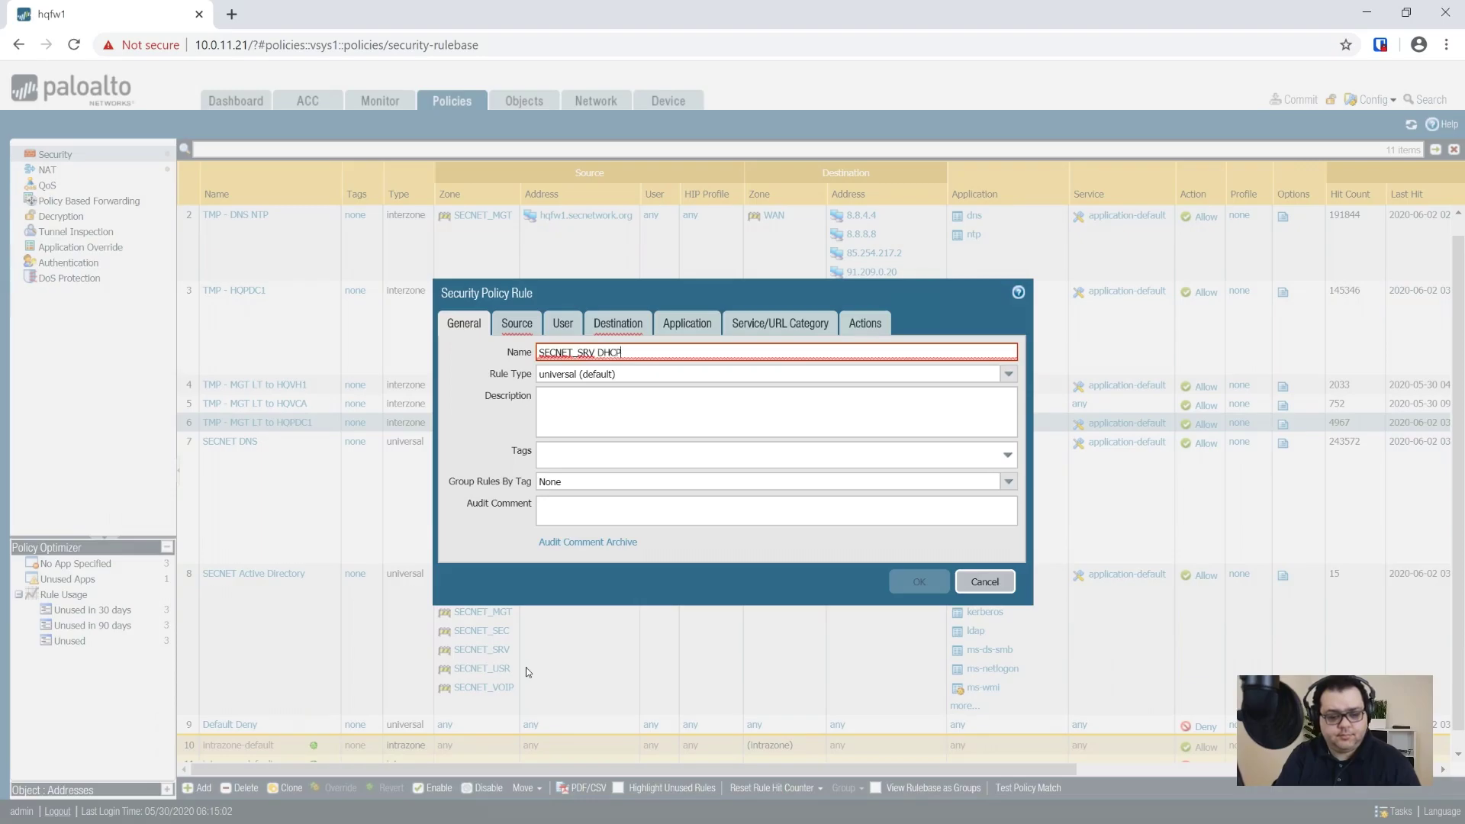
{"action": "key", "text": "Tab"}
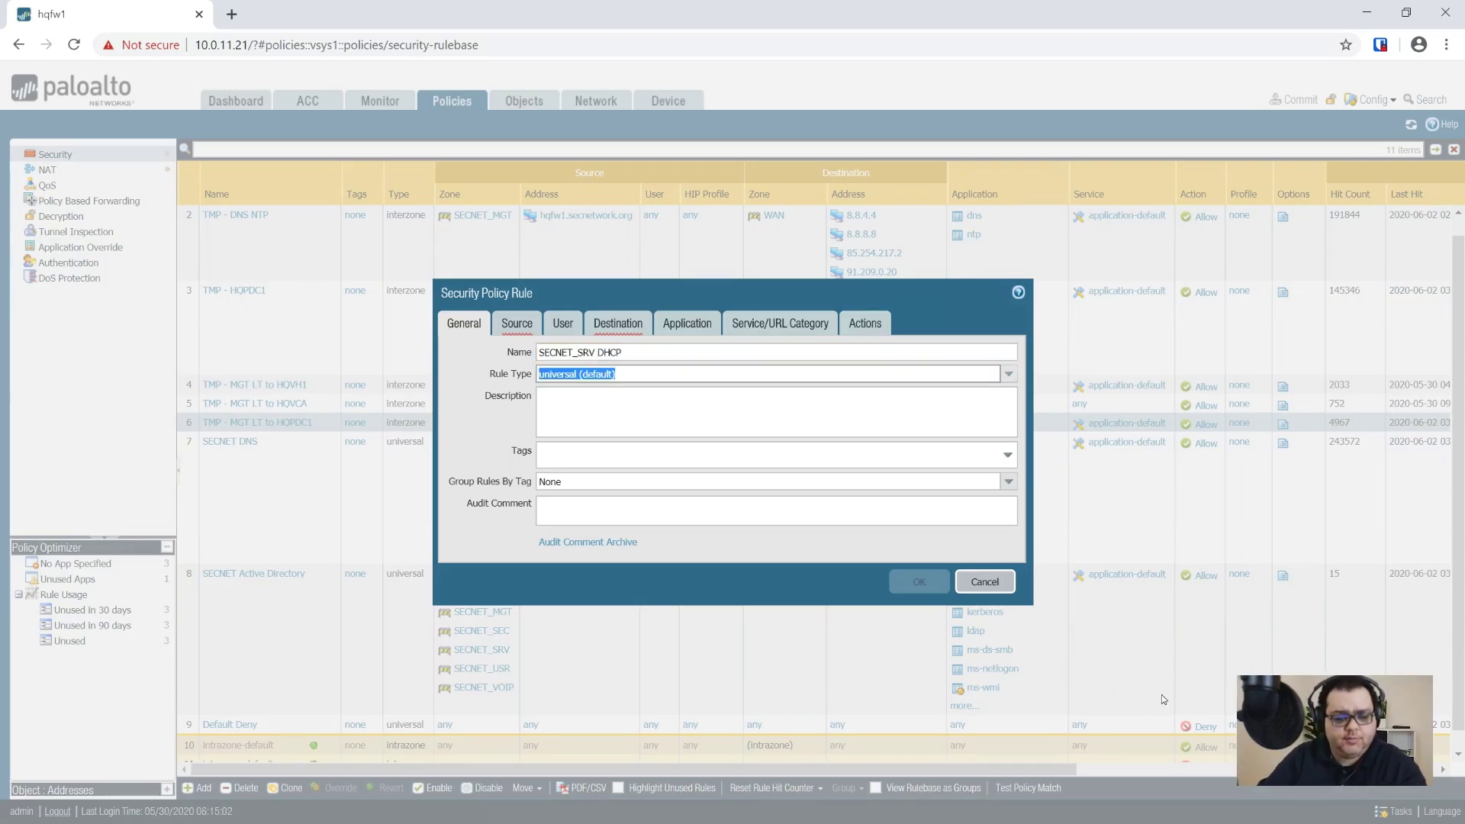
{"action": "key", "text": "Down"}
{"action": "key", "text": "Down"}
{"action": "key", "text": "Down"}
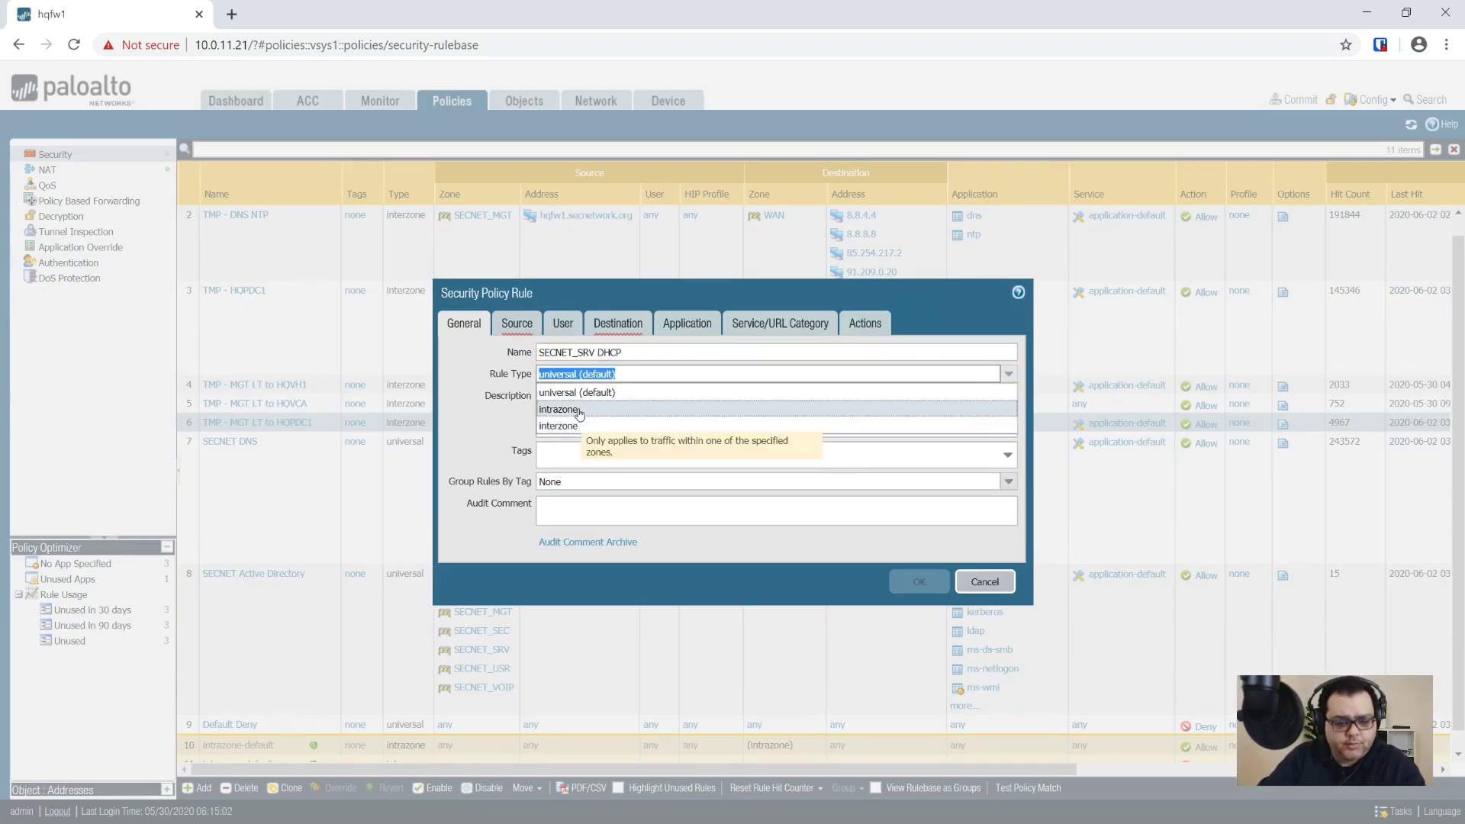
{"action": "left_click", "coordinate": [577, 410]}
{"action": "left_click", "coordinate": [583, 423]}
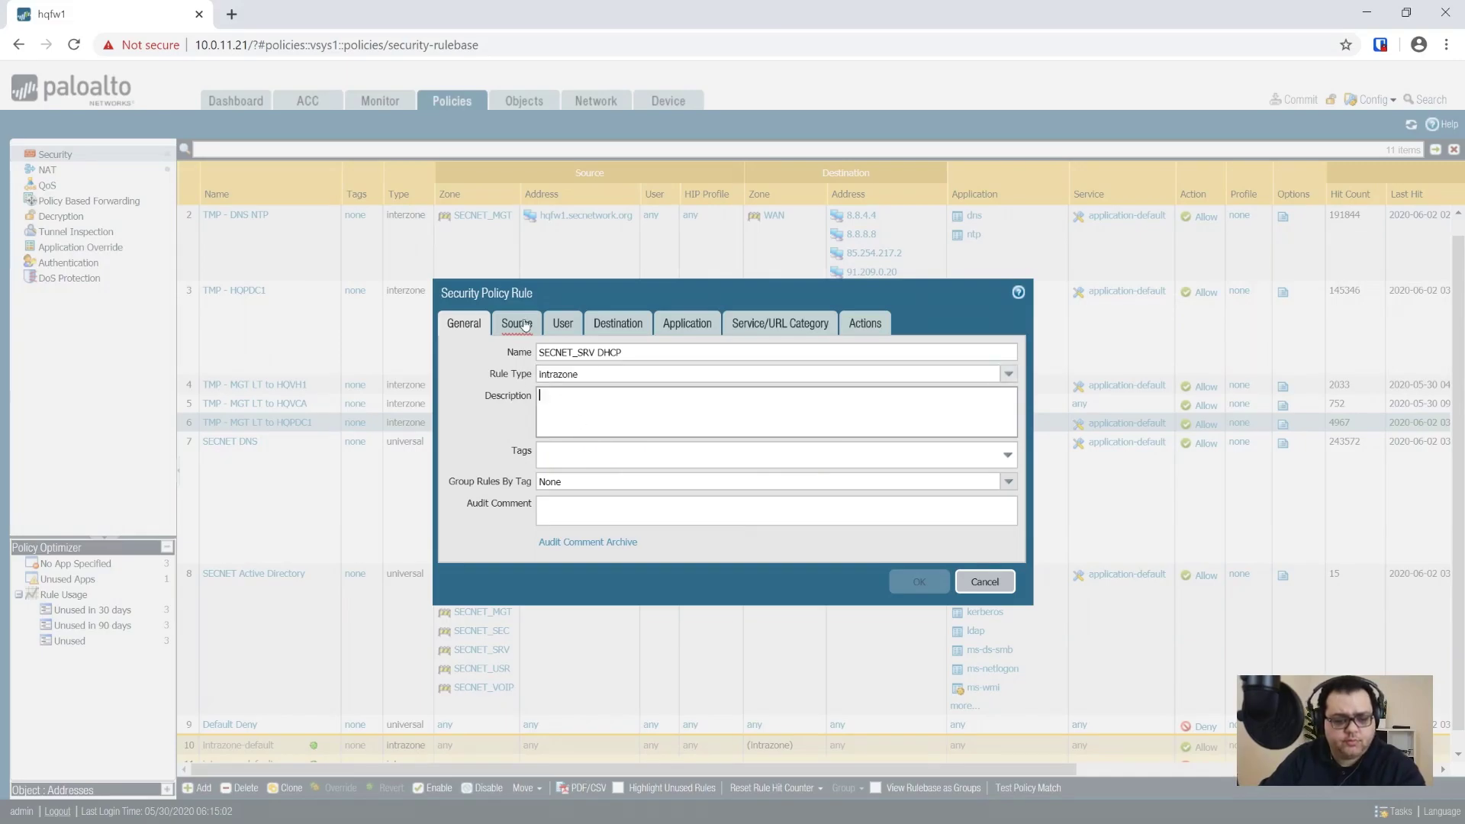
{"action": "left_click", "coordinate": [520, 324]}
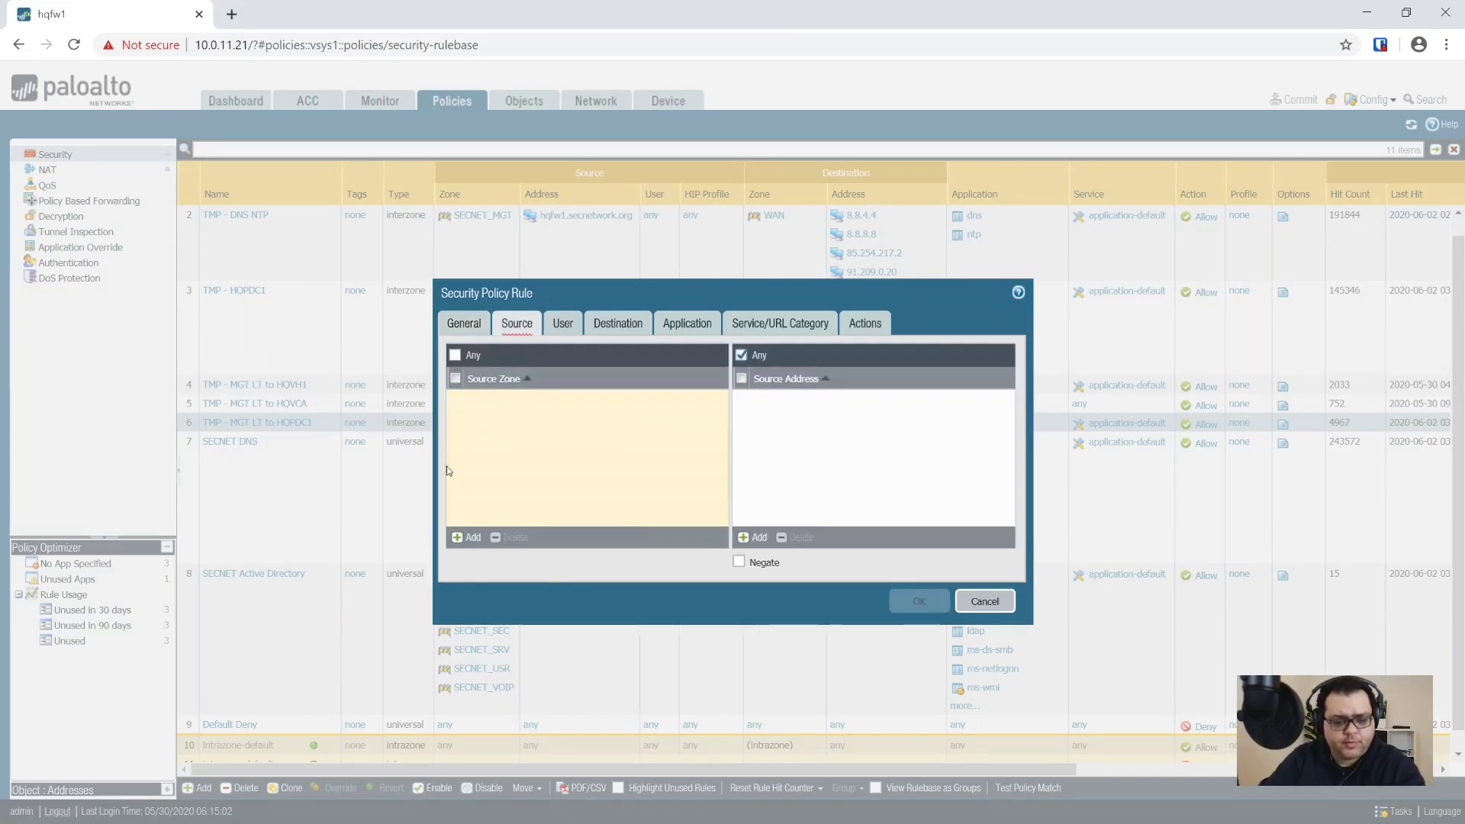
Step: Set the rule's source zone to SECNET_SRV and source address to 10.0.51.0/24
{"action": "left_click", "coordinate": [462, 537]}
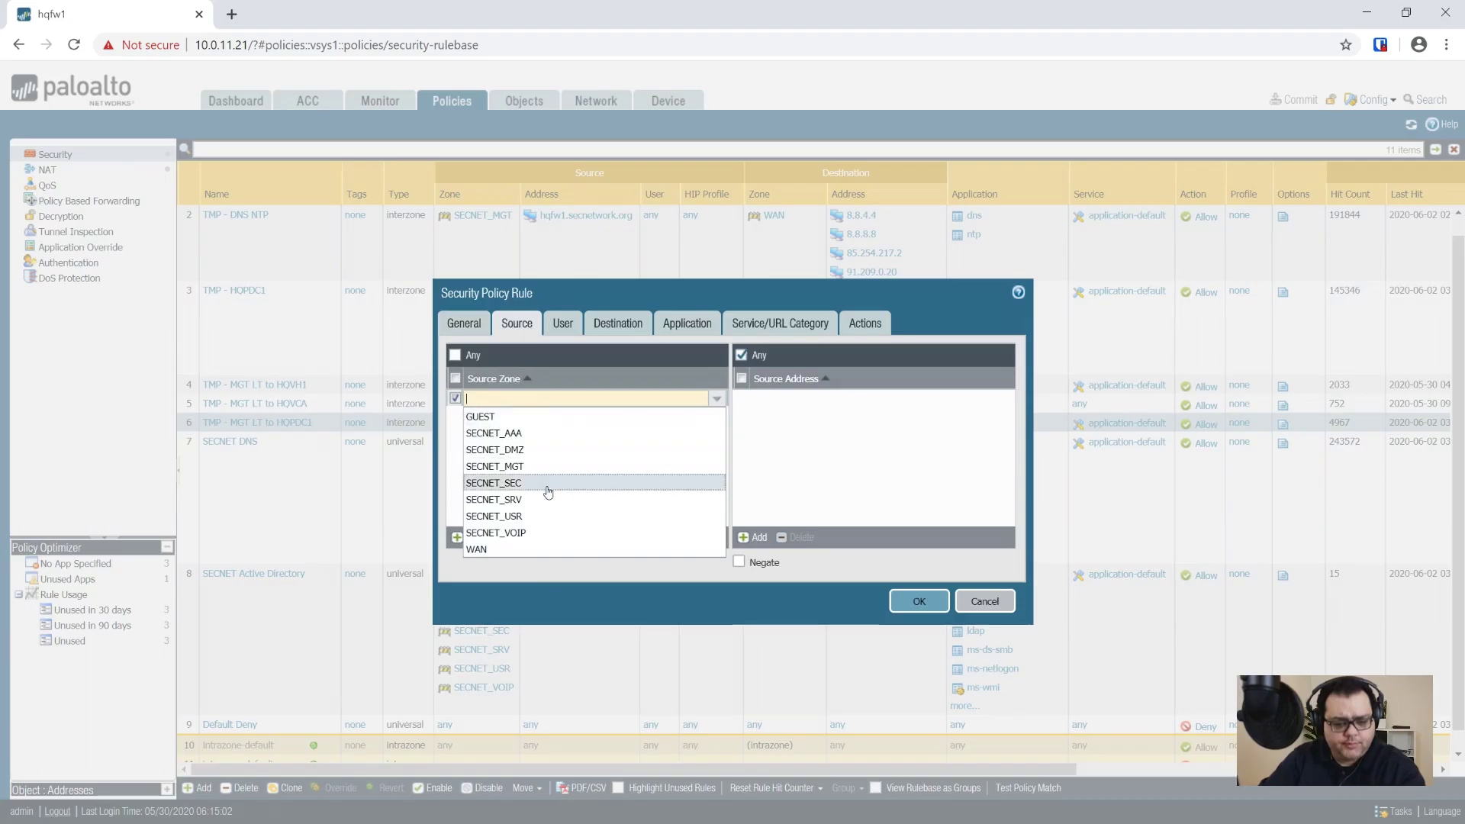
{"action": "left_click", "coordinate": [525, 498]}
{"action": "left_click", "coordinate": [525, 494]}
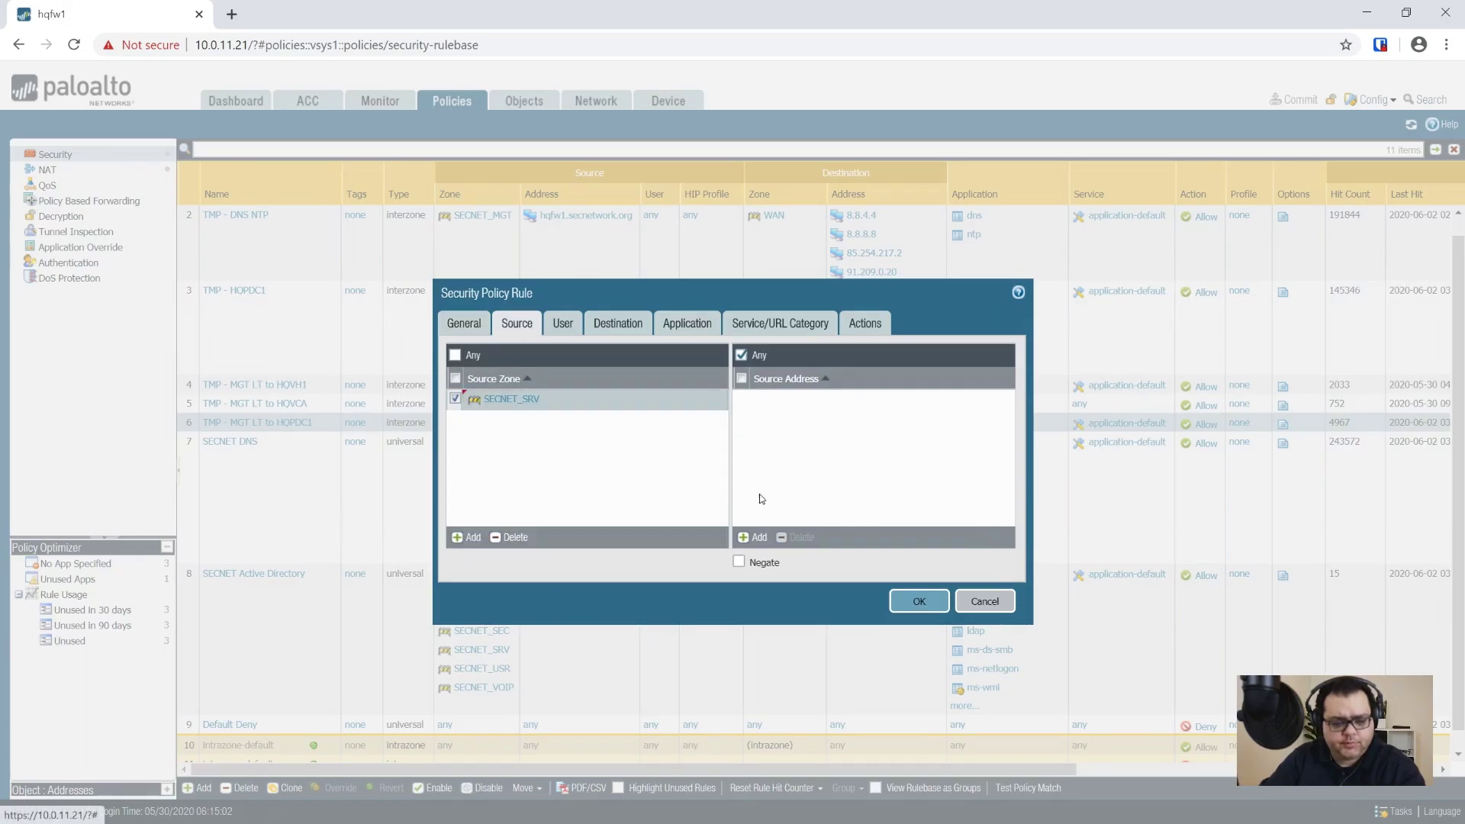
{"action": "left_click", "coordinate": [755, 538]}
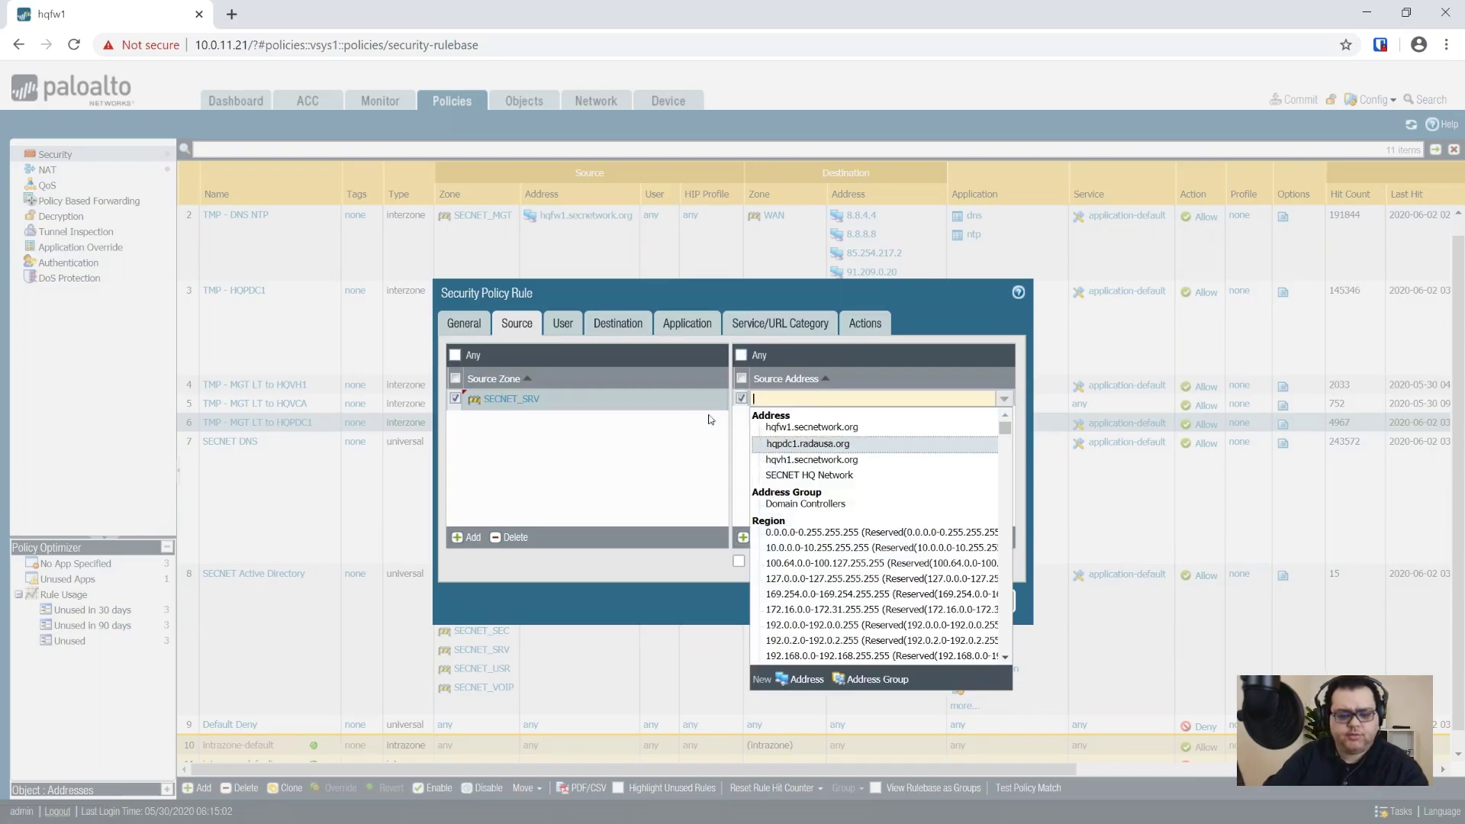
{"action": "type", "text": "10.0."}
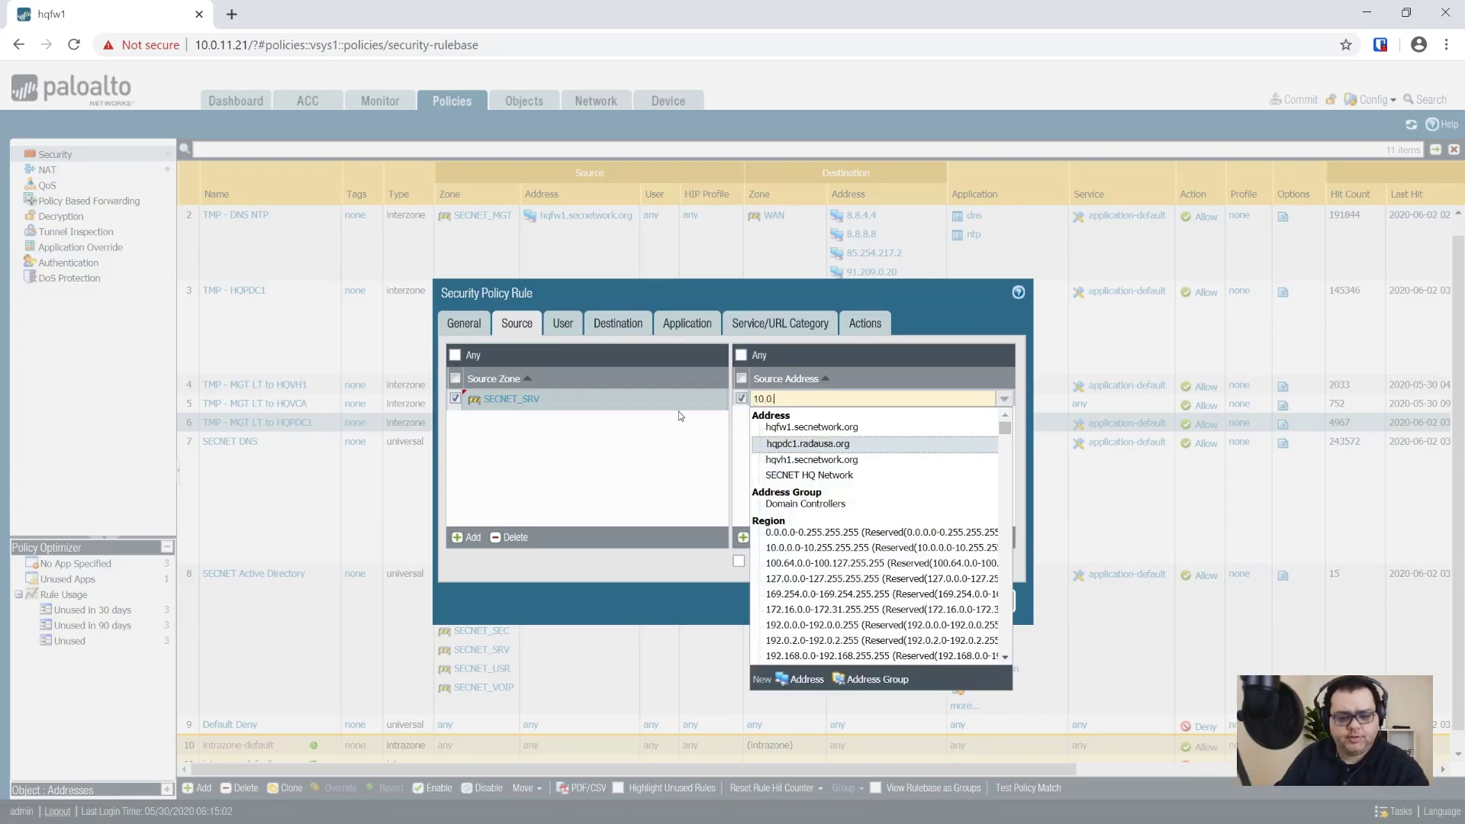
{"action": "type", "text": "51.0/24"}
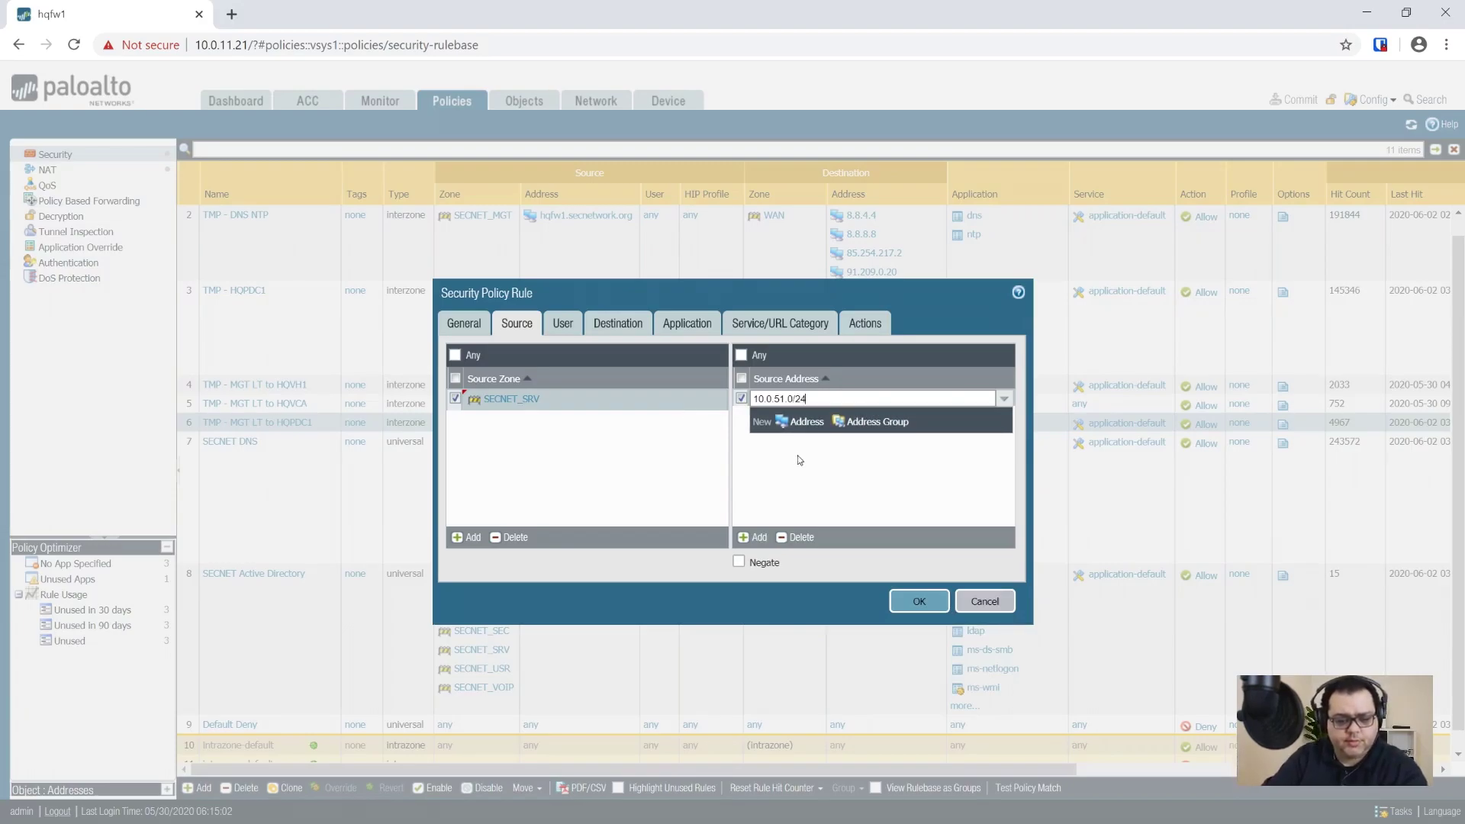
{"action": "key", "text": "Return"}
Step: Set destination address 10.0.51.1 and allow the dhcp application
{"action": "left_click", "coordinate": [596, 322]}
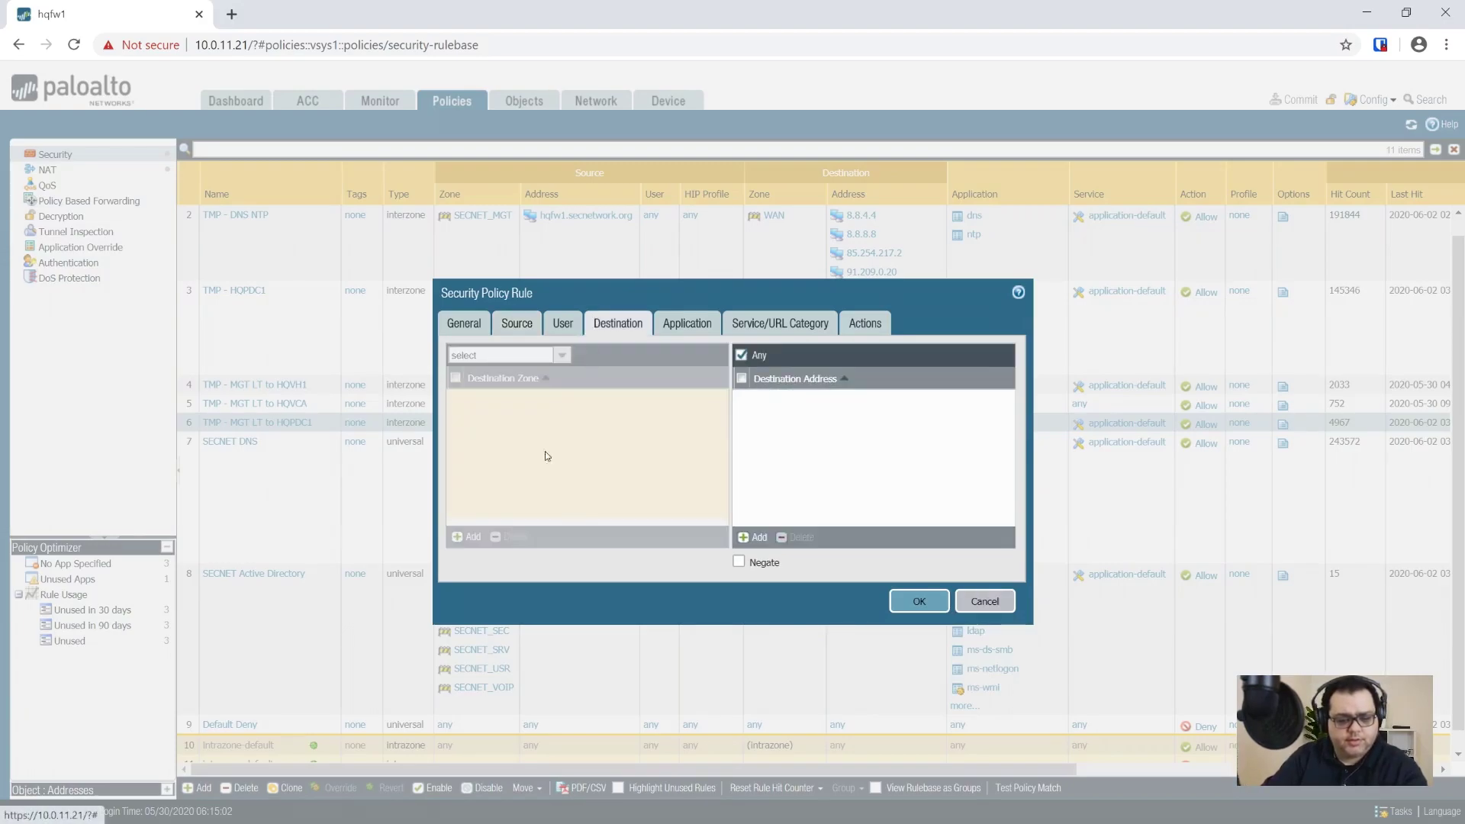
{"action": "left_click", "coordinate": [749, 537]}
{"action": "type", "text": "10.0"}
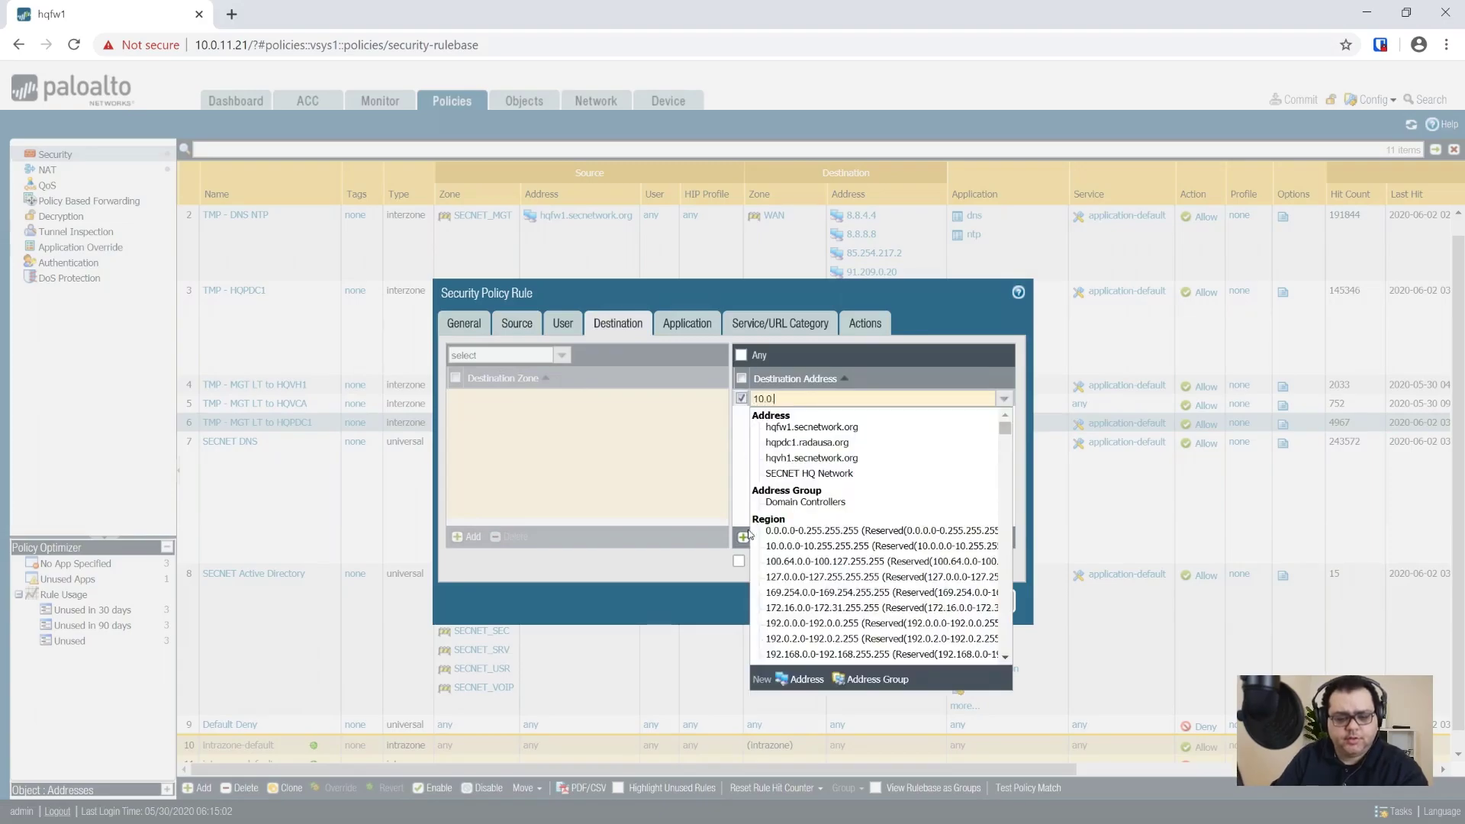
{"action": "type", "text": ".51.1"}
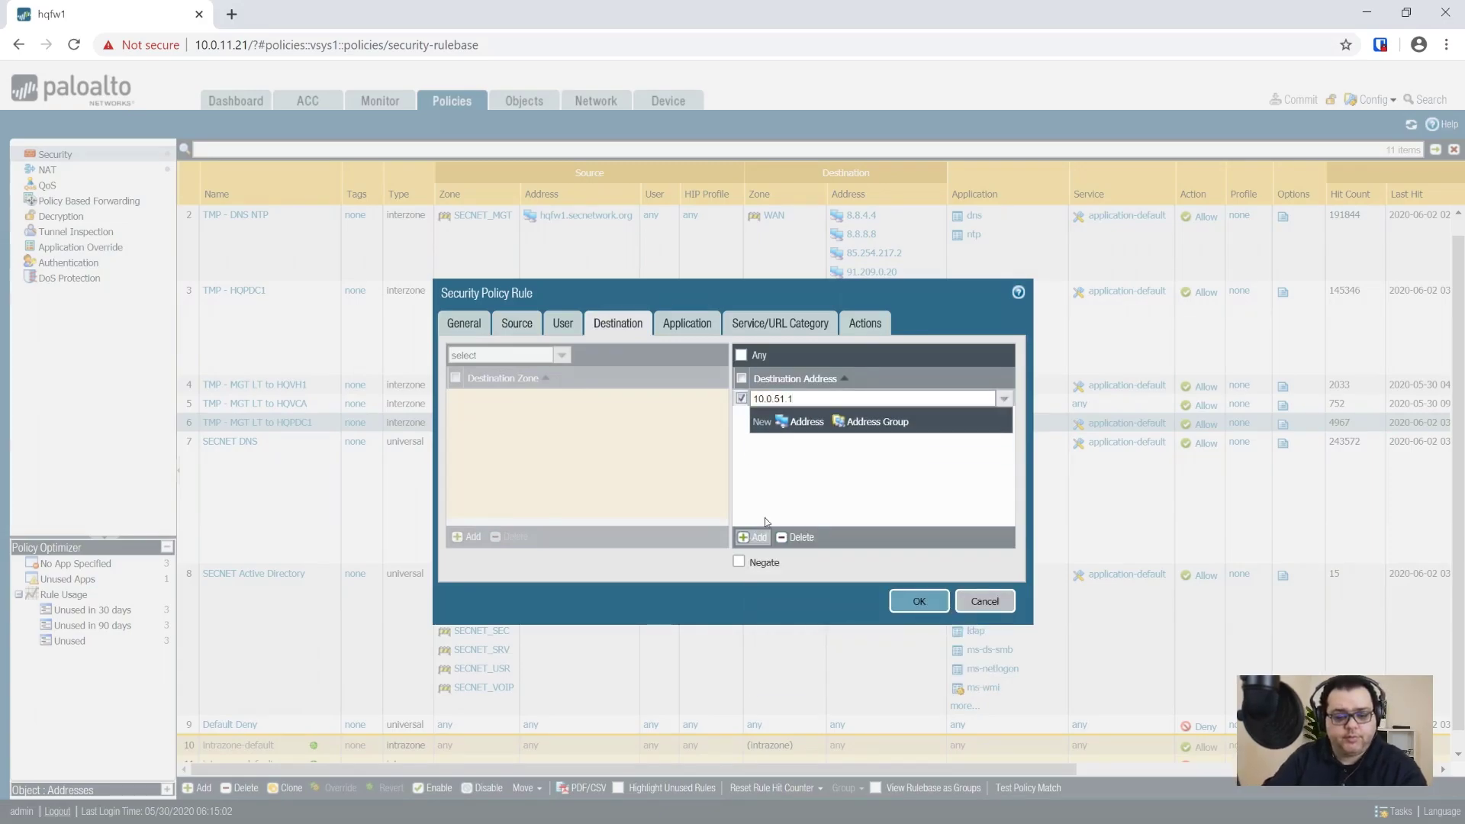
{"action": "left_click", "coordinate": [800, 497]}
{"action": "left_click", "coordinate": [683, 330]}
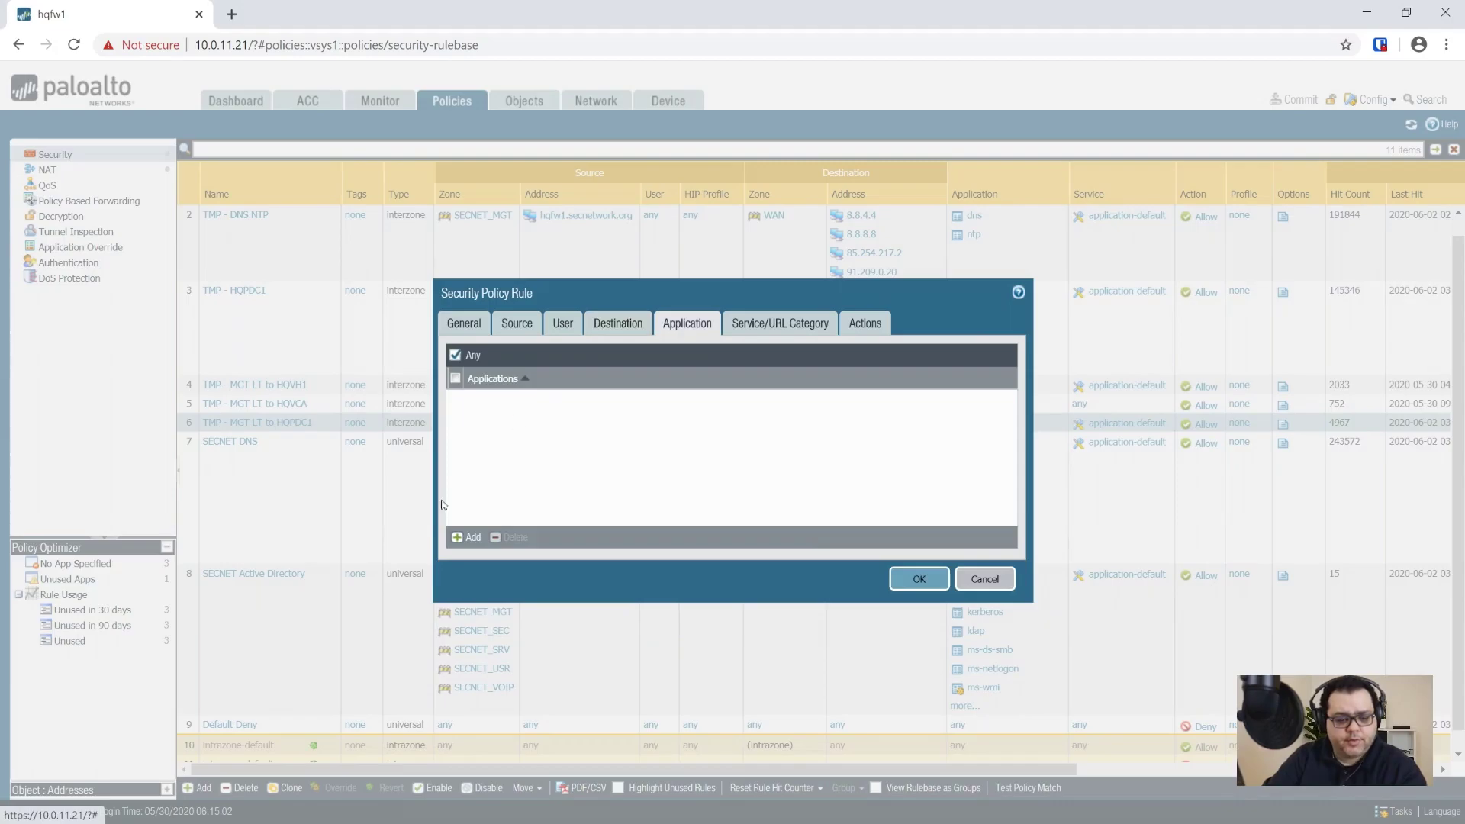
{"action": "left_click", "coordinate": [470, 537]}
{"action": "type", "text": "dhcp"}
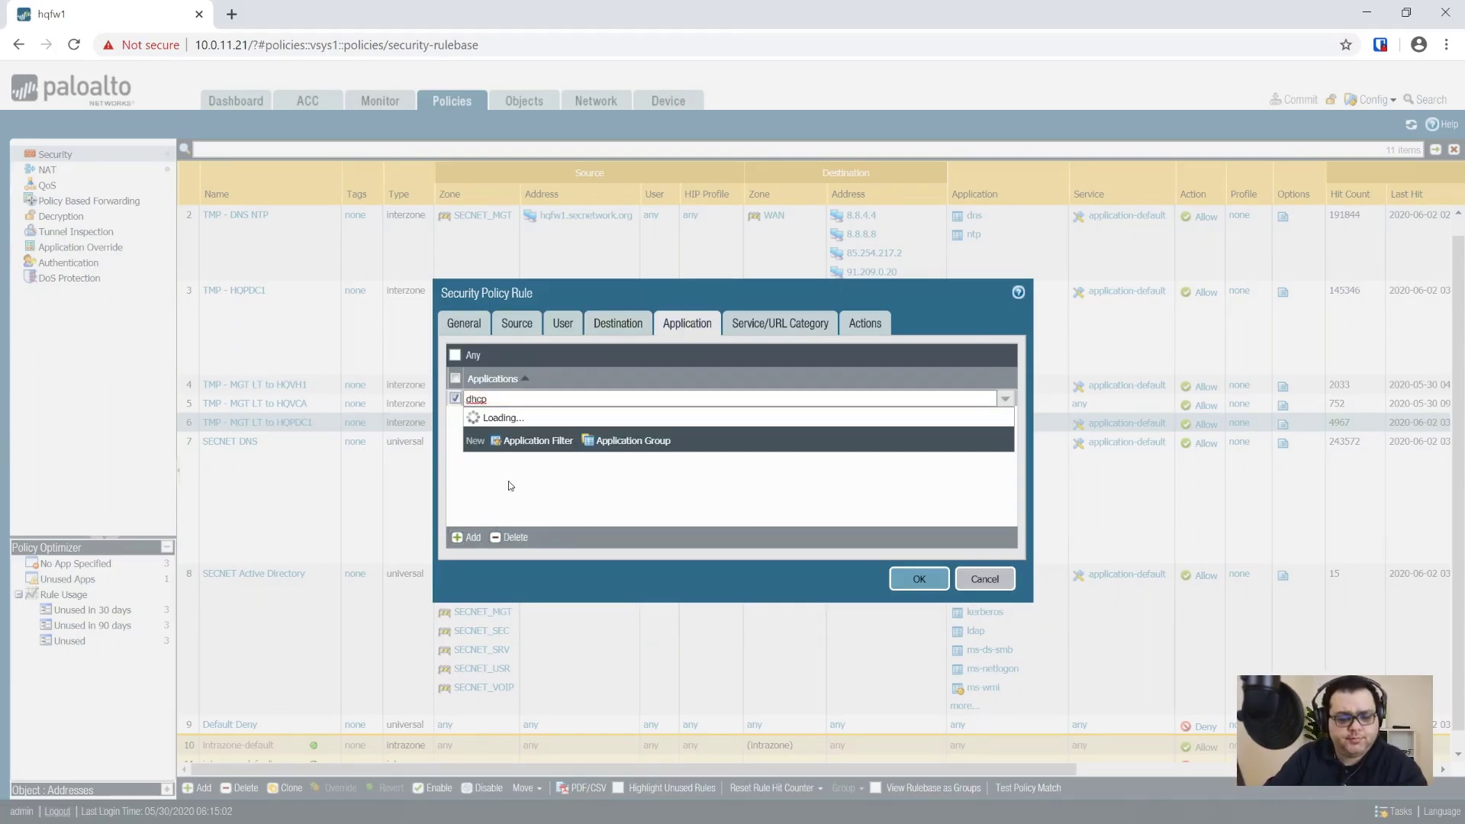
{"action": "left_click", "coordinate": [516, 461]}
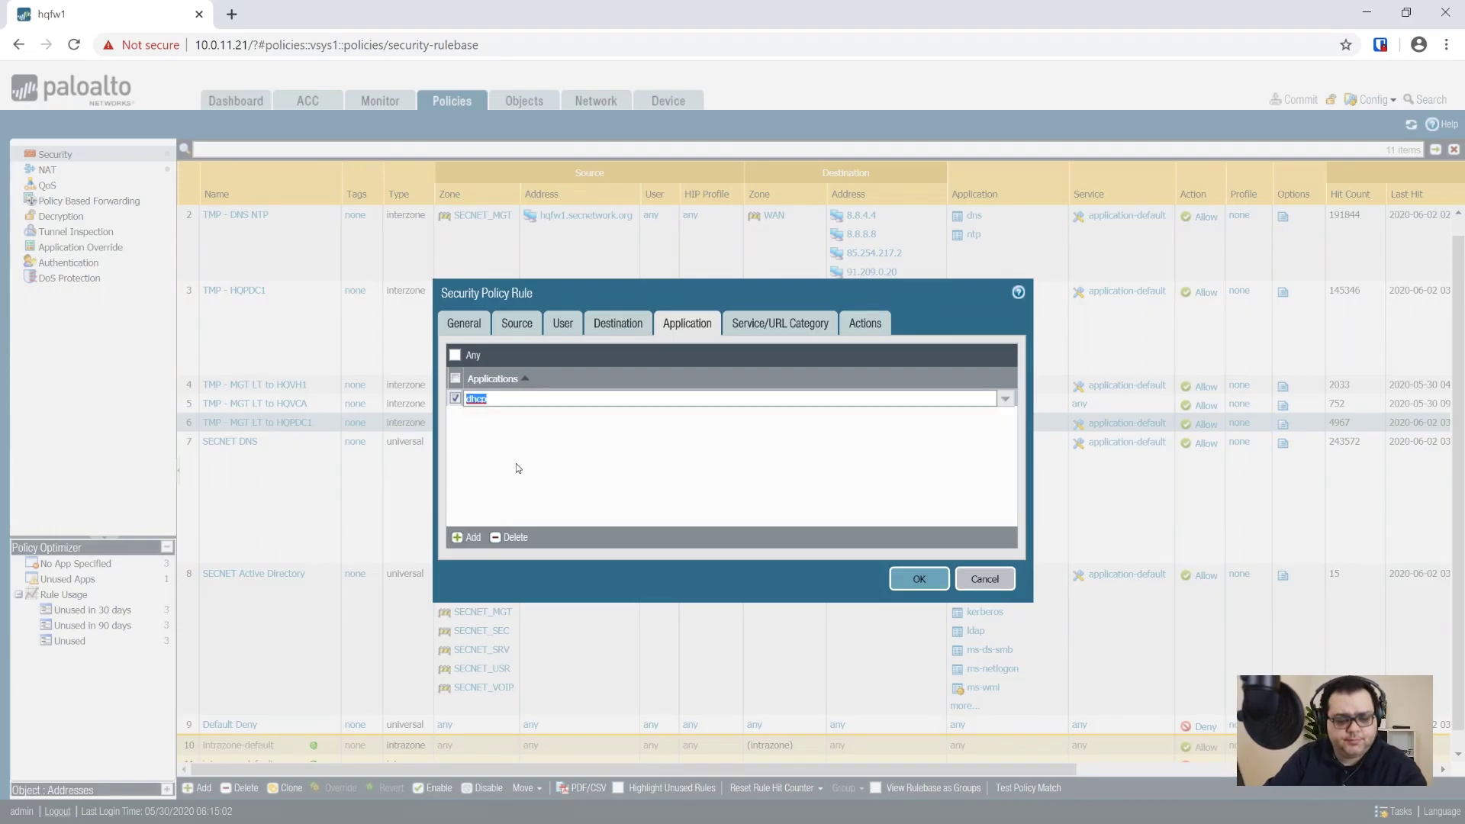
Step: Review the service, URL category and Allow action, then save the rule
{"action": "left_click", "coordinate": [773, 327]}
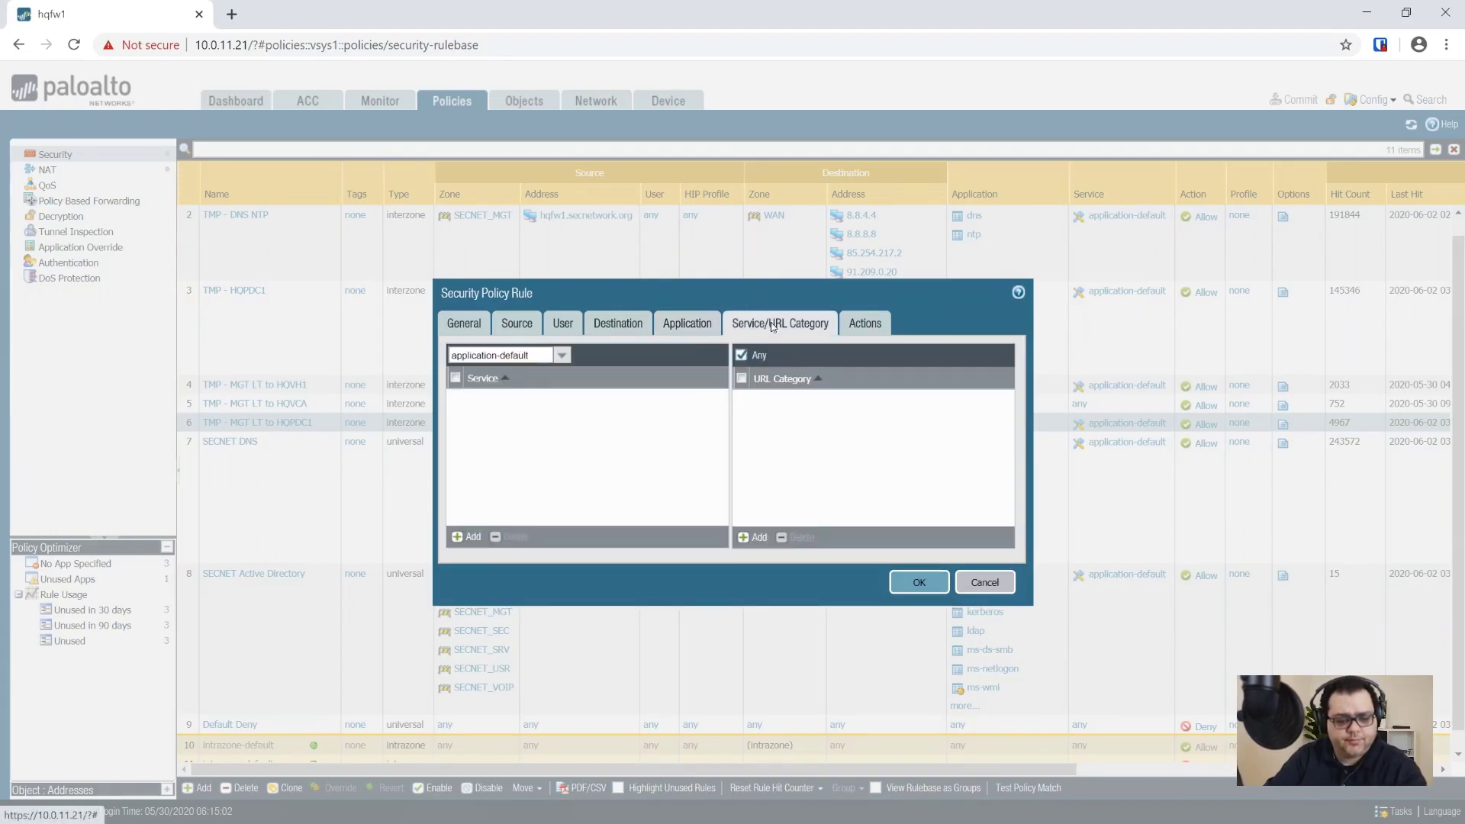
{"action": "left_click", "coordinate": [864, 324]}
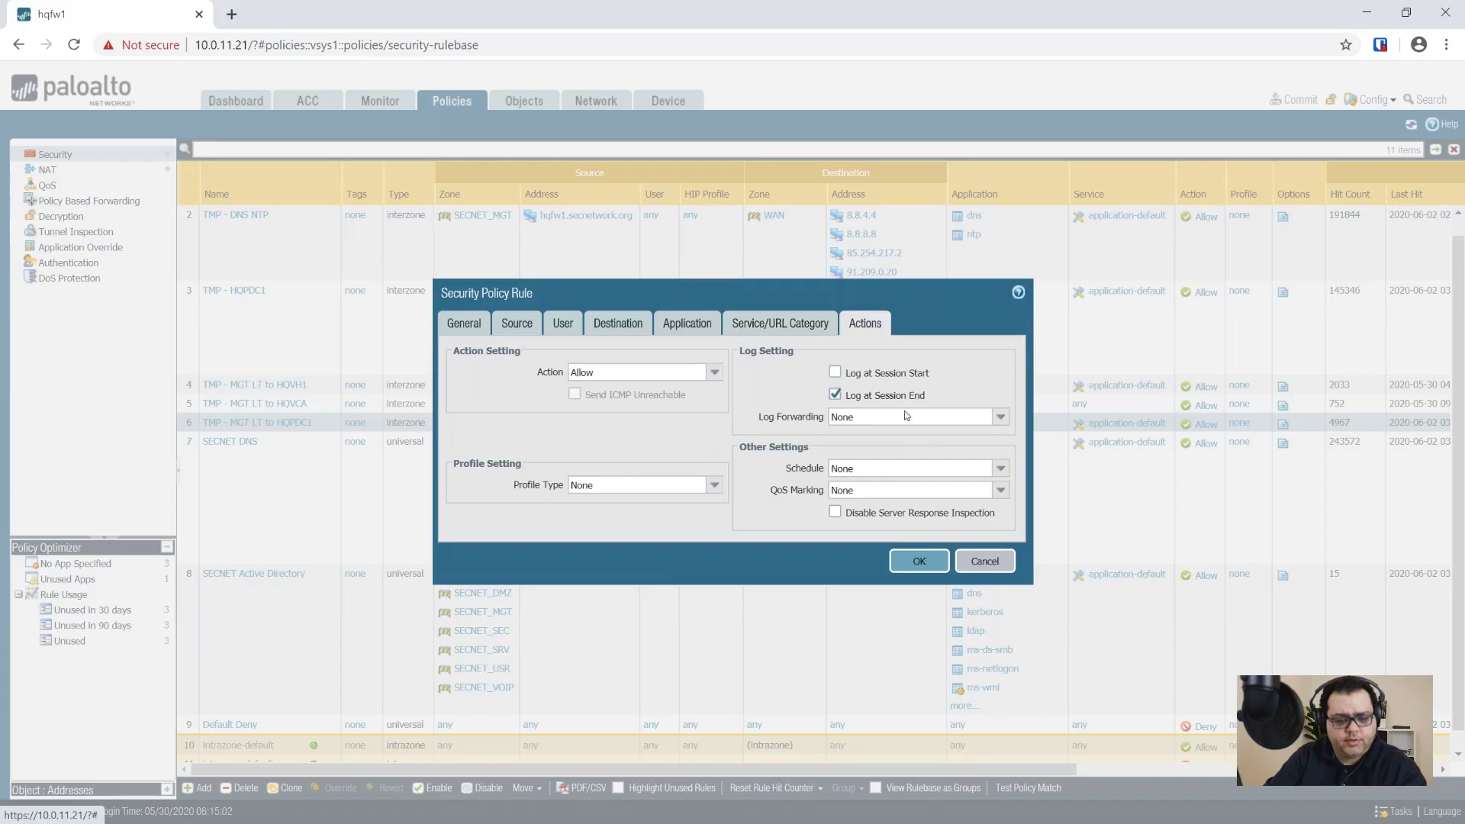
{"action": "left_click", "coordinate": [918, 561]}
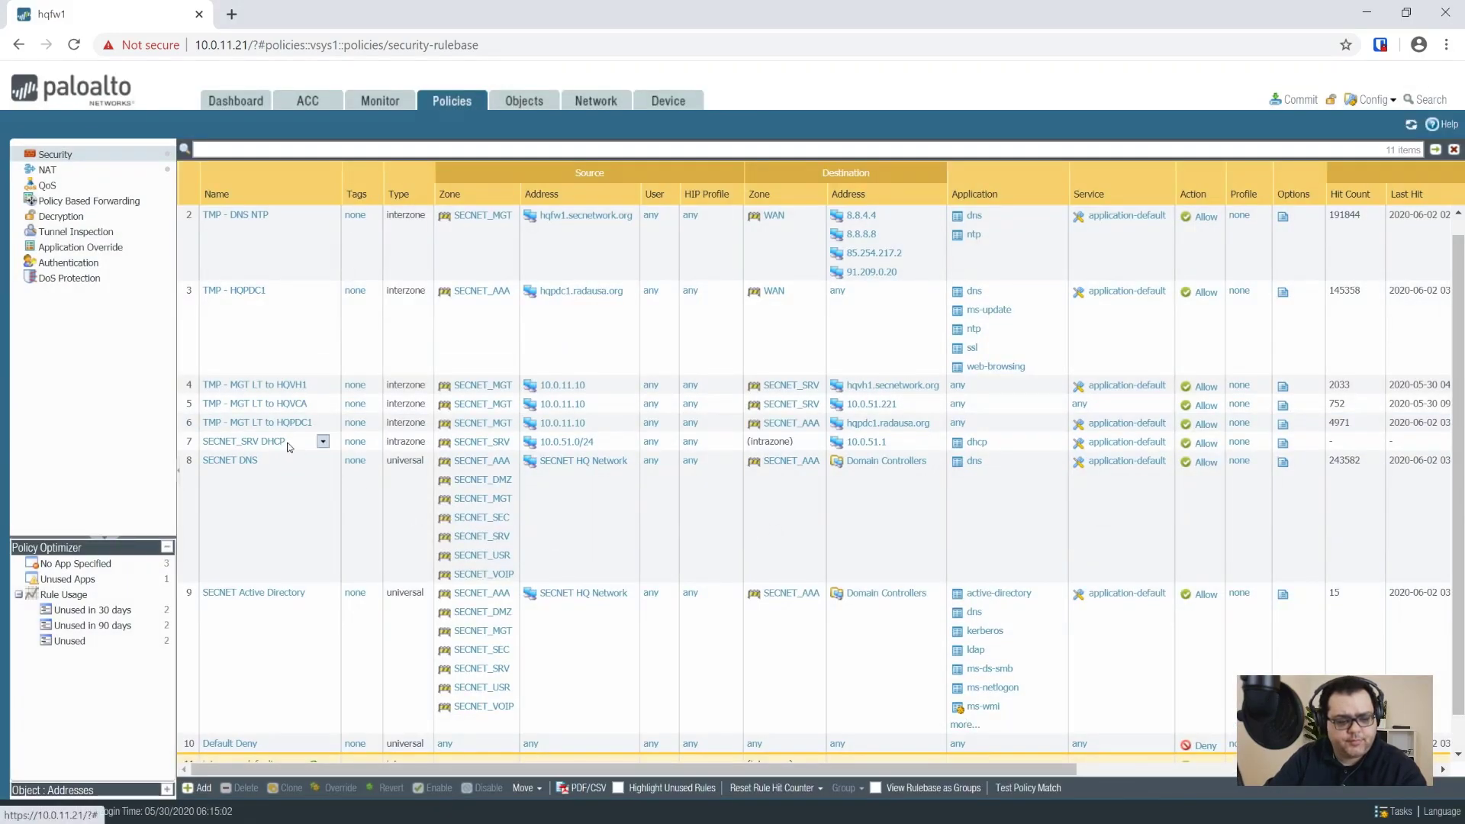
Step: Create another intrazone security rule named SECNET_SRV FW PING
{"action": "left_click", "coordinate": [197, 787]}
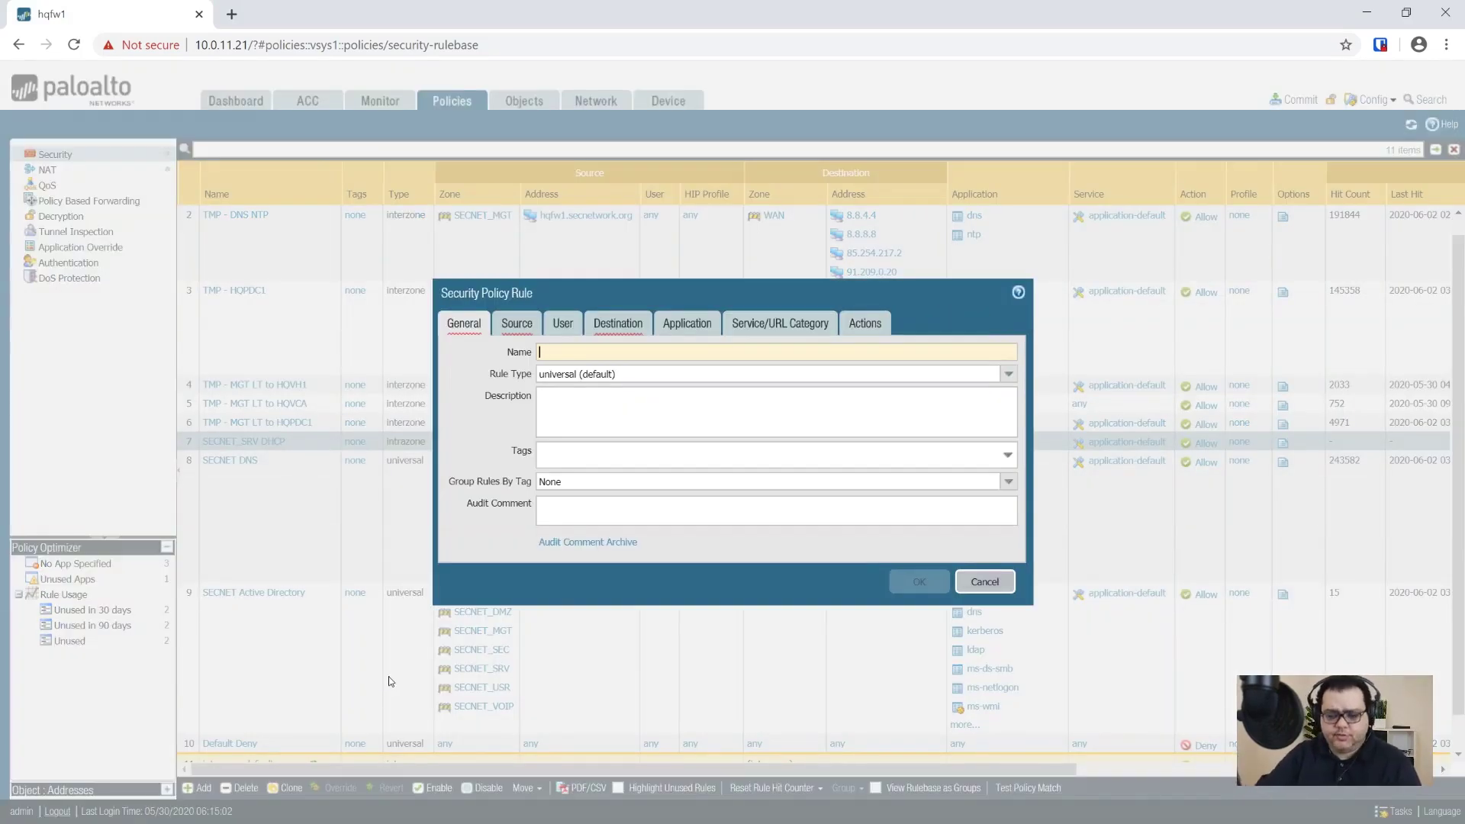
{"action": "left_click", "coordinate": [1009, 374]}
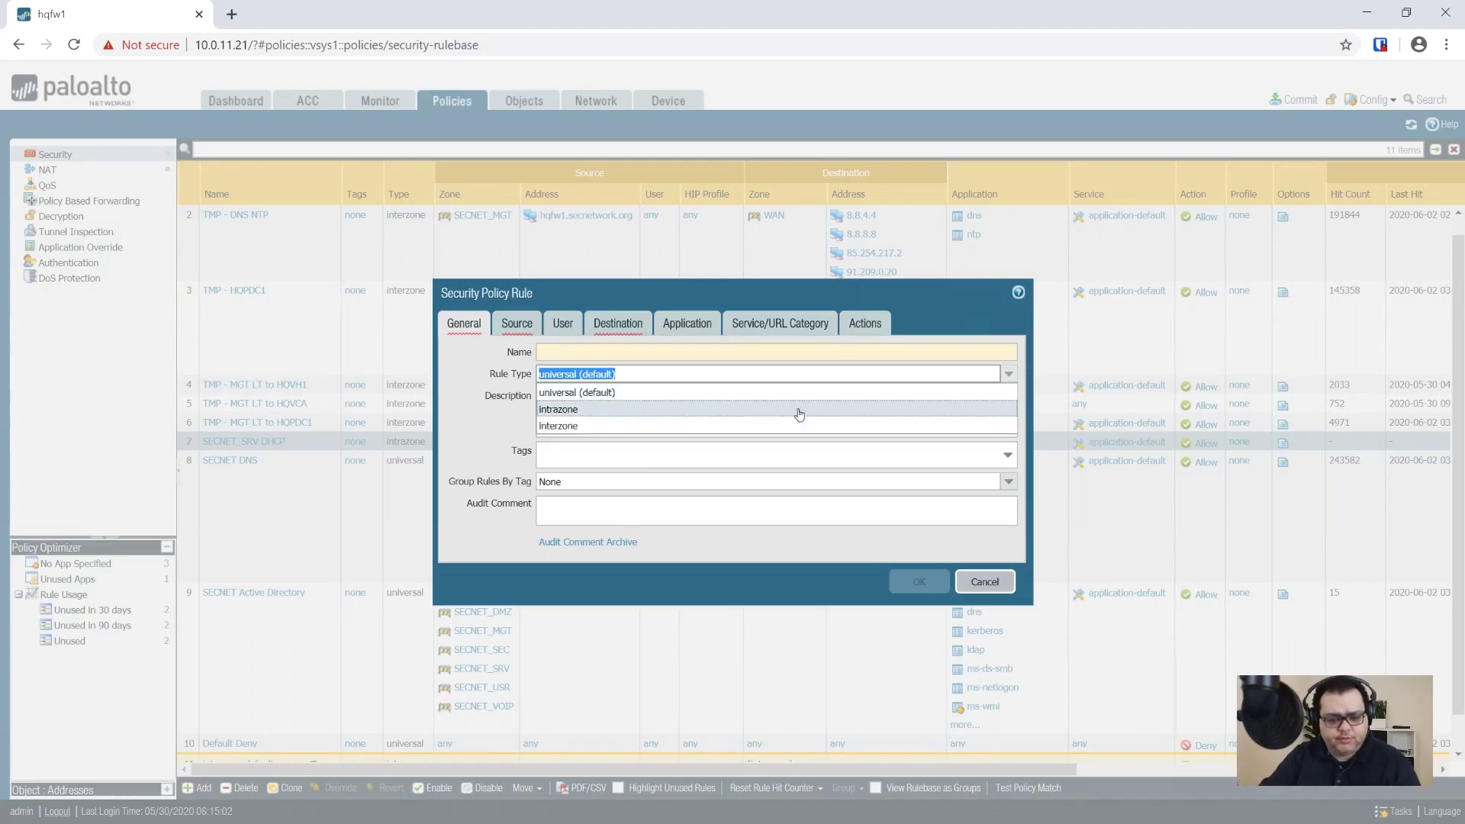
{"action": "left_click", "coordinate": [675, 410]}
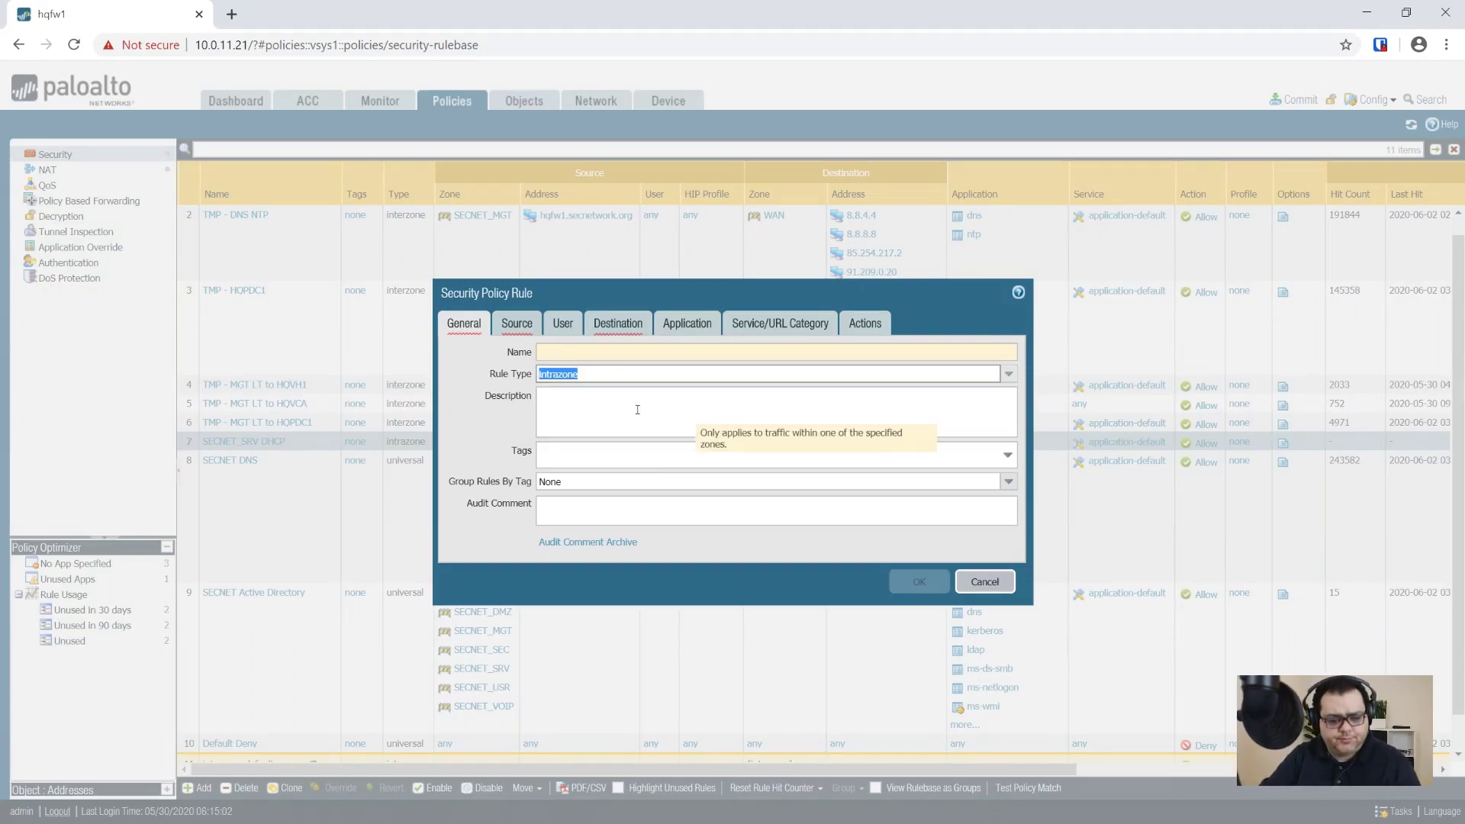
{"action": "left_click", "coordinate": [641, 347]}
{"action": "type", "text": "SECNET_SRV"}
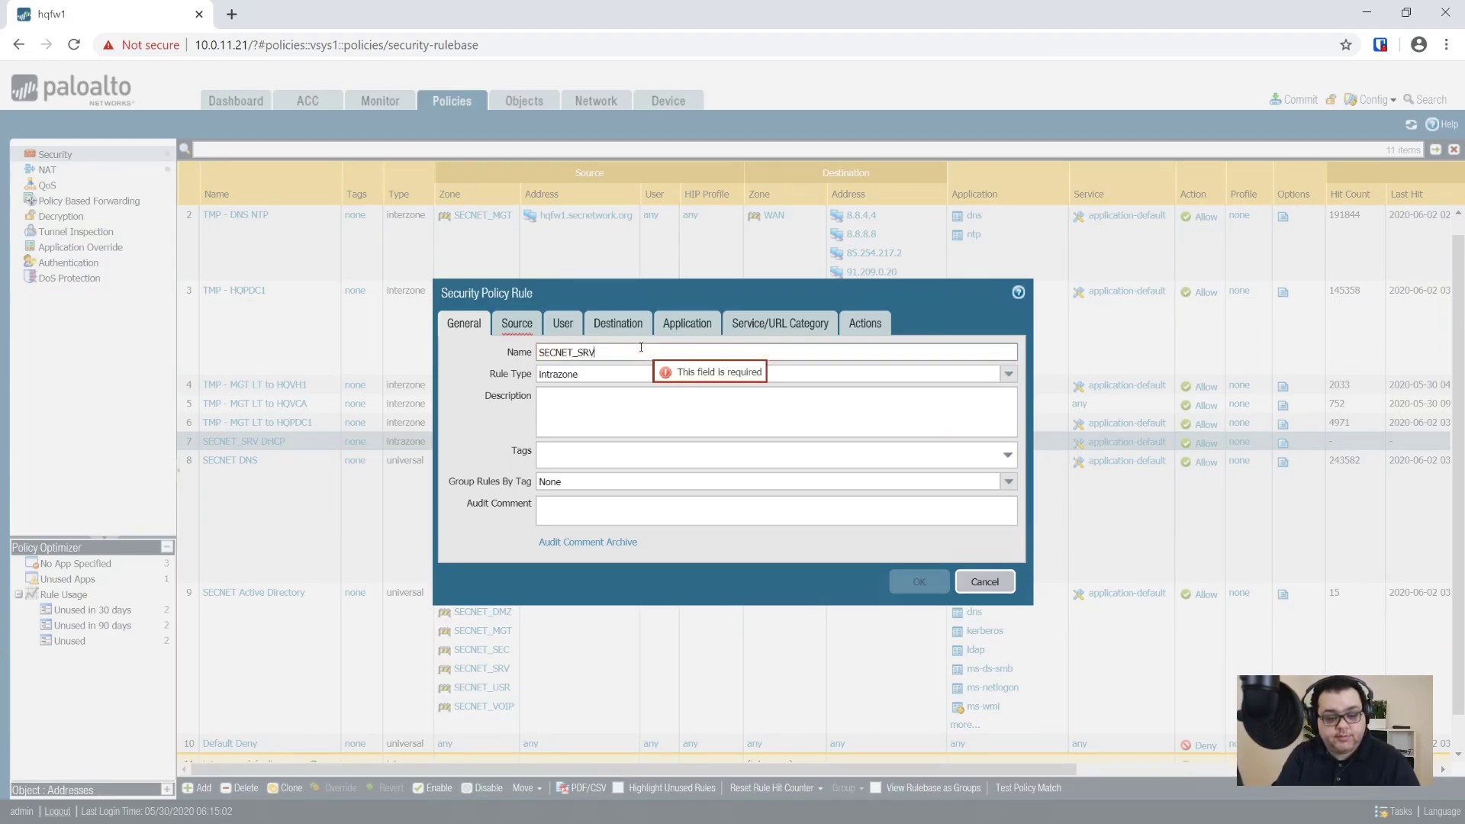
{"action": "type", "text": " FW PING"}
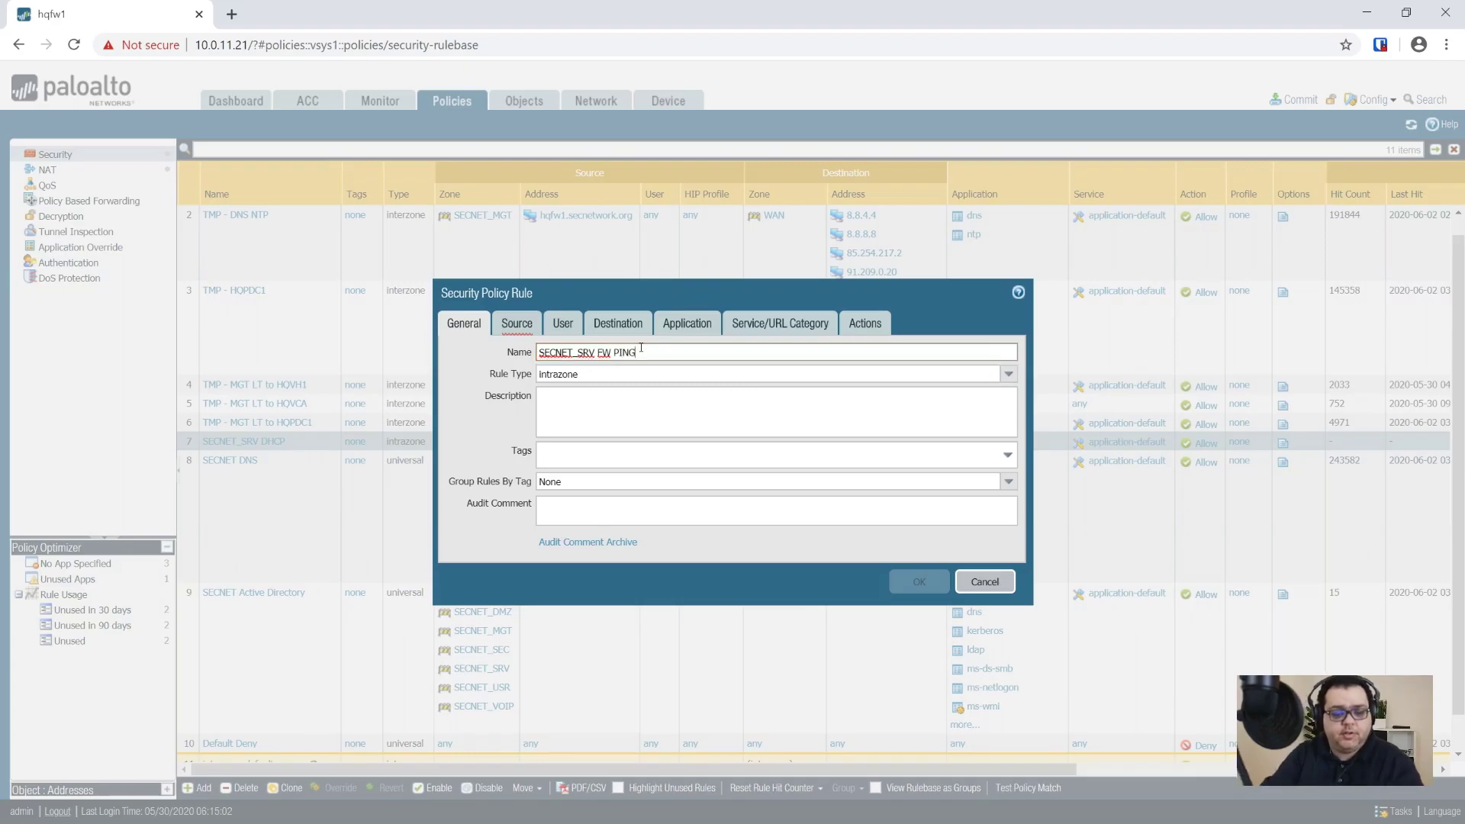
Step: Set source zone SECNET_SRV with source address 10.0.51.1
{"action": "left_click", "coordinate": [511, 335]}
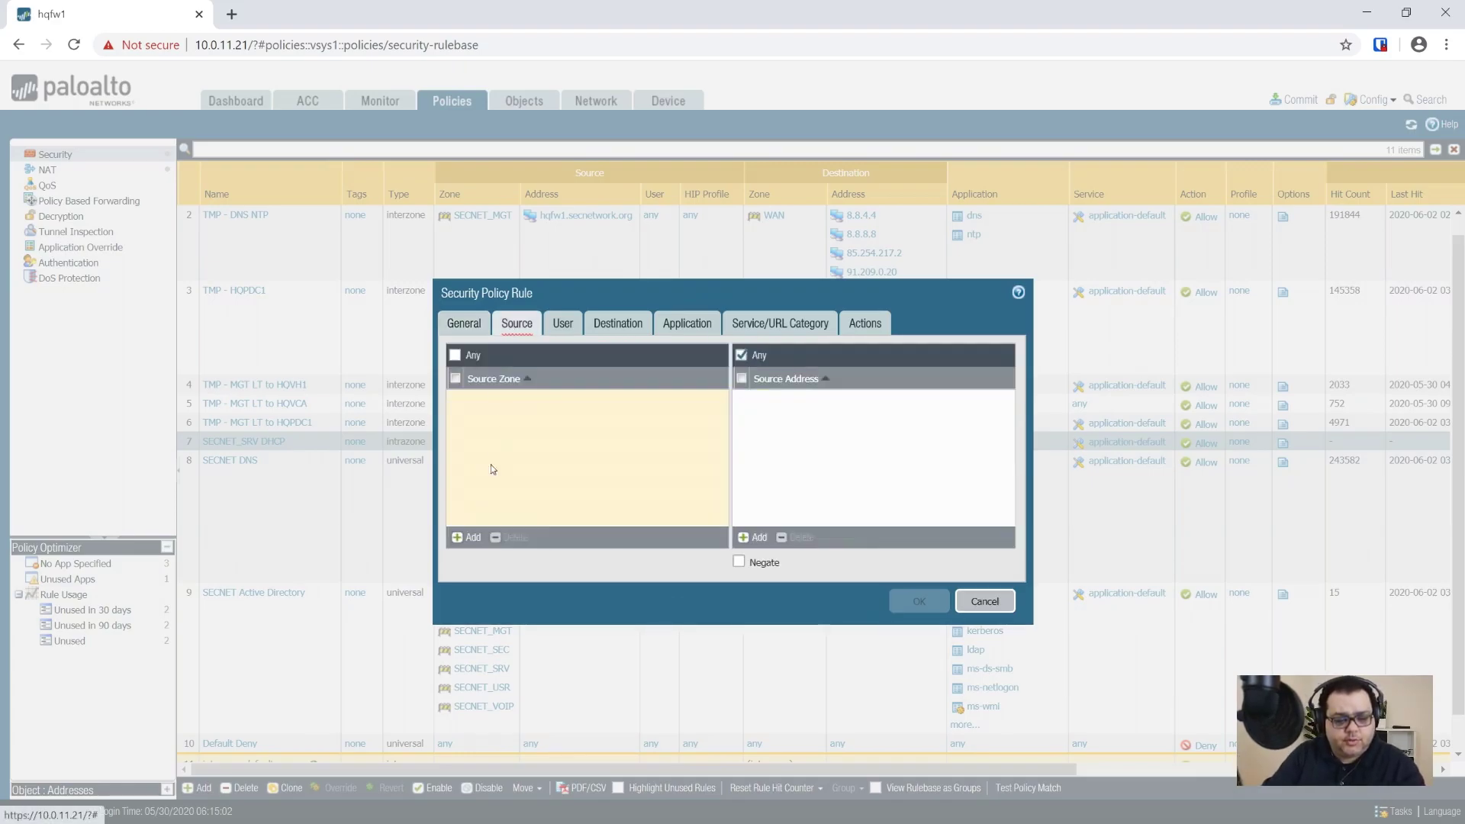
{"action": "left_click", "coordinate": [465, 537]}
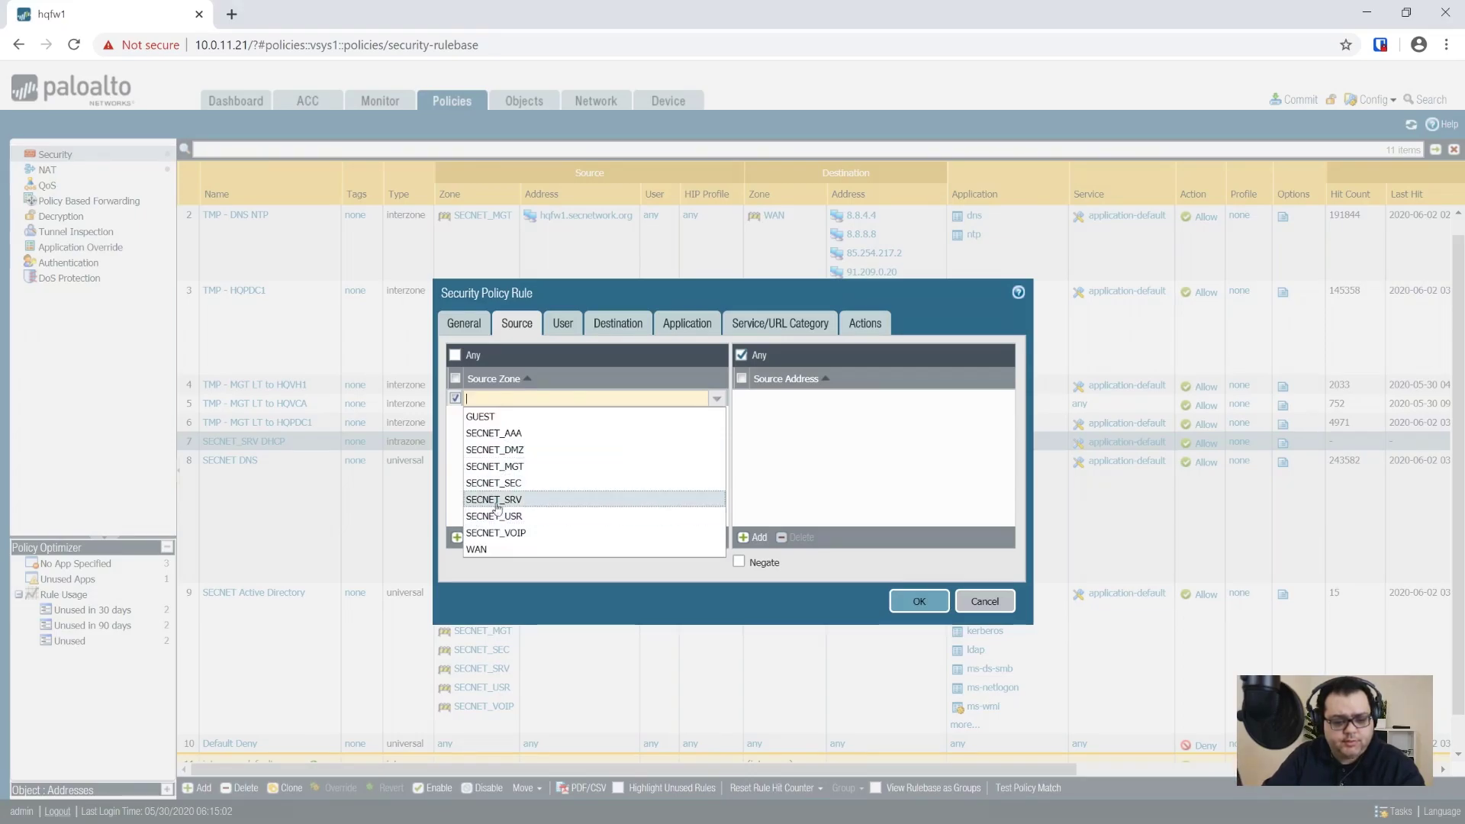
{"action": "left_click", "coordinate": [537, 506]}
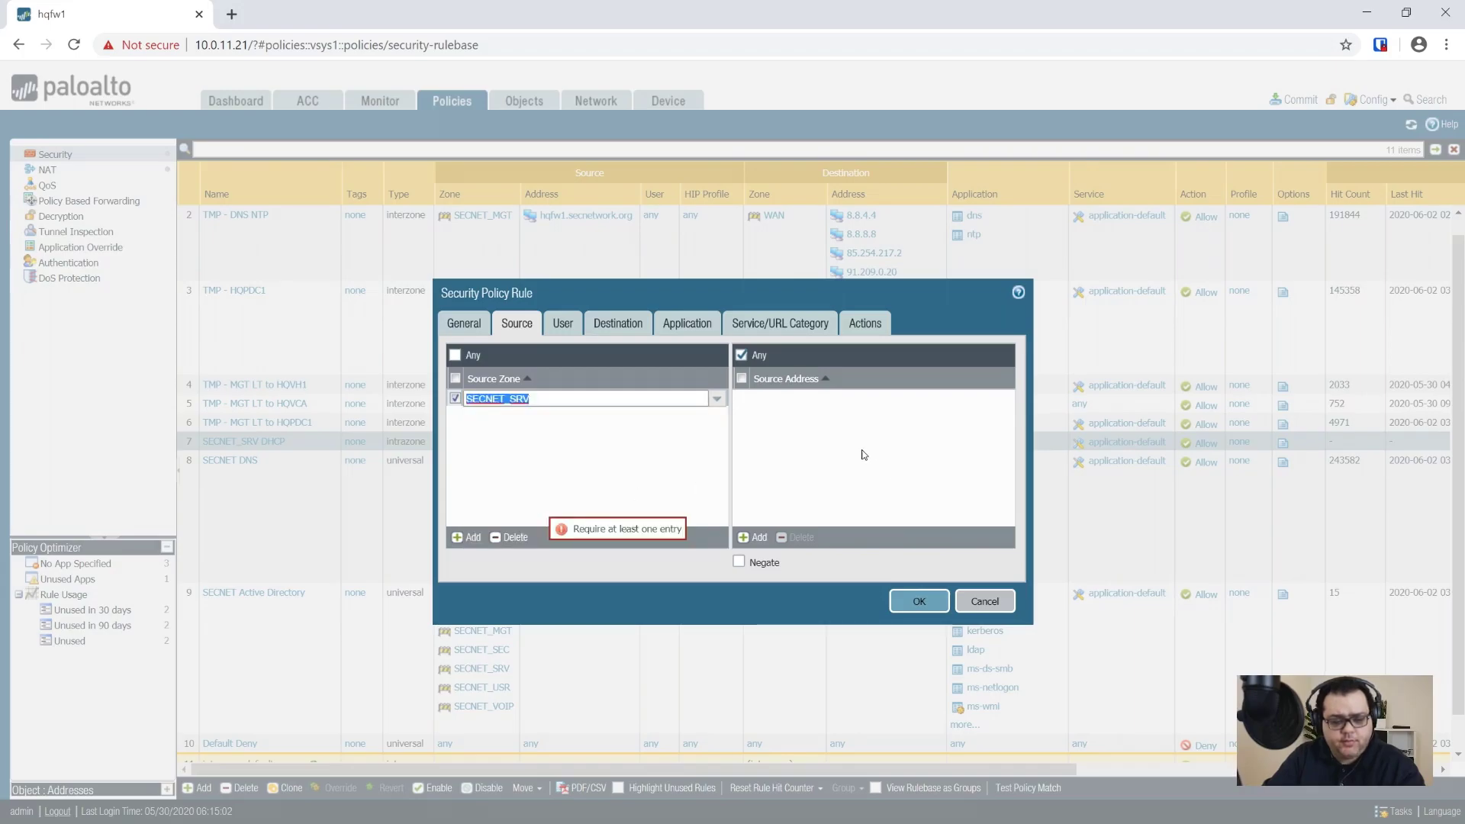
{"action": "left_click", "coordinate": [755, 537]}
{"action": "type", "text": "10.0.51.1"}
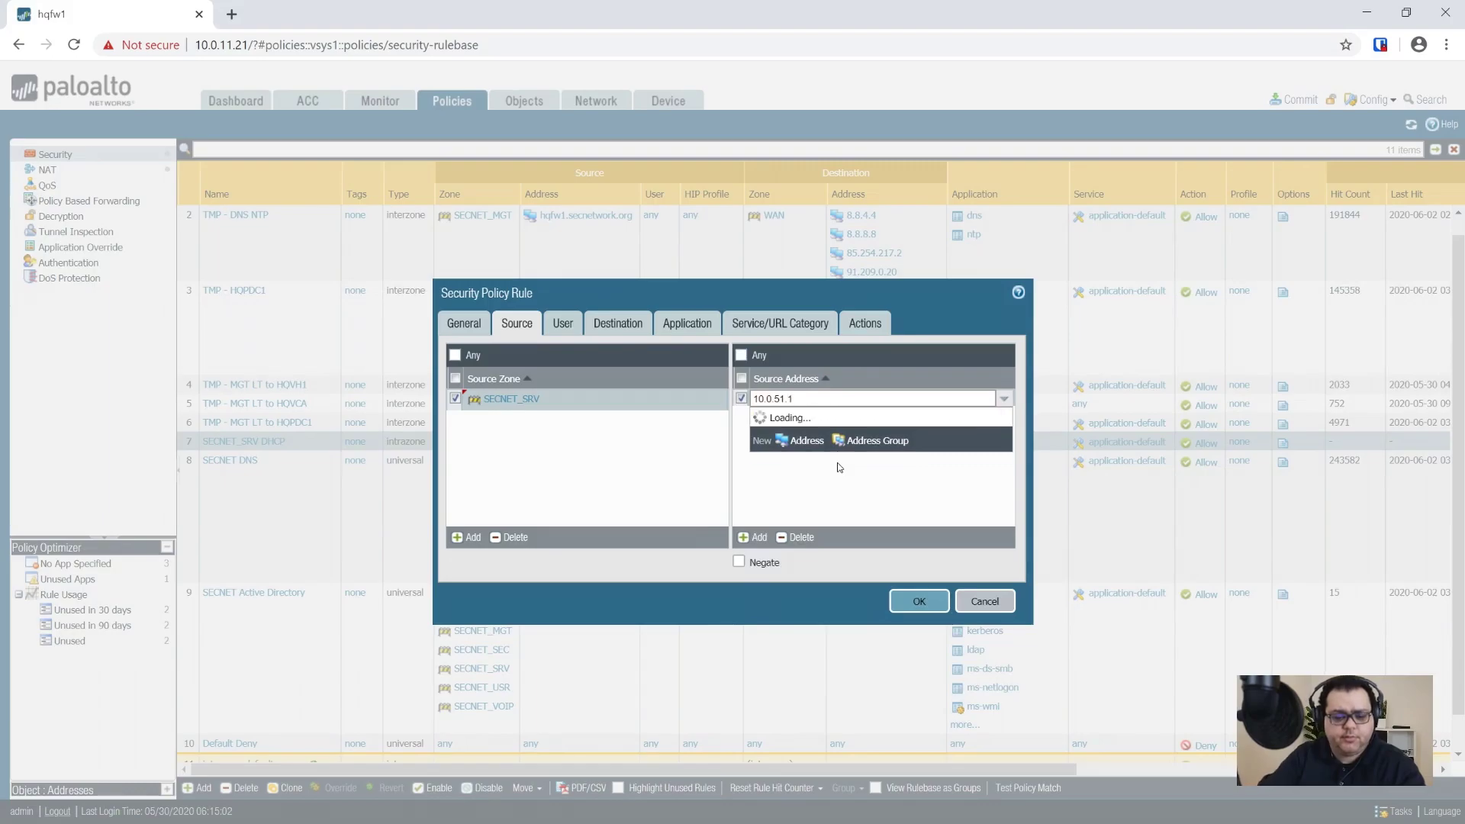
Step: Set destination 10.0.51.0/24, allow the ping application, and save the rule
{"action": "left_click", "coordinate": [607, 324]}
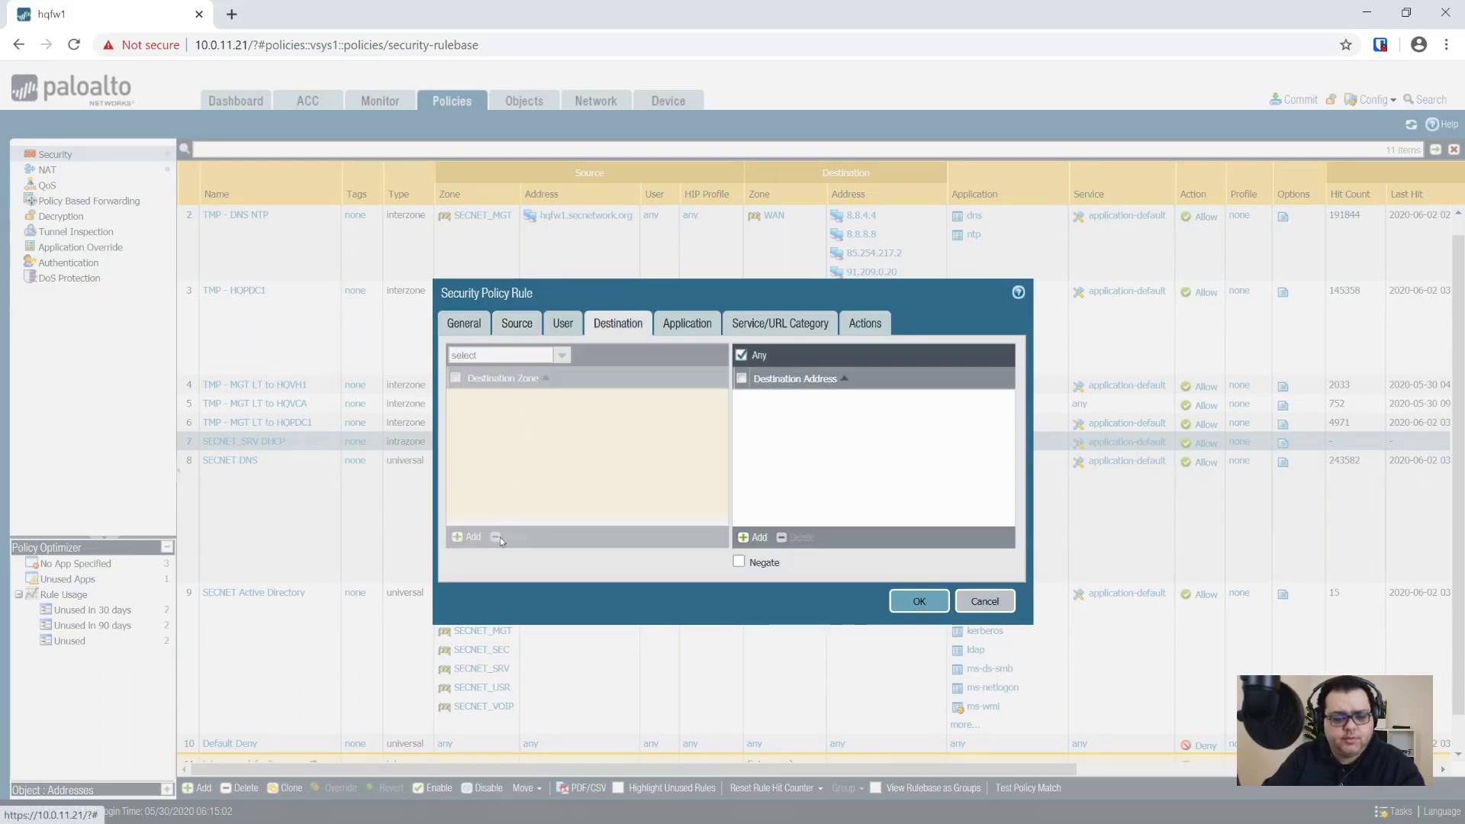
{"action": "left_click", "coordinate": [754, 538]}
{"action": "type", "text": "10.0.51."}
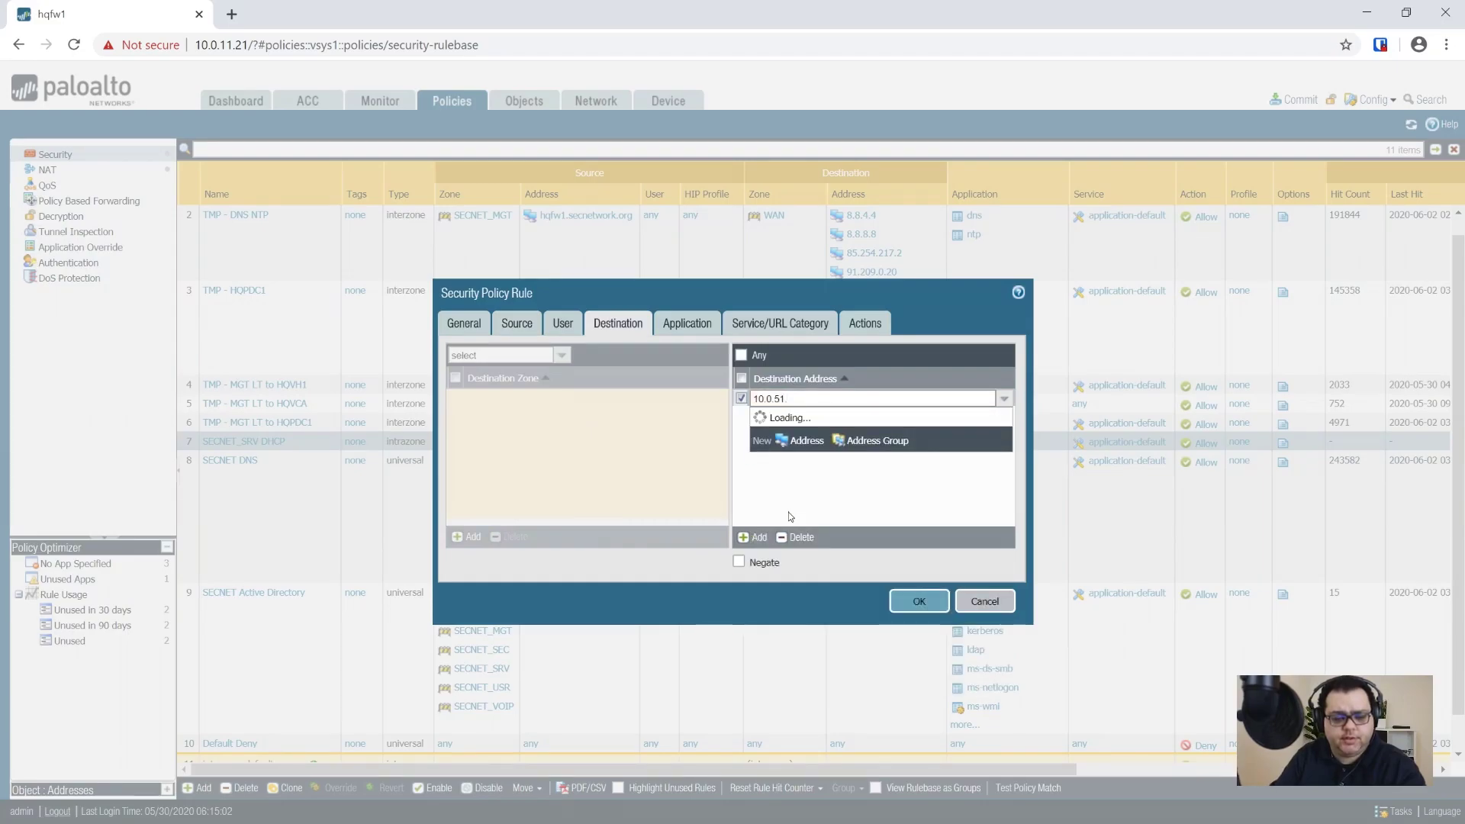
{"action": "type", "text": "0/24"}
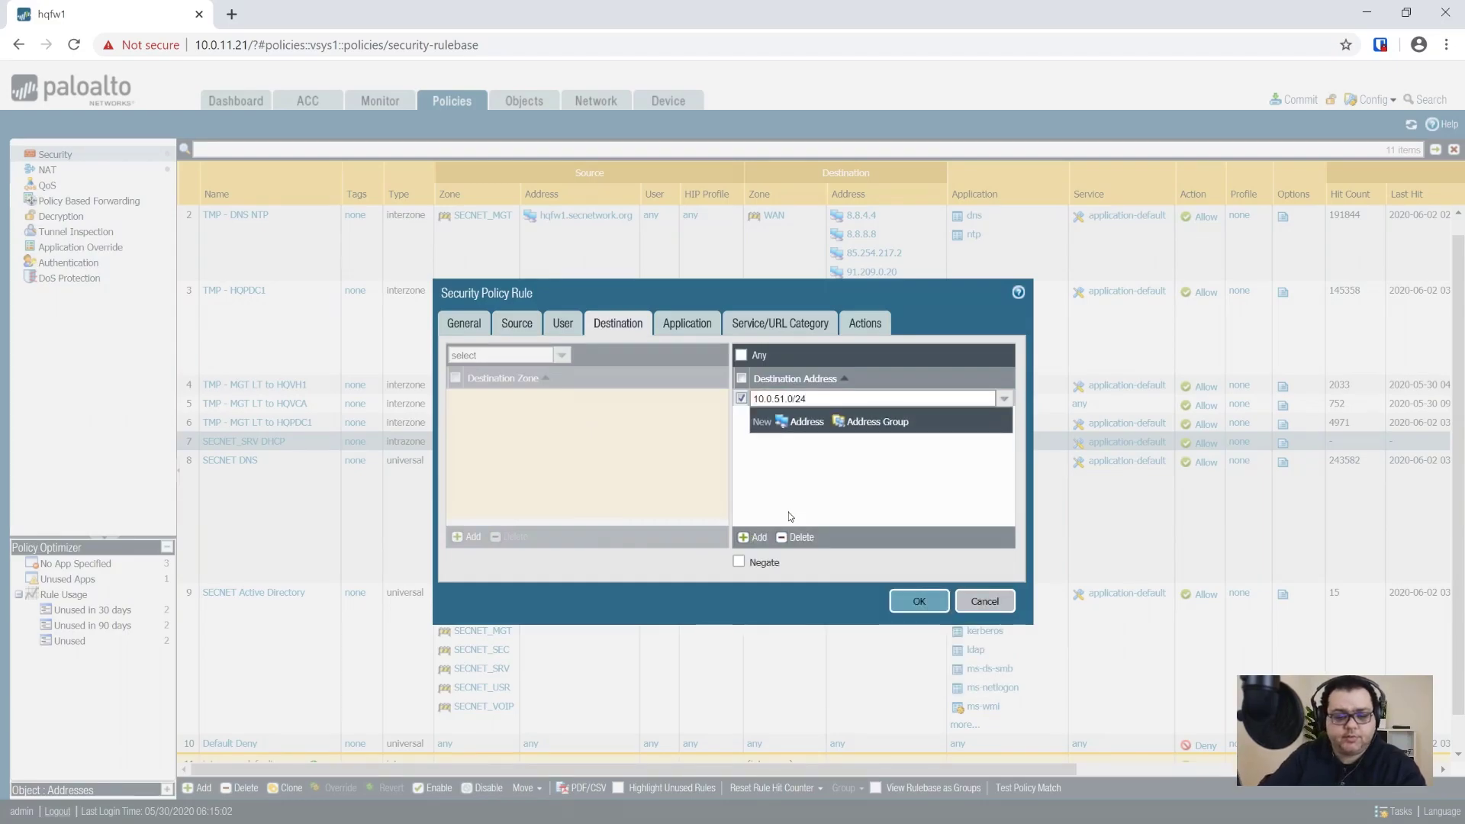
{"action": "left_click", "coordinate": [686, 324]}
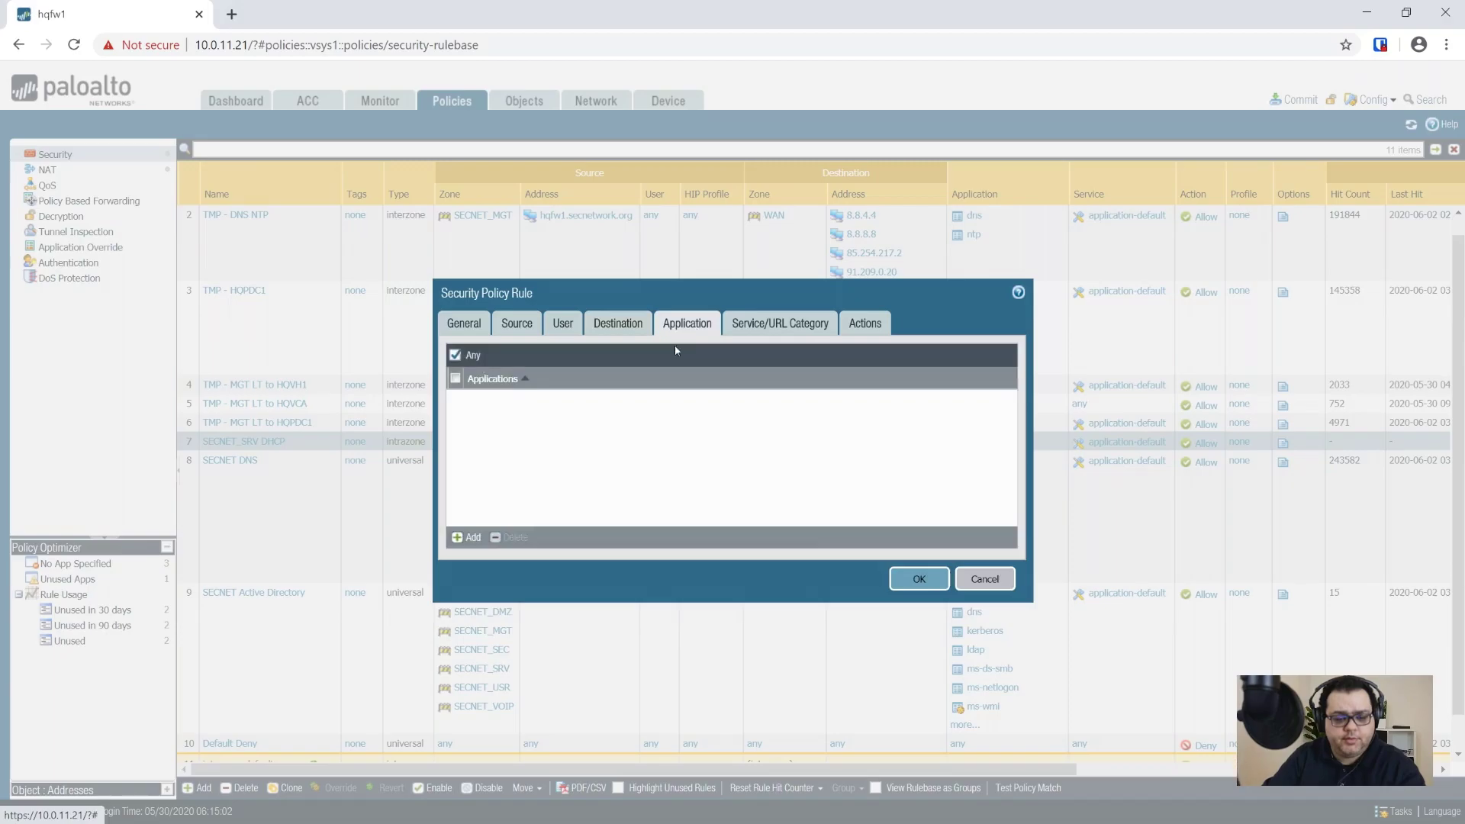
{"action": "left_click", "coordinate": [475, 538]}
{"action": "type", "text": "ping"}
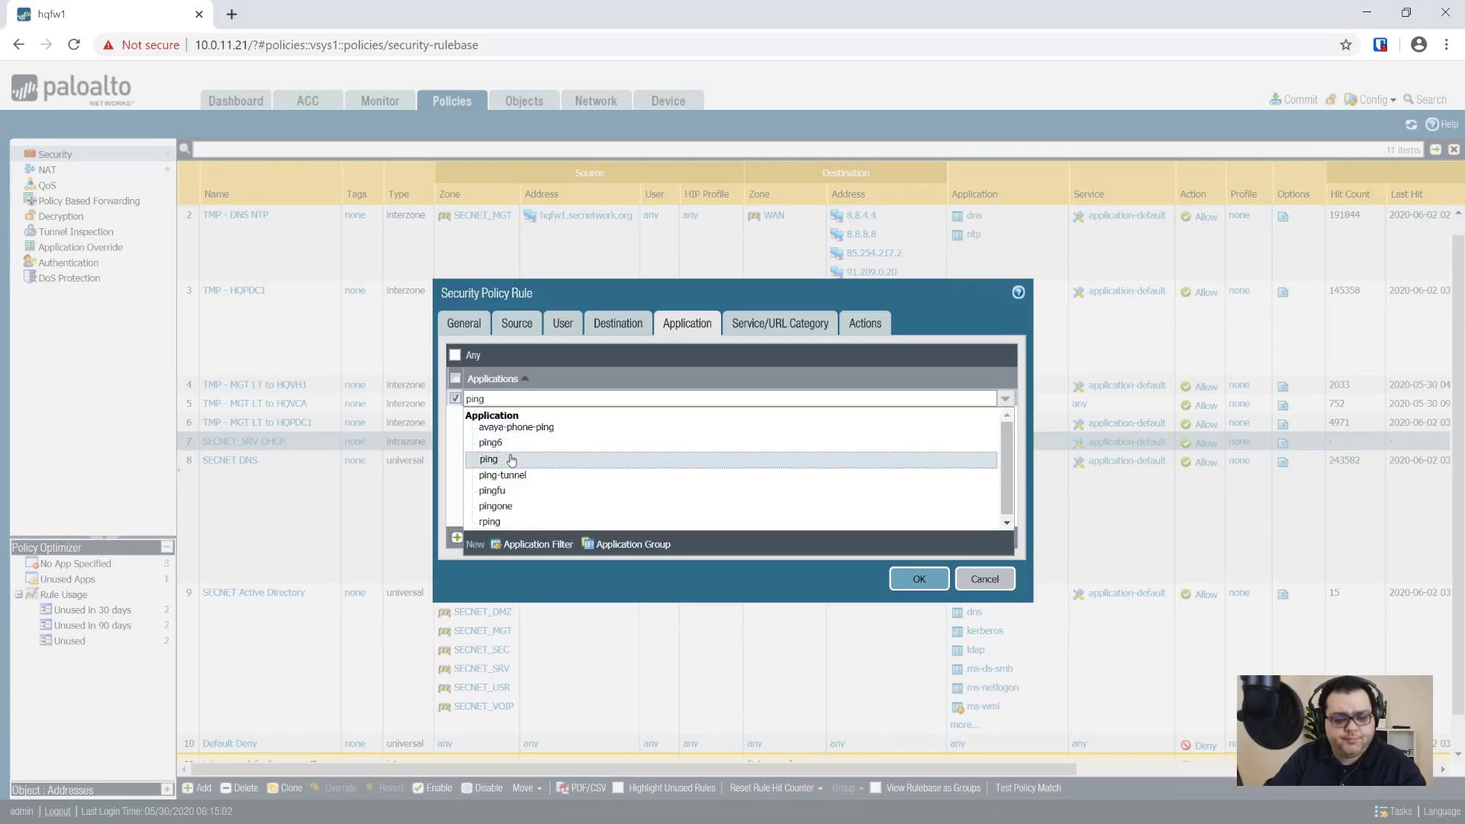
{"action": "left_click", "coordinate": [511, 461]}
{"action": "left_click", "coordinate": [914, 581]}
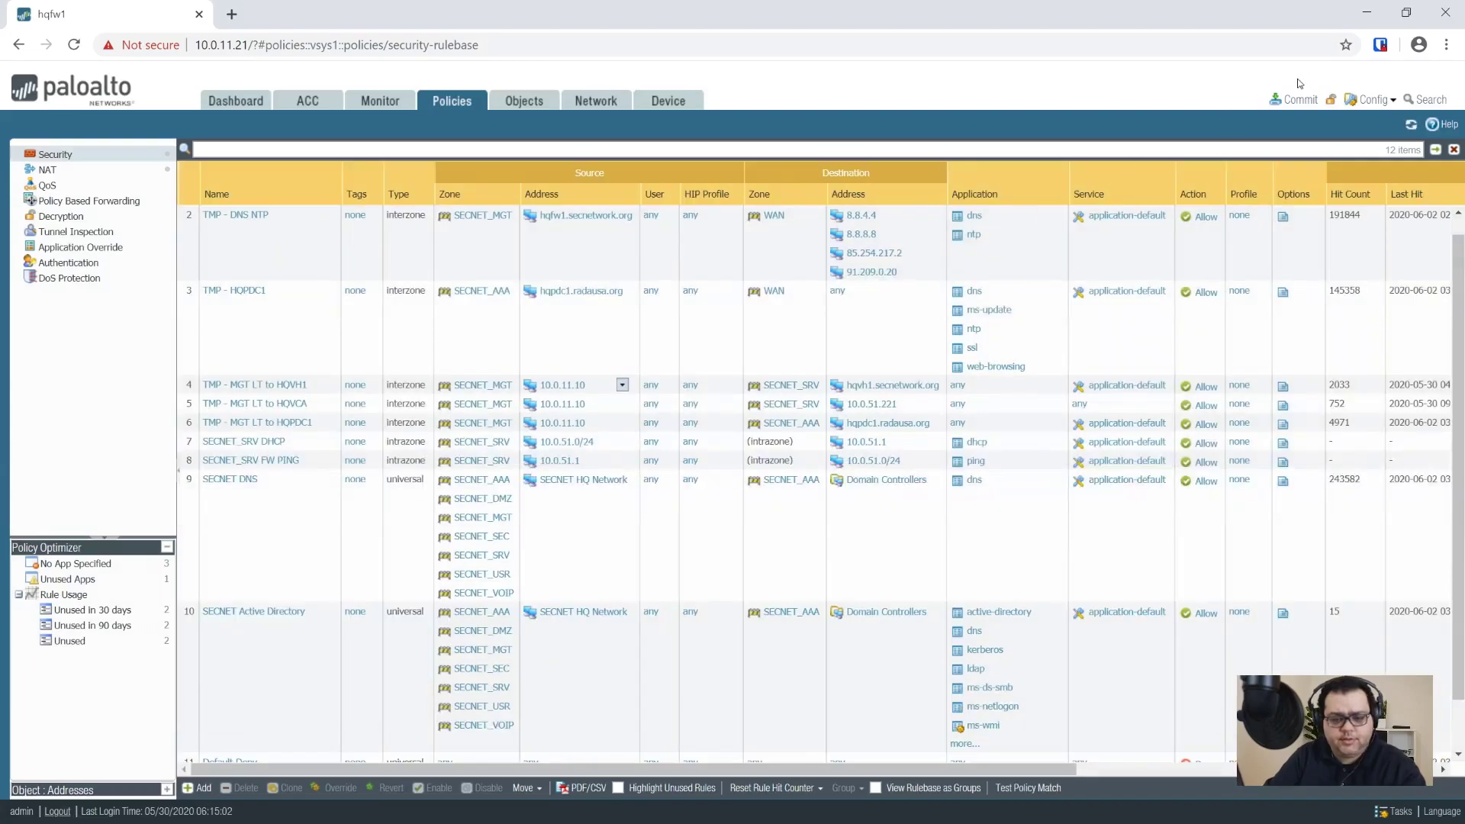
Step: Commit all pending configuration changes, including the ping rule, to the firewall
{"action": "left_click", "coordinate": [1295, 99]}
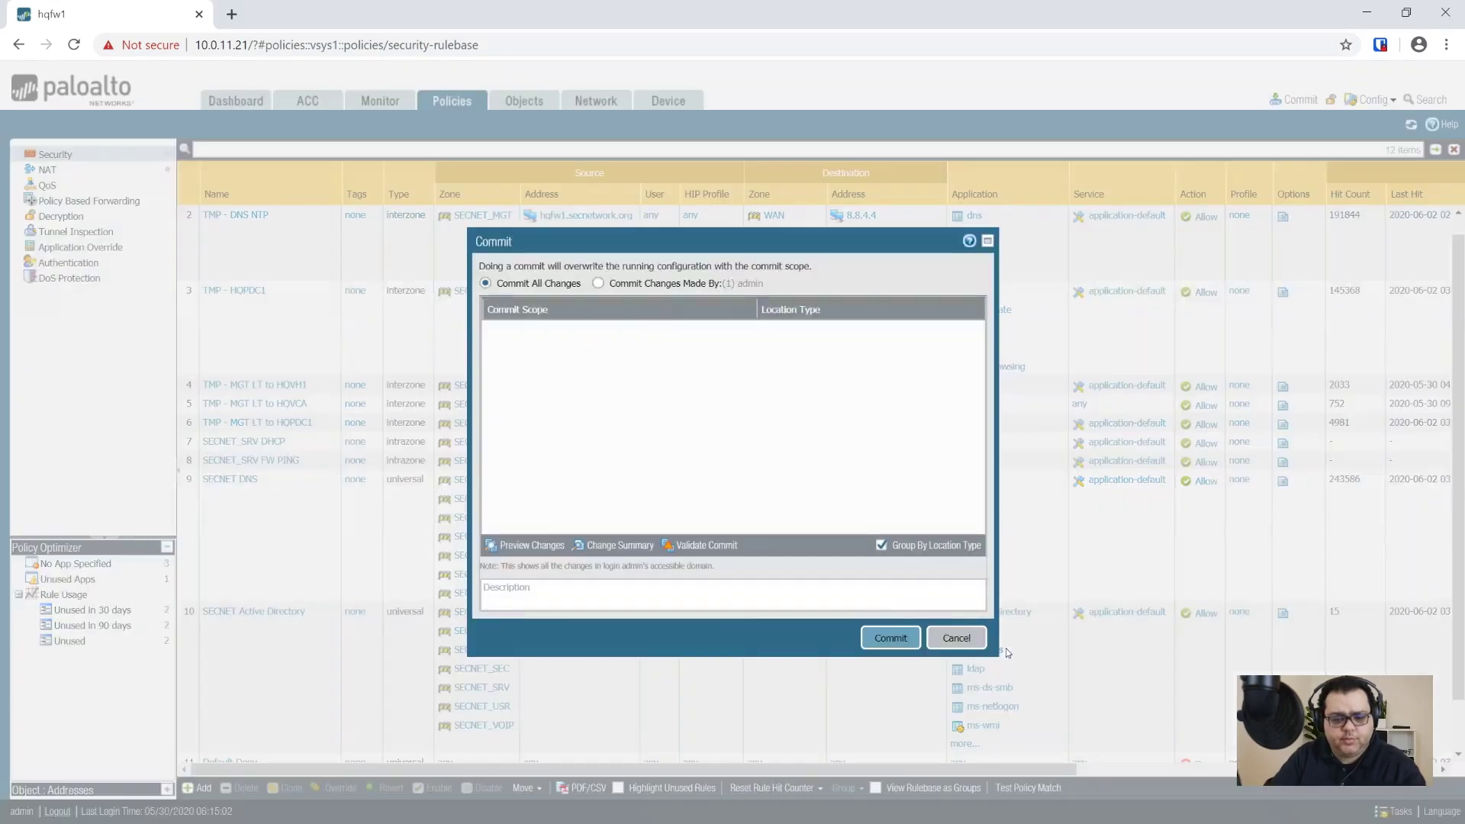
{"action": "left_click", "coordinate": [889, 638]}
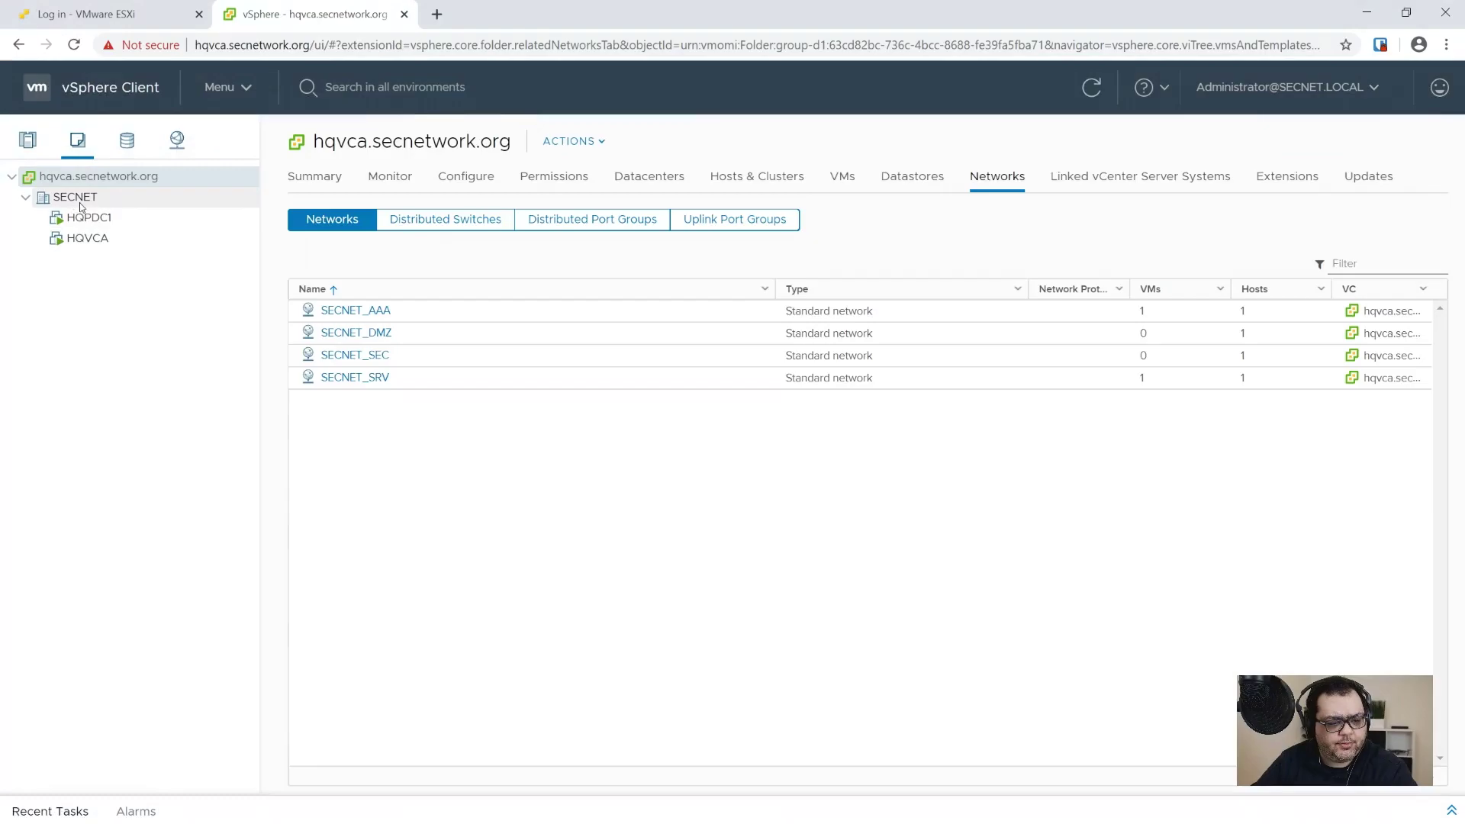
Step: Start a new virtual machine on SECNET named Windows Server 2019 Standard Template
{"action": "left_click", "coordinate": [80, 203]}
{"action": "right_click", "coordinate": [80, 205]}
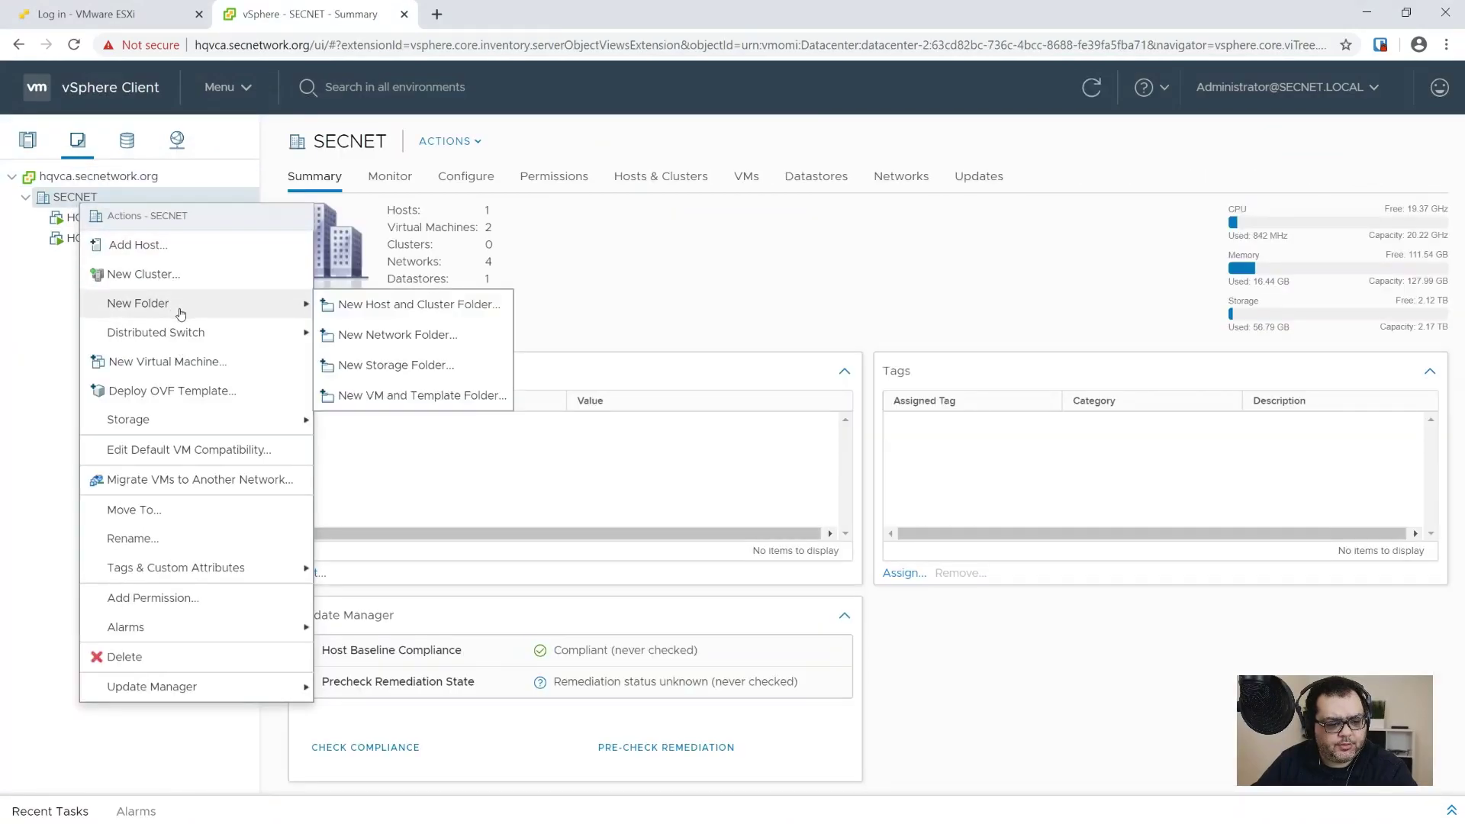
{"action": "left_click", "coordinate": [219, 364]}
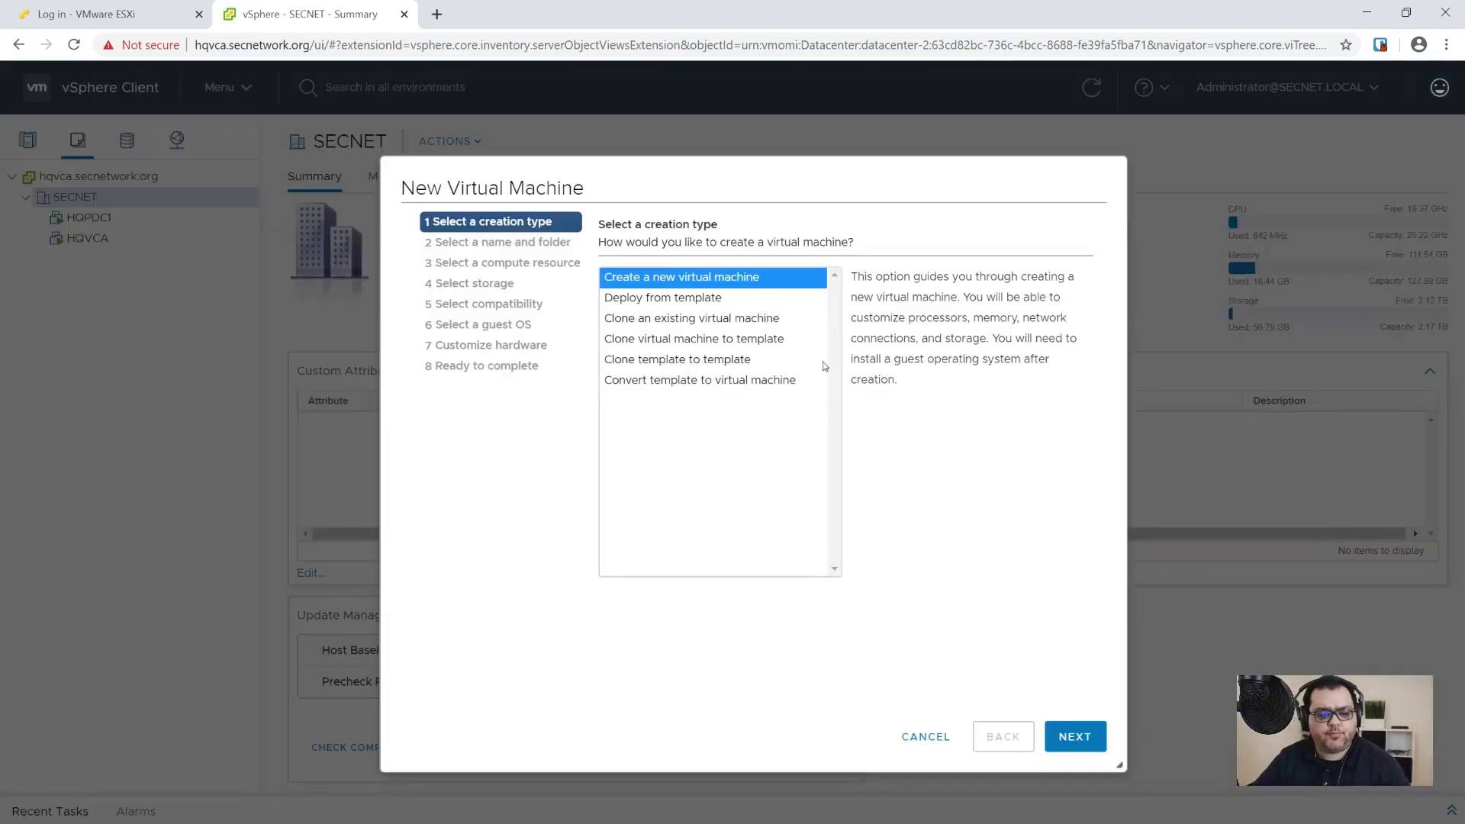
{"action": "left_click", "coordinate": [1076, 737]}
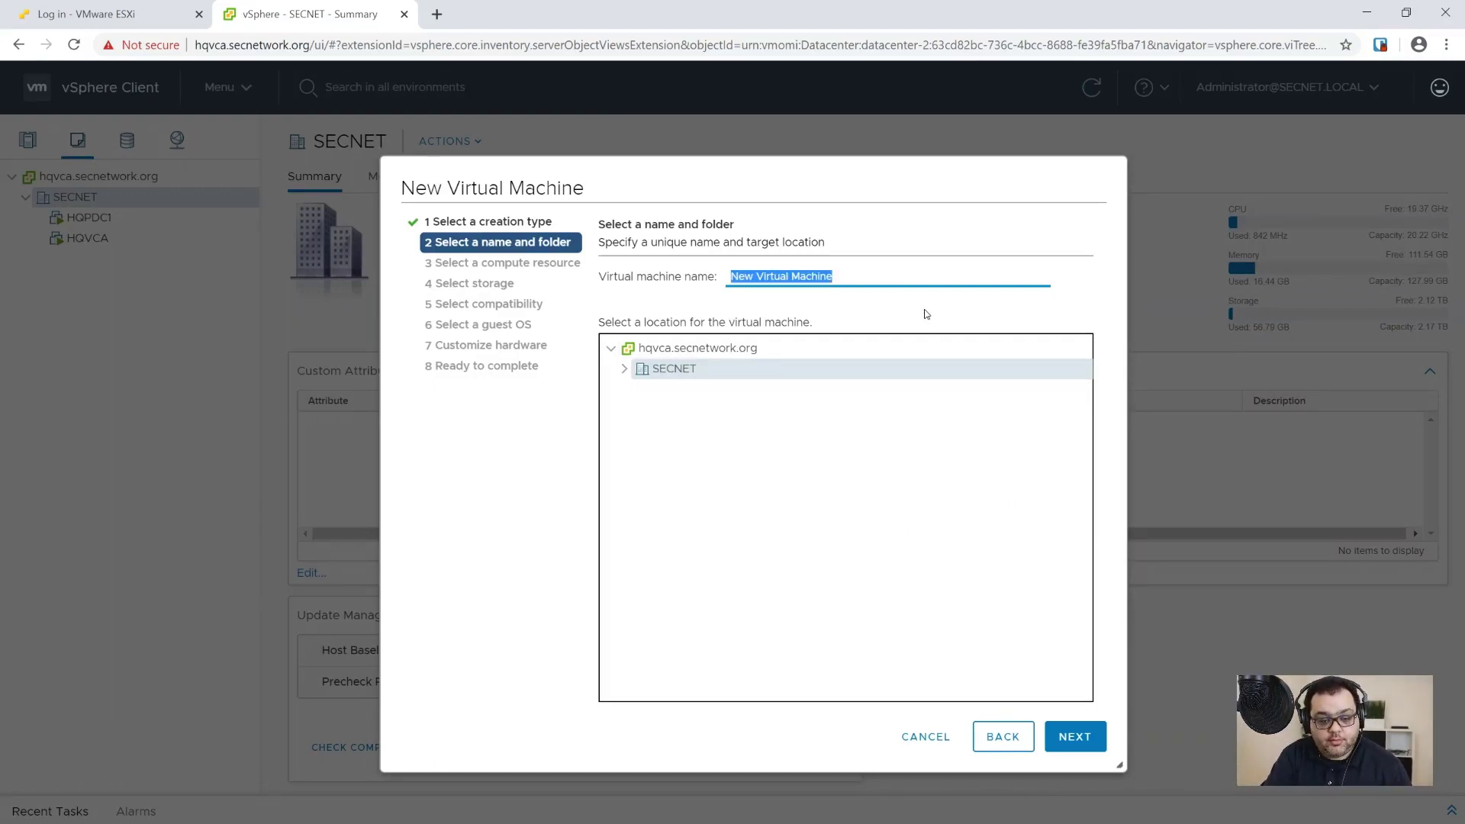
{"action": "type", "text": "Windows Server 2019 Standard Template"}
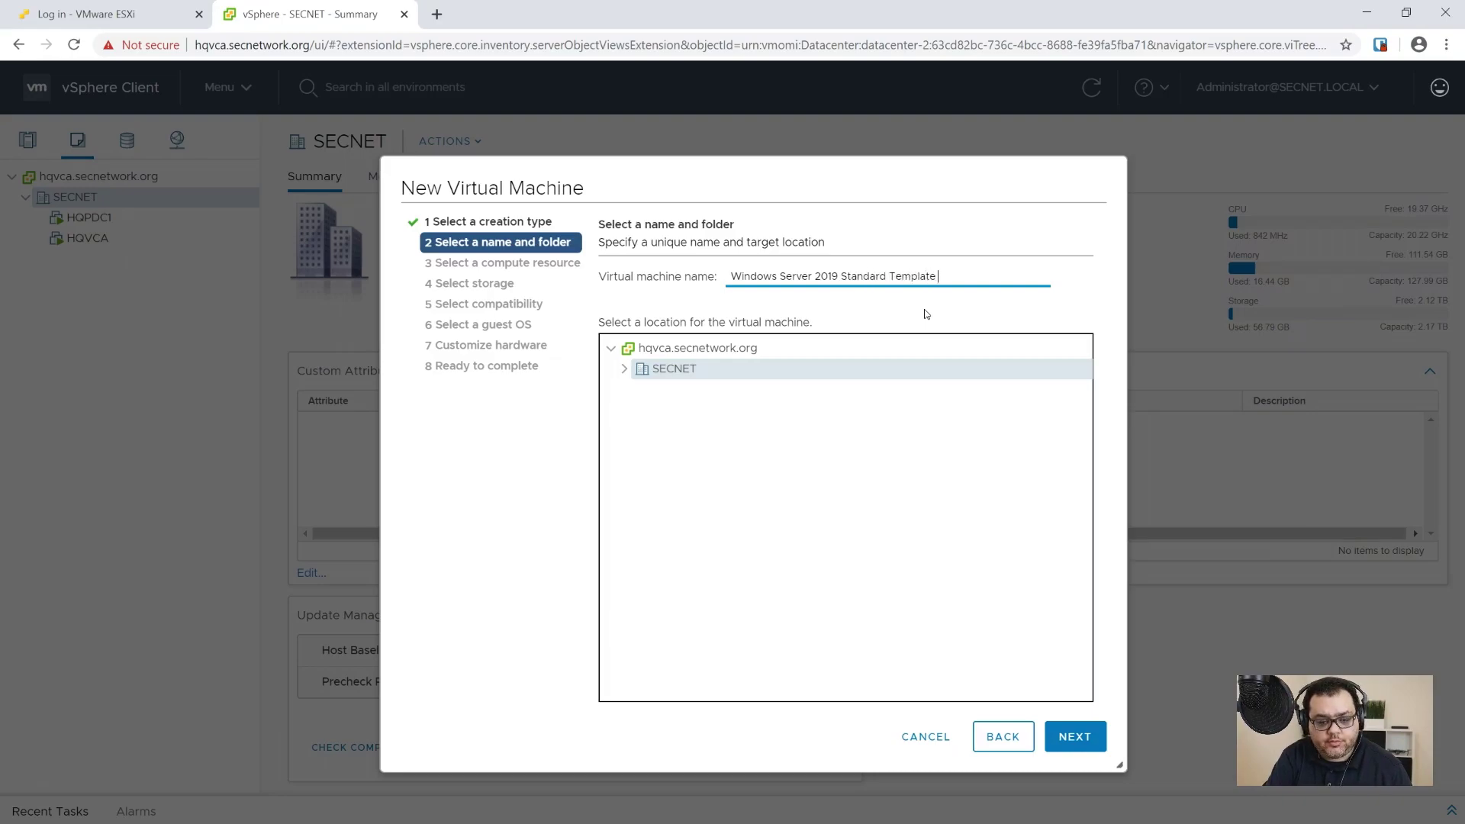
{"action": "left_click", "coordinate": [926, 314]}
{"action": "left_click", "coordinate": [625, 369]}
Step: Place it on hqvh1.secnetwork.org and hqvh1_datastore1, ESXi 6.7 compatibility, guest OS Windows Server 2016 or later (64-bit)
{"action": "left_click", "coordinate": [1099, 751]}
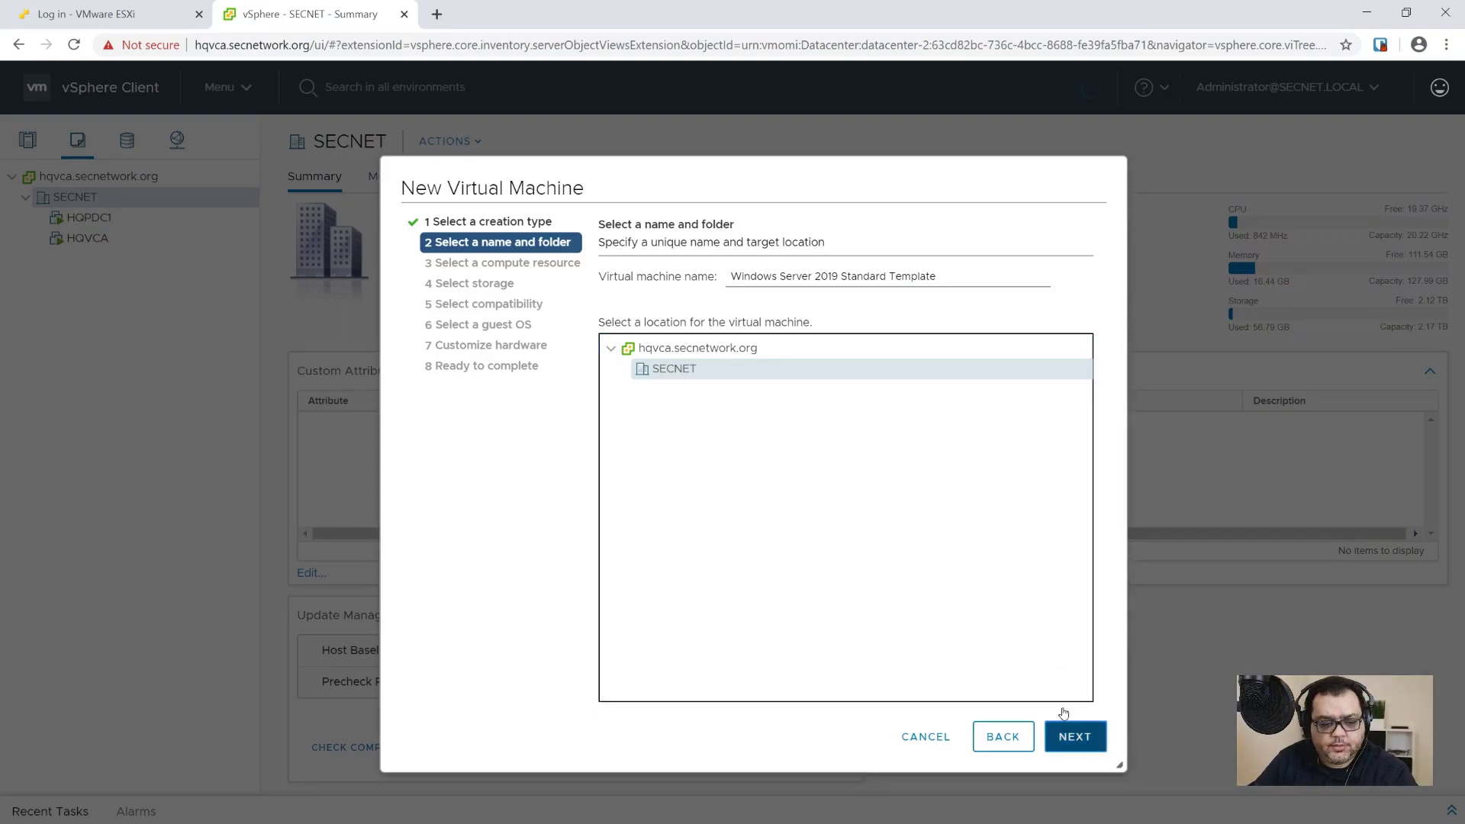
{"action": "left_click", "coordinate": [624, 303]}
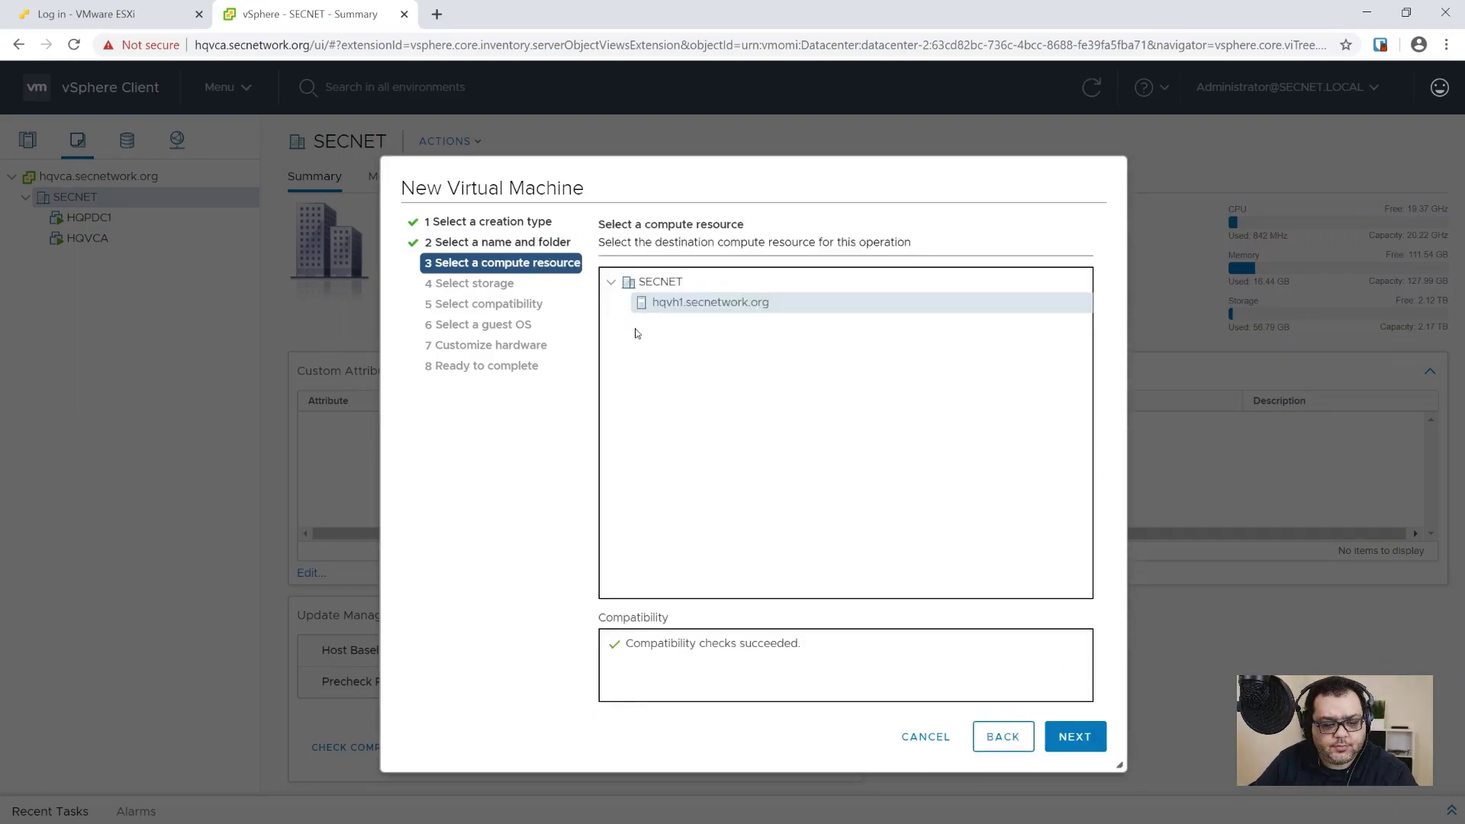
{"action": "left_click", "coordinate": [1084, 734]}
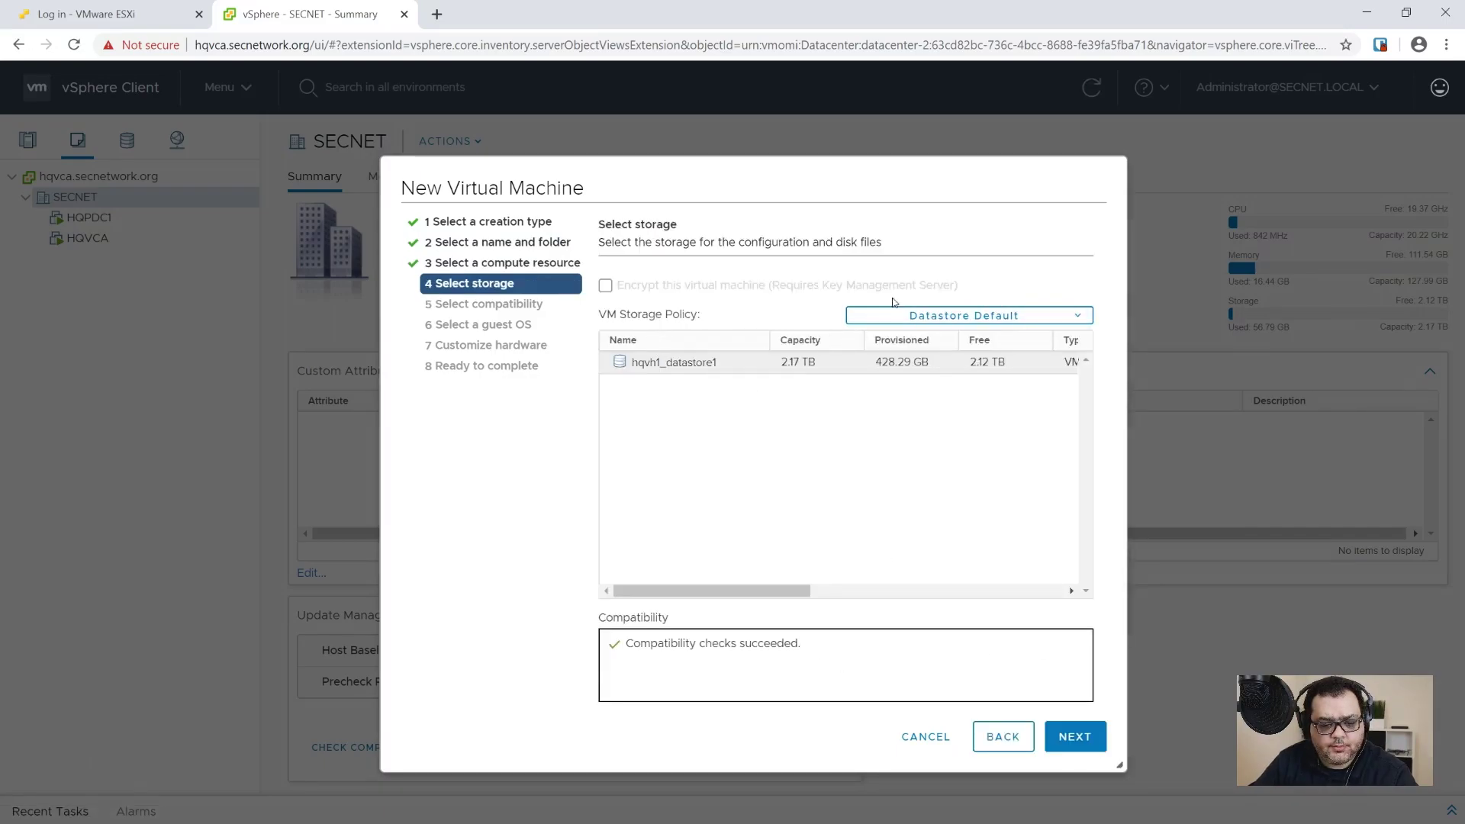
{"action": "left_click", "coordinate": [1083, 739]}
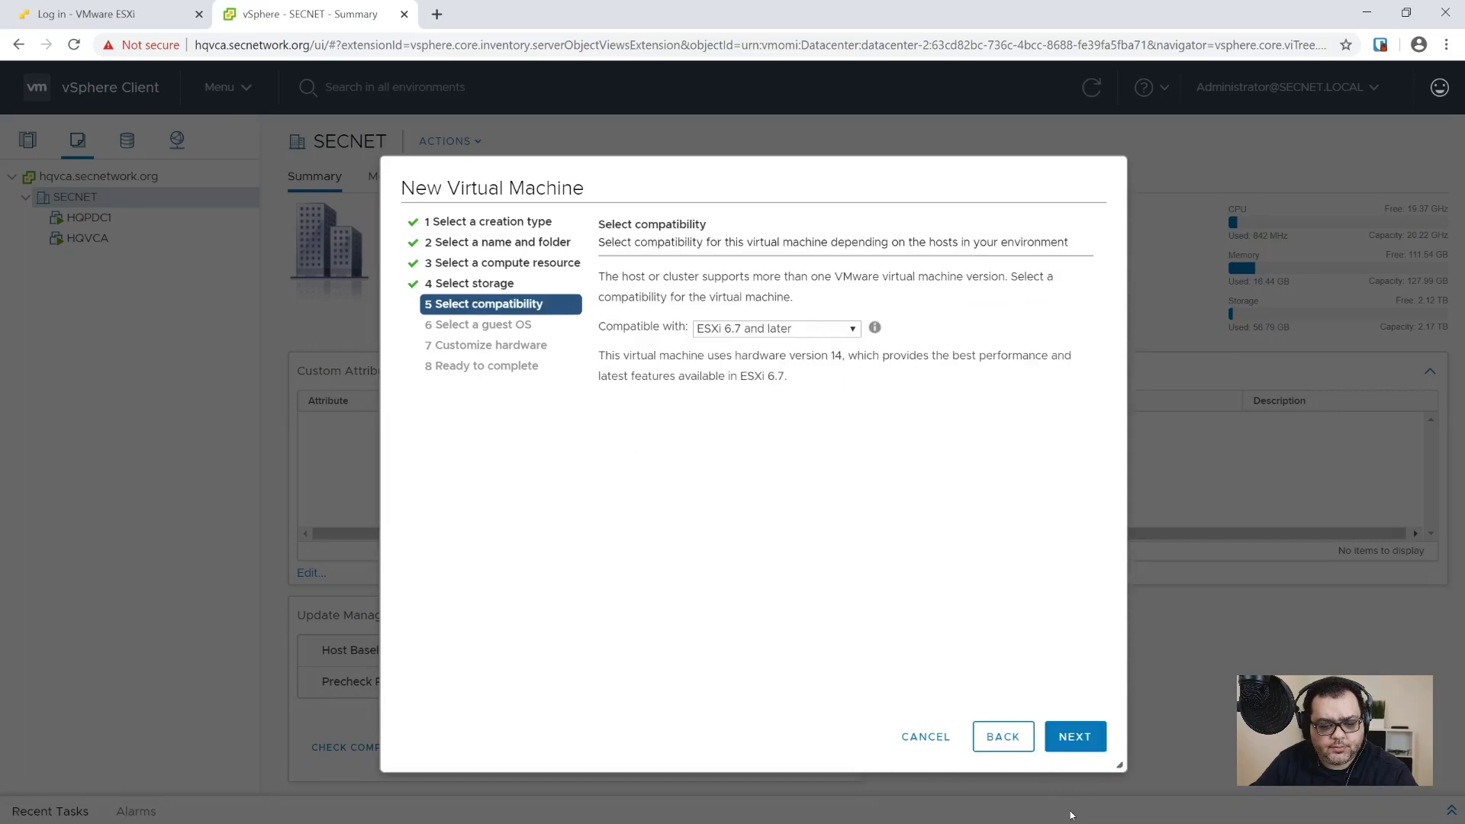
{"action": "left_click", "coordinate": [1084, 737]}
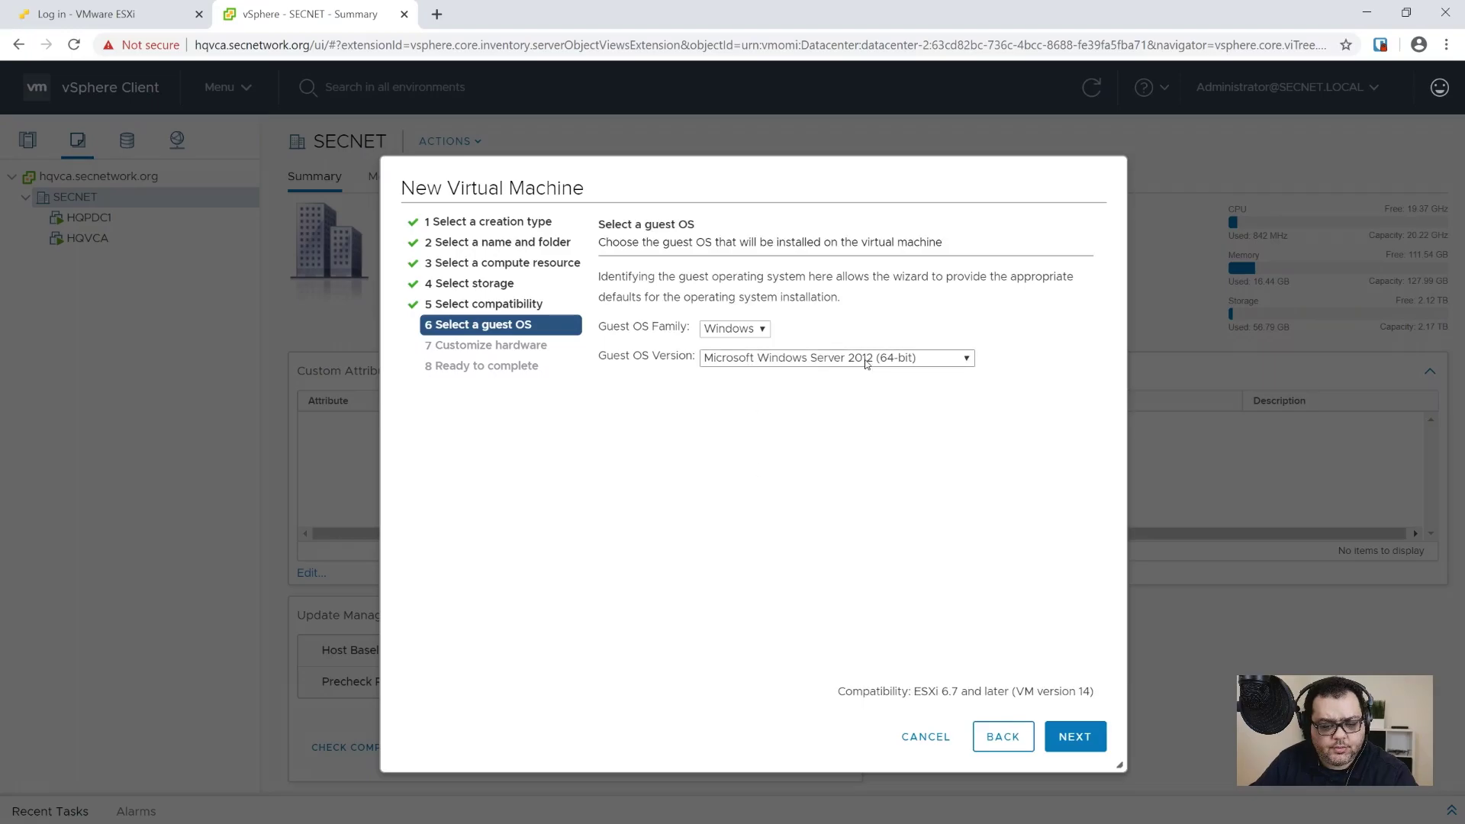
{"action": "left_click", "coordinate": [866, 359]}
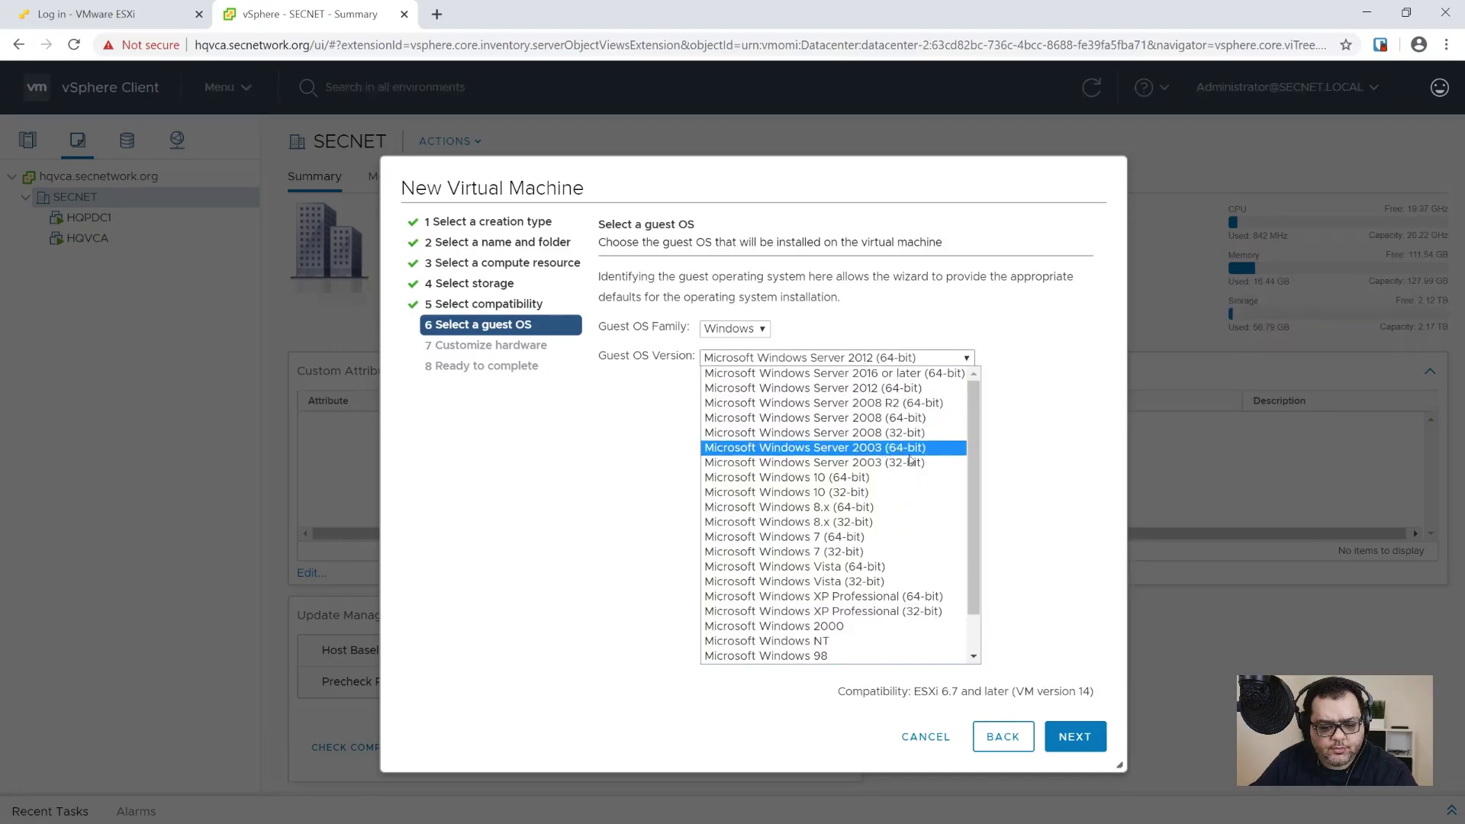
{"action": "left_click", "coordinate": [934, 373]}
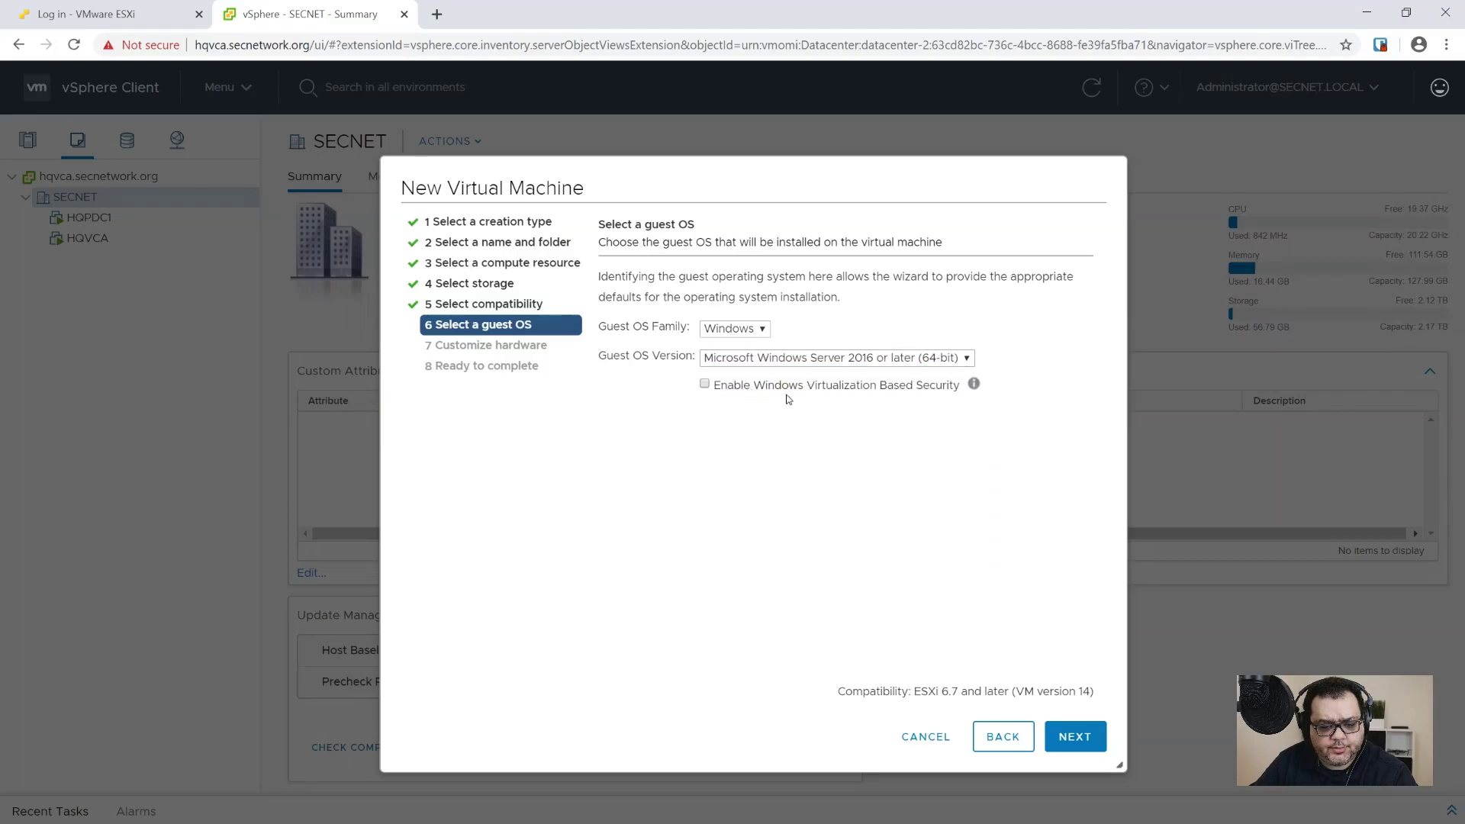
{"action": "left_click", "coordinate": [1075, 737]}
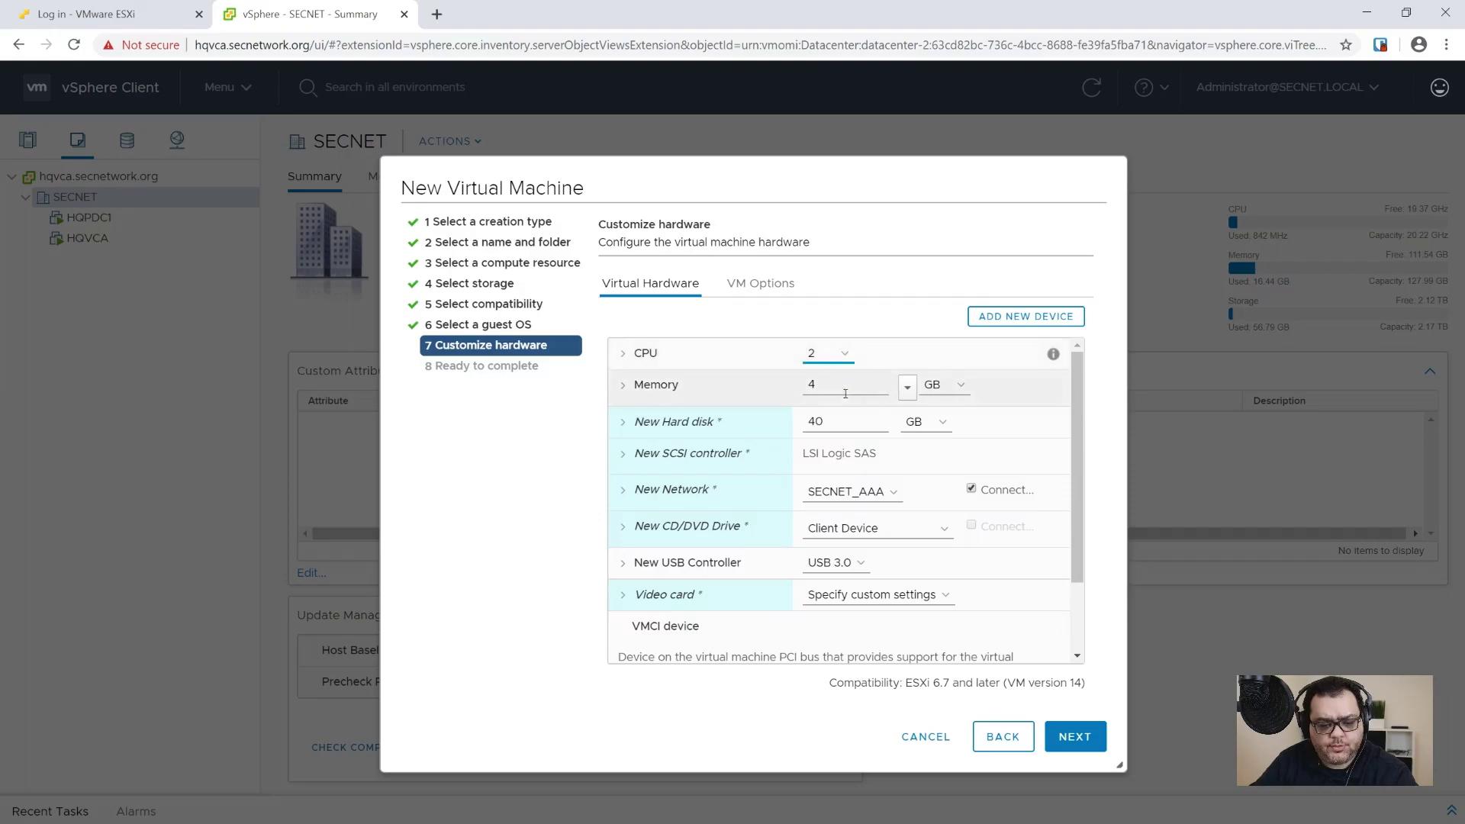
Step: Set the hard disk size to 100 and connect the network adapter to SECNET_SRV
{"action": "left_click", "coordinate": [739, 430]}
{"action": "type", "text": "100"}
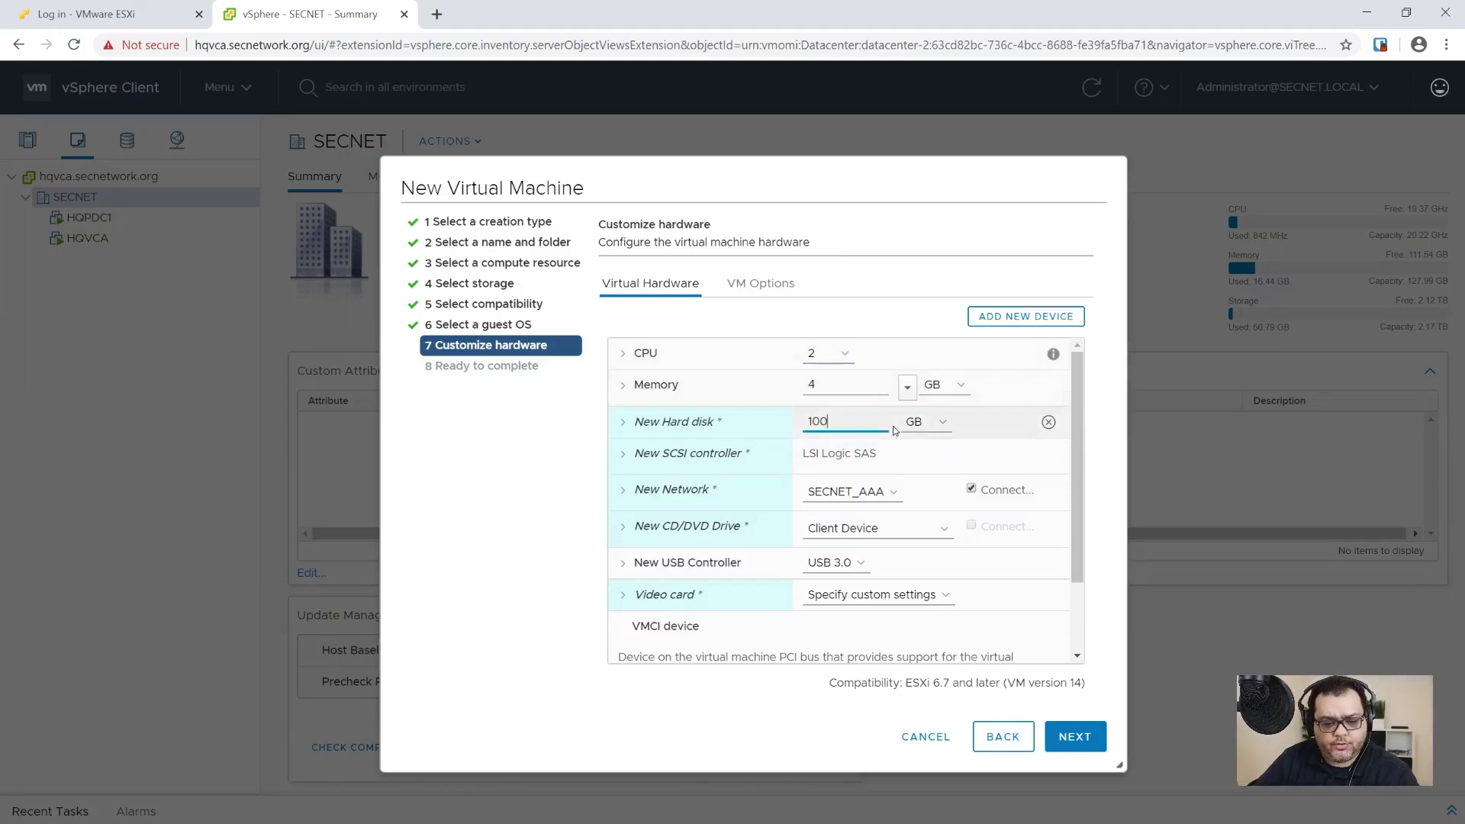
{"action": "left_click", "coordinate": [855, 492]}
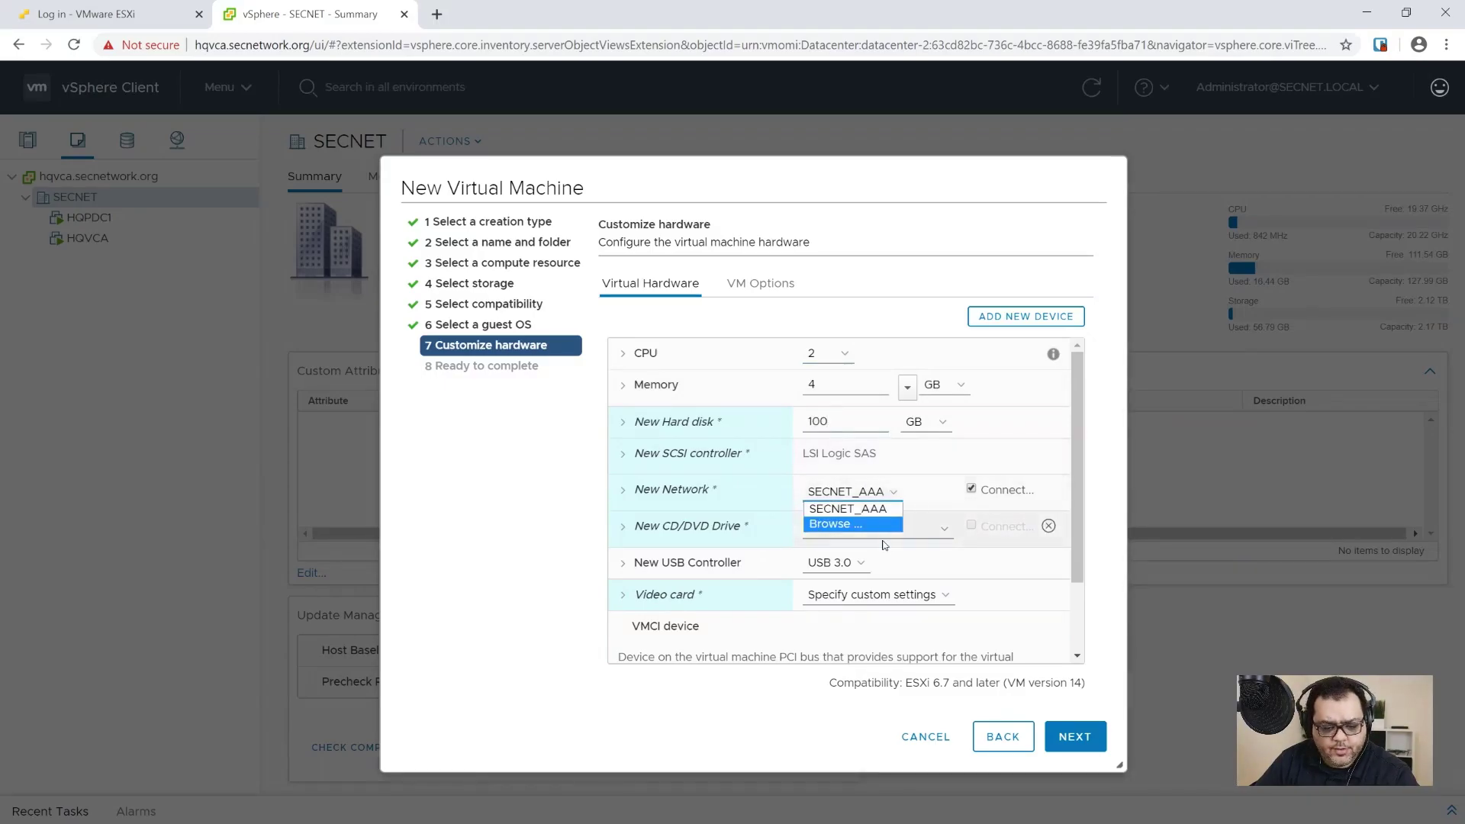
{"action": "left_click", "coordinate": [856, 523]}
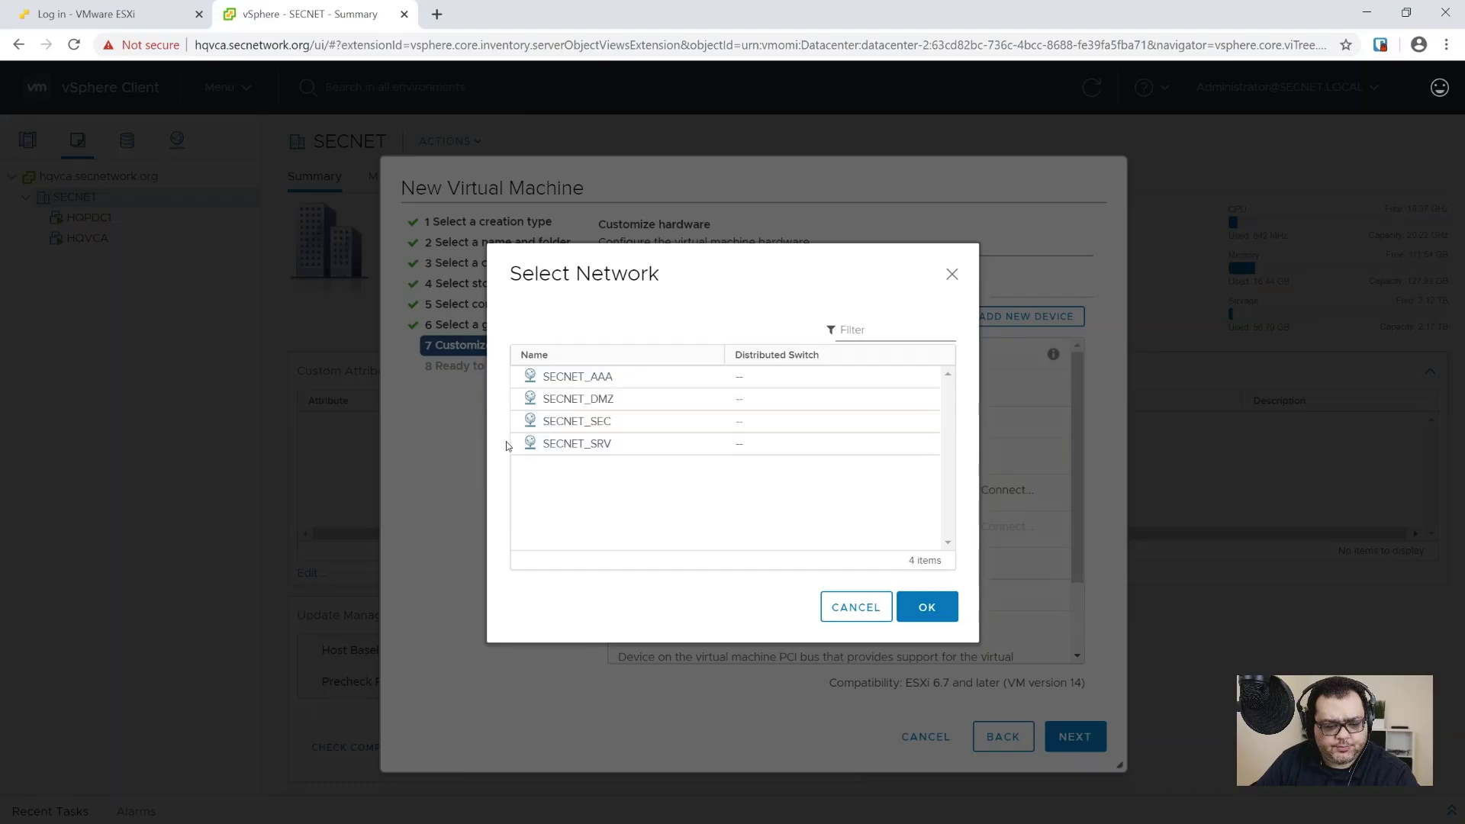
{"action": "left_click", "coordinate": [548, 449]}
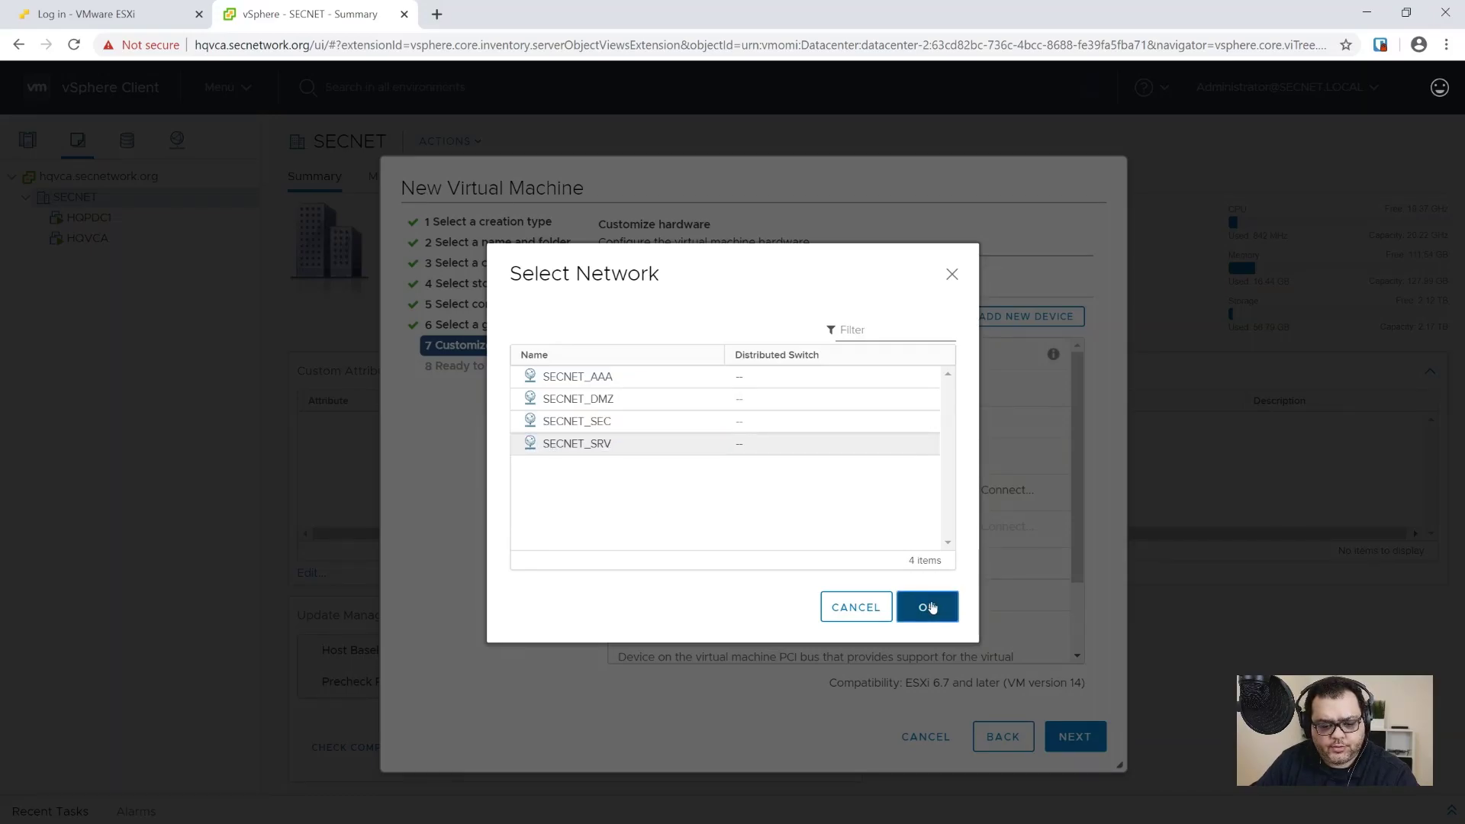
{"action": "left_click", "coordinate": [927, 607]}
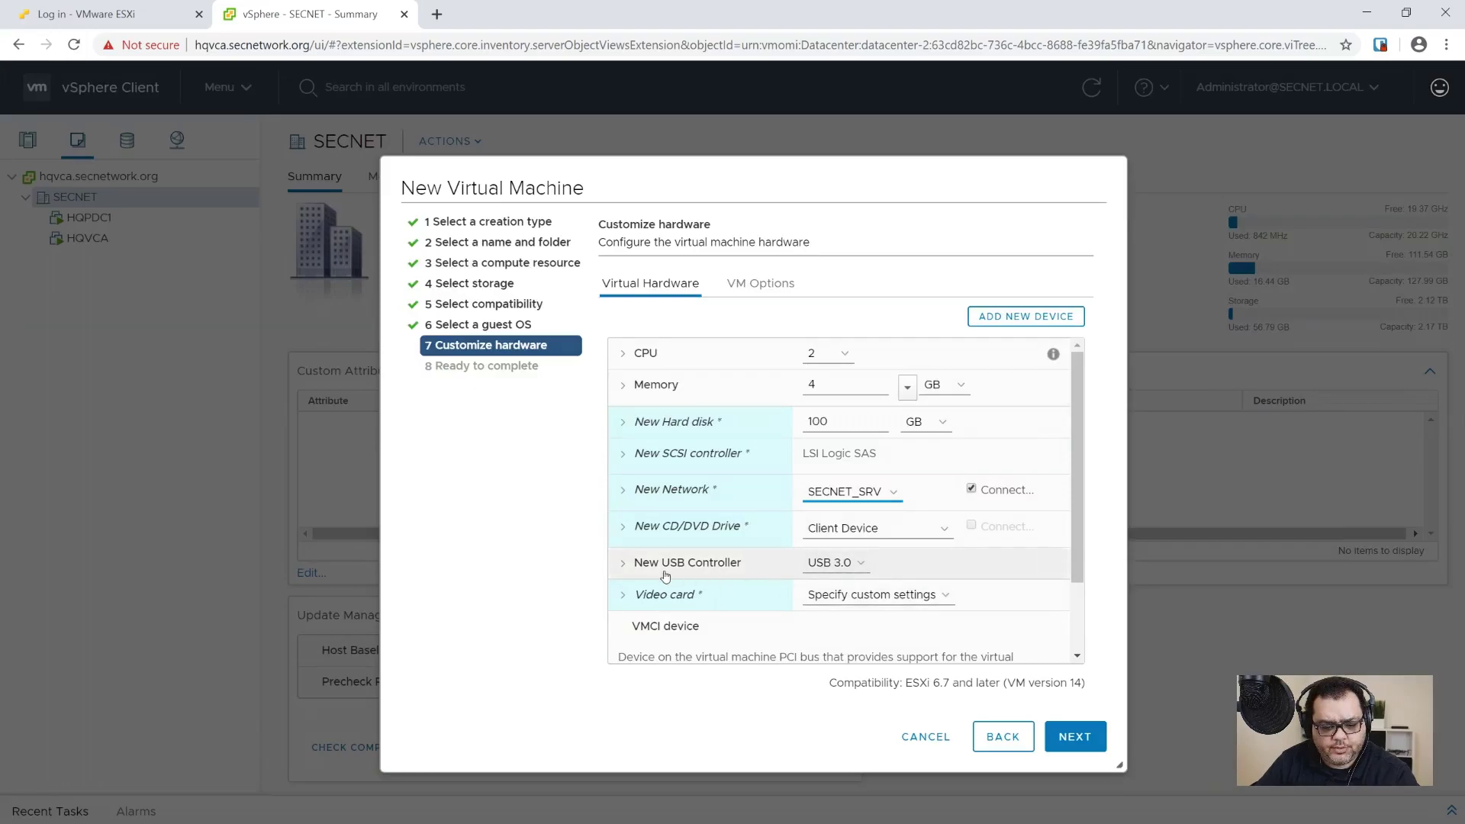
Step: Remove the USB controller and switch the CD/DVD drive to a Datastore ISO File
{"action": "left_click", "coordinate": [1048, 563]}
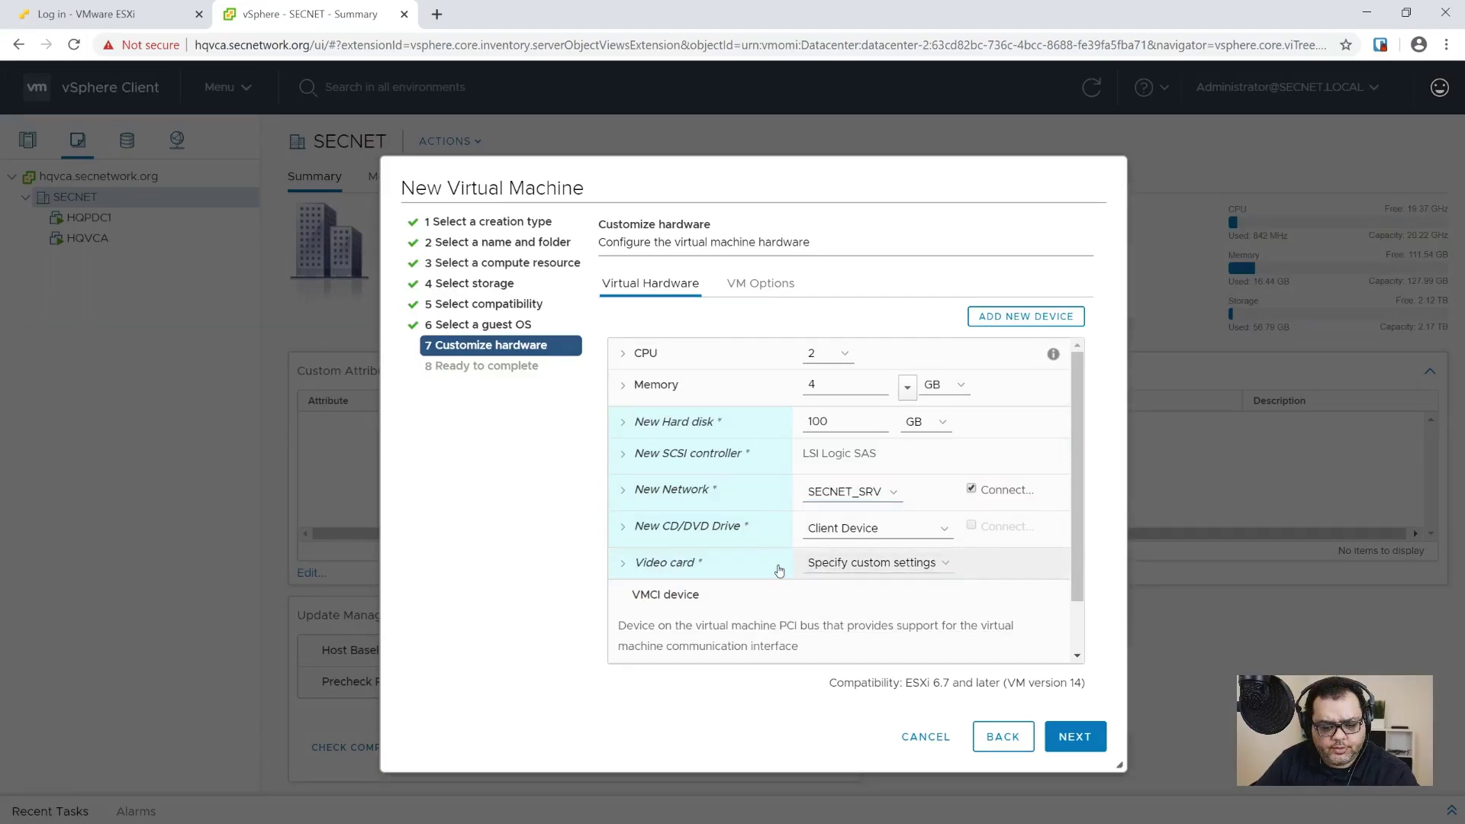
{"action": "left_click", "coordinate": [946, 529]}
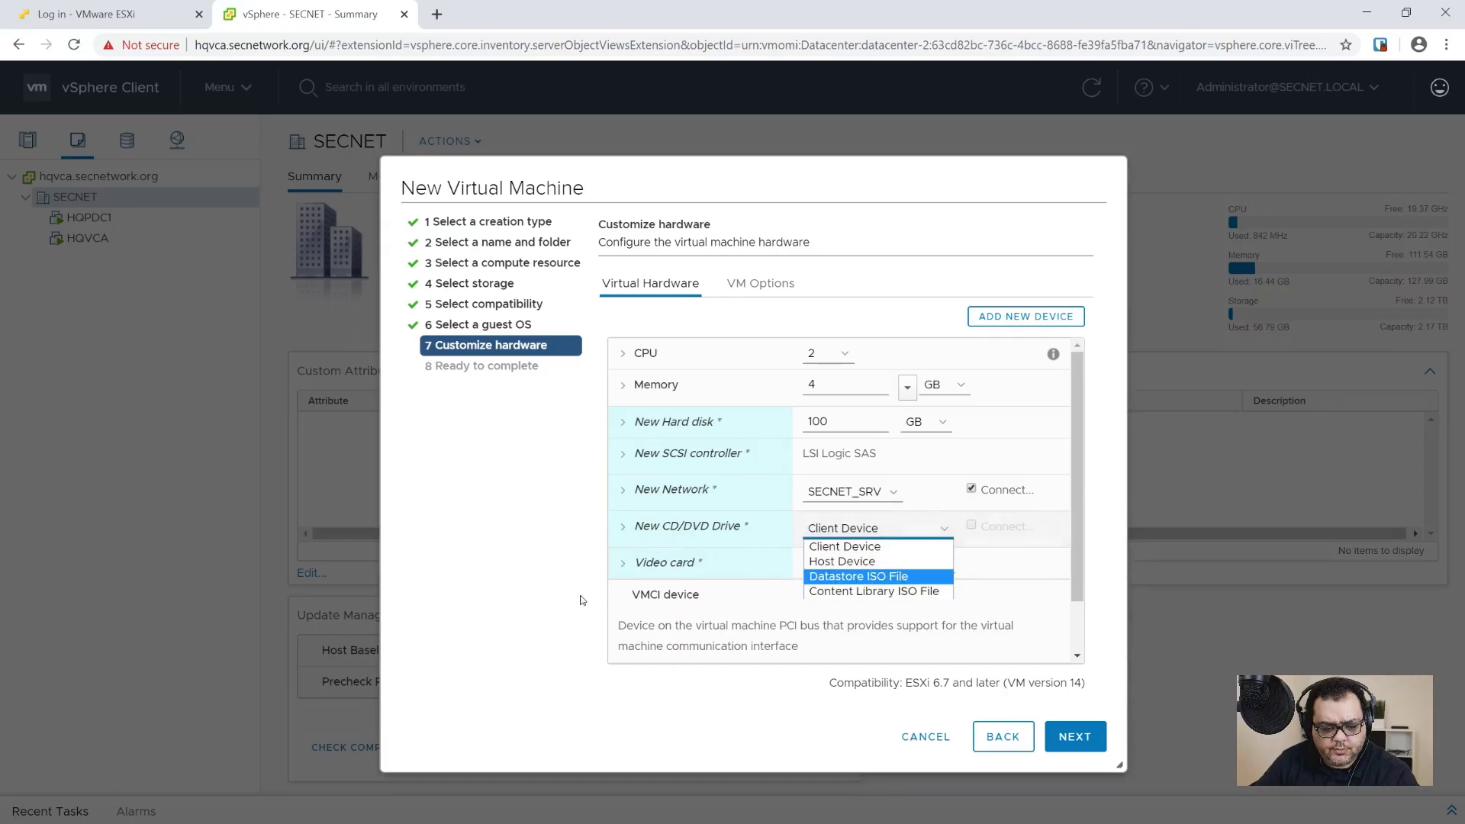
{"action": "left_click", "coordinate": [880, 584]}
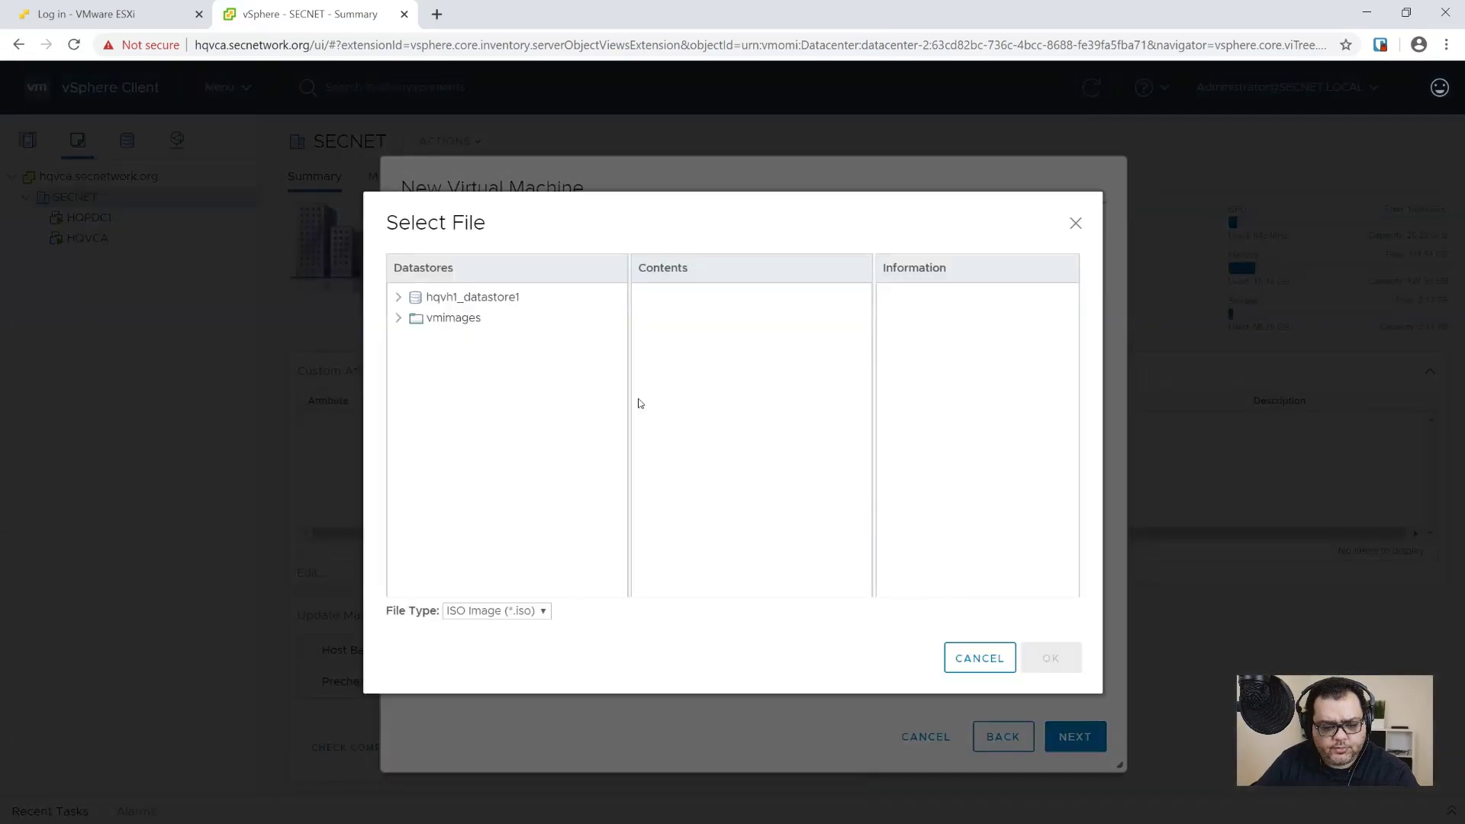
Step: Attach the Windows Server 2019 ISO from hqvh1_datastore1's ISO Images folder and finish the wizard
{"action": "left_click", "coordinate": [480, 299]}
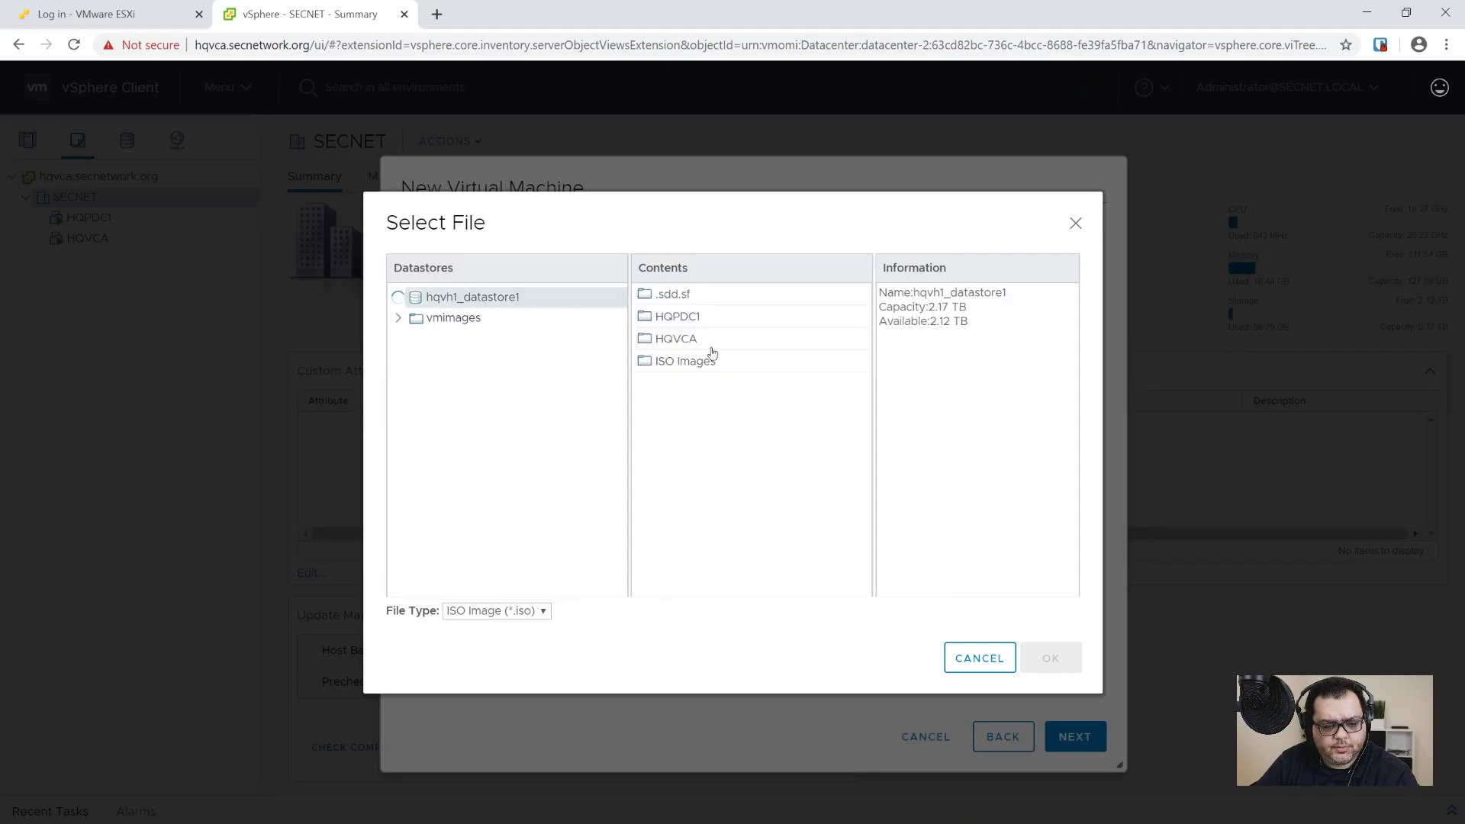
{"action": "left_click", "coordinate": [710, 363]}
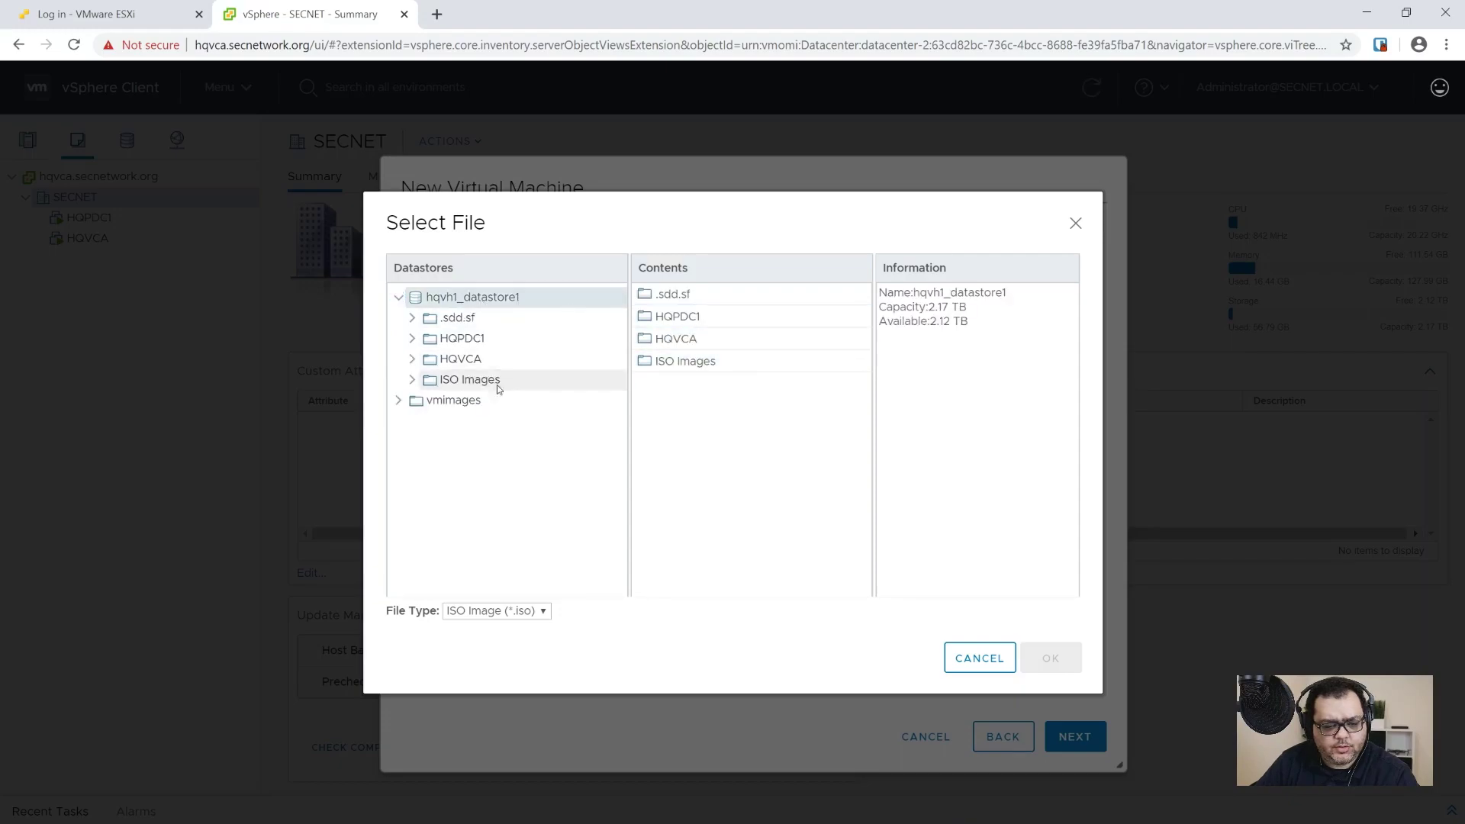
{"action": "double_click", "coordinate": [675, 369]}
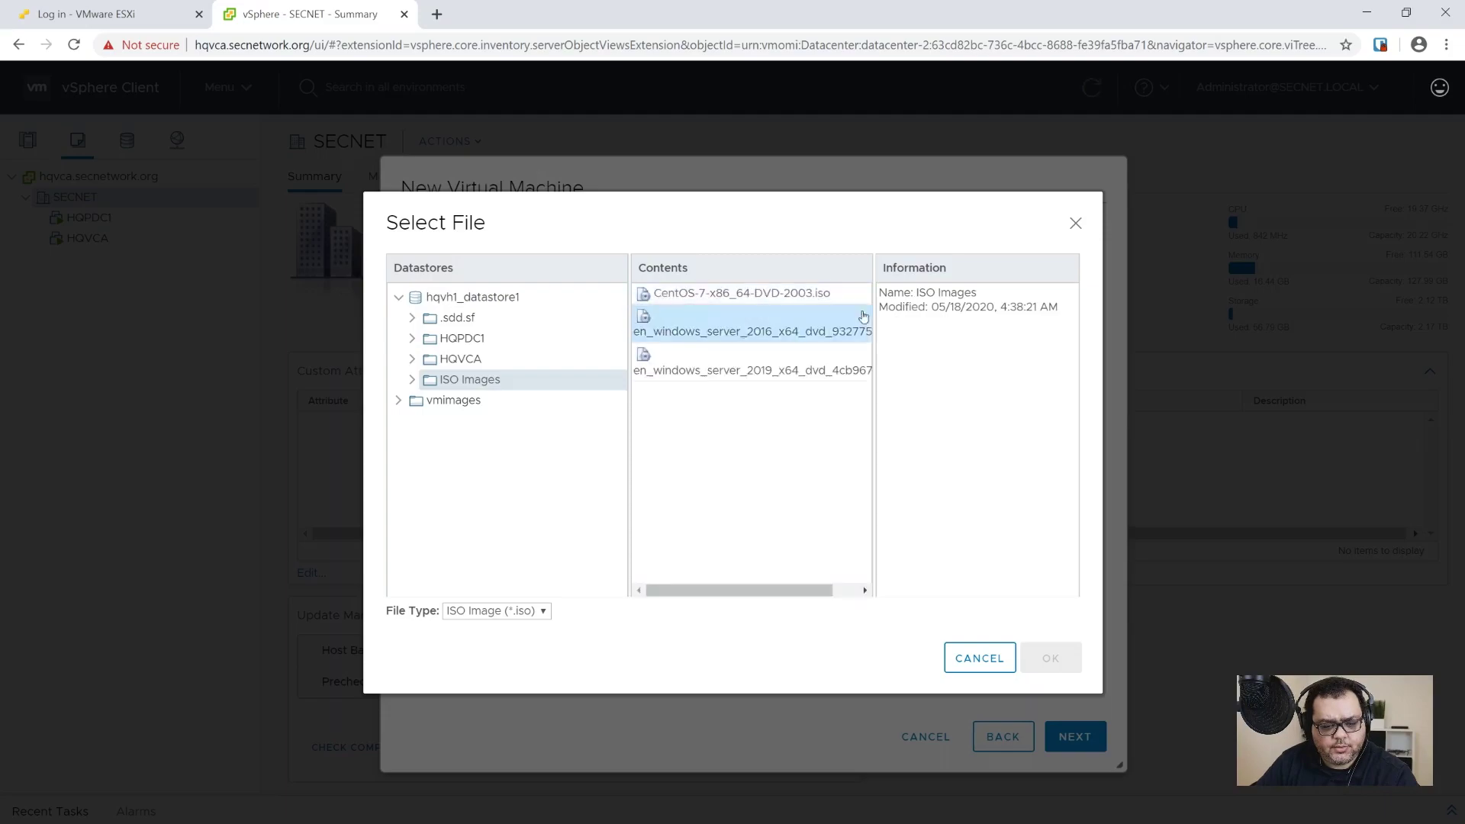
{"action": "left_click", "coordinate": [766, 365]}
{"action": "left_click", "coordinate": [768, 366]}
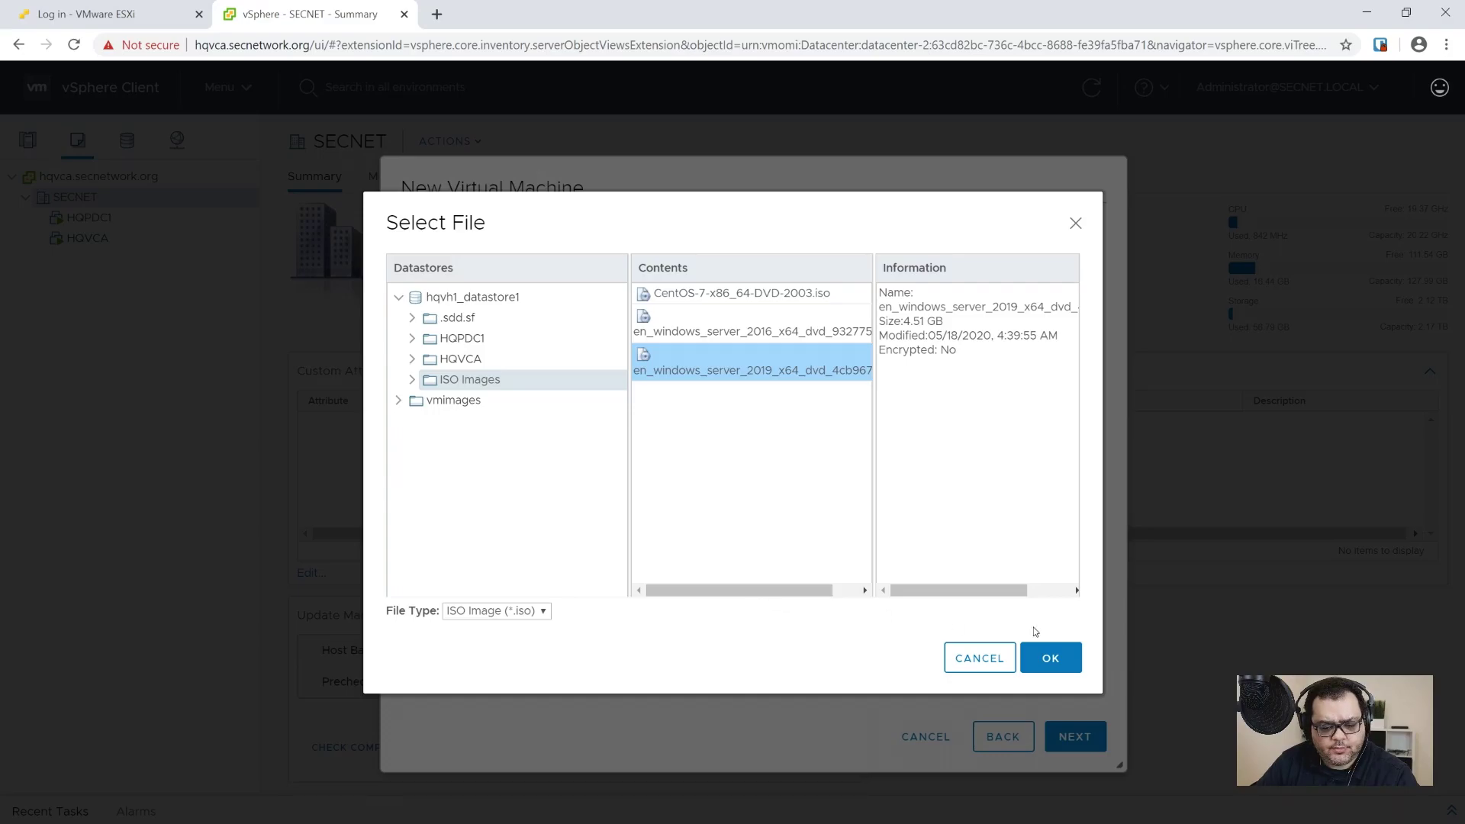
{"action": "left_click", "coordinate": [1051, 661]}
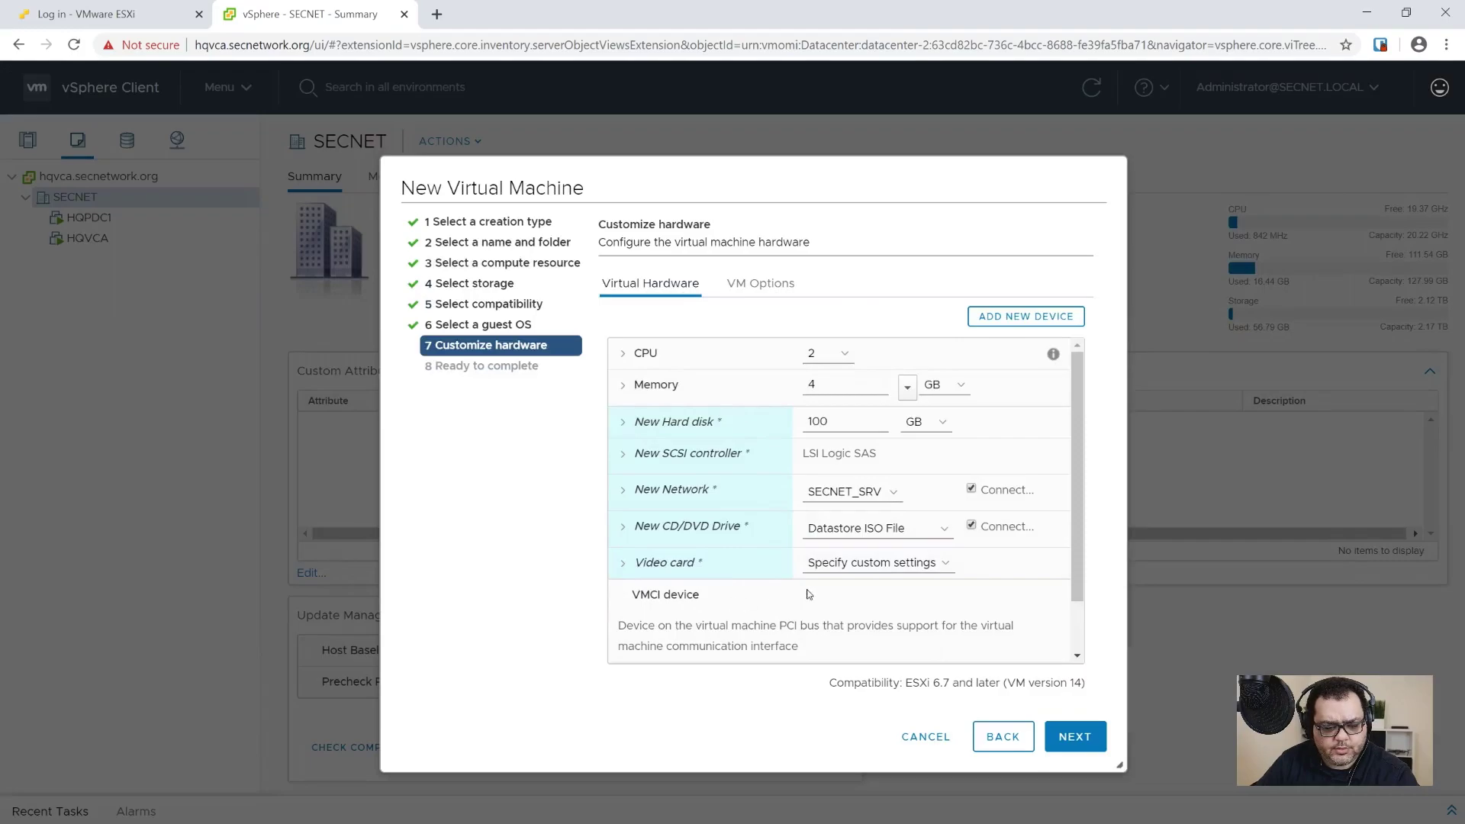
{"action": "left_click", "coordinate": [1082, 747]}
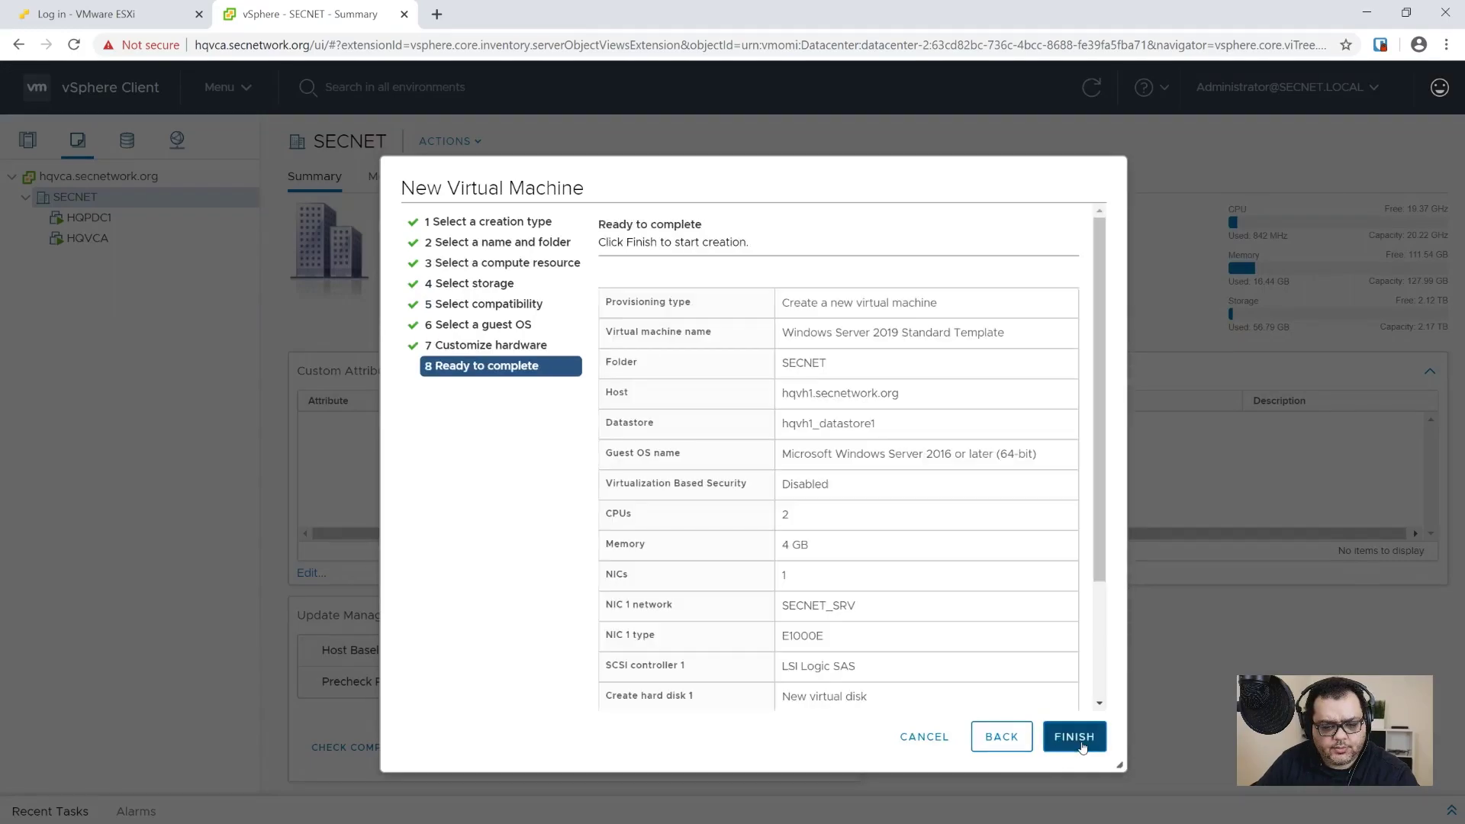
{"action": "left_click", "coordinate": [1074, 737]}
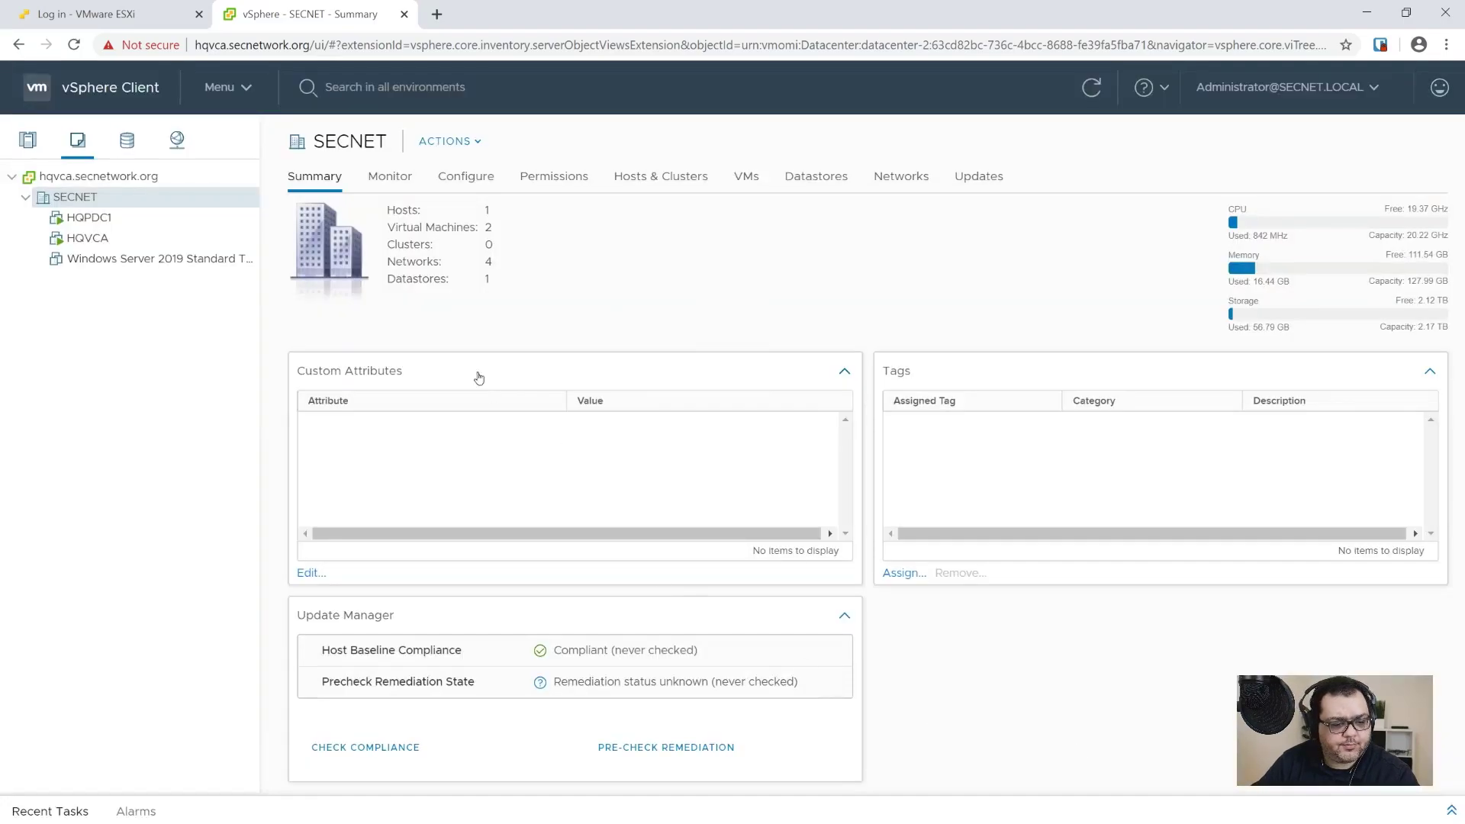
Step: Power on the Windows Server 2019 Standard Template VM and open its console from the Summary page
{"action": "left_click_drag", "start_coordinate": [260, 289], "coordinate": [340, 293]}
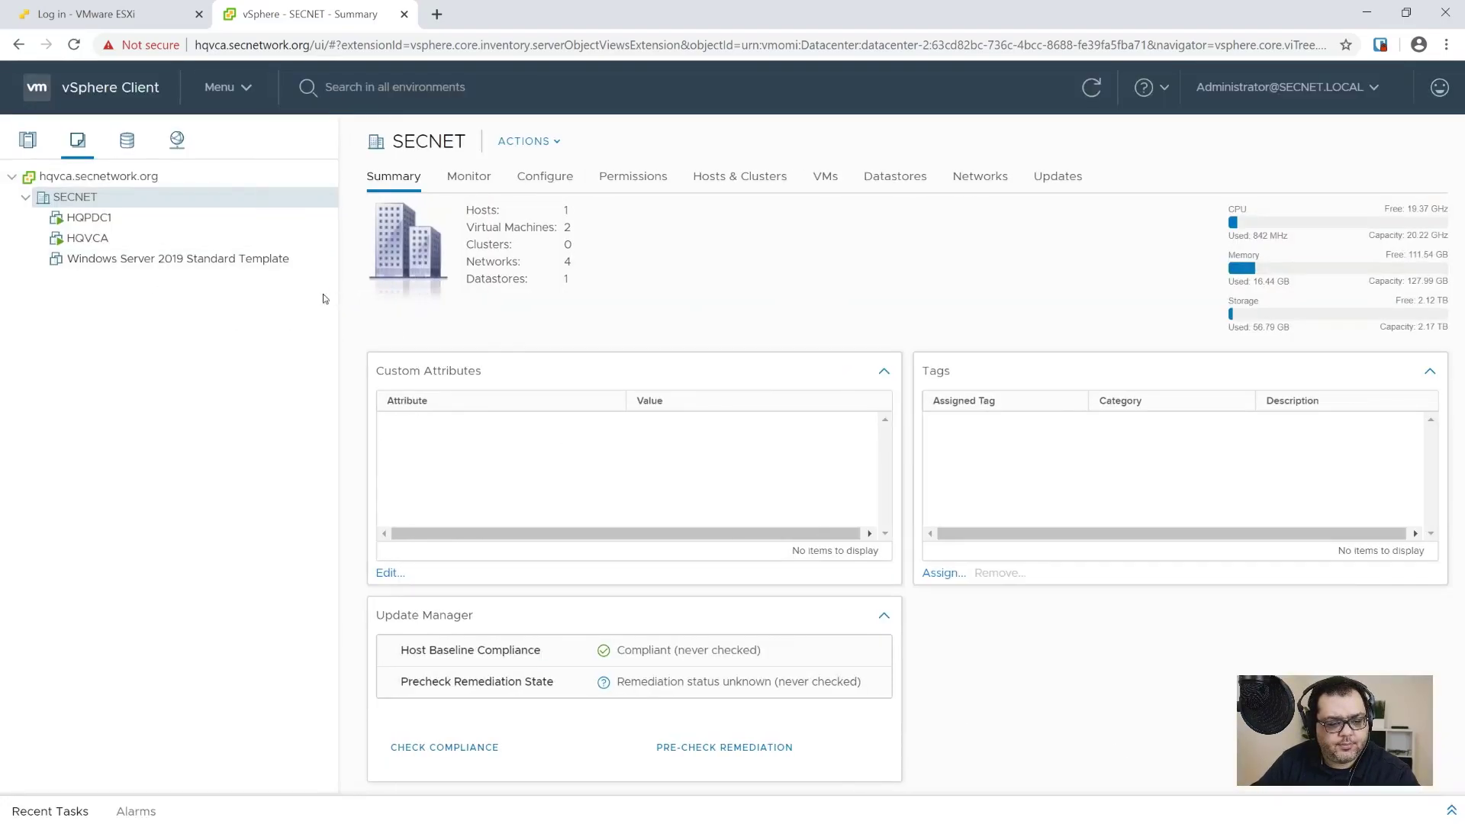
{"action": "right_click", "coordinate": [196, 266]}
{"action": "left_click", "coordinate": [146, 263]}
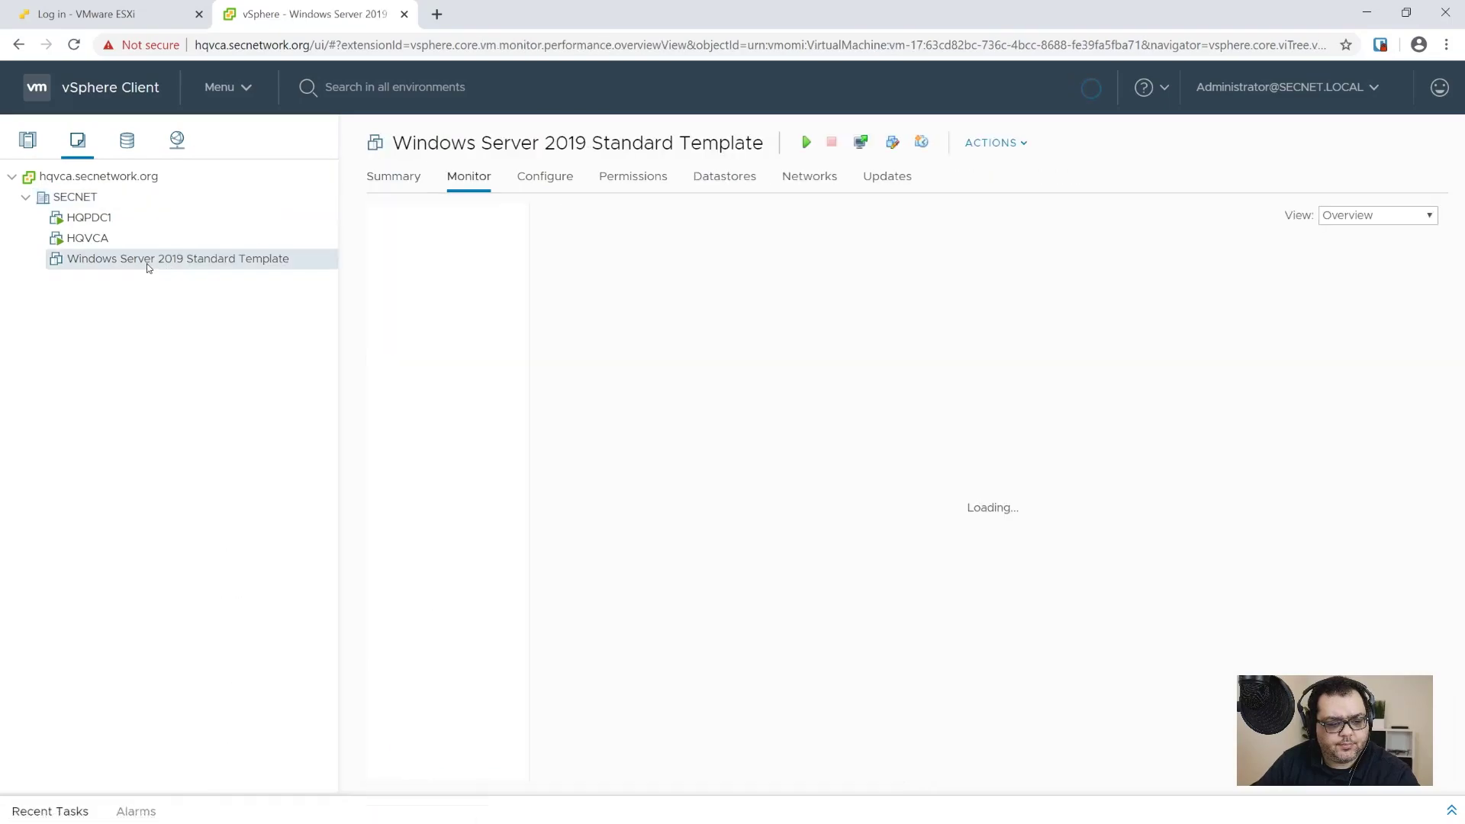
{"action": "right_click", "coordinate": [146, 264]}
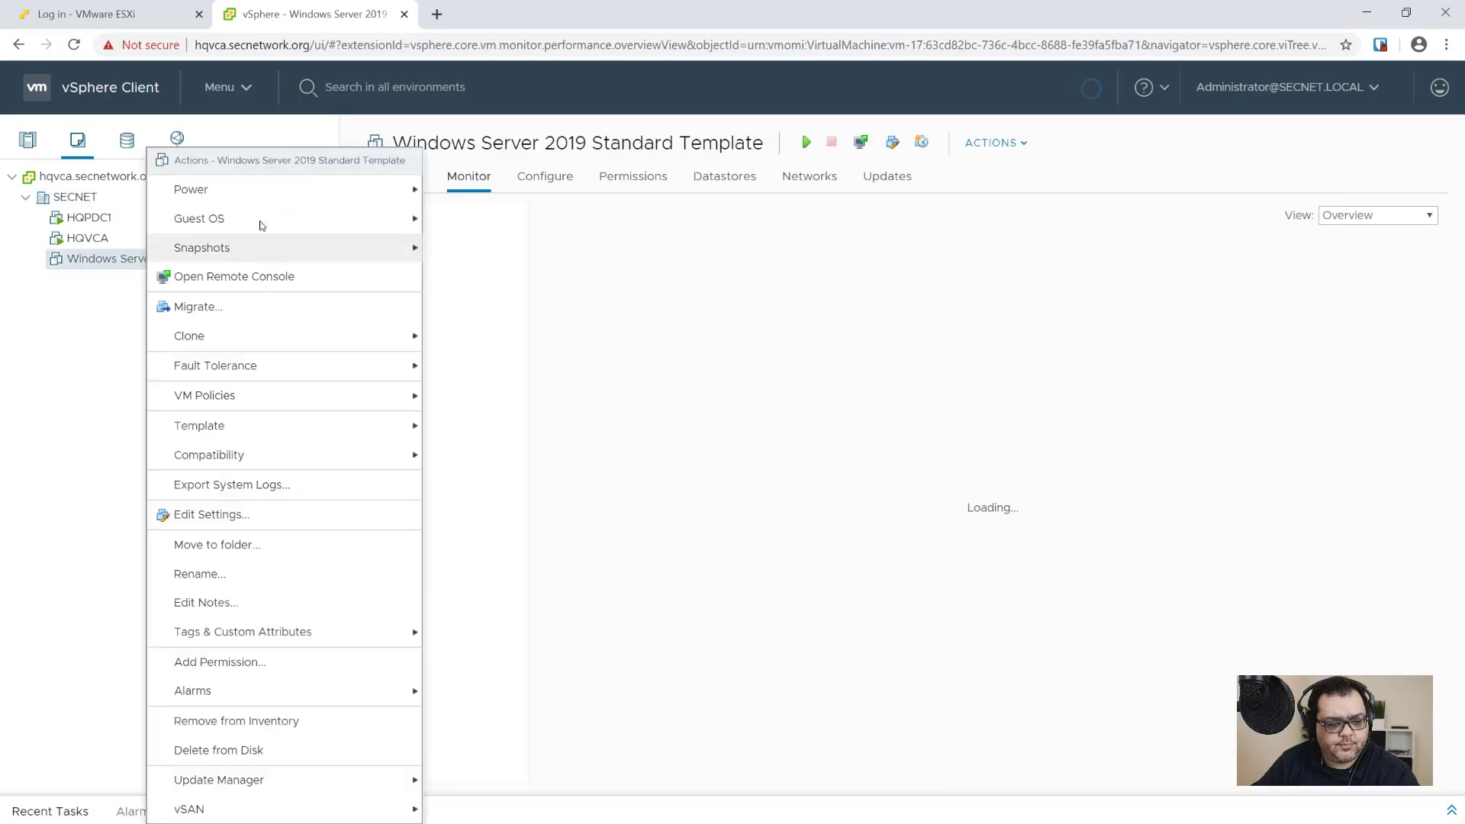
{"action": "mouse_move", "coordinate": [288, 190]}
{"action": "left_click", "coordinate": [458, 197]}
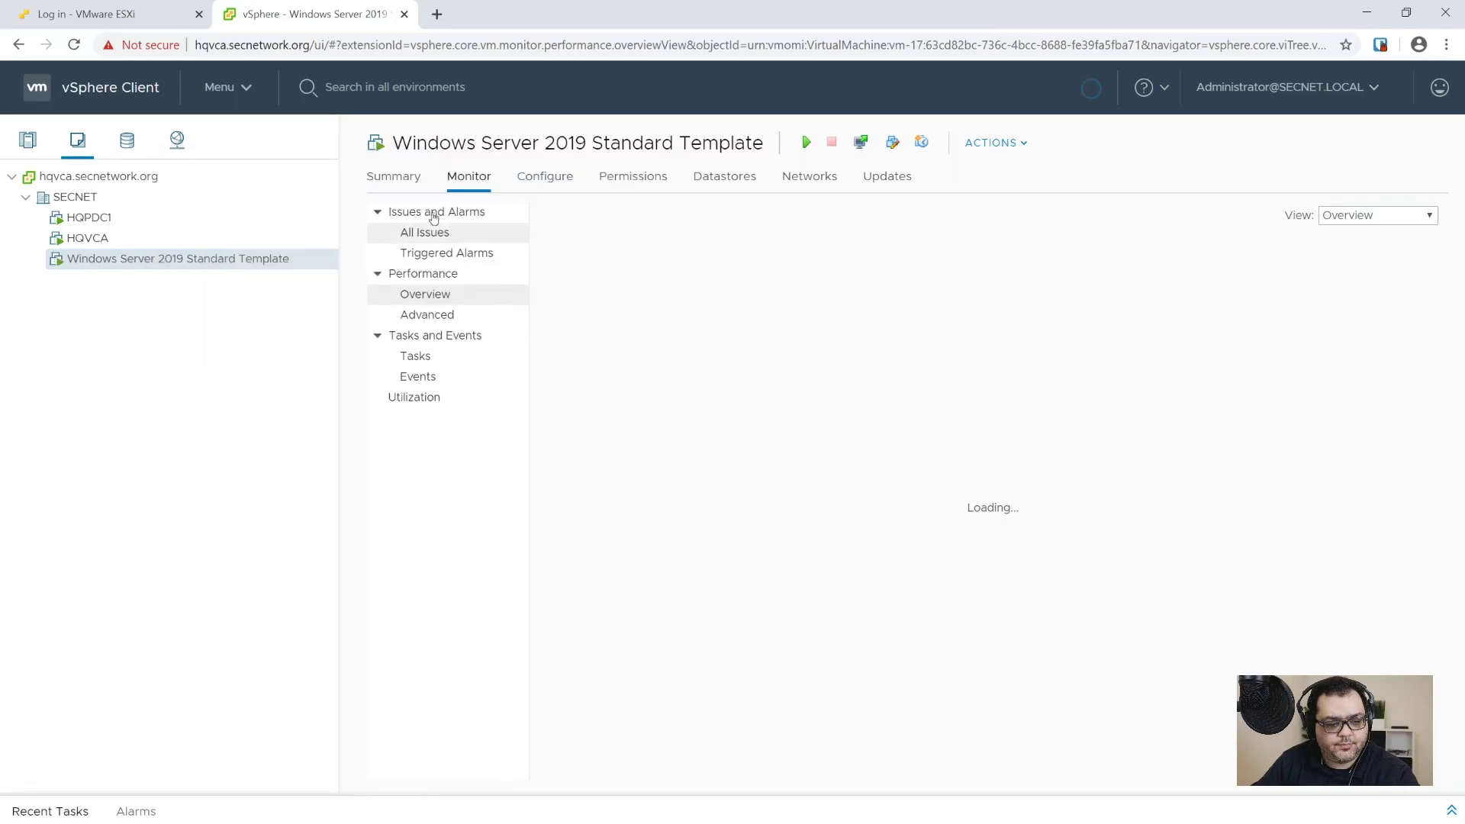
{"action": "left_click", "coordinate": [397, 179]}
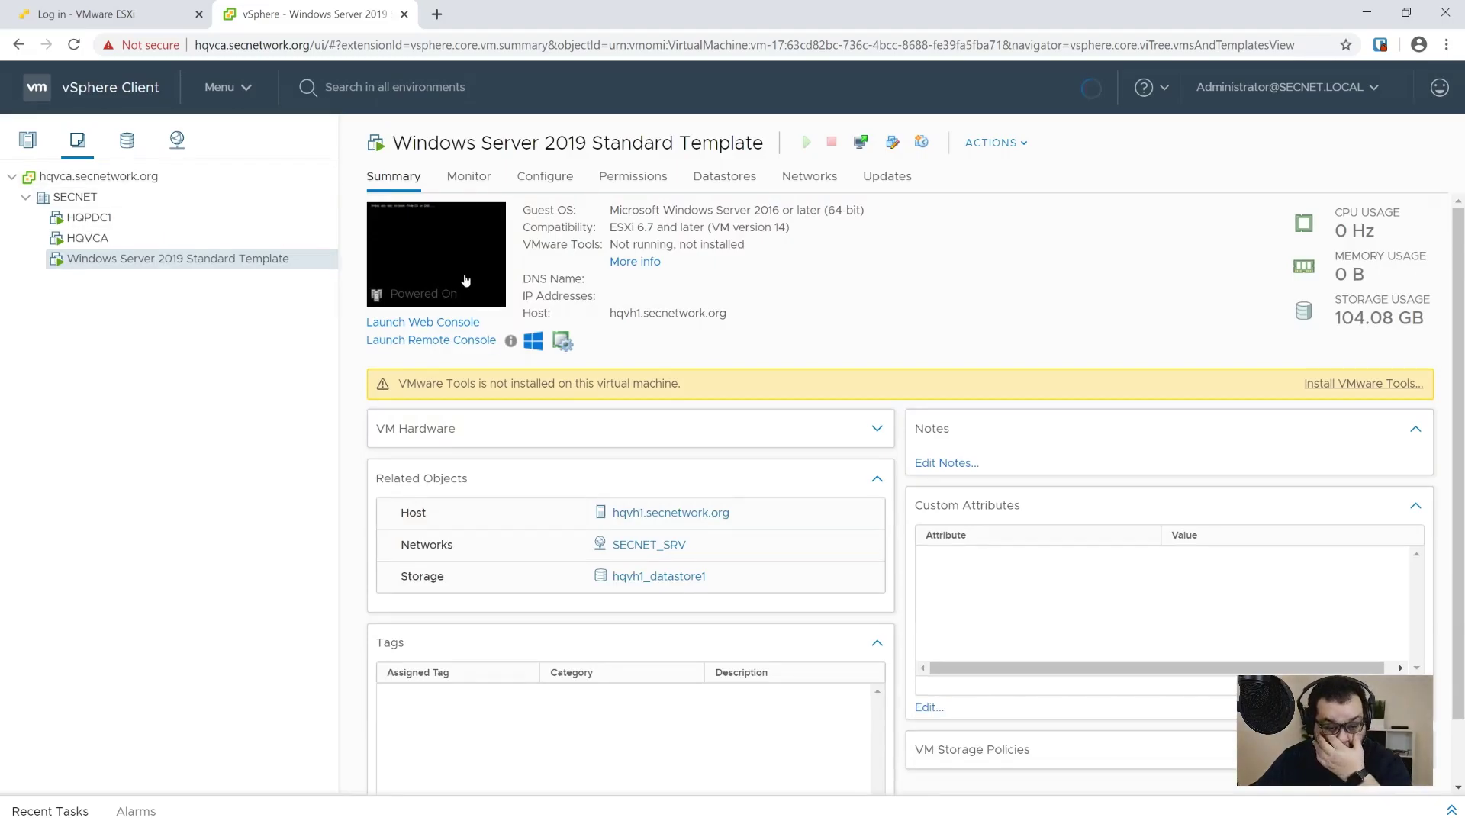
{"action": "left_click", "coordinate": [465, 280]}
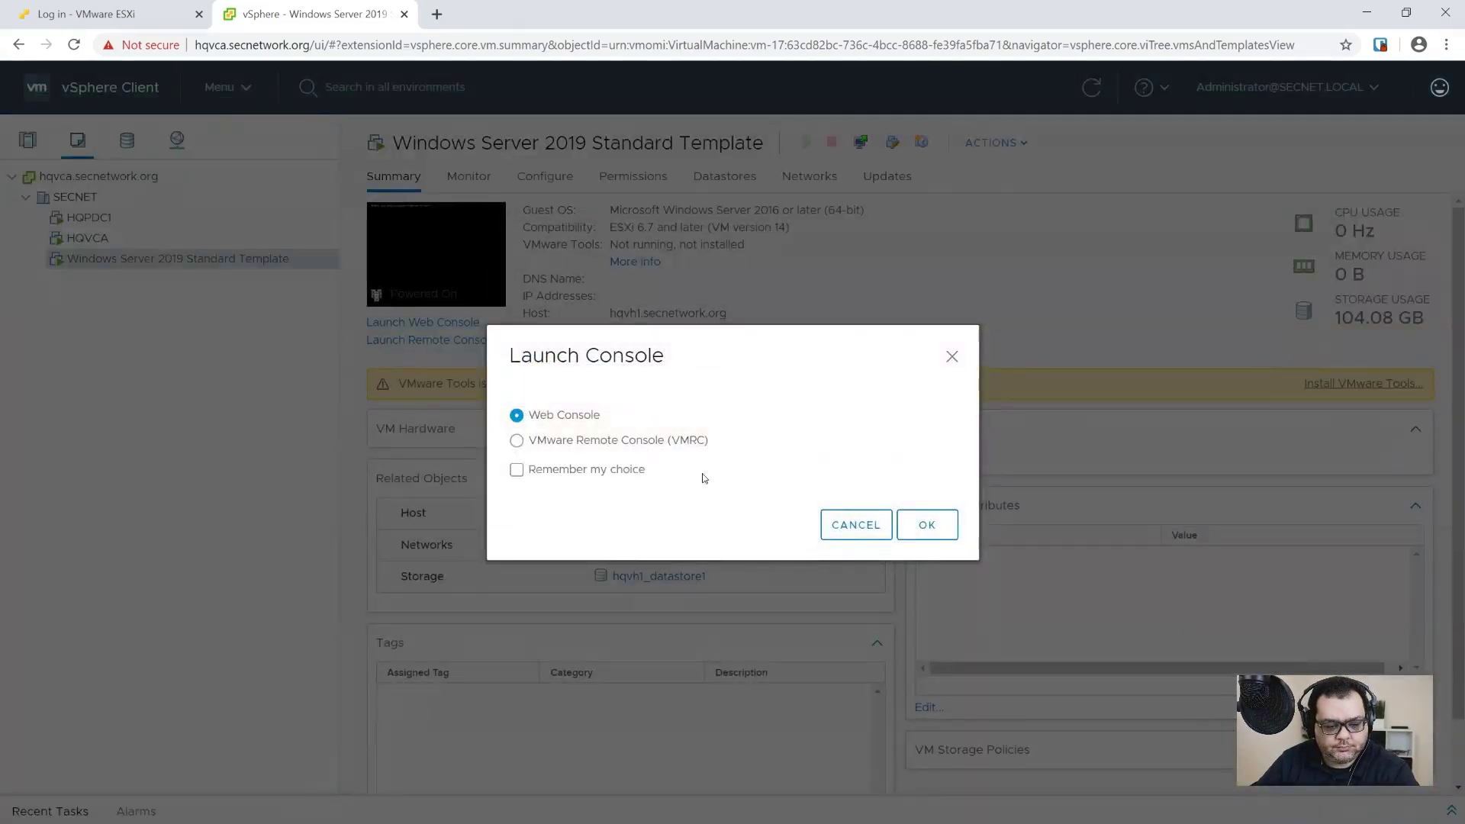
Step: In the Web Console, send Ctrl+Alt+Delete and boot the VM from the Windows installation disc
{"action": "left_click", "coordinate": [943, 525]}
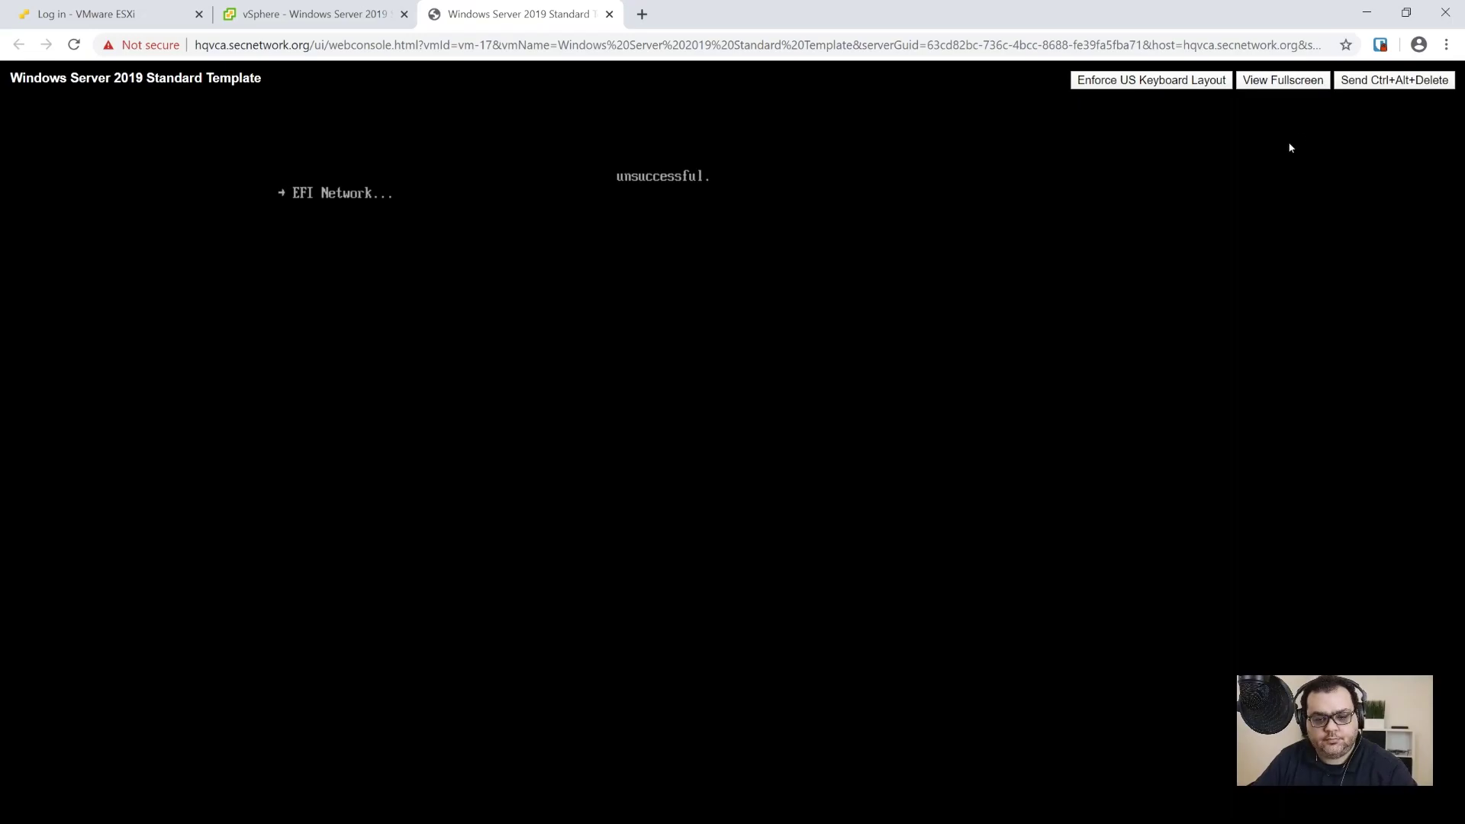
{"action": "left_click", "coordinate": [1373, 81]}
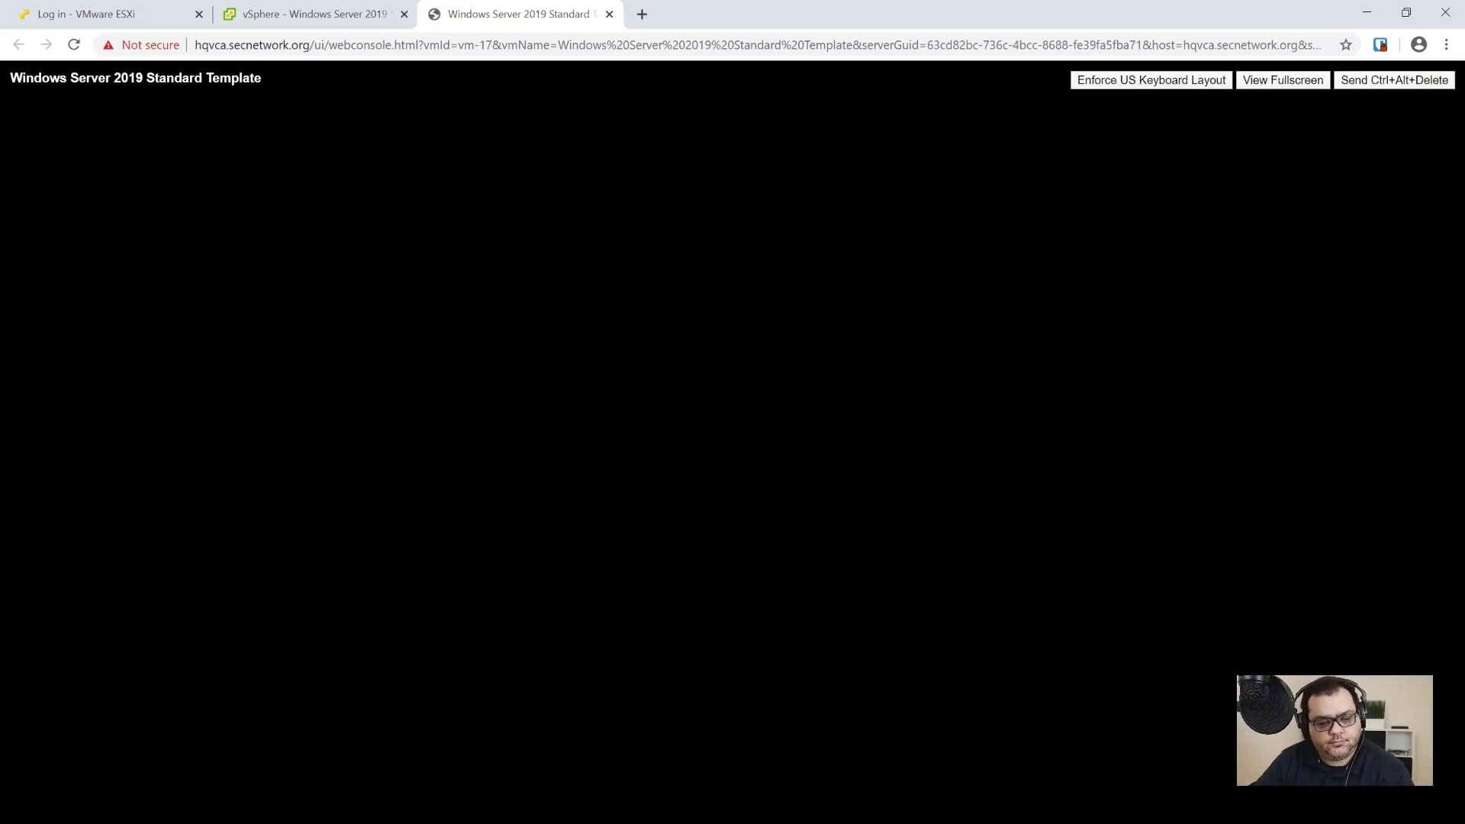
{"action": "key", "text": "Return"}
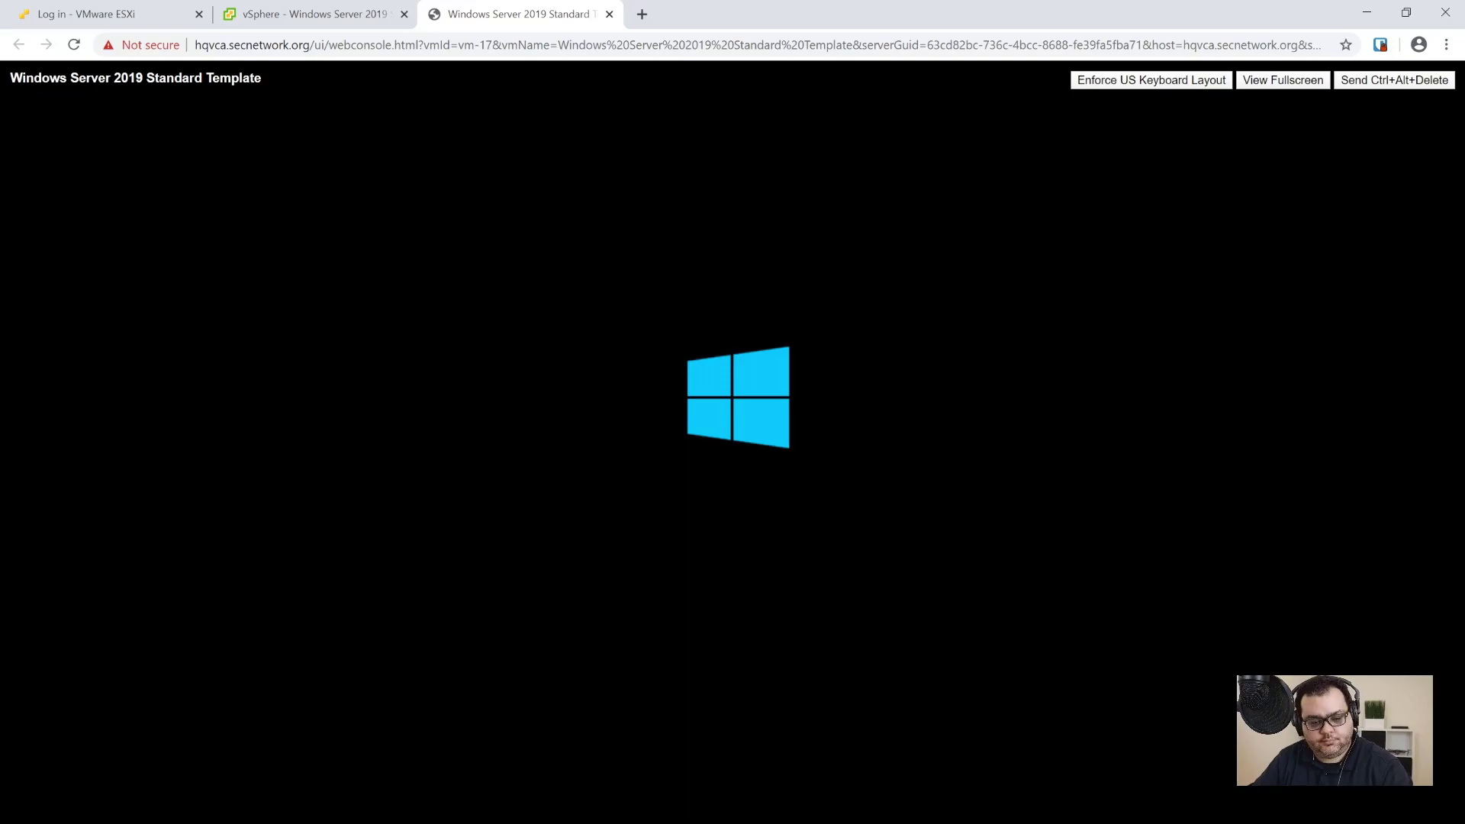
{"action": "left_click", "coordinate": [319, 21]}
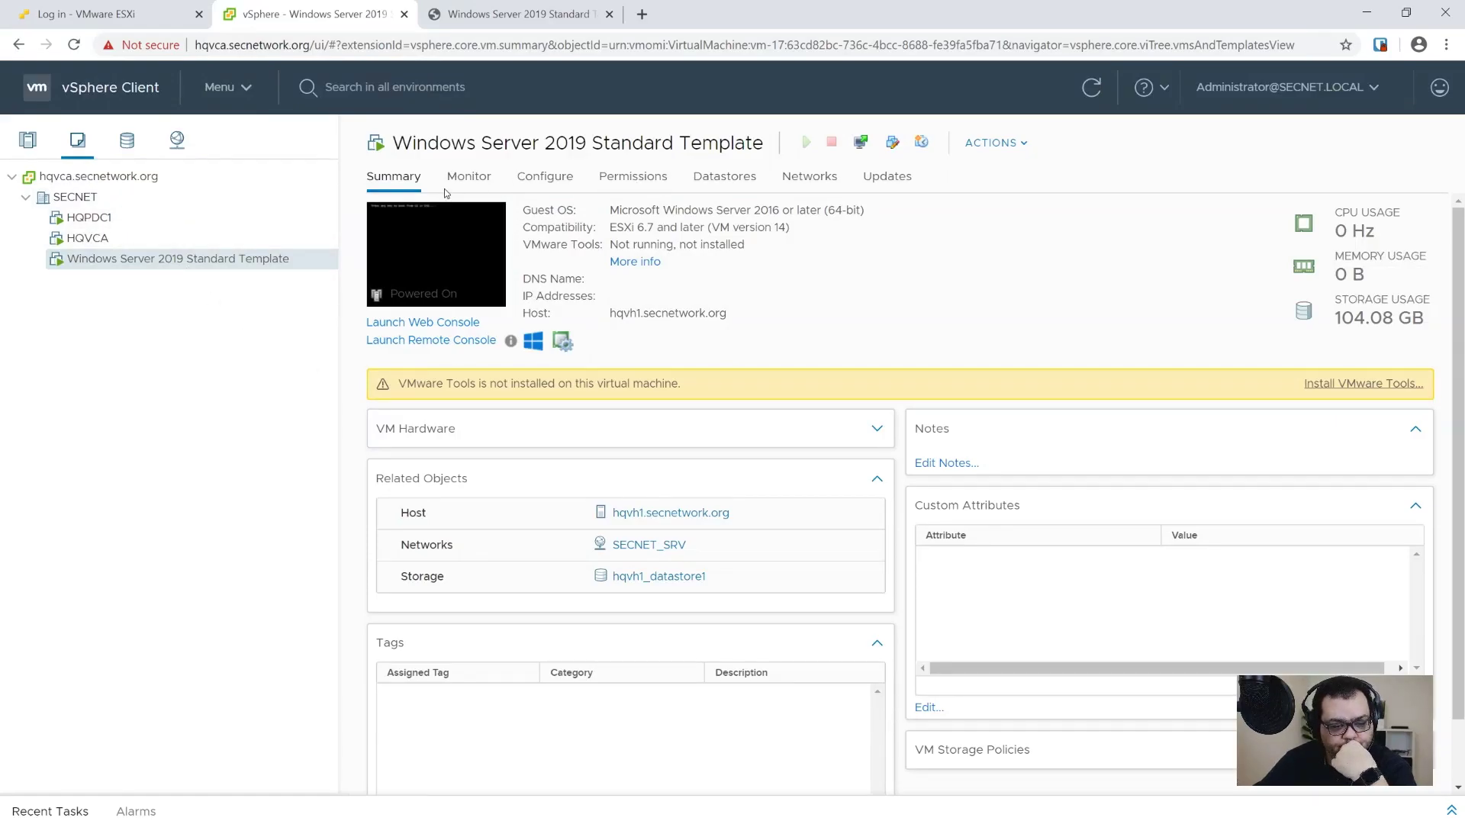
{"action": "left_click", "coordinate": [461, 26]}
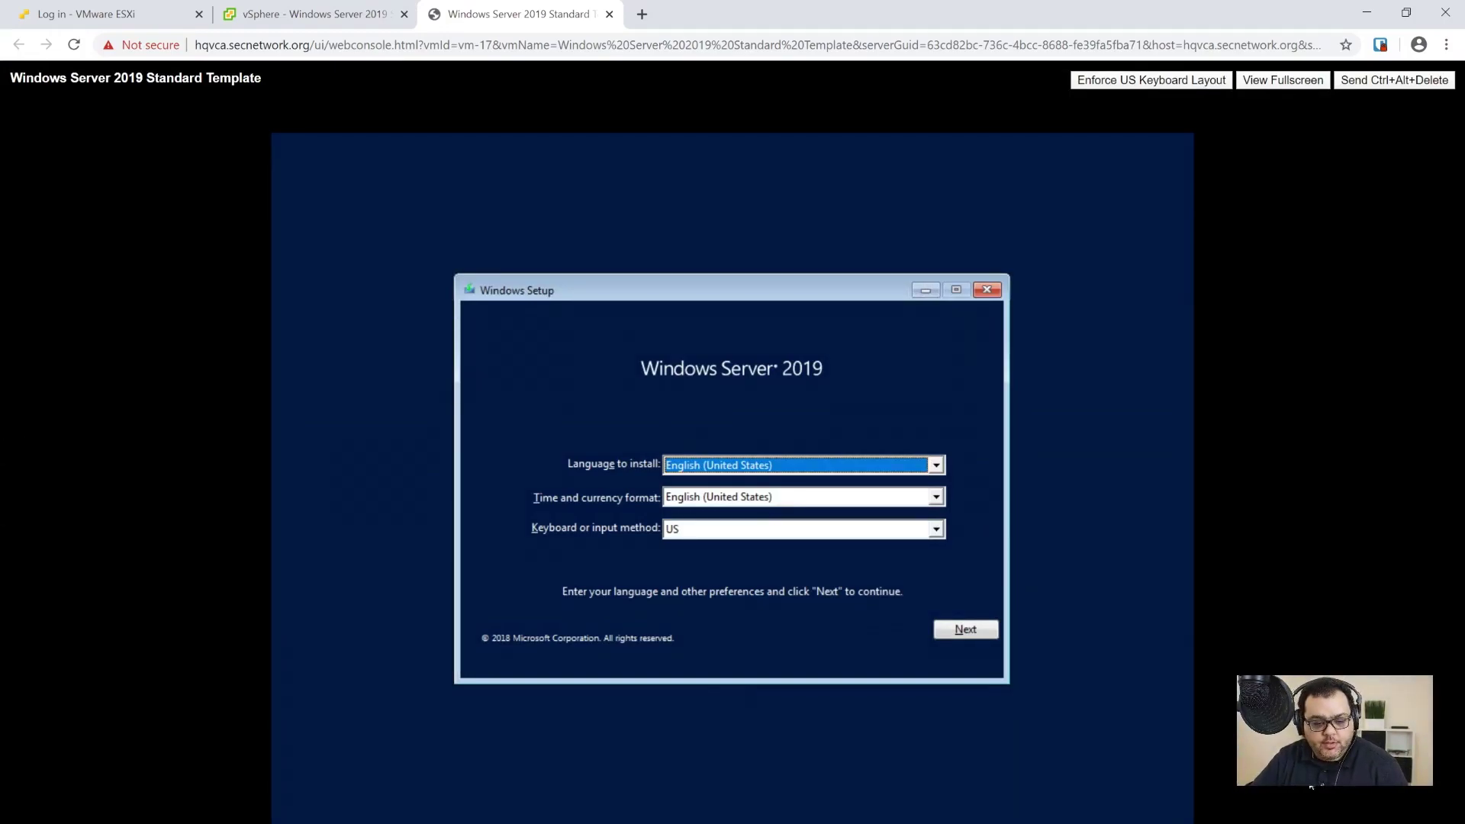
Step: Accept the language settings and start the Windows Server 2019 installation
{"action": "key", "text": "Tab"}
{"action": "key", "text": "Tab"}
{"action": "key", "text": "Tab"}
{"action": "key", "text": "Tab"}
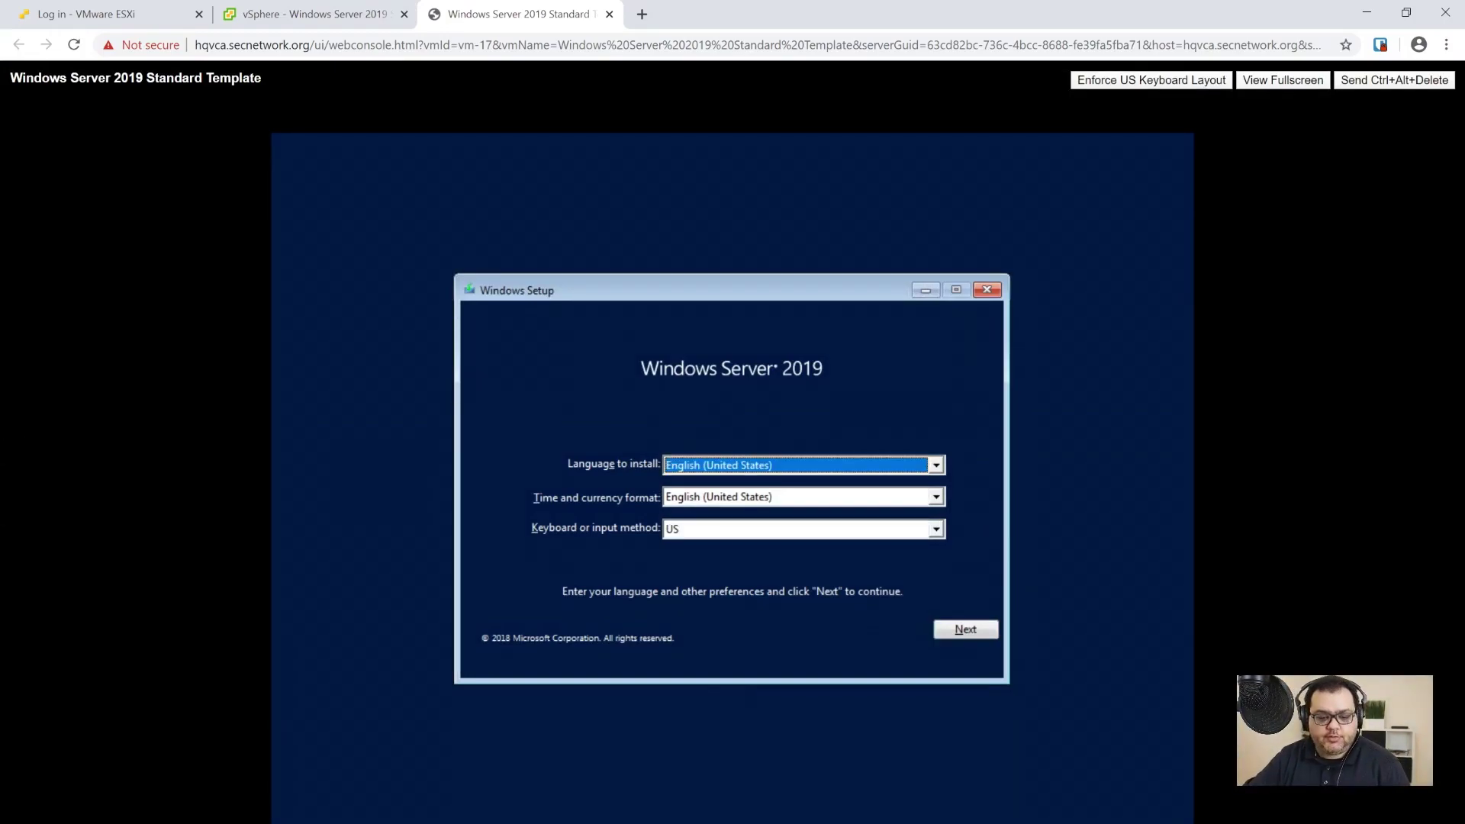
{"action": "key", "text": "Return"}
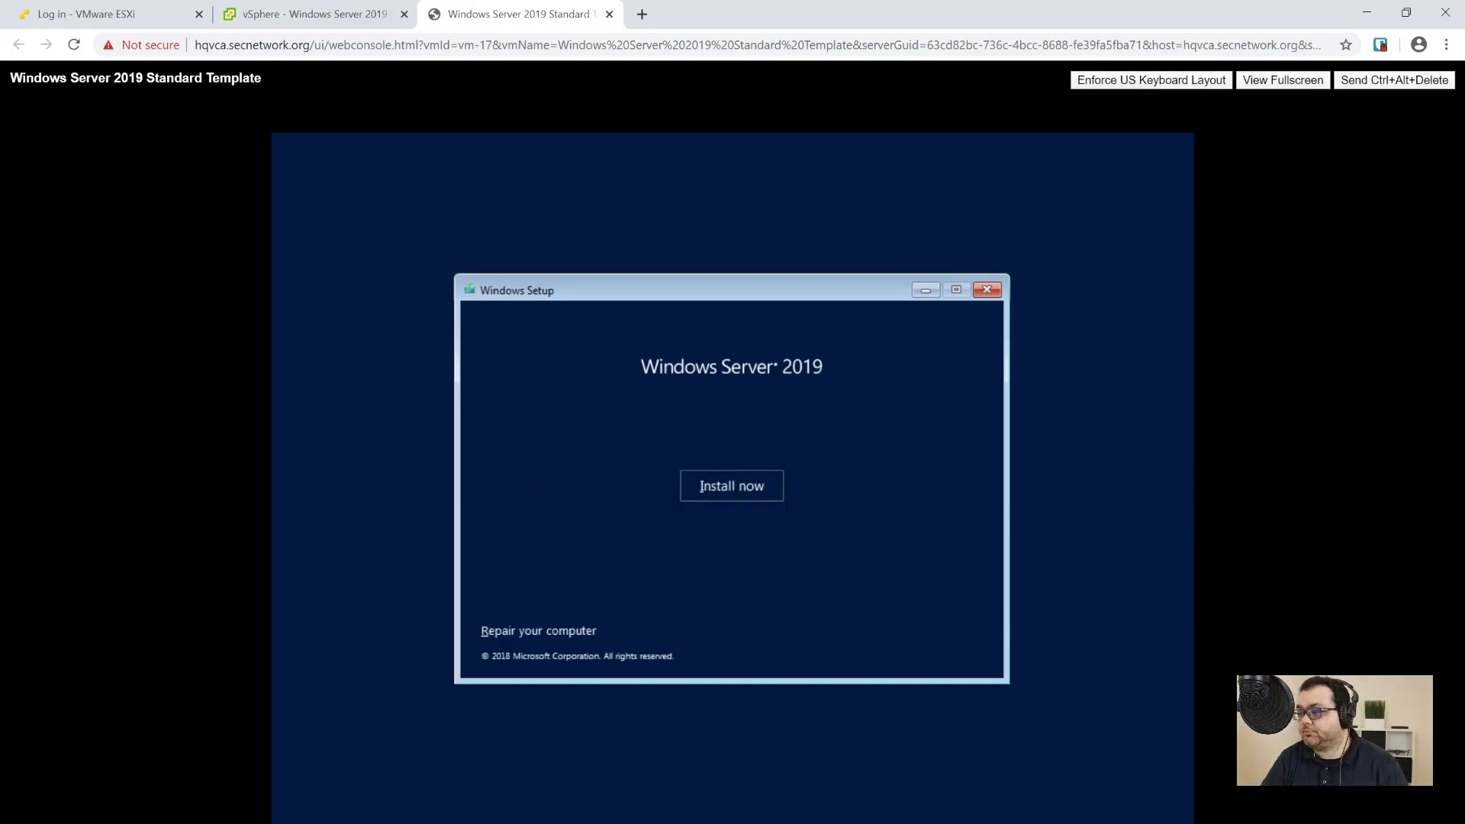
{"action": "key", "text": "Return"}
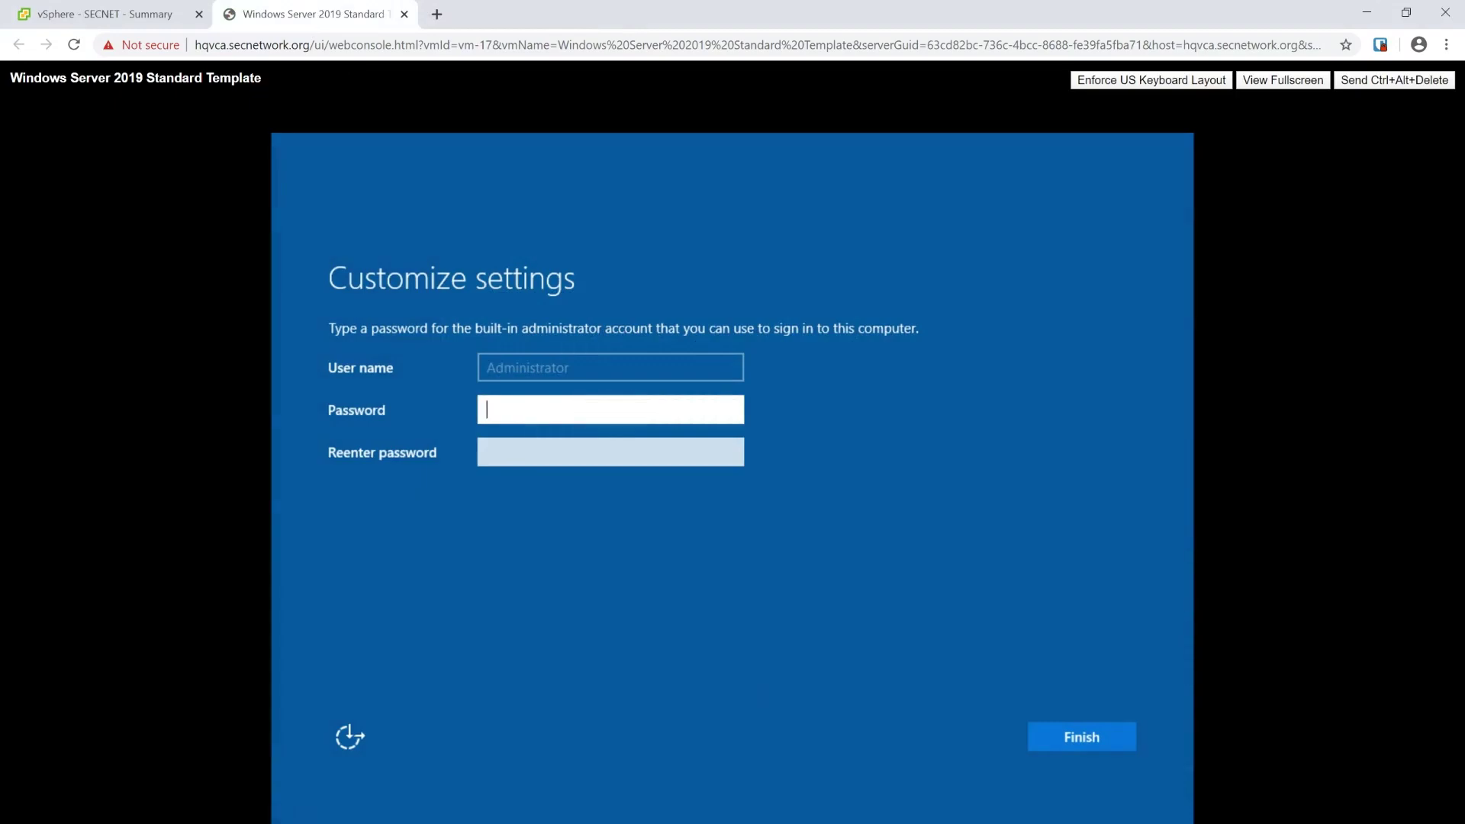
Step: Set and confirm the Administrator password to finish setup, then sign in with it
{"action": "type", "text": "*****************"}
{"action": "key", "text": "Tab"}
{"action": "type", "text": "*************"}
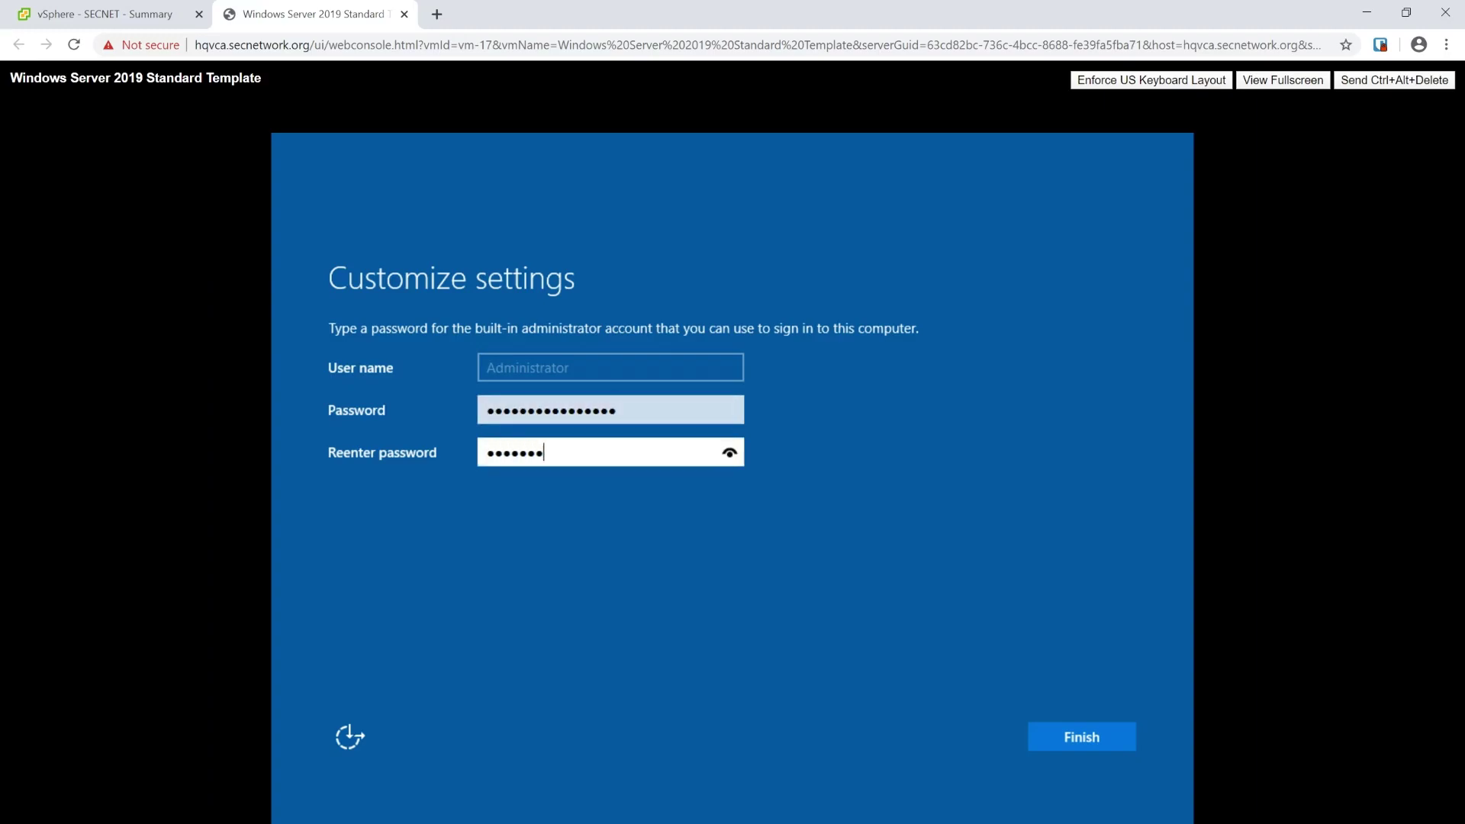
{"action": "type", "text": "****"}
{"action": "key", "text": "Return"}
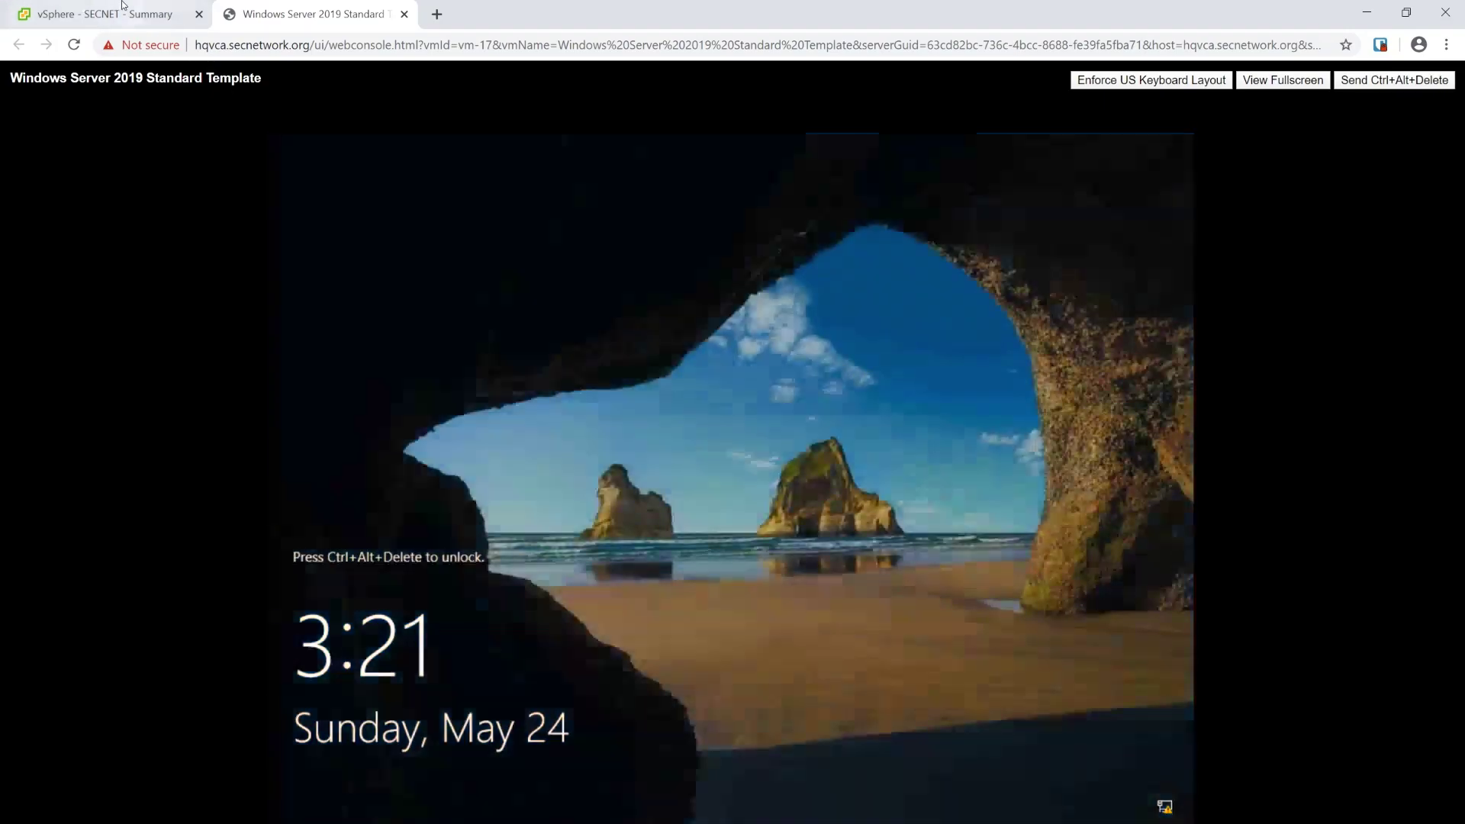
{"action": "type", "text": "************"}
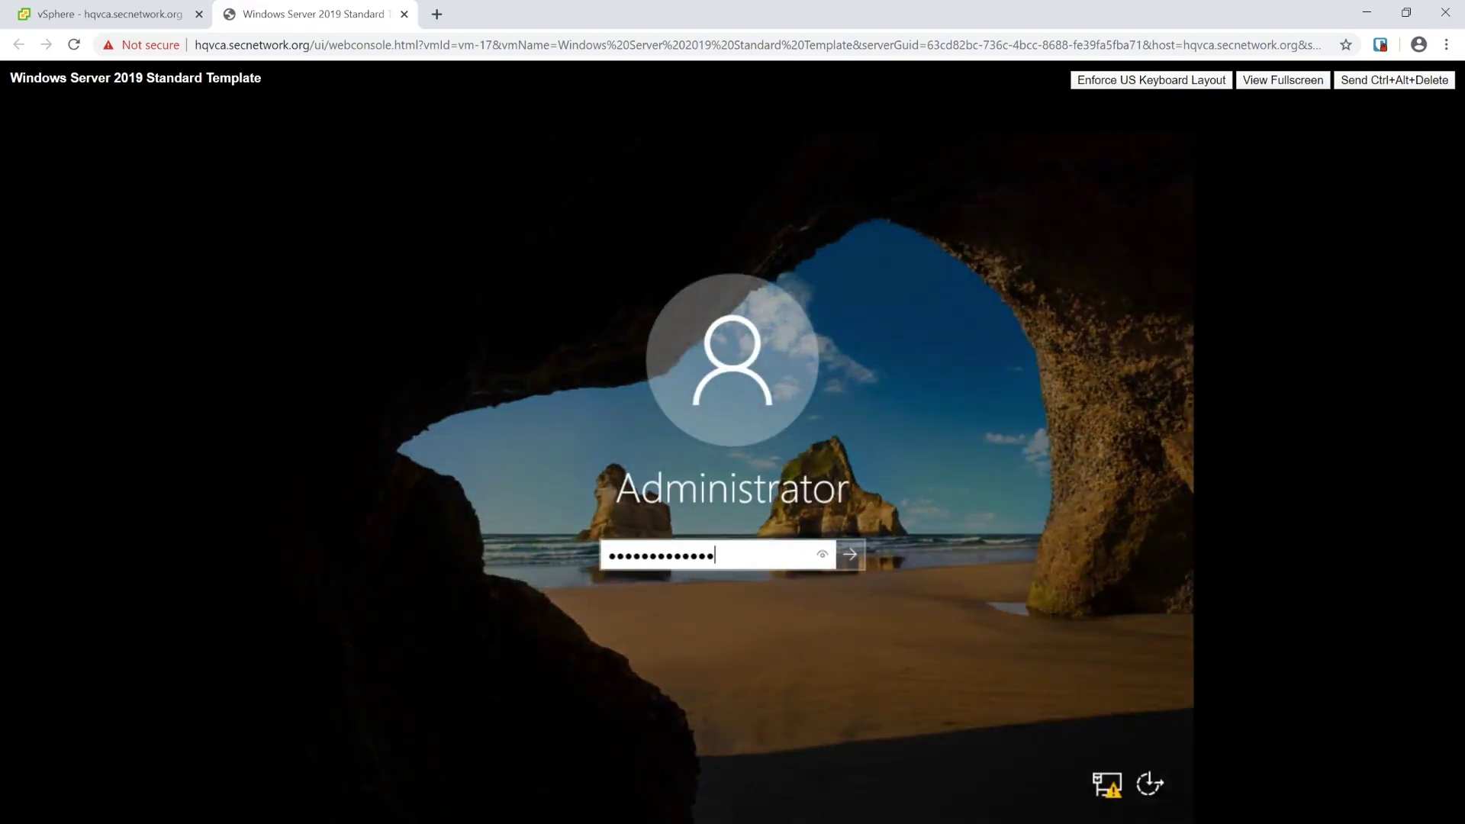
{"action": "key", "text": "Return"}
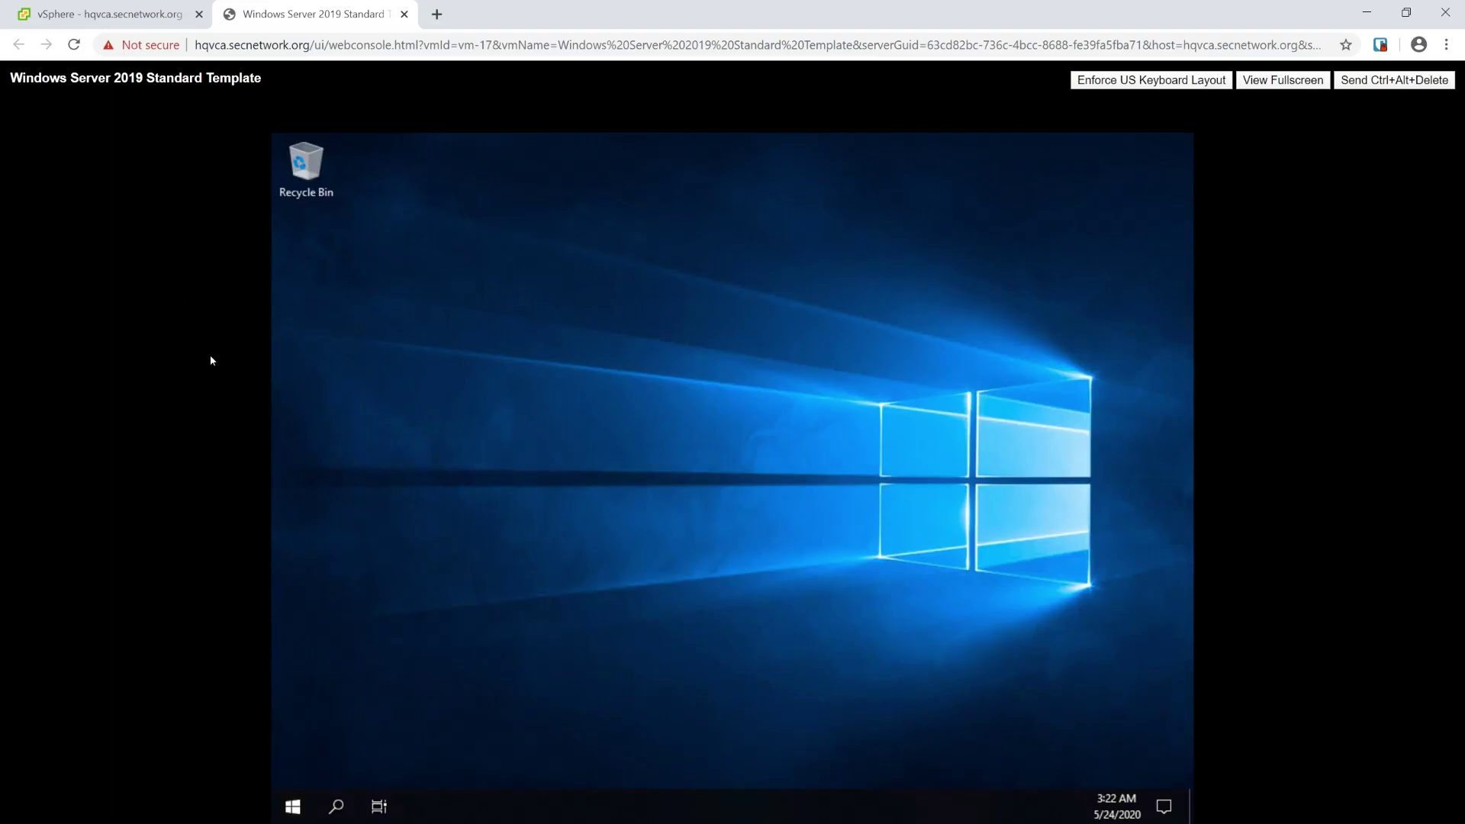
Step: From the VM's Guest OS actions, choose Install VMware Tools and mount the disc
{"action": "key", "text": "ctrl+shift+Tab"}
{"action": "left_click", "coordinate": [209, 280]}
{"action": "right_click", "coordinate": [211, 280]}
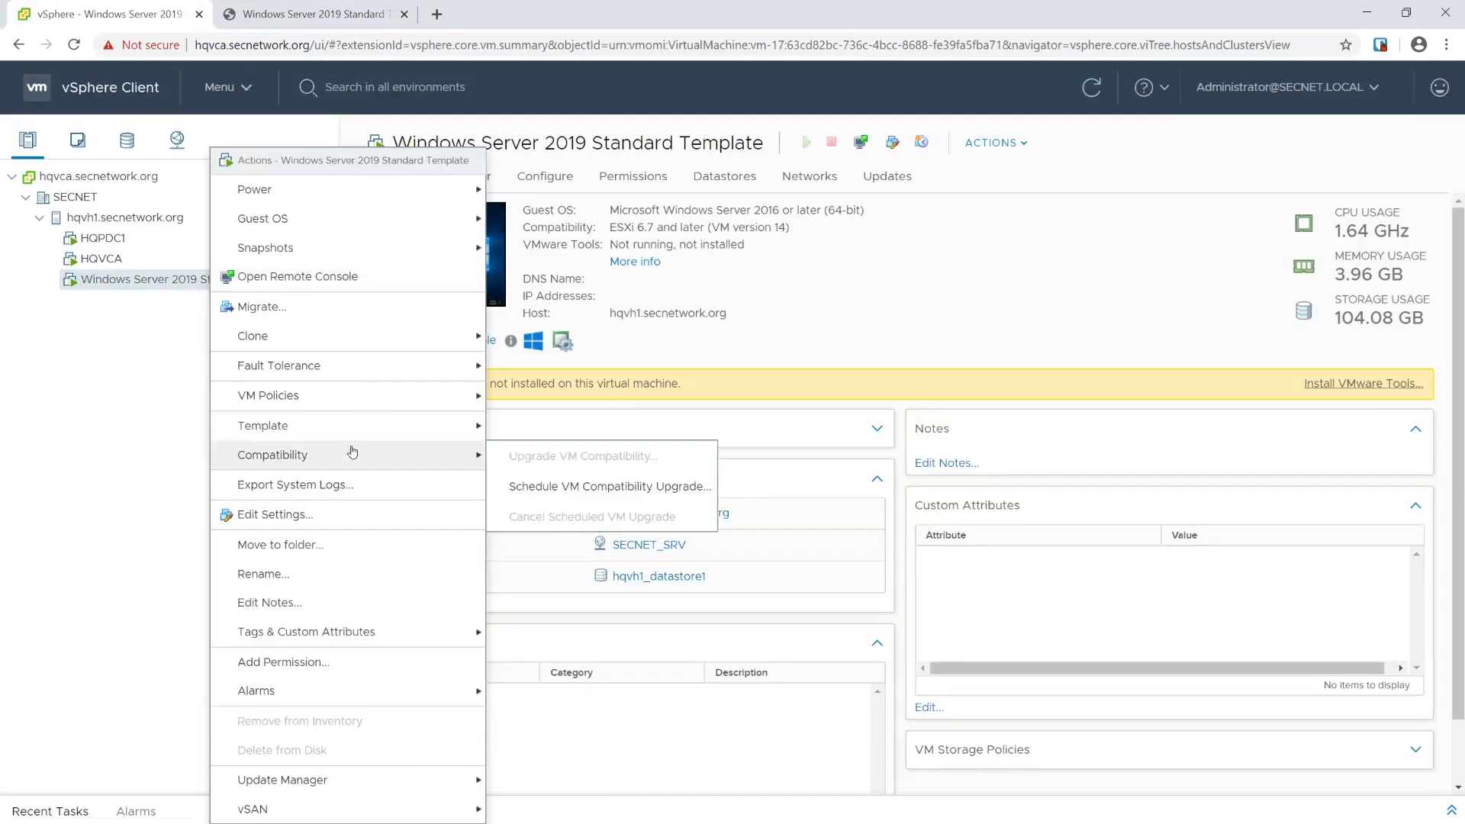
{"action": "mouse_move", "coordinate": [458, 218]}
{"action": "left_click", "coordinate": [569, 251]}
{"action": "left_click", "coordinate": [925, 566]}
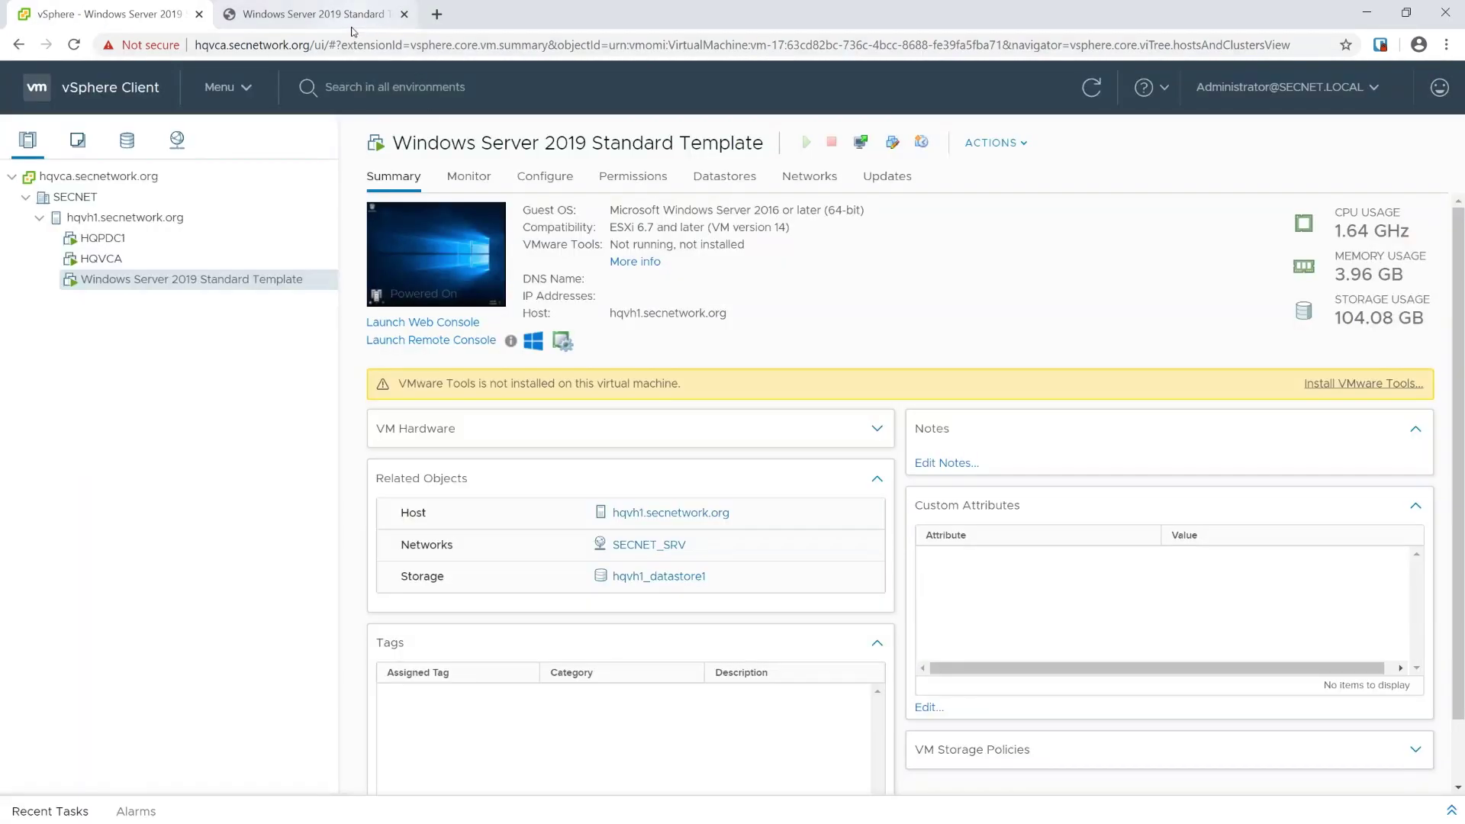
Step: In the VM console, close Server Manager and dismiss the VMware Tools disc notification
{"action": "left_click", "coordinate": [313, 14]}
{"action": "left_click", "coordinate": [315, 270]}
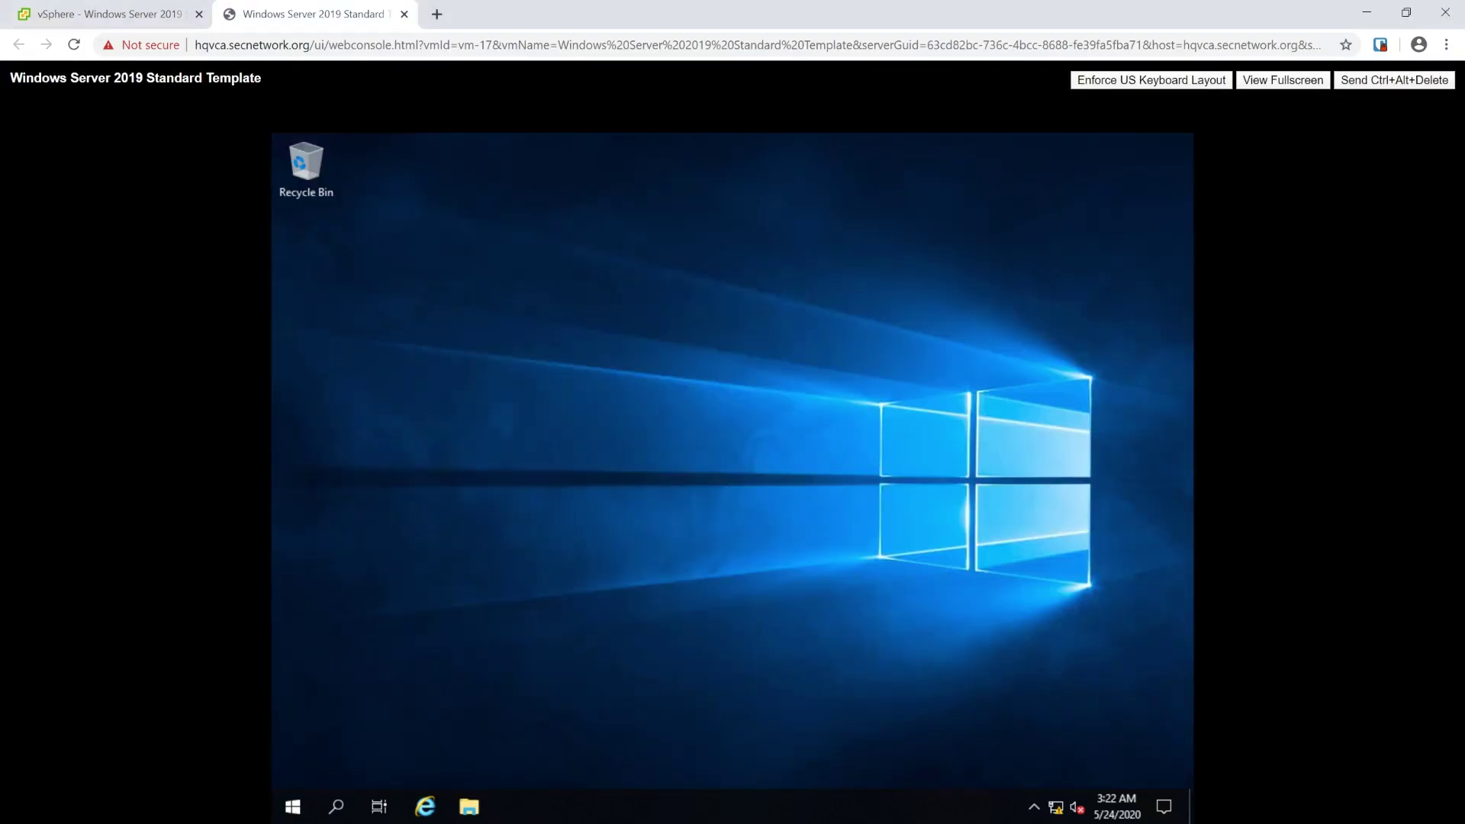
{"action": "key", "text": "shift+F10"}
{"action": "key", "text": "Escape"}
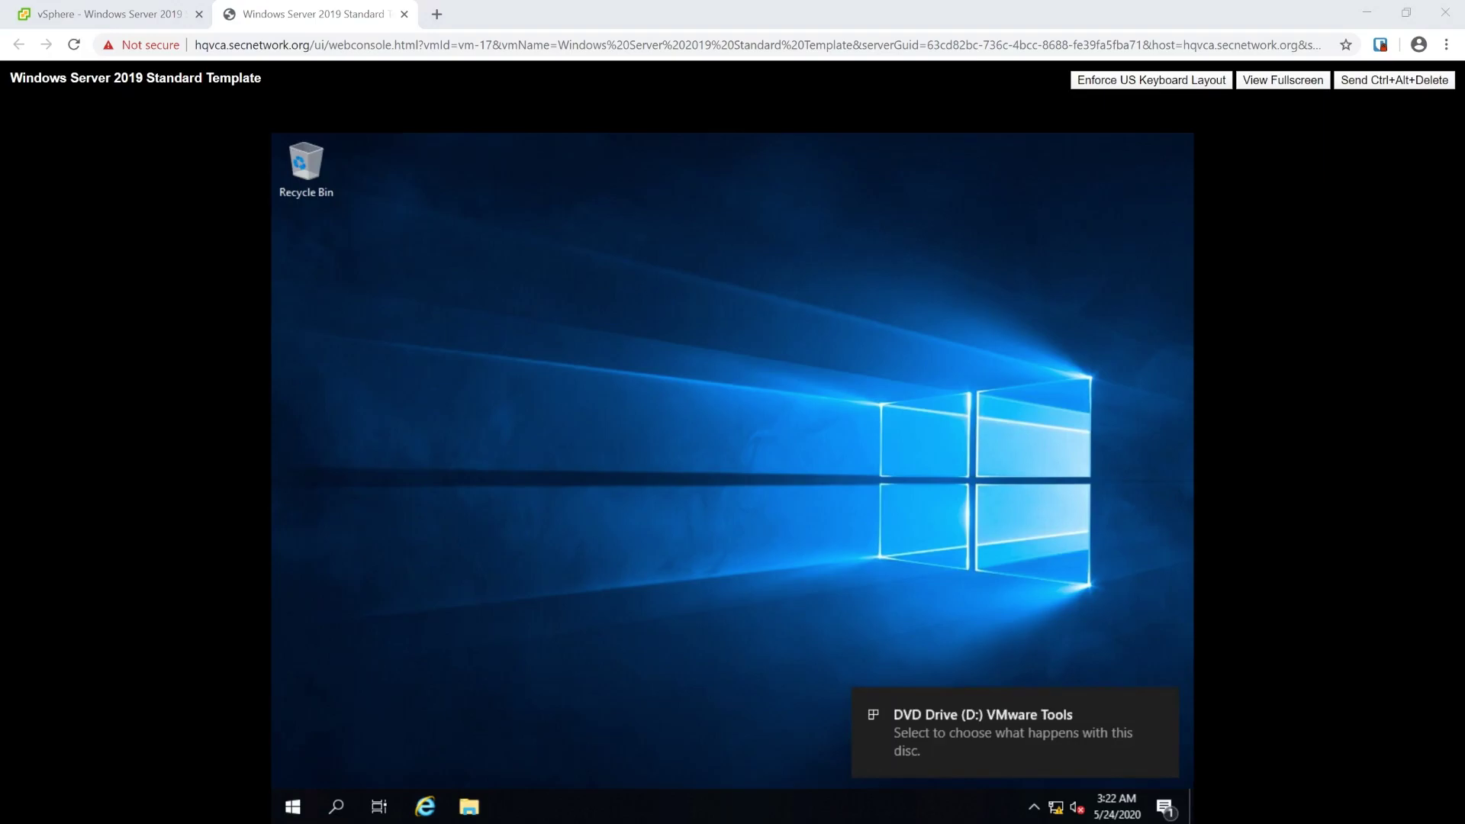
{"action": "left_click", "coordinate": [1015, 733]}
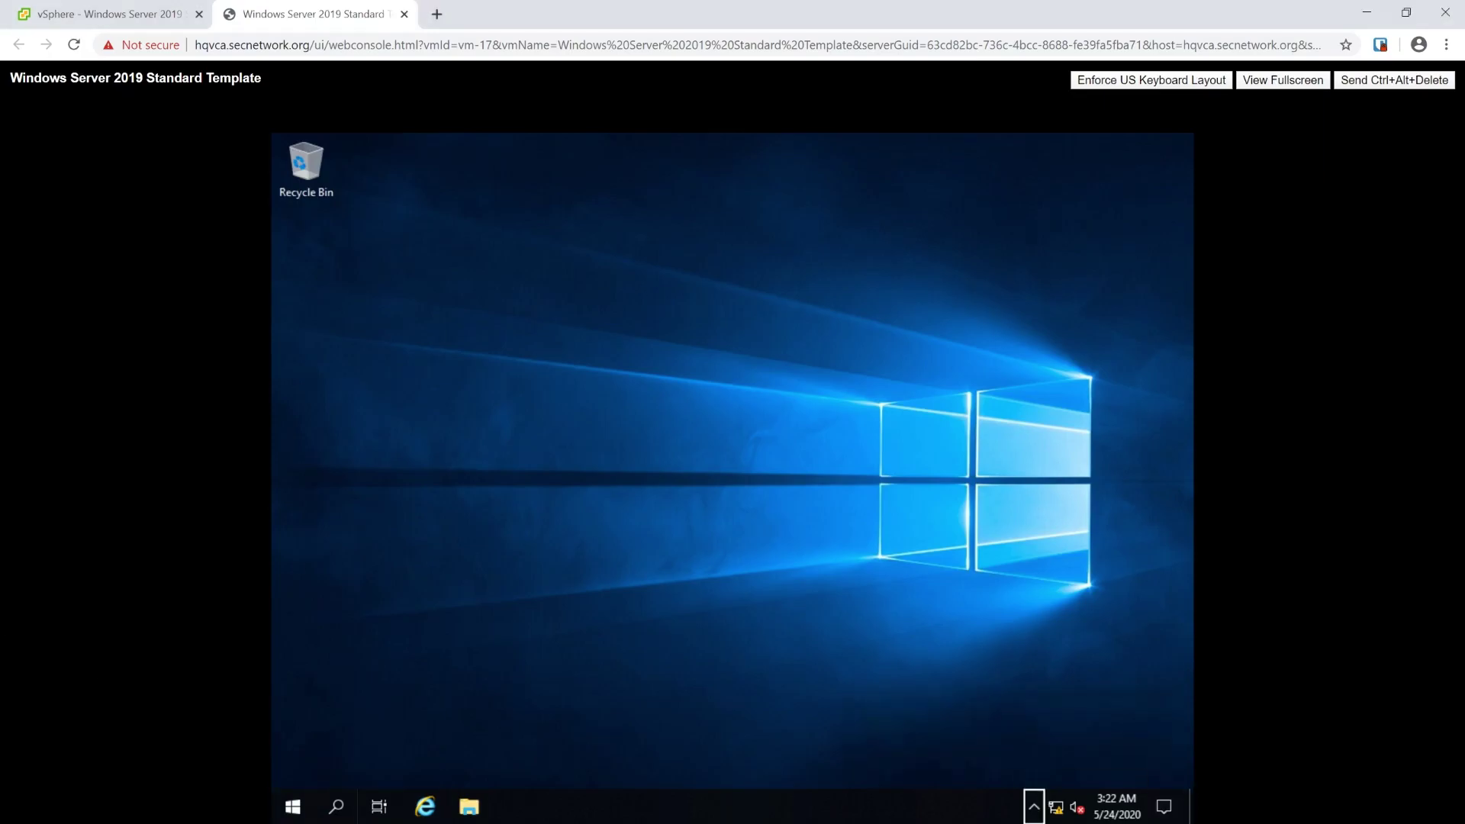
Step: Run setup64 from DVD Drive (D:) and complete the VMware Tools setup wizard
{"action": "key", "text": "Return"}
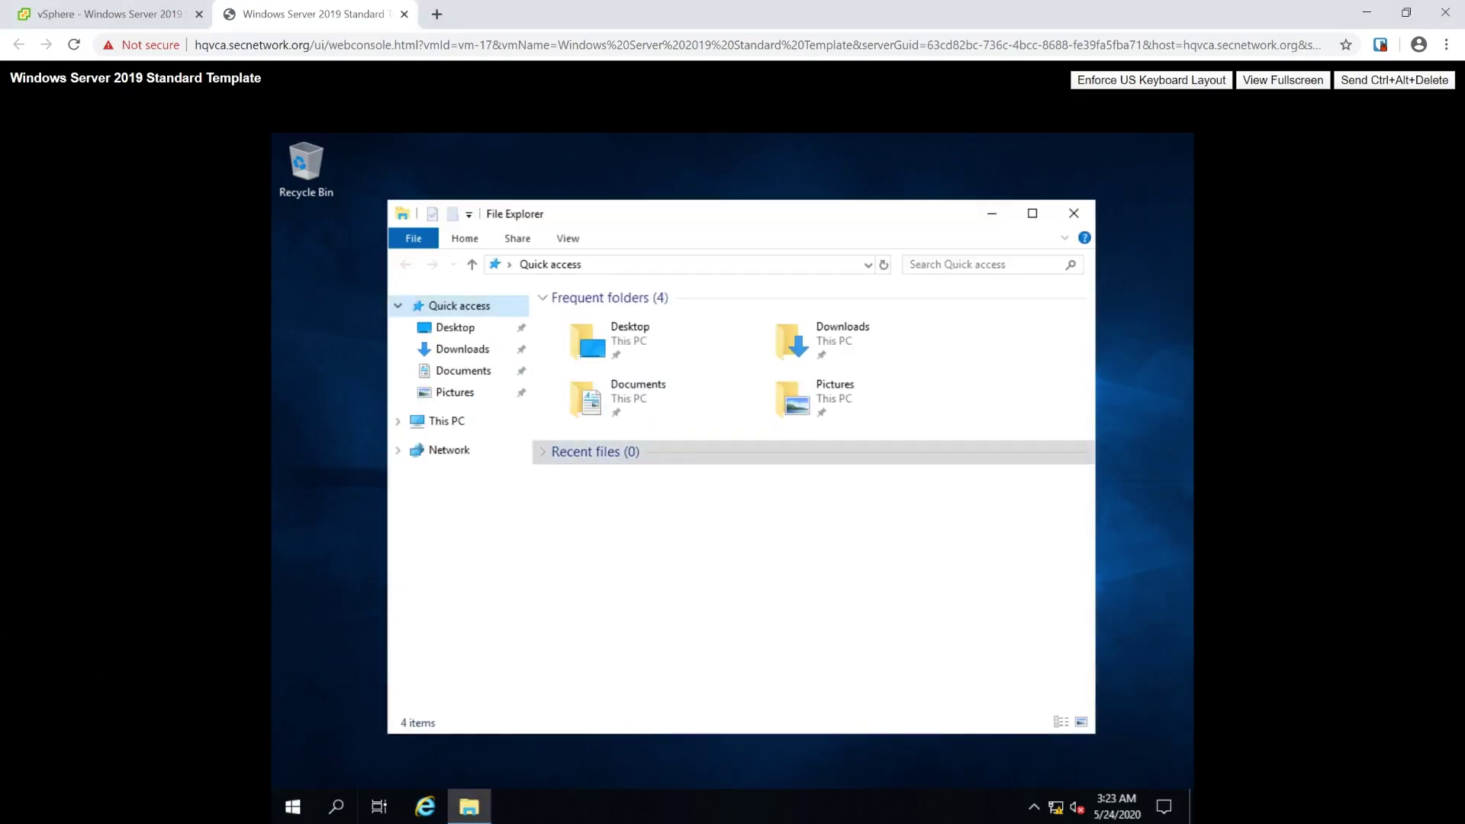
{"action": "key", "text": "Down"}
{"action": "key", "text": "Down"}
{"action": "key", "text": "Down"}
{"action": "key", "text": "Down"}
{"action": "key", "text": "Down"}
{"action": "key", "text": "Down"}
{"action": "key", "text": "Down"}
{"action": "key", "text": "Down"}
{"action": "key", "text": "Down"}
{"action": "key", "text": "Return"}
{"action": "key", "text": "Down"}
{"action": "key", "text": "Down"}
{"action": "key", "text": "Down"}
{"action": "key", "text": "Down"}
{"action": "key", "text": "Down"}
{"action": "key", "text": "Return"}
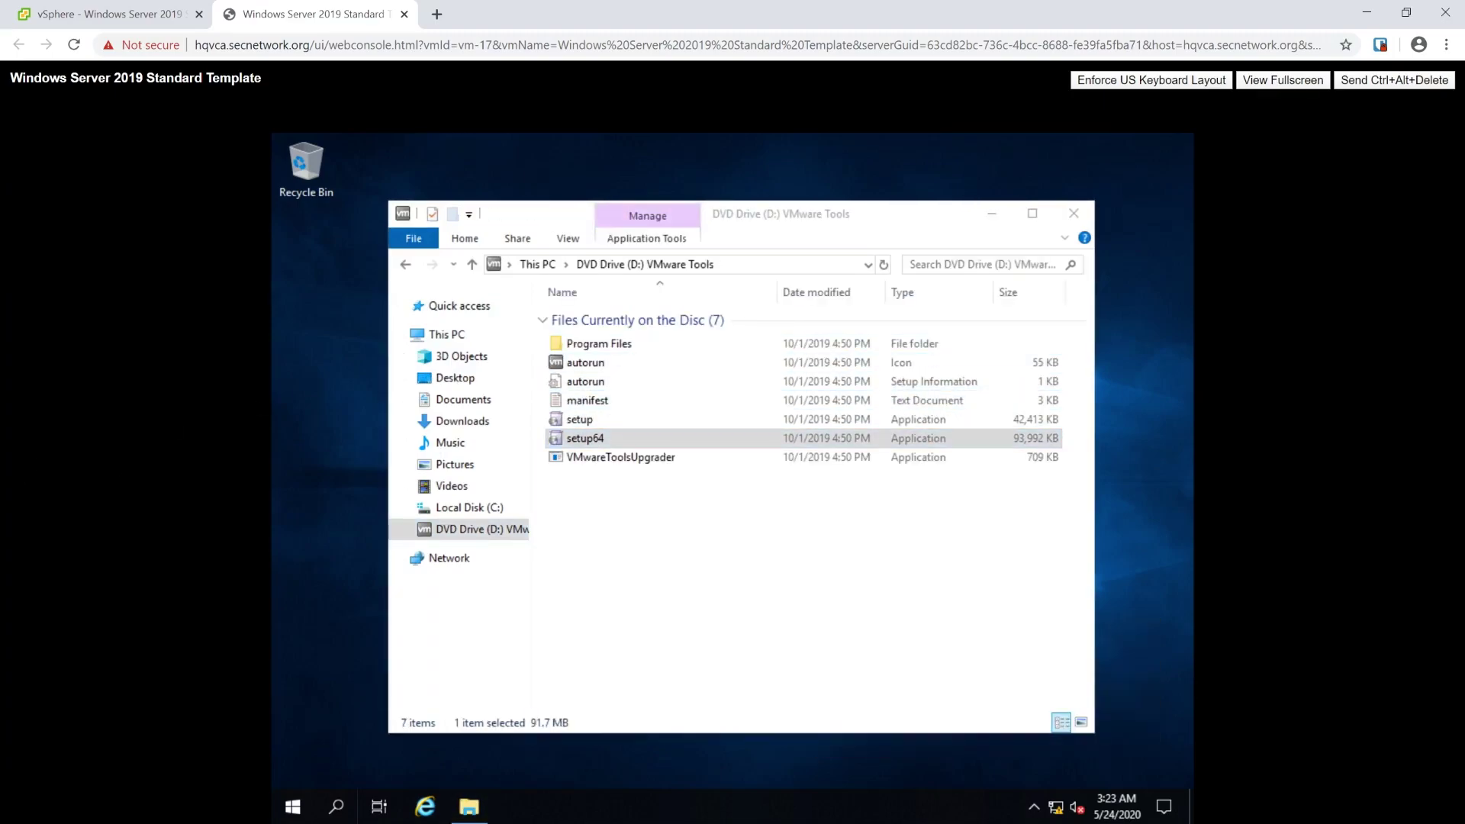
{"action": "key", "text": "Return"}
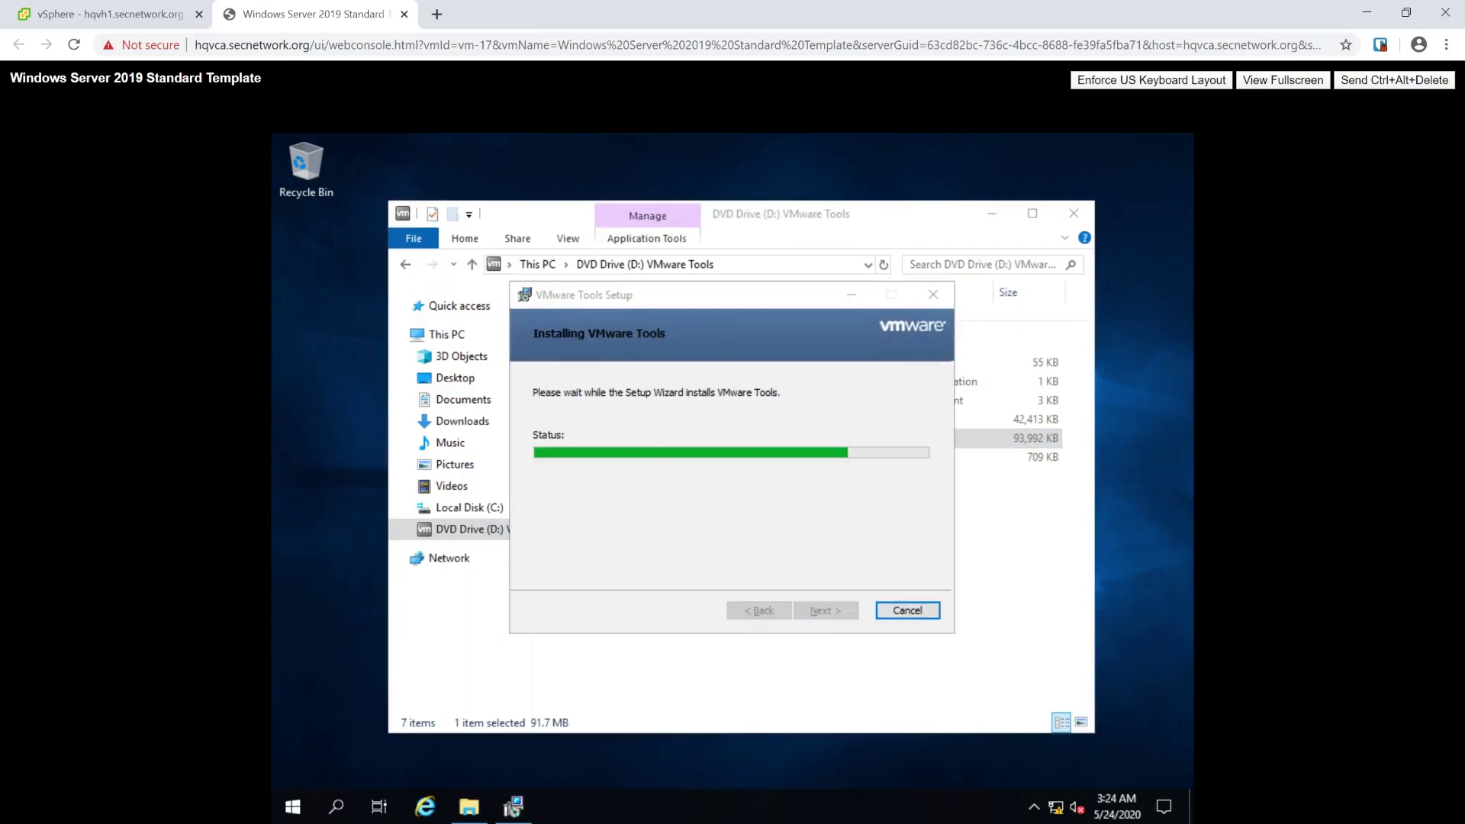
{"action": "left_click", "coordinate": [104, 8]}
{"action": "left_click", "coordinate": [312, 13]}
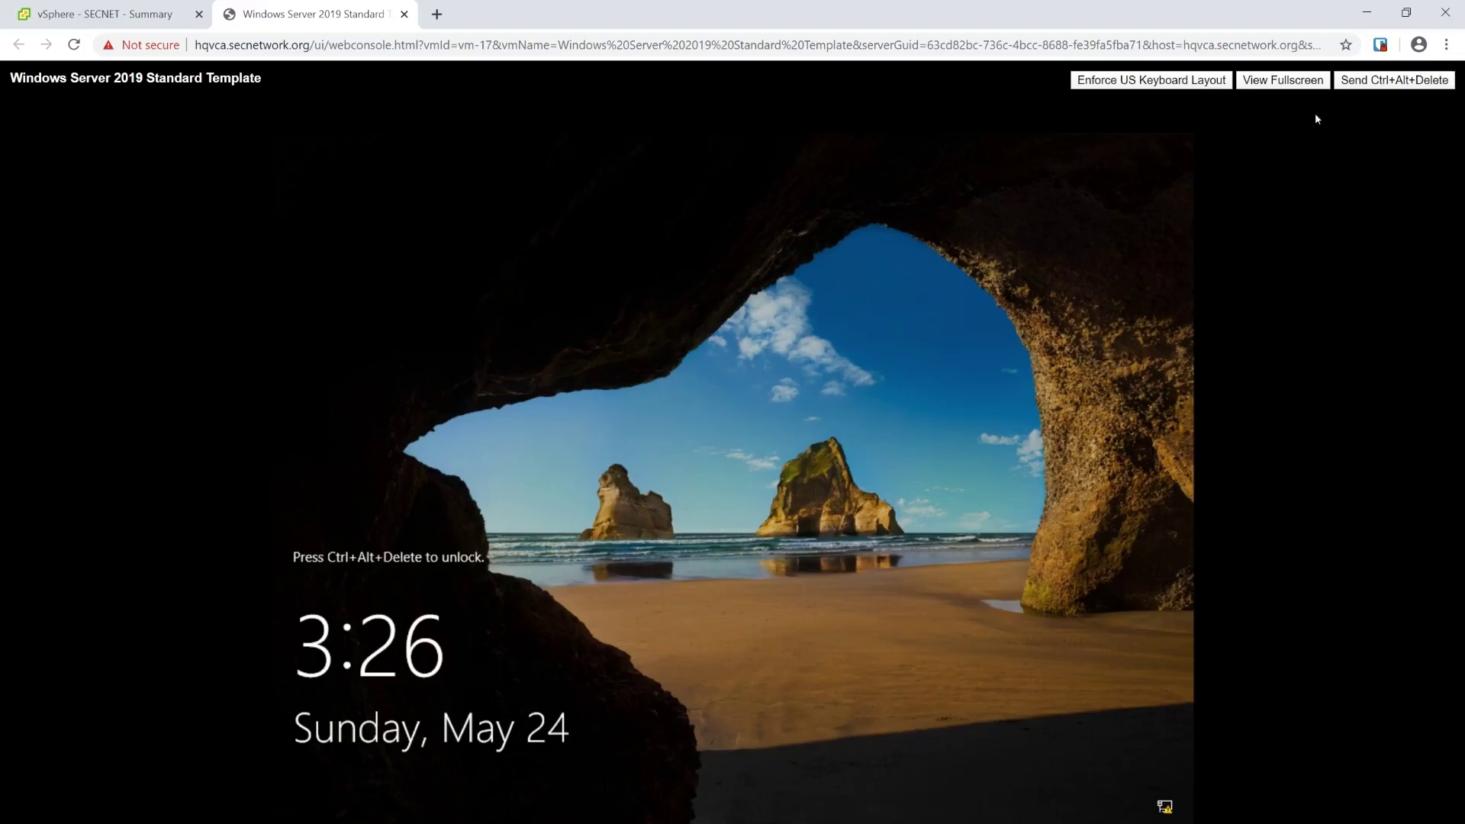
{"action": "left_click", "coordinate": [1394, 80]}
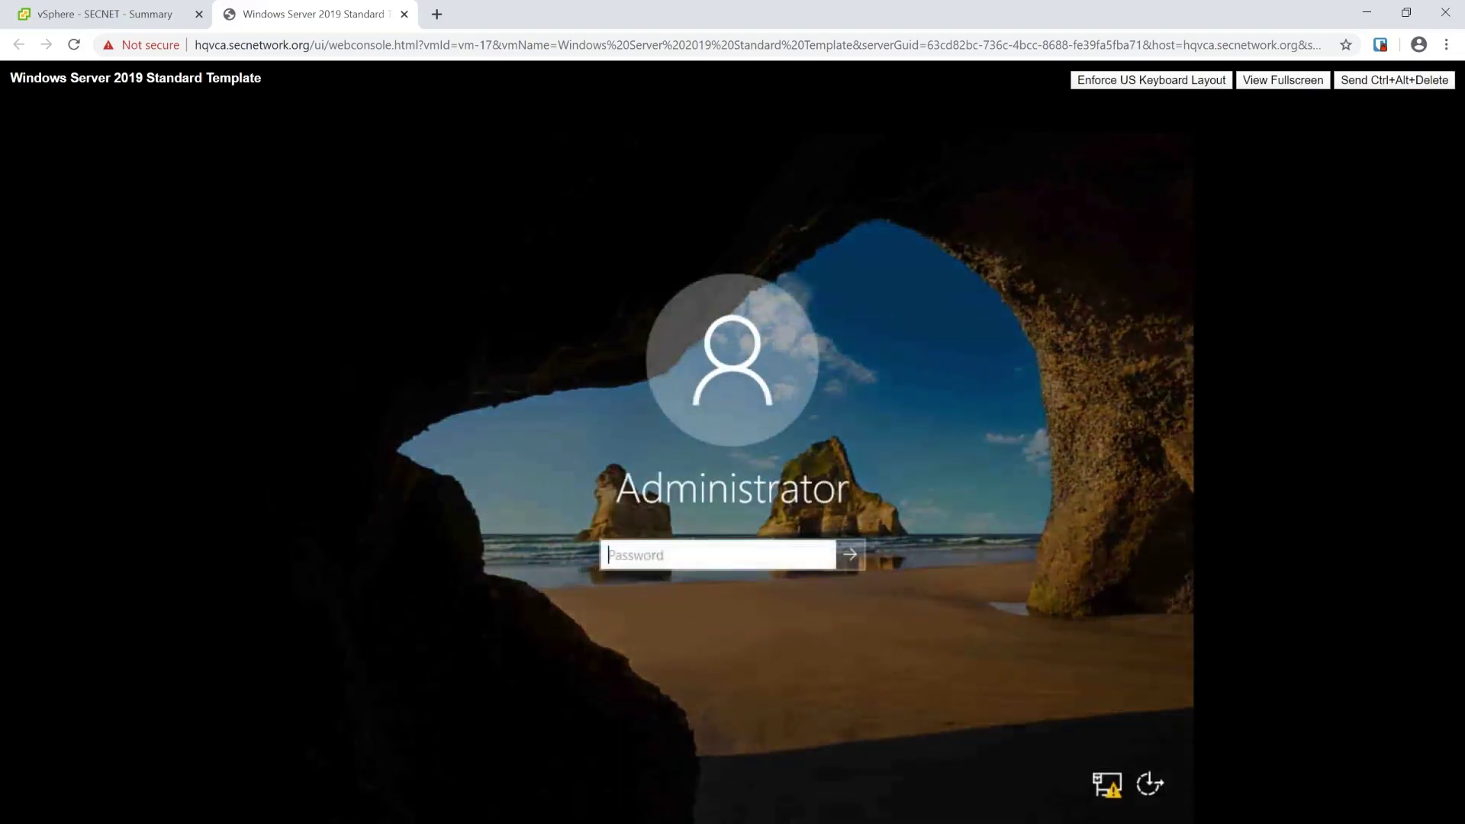
Step: Sign in as Administrator and open the Ethernet0 adapter properties
{"action": "type", "text": "**************"}
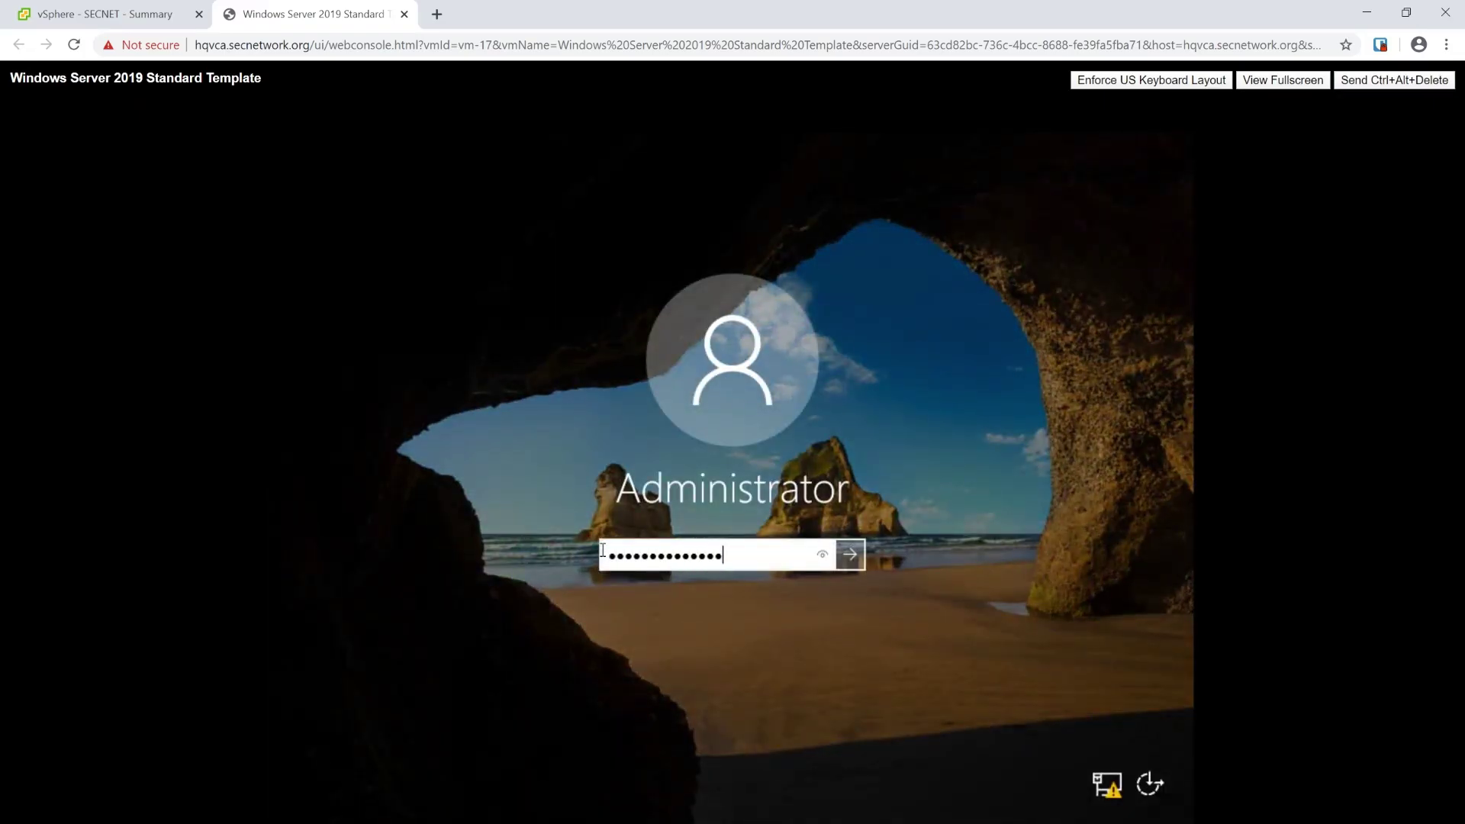
{"action": "key", "text": "Return"}
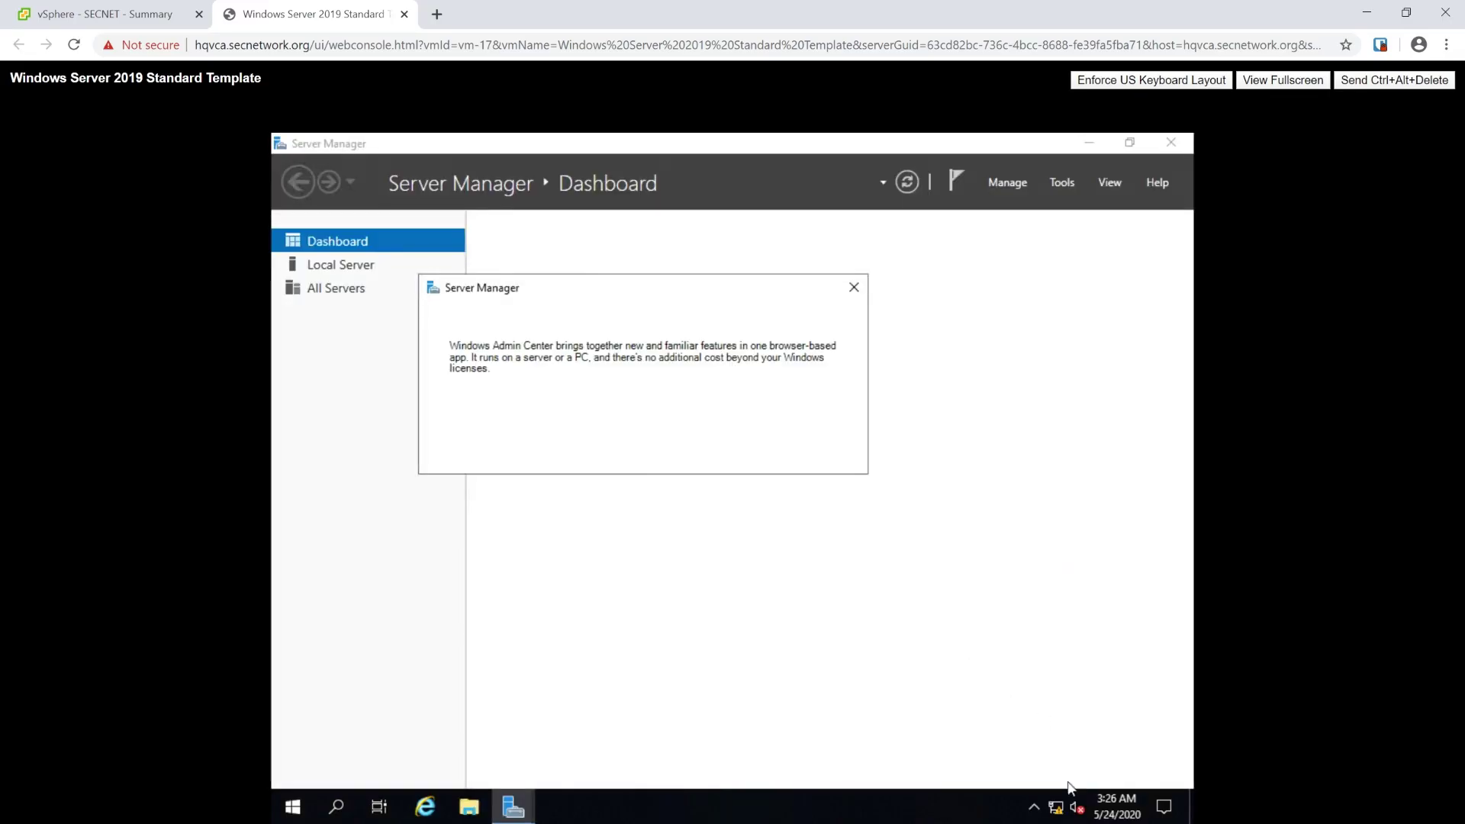
{"action": "right_click", "coordinate": [1058, 811]}
{"action": "left_click", "coordinate": [992, 771]}
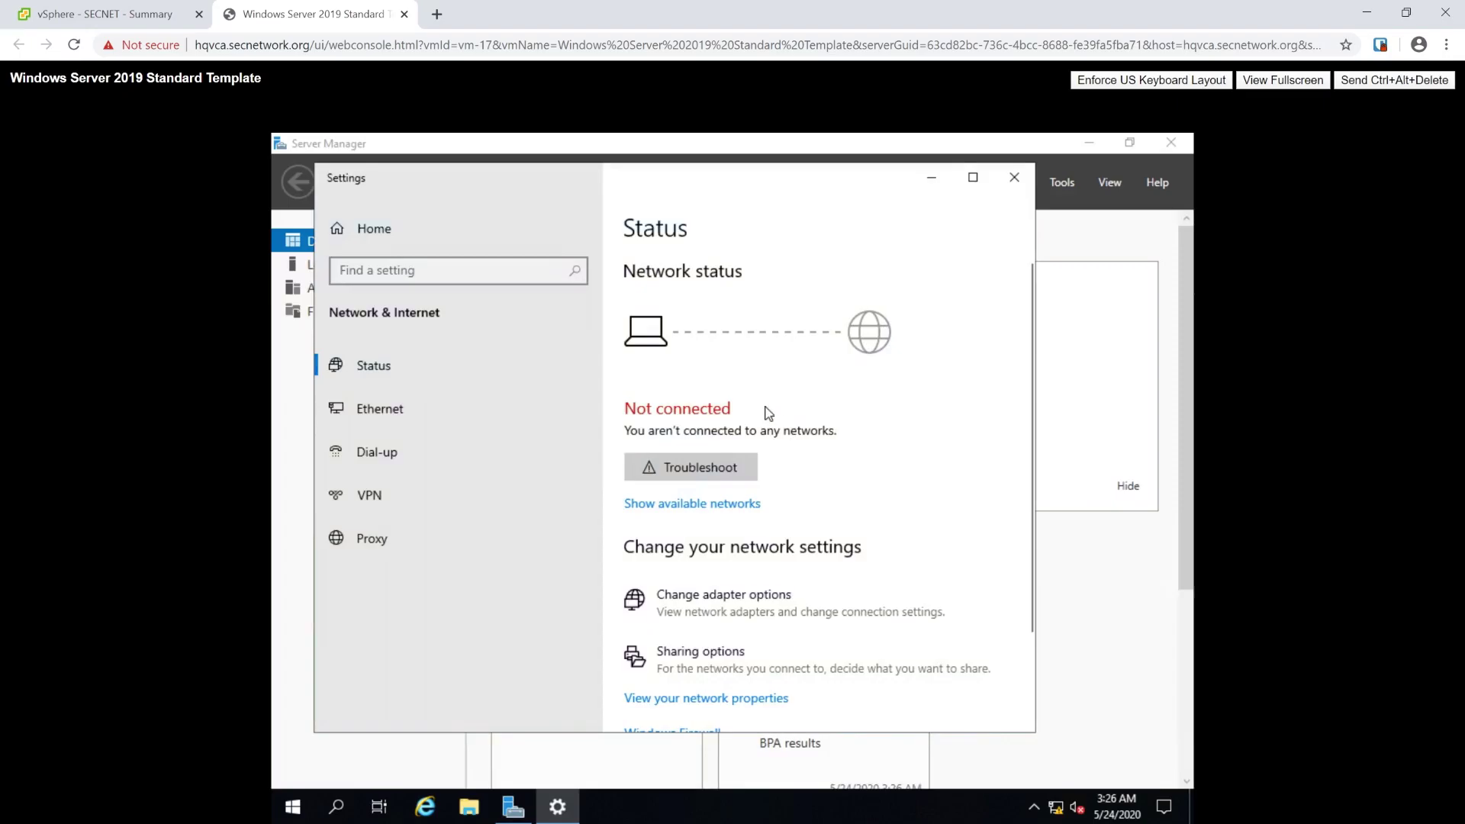
{"action": "left_click", "coordinate": [723, 594]}
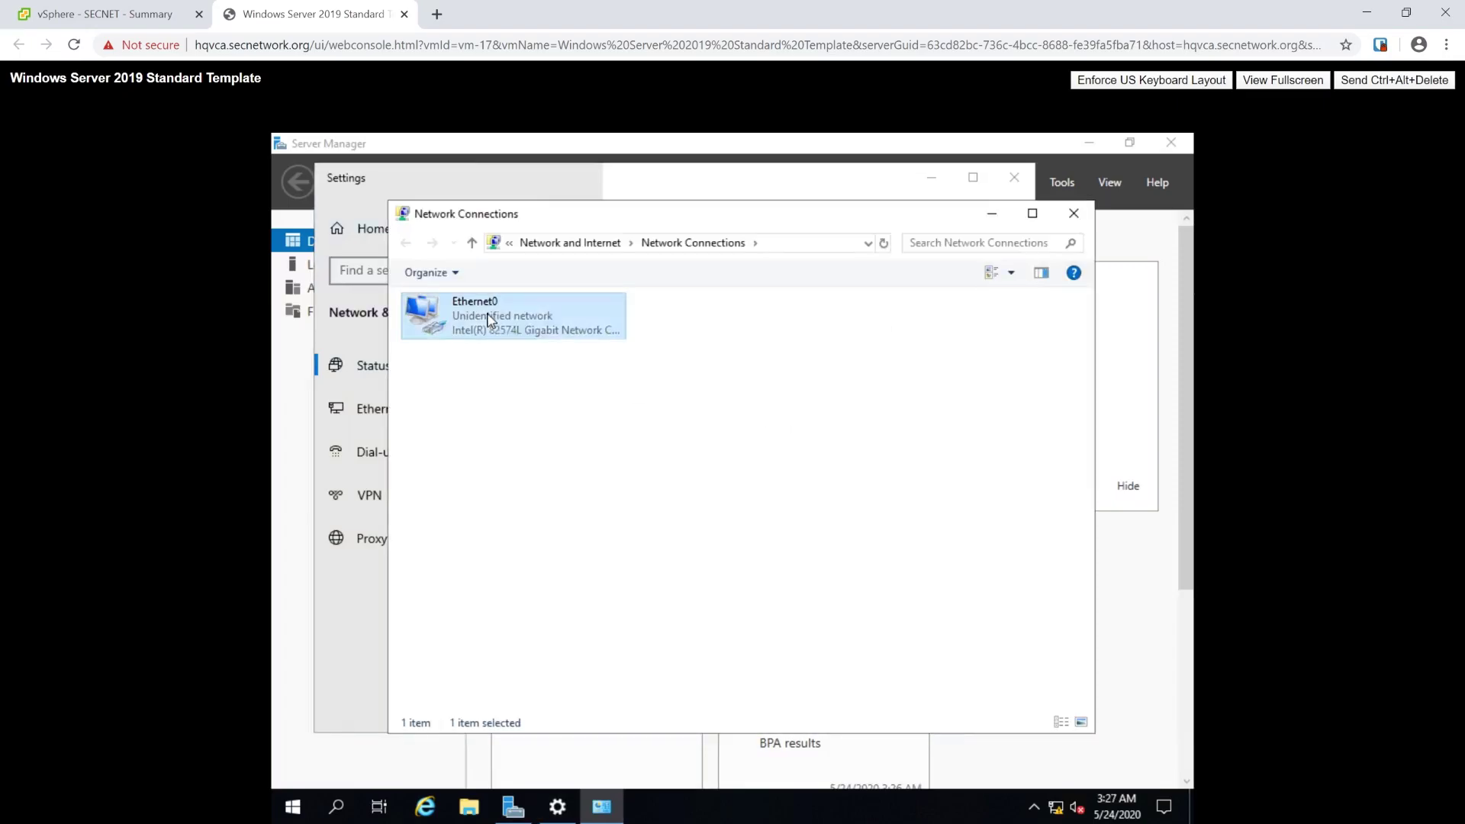
{"action": "double_click", "coordinate": [425, 304]}
Step: Switch Ethernet0 IPv4 to a static address 10.0.51.250 and fill in the subnet mask
{"action": "left_click", "coordinate": [549, 525]}
{"action": "double_click", "coordinate": [526, 479]}
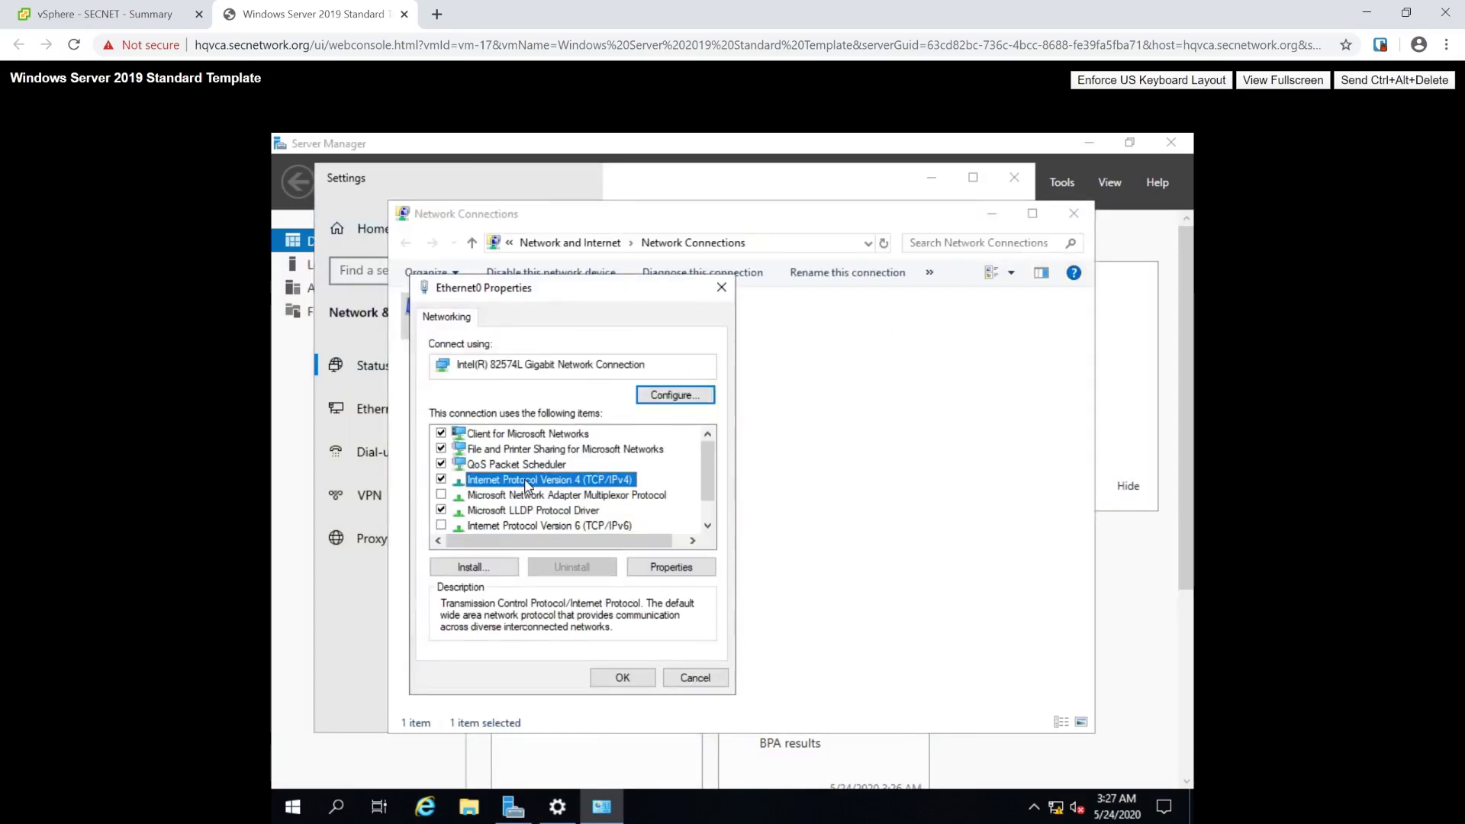
{"action": "left_click", "coordinate": [585, 489]}
{"action": "type", "text": "1 . "}
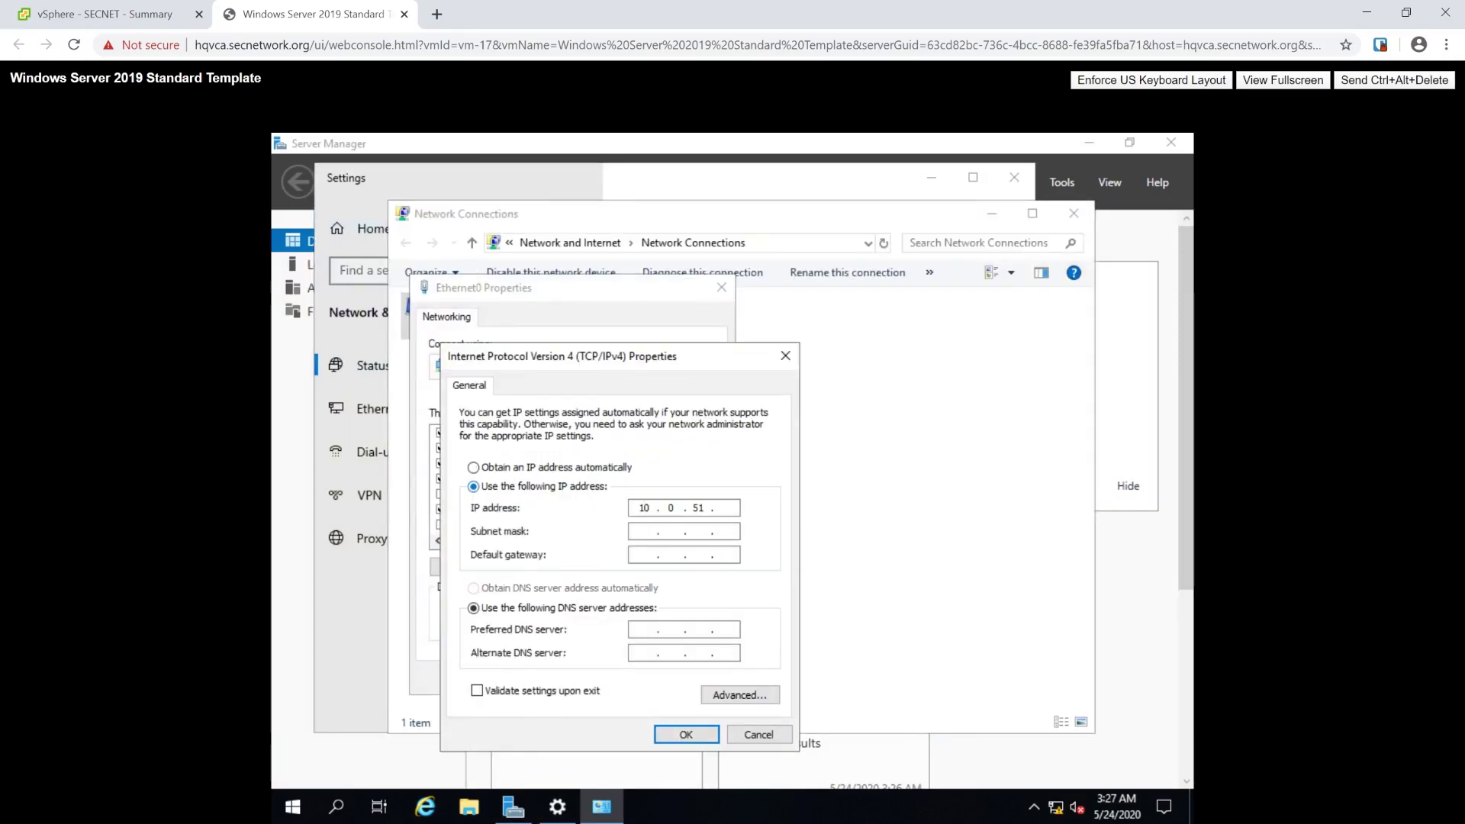
{"action": "type", "text": "250"}
{"action": "key", "text": "Tab"}
{"action": "type", "text": "255255255"}
{"action": "key", "text": "Tab"}
Step: Enter DNS servers 10.0.31.11 and 10.0.31.12 and save the IPv4 settings
{"action": "type", "text": "10.0.10.0.31.11"}
{"action": "key", "text": "Tab"}
{"action": "type", "text": "10.0.31.12"}
{"action": "key", "text": "Tab"}
{"action": "key", "text": "Tab"}
{"action": "key", "text": "Tab"}
{"action": "key", "text": "Return"}
{"action": "left_click", "coordinate": [621, 683]}
Step: Dismiss the network discovery prompt and close Network Connections, Settings and Server Manager
{"action": "left_click", "coordinate": [1116, 468]}
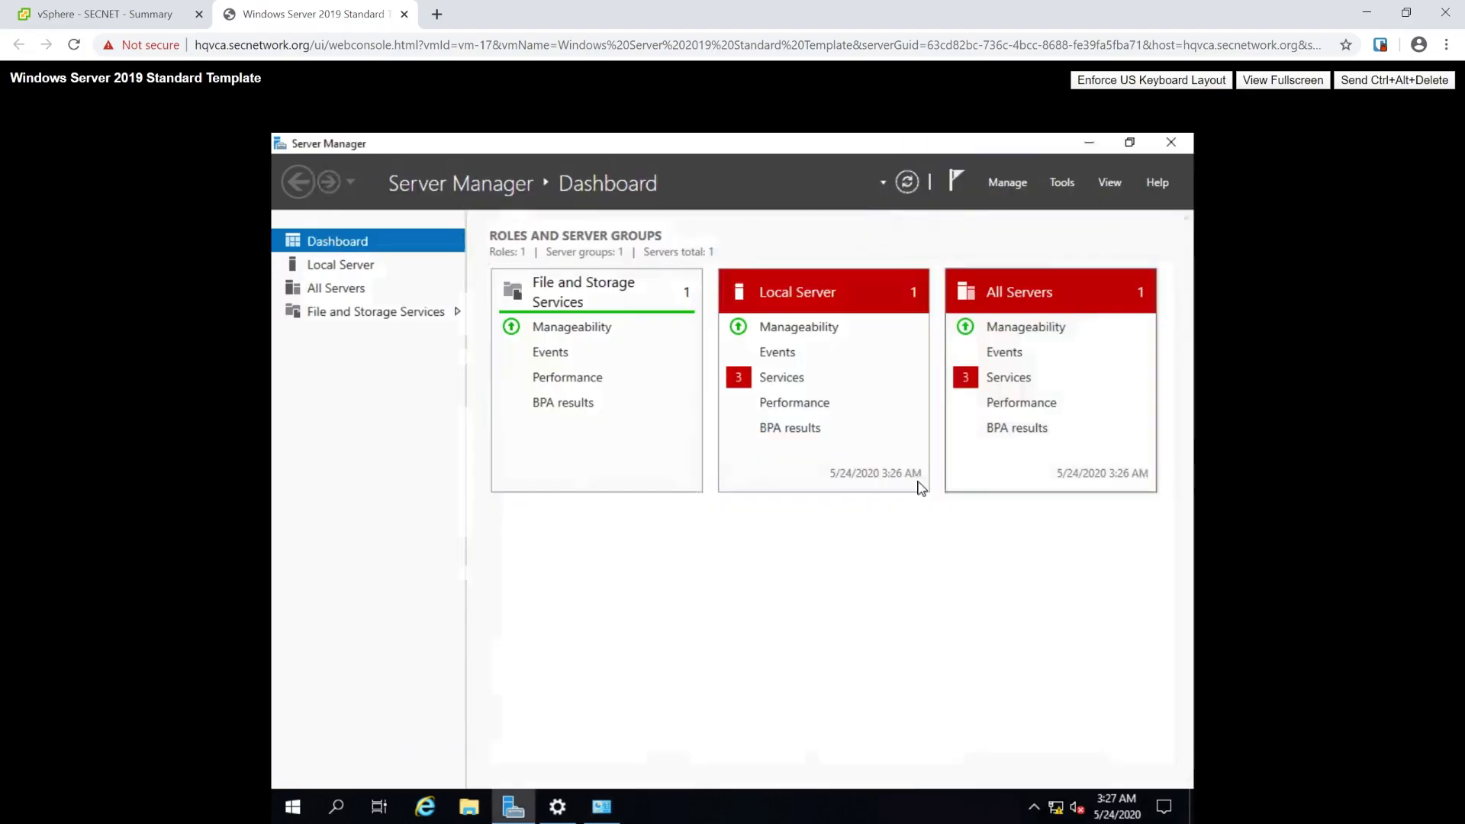
{"action": "left_click", "coordinate": [1089, 143]}
{"action": "left_click", "coordinate": [1069, 173]}
{"action": "left_click", "coordinate": [1017, 173]}
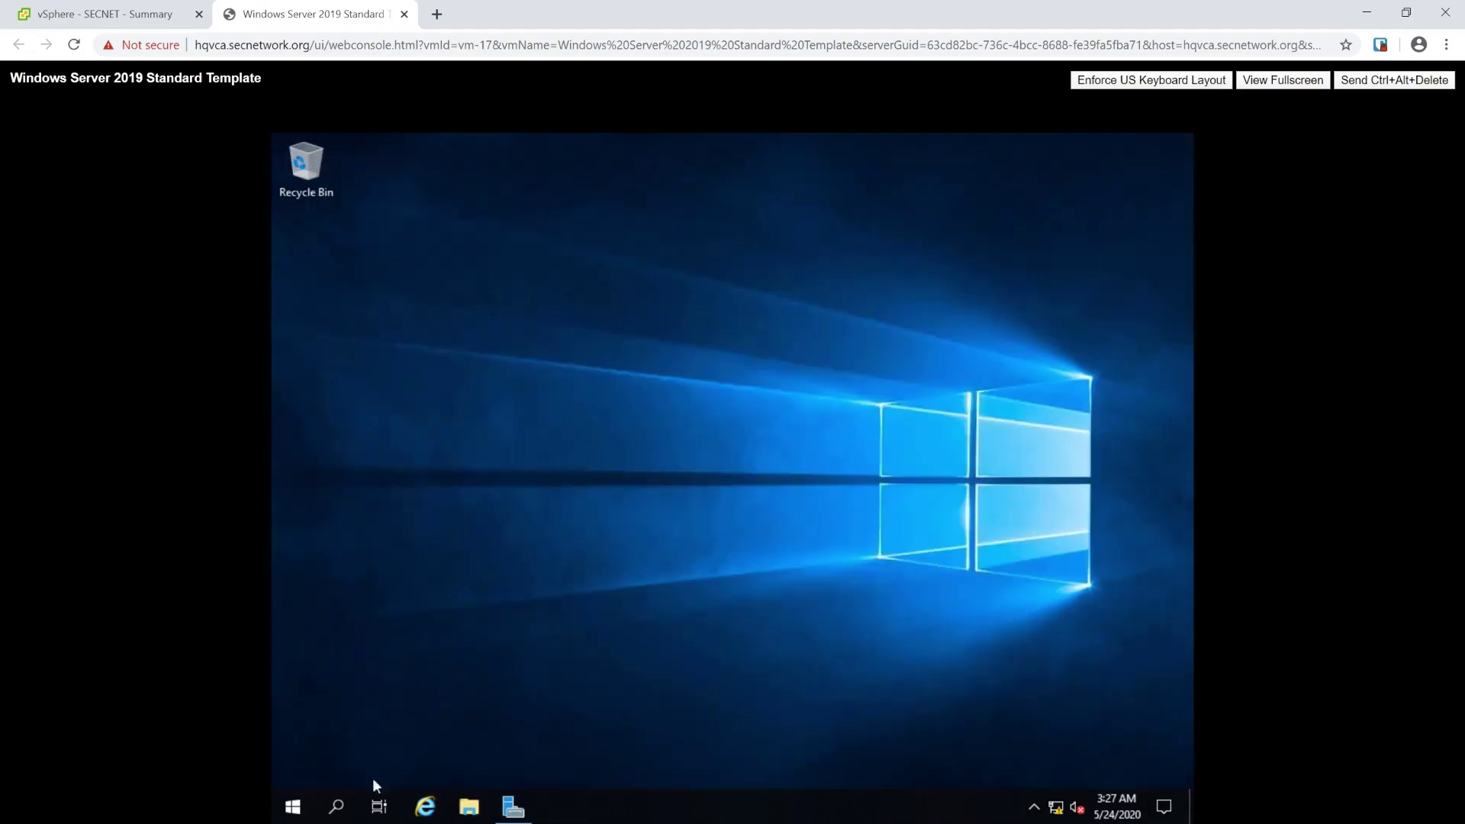
{"action": "left_click", "coordinate": [513, 807]}
{"action": "left_click", "coordinate": [1170, 143]}
Step: Shut down Windows with the reason Hardware: Maintenance (Planned)
{"action": "left_click", "coordinate": [293, 807]}
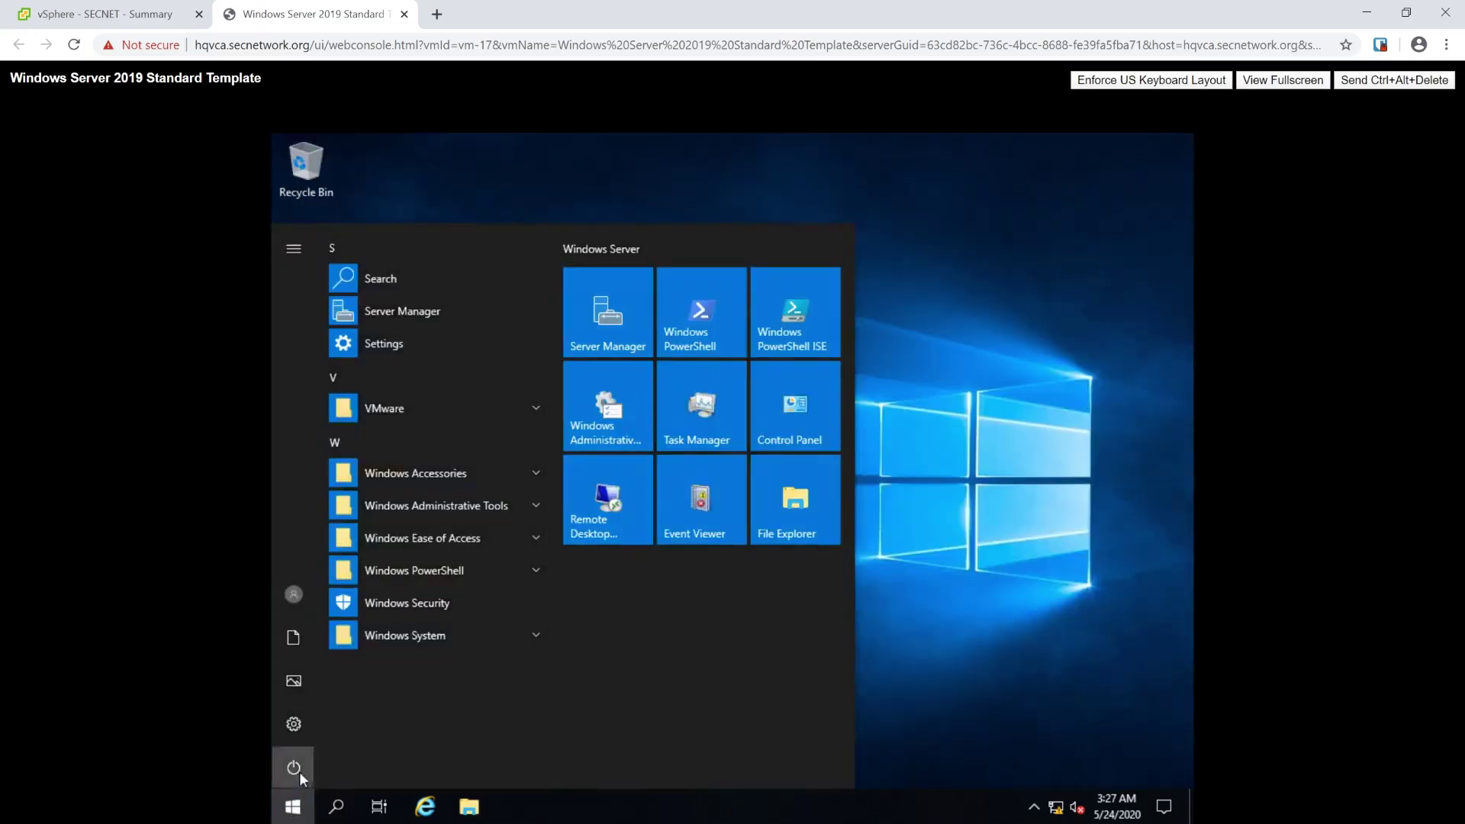
{"action": "left_click", "coordinate": [293, 767]}
{"action": "left_click", "coordinate": [345, 701]}
{"action": "left_click", "coordinate": [370, 679]}
{"action": "scroll", "coordinate": [386, 710], "scroll_direction": "down", "scroll_amount": 3}
{"action": "scroll", "coordinate": [399, 723], "scroll_direction": "up", "scroll_amount": 3}
{"action": "left_click", "coordinate": [467, 622]}
{"action": "key", "text": "Return"}
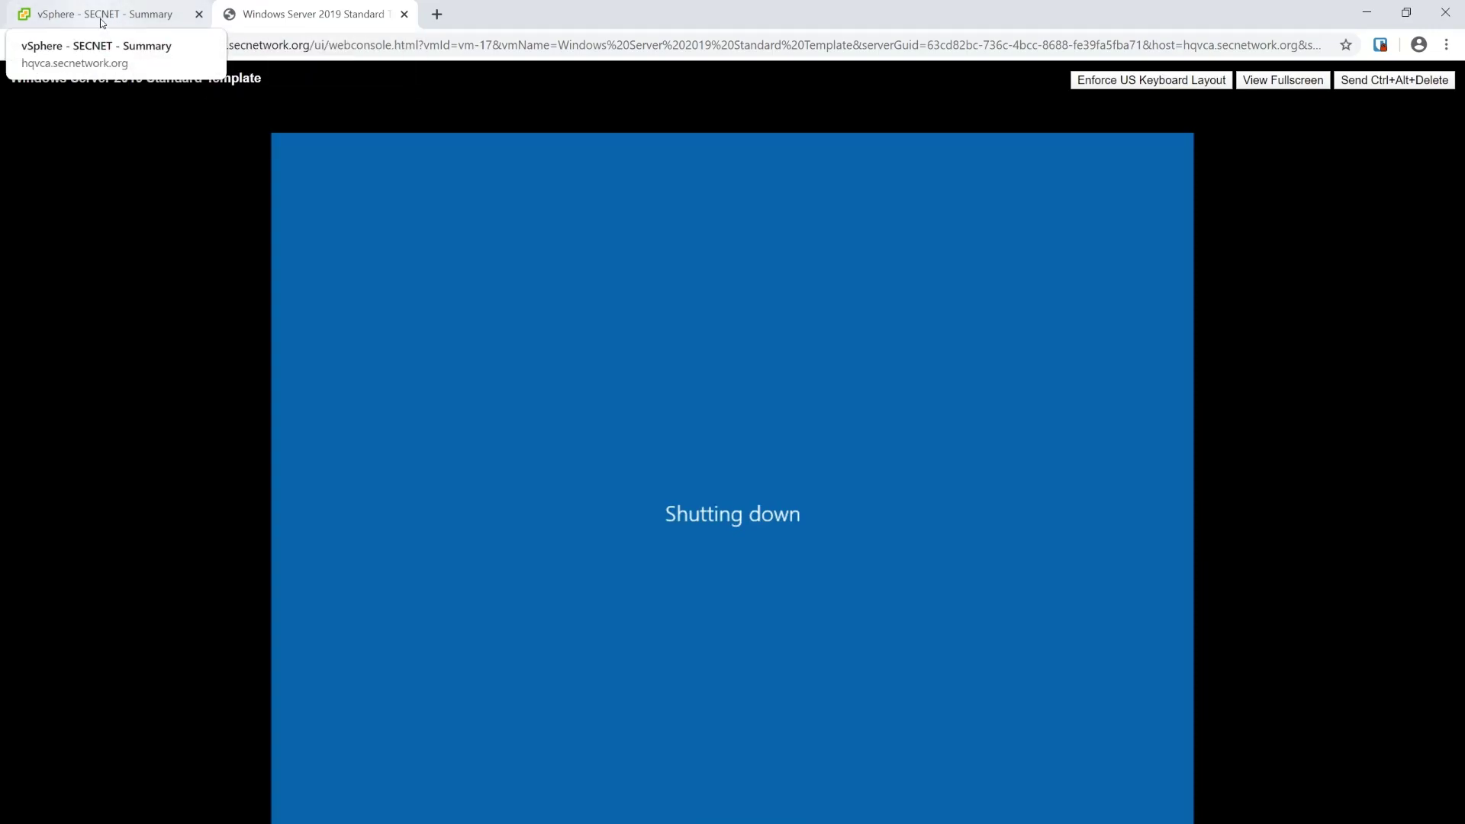
Step: In vSphere Client, convert the powered-off Windows Server VM to a template
{"action": "left_click", "coordinate": [404, 14]}
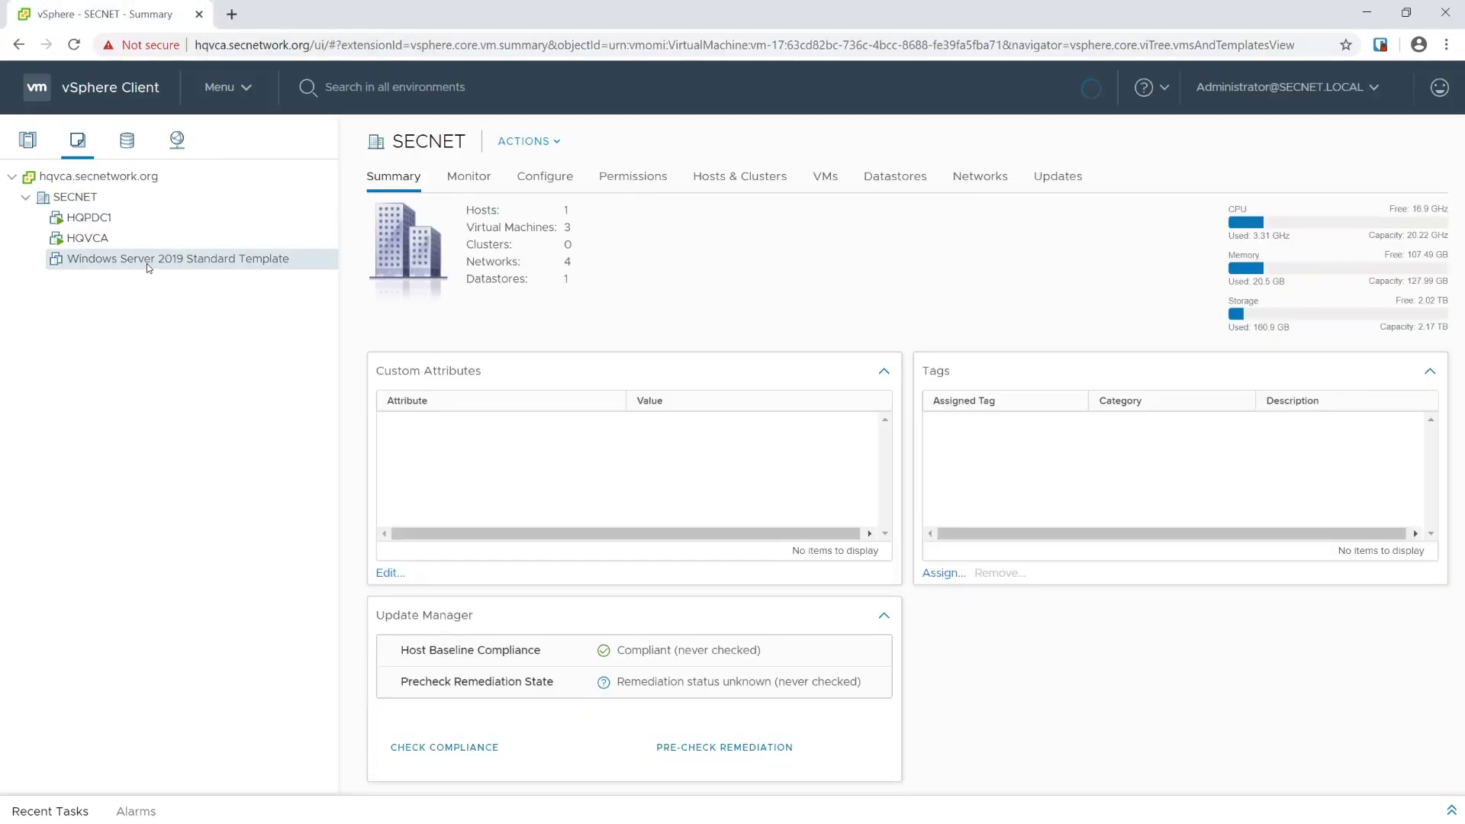
{"action": "left_click", "coordinate": [109, 259]}
{"action": "right_click", "coordinate": [151, 259]}
{"action": "mouse_move", "coordinate": [153, 264]}
{"action": "mouse_move", "coordinate": [374, 426]}
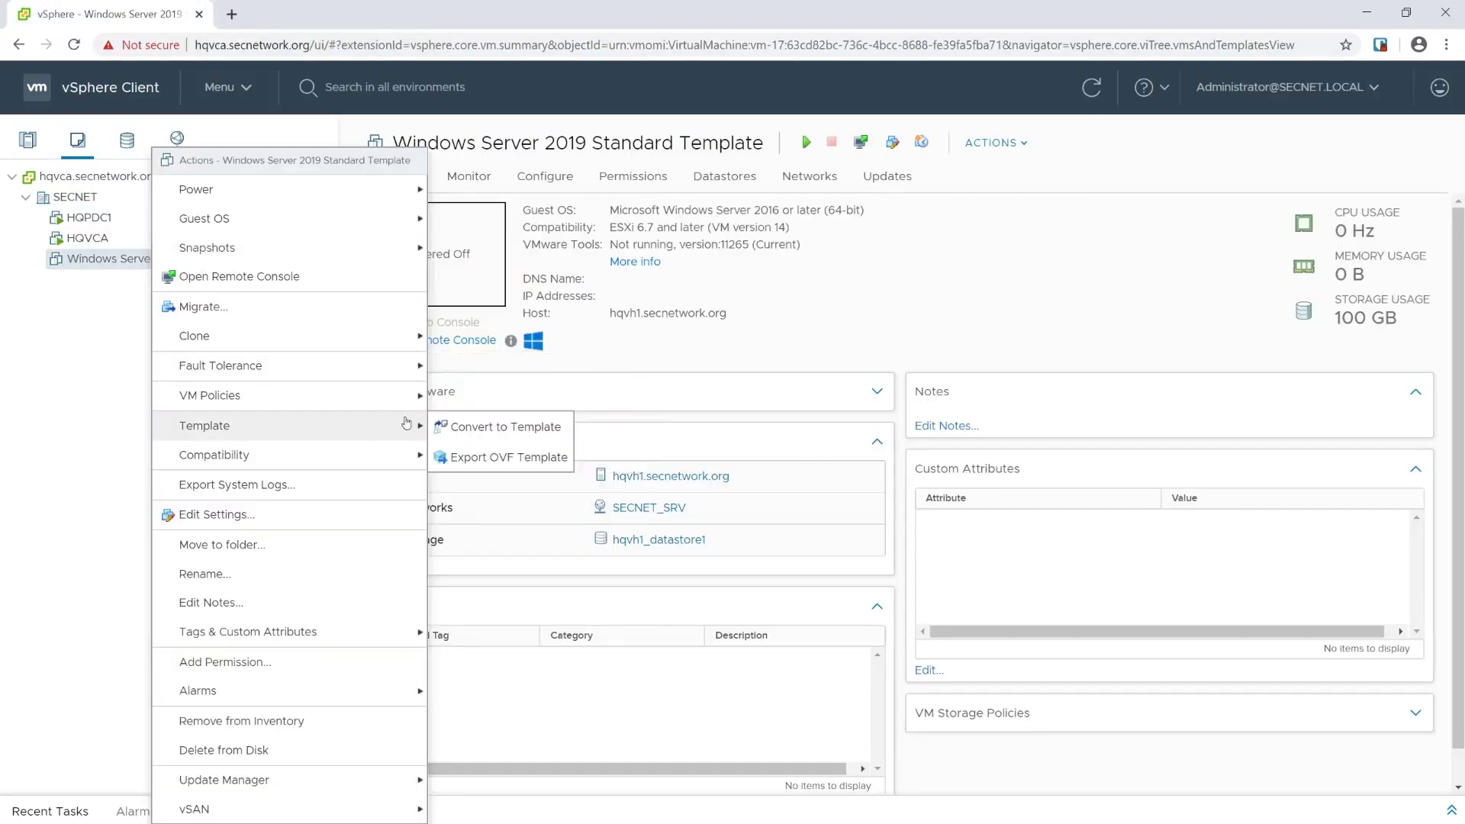
{"action": "left_click", "coordinate": [506, 426]}
{"action": "left_click", "coordinate": [850, 495]}
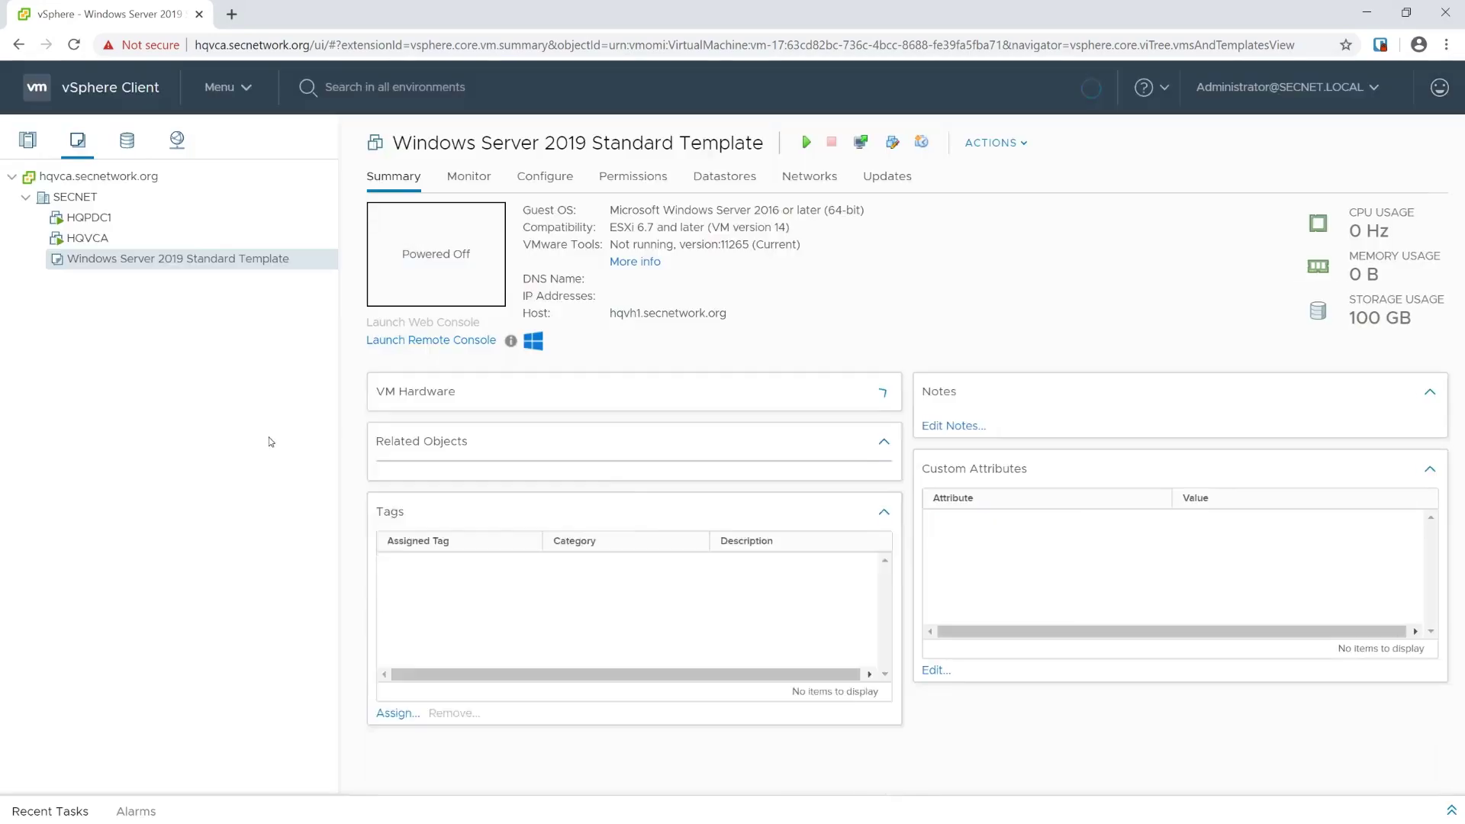